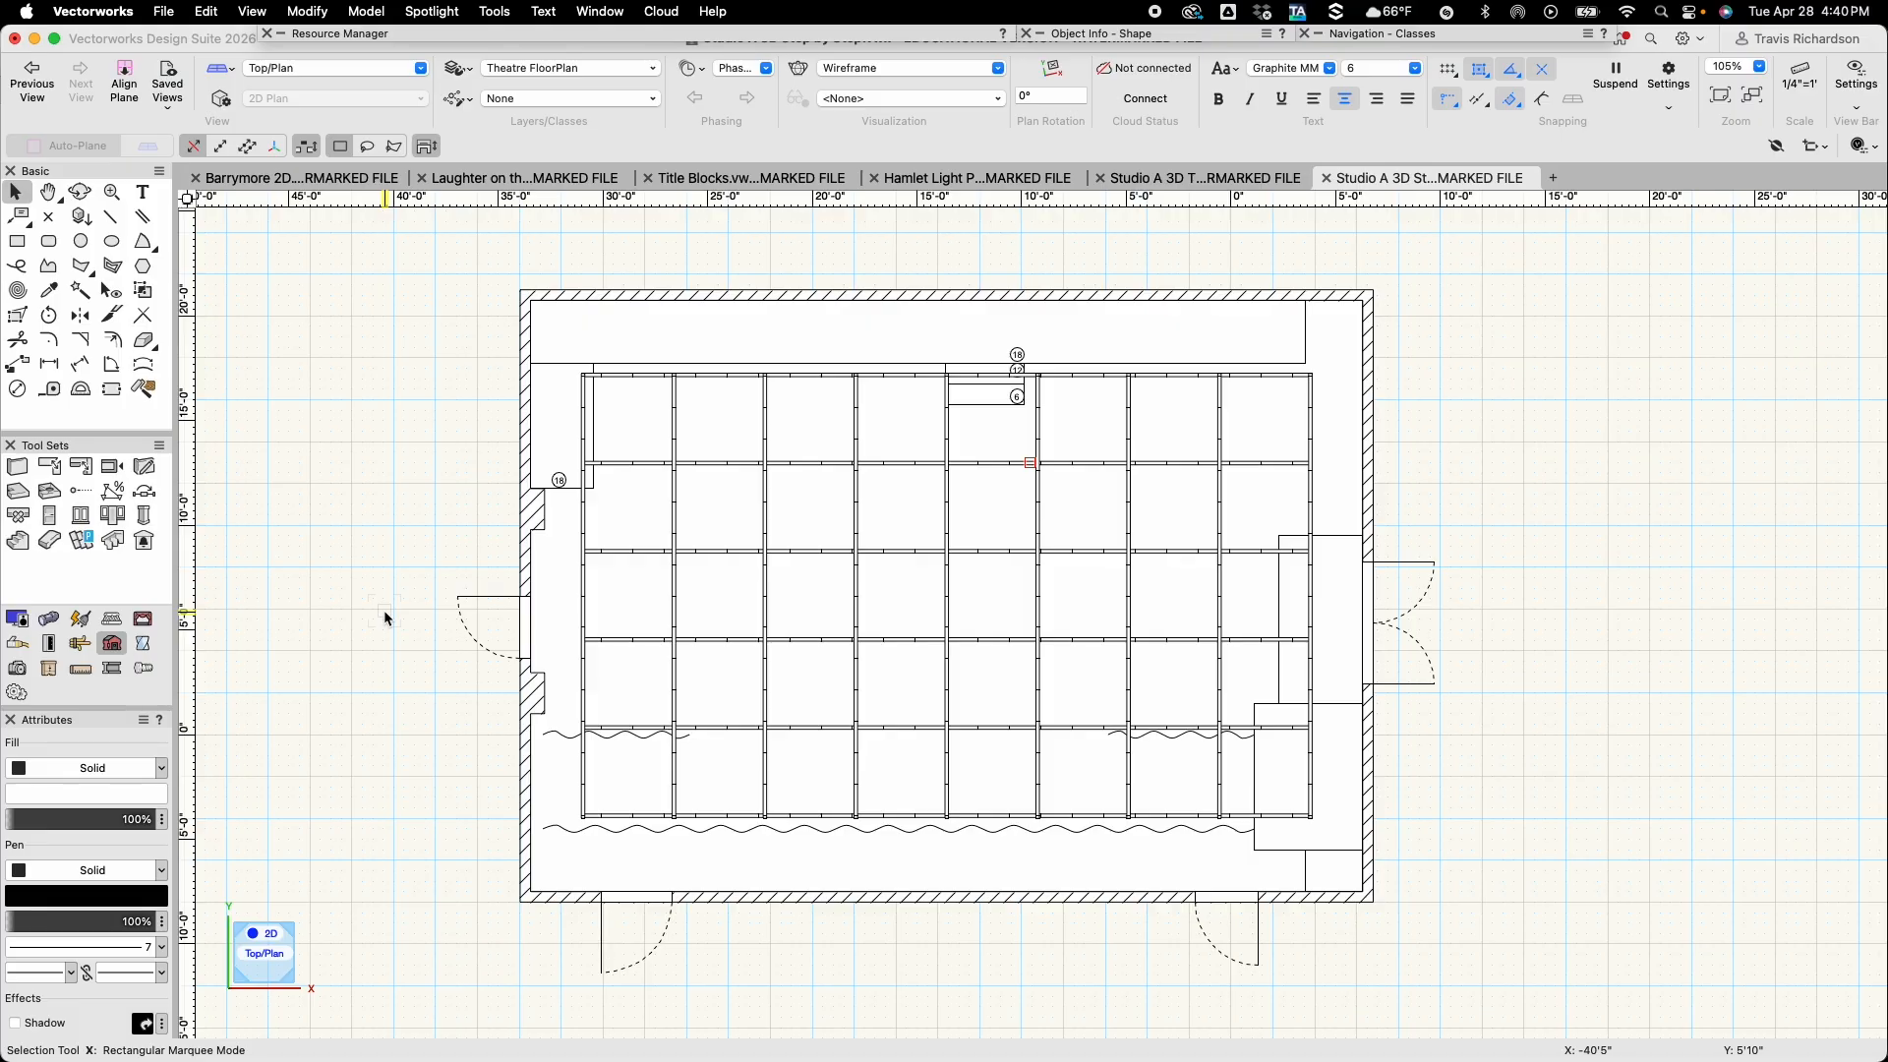
# Create a new design layer named 3D in the document's layer organization
pyautogui.press('space')
pyautogui.moveTo(350, 379)
pyautogui.click(455, 71)
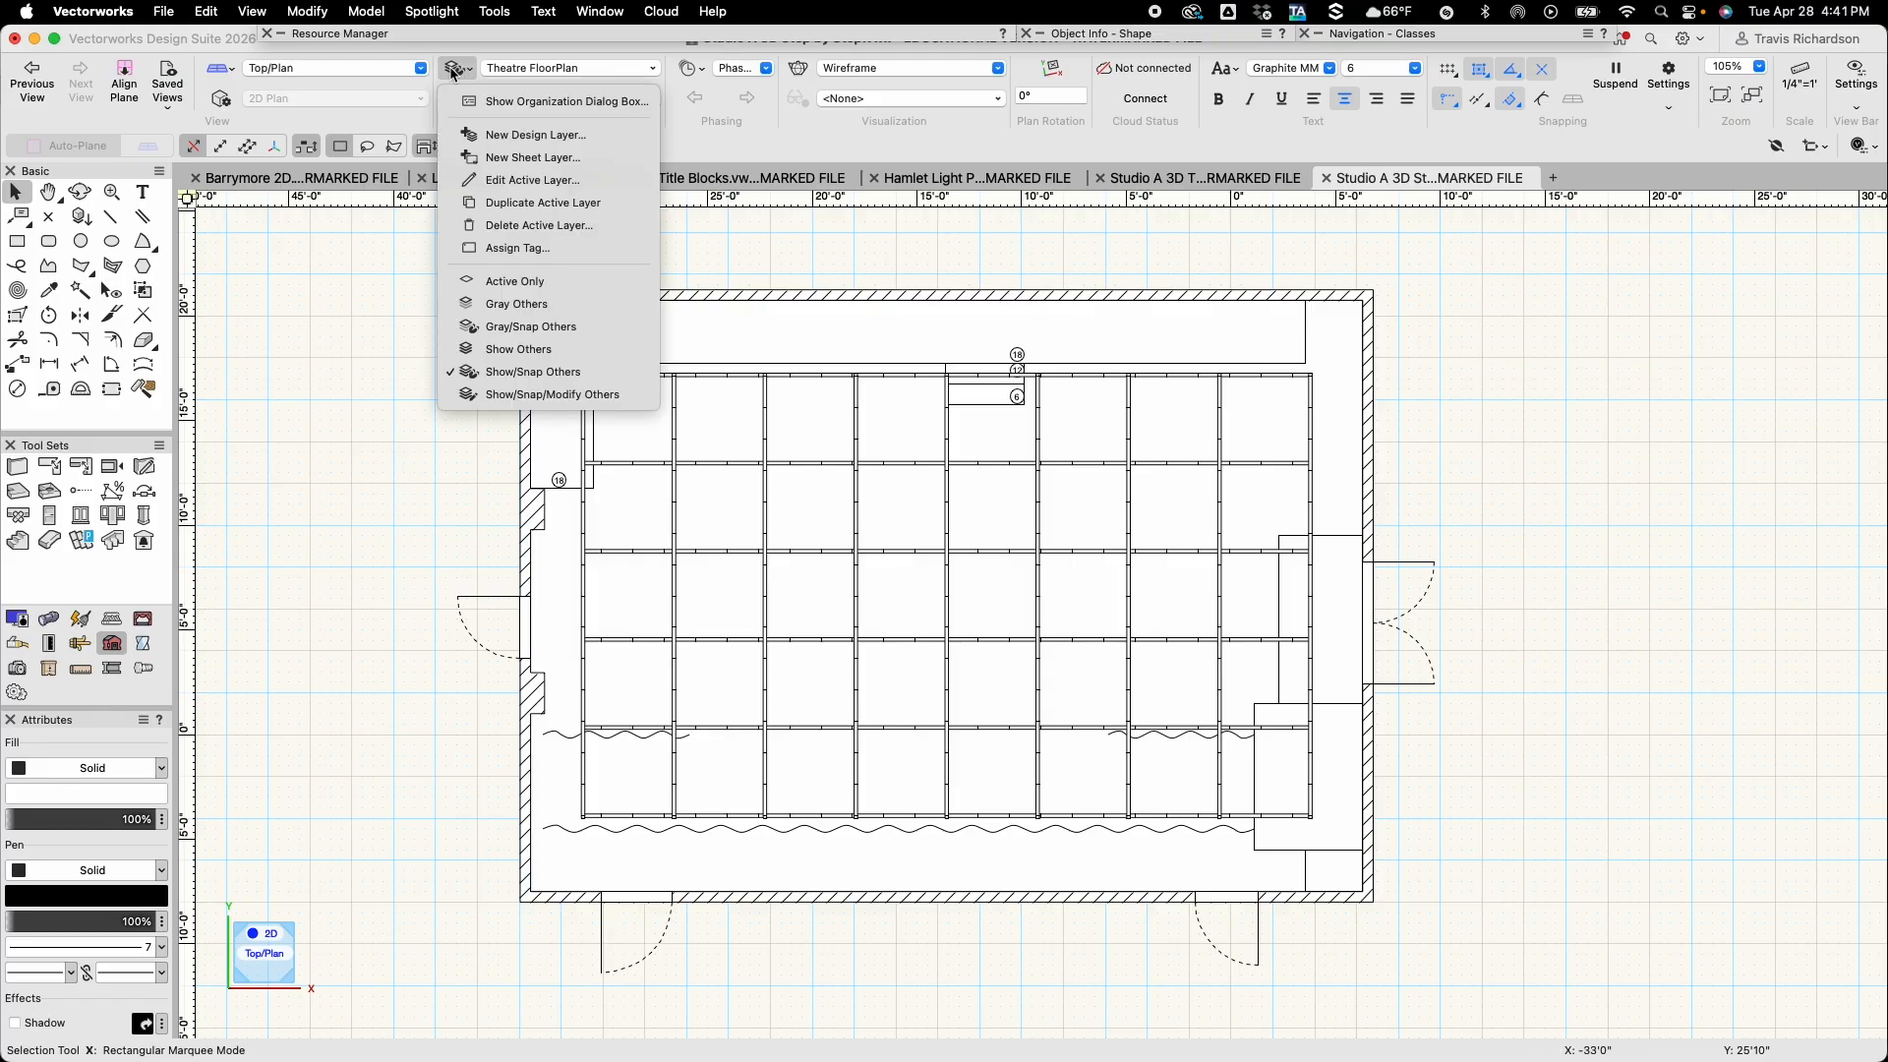
pyautogui.click(527, 102)
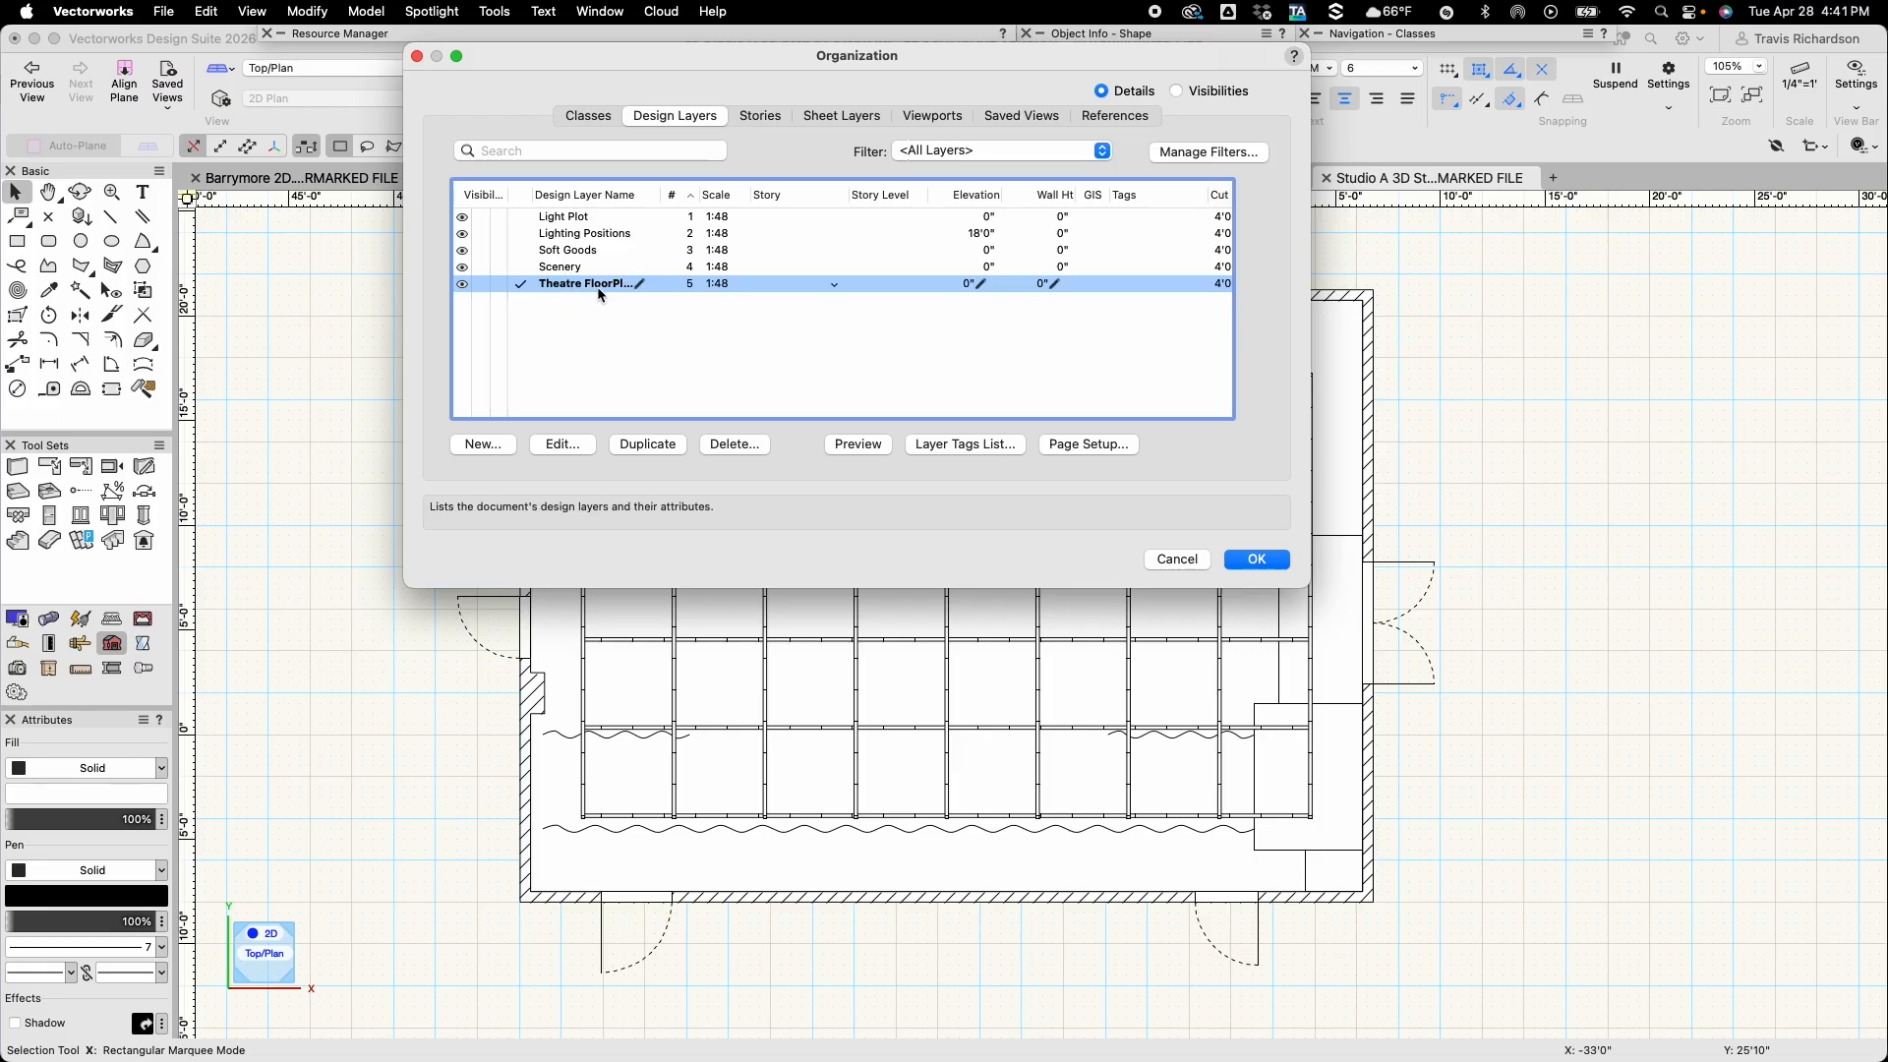
pyautogui.click(483, 444)
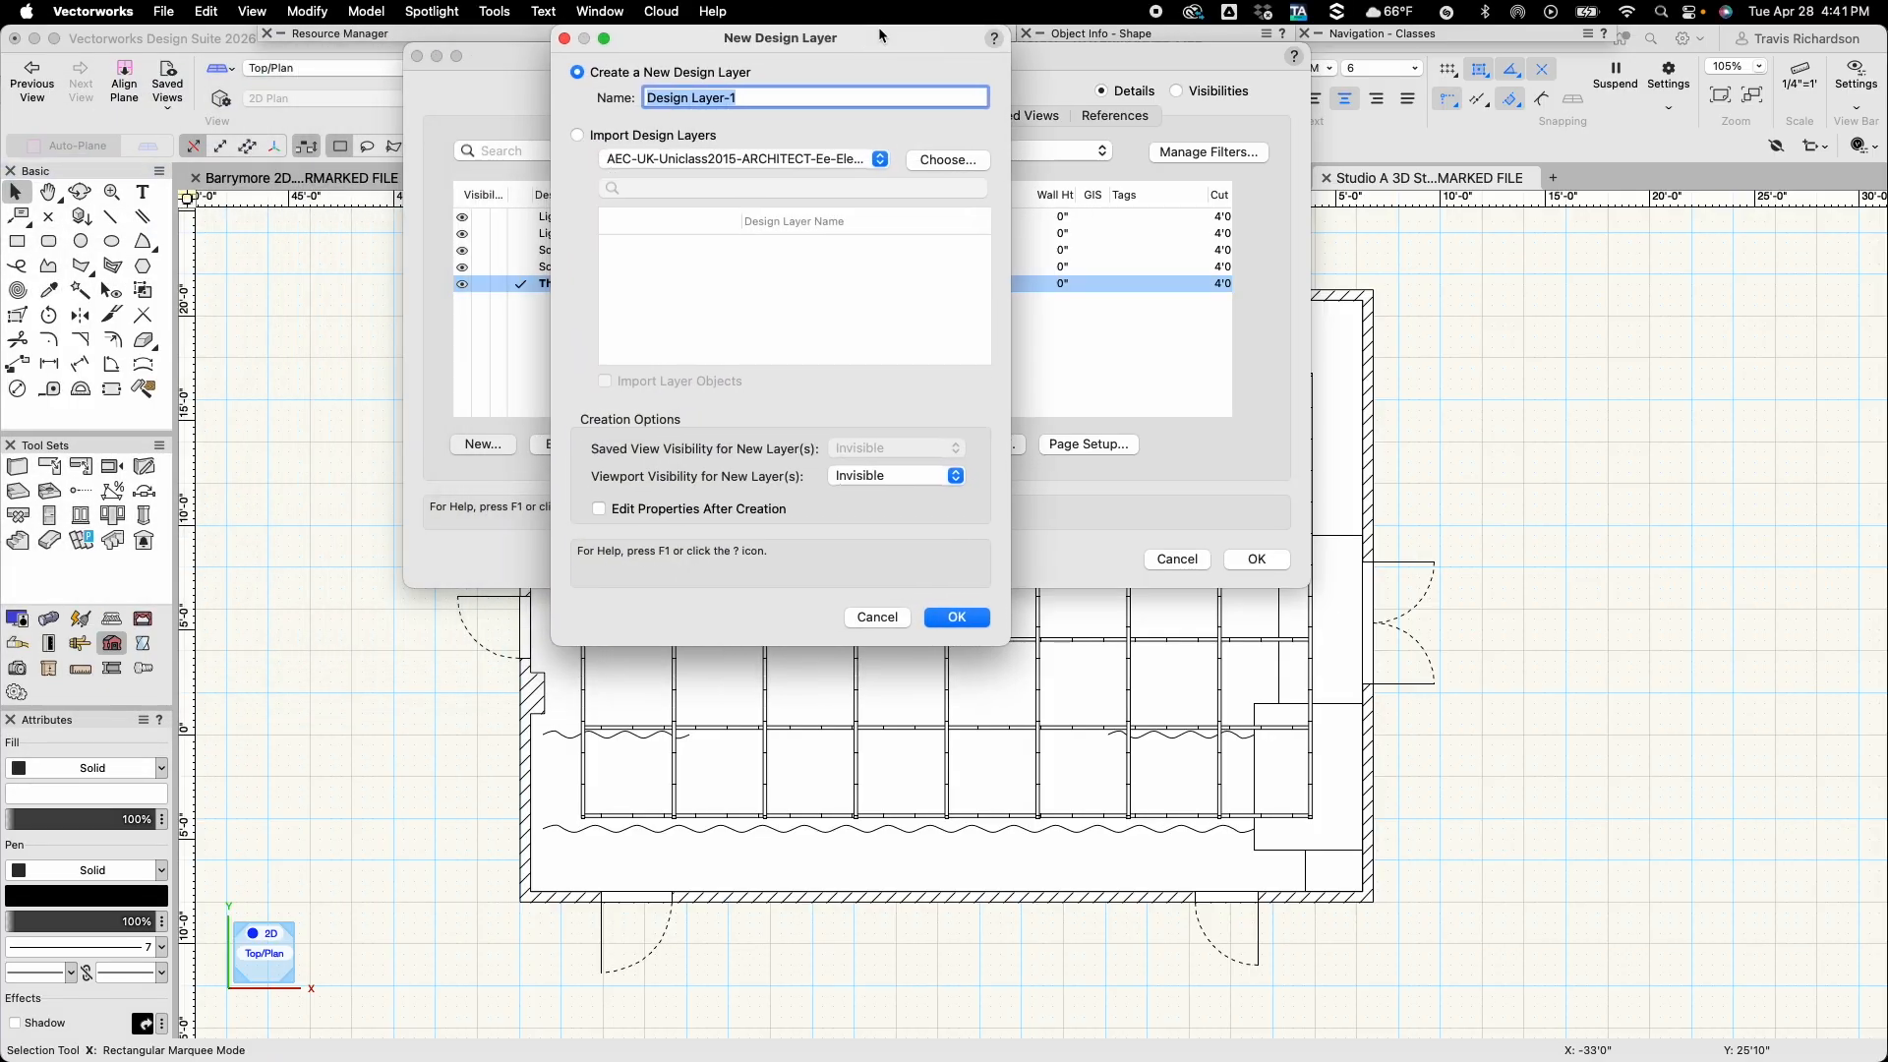
pyautogui.write('3D')
pyautogui.click(953, 610)
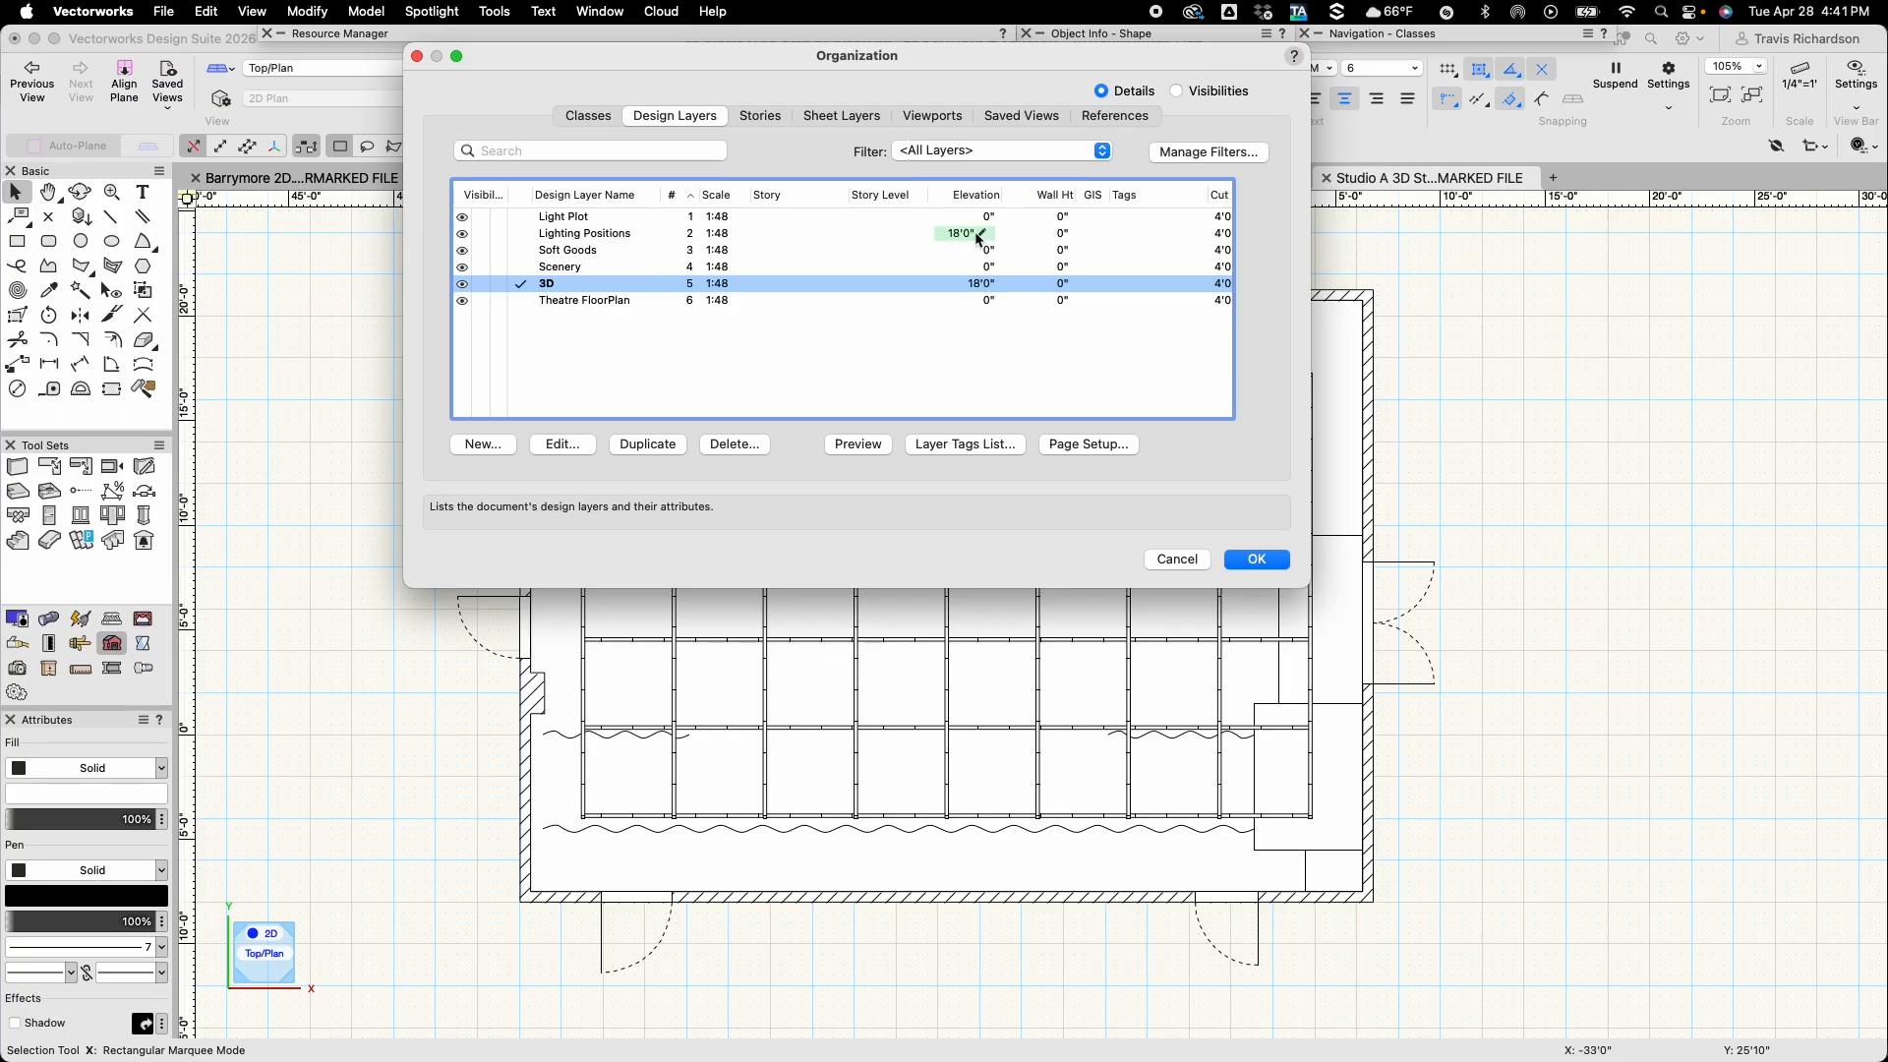
# Set the 3D layer's elevation to 0 and accept the layer settings
pyautogui.click(961, 284)
pyautogui.write('0')
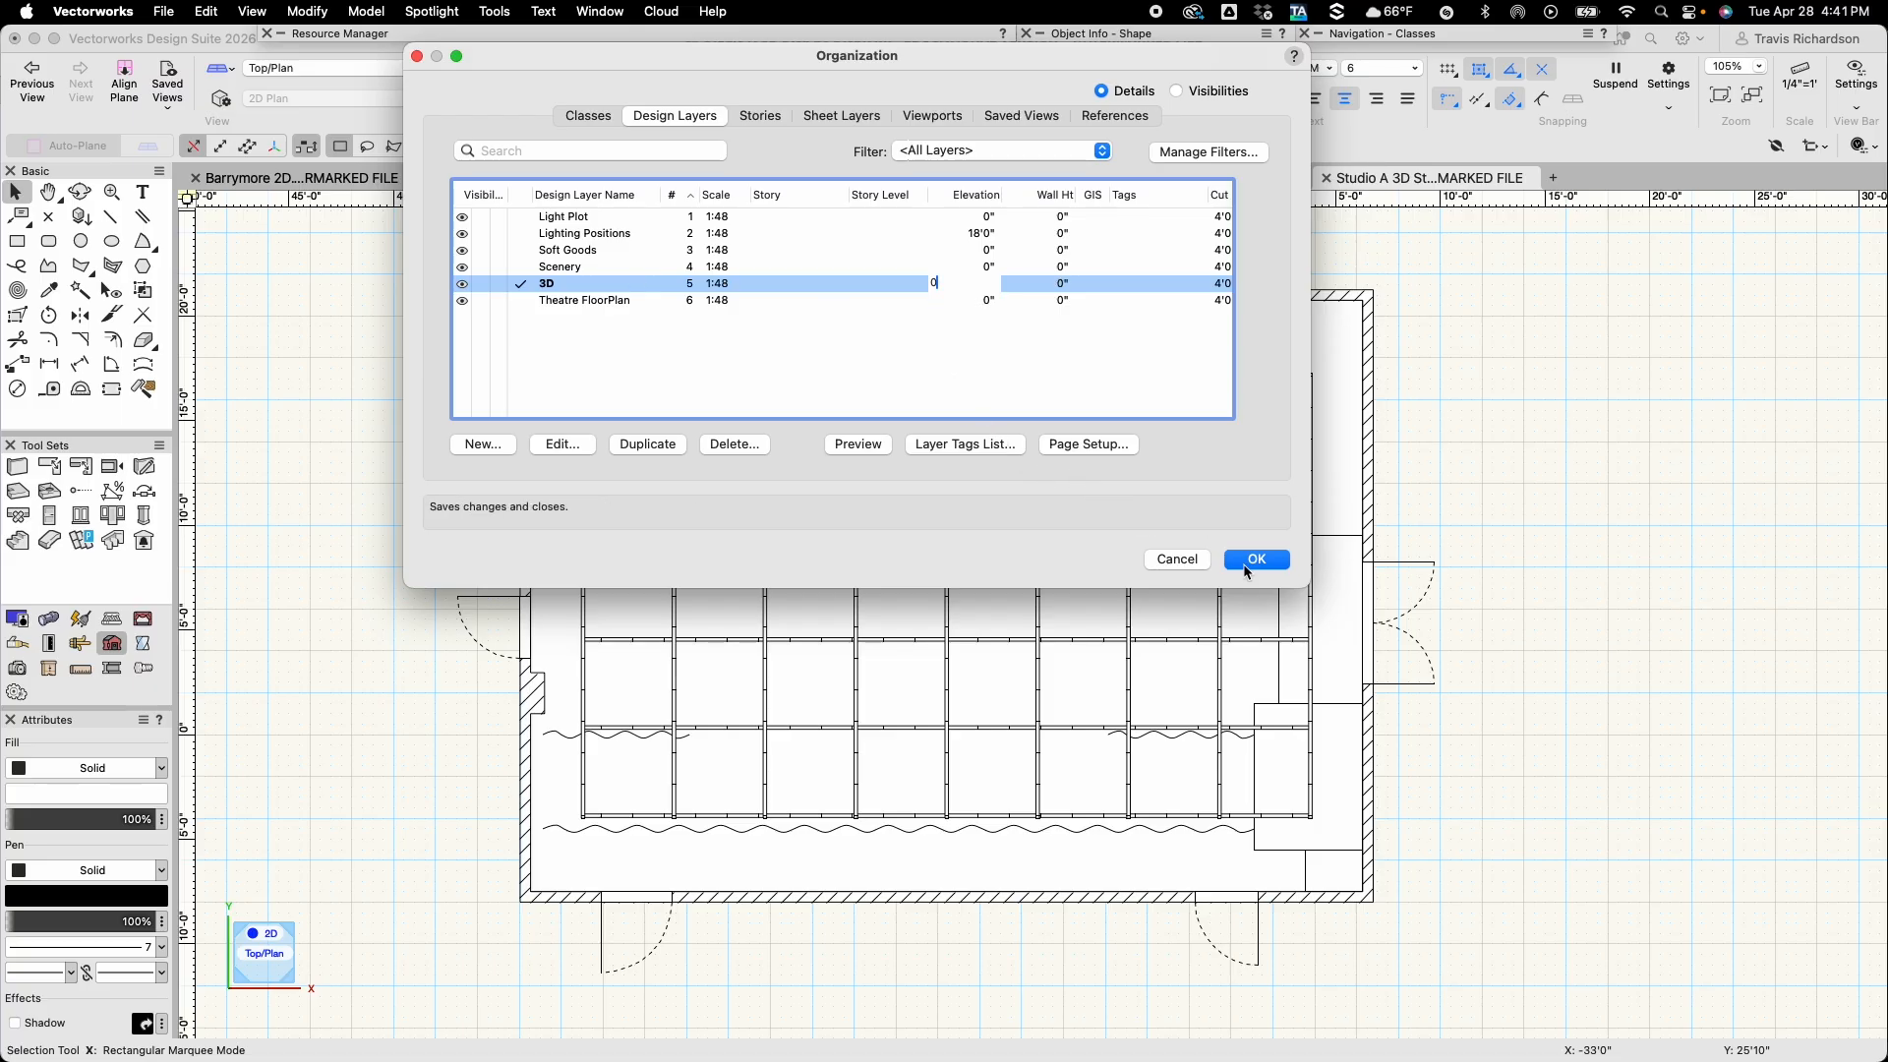
pyautogui.press('Return')
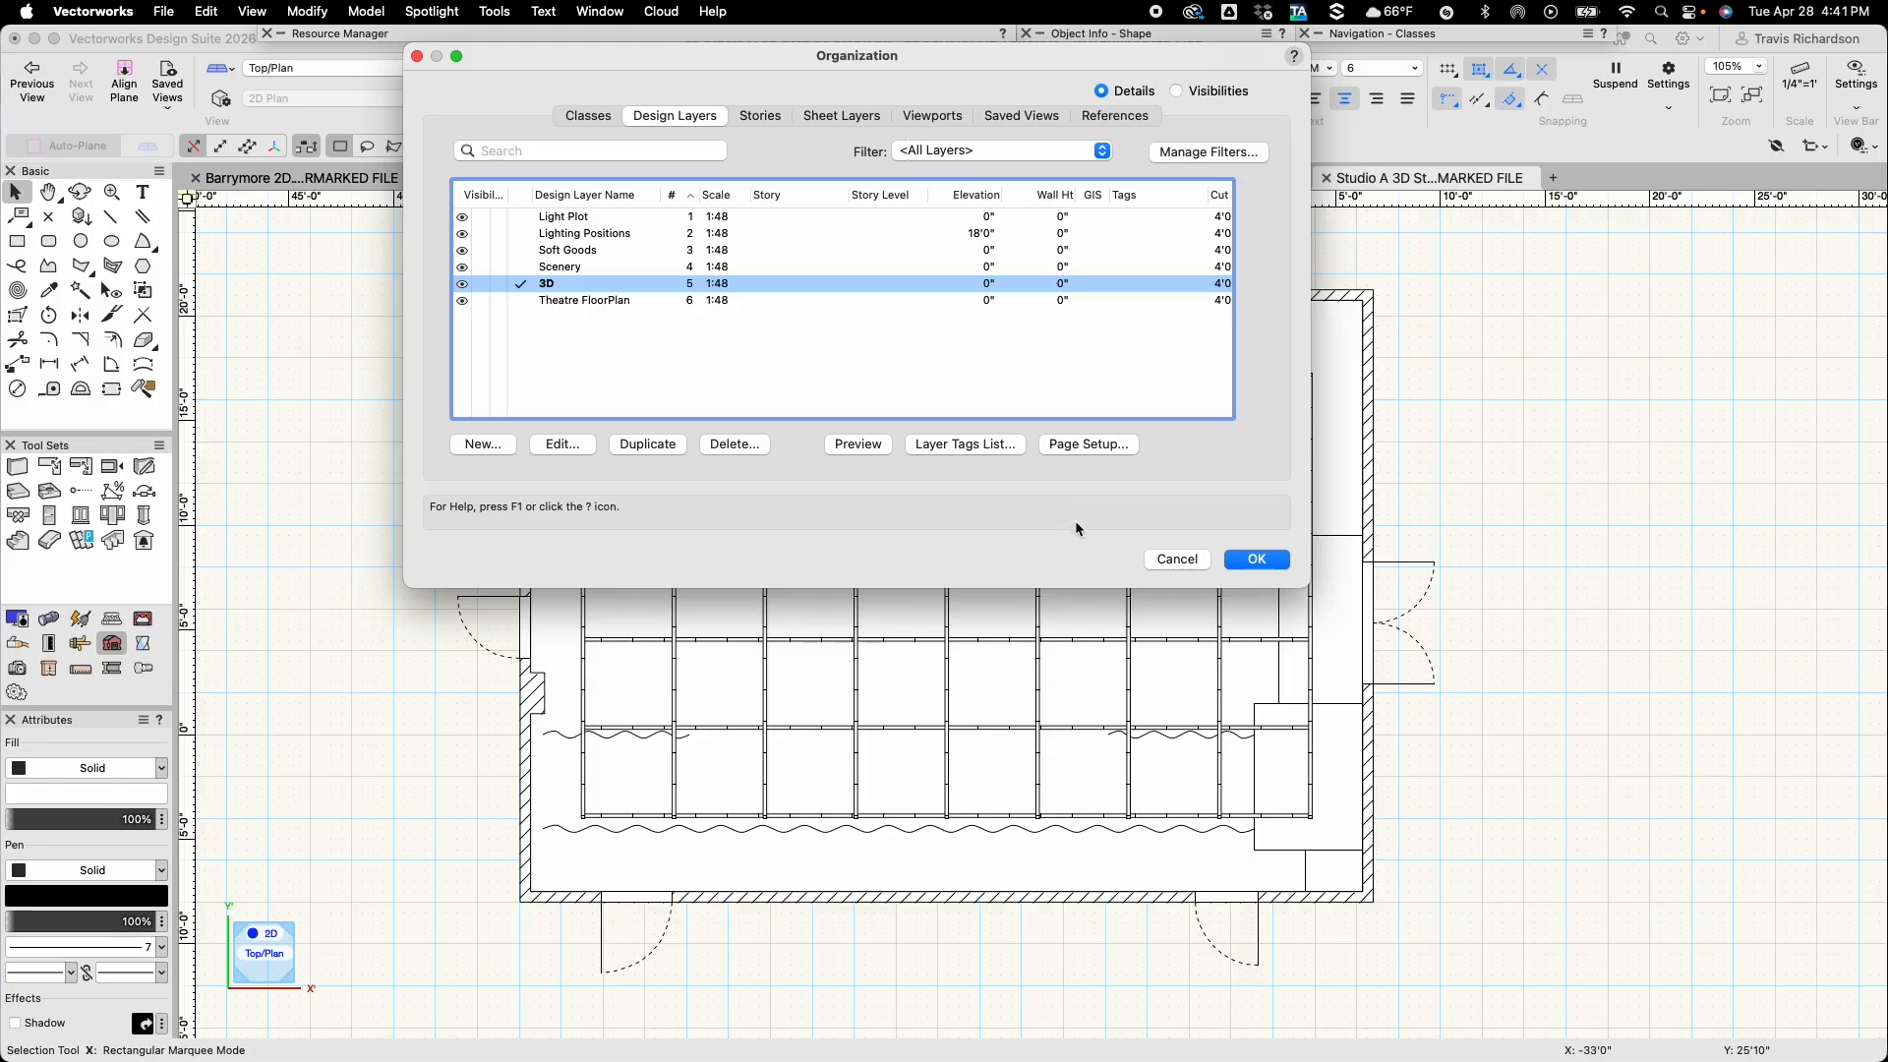
pyautogui.click(1245, 562)
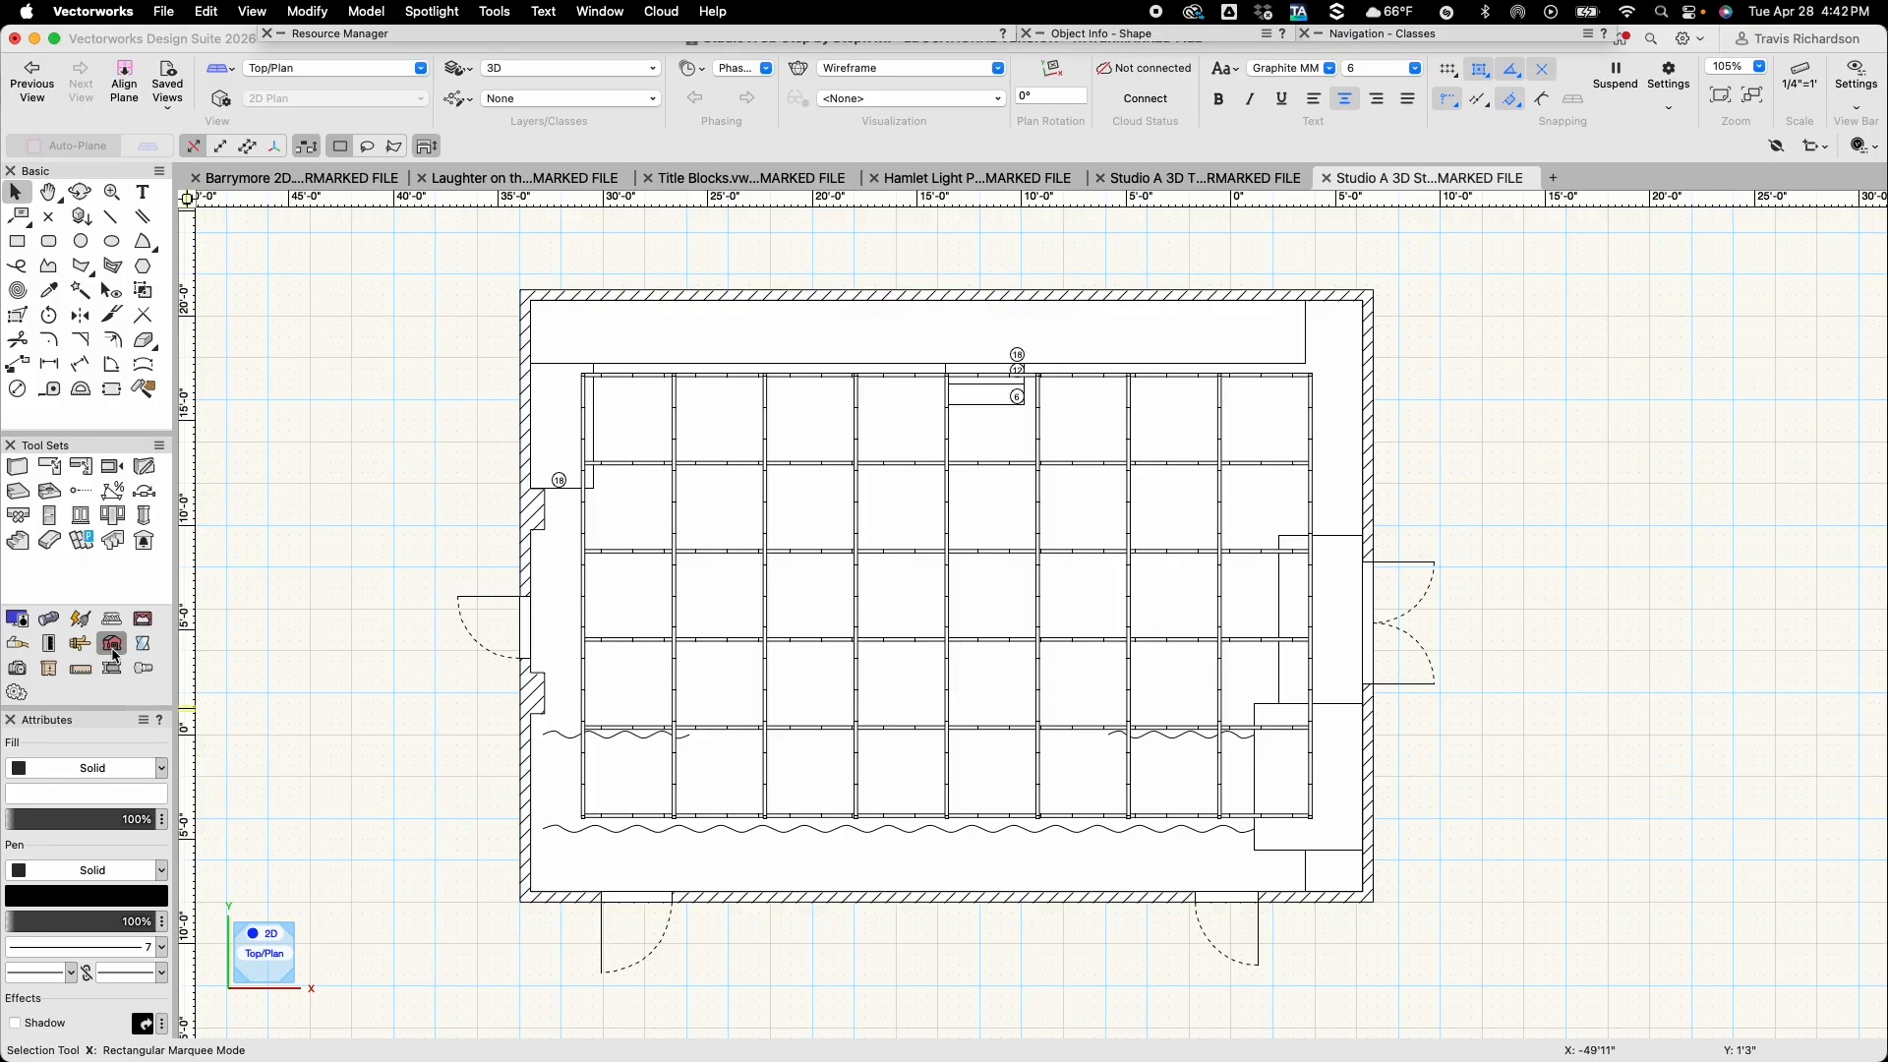
# Start the Wall tool and set the unstyled wall's component thickness to 8" in its preferences
pyautogui.click(19, 468)
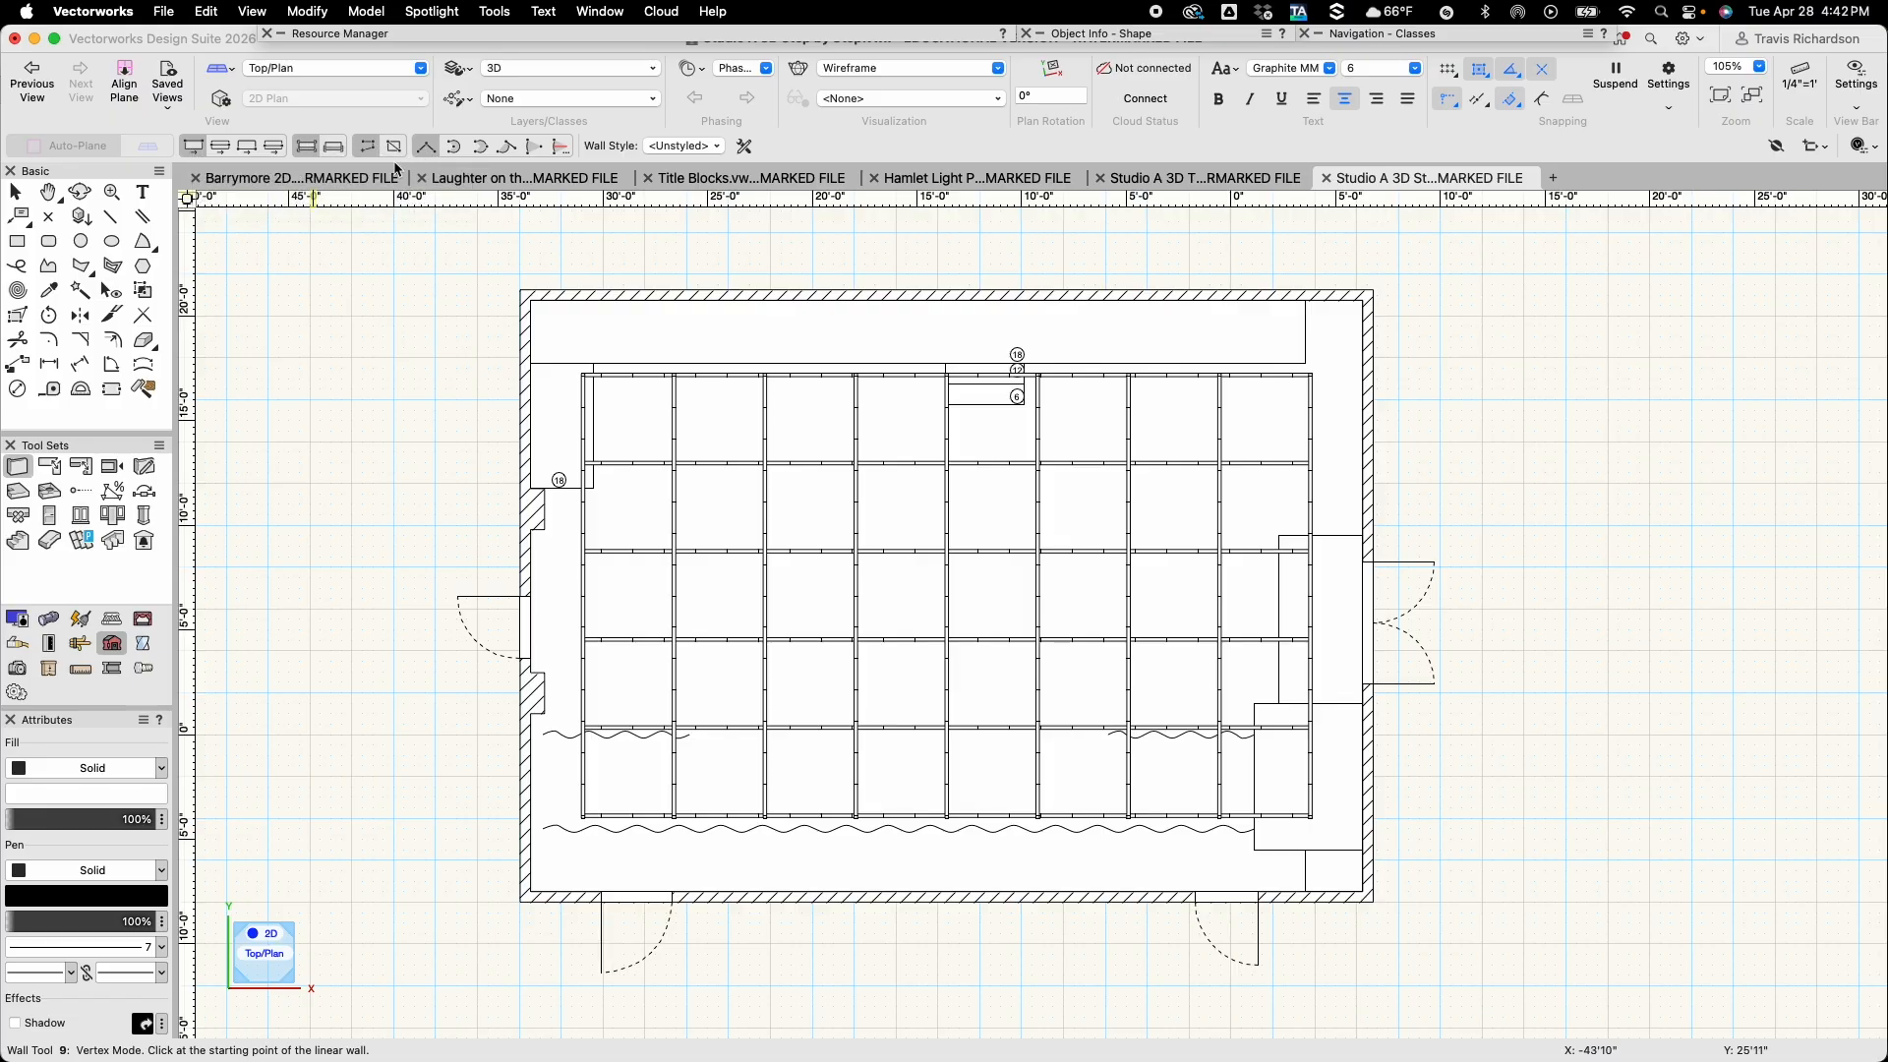
pyautogui.click(745, 147)
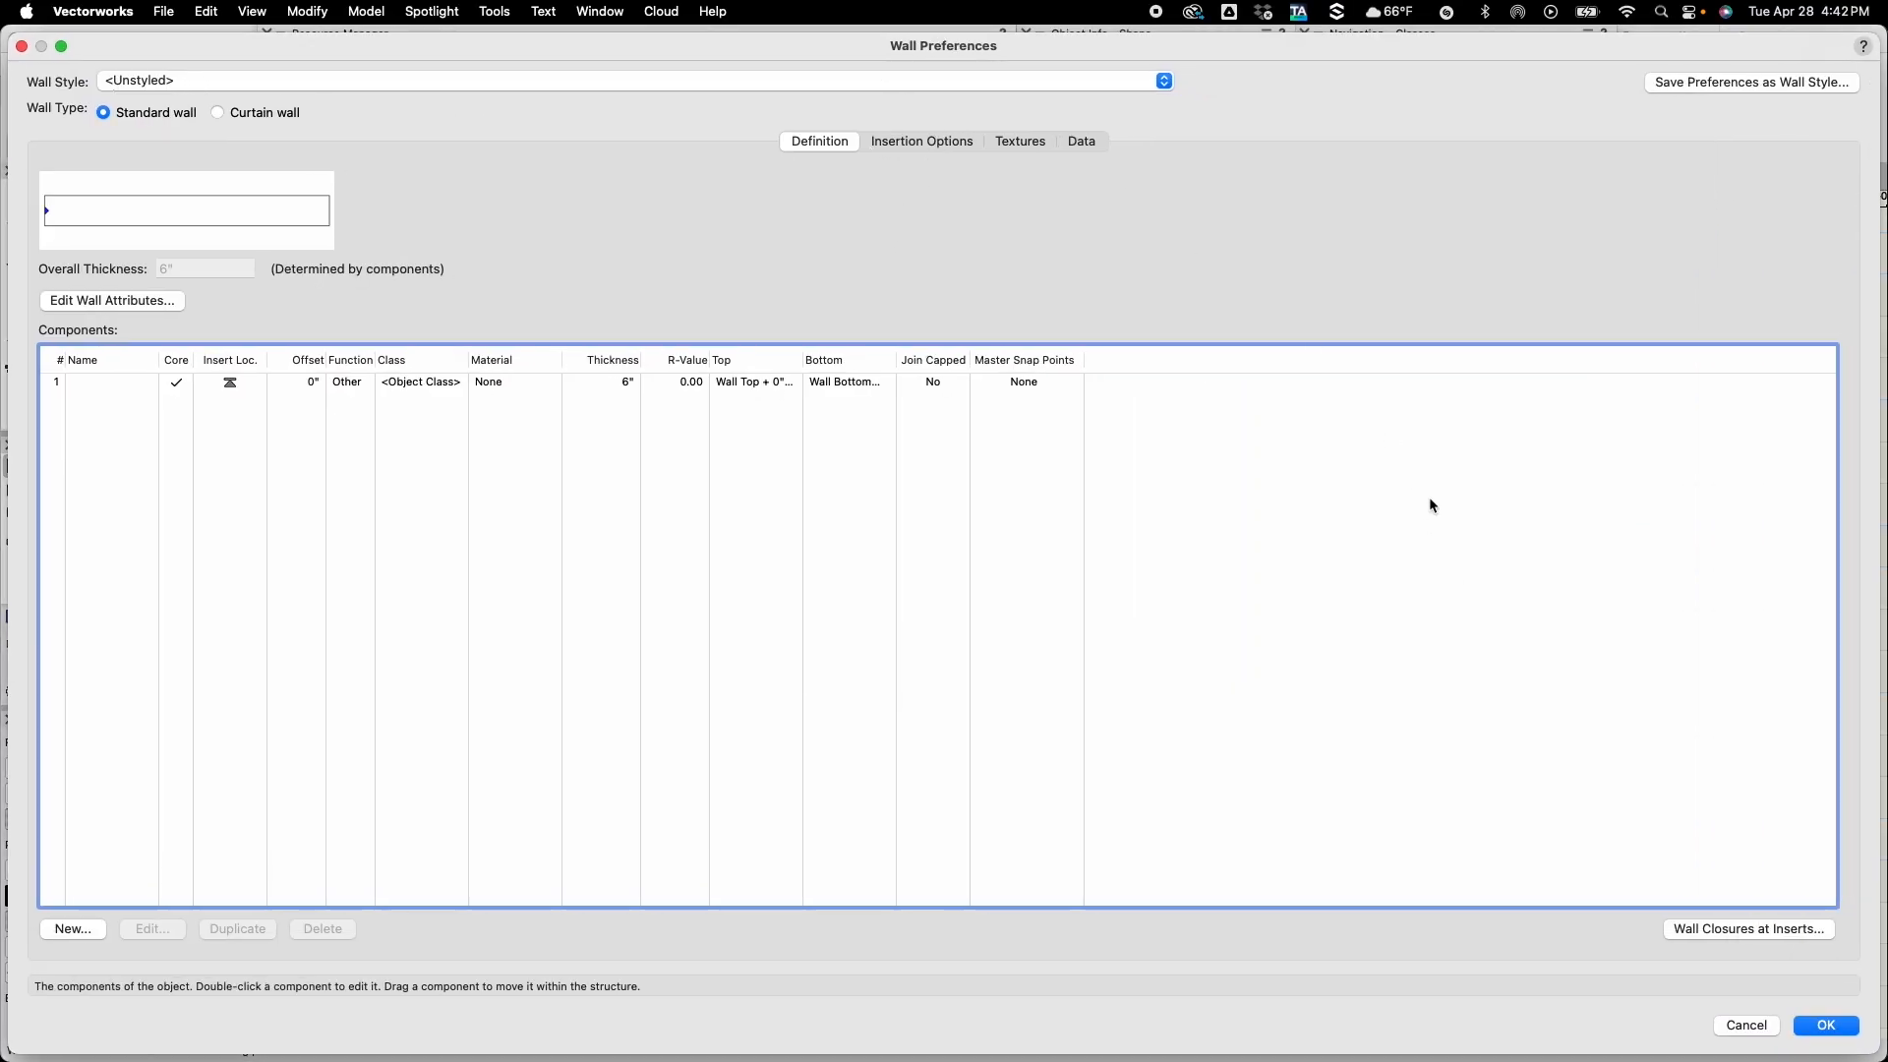
pyautogui.moveTo(911, 49); pyautogui.dragTo(895, 109)
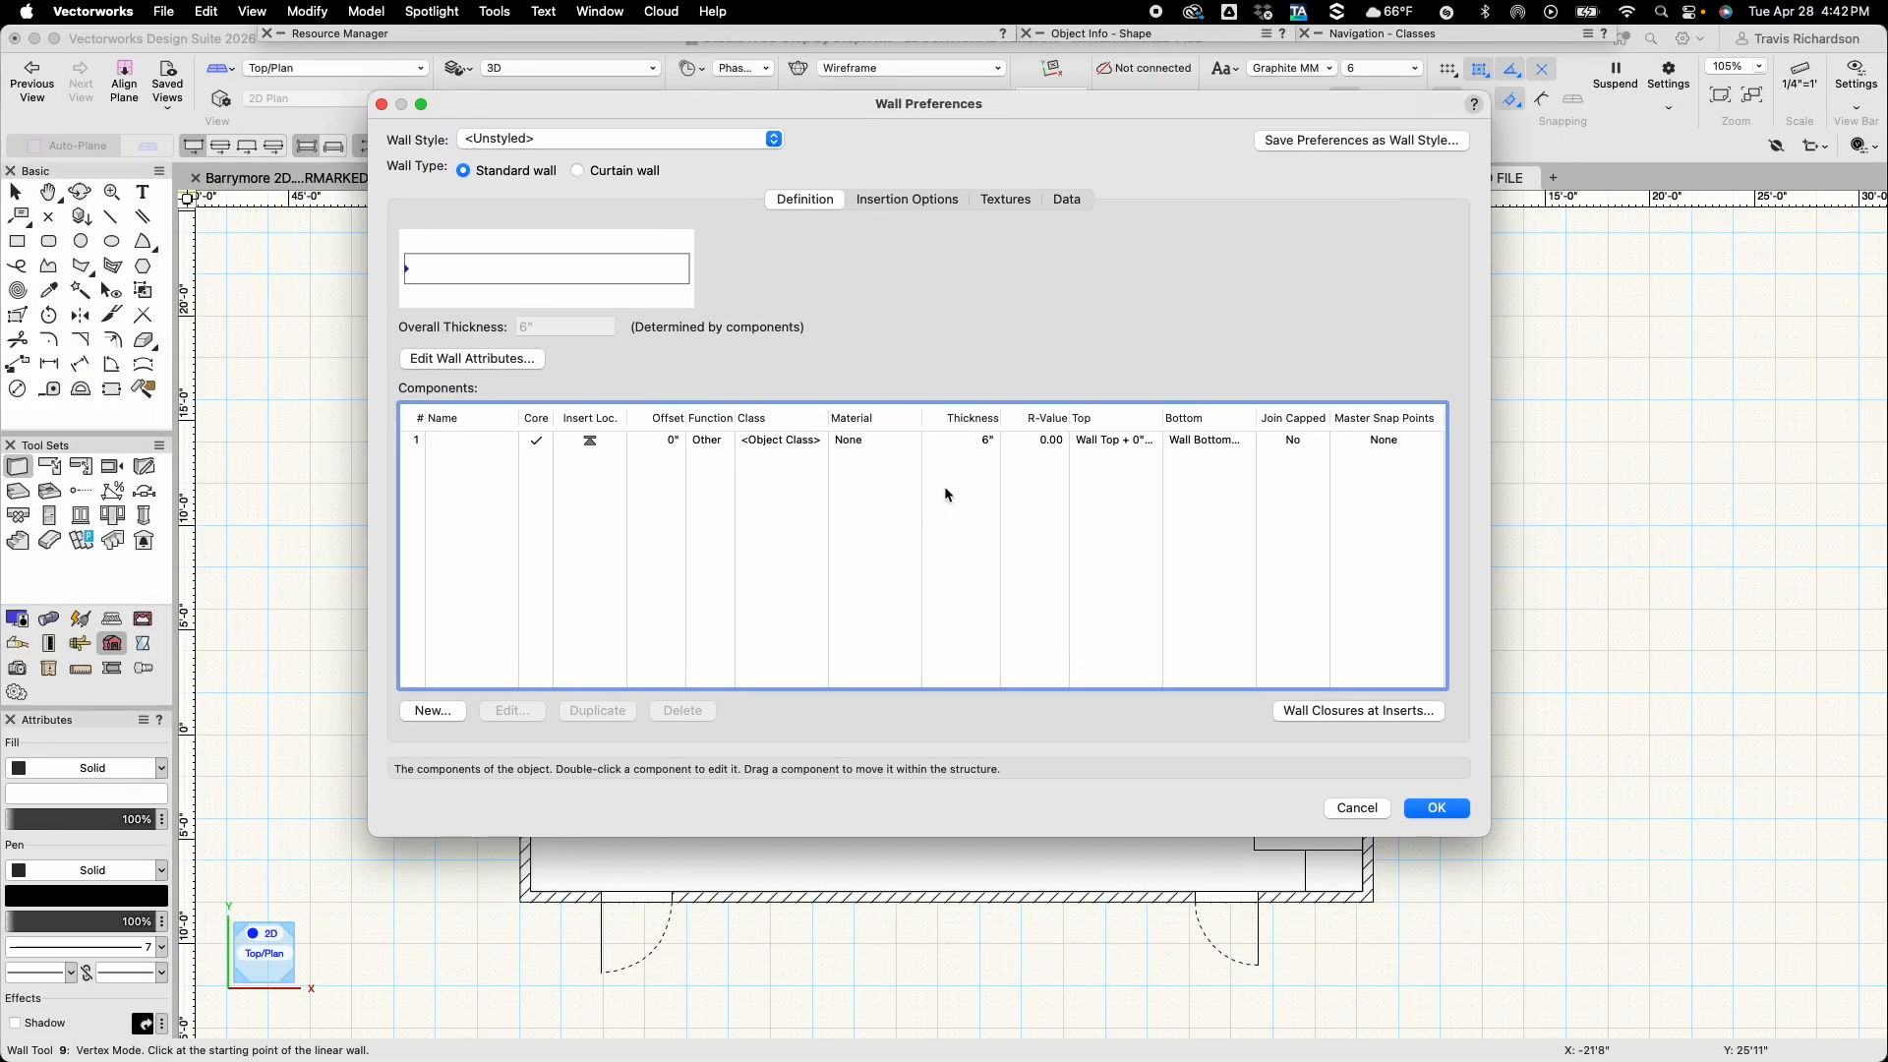
pyautogui.click(968, 447)
pyautogui.click(969, 445)
pyautogui.write('8')
pyautogui.press('Return')
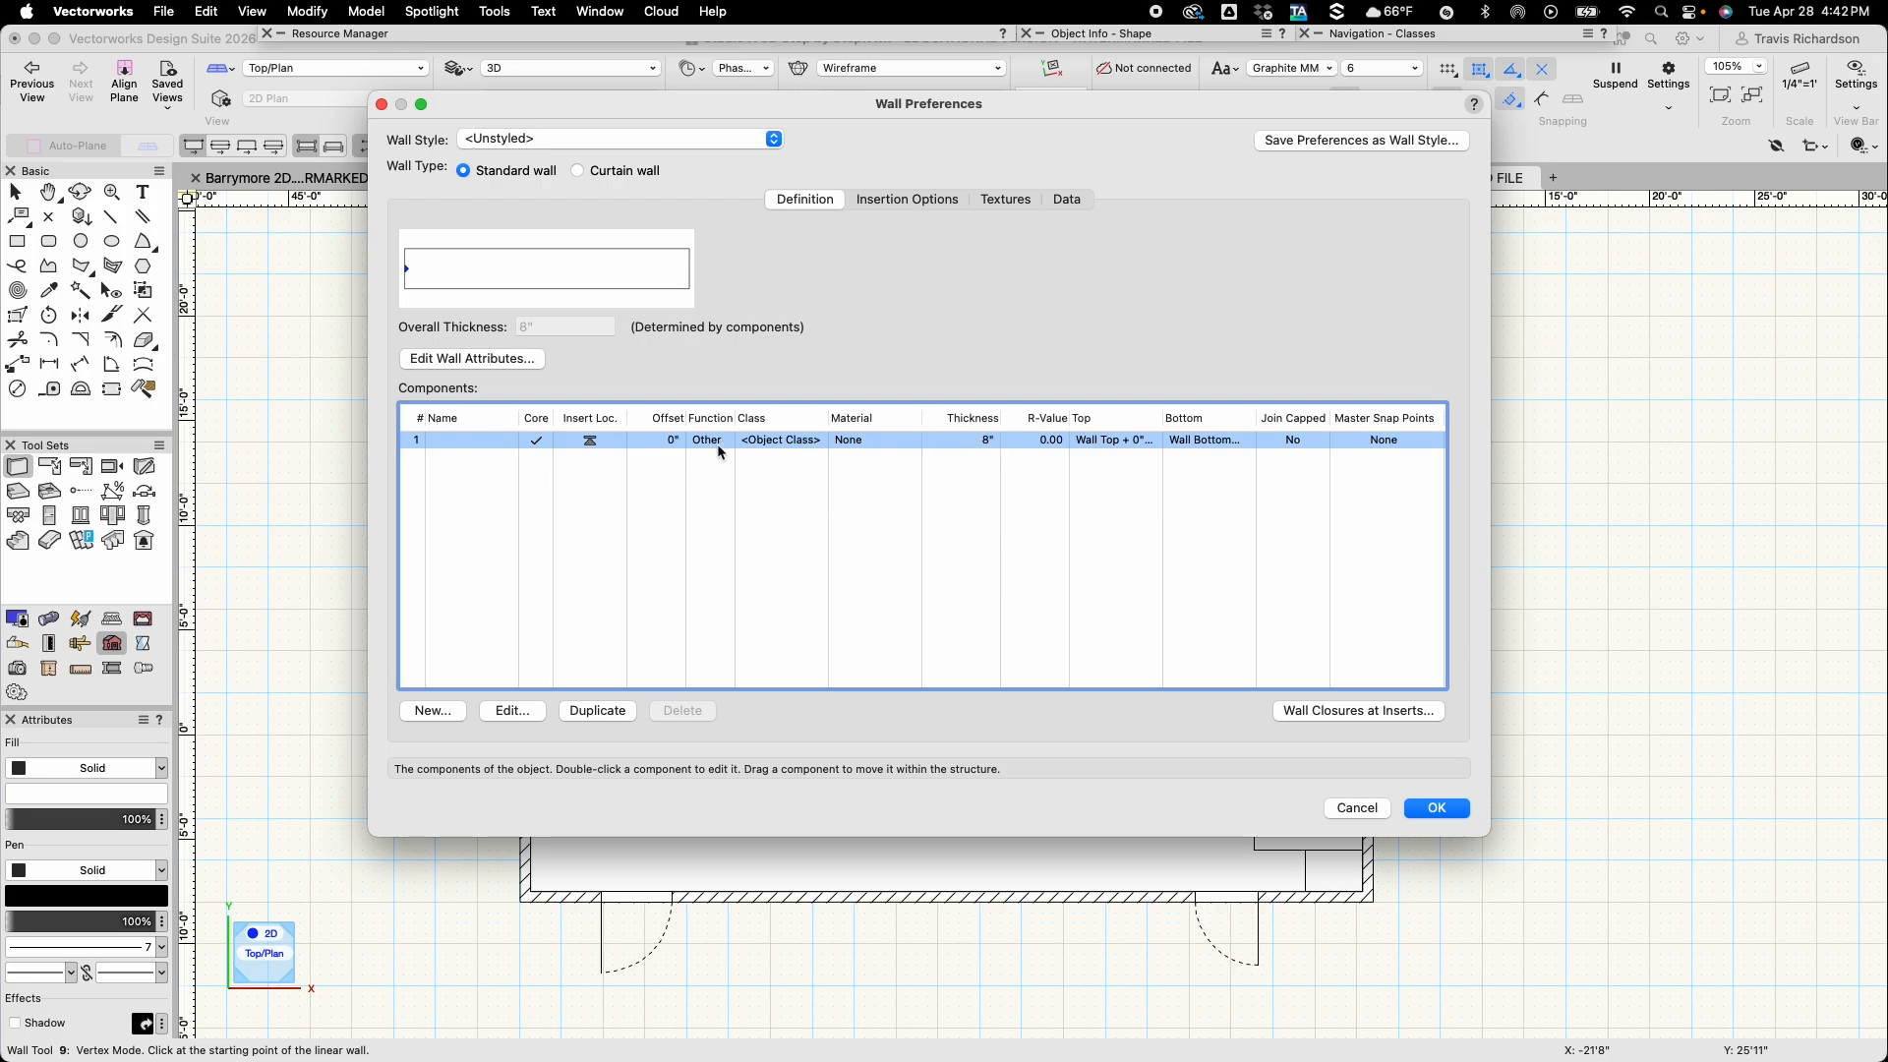
# Set the default wall height to 20' in the insertion options and accept the wall preferences
pyautogui.click(915, 201)
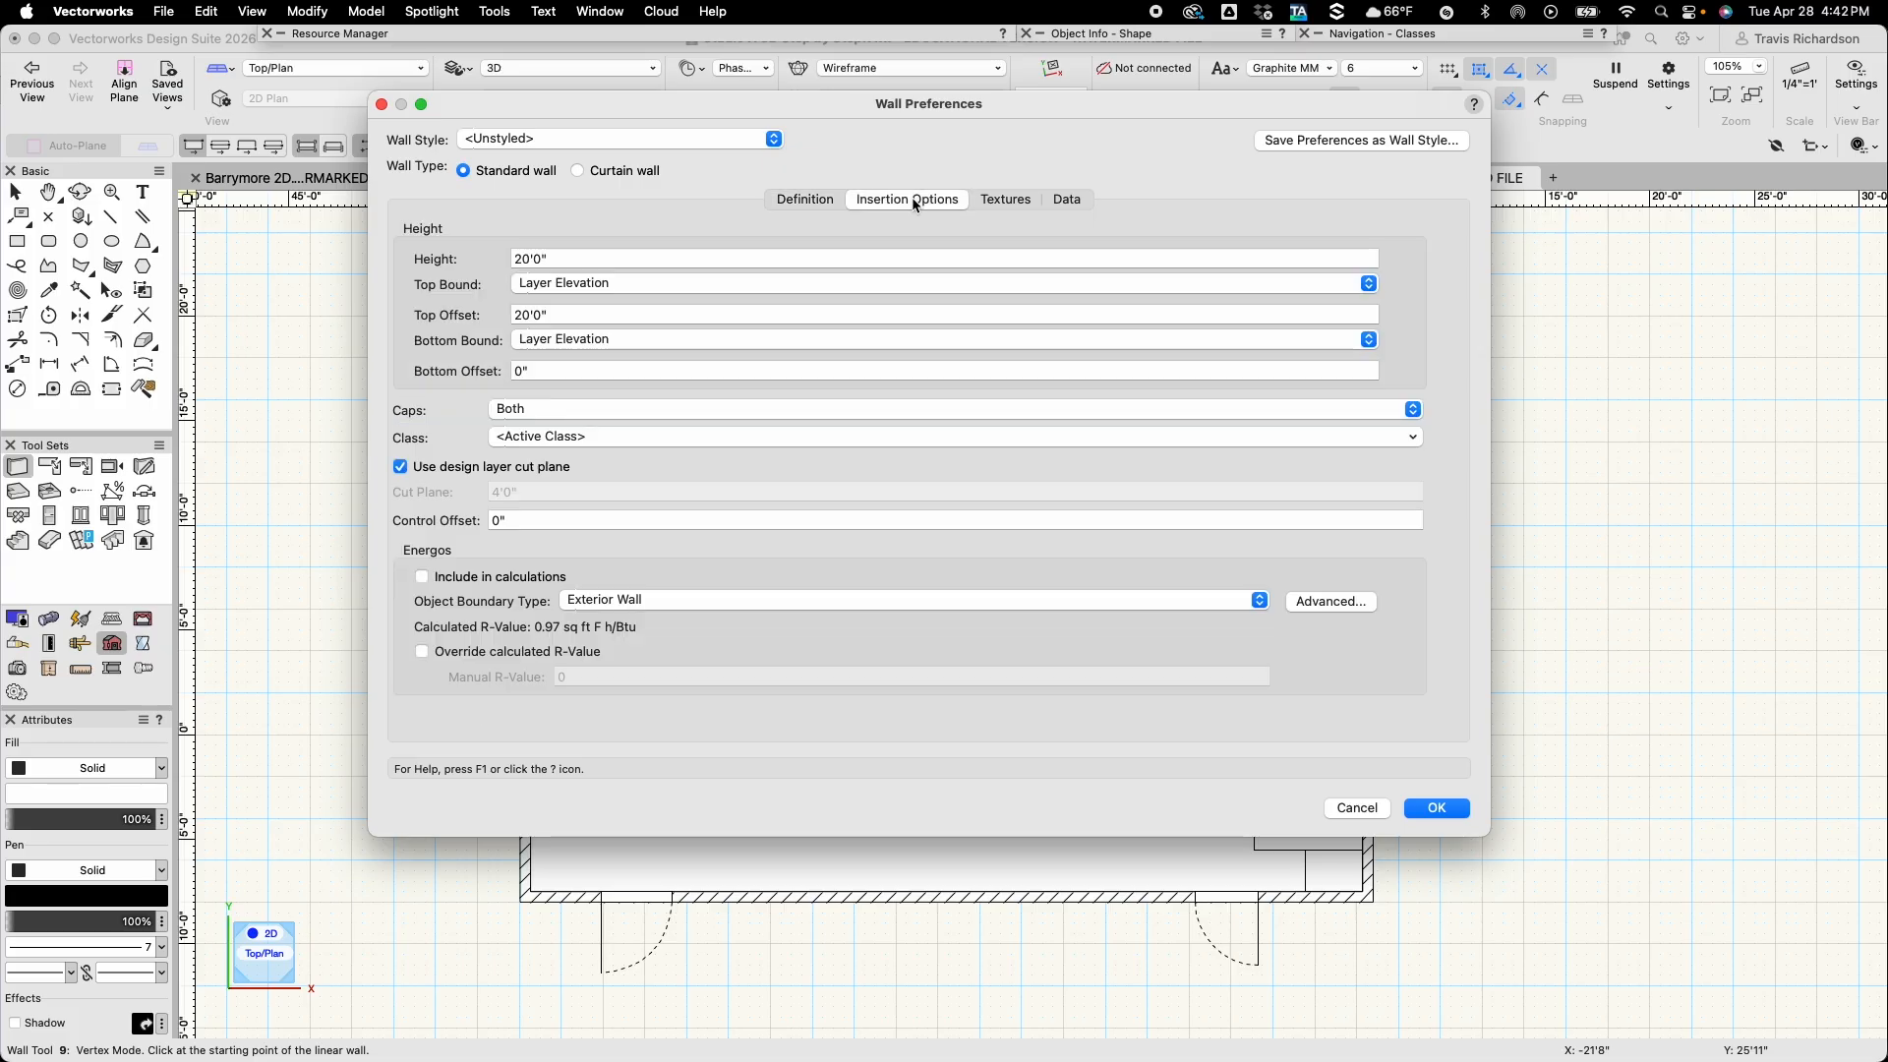
pyautogui.click(645, 255)
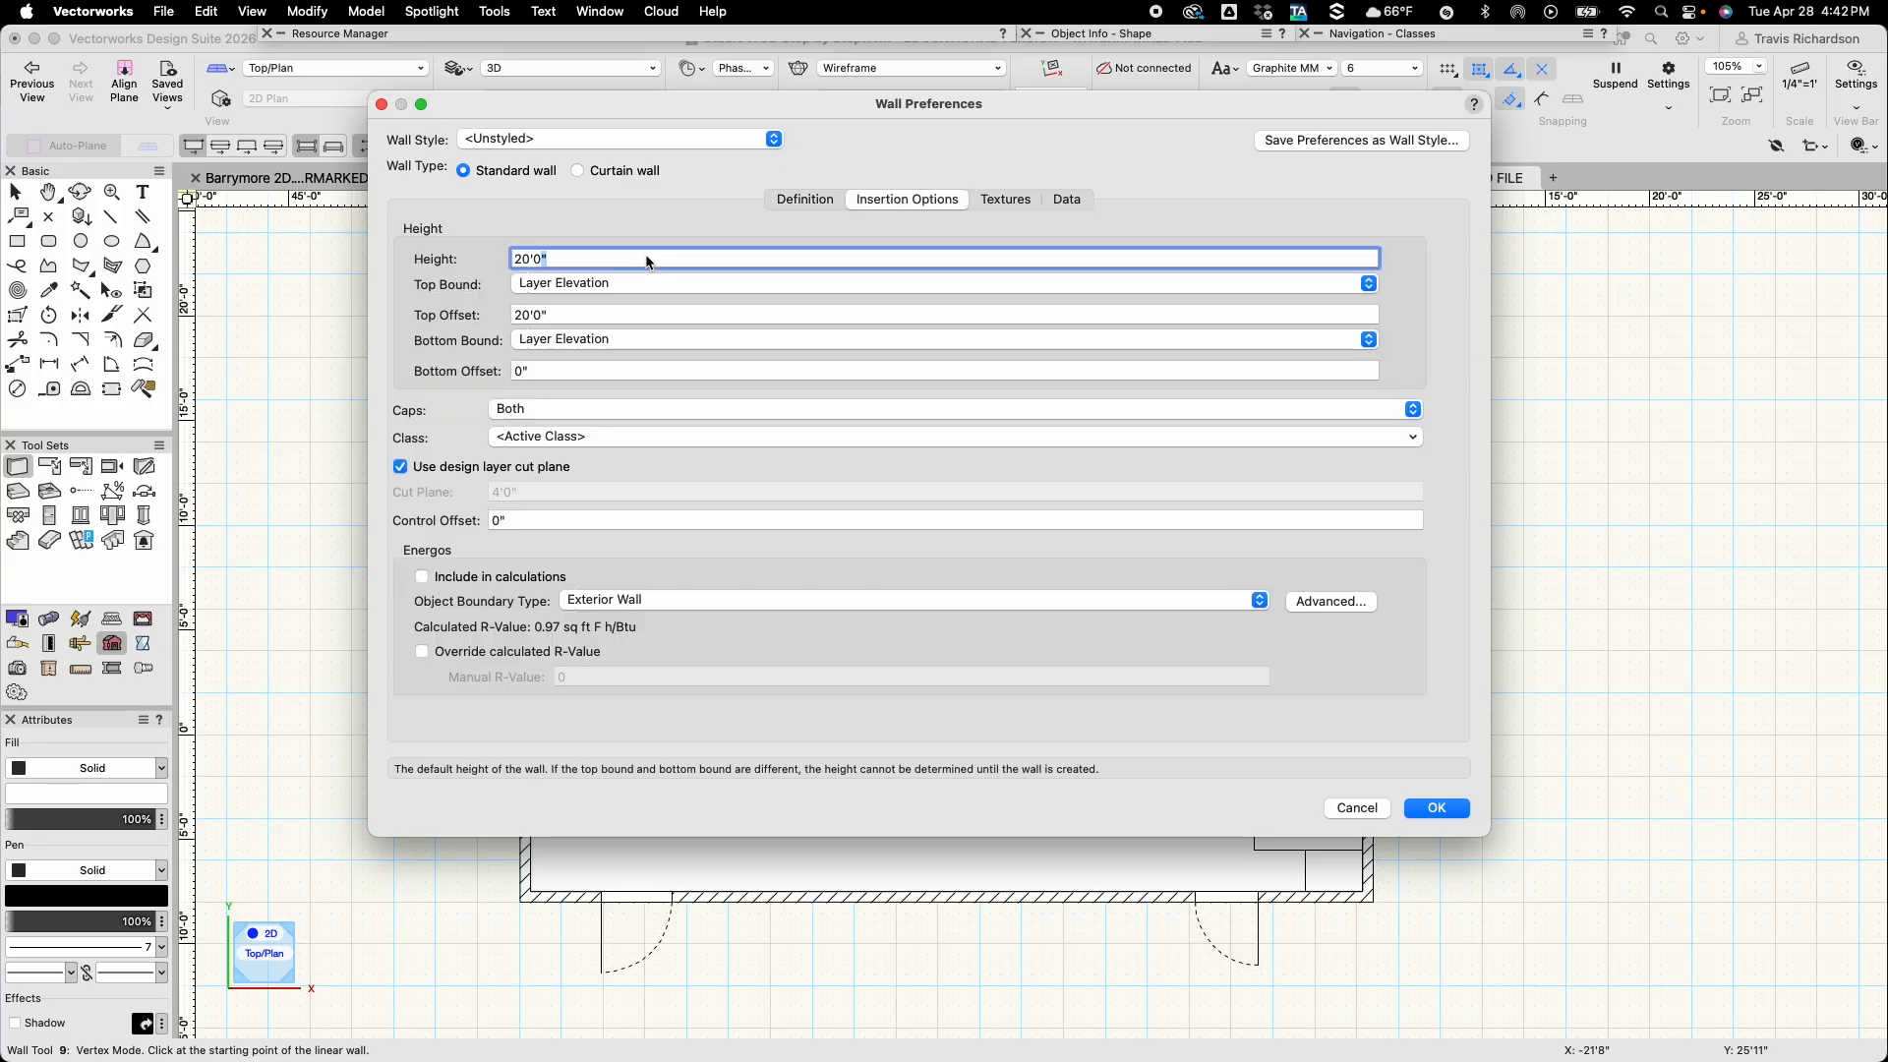
pyautogui.write("20'")
pyautogui.press('Tab')
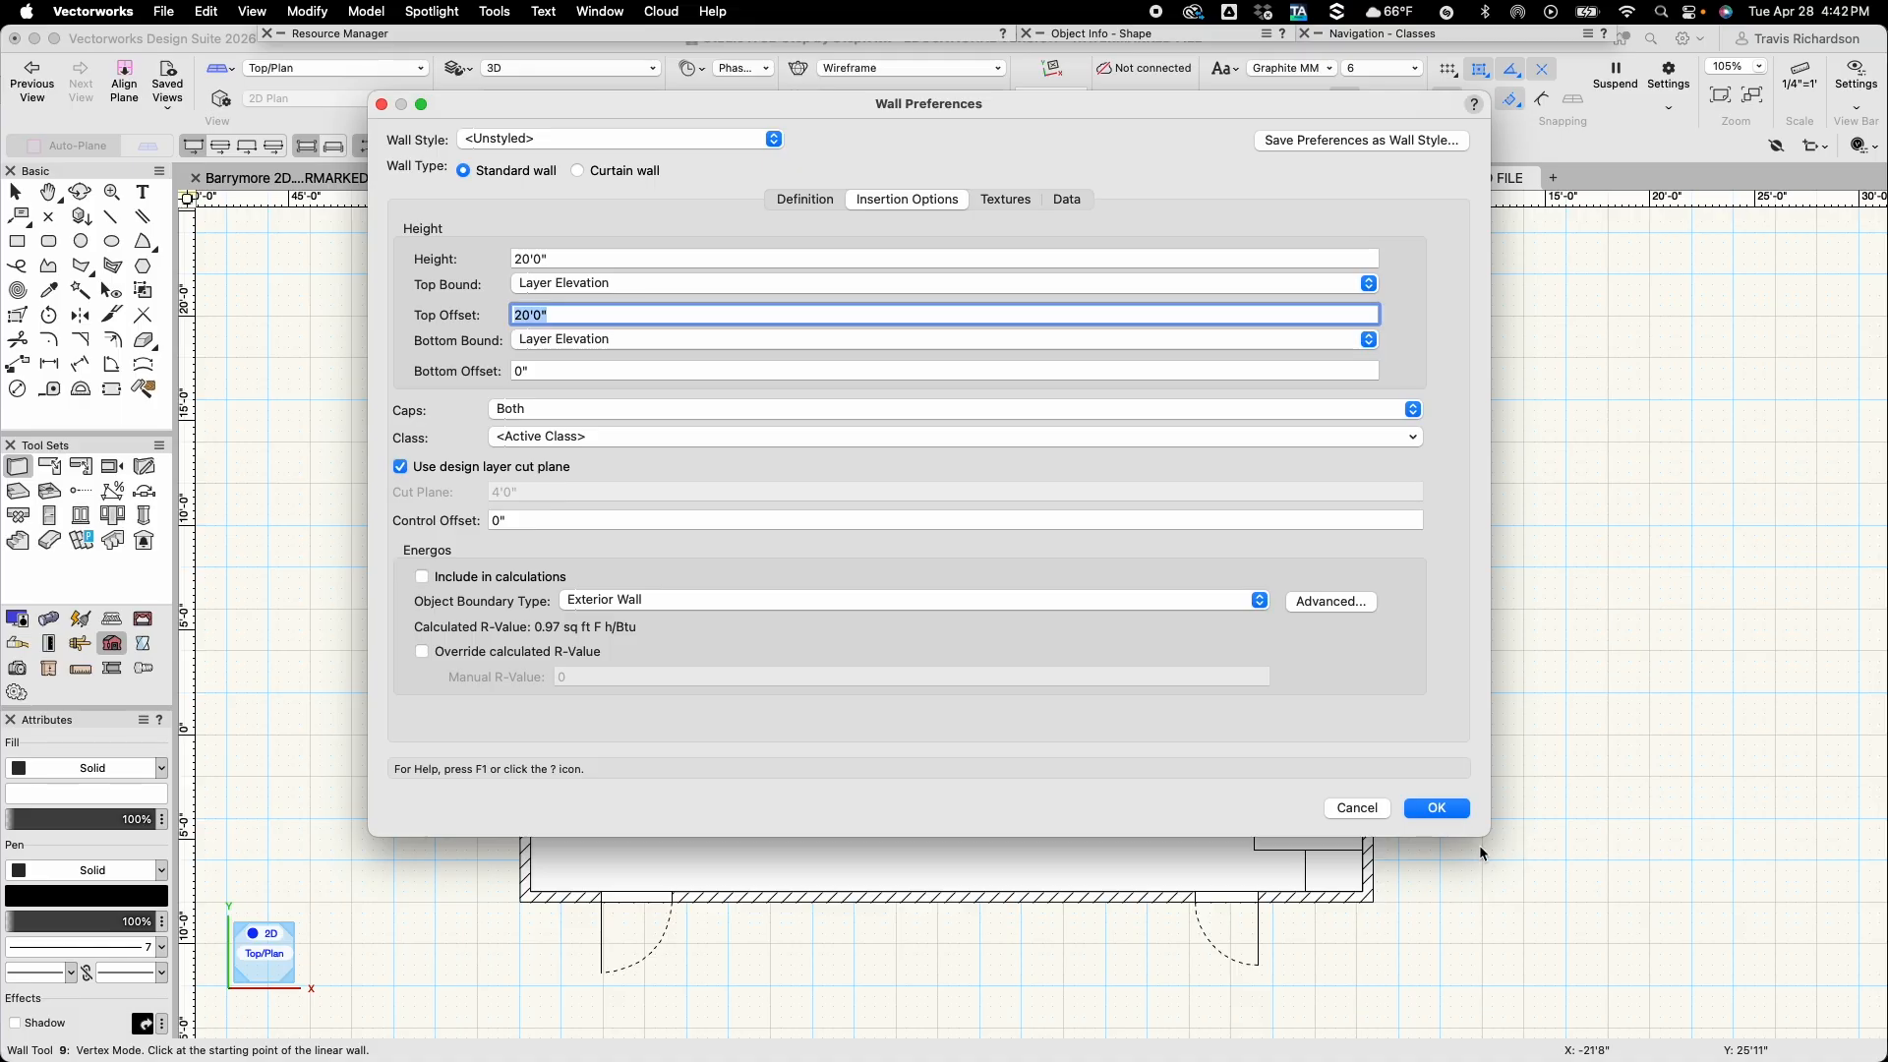
pyautogui.click(1439, 808)
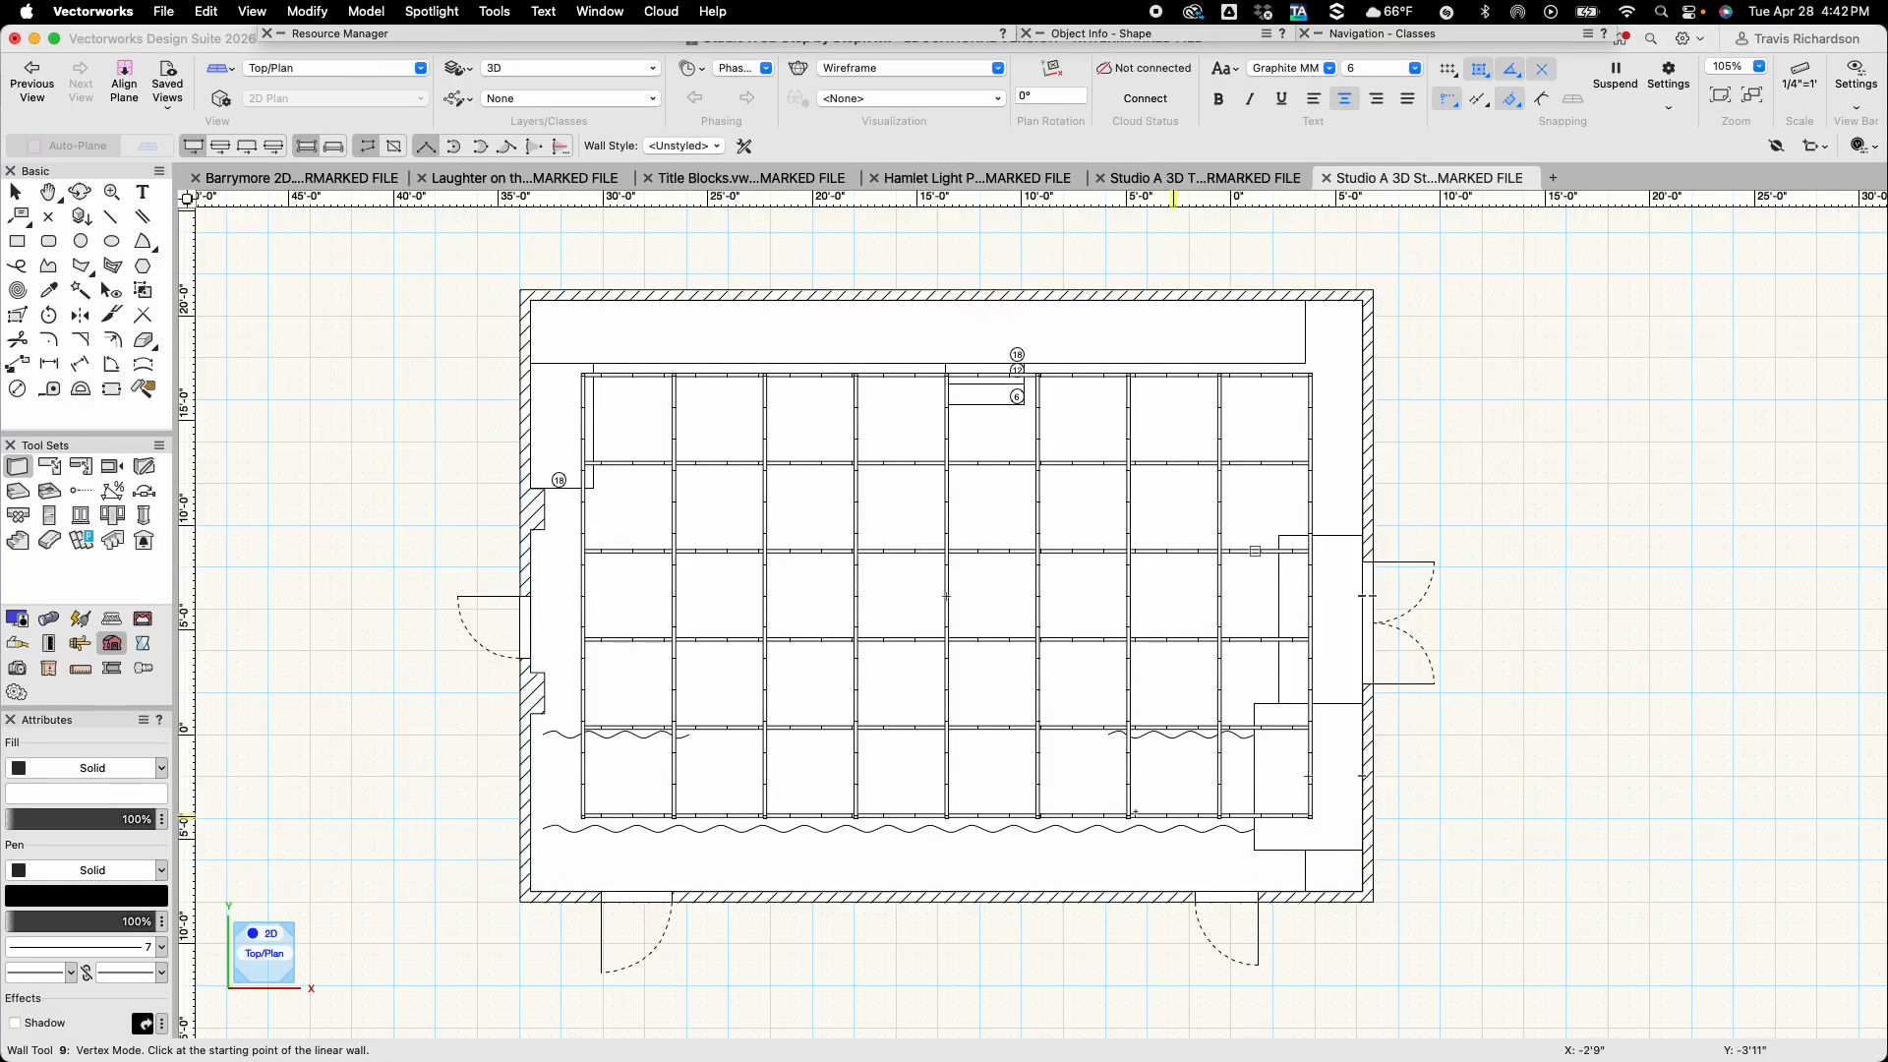
# Draw a 1'11 1/2" long wall over the upper pilaster on the left wall, along its inner edge from corner to corner
pyautogui.scroll(3, 470, 528)
pyautogui.scroll(2, 470, 528)
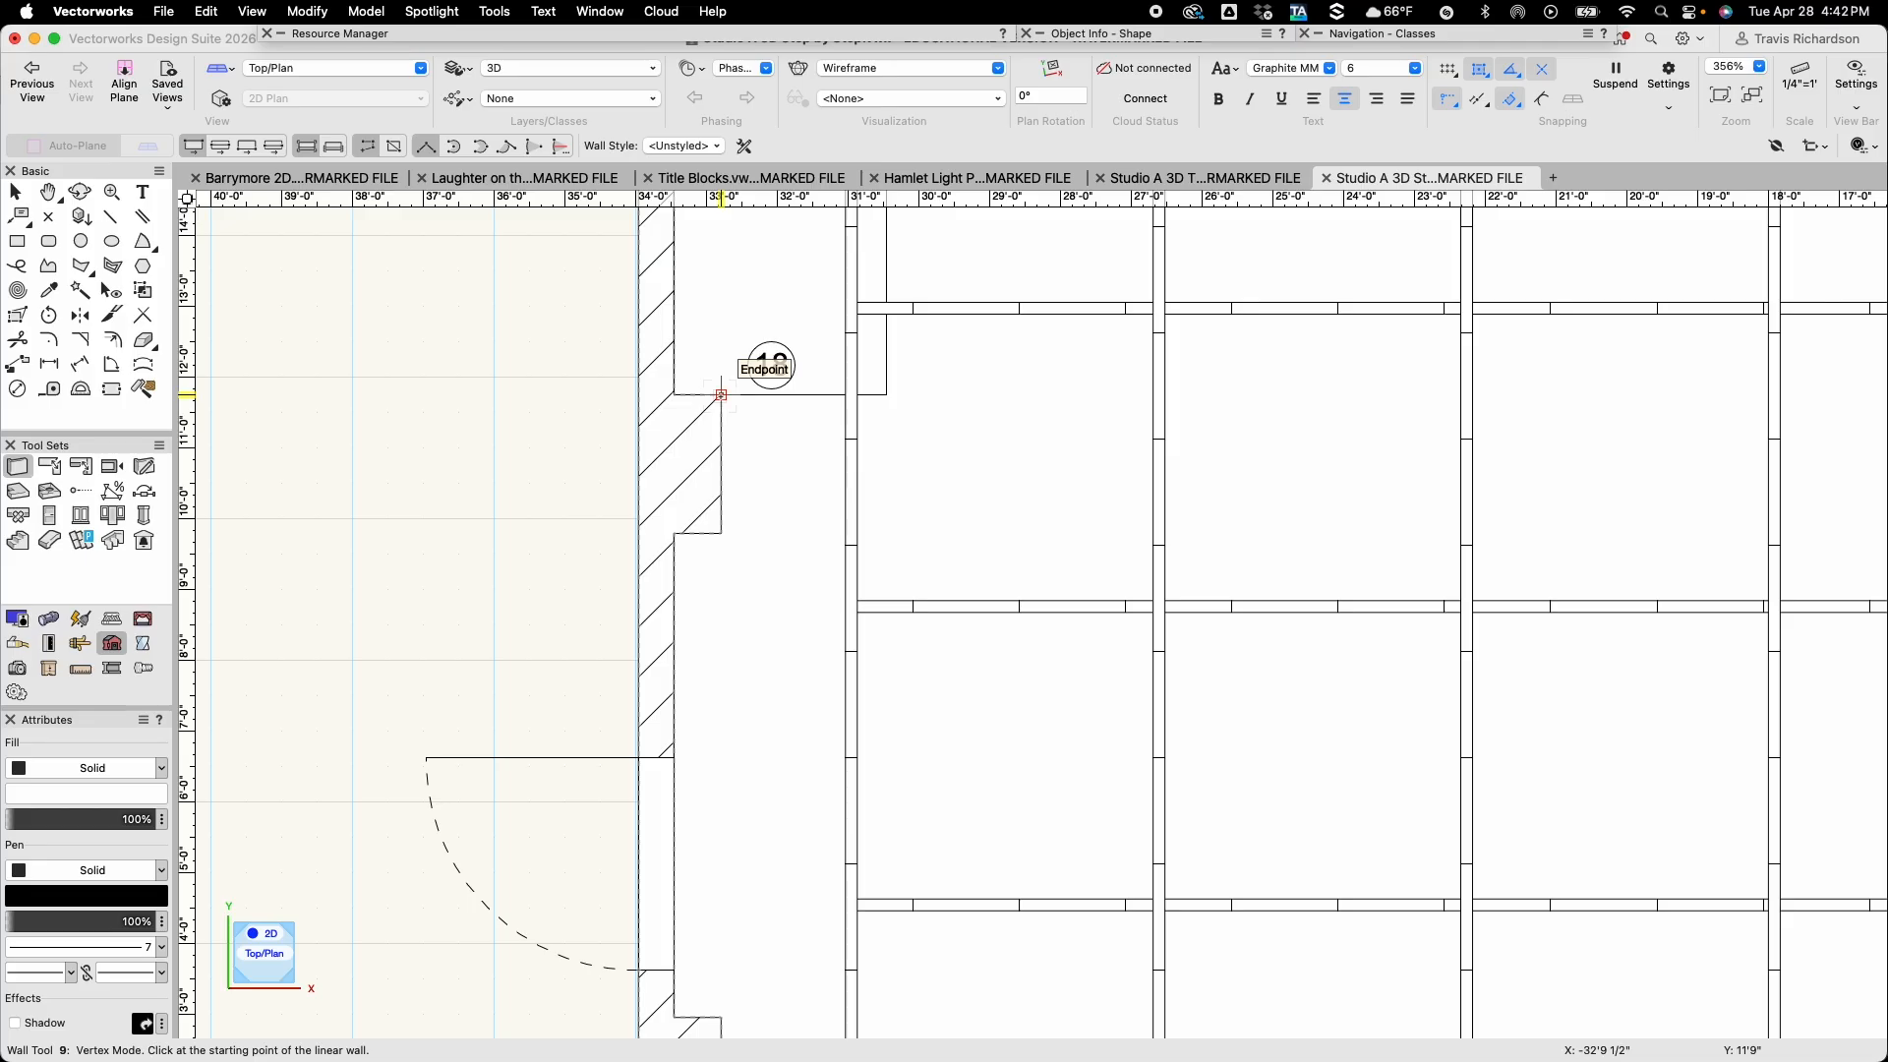
pyautogui.click(721, 395)
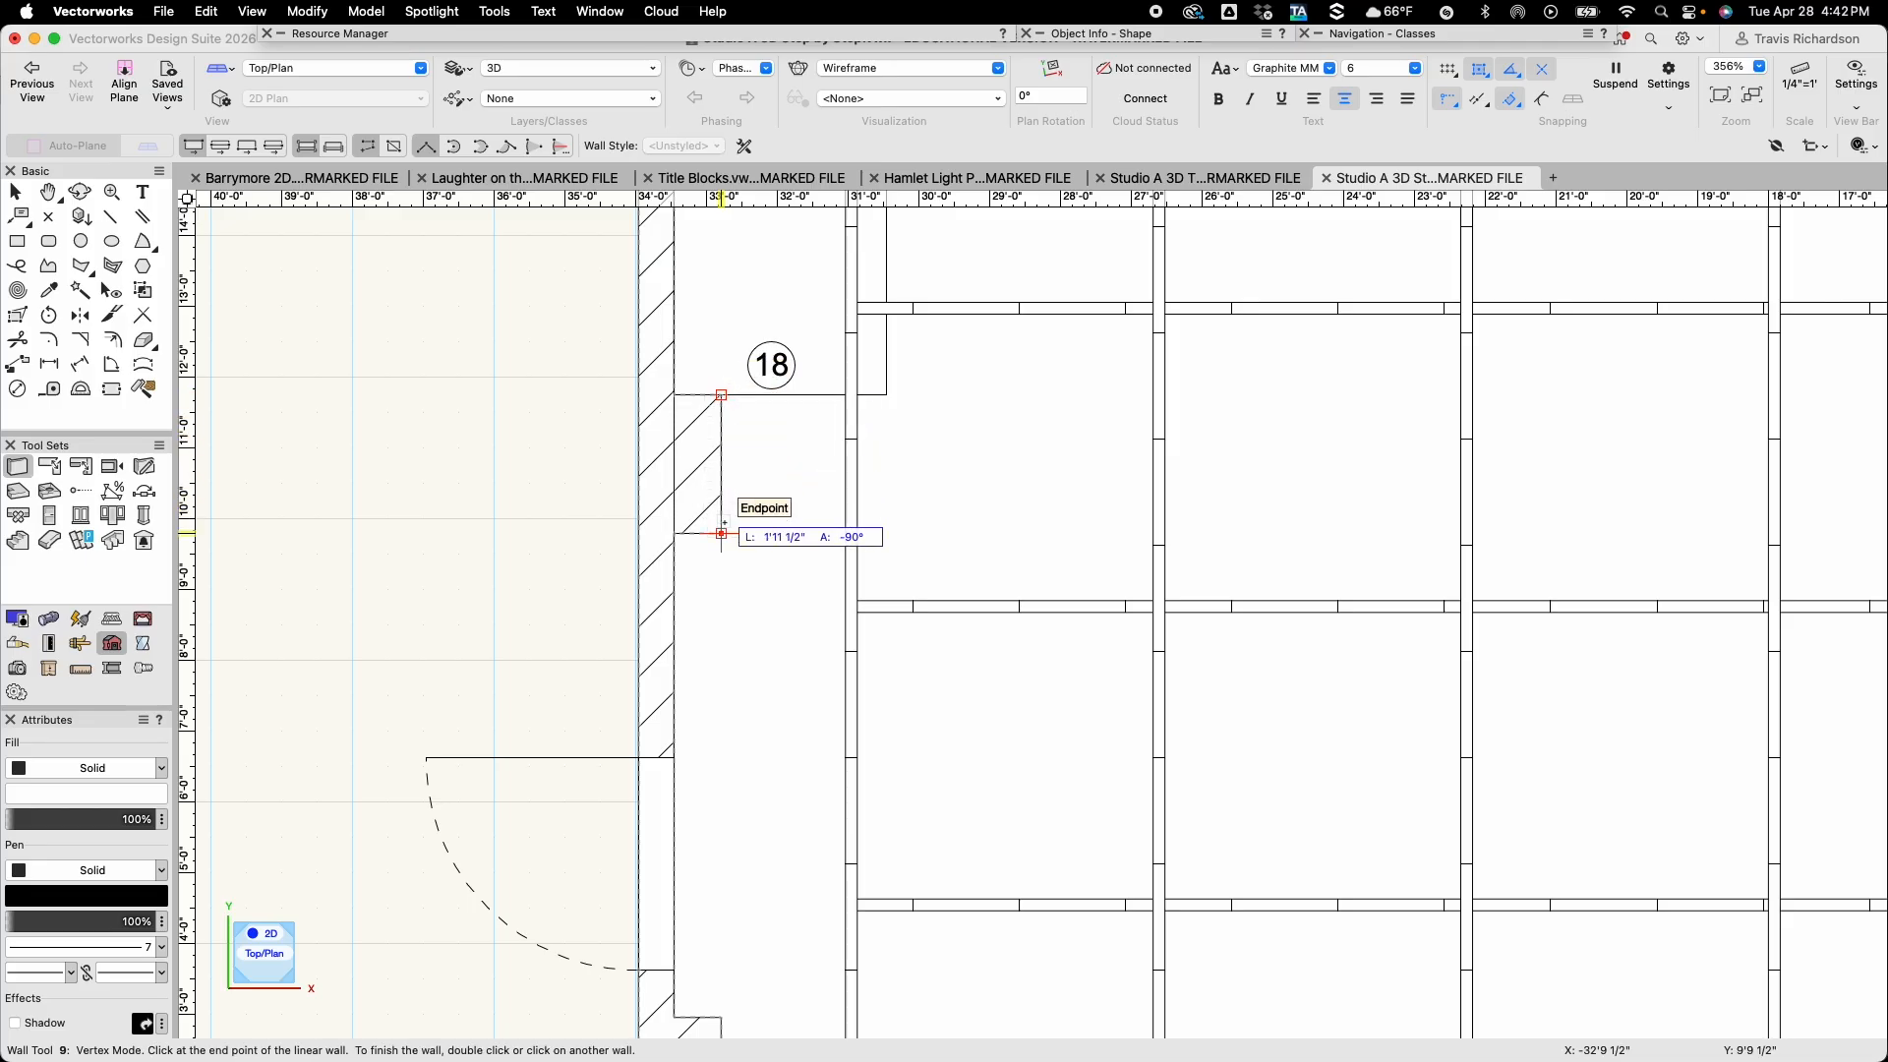
pyautogui.doubleClick(722, 533)
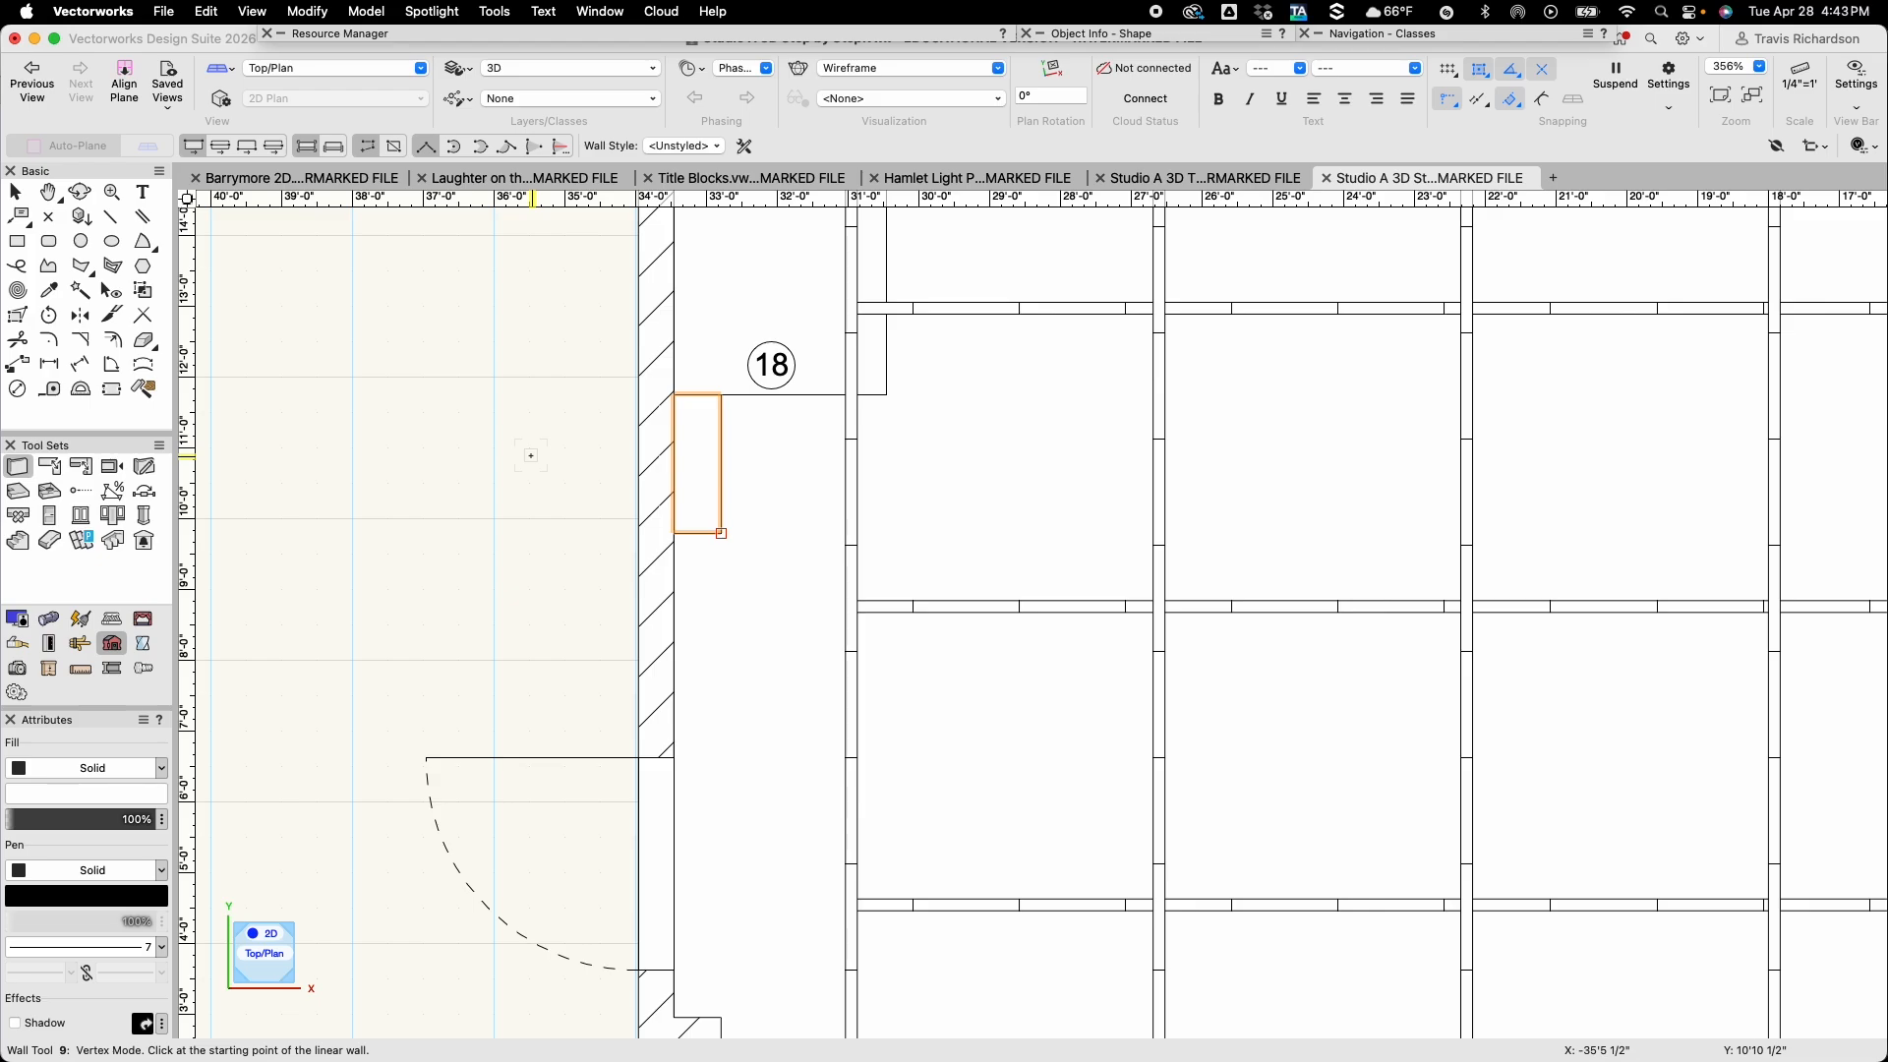
# Copy the short pilaster wall onto the lower pilaster, below the door in the left wall, aligning their upper inner corners
pyautogui.press('x')
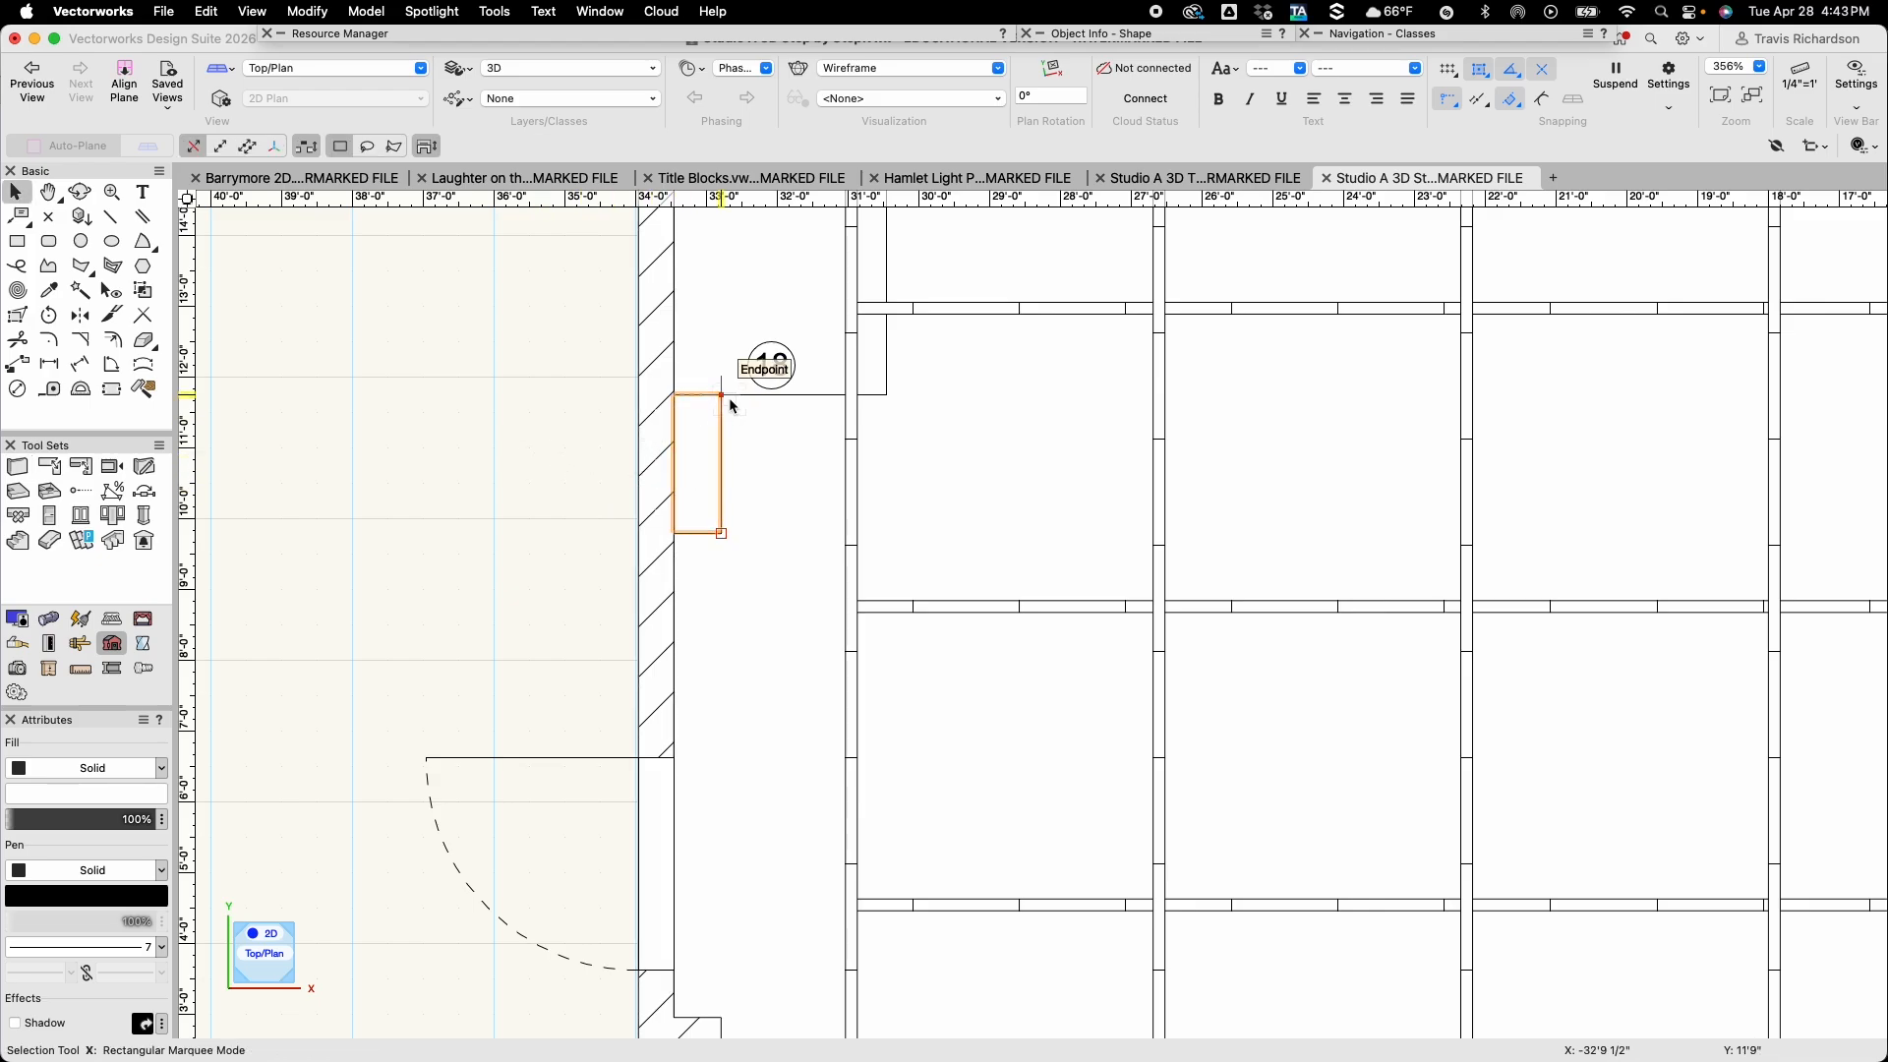
pyautogui.moveTo(722, 394); pyautogui.dragTo(725, 492)
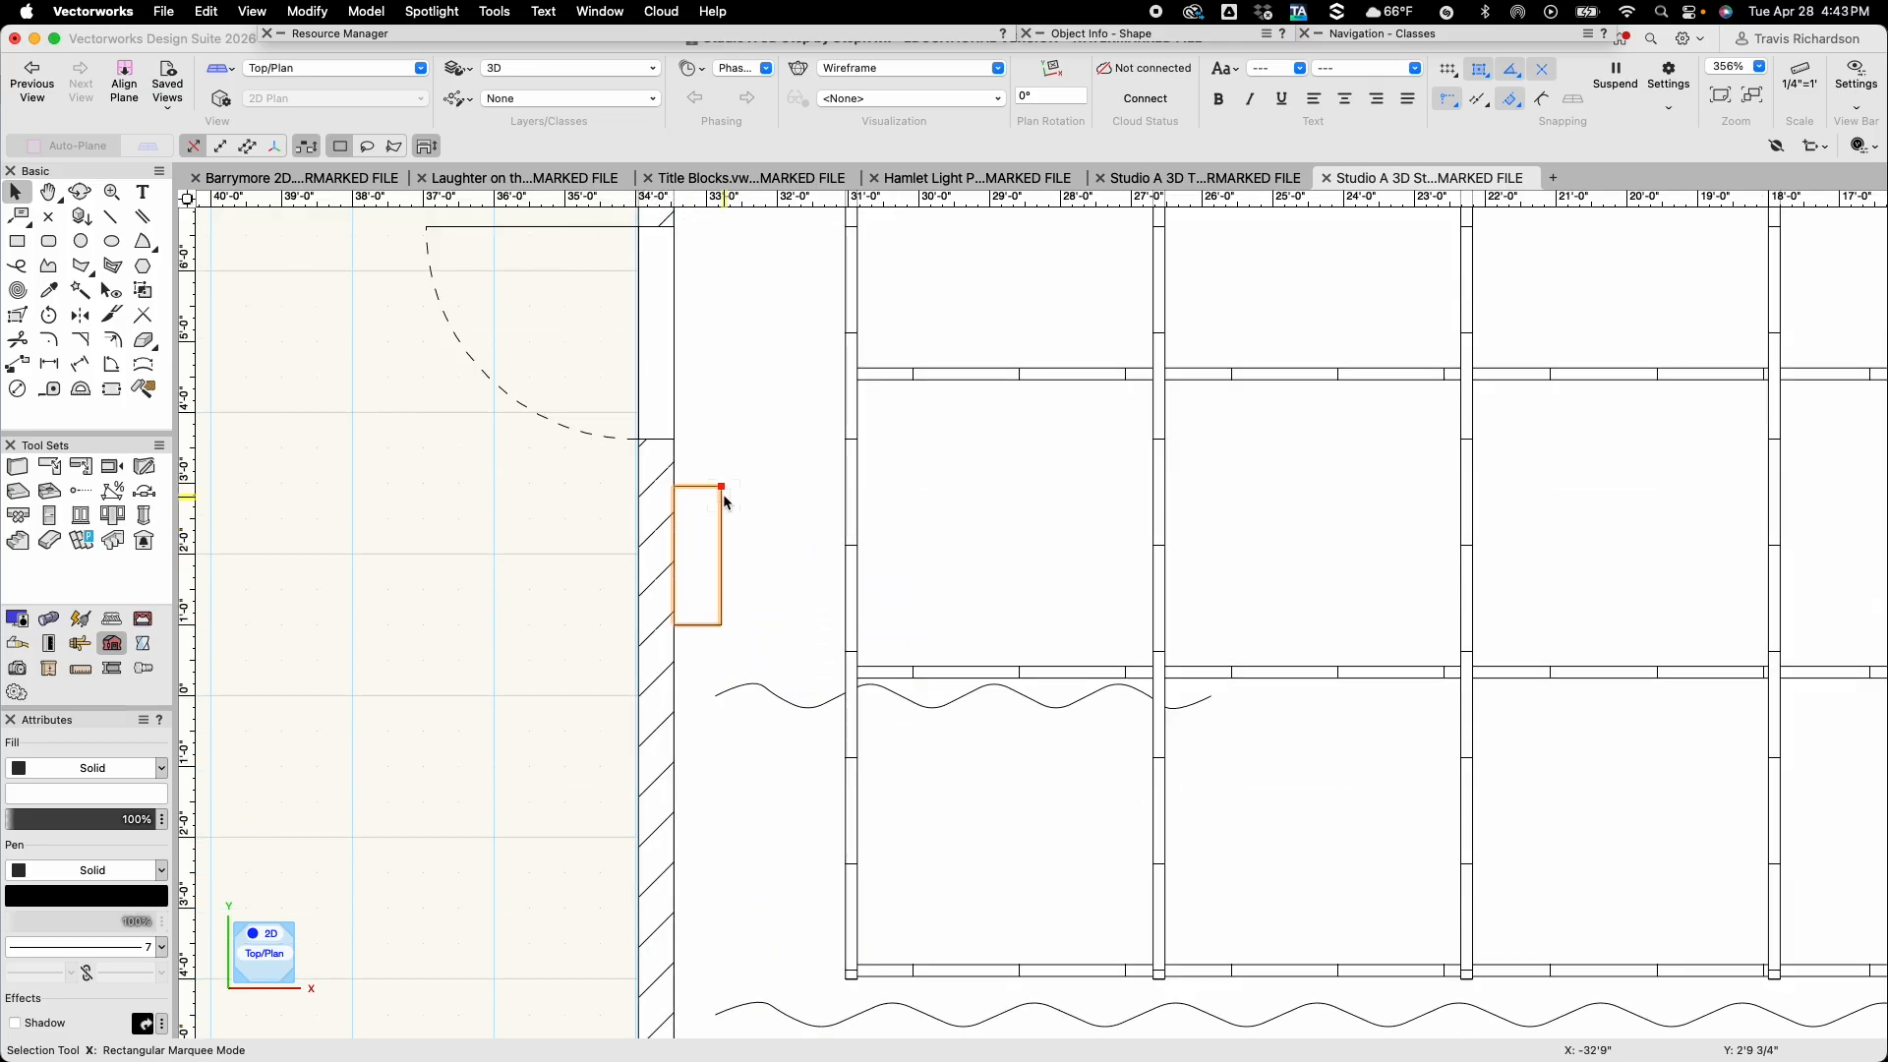
pyautogui.scroll(-3, 545, 537)
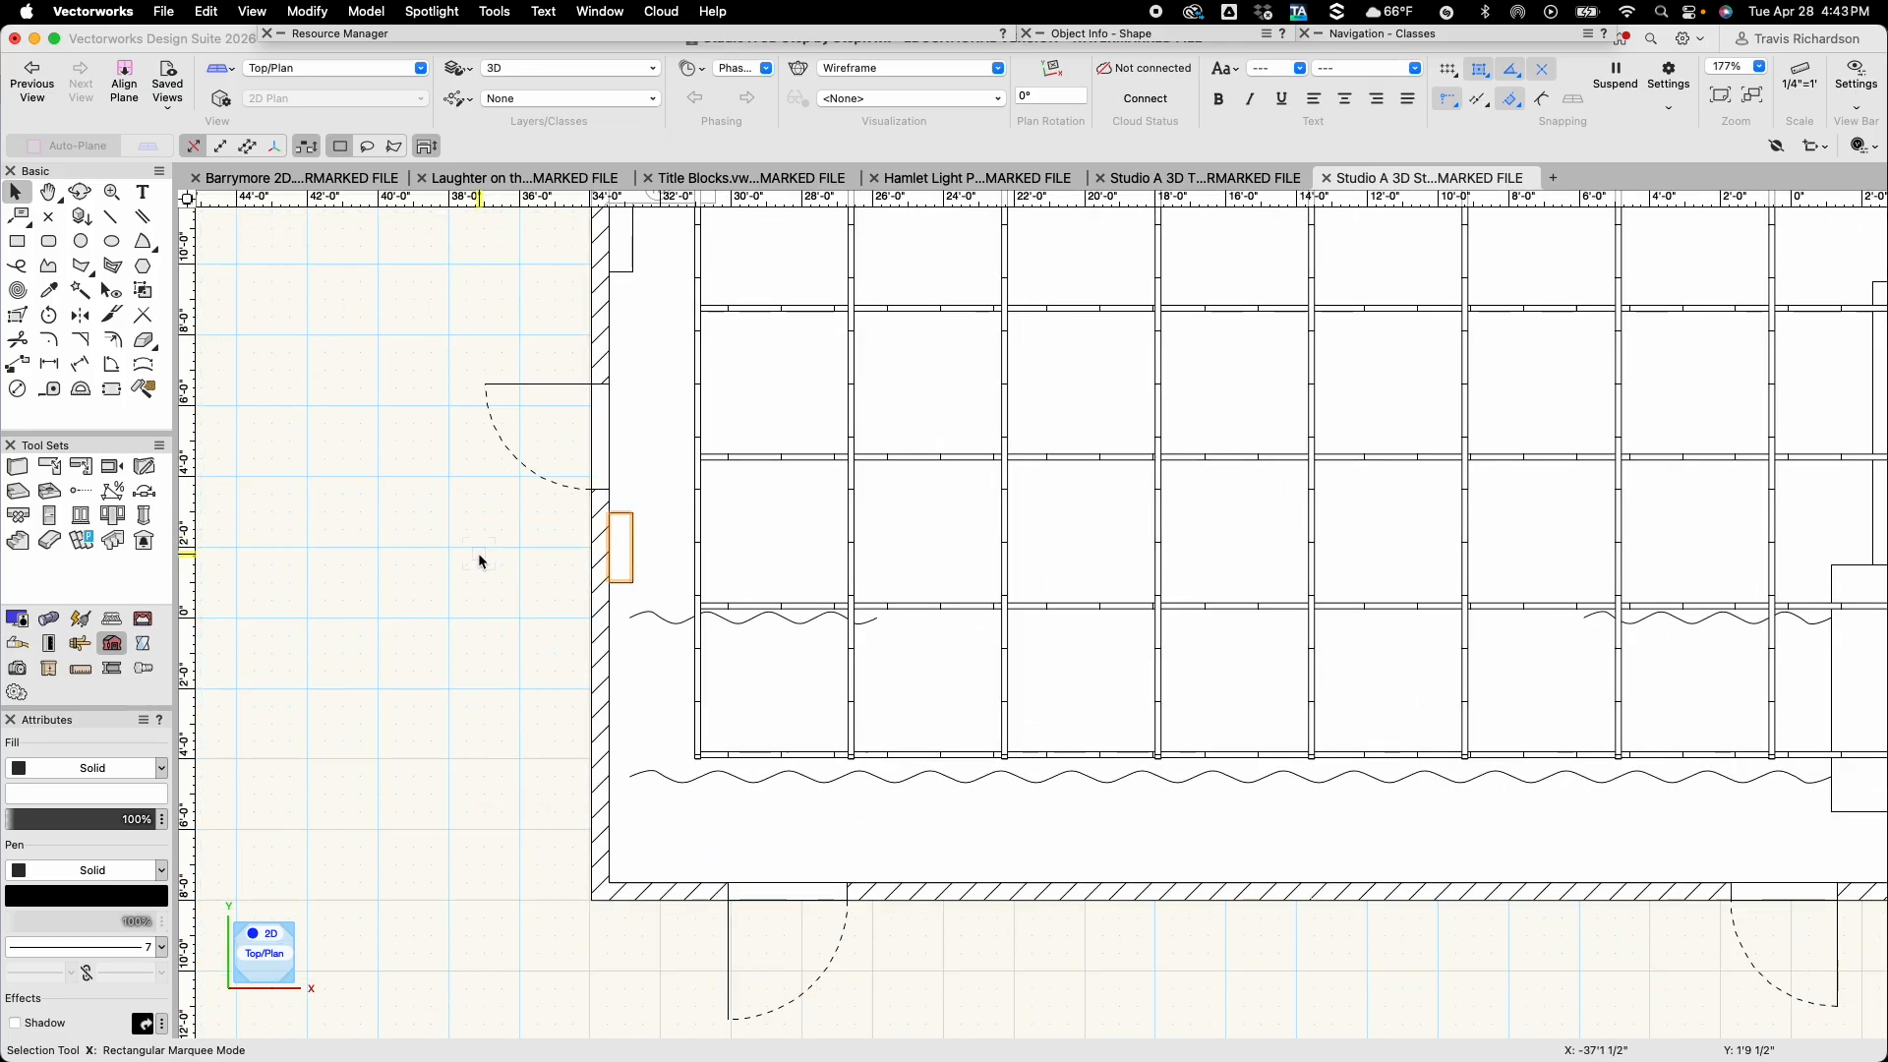
pyautogui.press('h')
pyautogui.moveTo(398, 479); pyautogui.dragTo(451, 623)
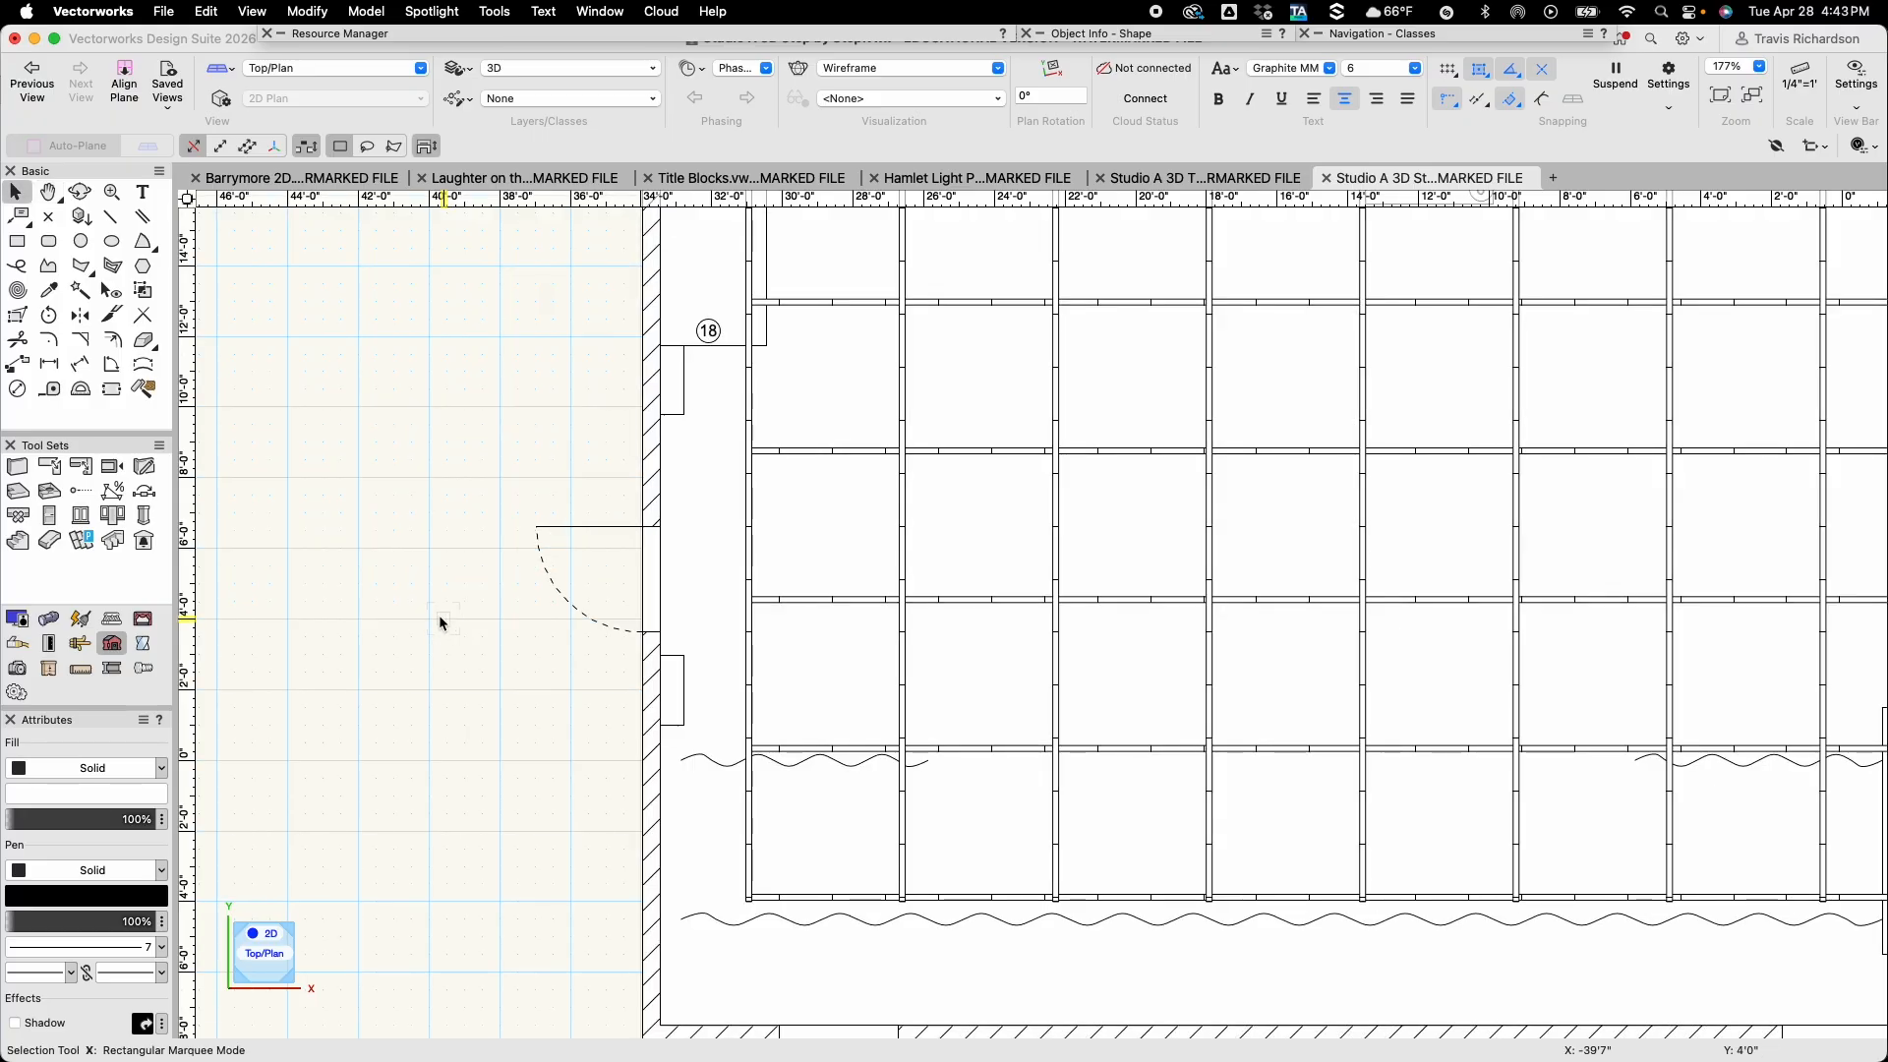
# Set the unstyled wall's component thickness to 6" in the Wall tool preferences
pyautogui.click(18, 466)
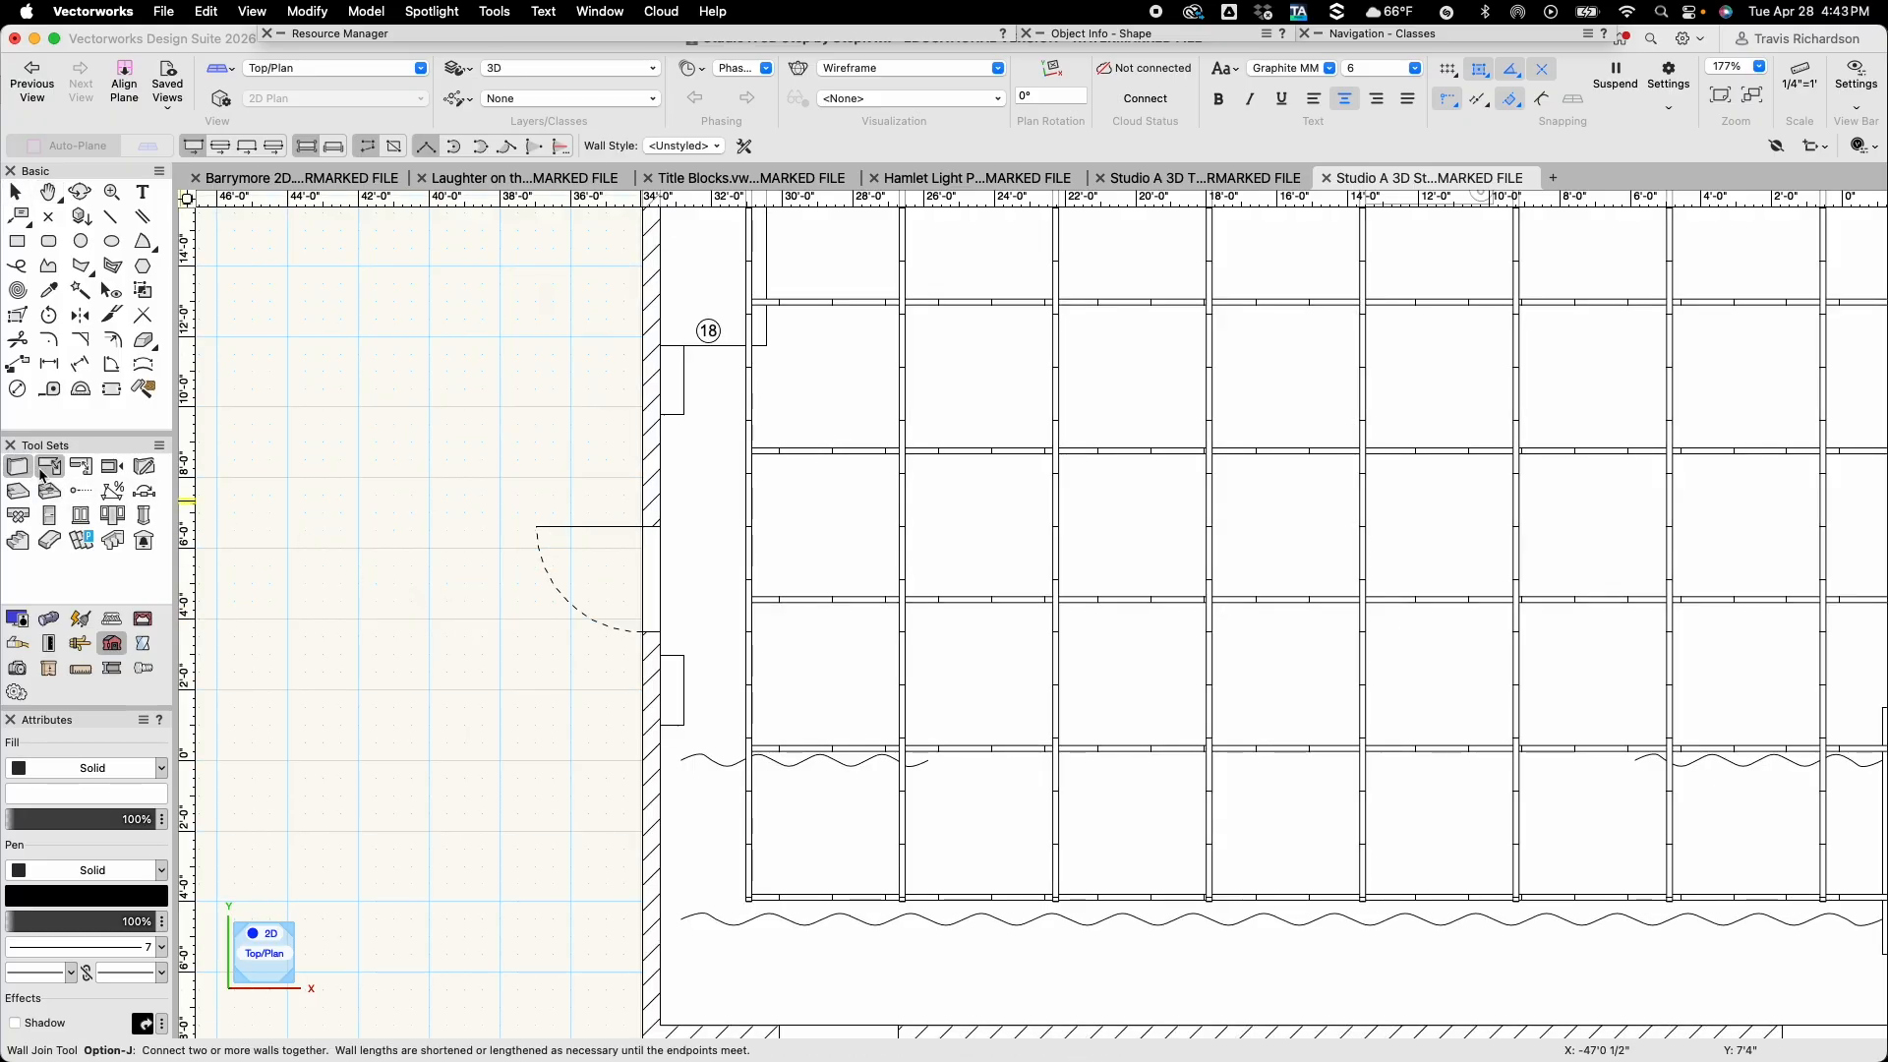
pyautogui.click(747, 146)
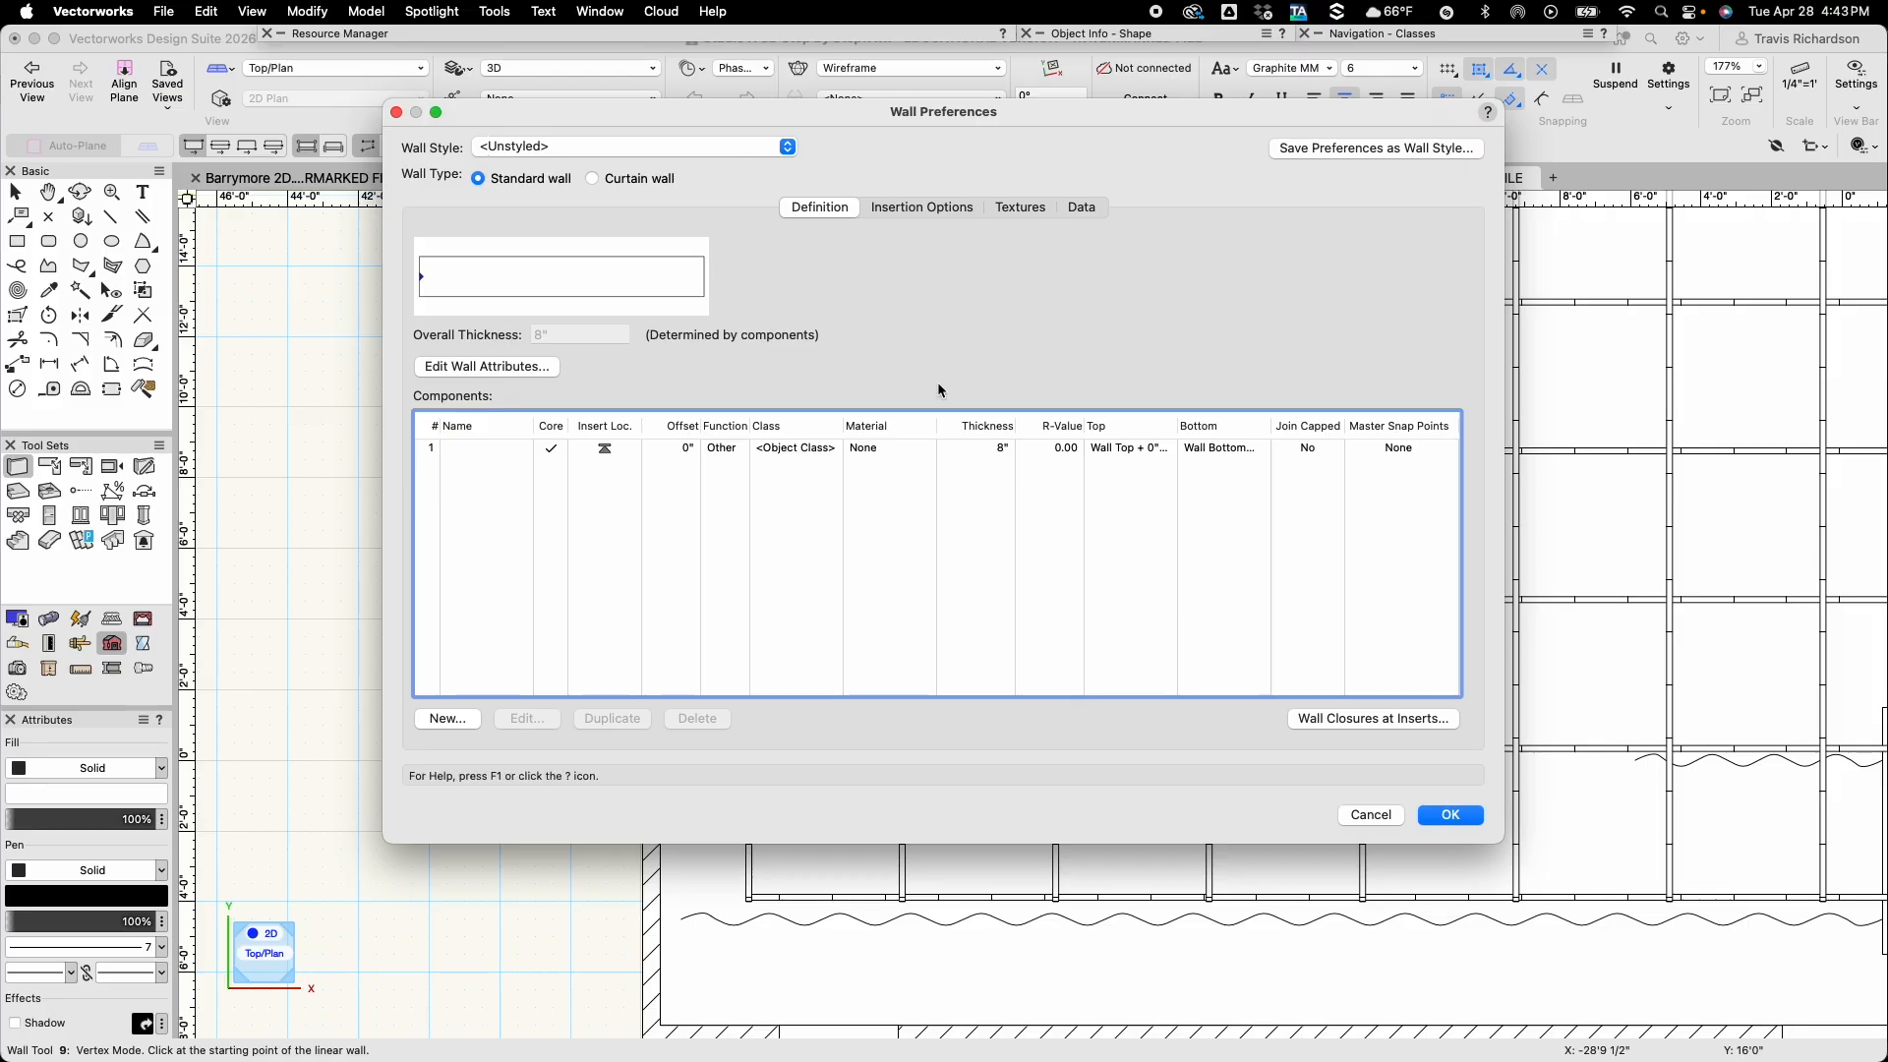
pyautogui.click(974, 451)
pyautogui.click(973, 450)
pyautogui.write('6')
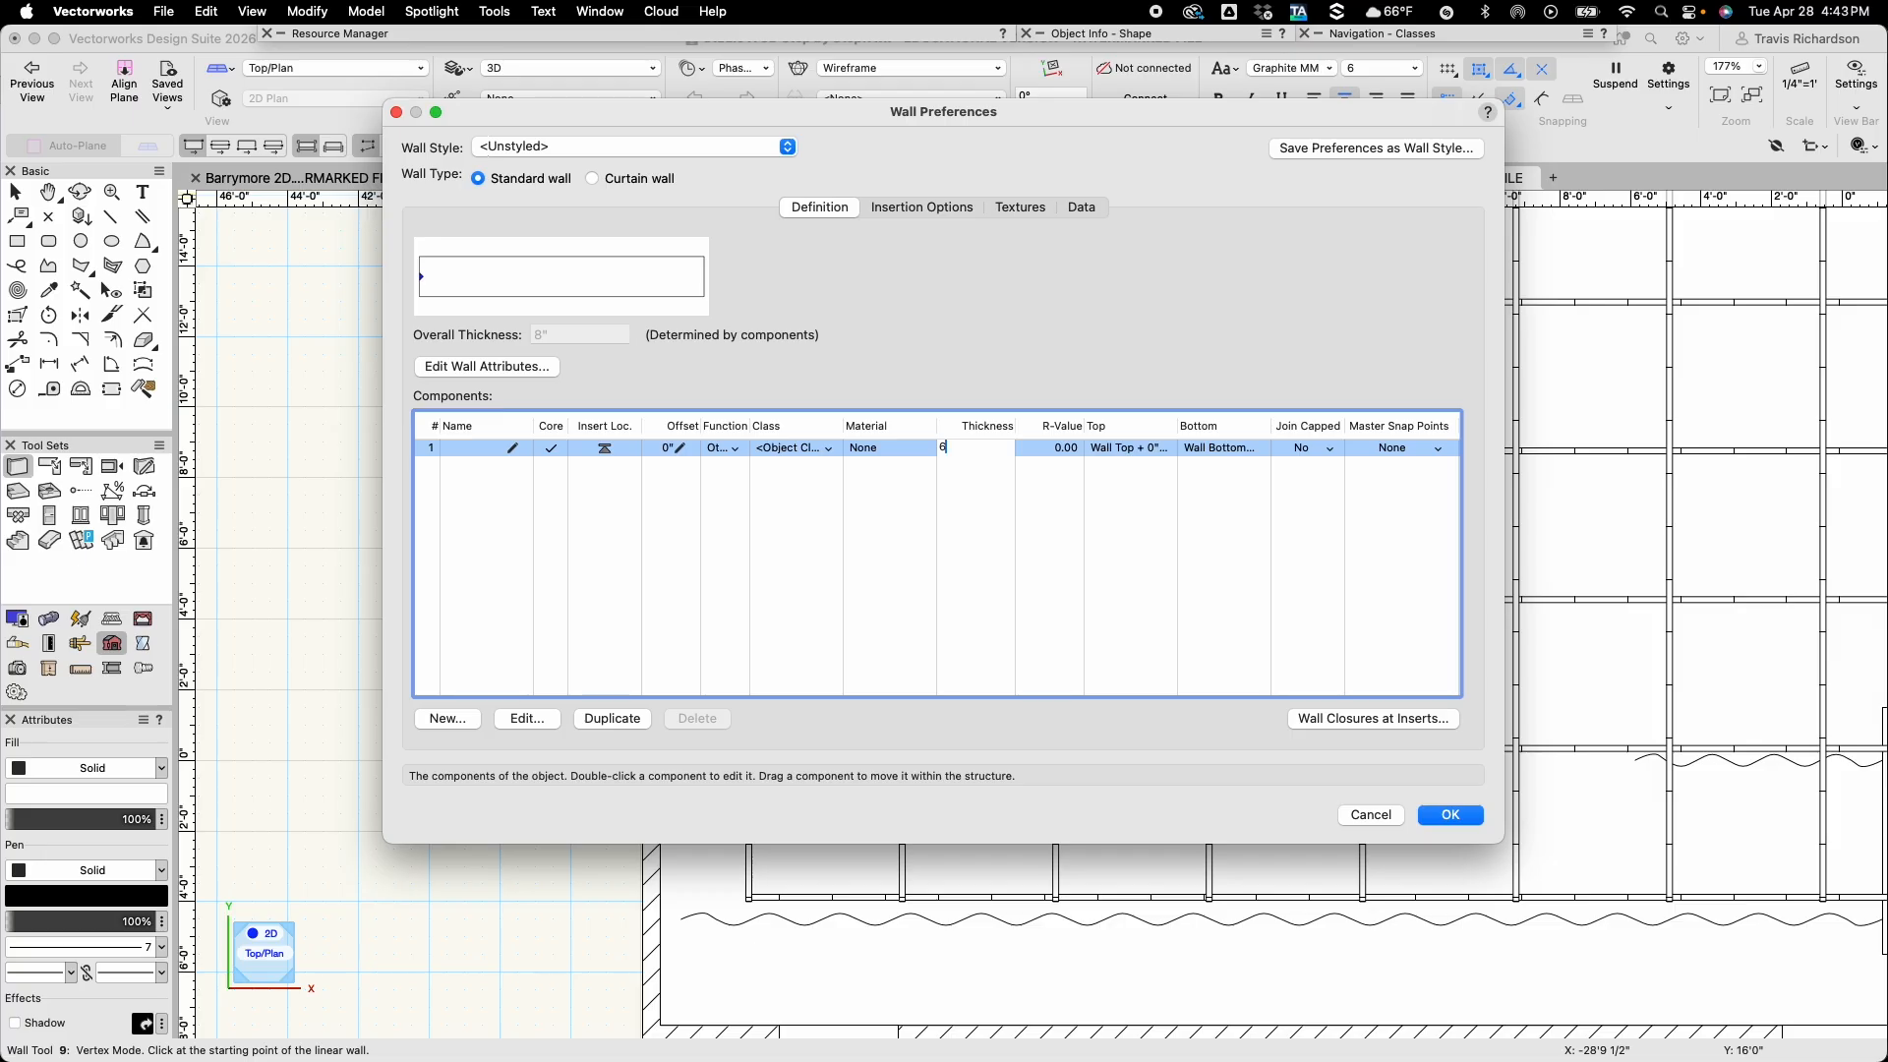
pyautogui.press('Return')
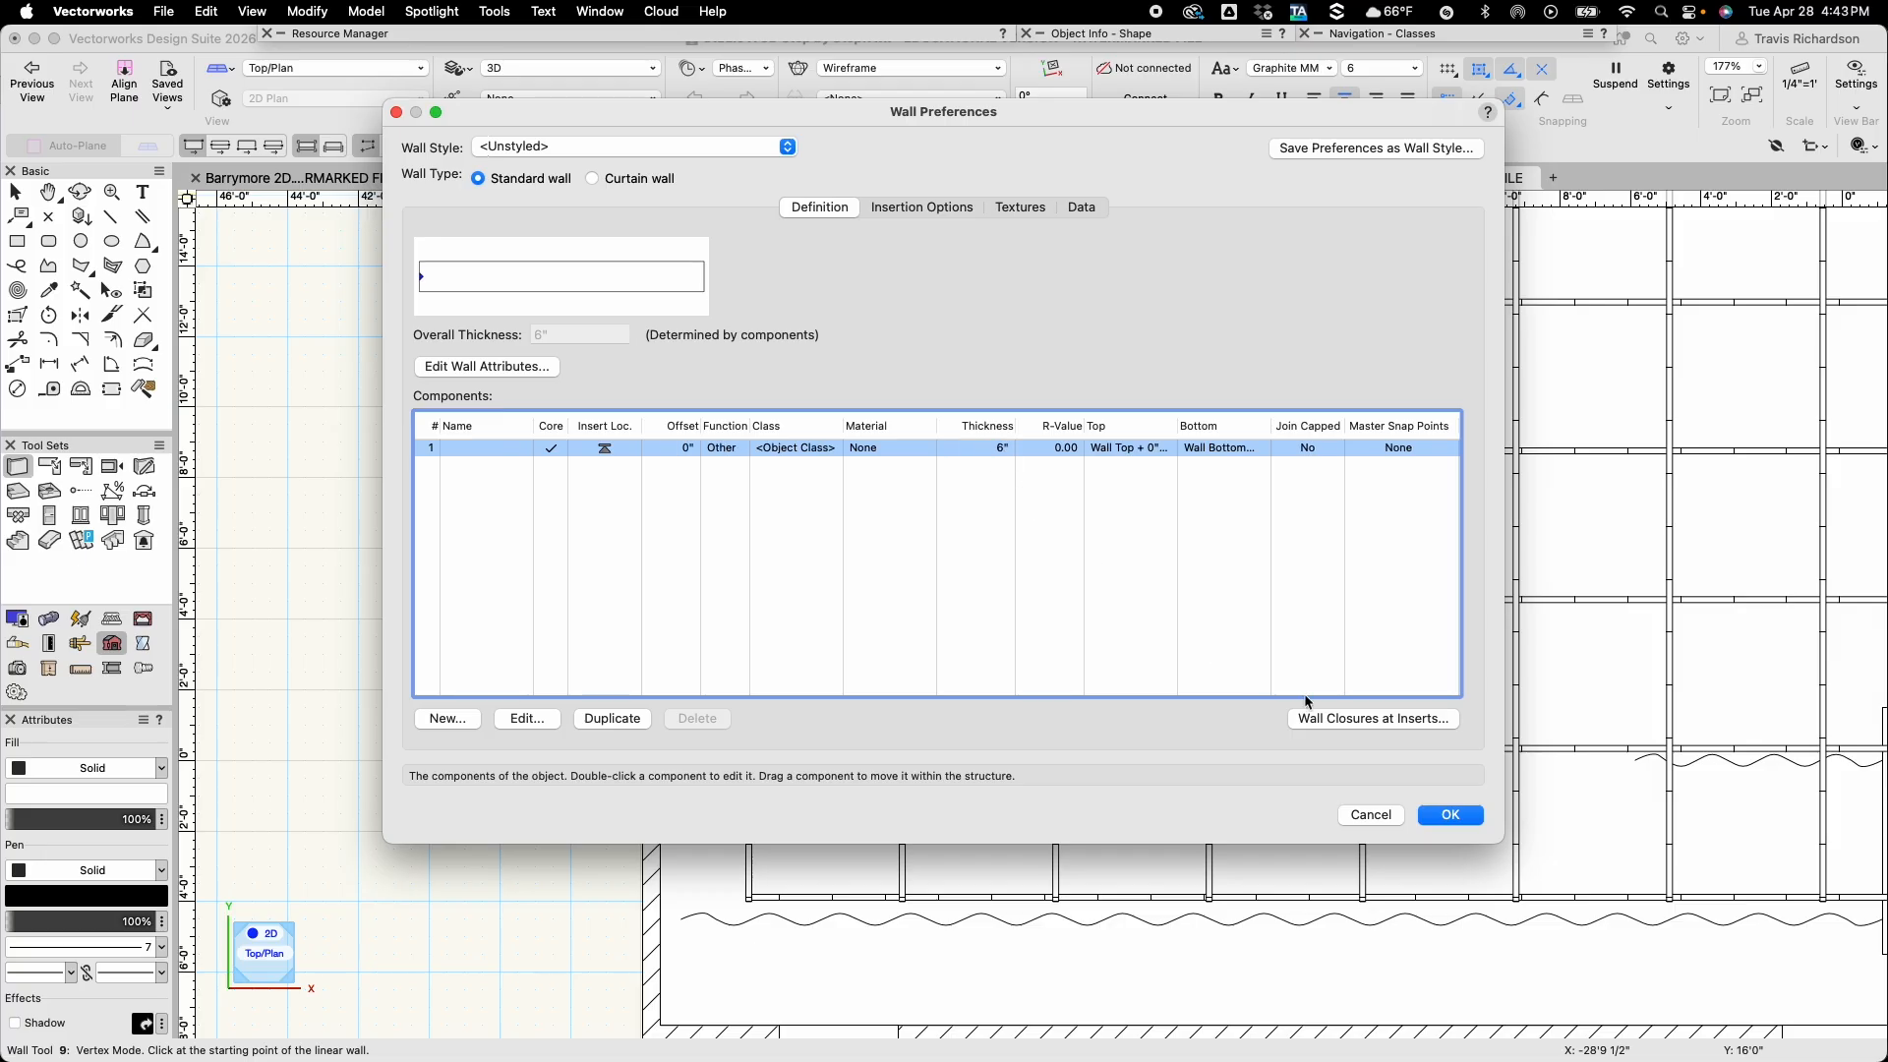
pyautogui.click(1454, 816)
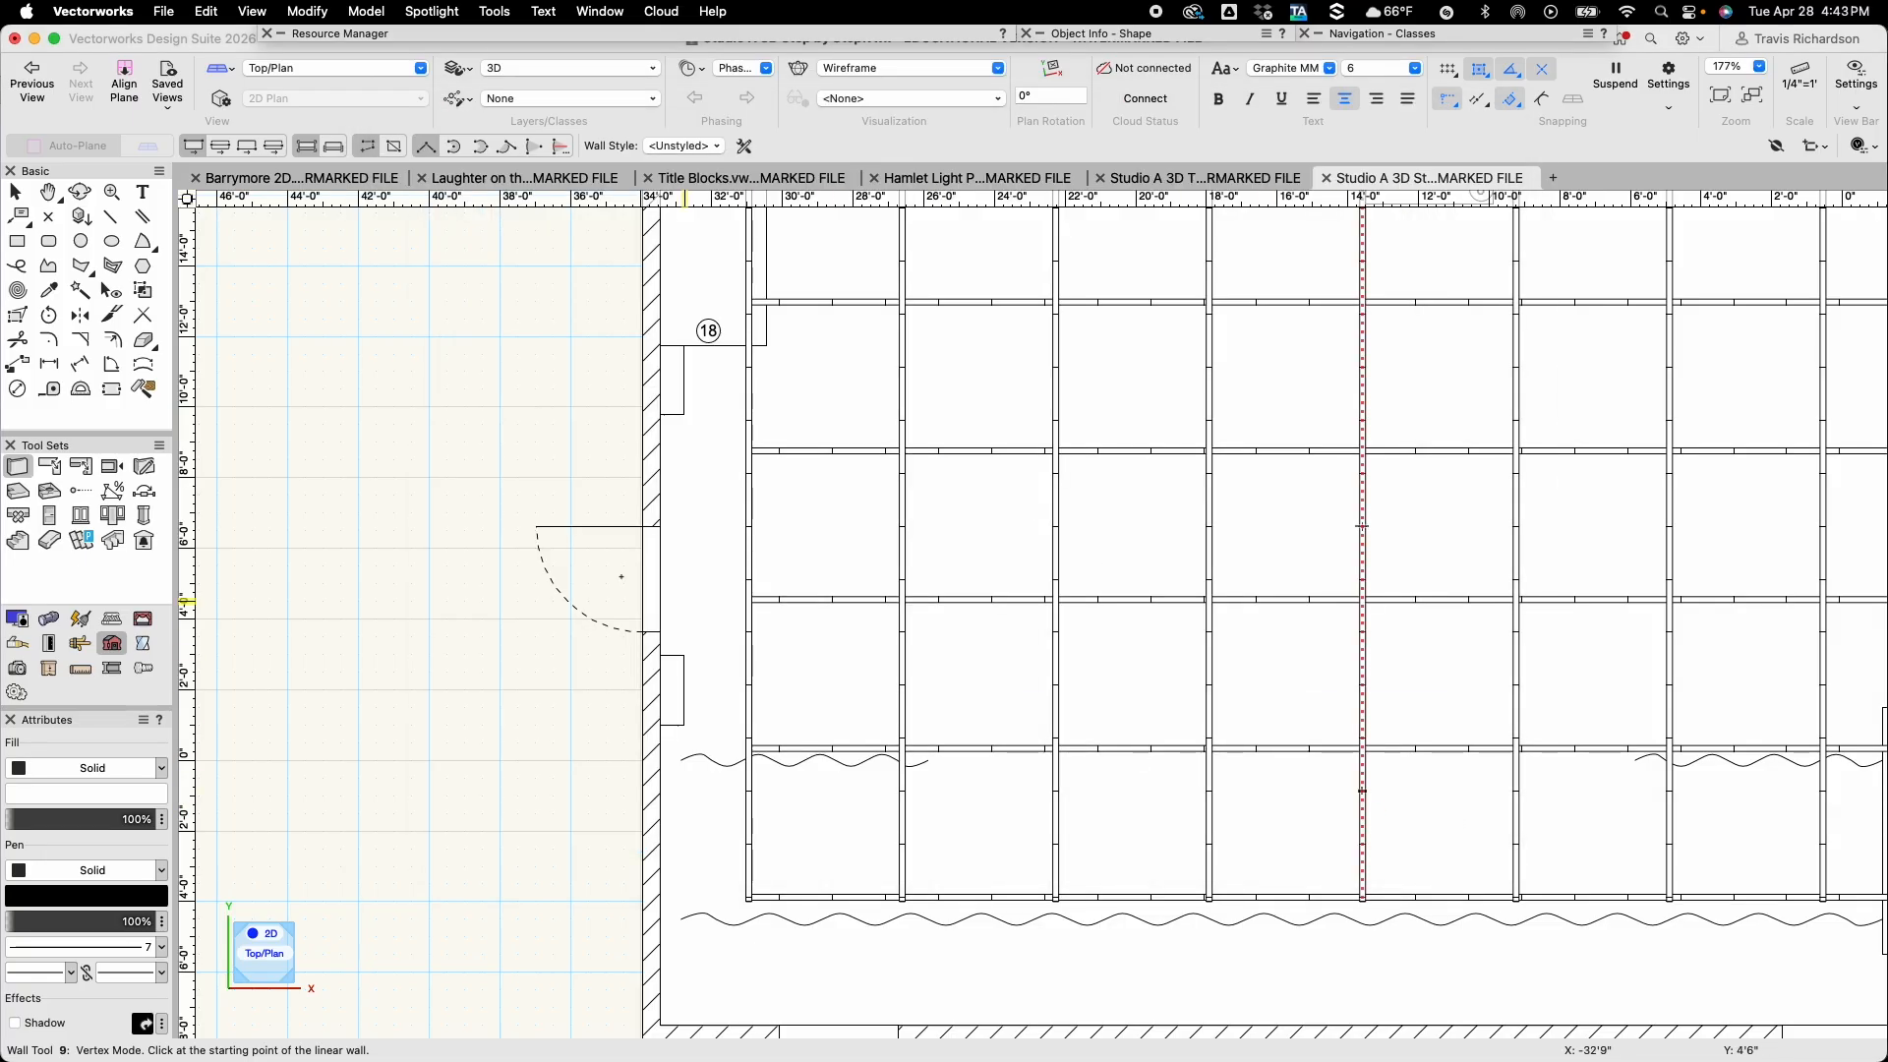
# Draw the room's upper wall from the floor plan's upper-left outer corner to its upper-right outer corner
pyautogui.scroll(-3, 477, 455)
pyautogui.scroll(1, 477, 455)
pyautogui.press('space')
pyautogui.moveTo(484, 405); pyautogui.dragTo(485, 606)
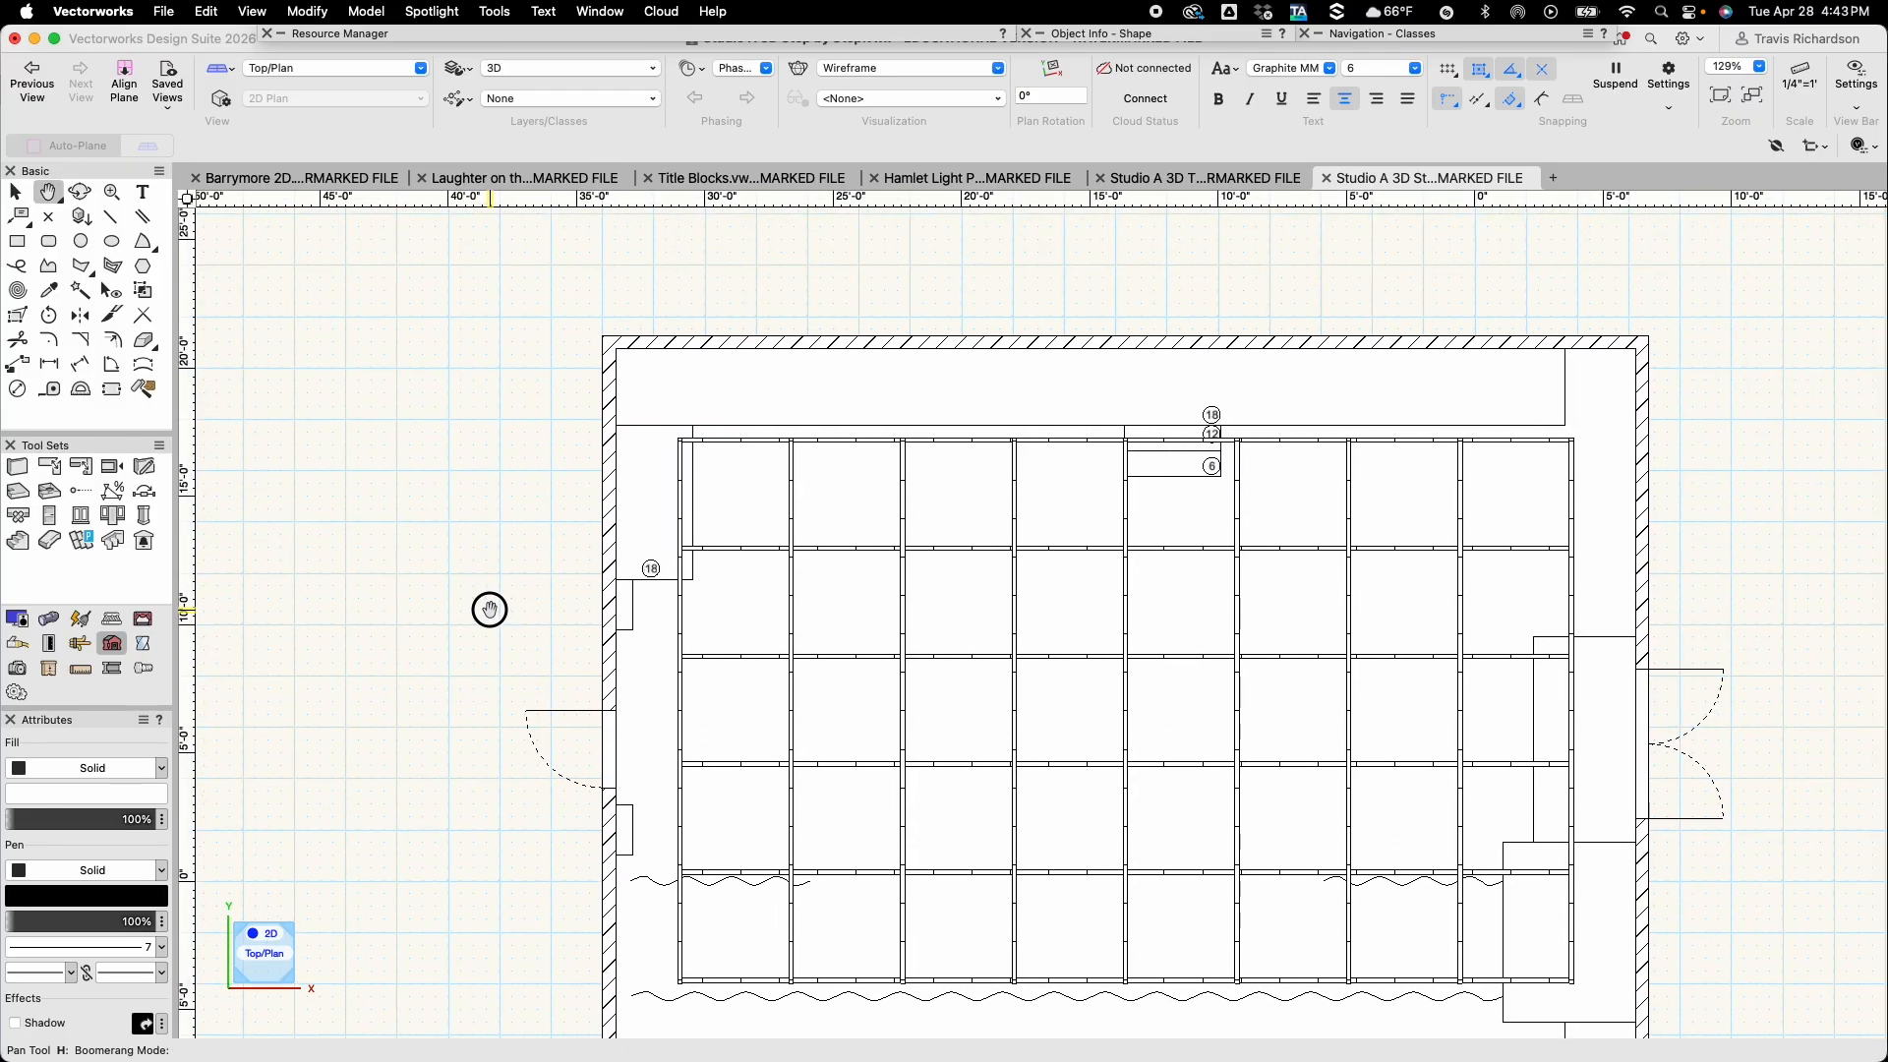
pyautogui.click(602, 335)
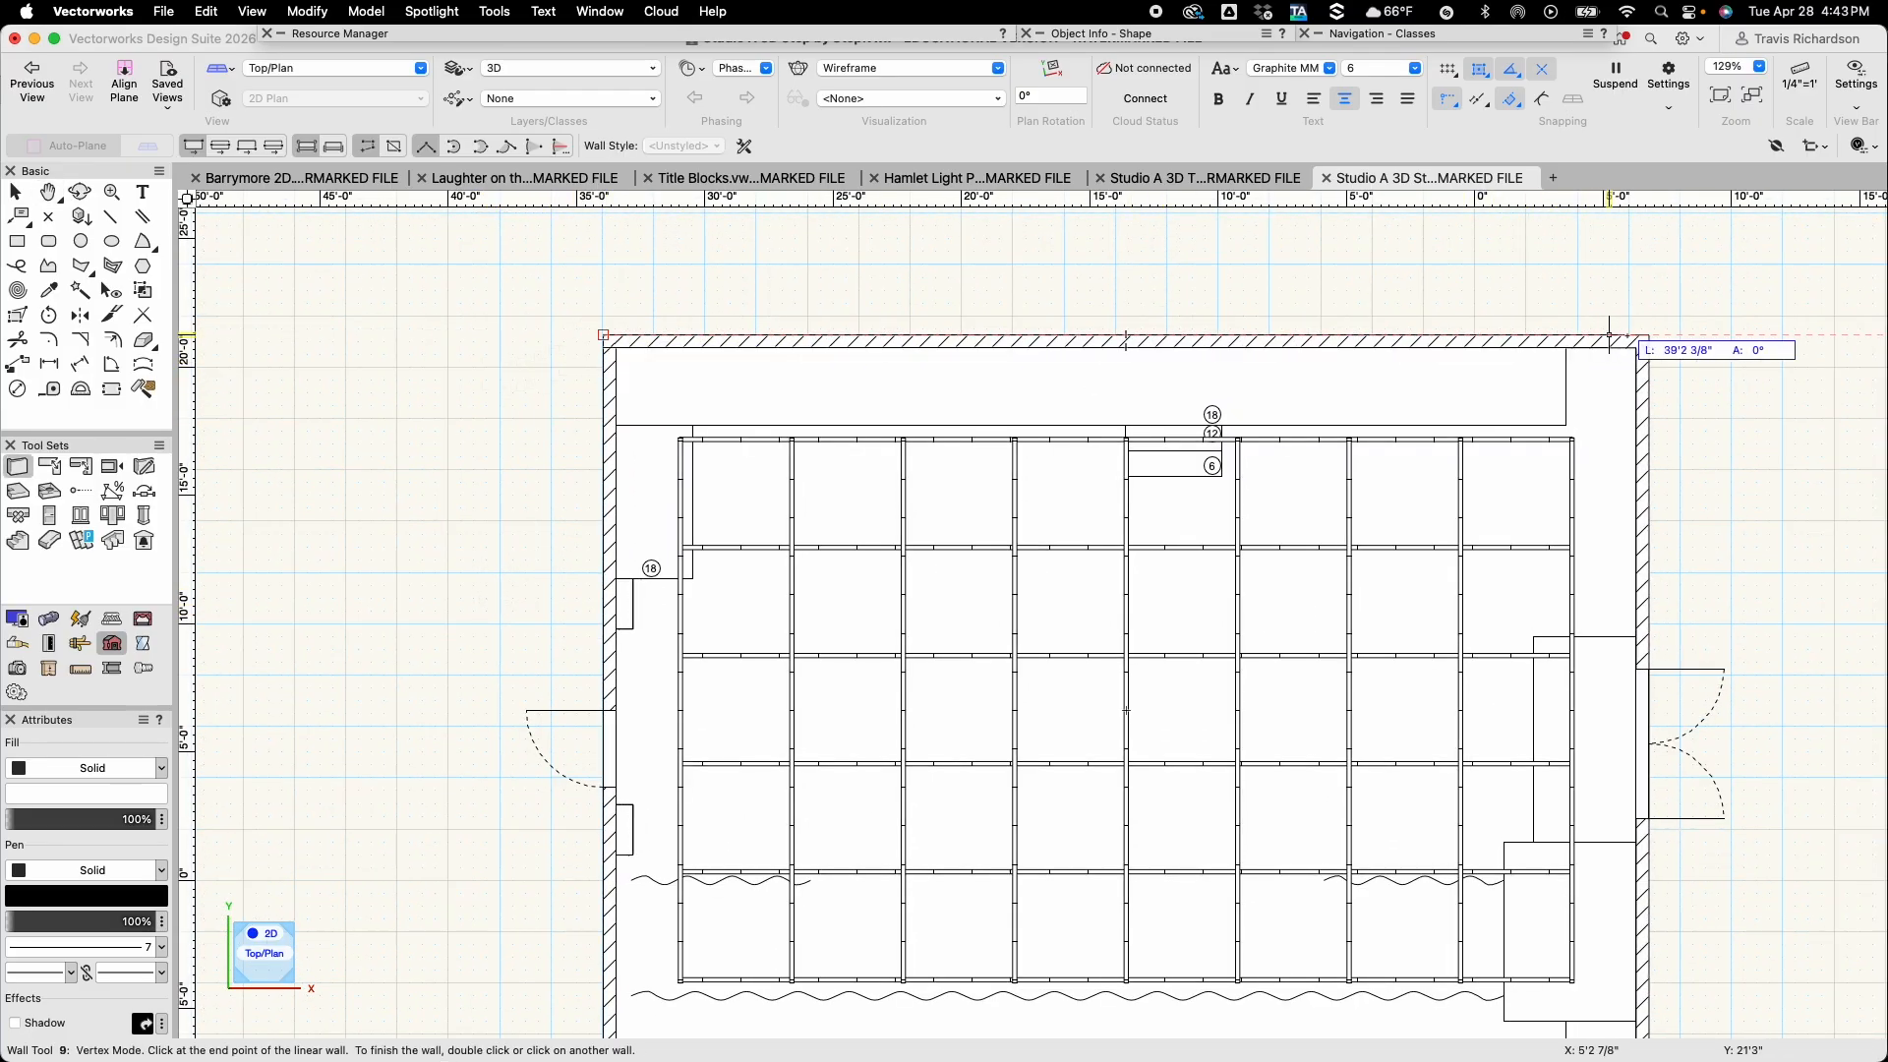
pyautogui.click(1649, 335)
# Continue the wall around the room's lower-right and lower-left outer corners and close it at the starting corner
pyautogui.scroll(-5, 1537, 563)
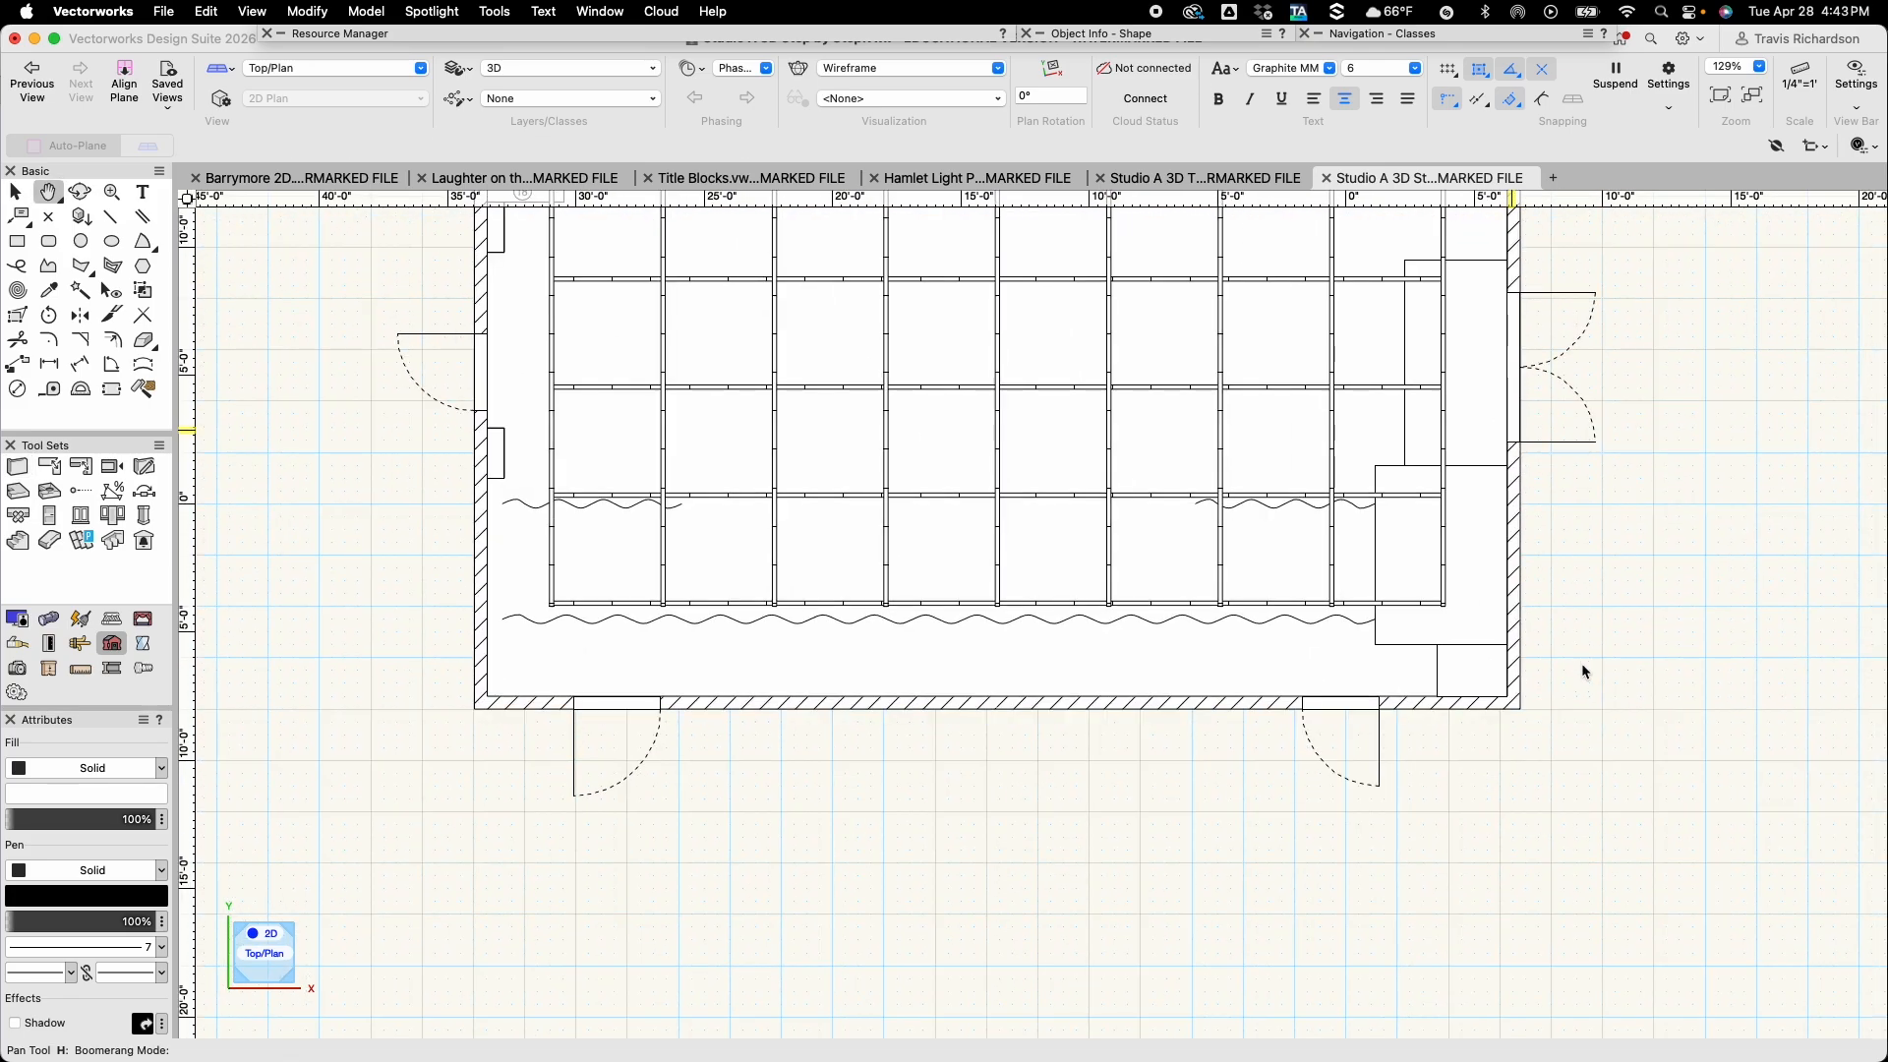
pyautogui.press('9')
pyautogui.click(1518, 704)
pyautogui.click(475, 709)
pyautogui.moveTo(506, 371); pyautogui.dragTo(527, 775, button='middle')
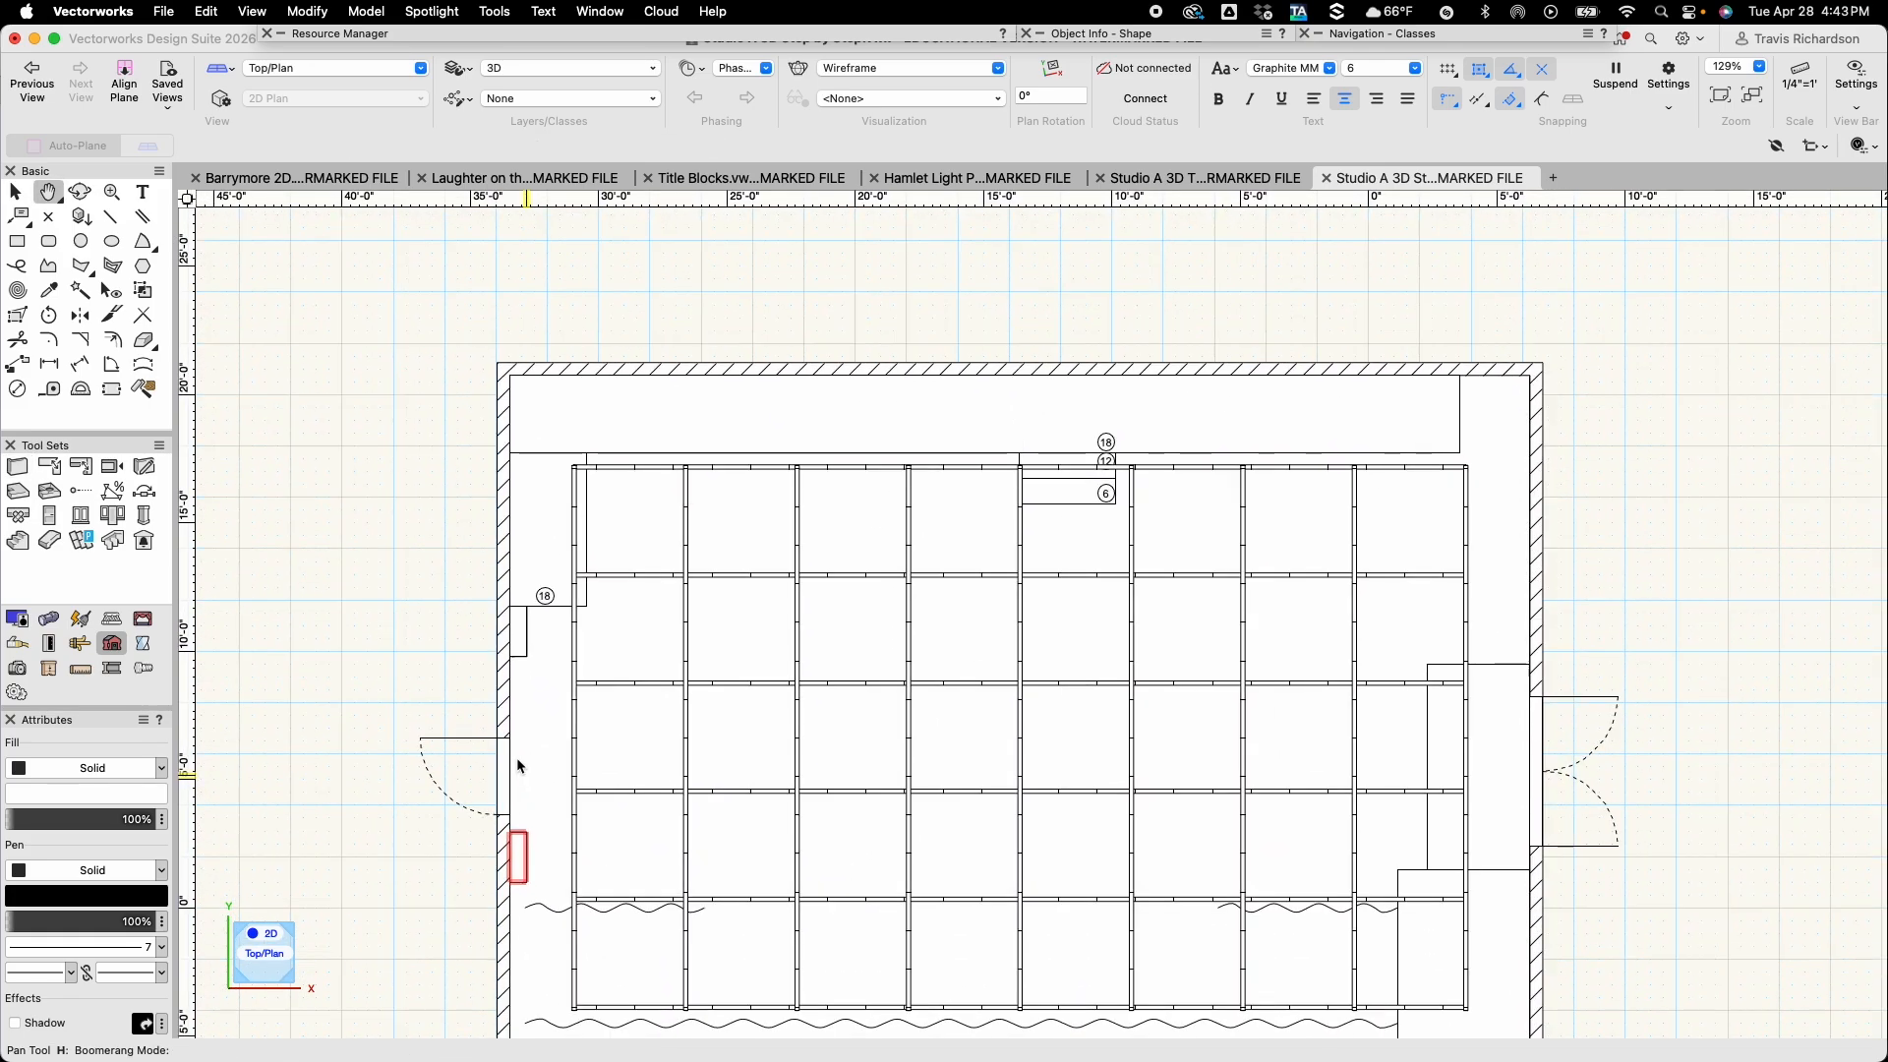
pyautogui.click(496, 363)
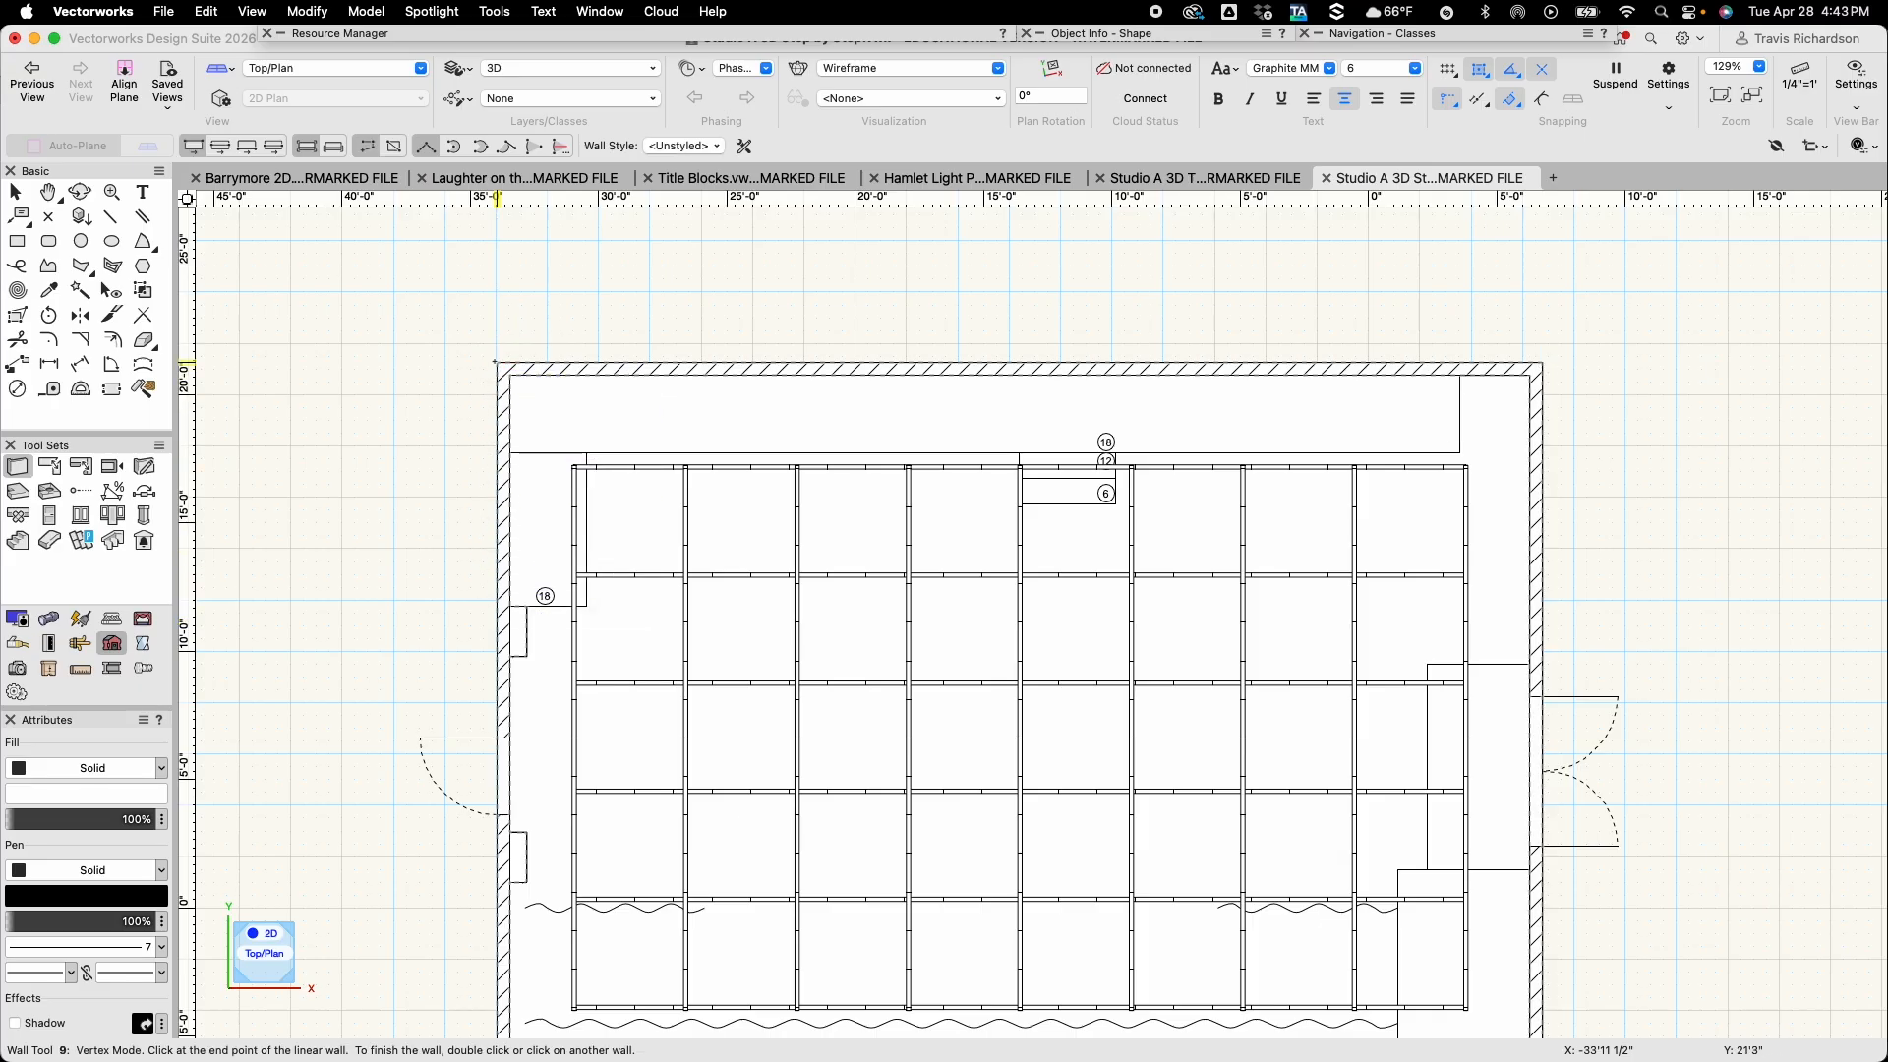
pyautogui.press('x')
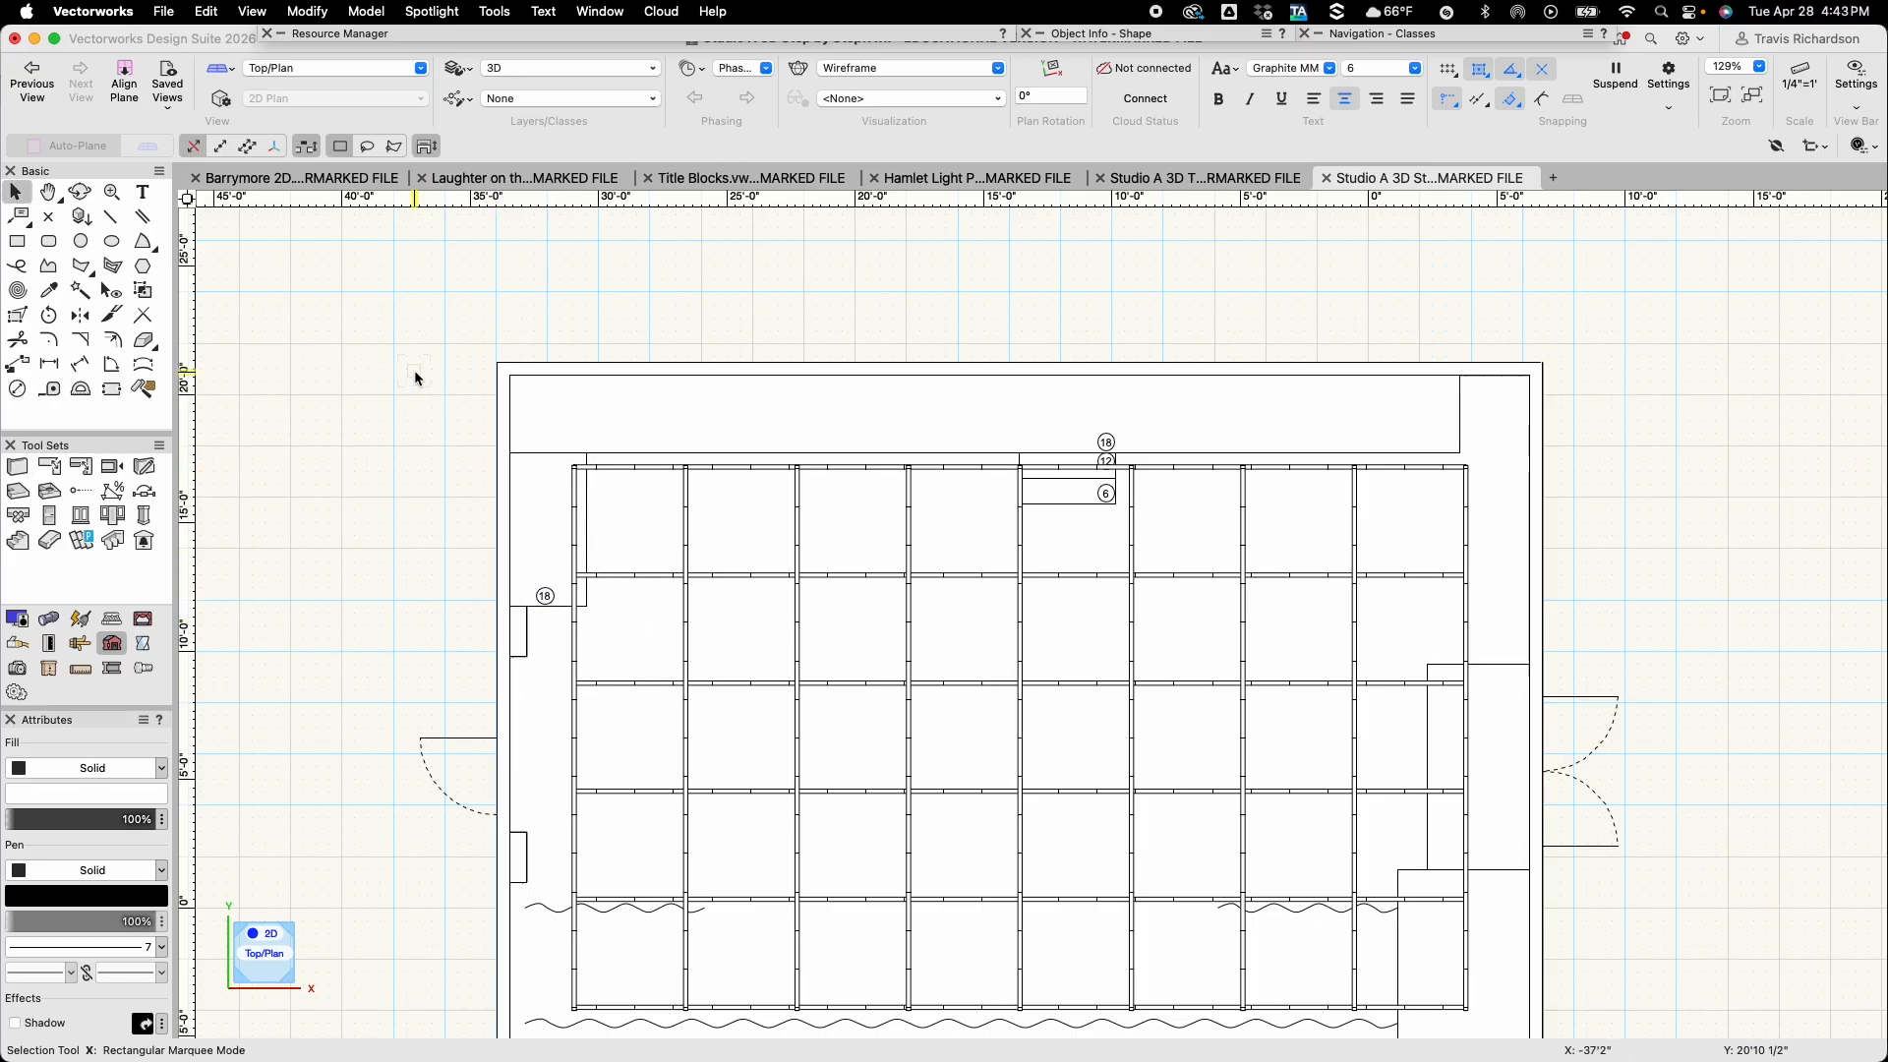
# Orbit the model with the Flyover tool to view the new walls in 3D
pyautogui.click(82, 197)
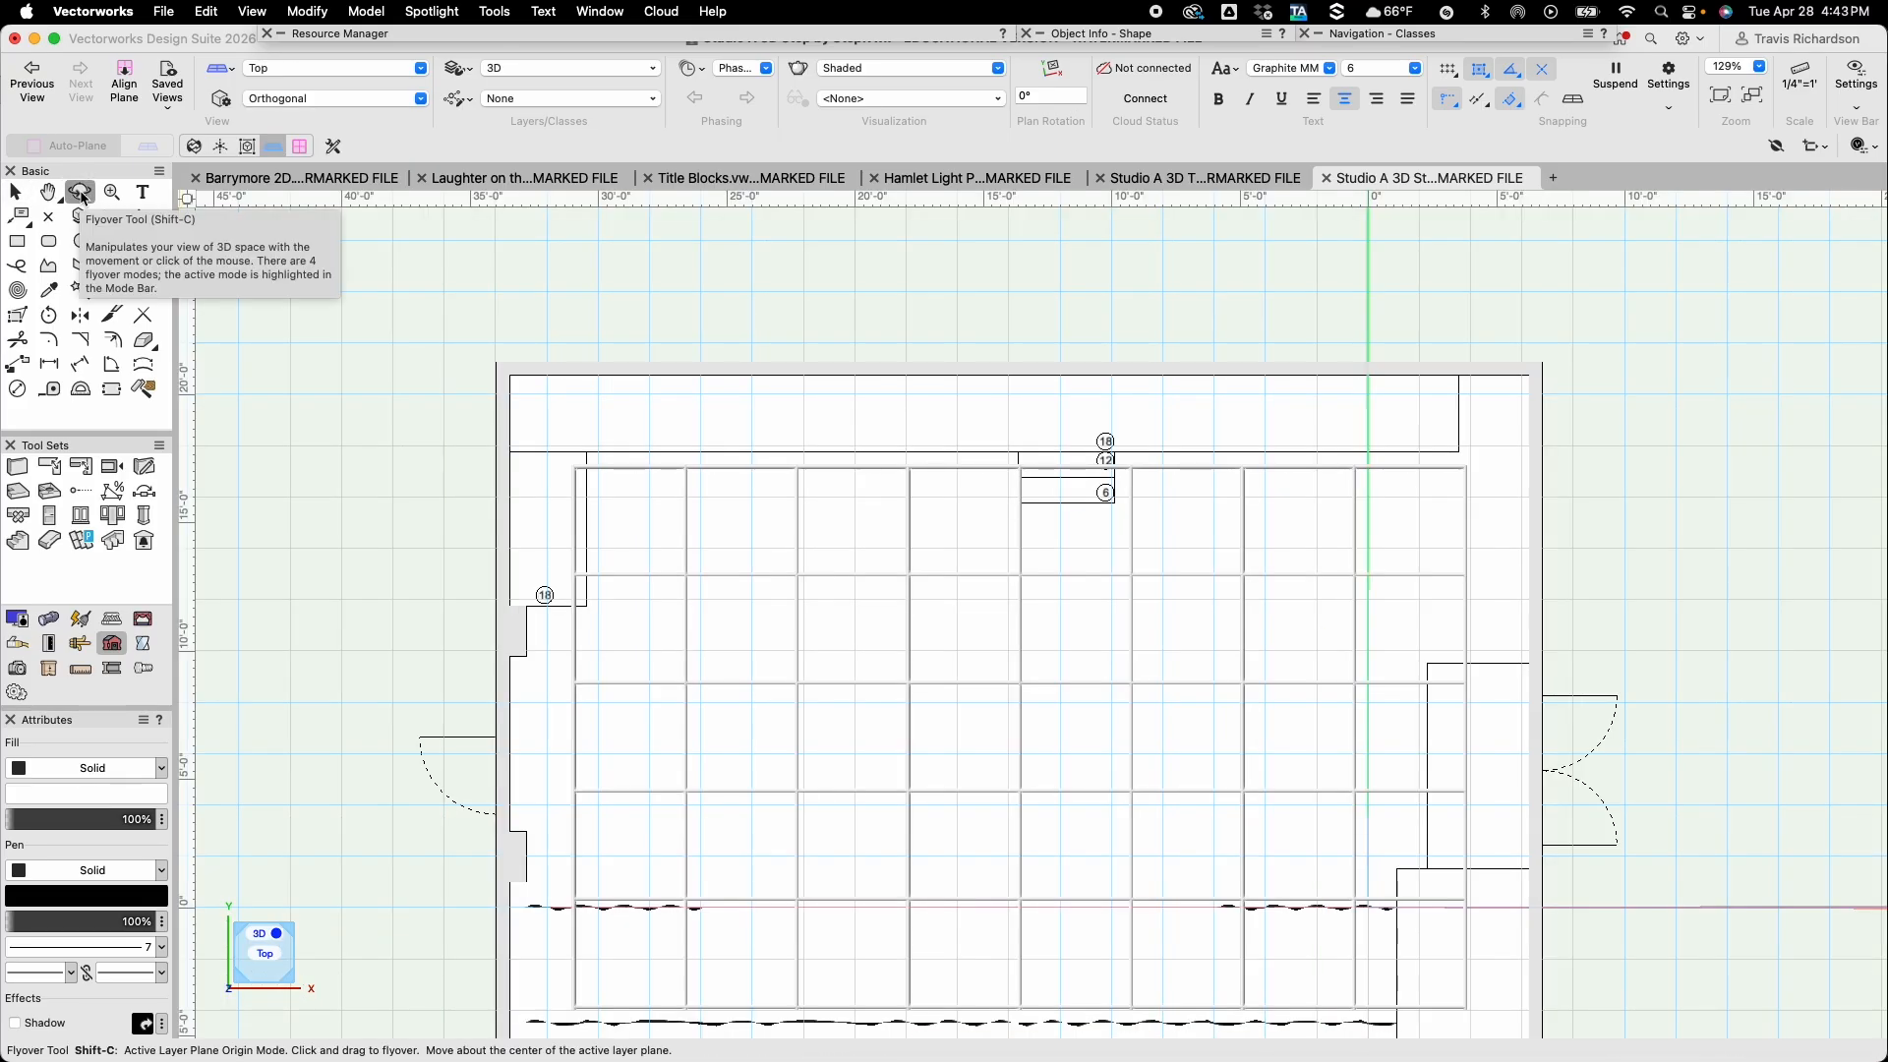
pyautogui.moveTo(439, 571)
pyautogui.mouseDown()
pyautogui.moveTo(535, 603)
pyautogui.moveTo(696, 603)
pyautogui.moveTo(810, 556)
pyautogui.moveTo(495, 708)
pyautogui.mouseUp()
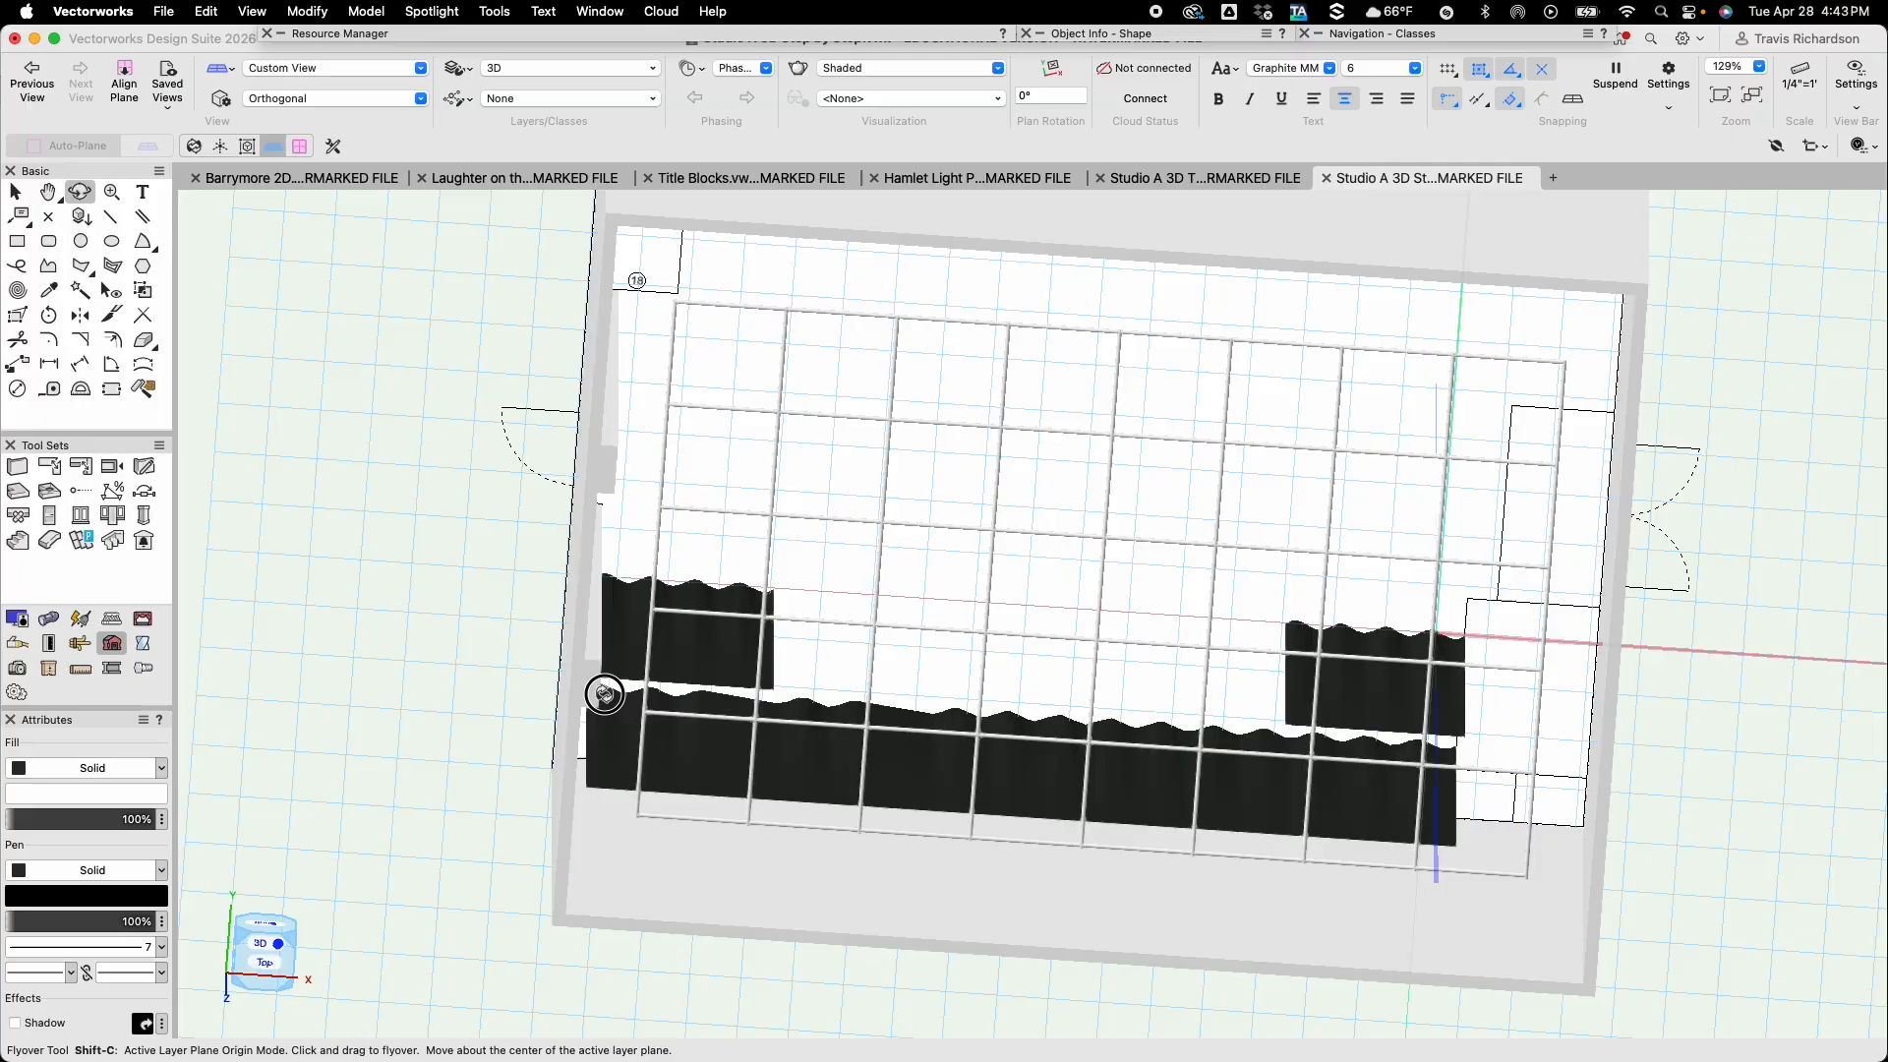
# Orbit around the room to inspect the walls, curtains and pipe grid from other sides
pyautogui.moveTo(748, 773); pyautogui.dragTo(1180, 653)
pyautogui.press('h')
pyautogui.moveTo(1075, 559); pyautogui.dragTo(1073, 528, button='middle')
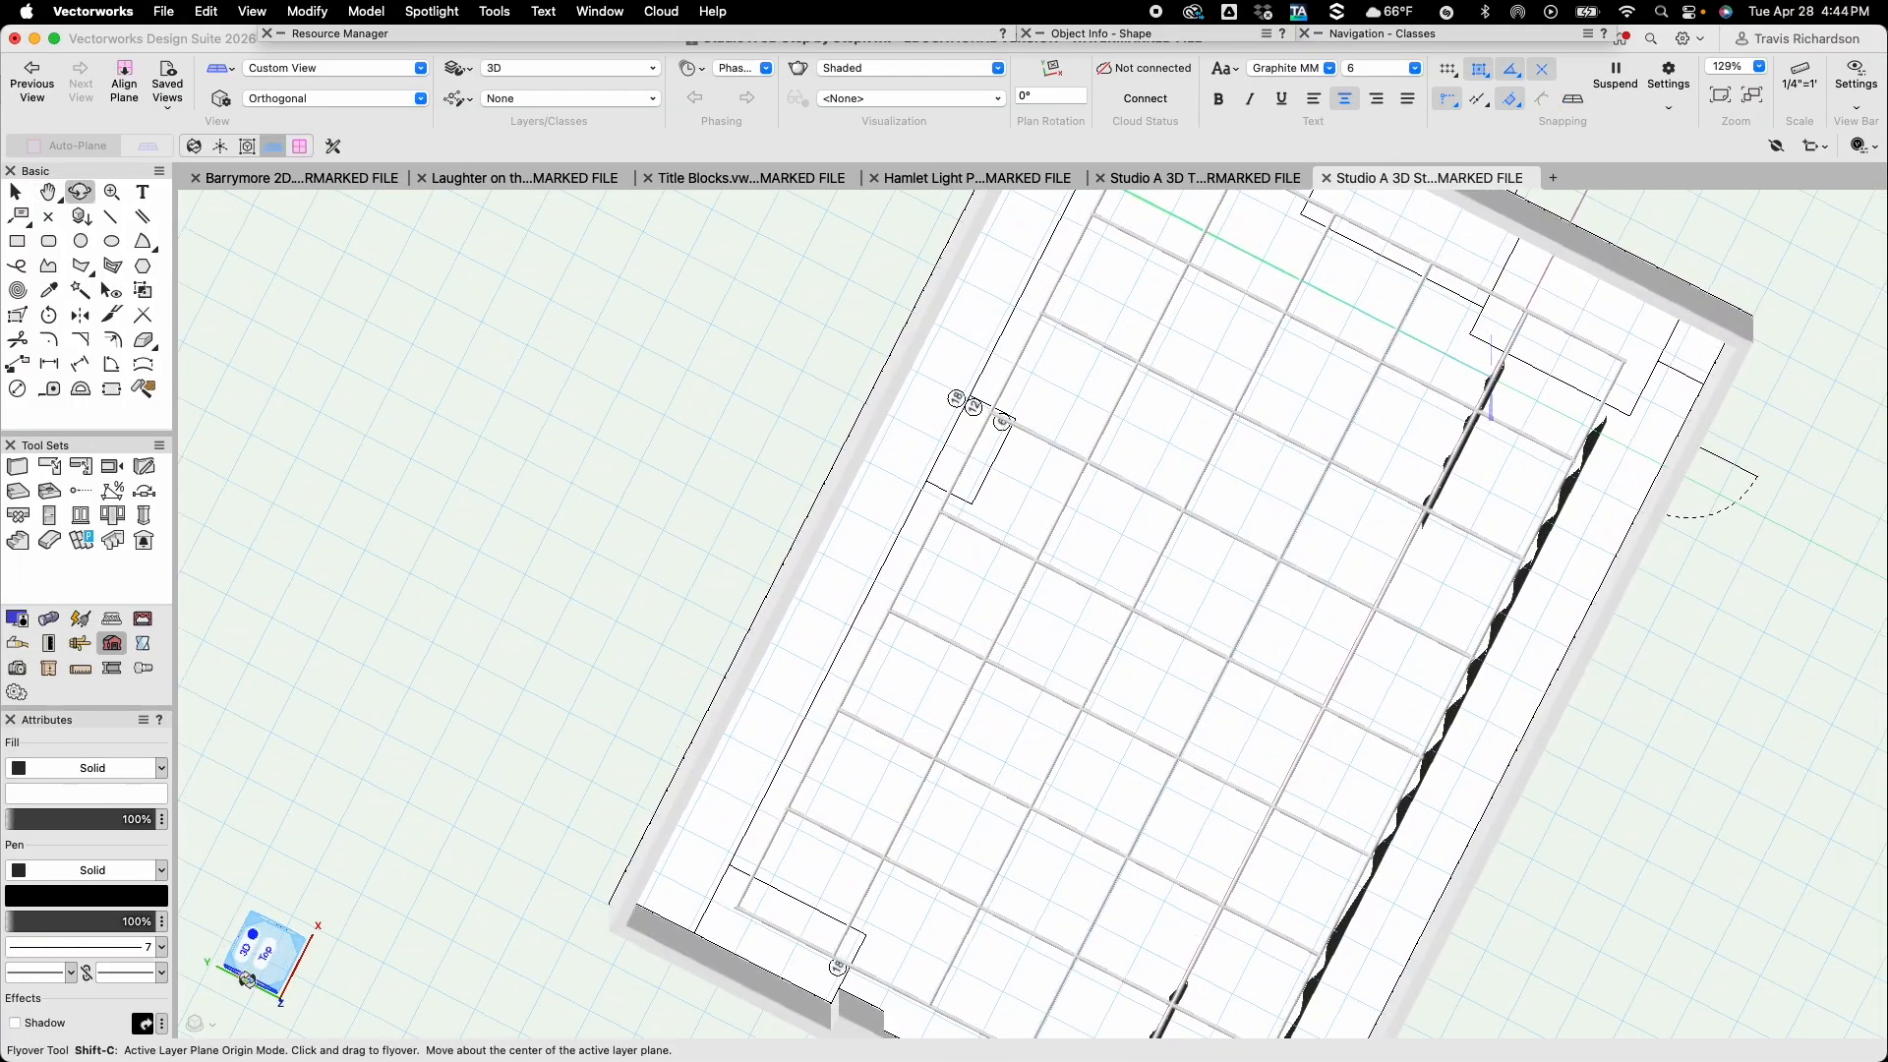
pyautogui.moveTo(788, 888); pyautogui.dragTo(544, 616)
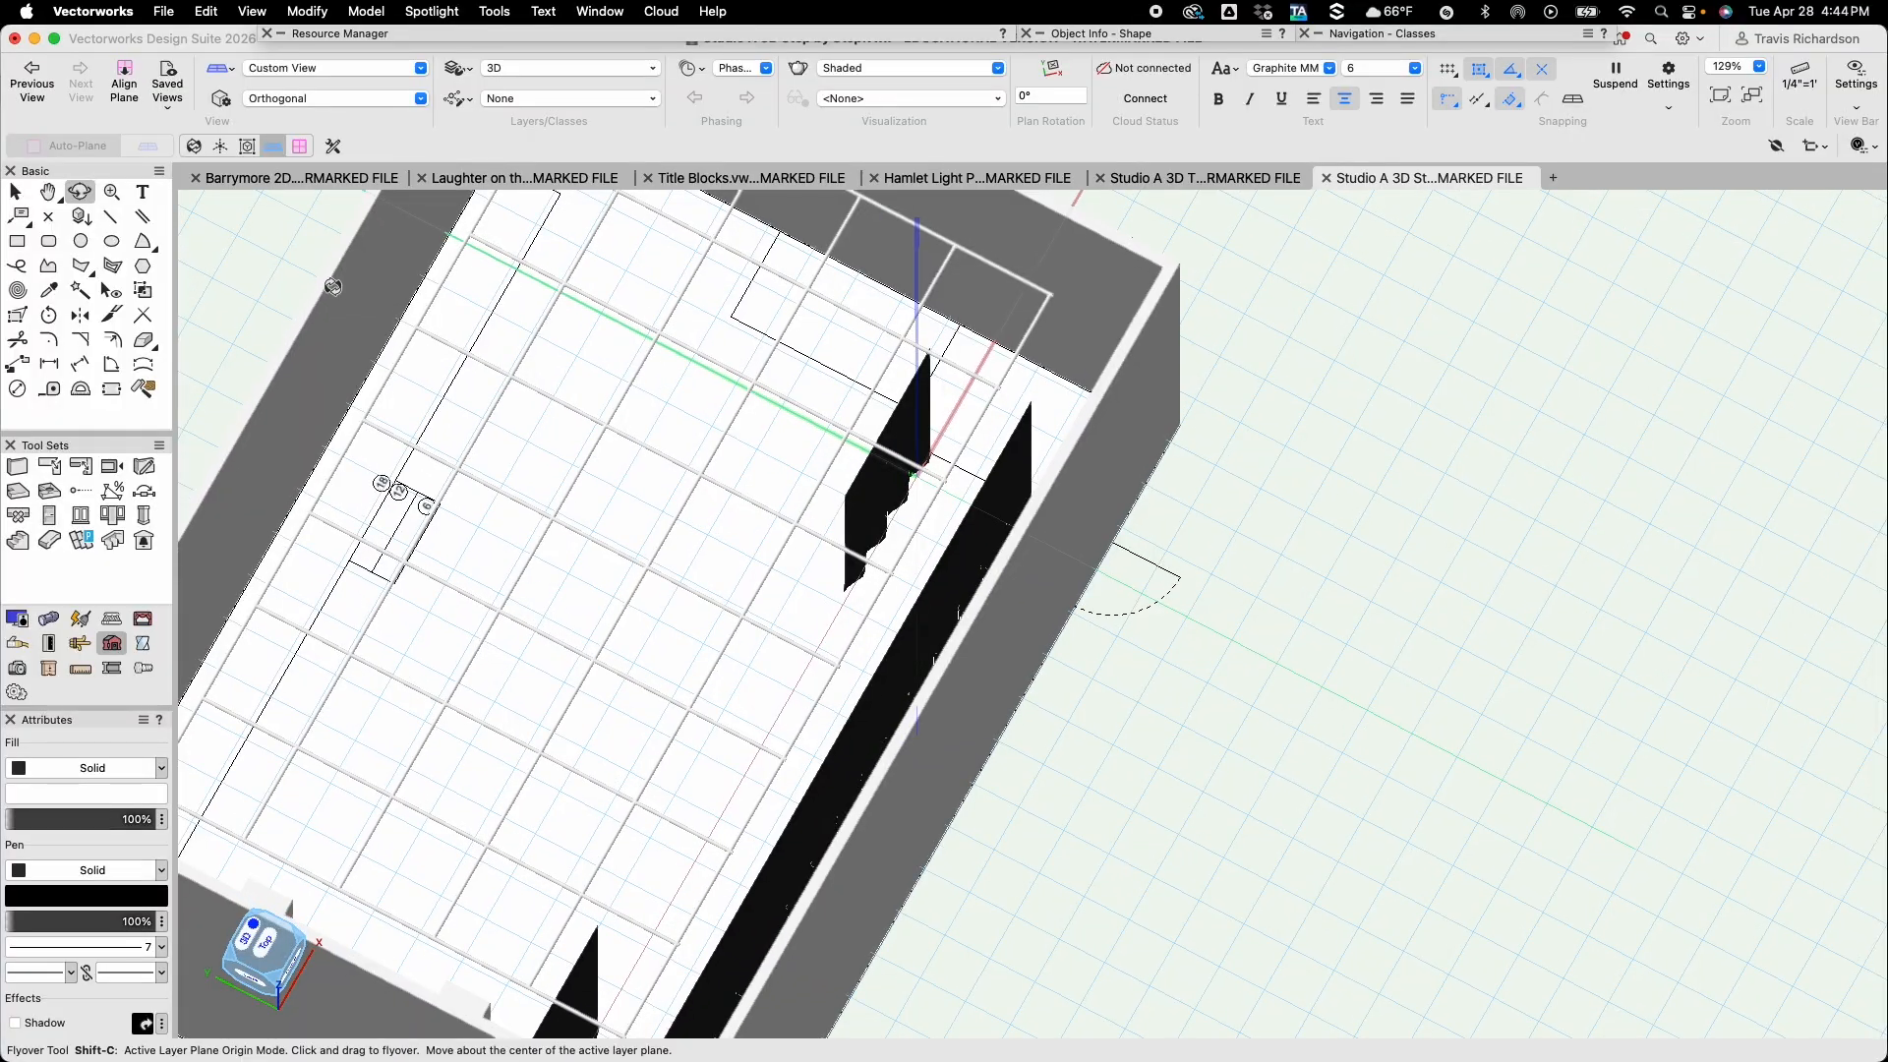
# Return the drawing to the Top/Plan view and save the file
pyautogui.click(349, 79)
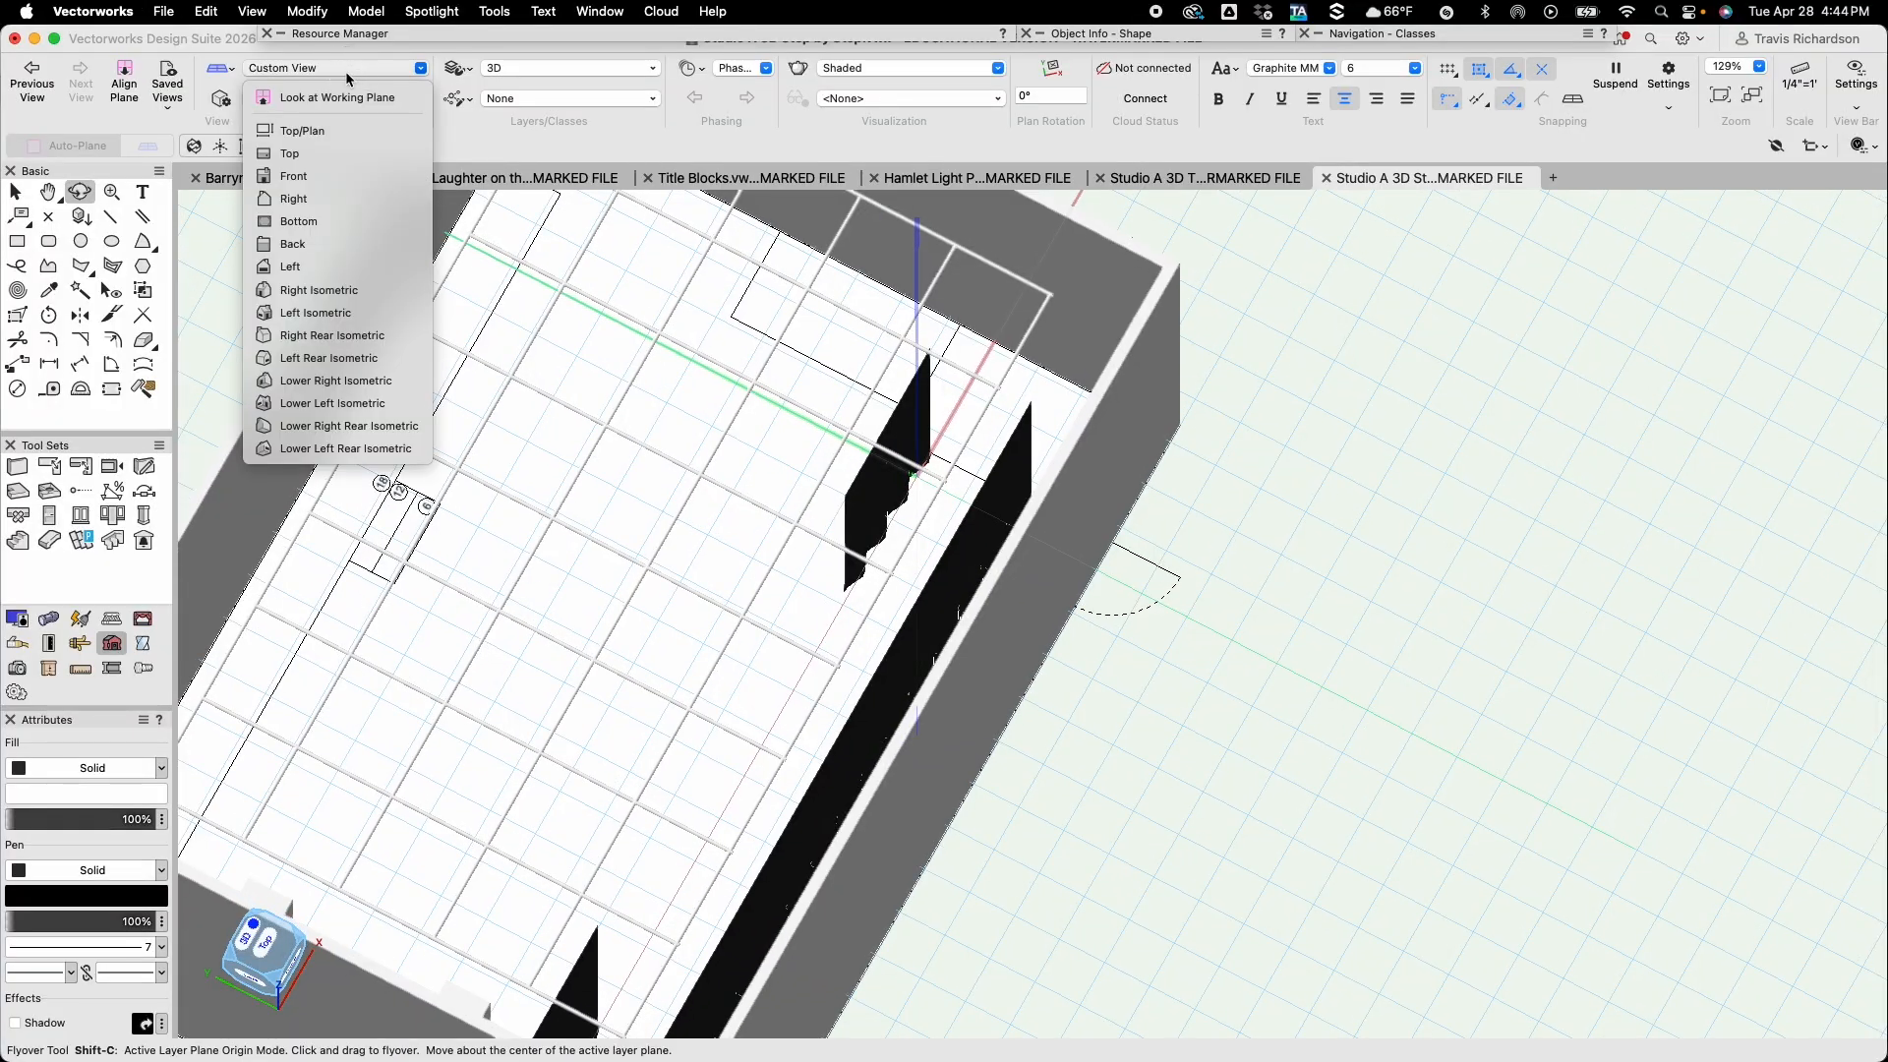
pyautogui.click(315, 131)
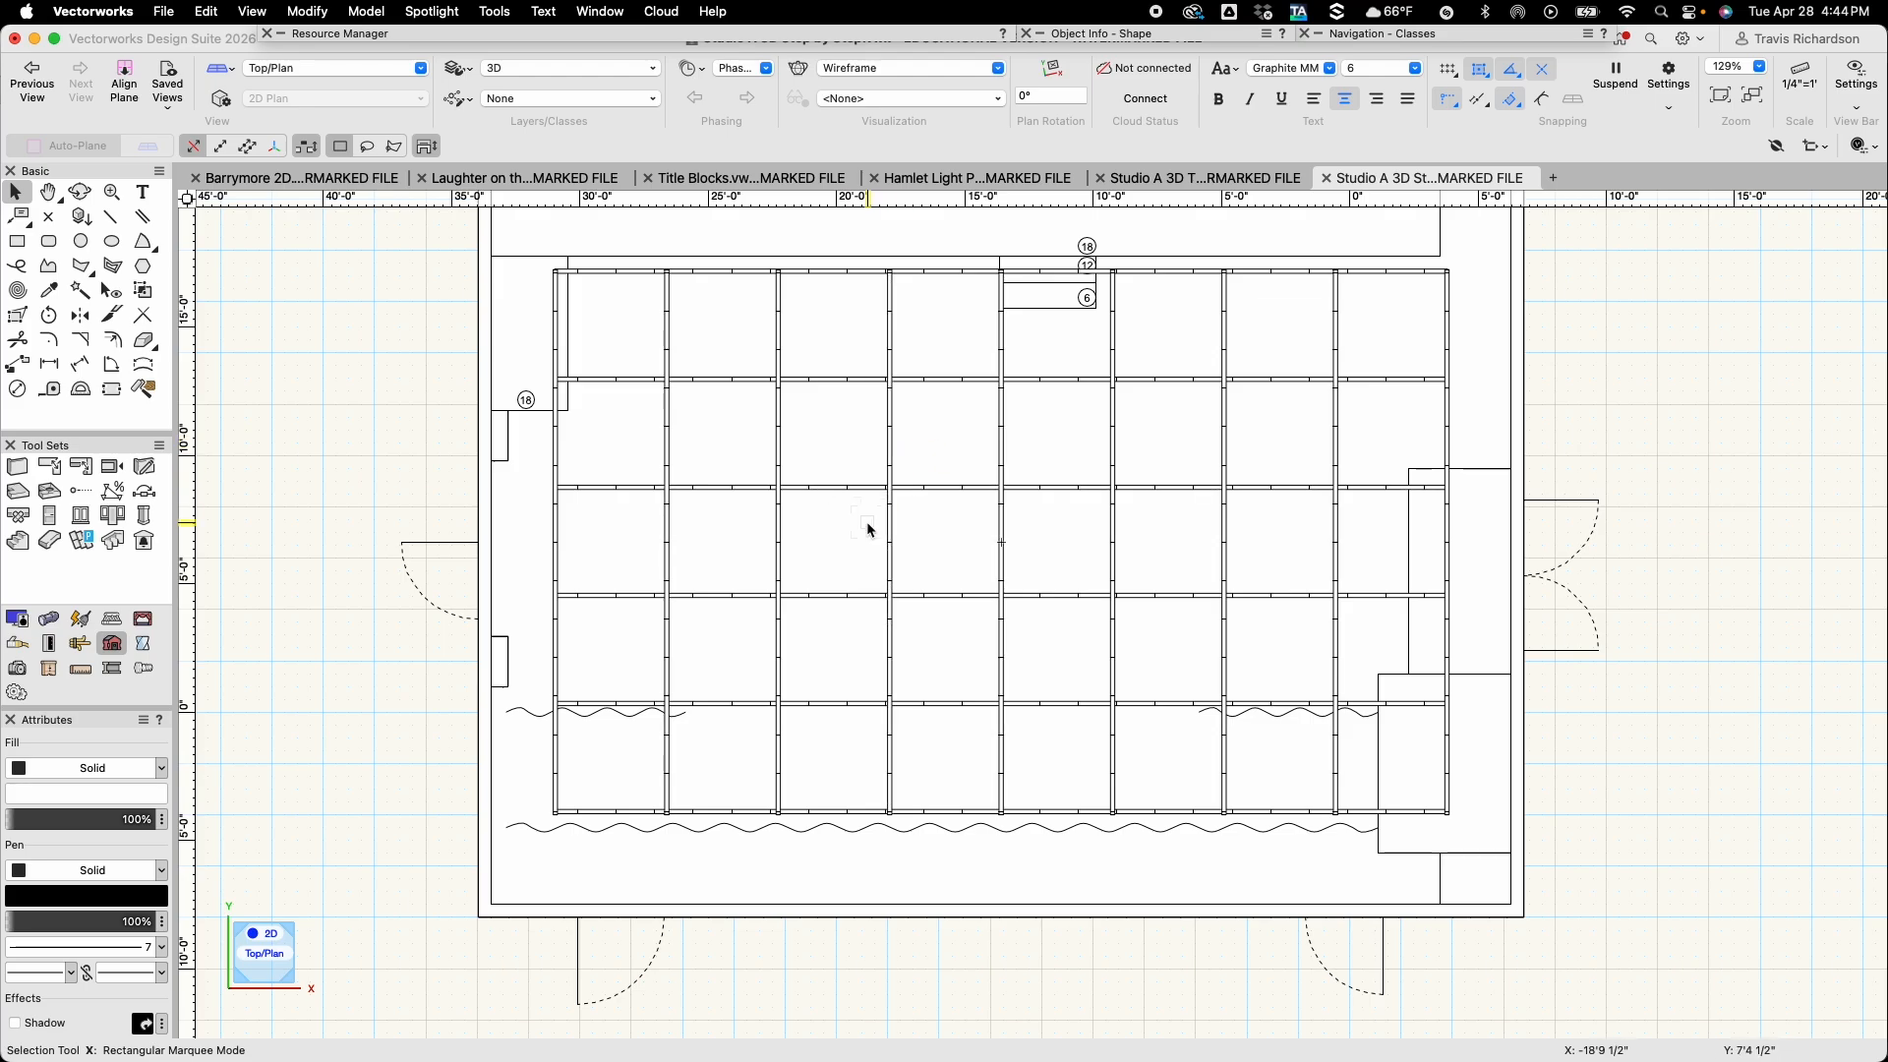
pyautogui.press('super+s')
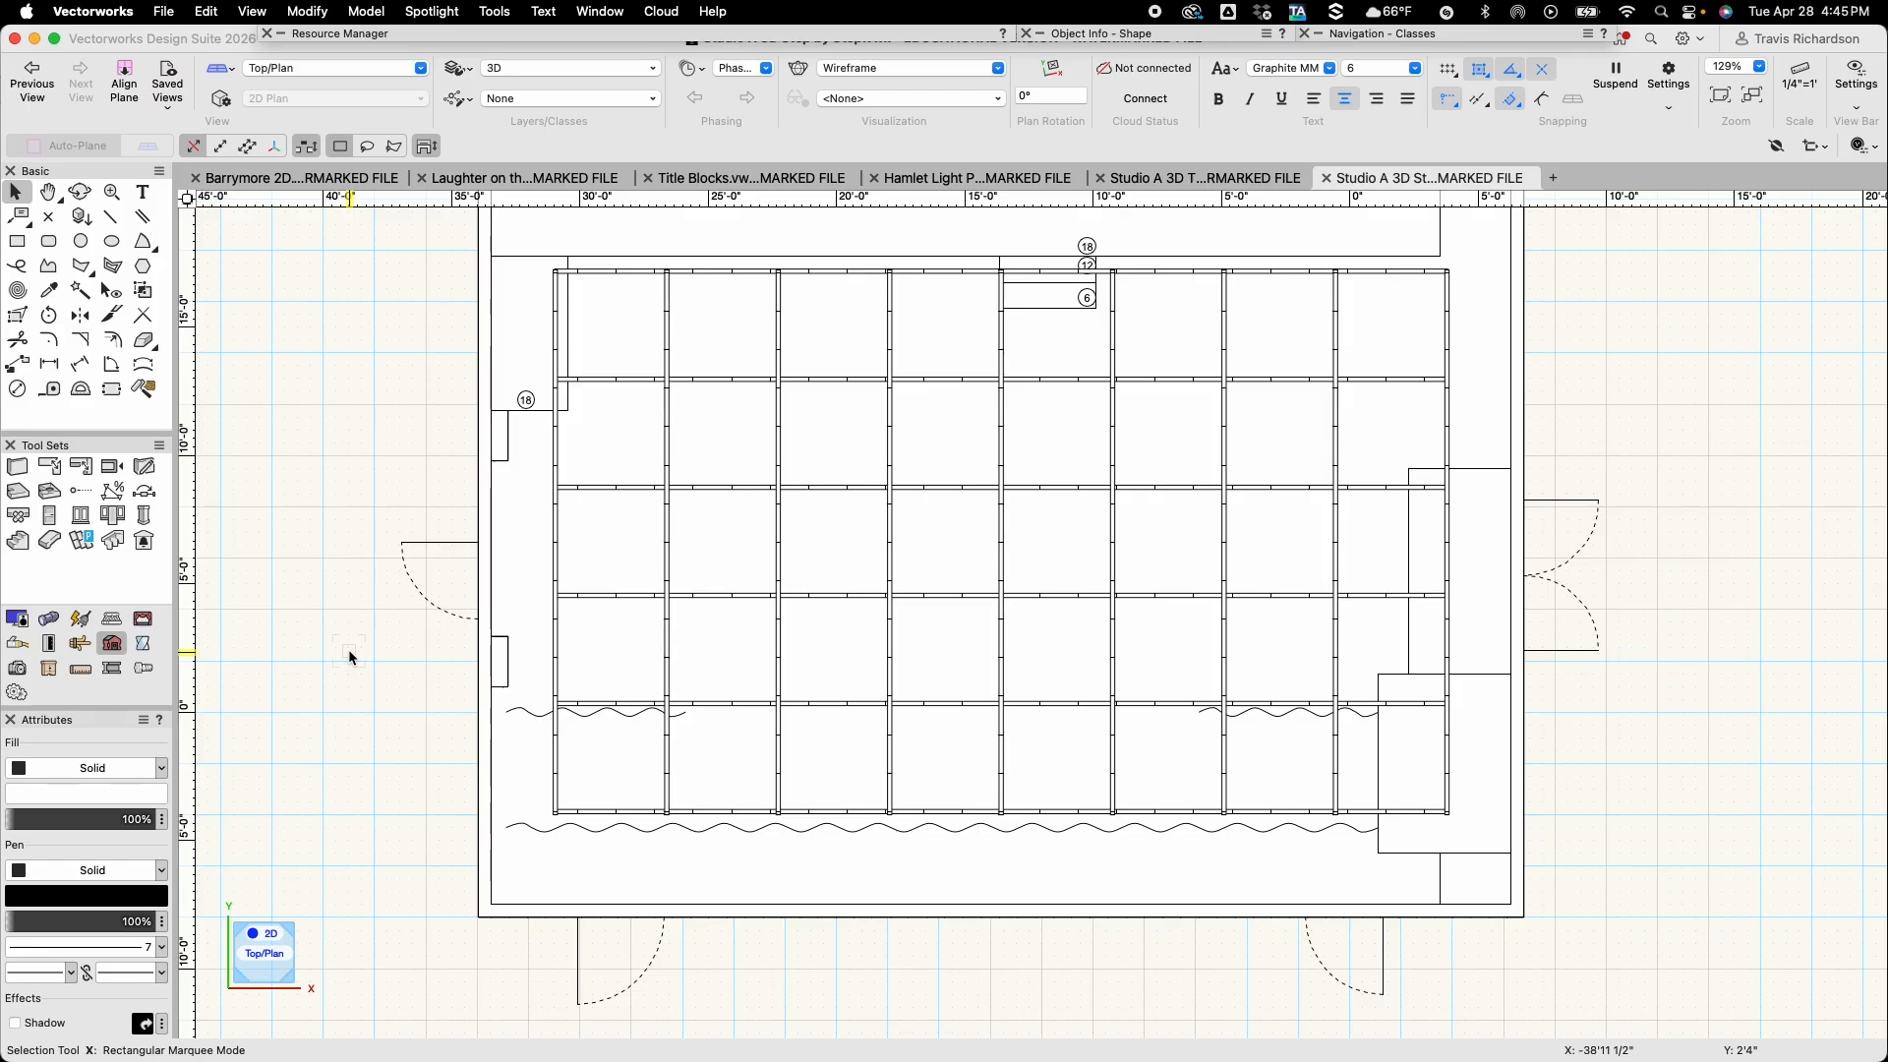
# Create a new class named Walls-North in the Organization dialog
pyautogui.scroll(3, 350, 654)
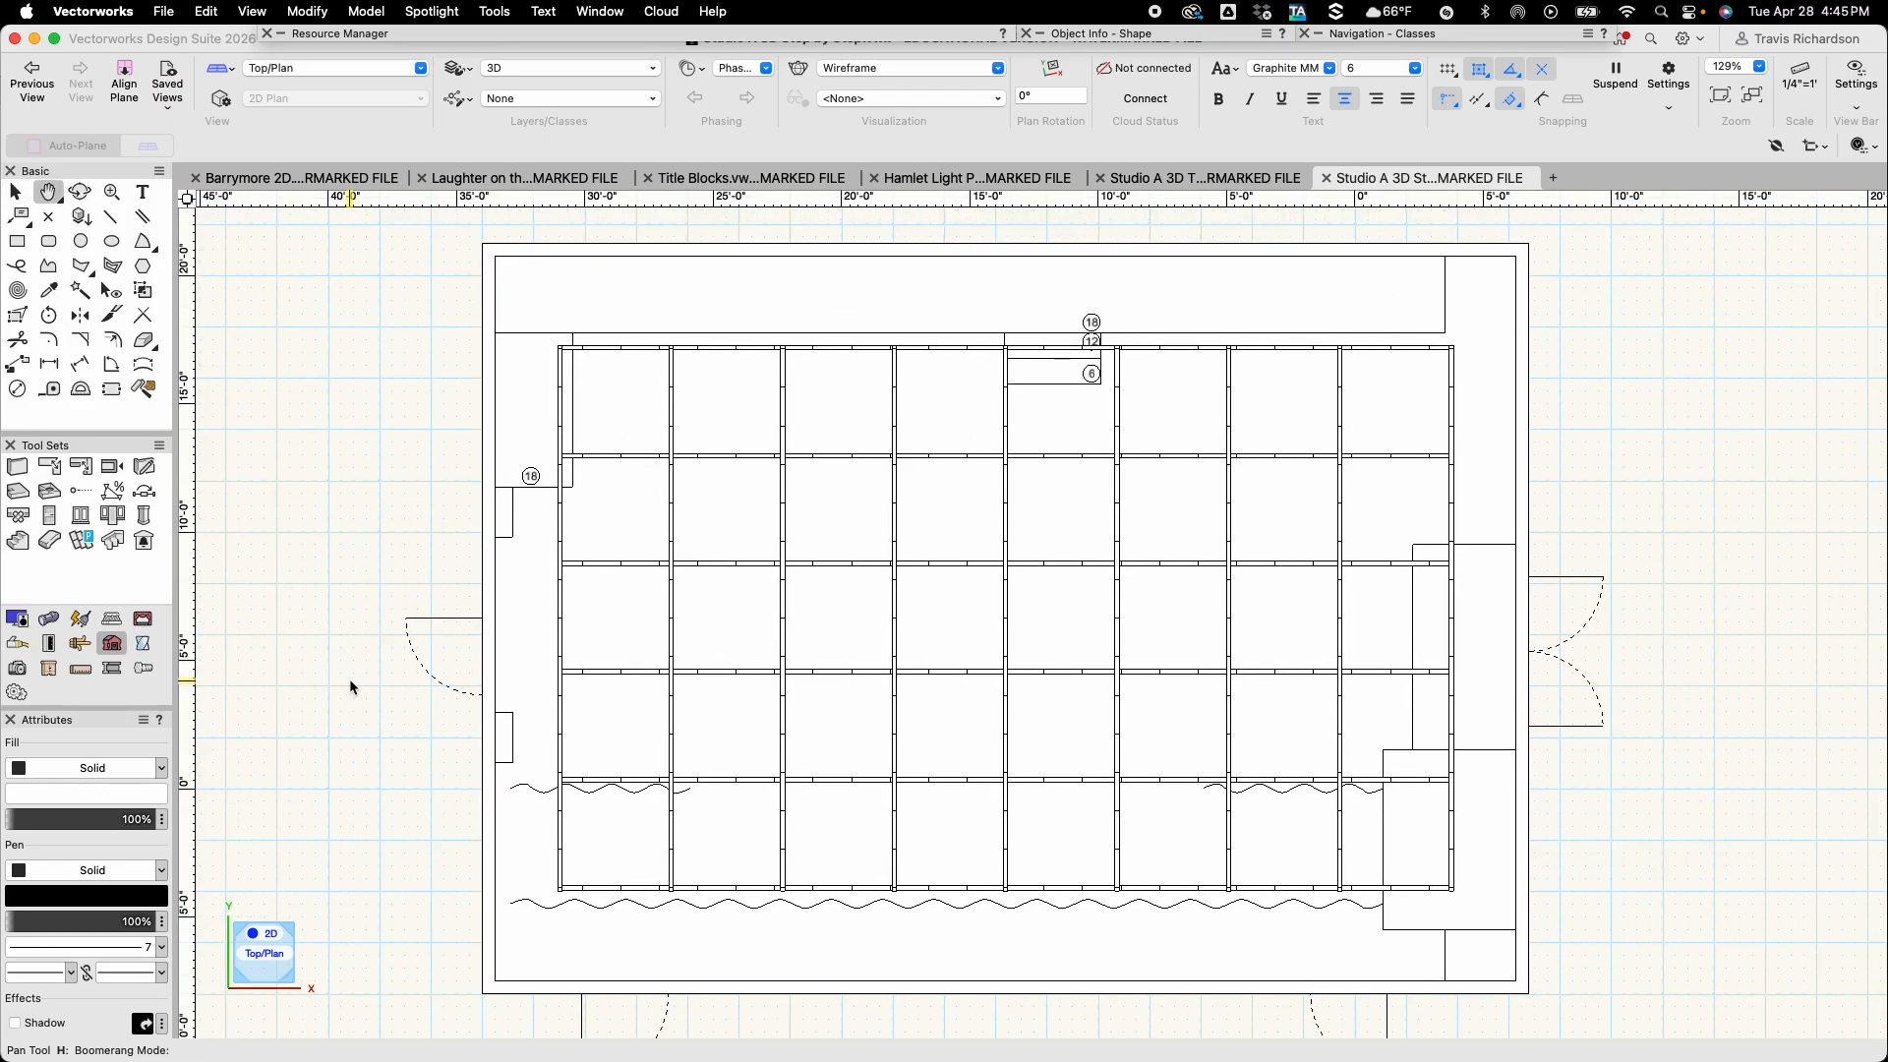
pyautogui.scroll(-2, 350, 681)
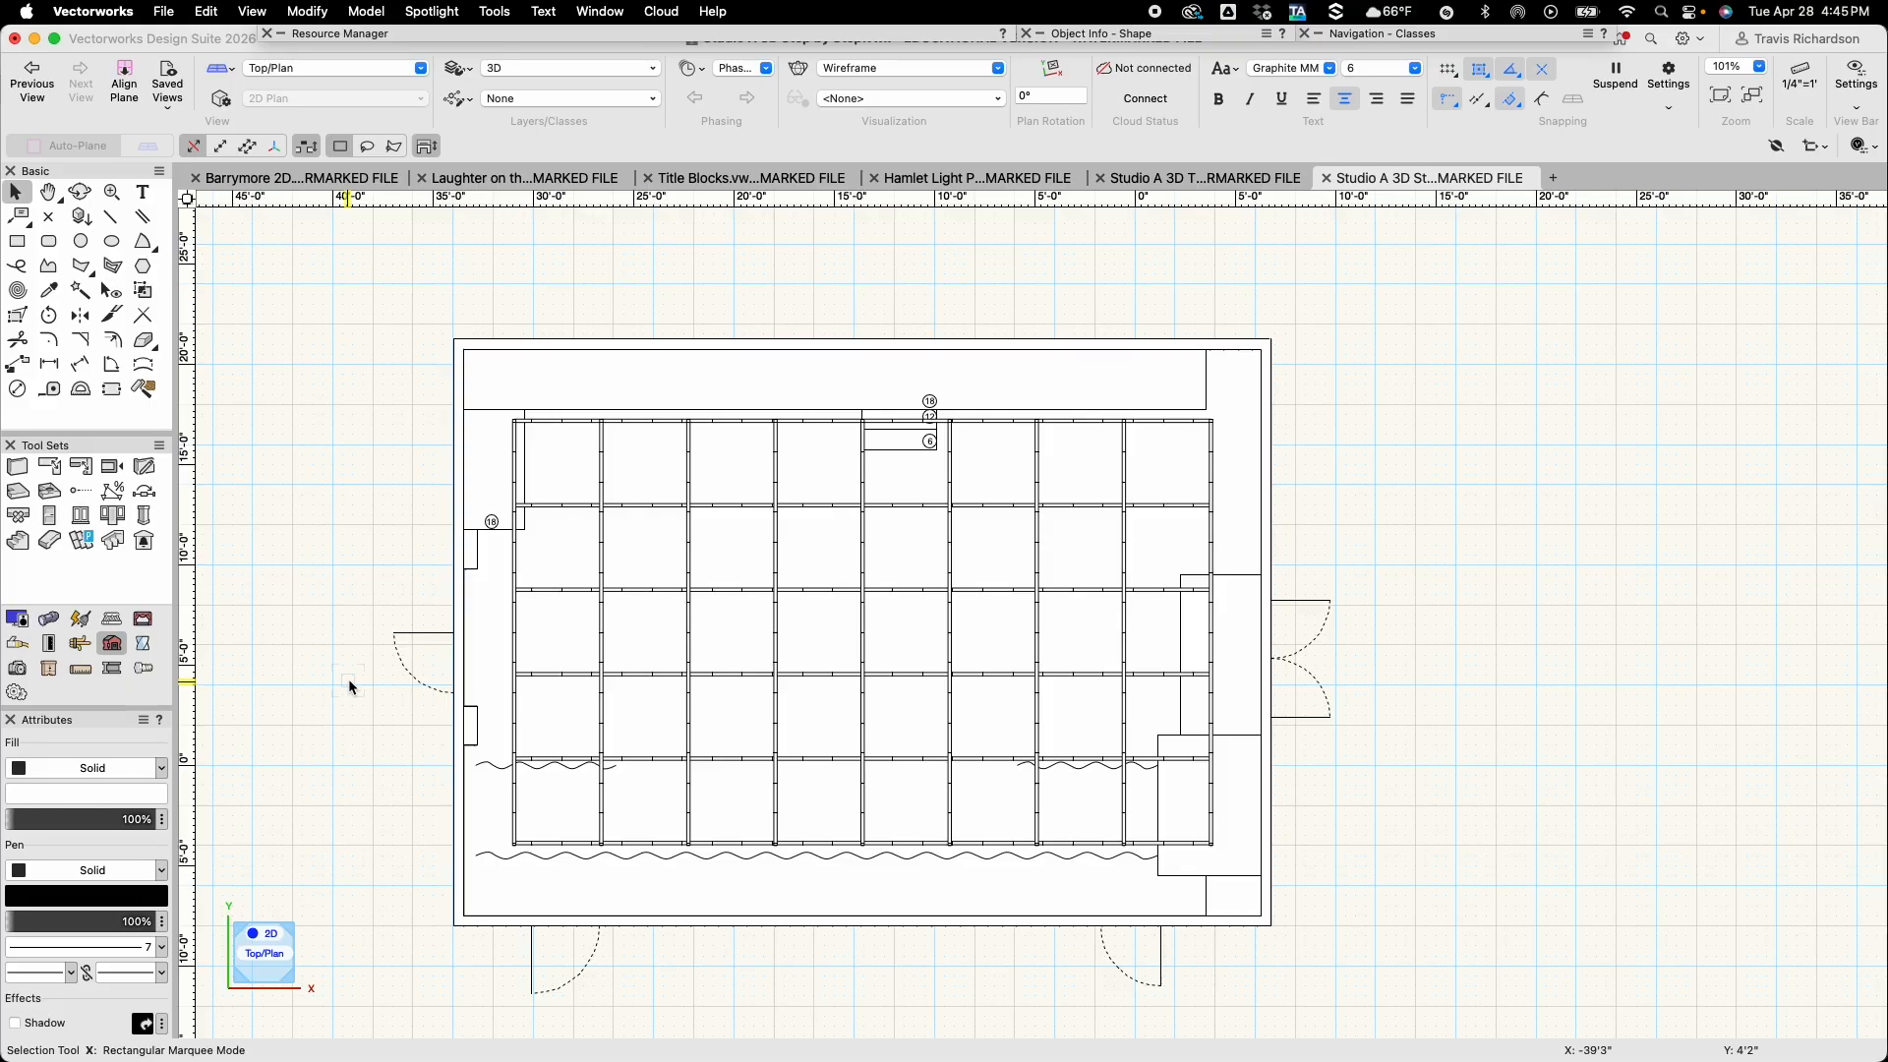
pyautogui.click(459, 99)
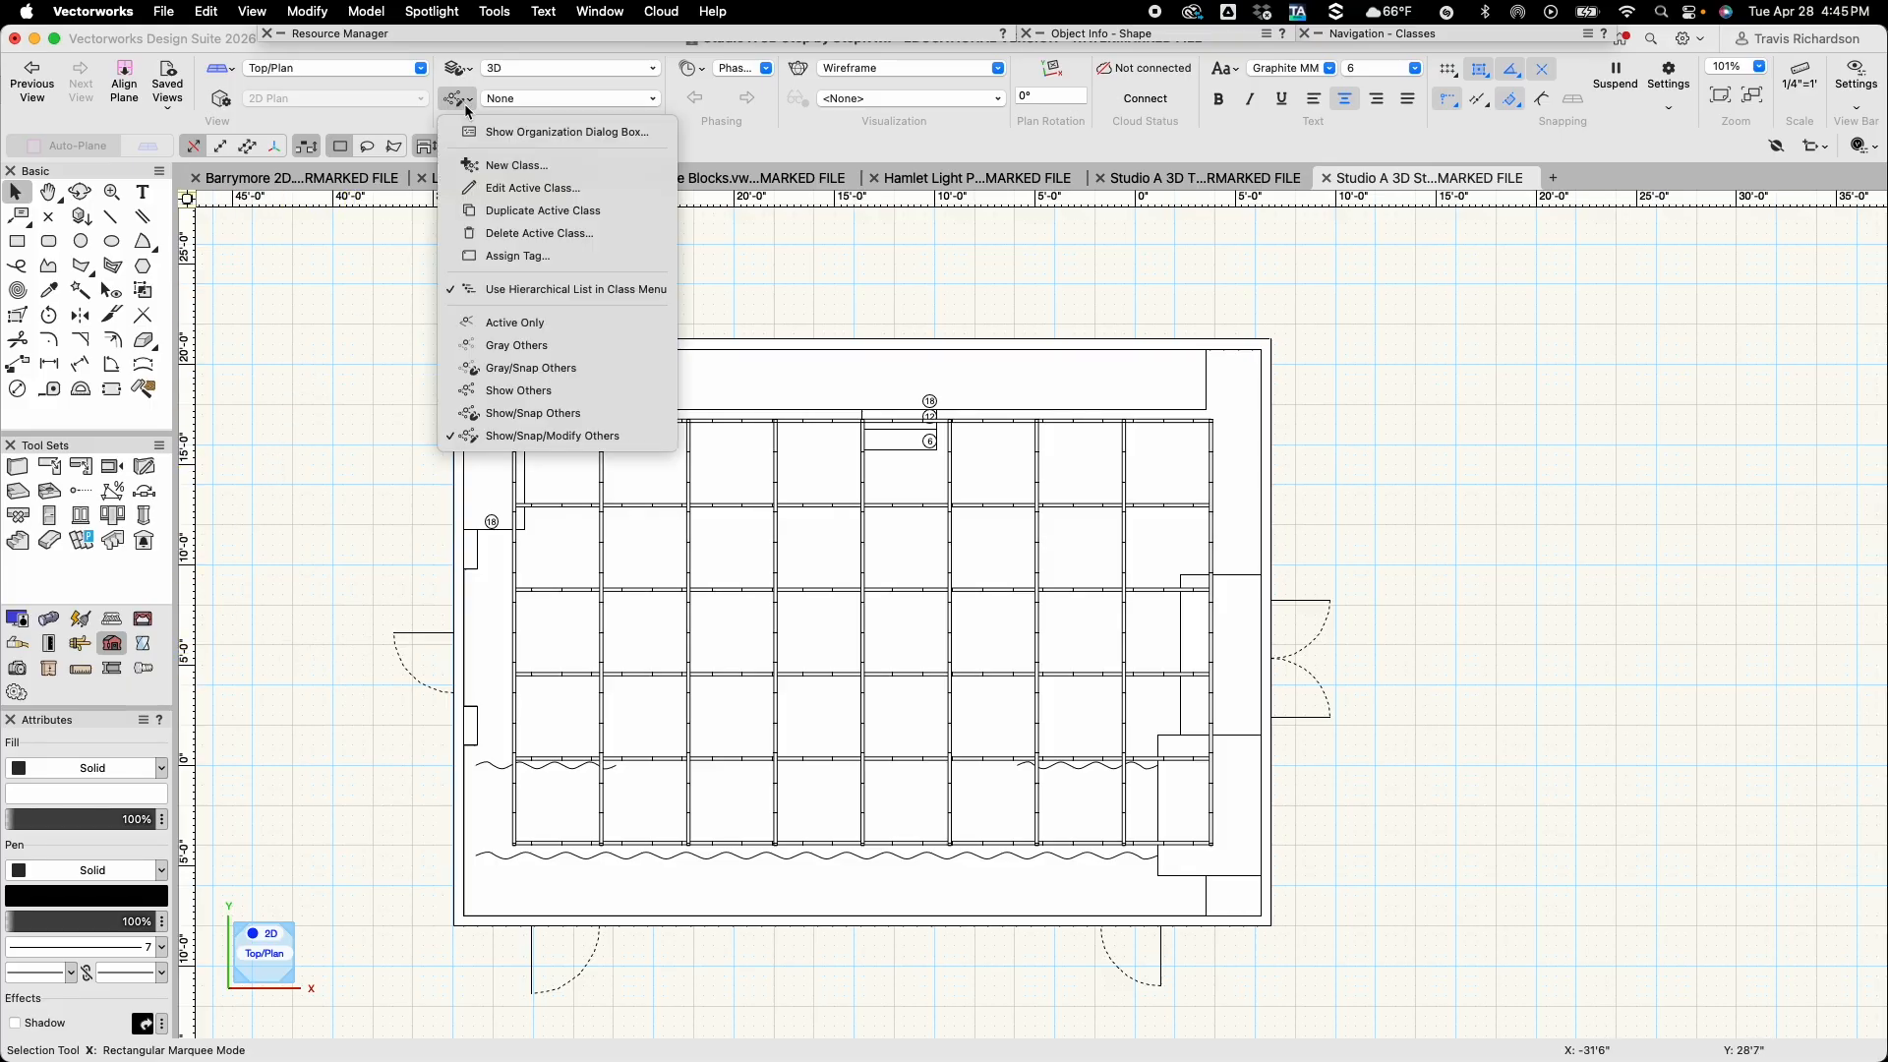
pyautogui.click(570, 133)
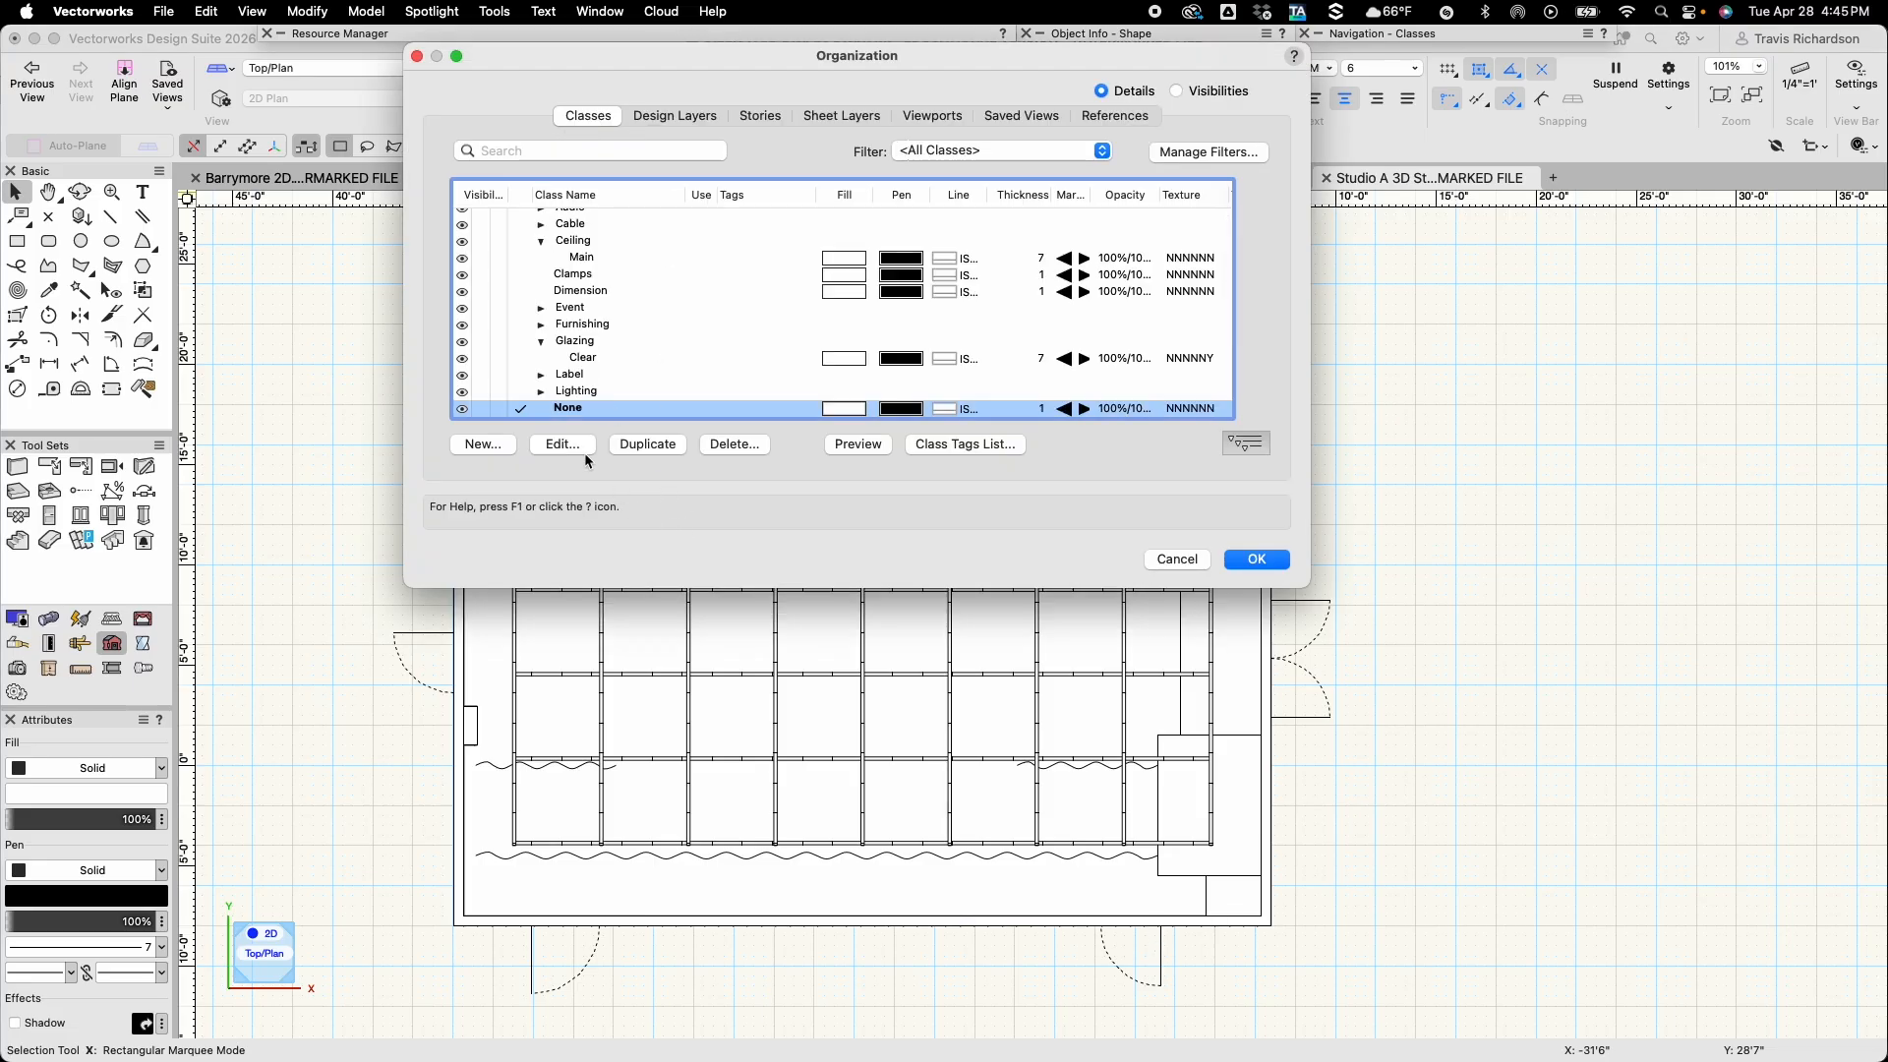
pyautogui.scroll(-5, 590, 374)
pyautogui.click(492, 447)
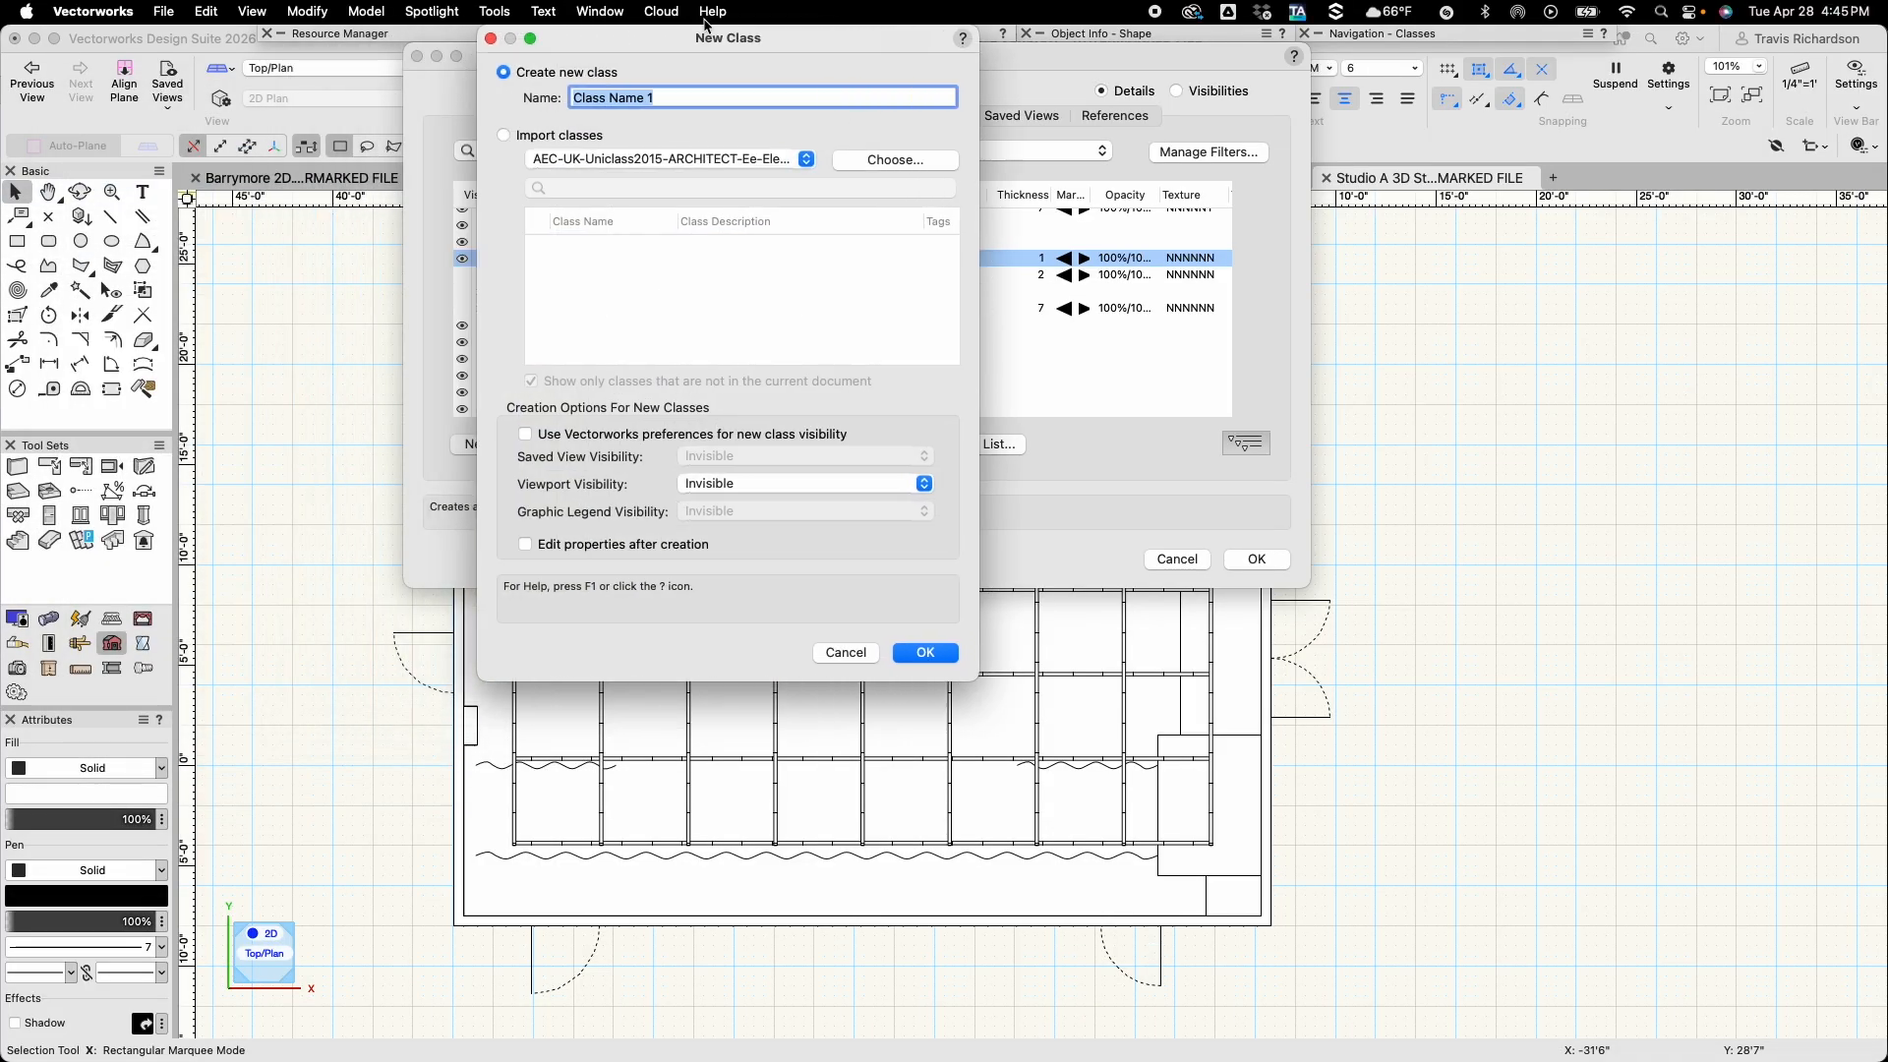
pyautogui.write('Walls-North')
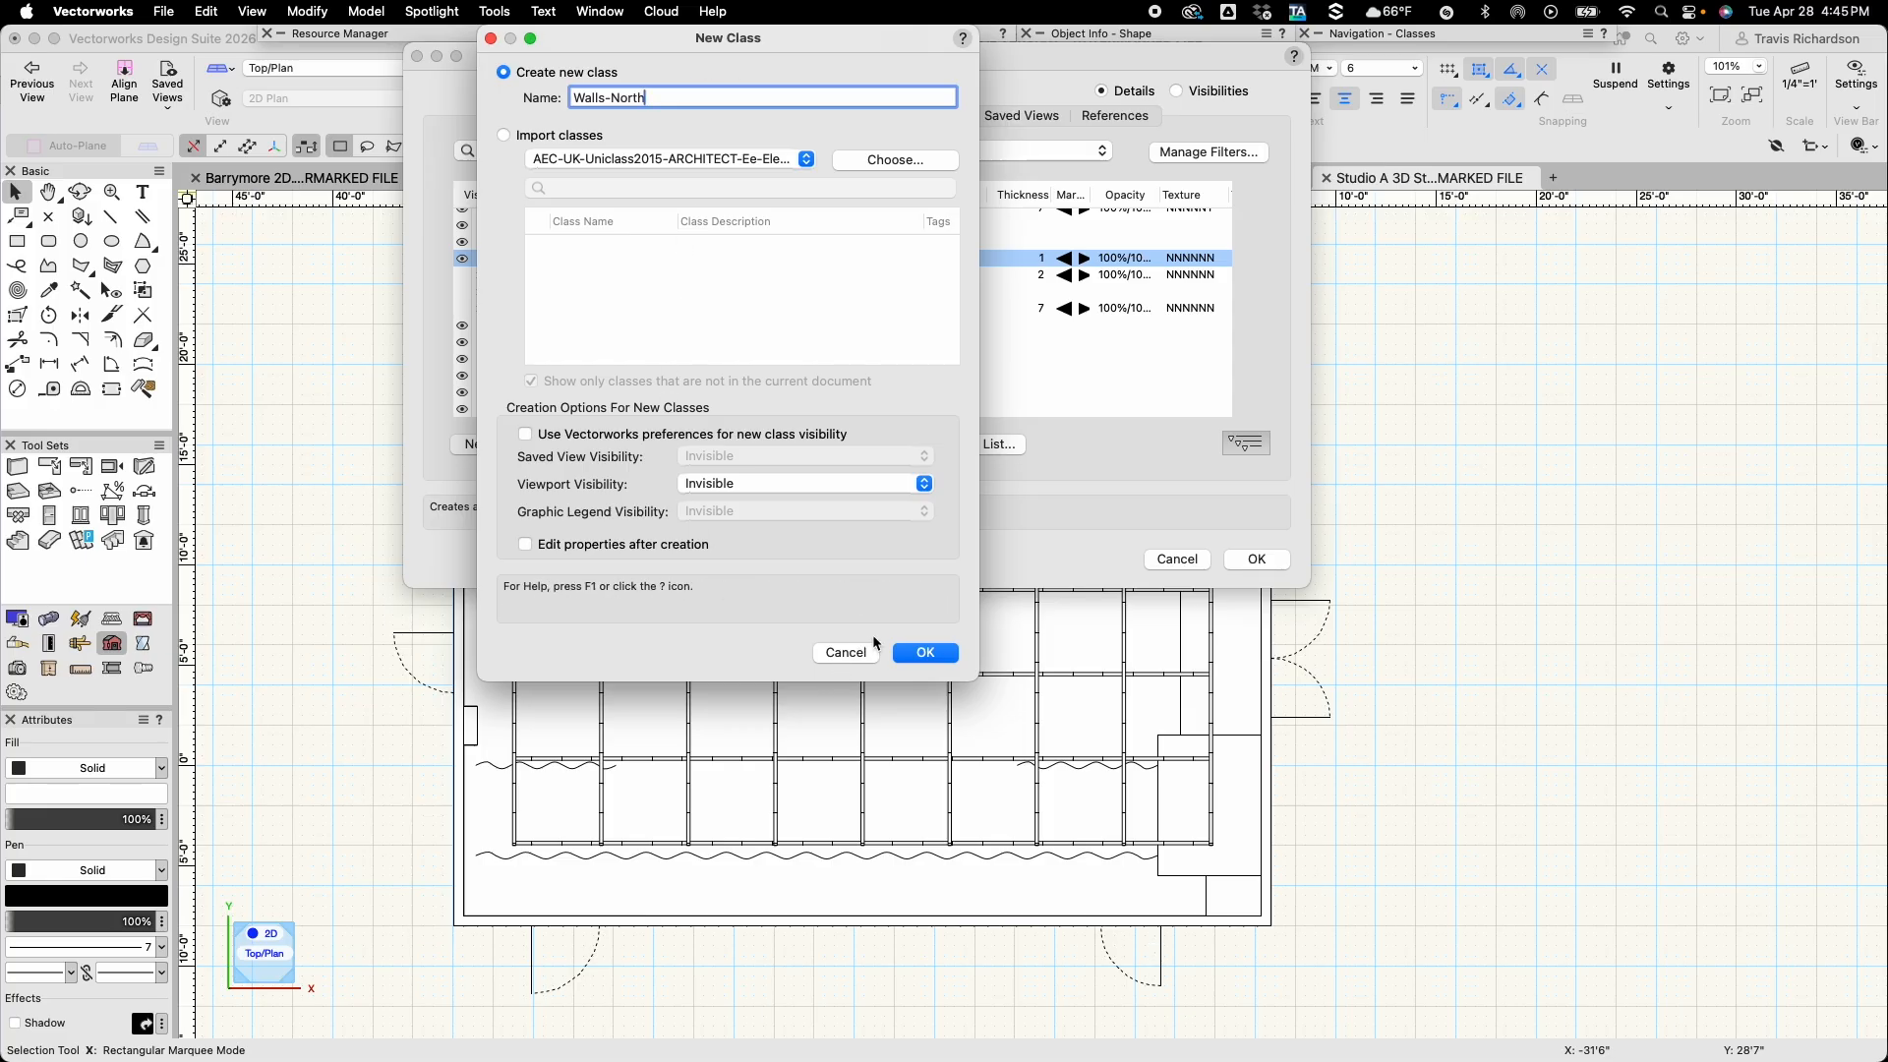
pyautogui.click(925, 654)
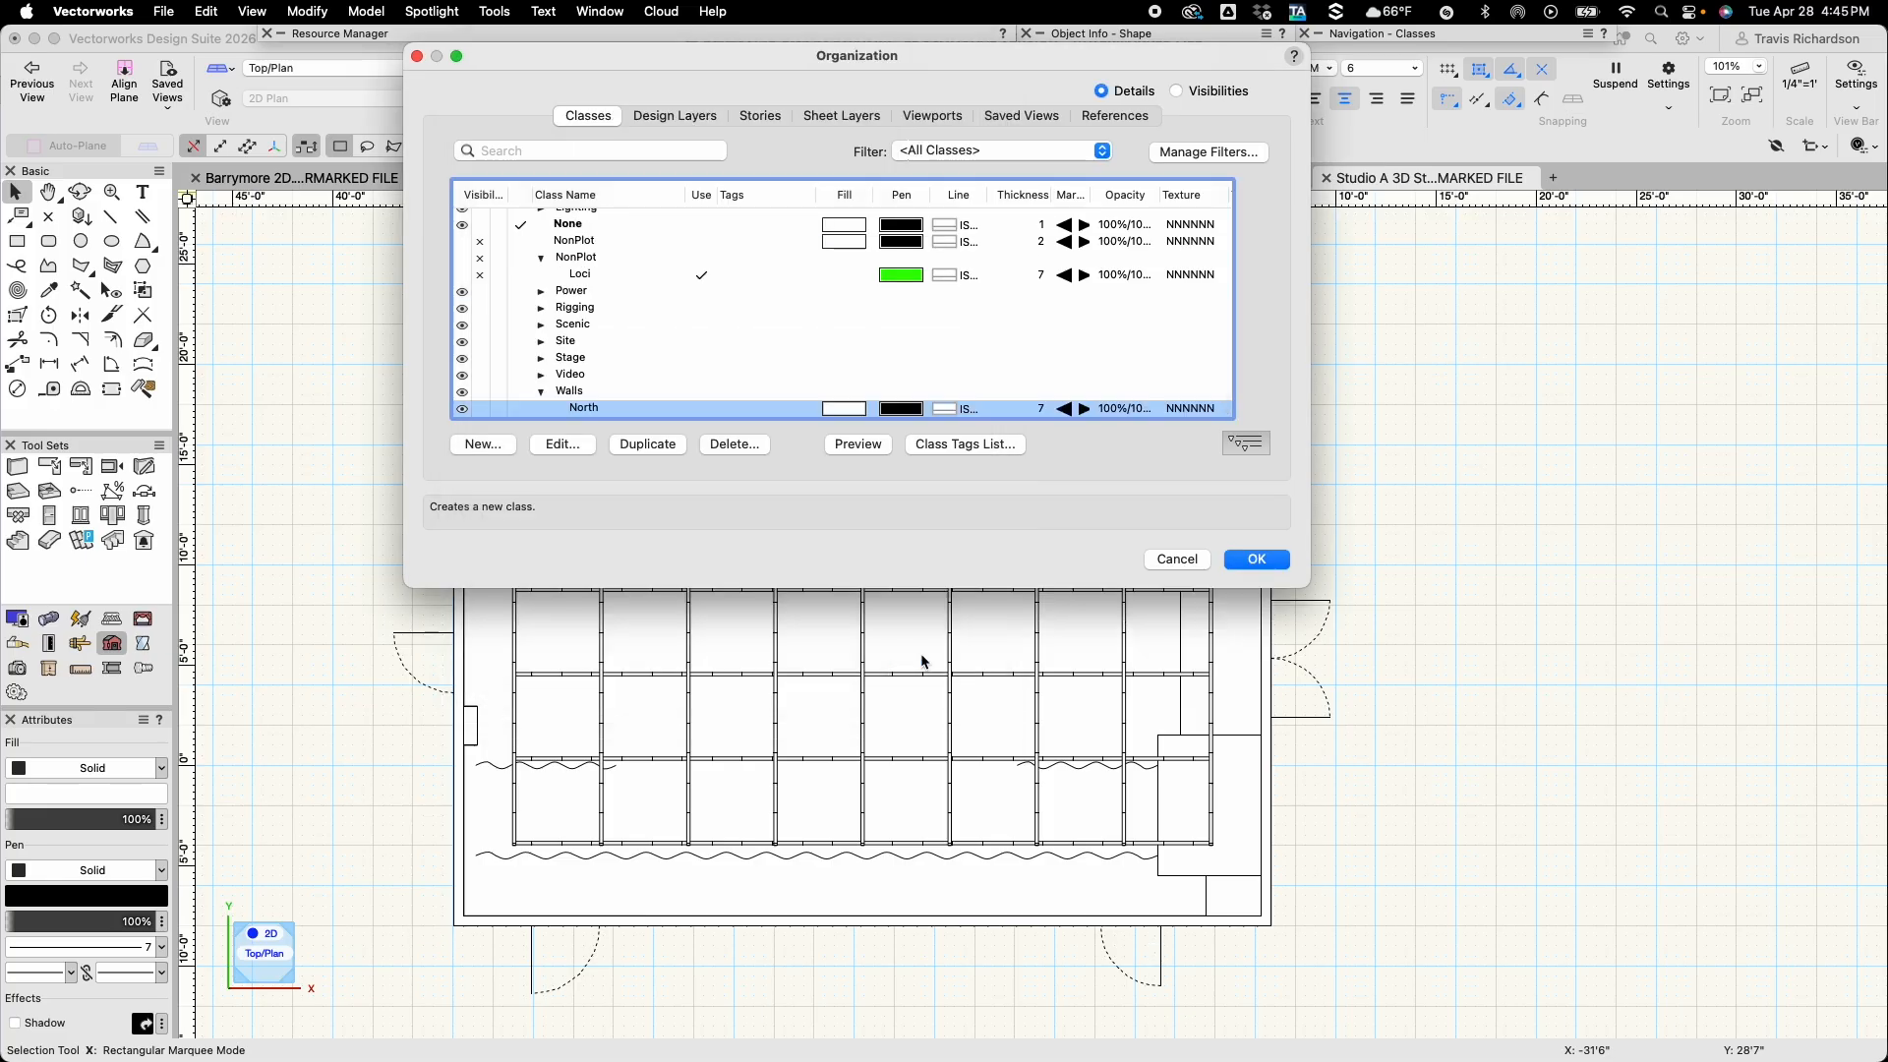
# Create two more classes named Walls-South and Walls-East
pyautogui.click(478, 446)
pyautogui.press('Right')
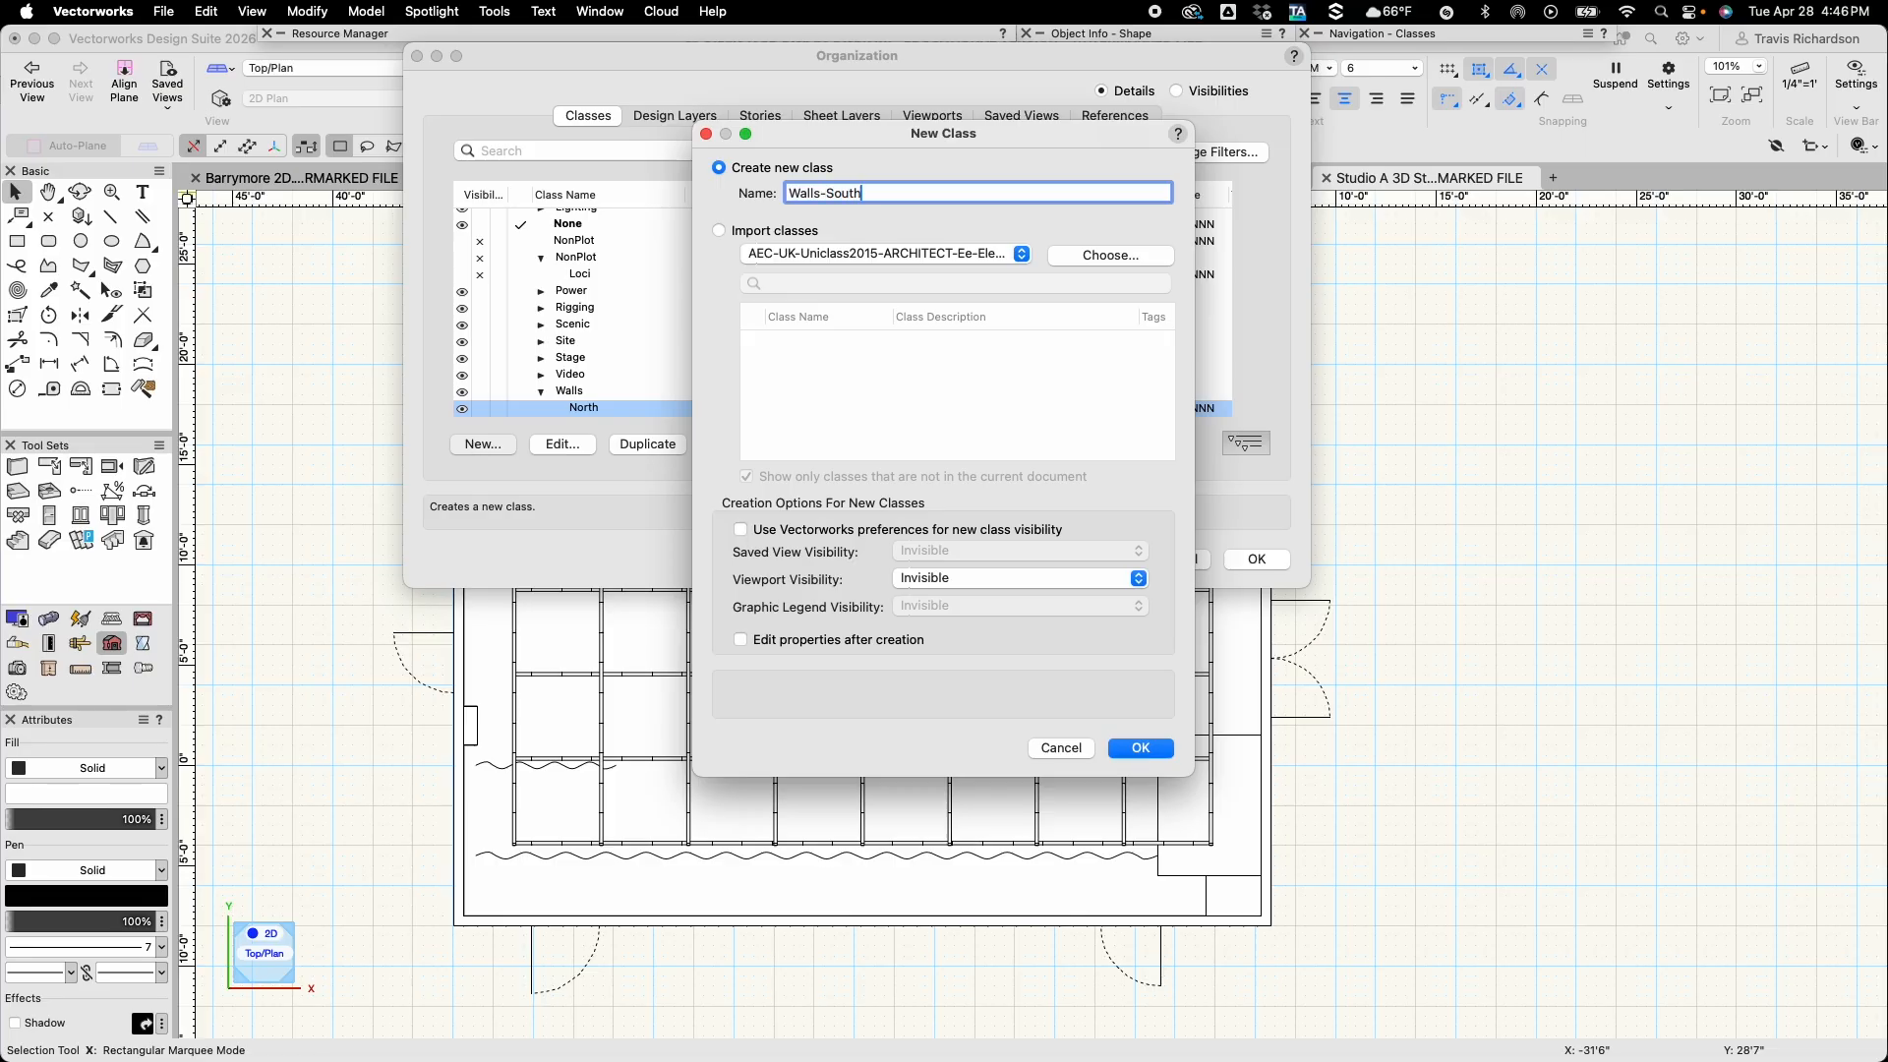
pyautogui.press('Return')
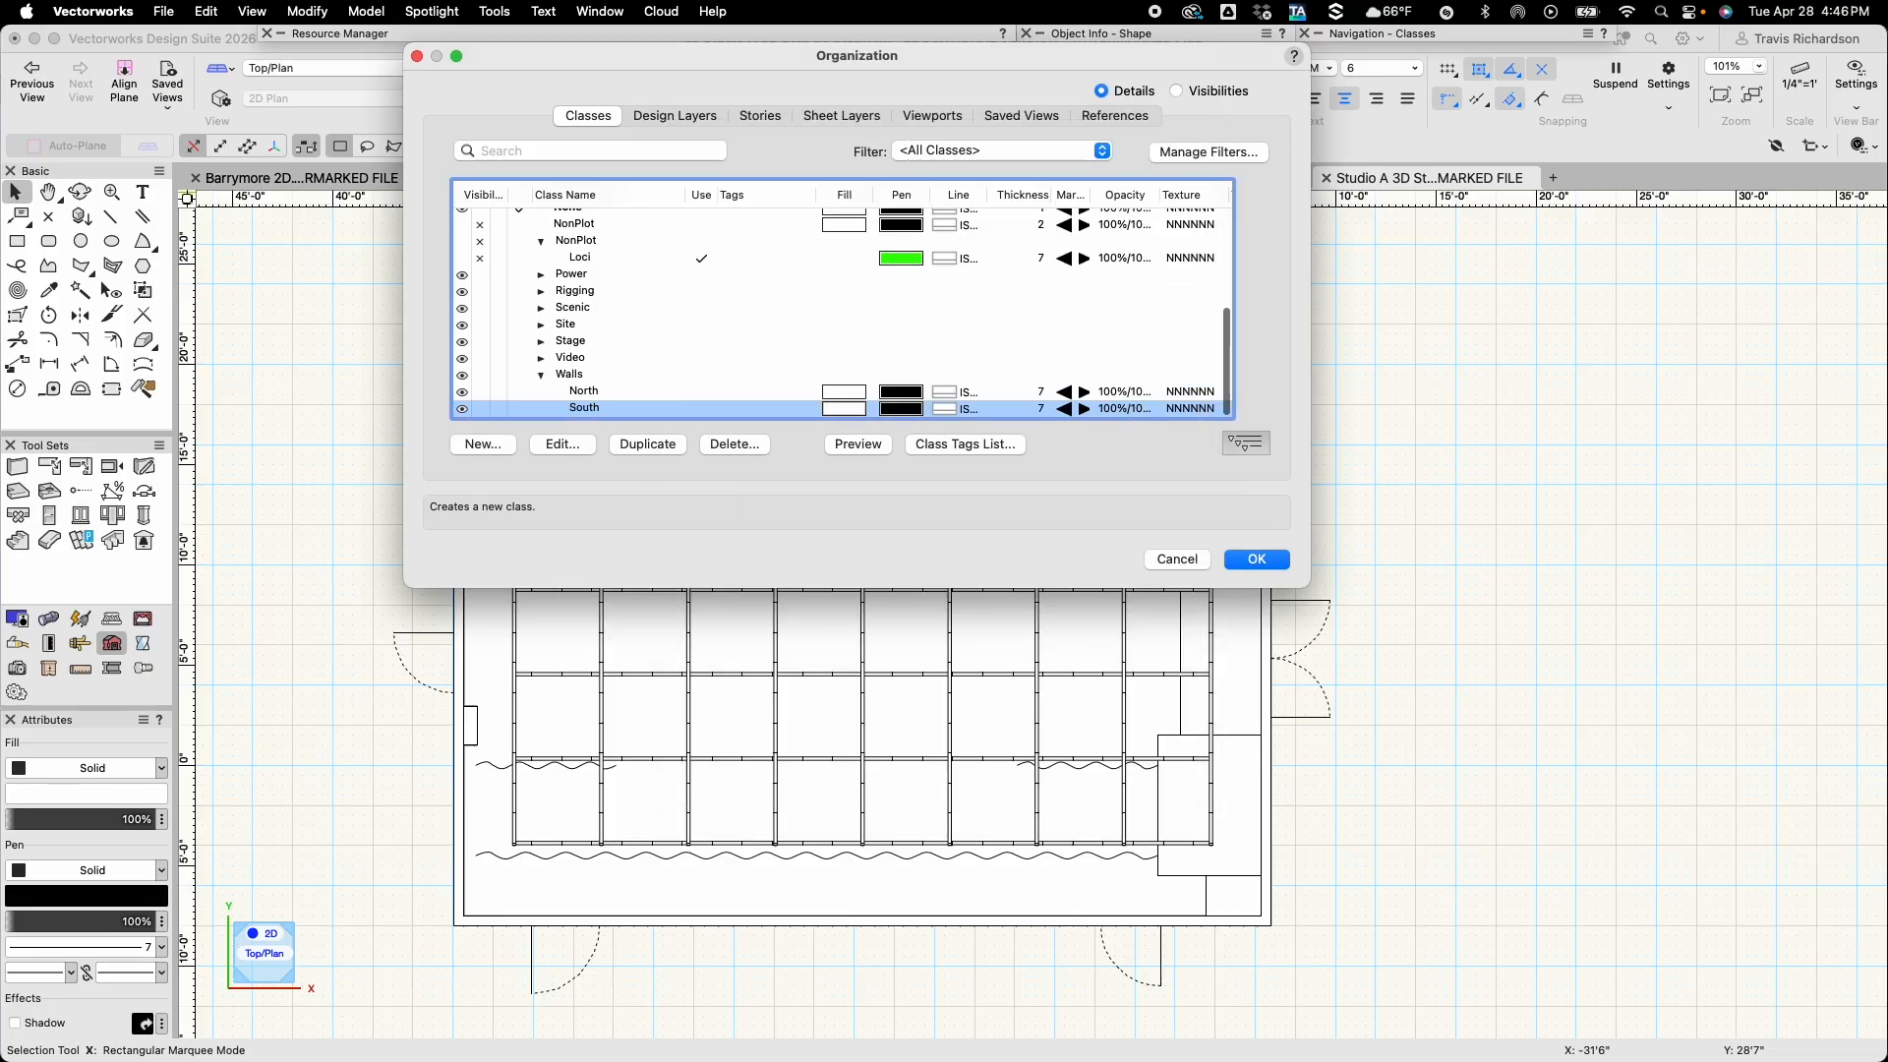
pyautogui.click(478, 444)
pyautogui.click(864, 192)
pyautogui.write('East')
pyautogui.press('Return')
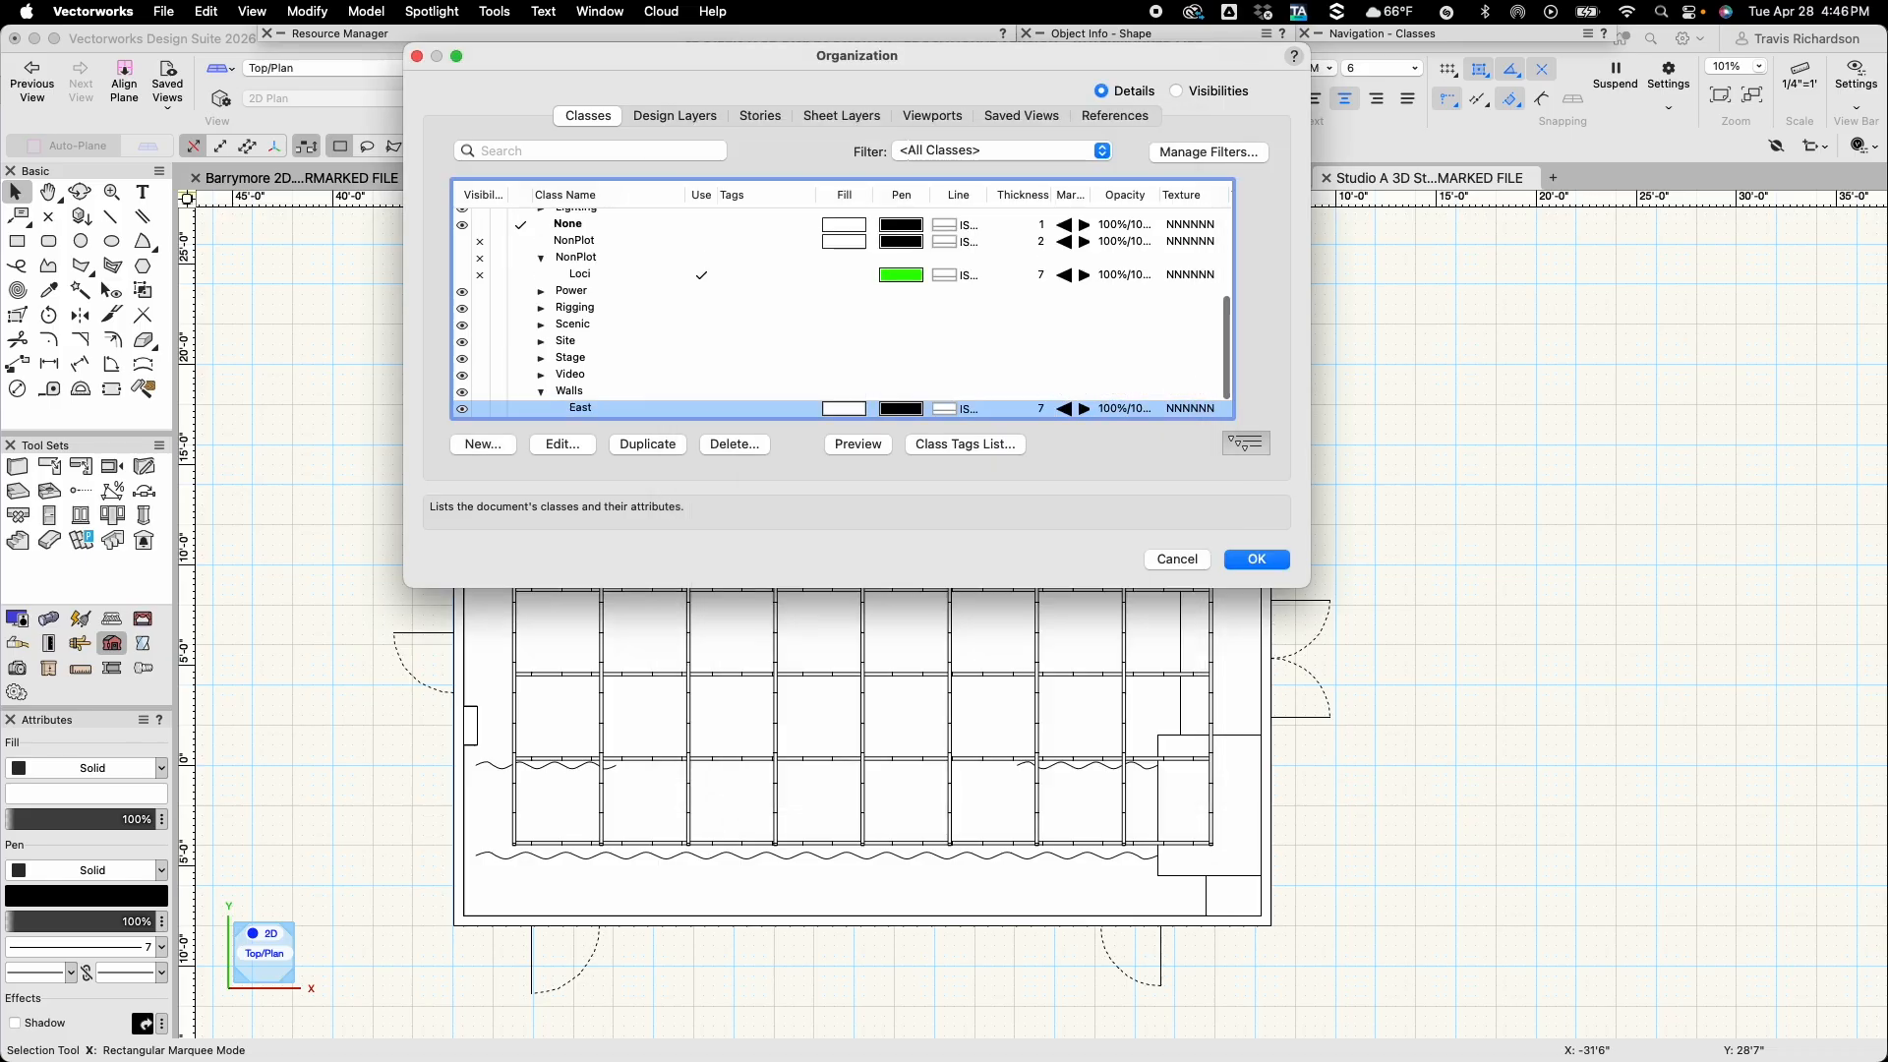
# Create a Walls-West class and accept the changes in the Organization dialog
pyautogui.click(496, 445)
pyautogui.click(878, 195)
pyautogui.write('West')
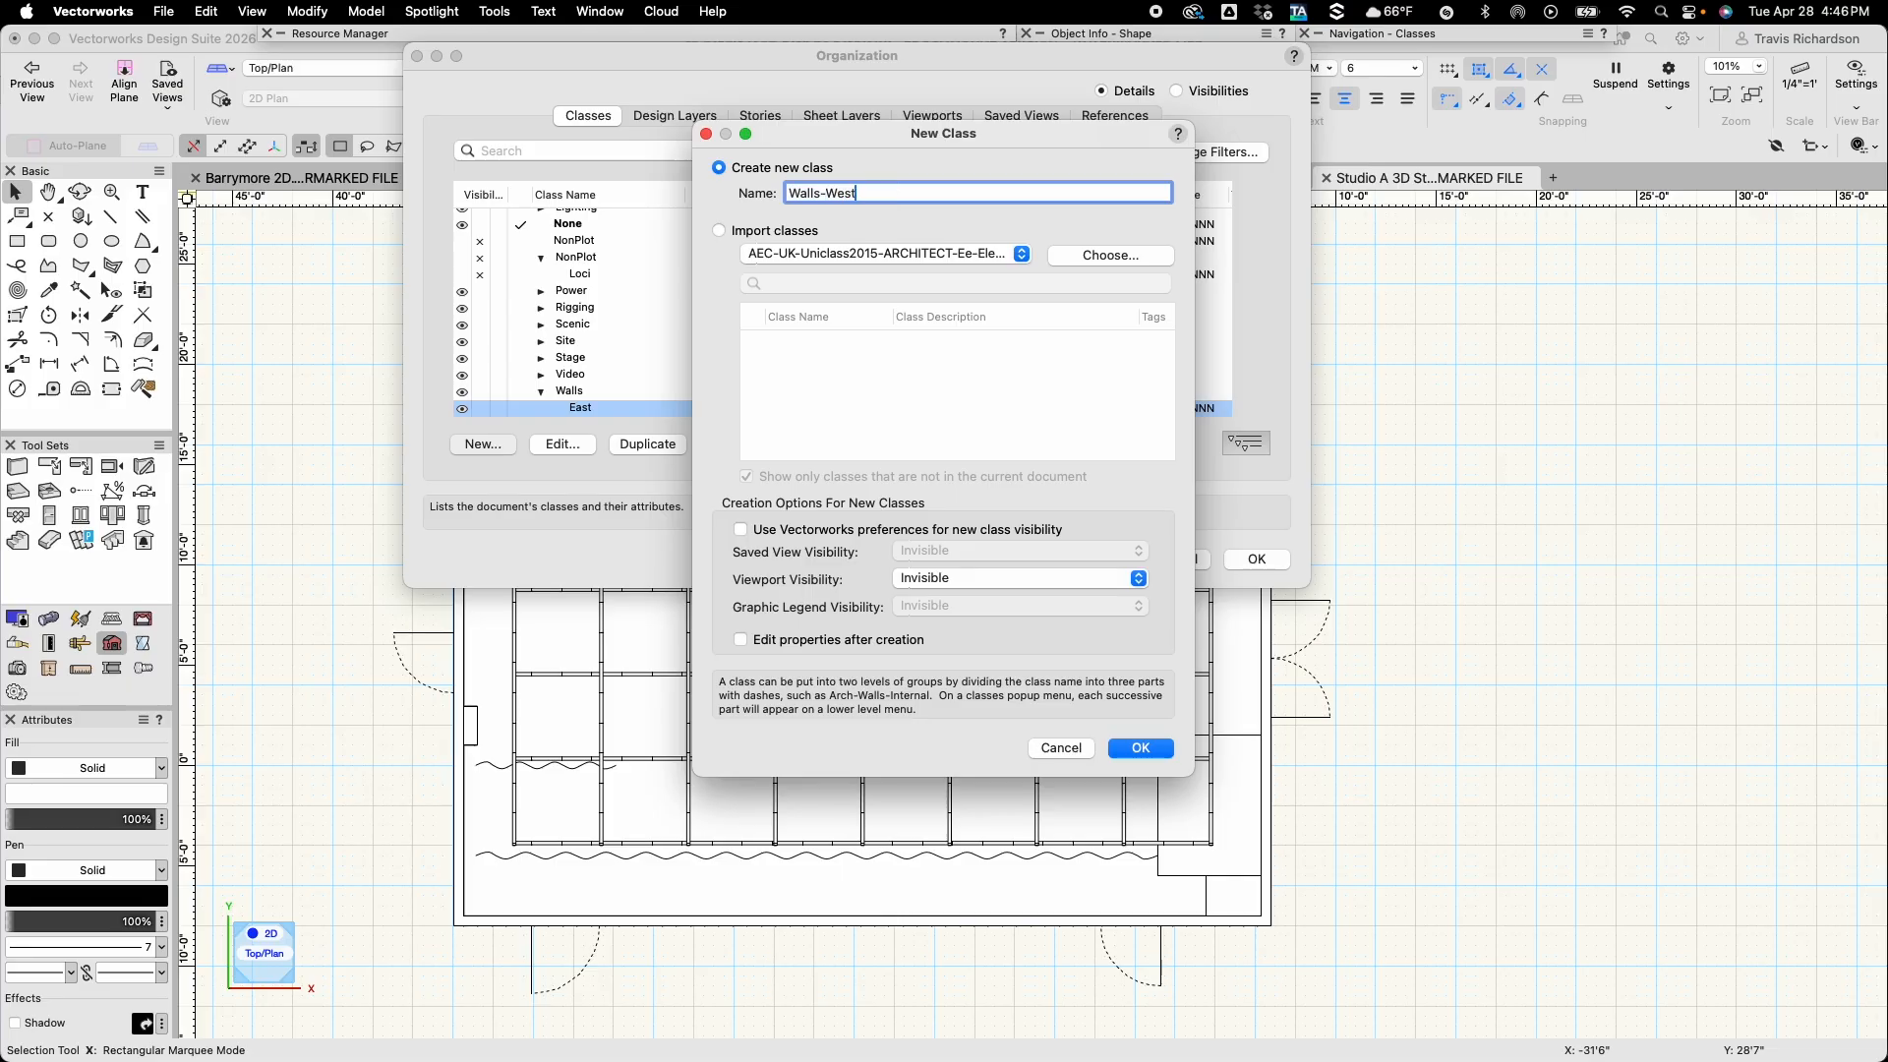
pyautogui.press('Return')
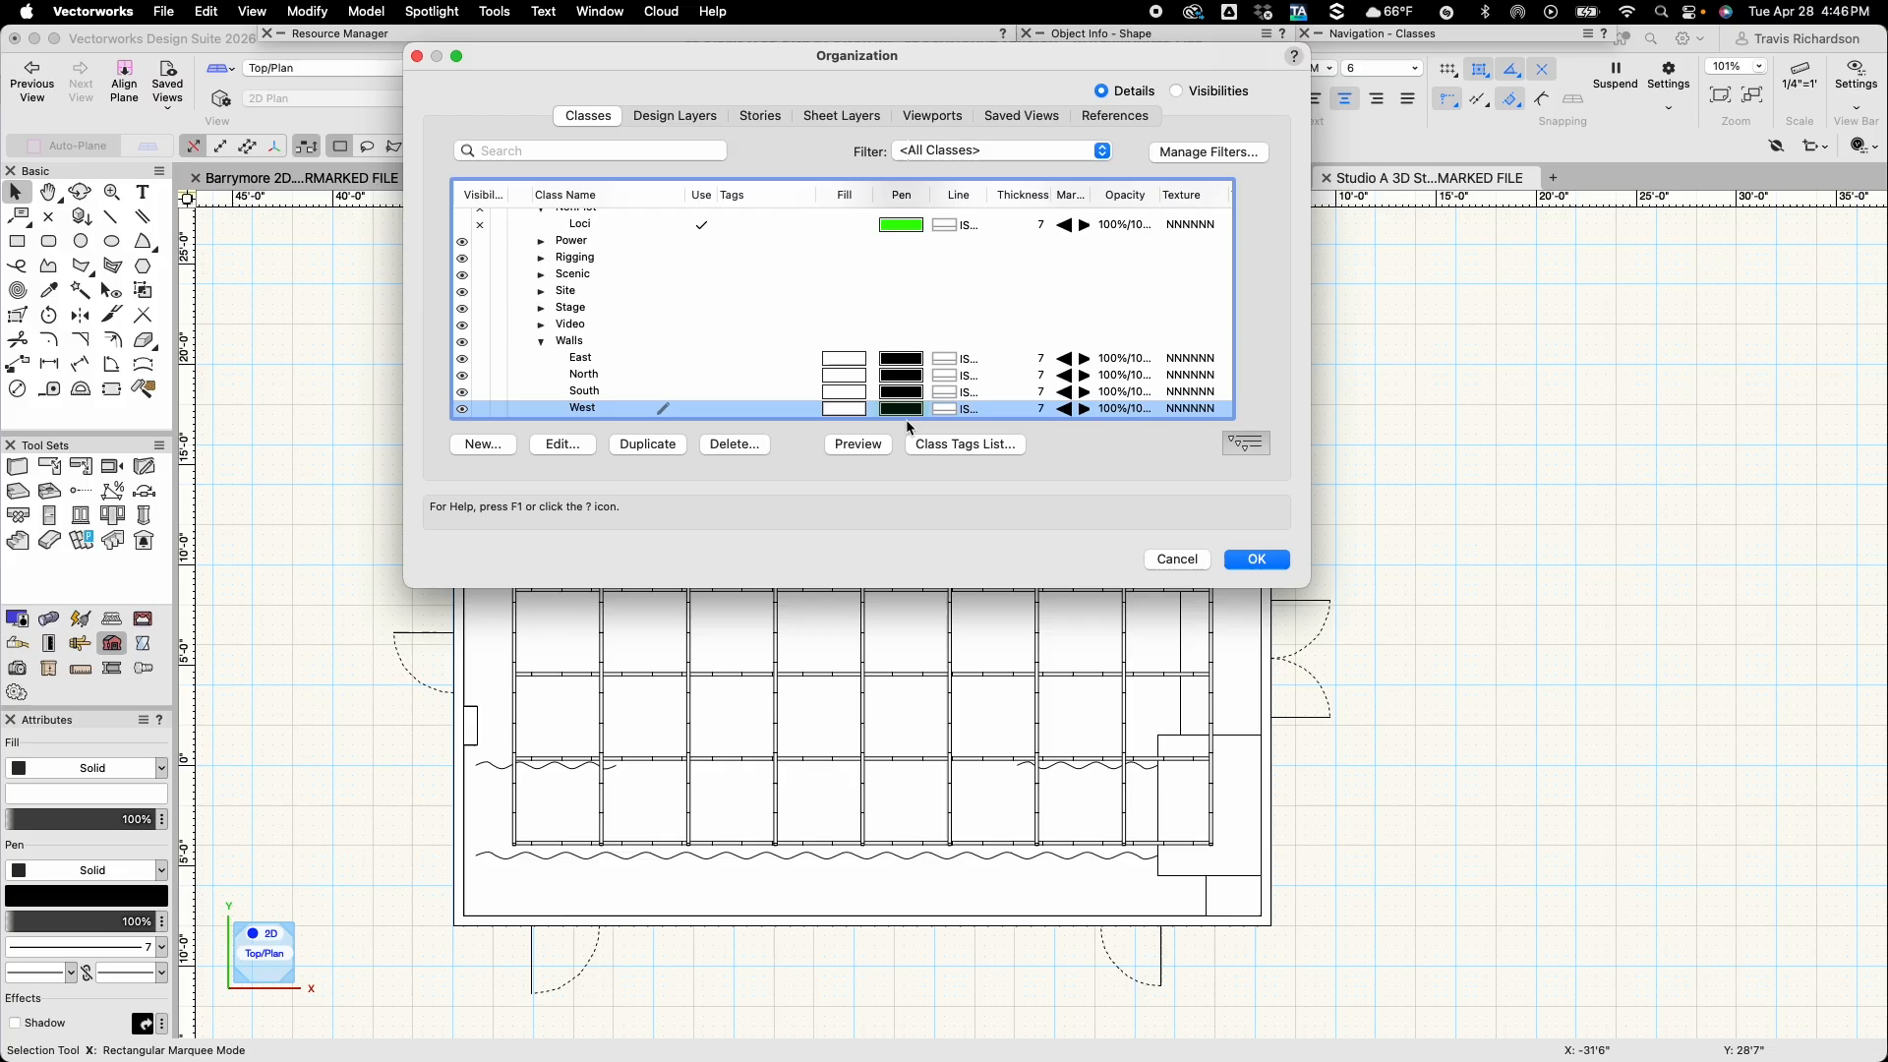
pyautogui.click(1261, 561)
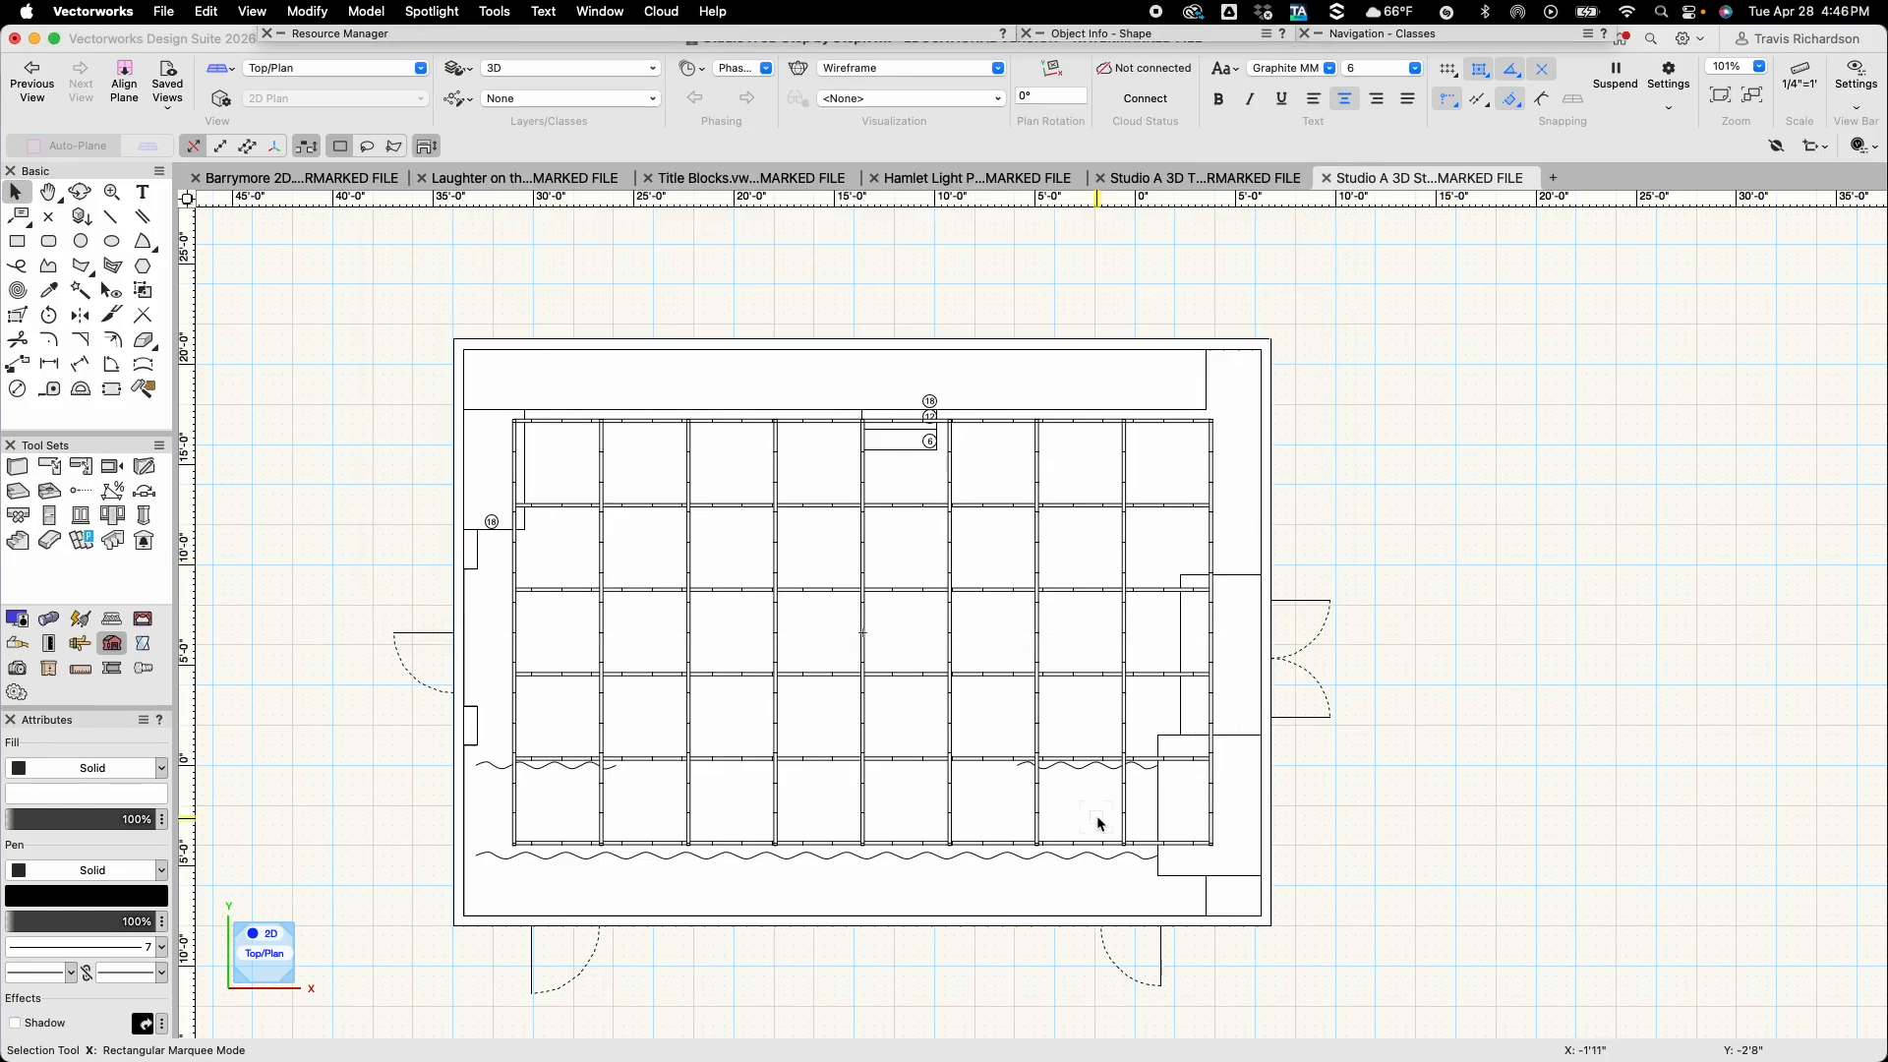
# Assign the room's lower wall in the plan to the Walls-North class
pyautogui.click(824, 929)
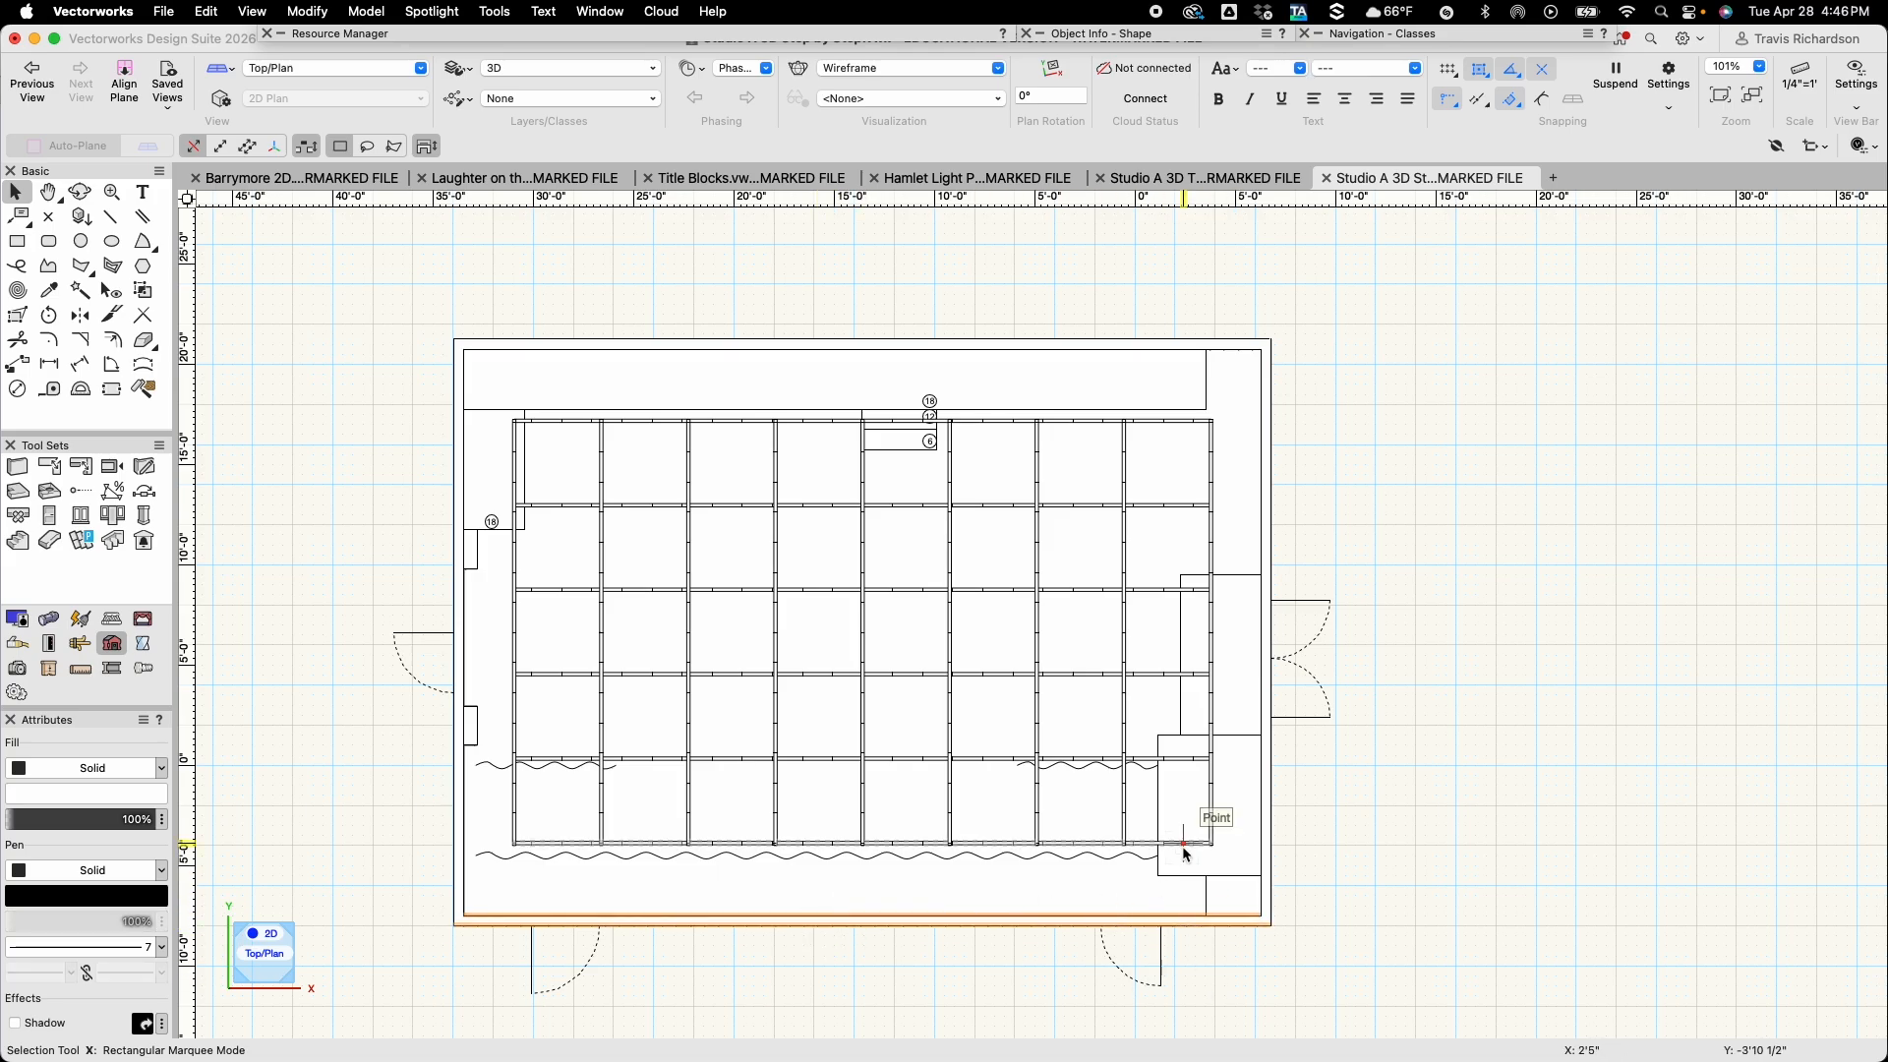
pyautogui.moveTo(1179, 39)
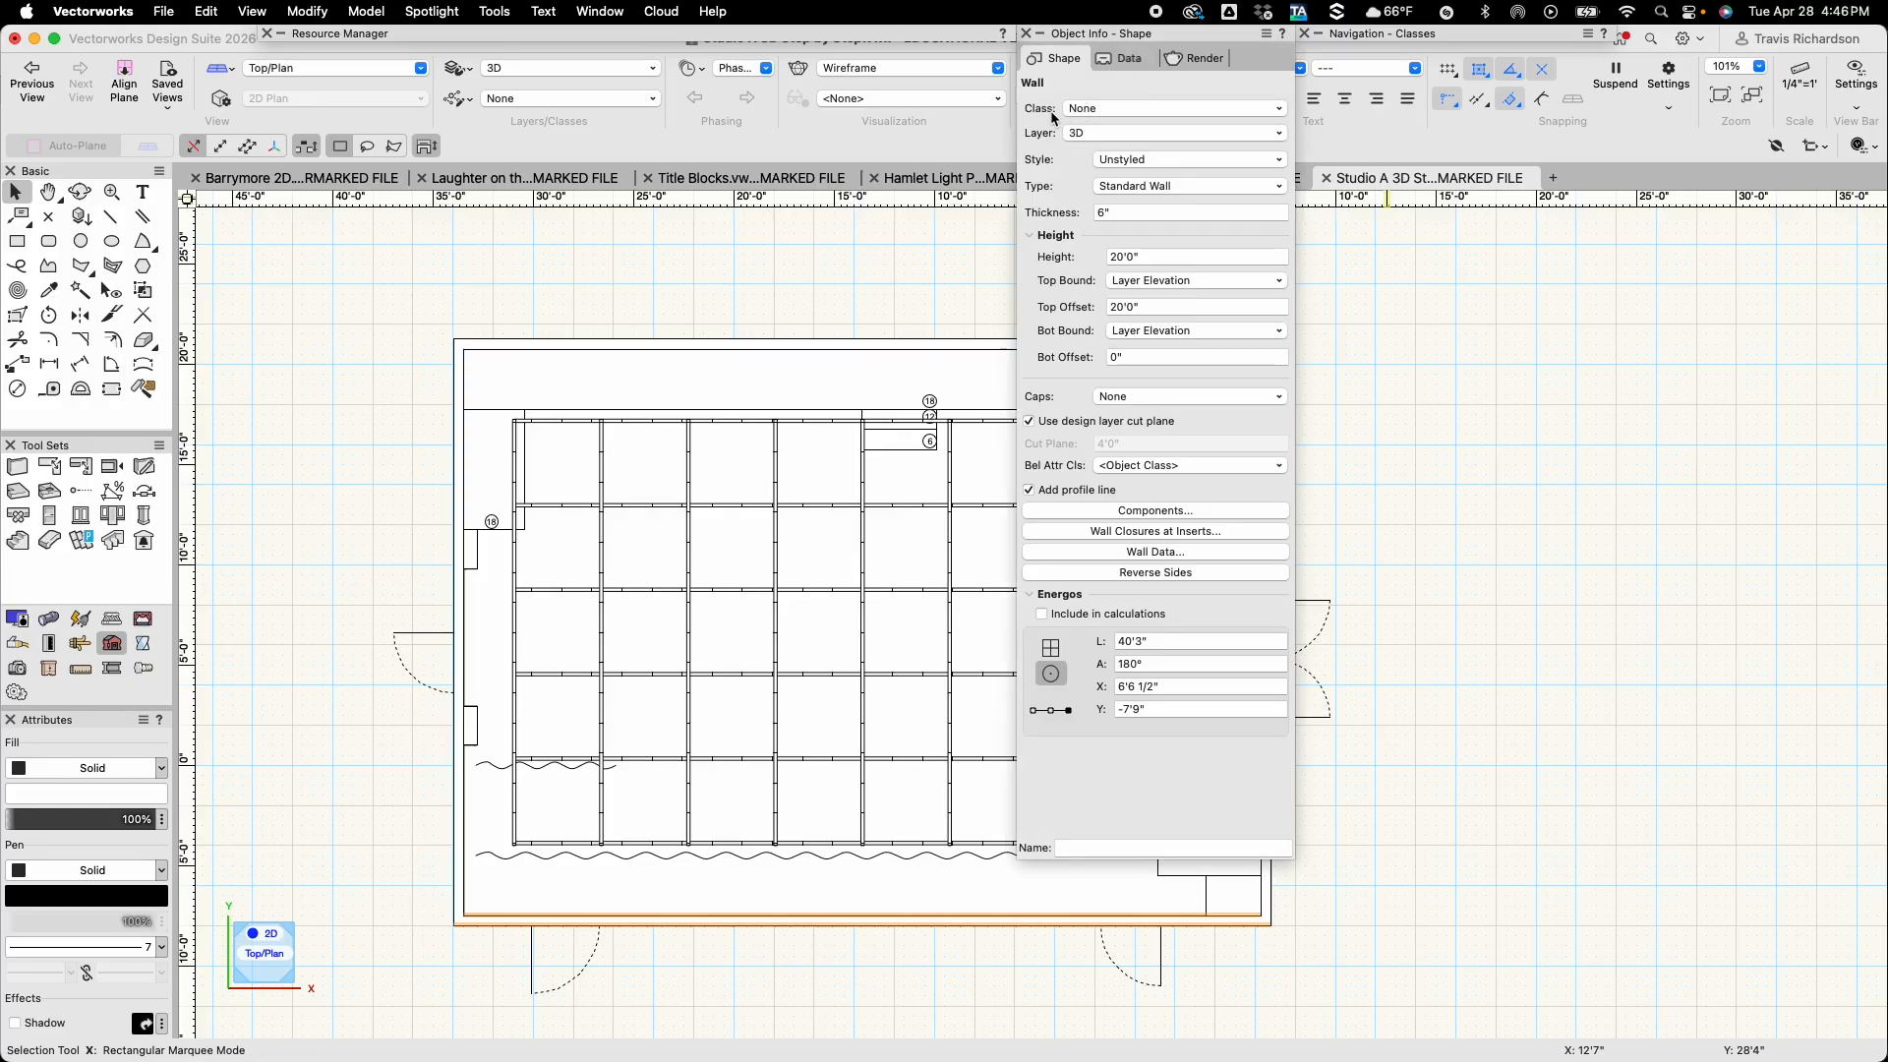
pyautogui.click(1153, 104)
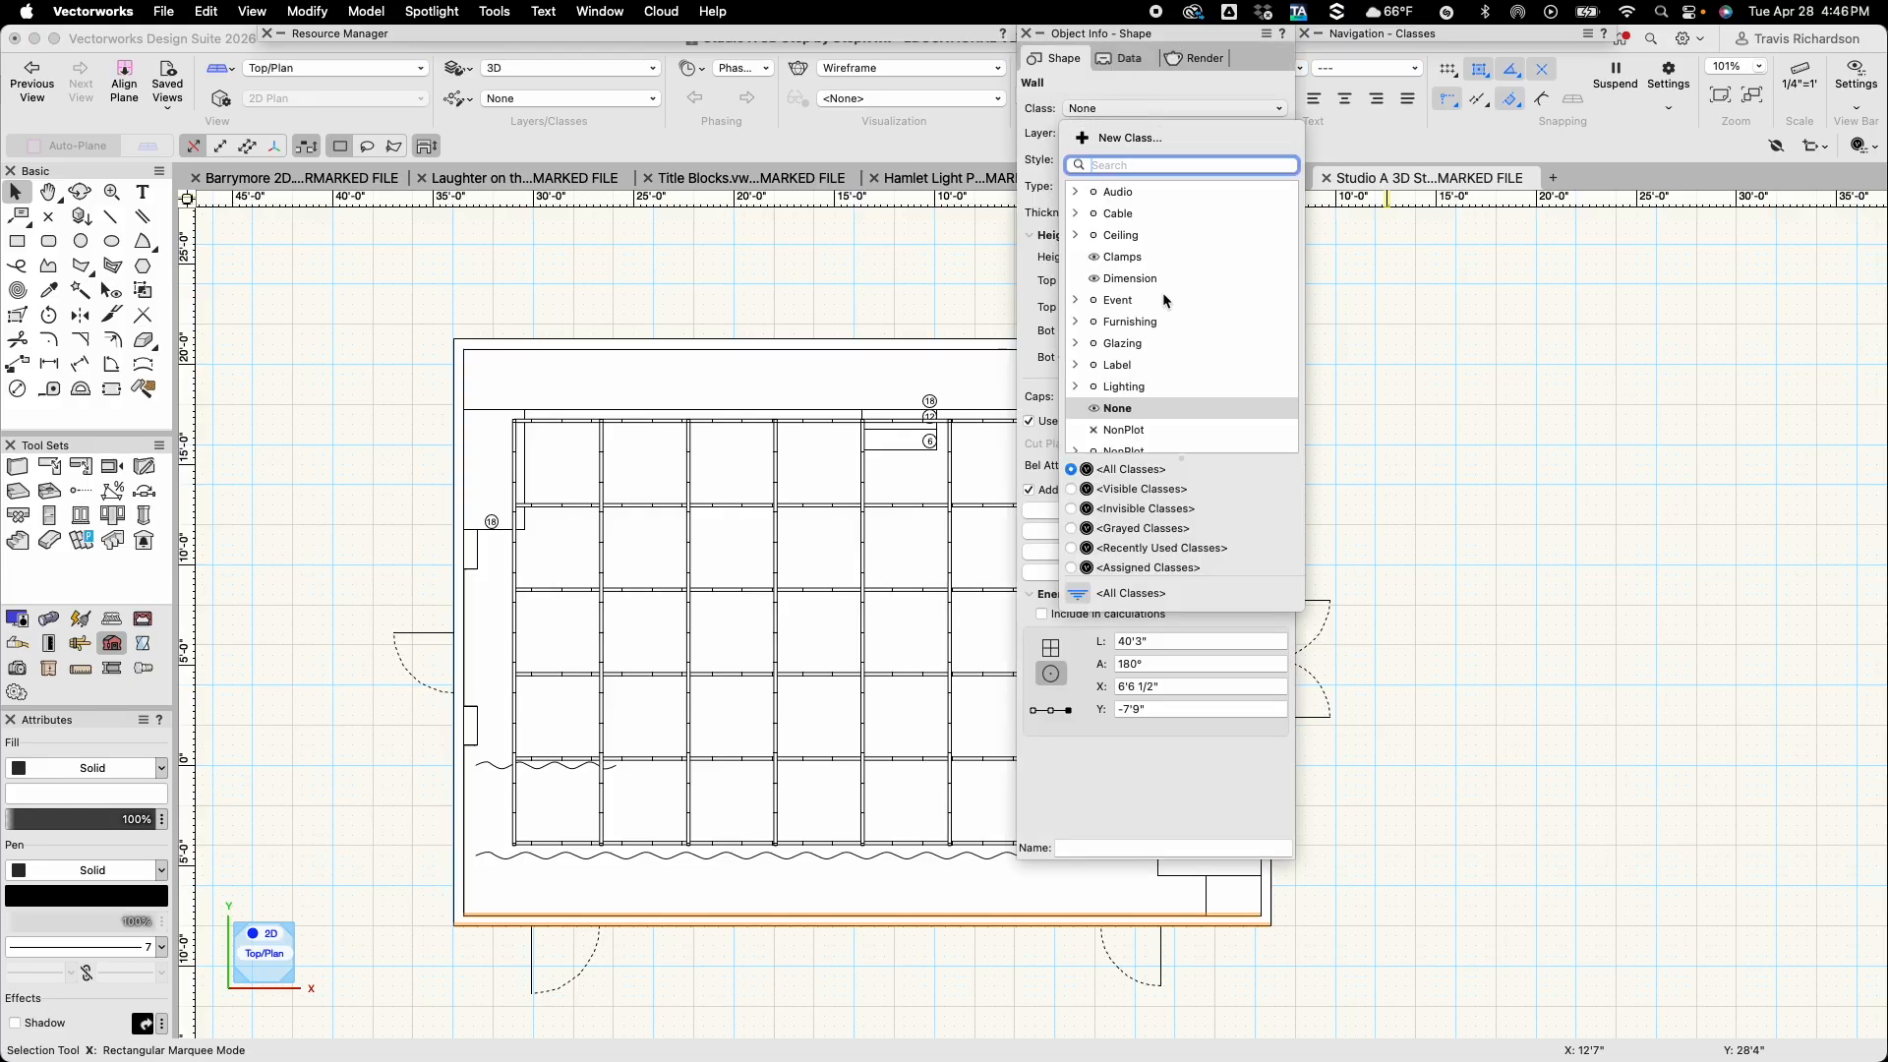
pyautogui.scroll(-5, 1163, 292)
pyautogui.click(1076, 443)
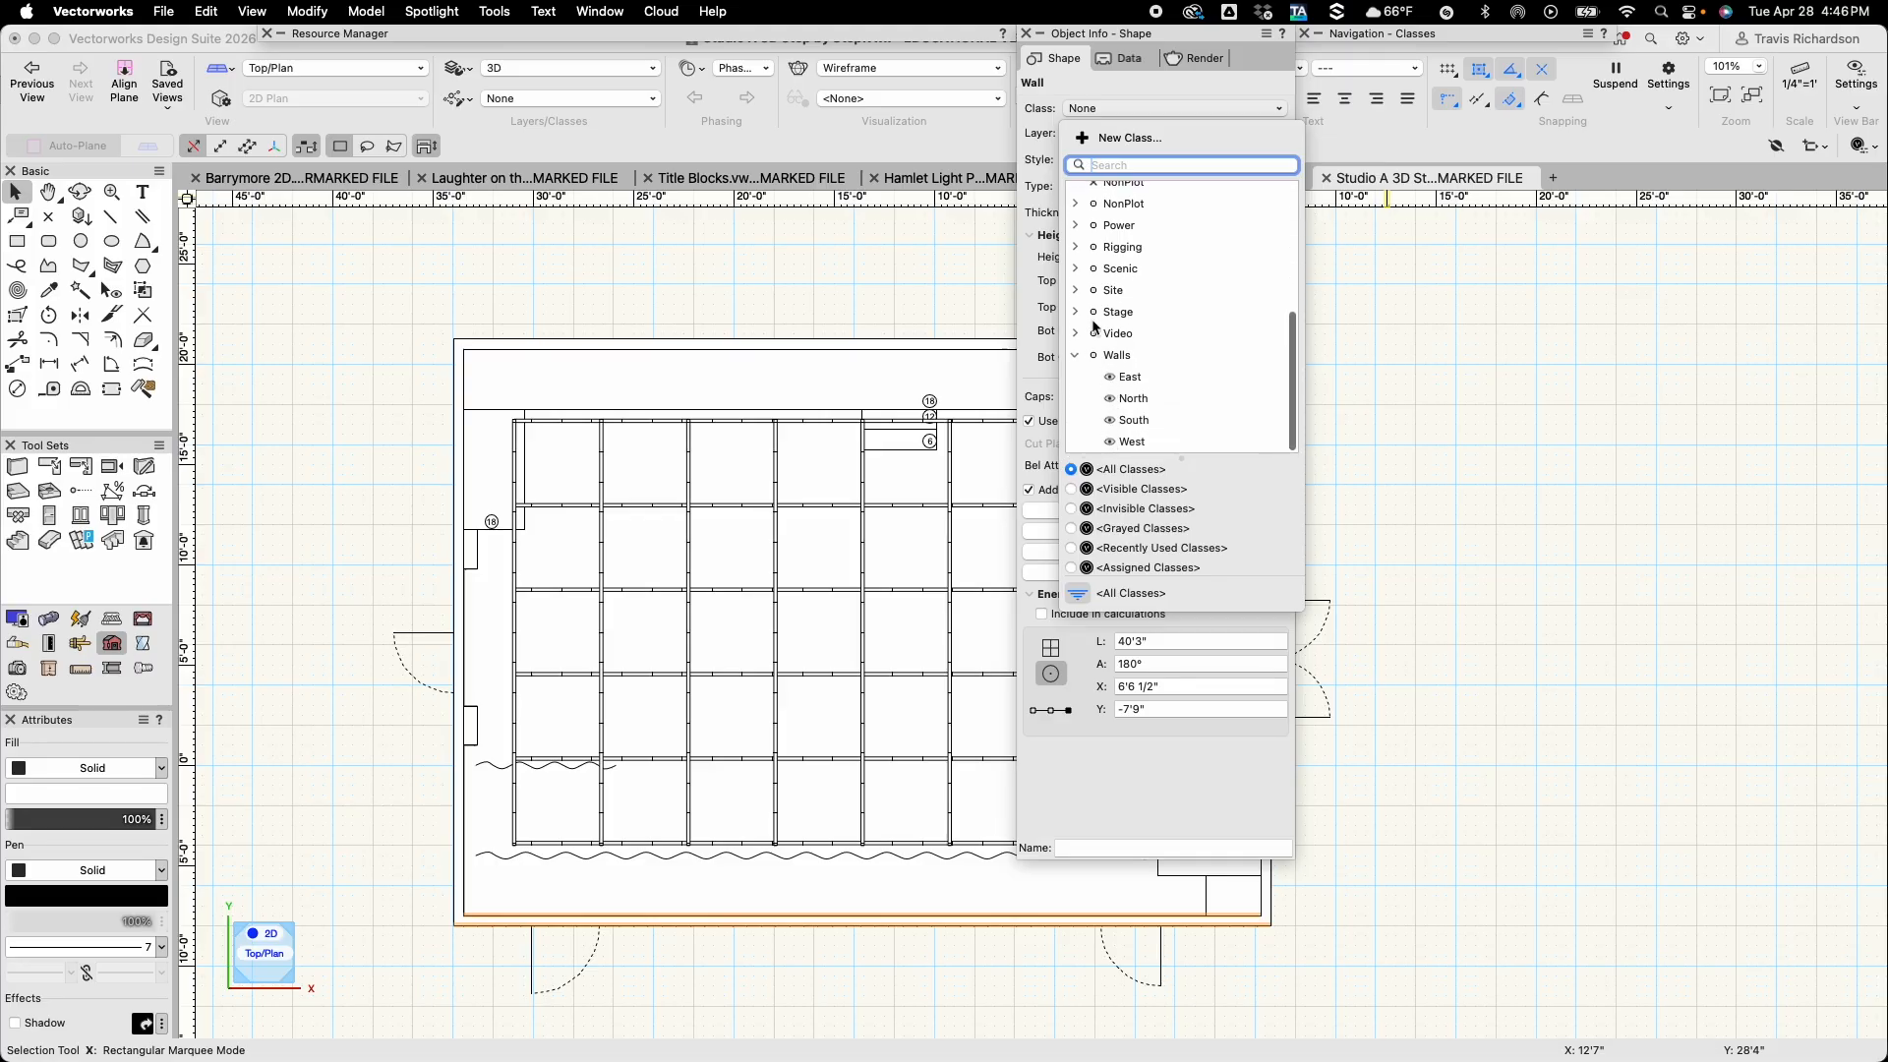
pyautogui.click(1133, 399)
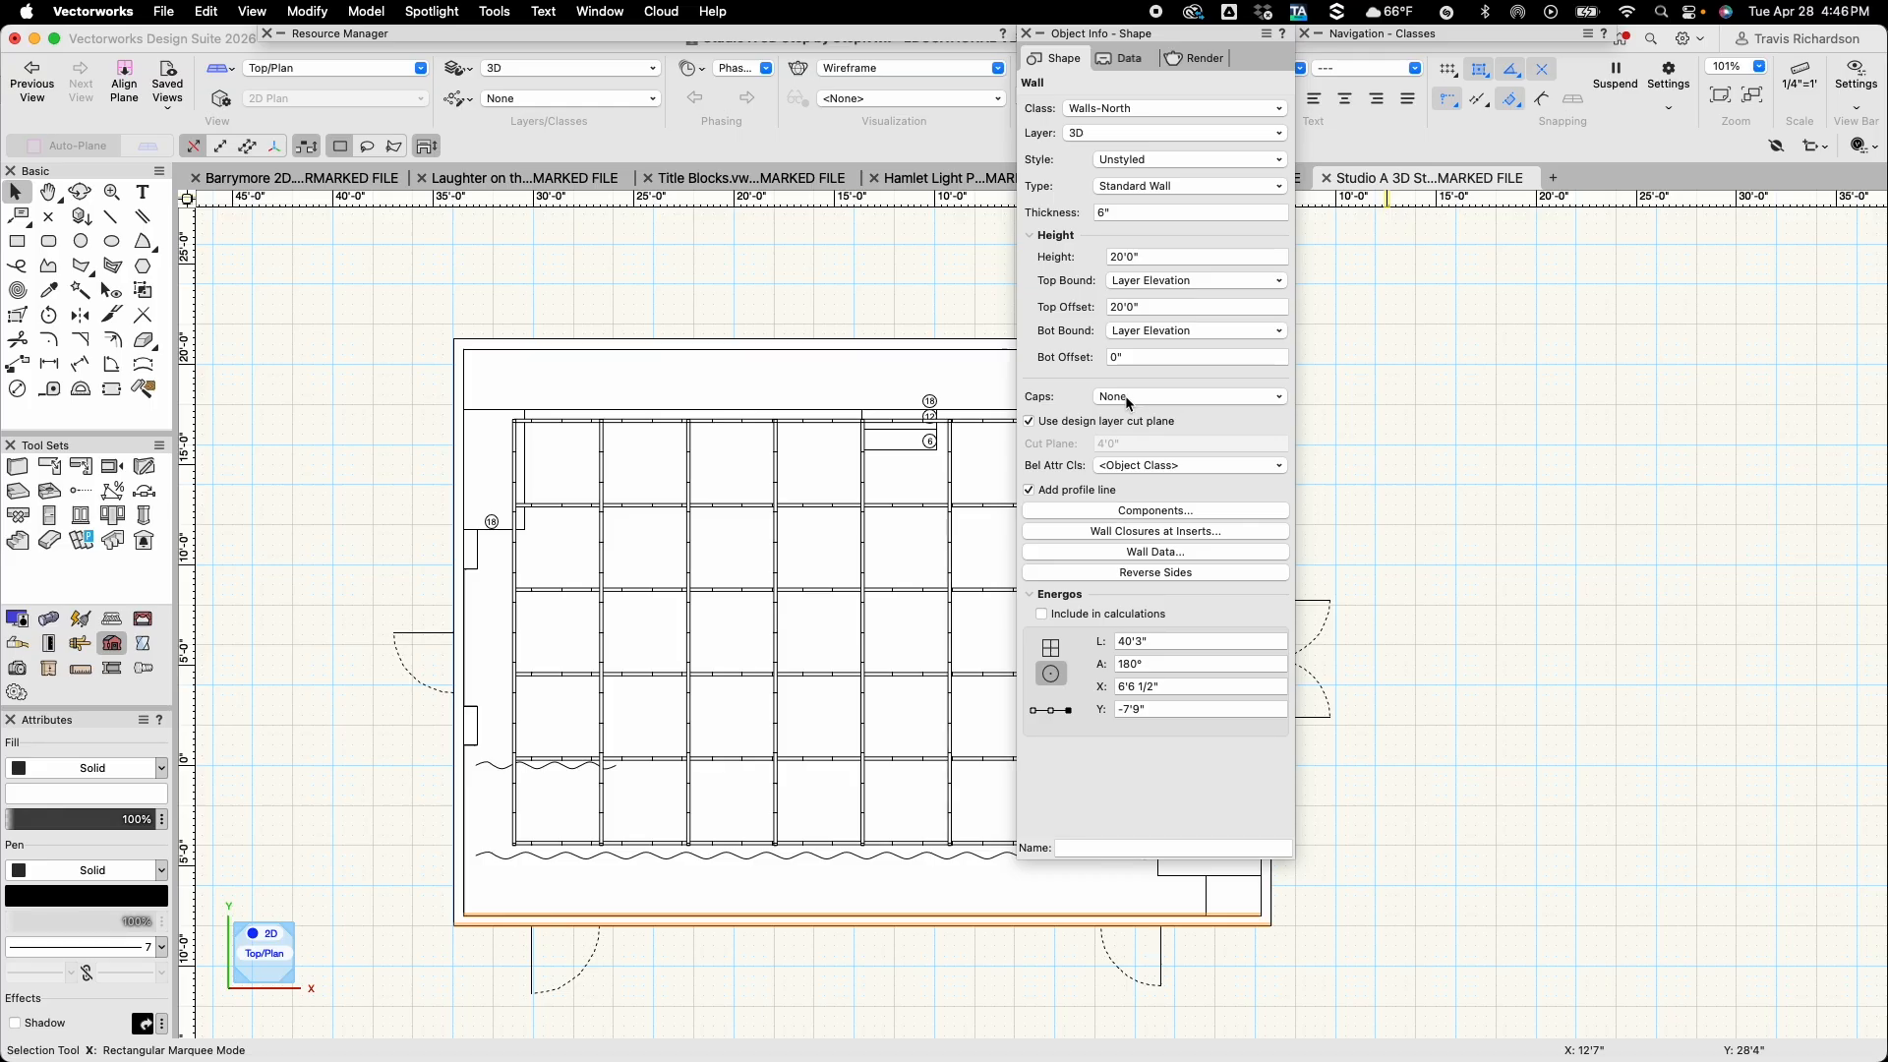
# Assign the room's upper wall in the plan to the Walls-South class
pyautogui.click(894, 341)
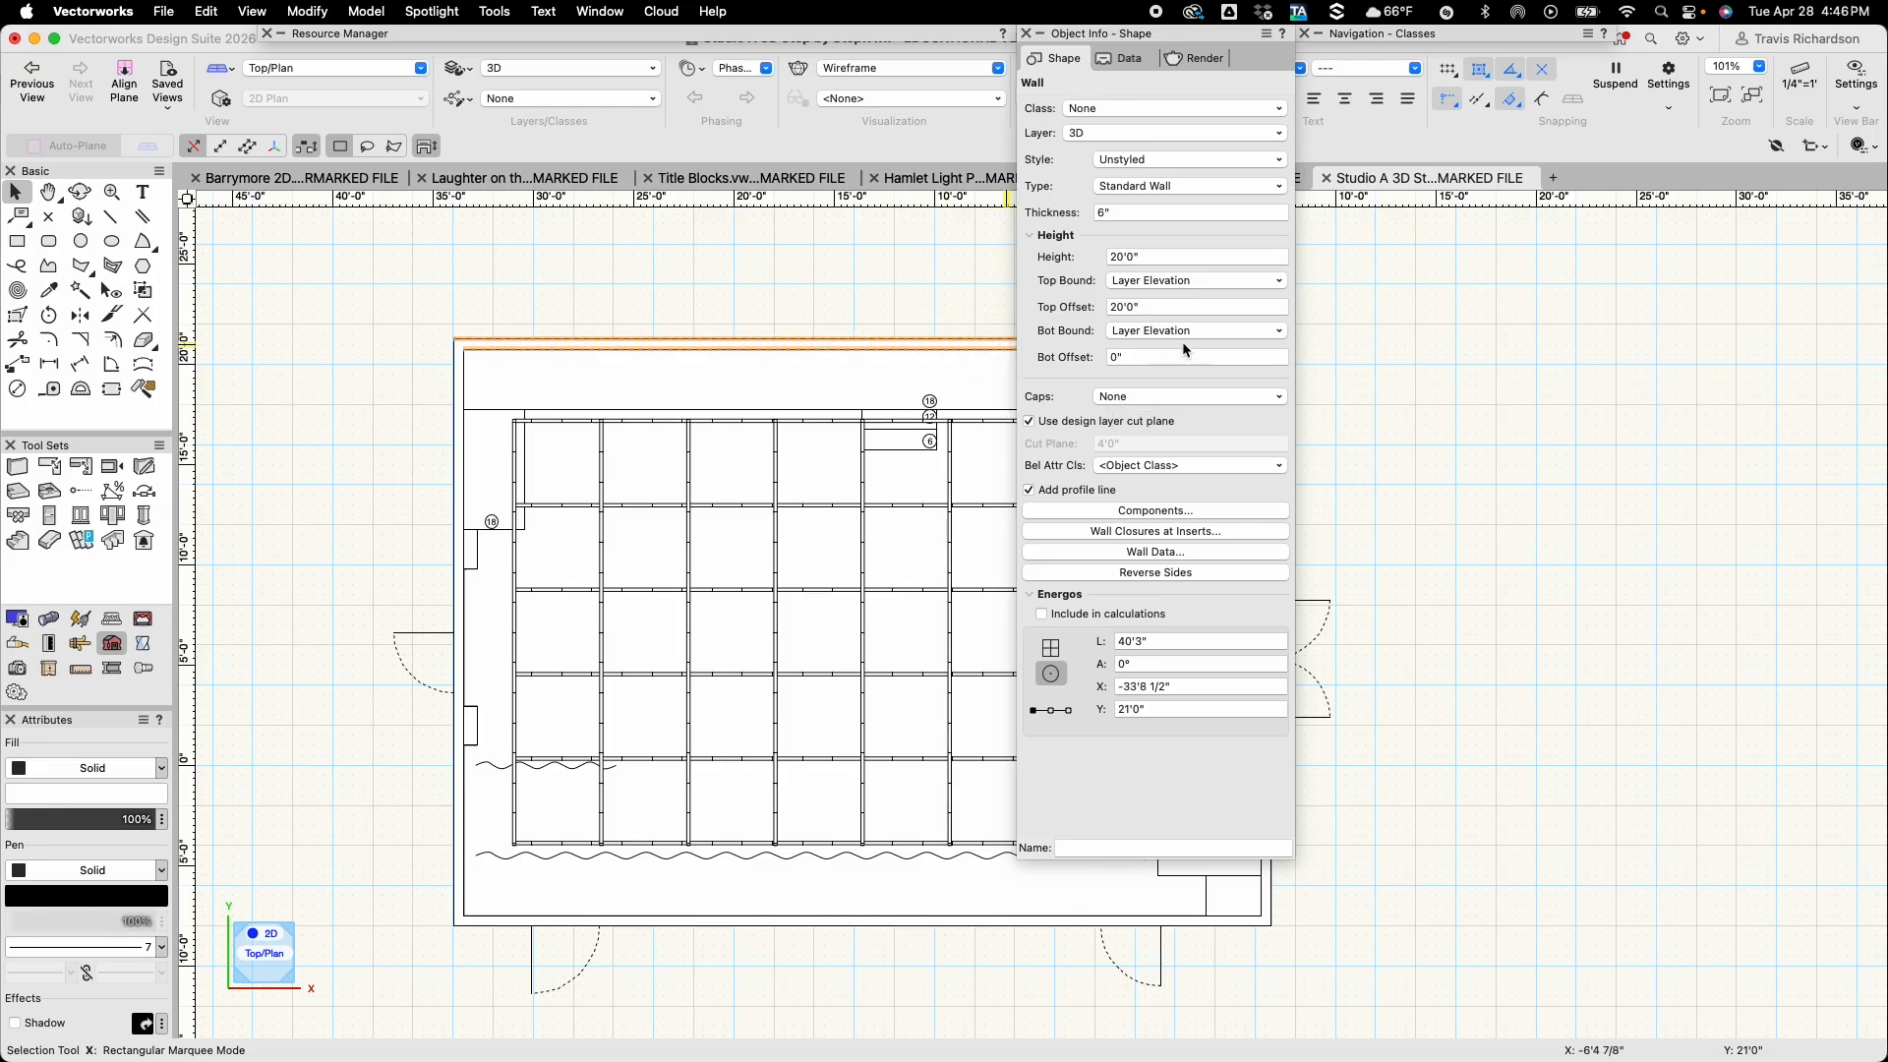
pyautogui.click(1129, 110)
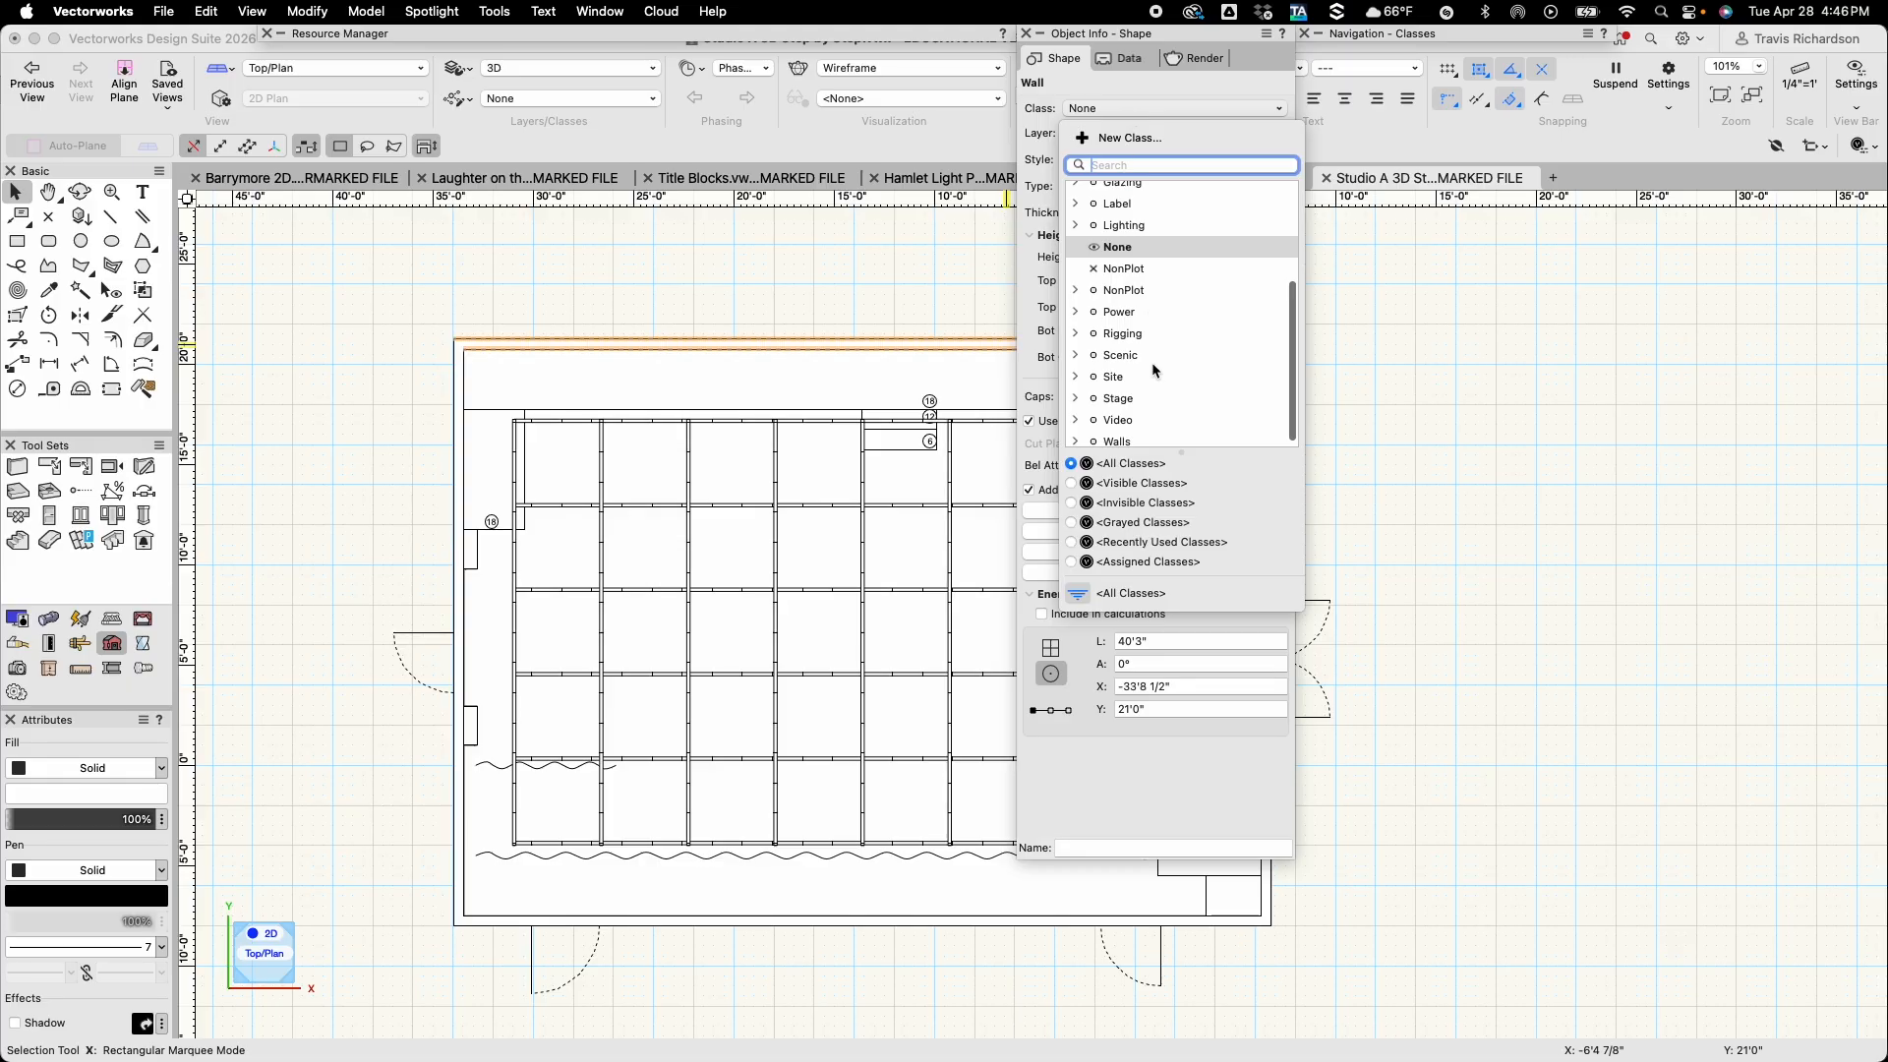
pyautogui.click(1076, 421)
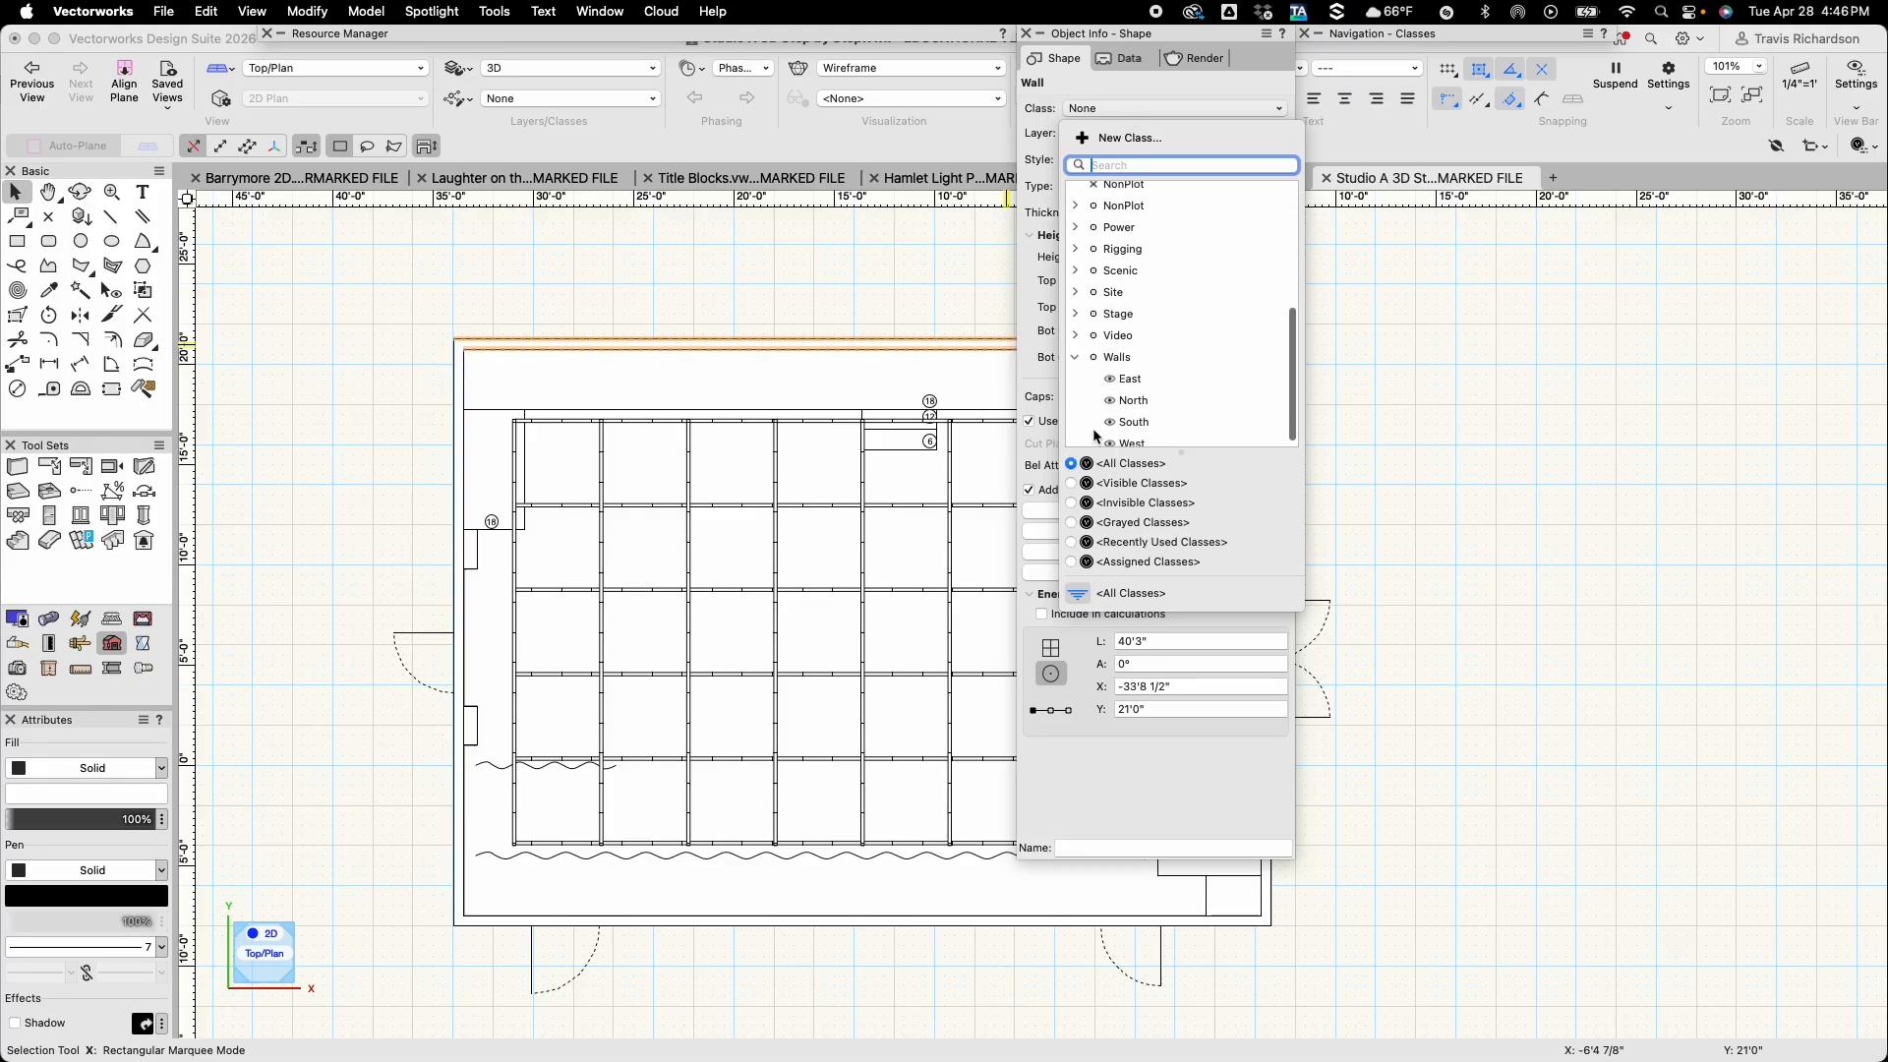
pyautogui.click(1131, 414)
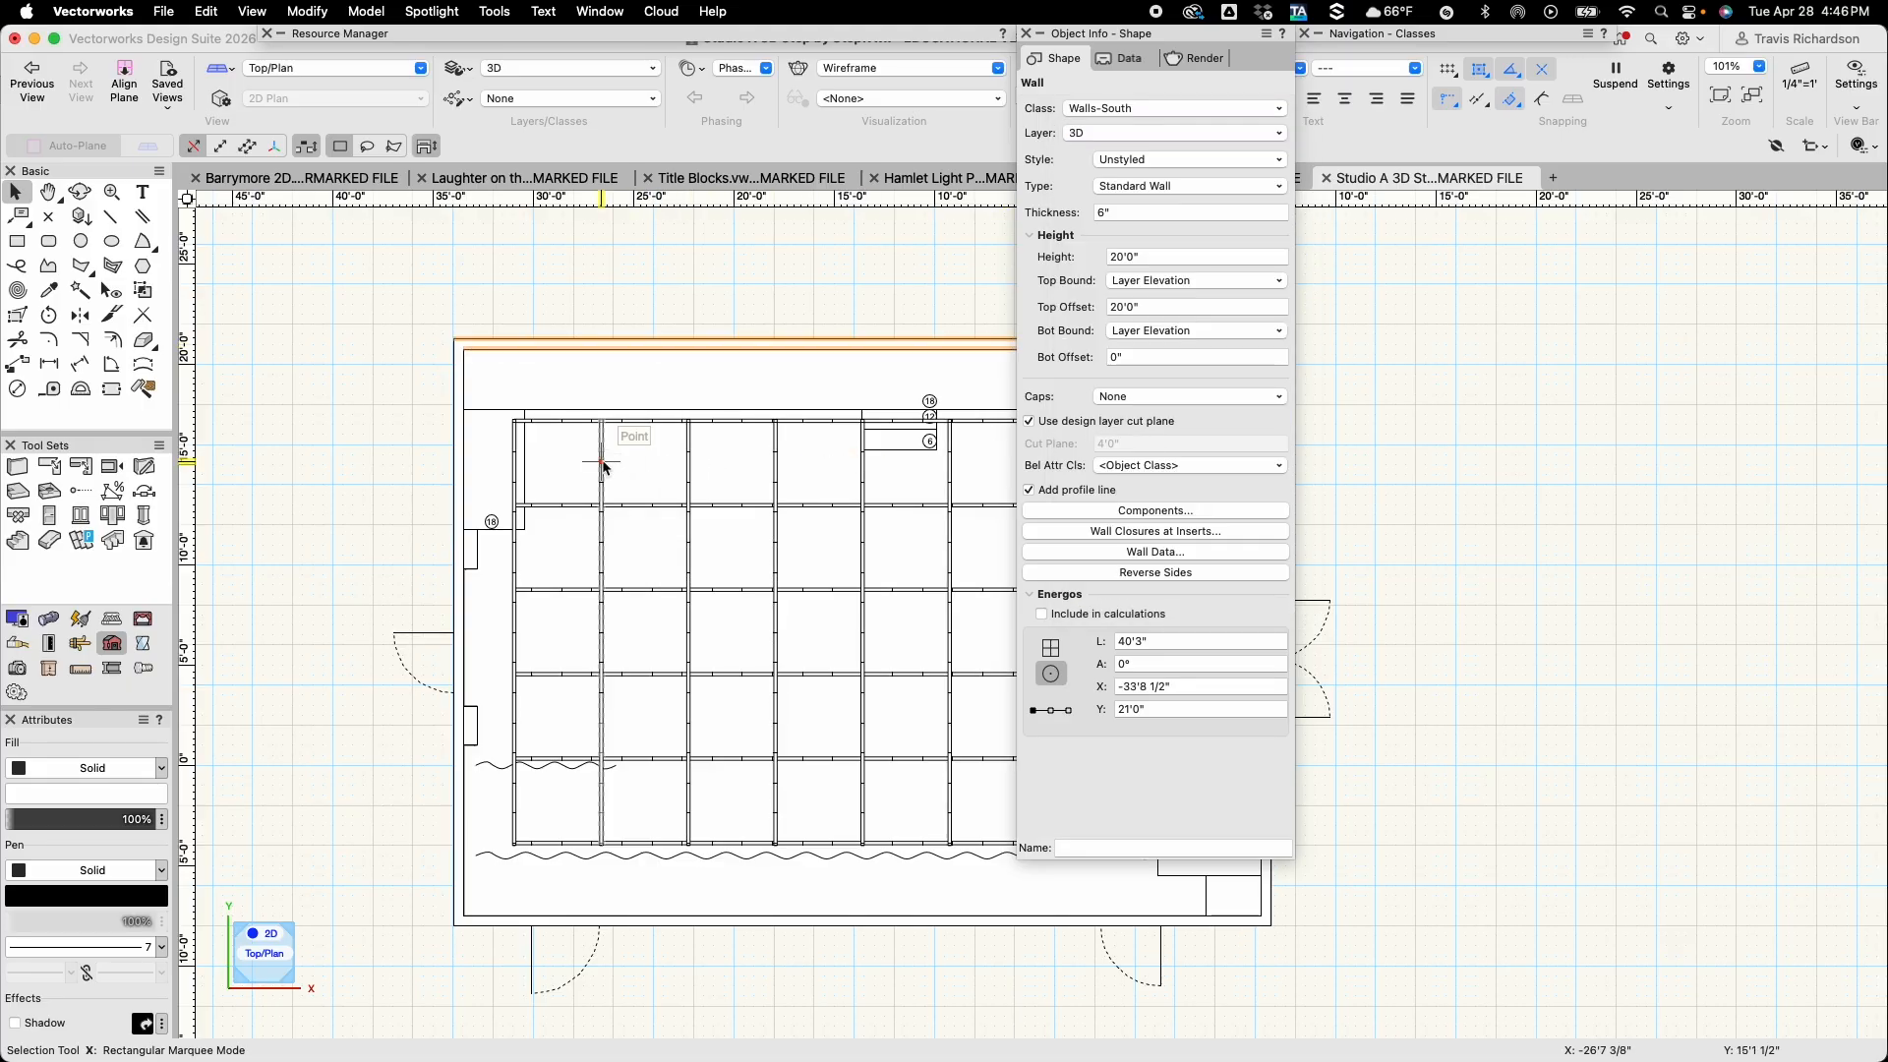
# Assign the wall on the plan's left side to the Walls-East class
pyautogui.click(462, 473)
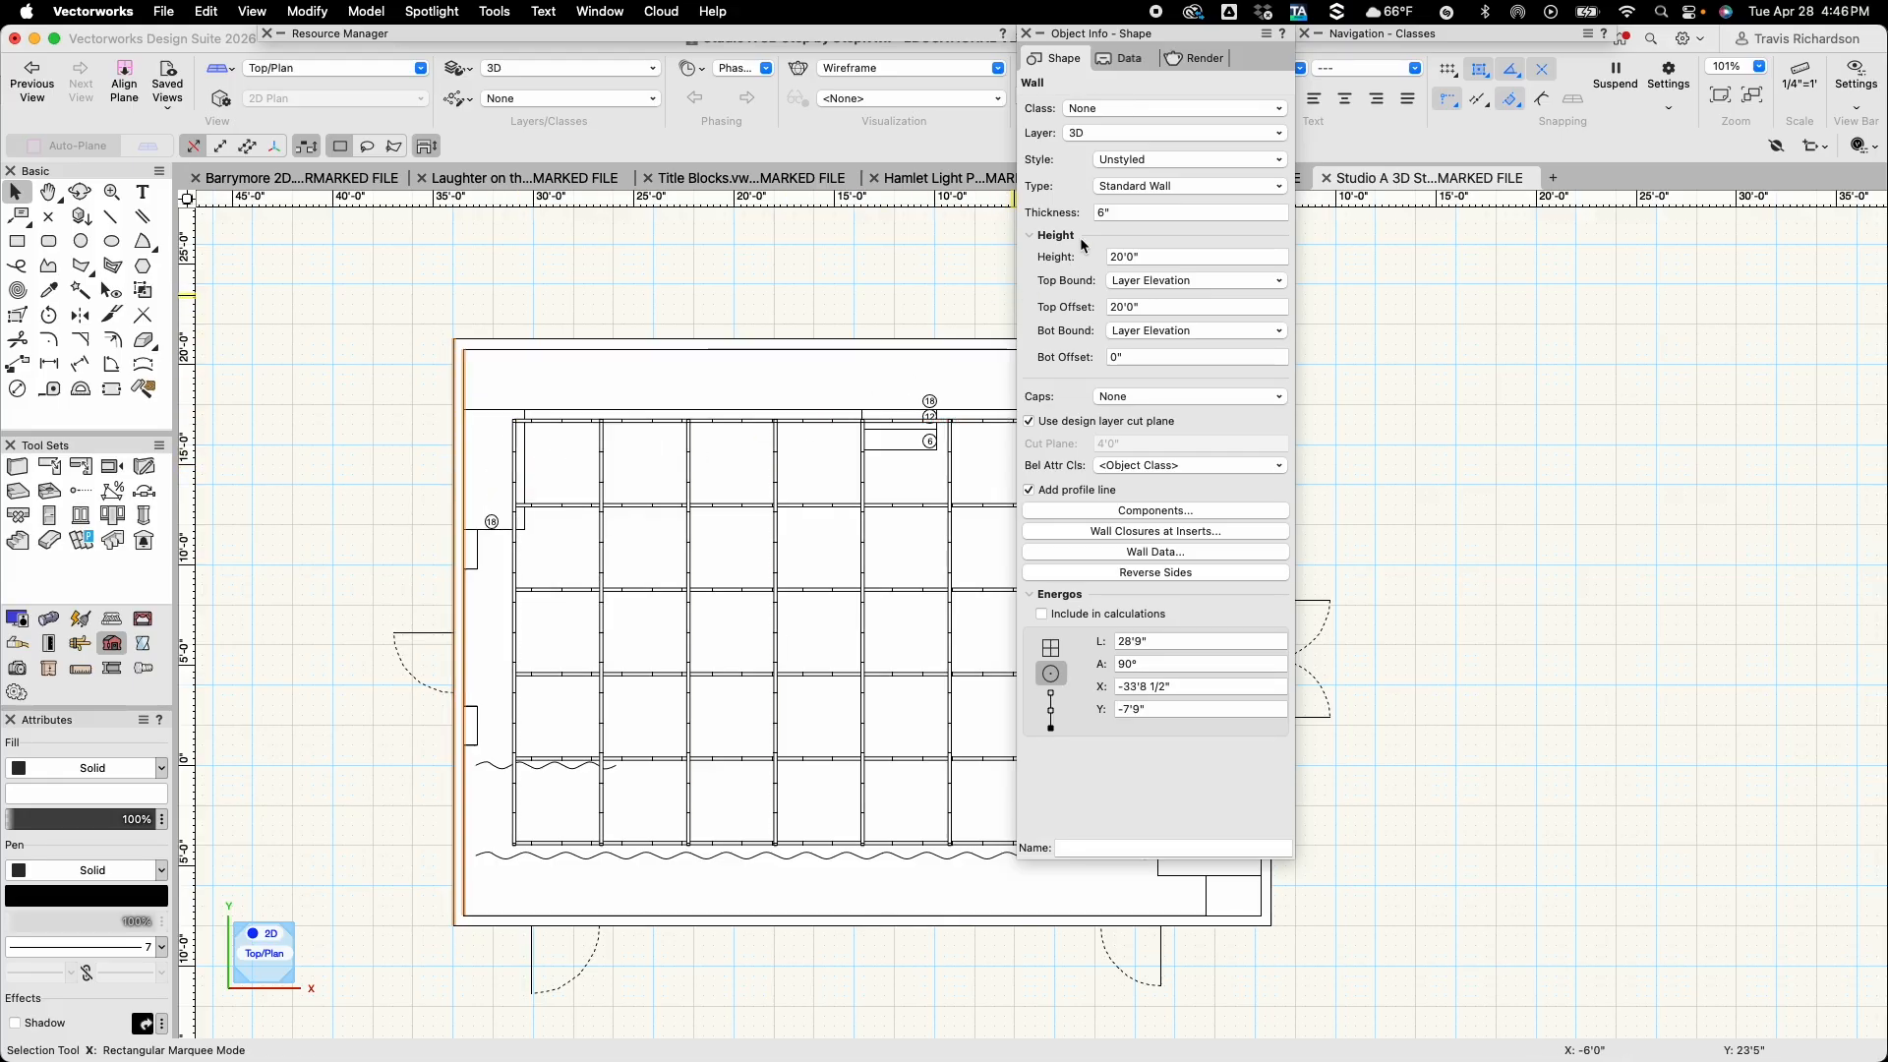
pyautogui.click(1141, 107)
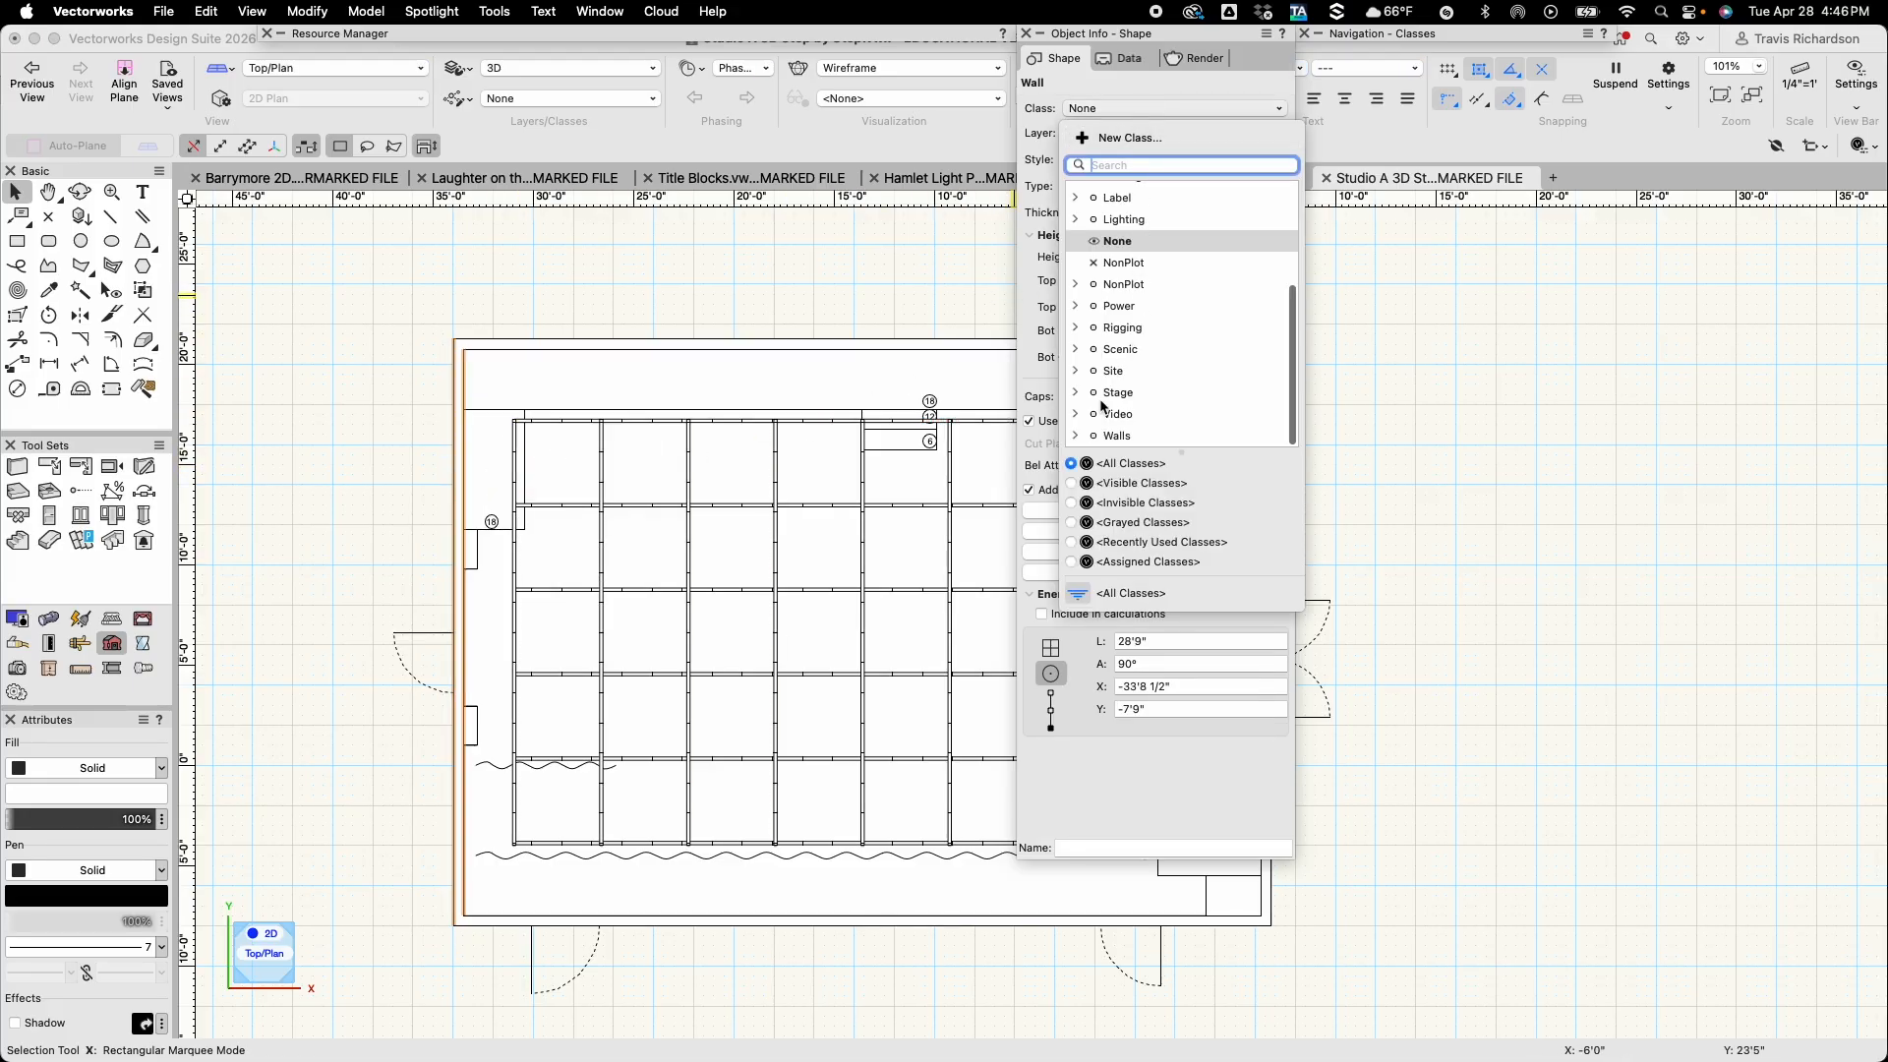
pyautogui.click(1080, 439)
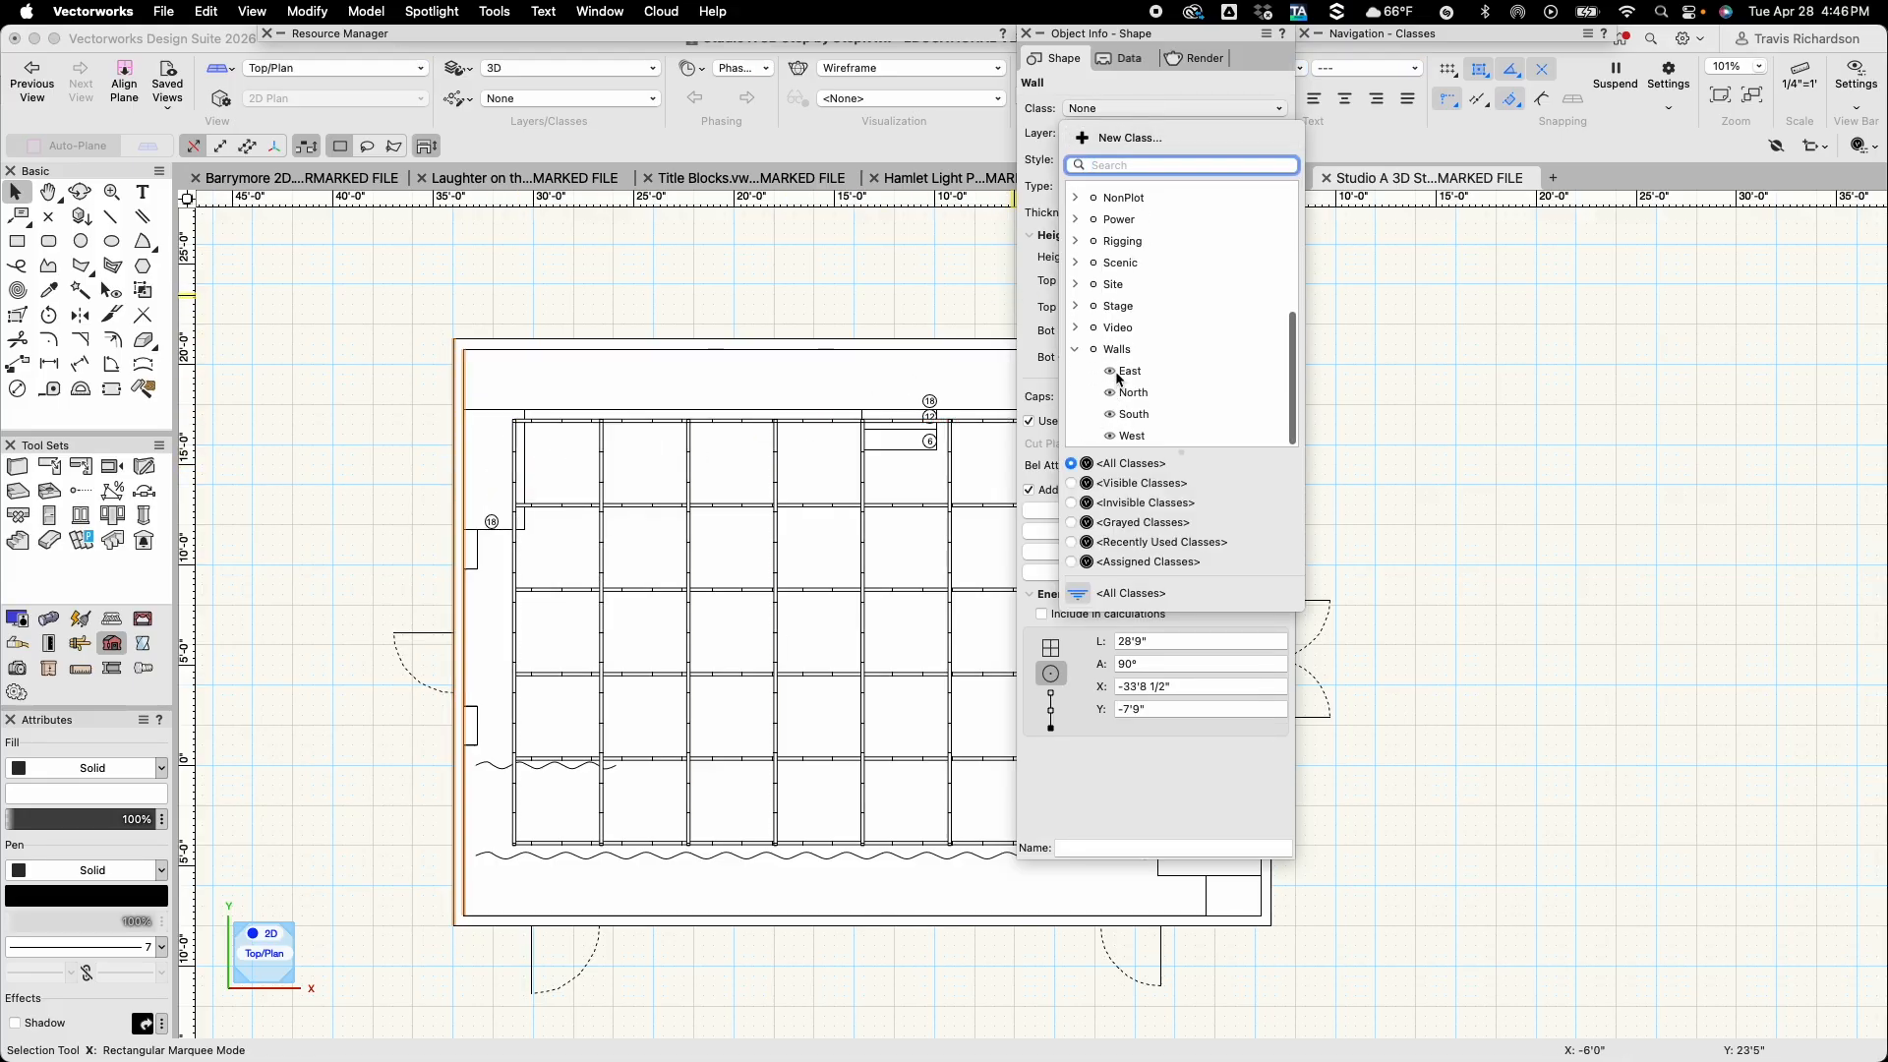
pyautogui.click(1121, 382)
# Assign the wall on the plan's right side to the Walls-West class and collapse the object properties
pyautogui.click(1265, 895)
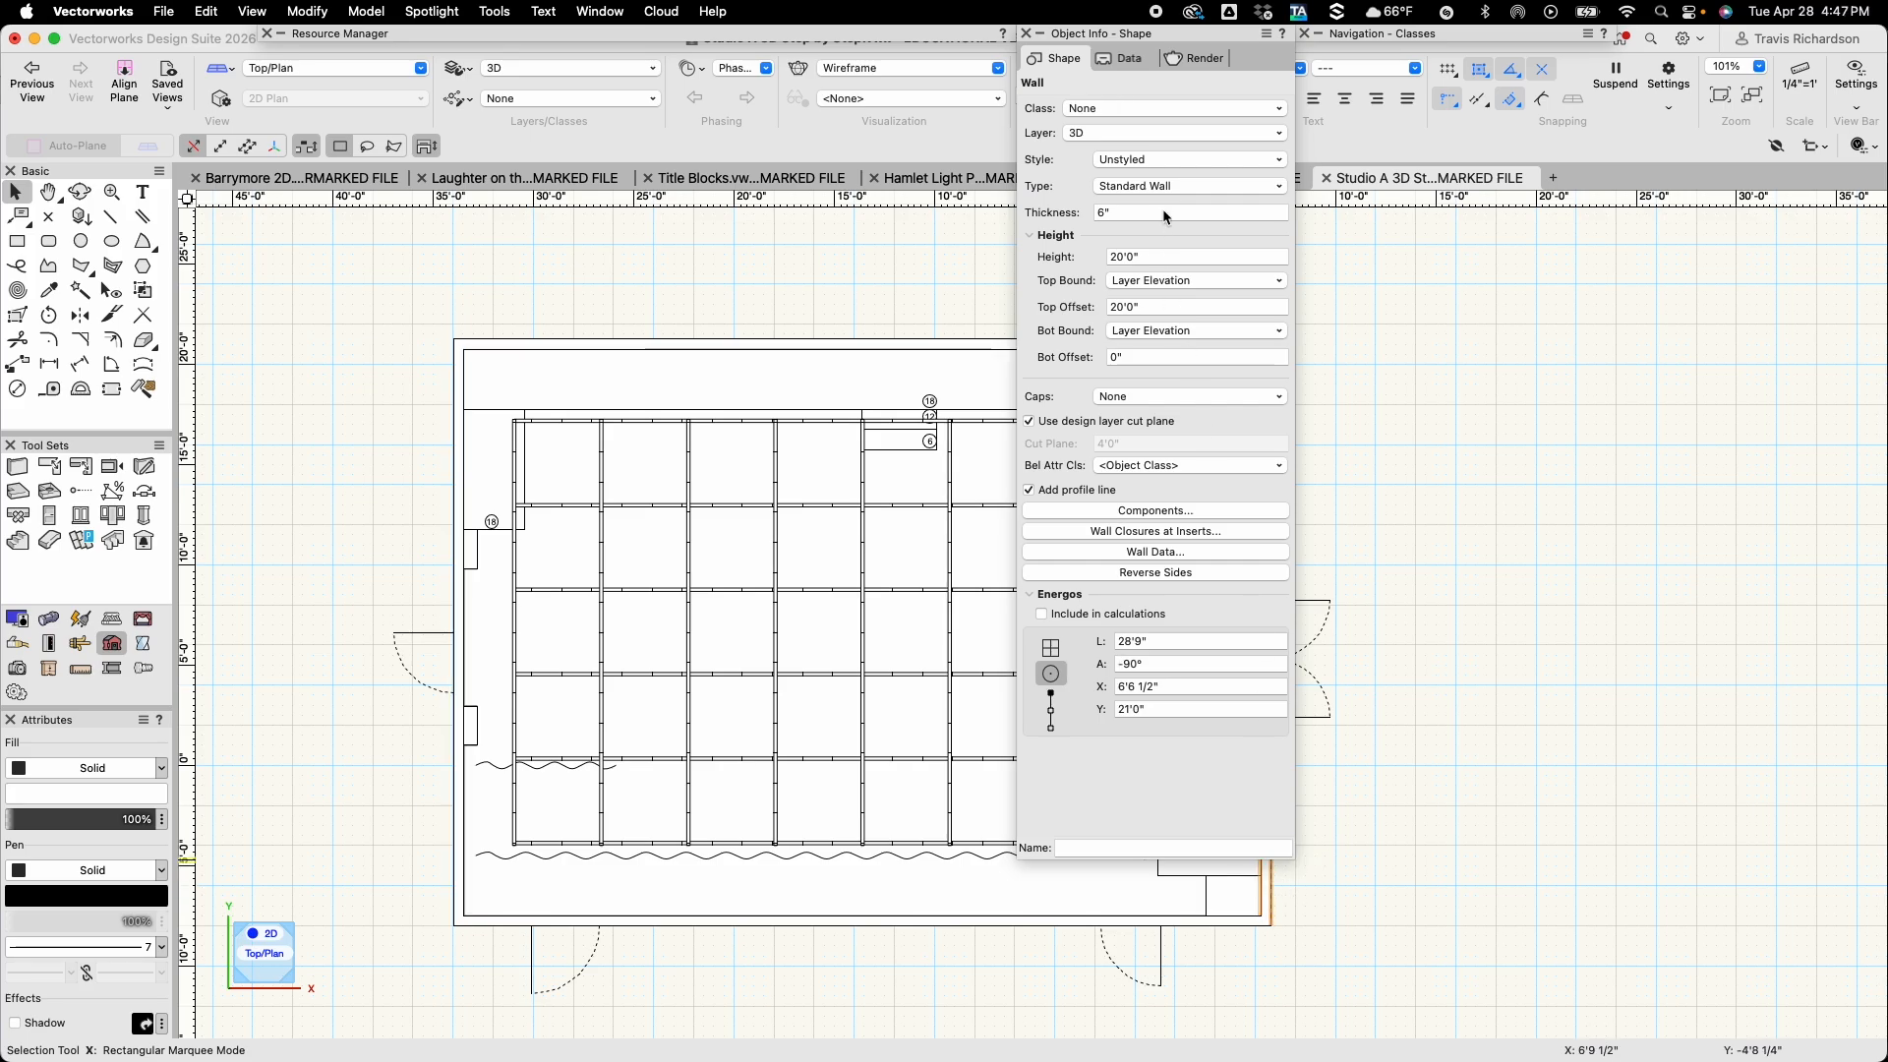
pyautogui.click(1123, 108)
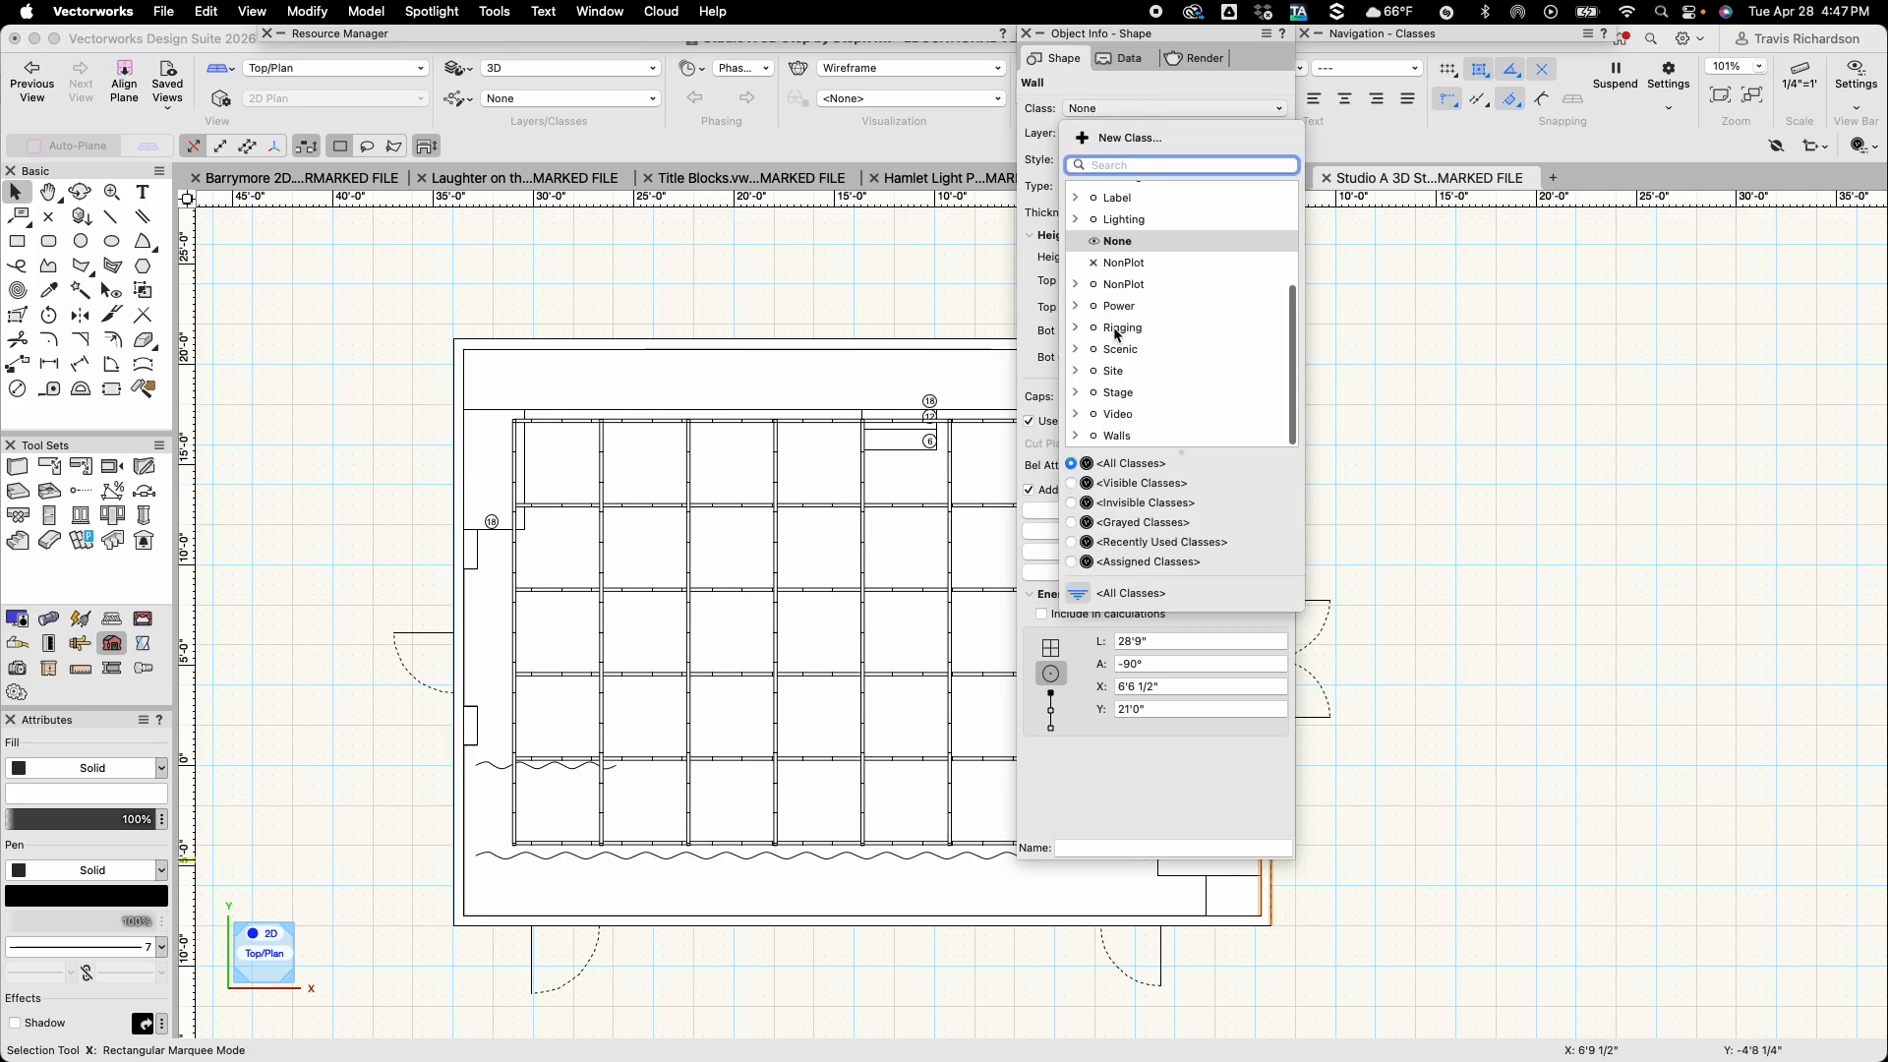
pyautogui.click(1078, 436)
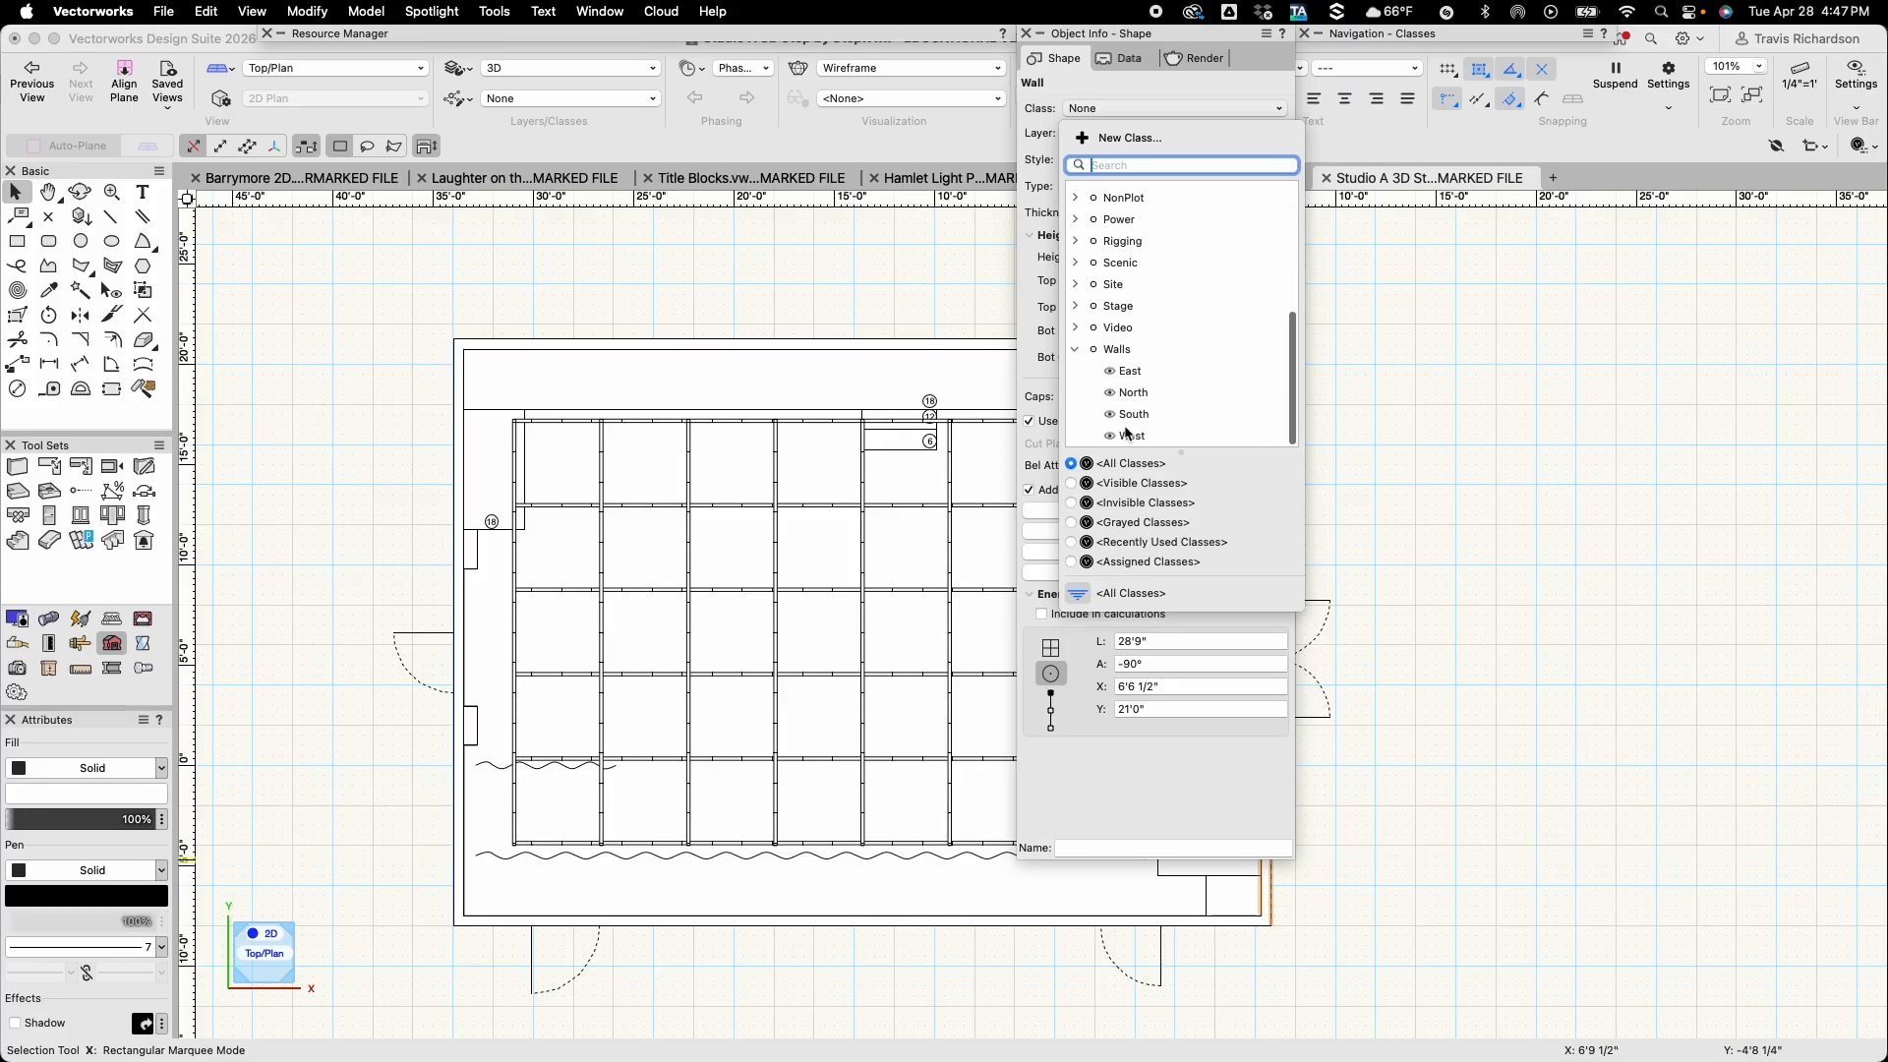
pyautogui.click(1129, 435)
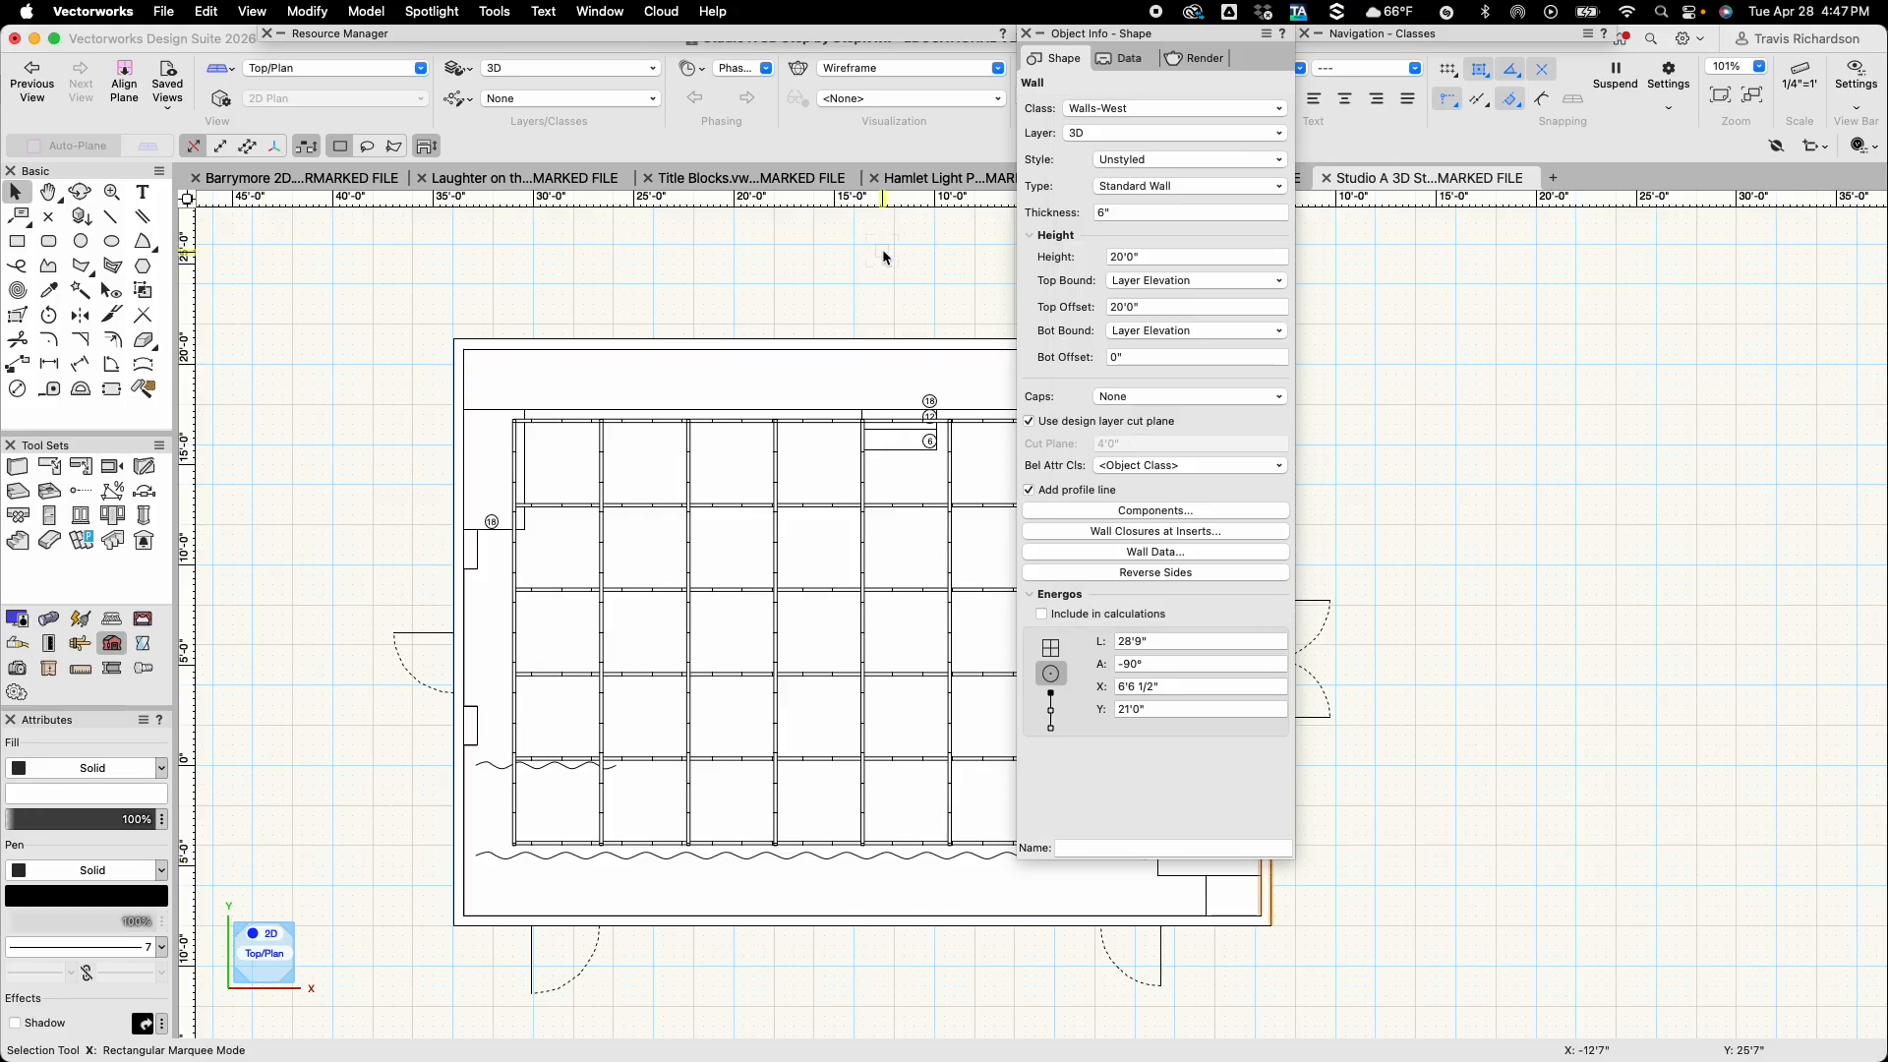
pyautogui.click(1041, 35)
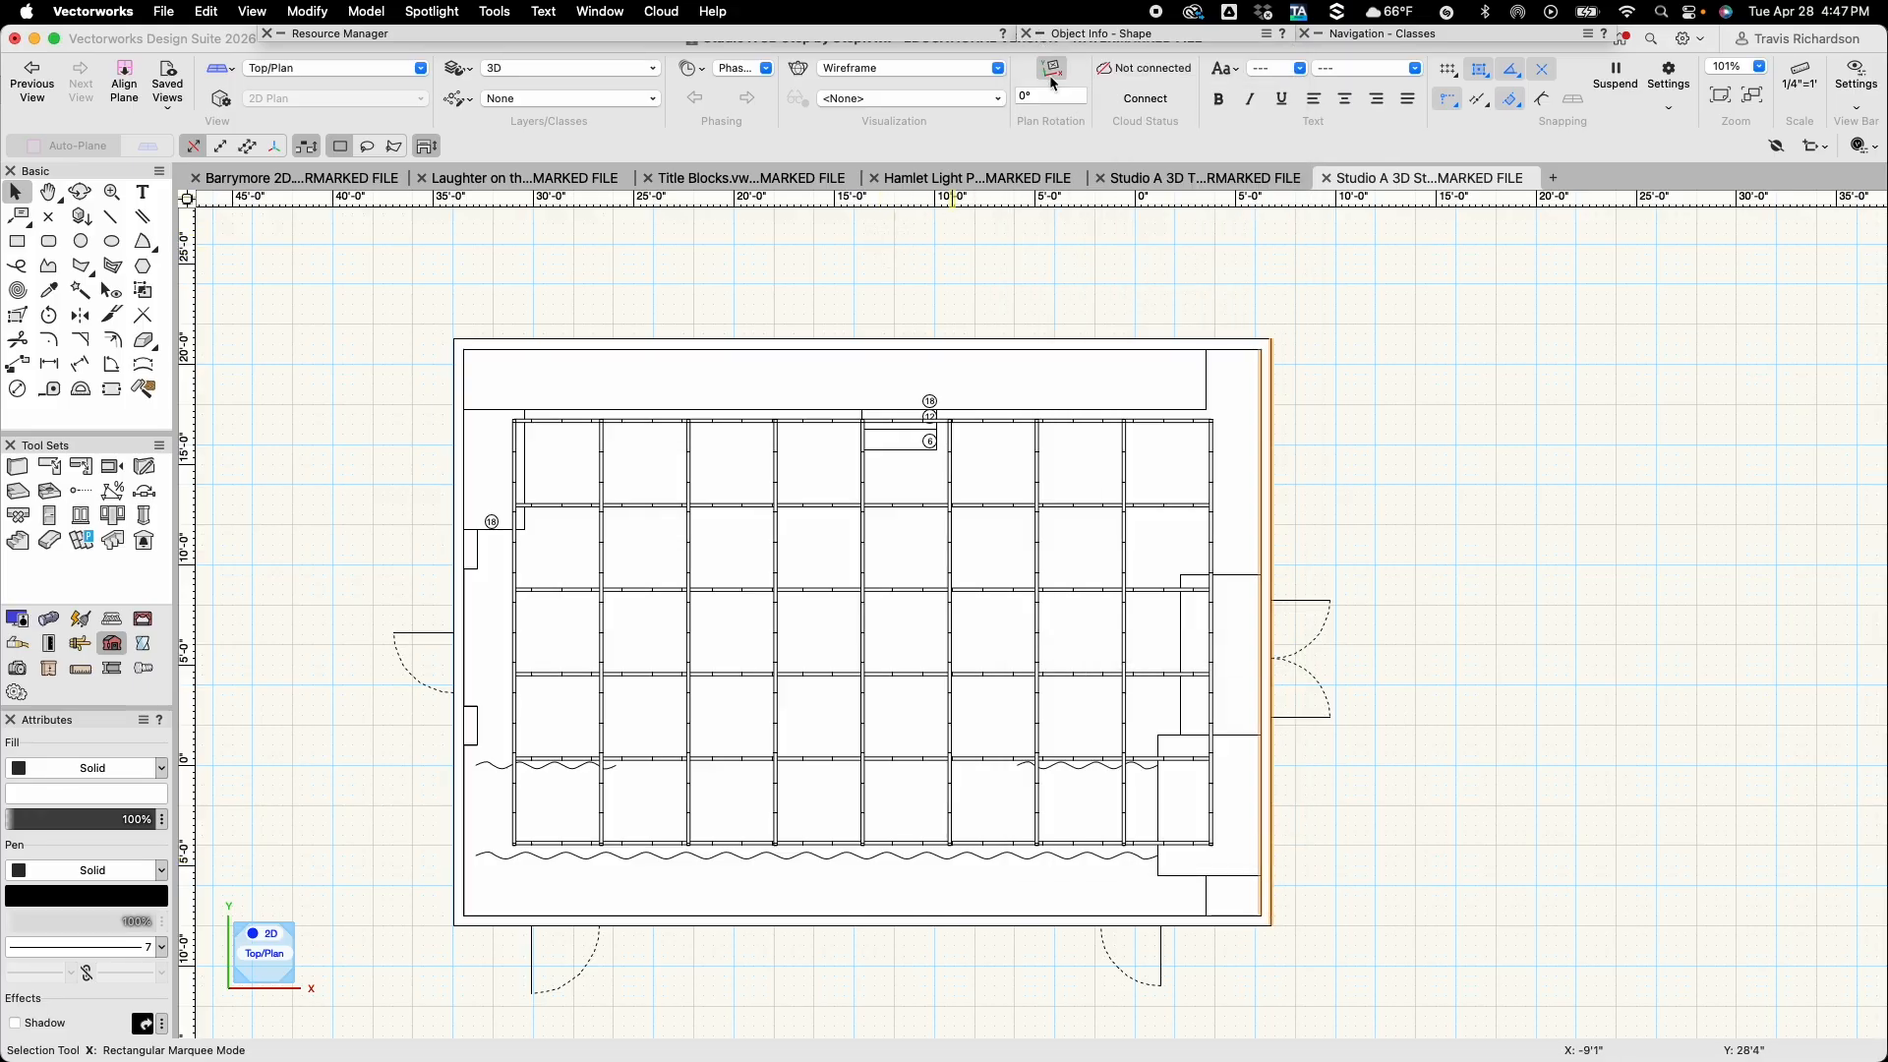
# Apply Default Instrument Texture RT from Studio A 3D Step by Step.vwx to every texture part, Overall through Holes, of all the room's walls
pyautogui.click(1353, 484)
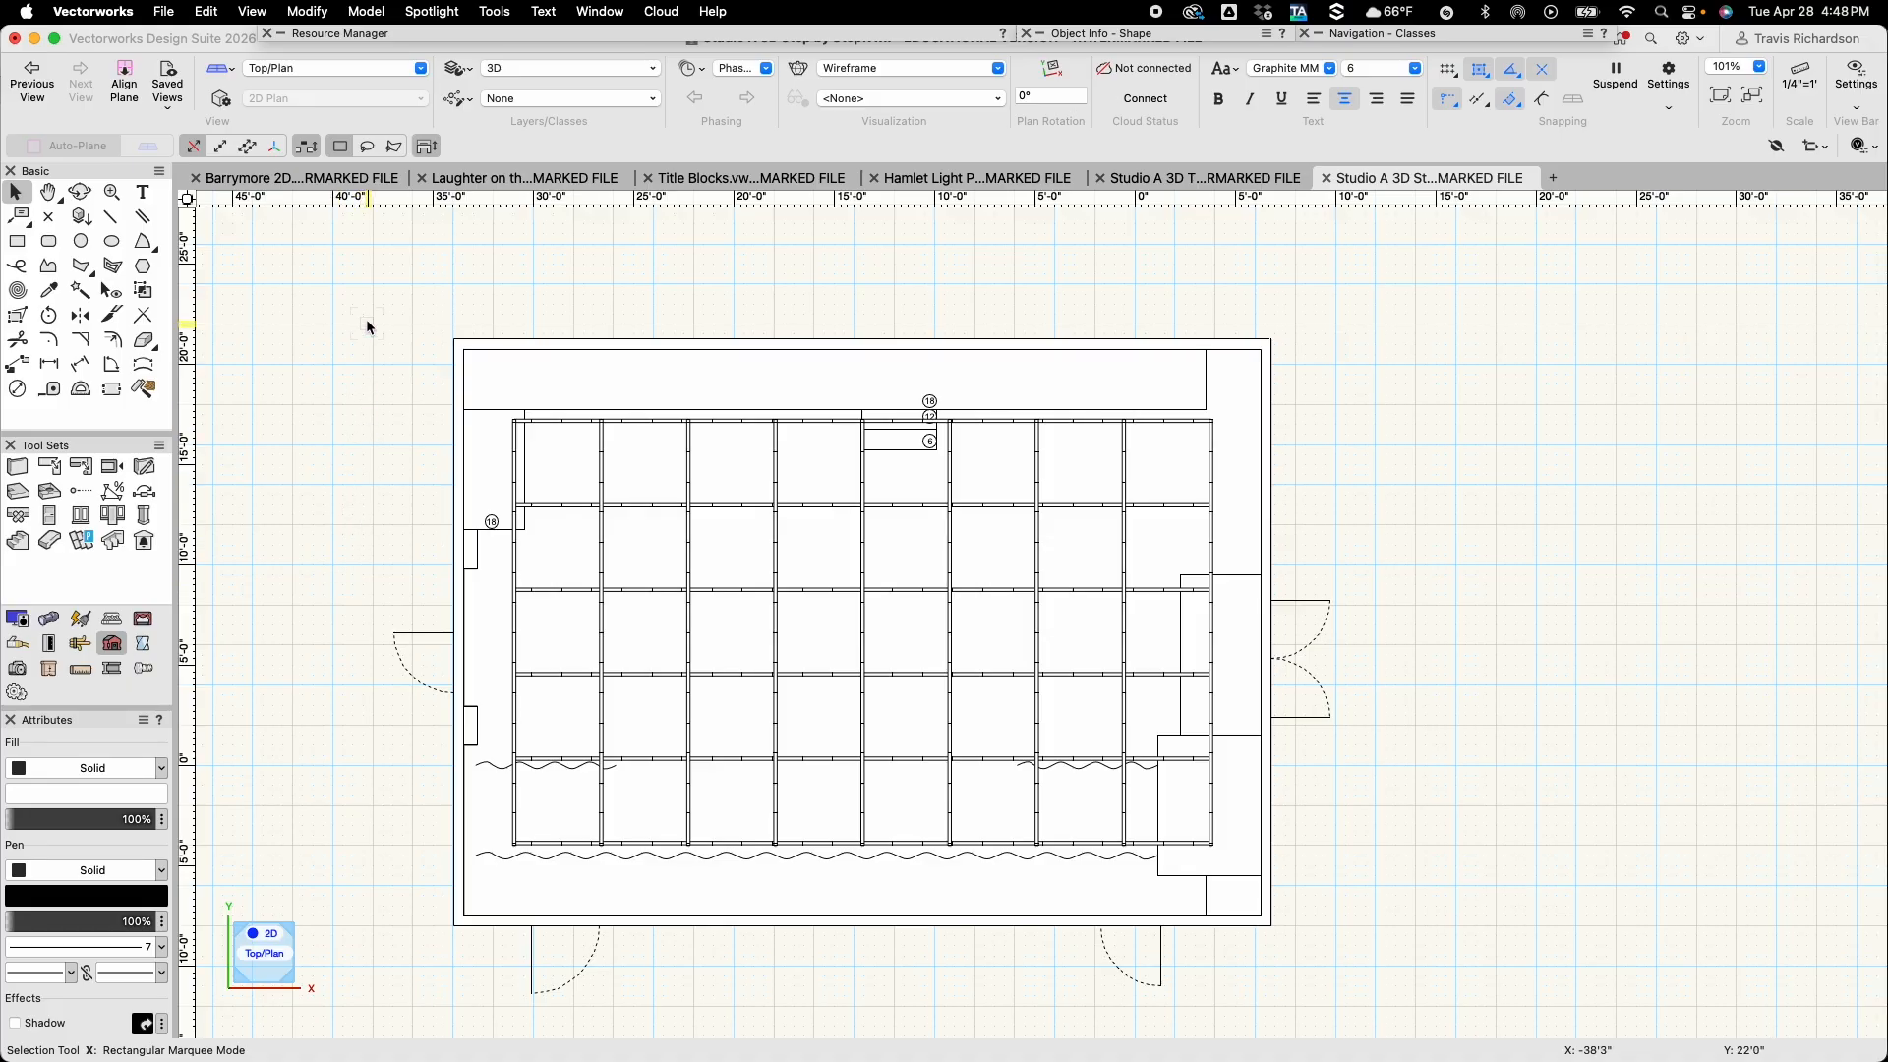
pyautogui.moveTo(373, 301); pyautogui.dragTo(1396, 966)
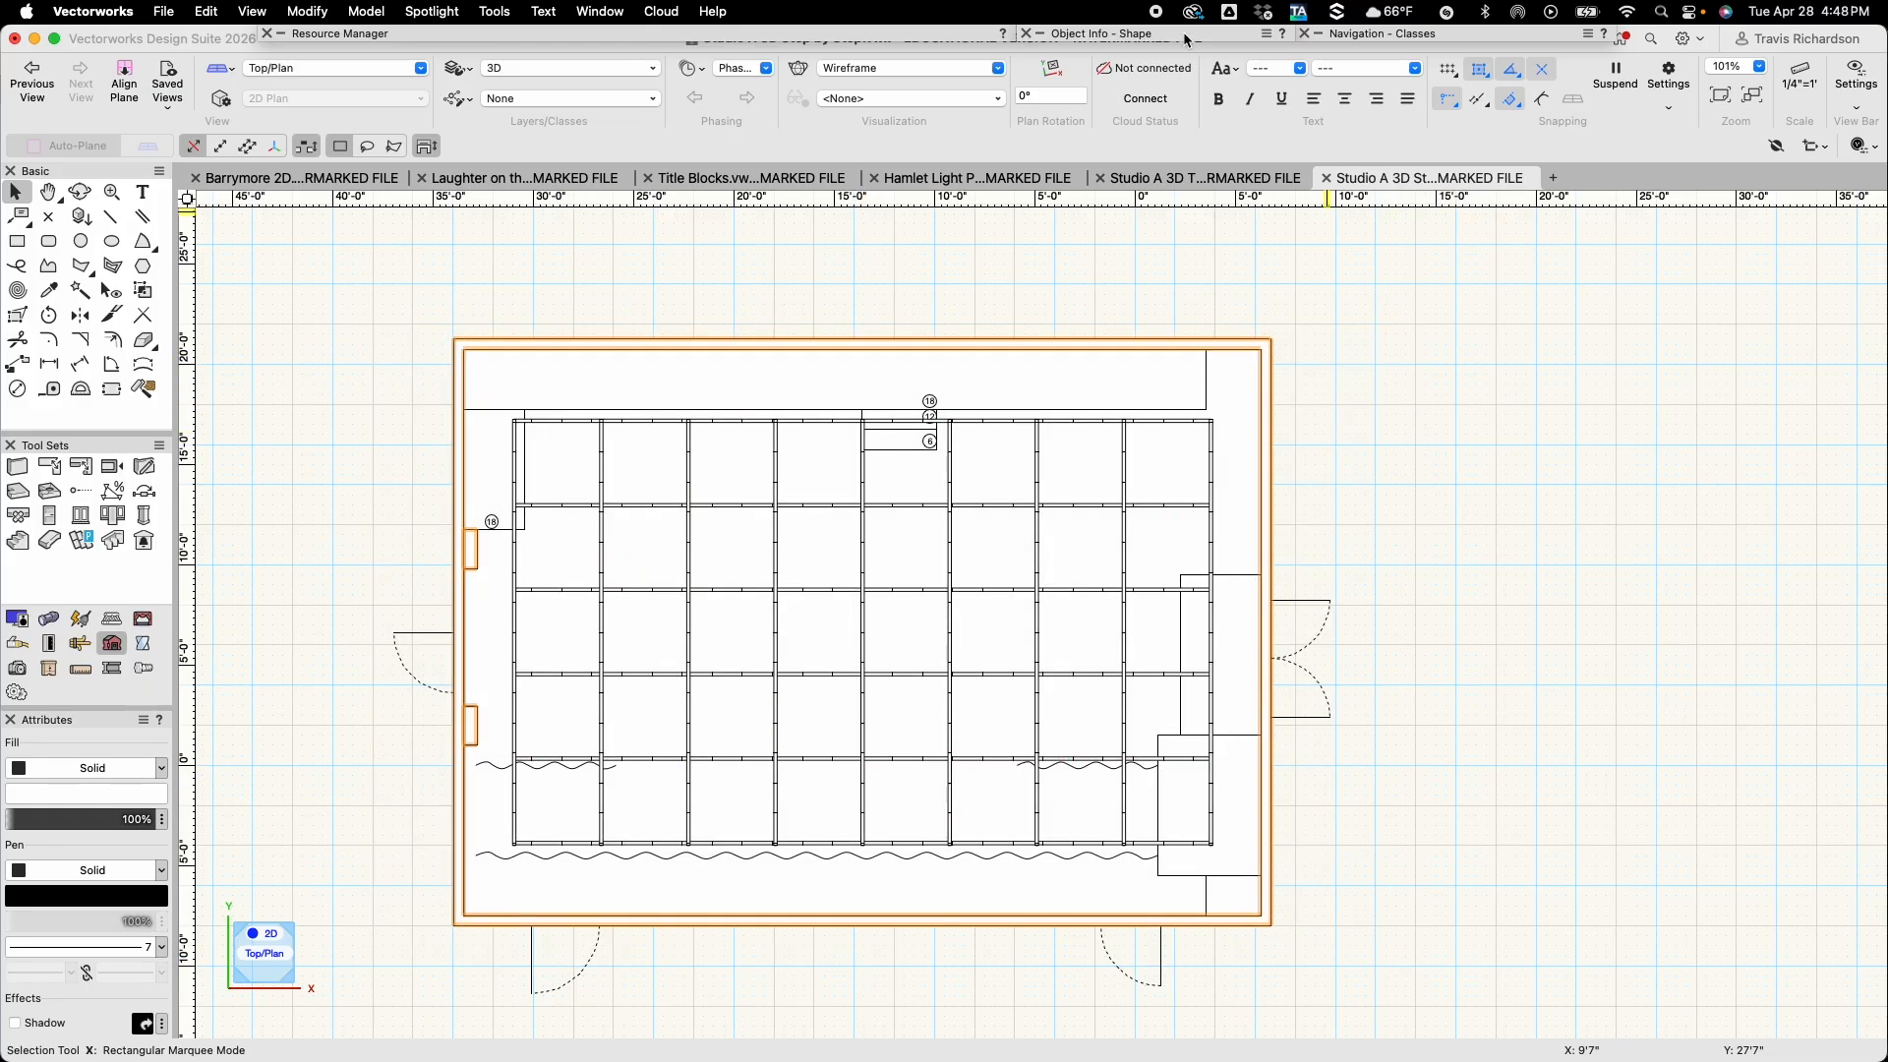
pyautogui.click(1153, 37)
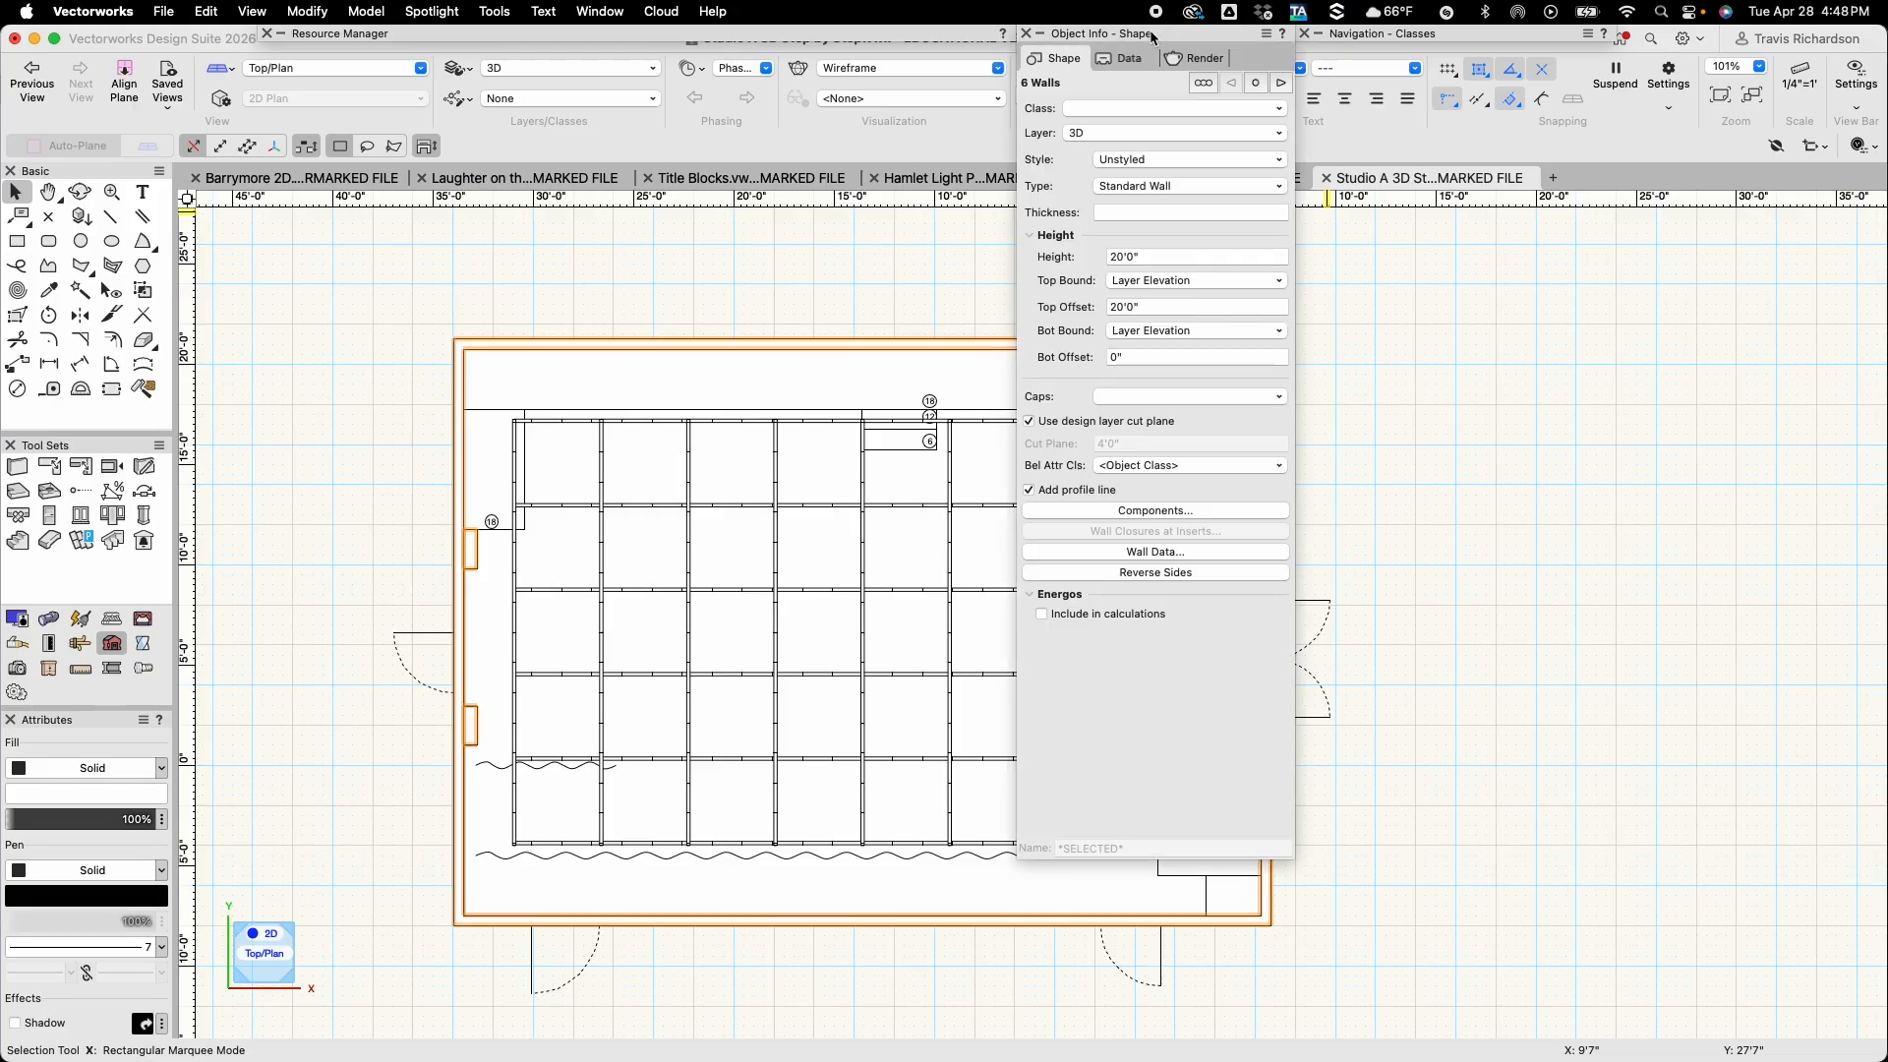
pyautogui.click(1194, 59)
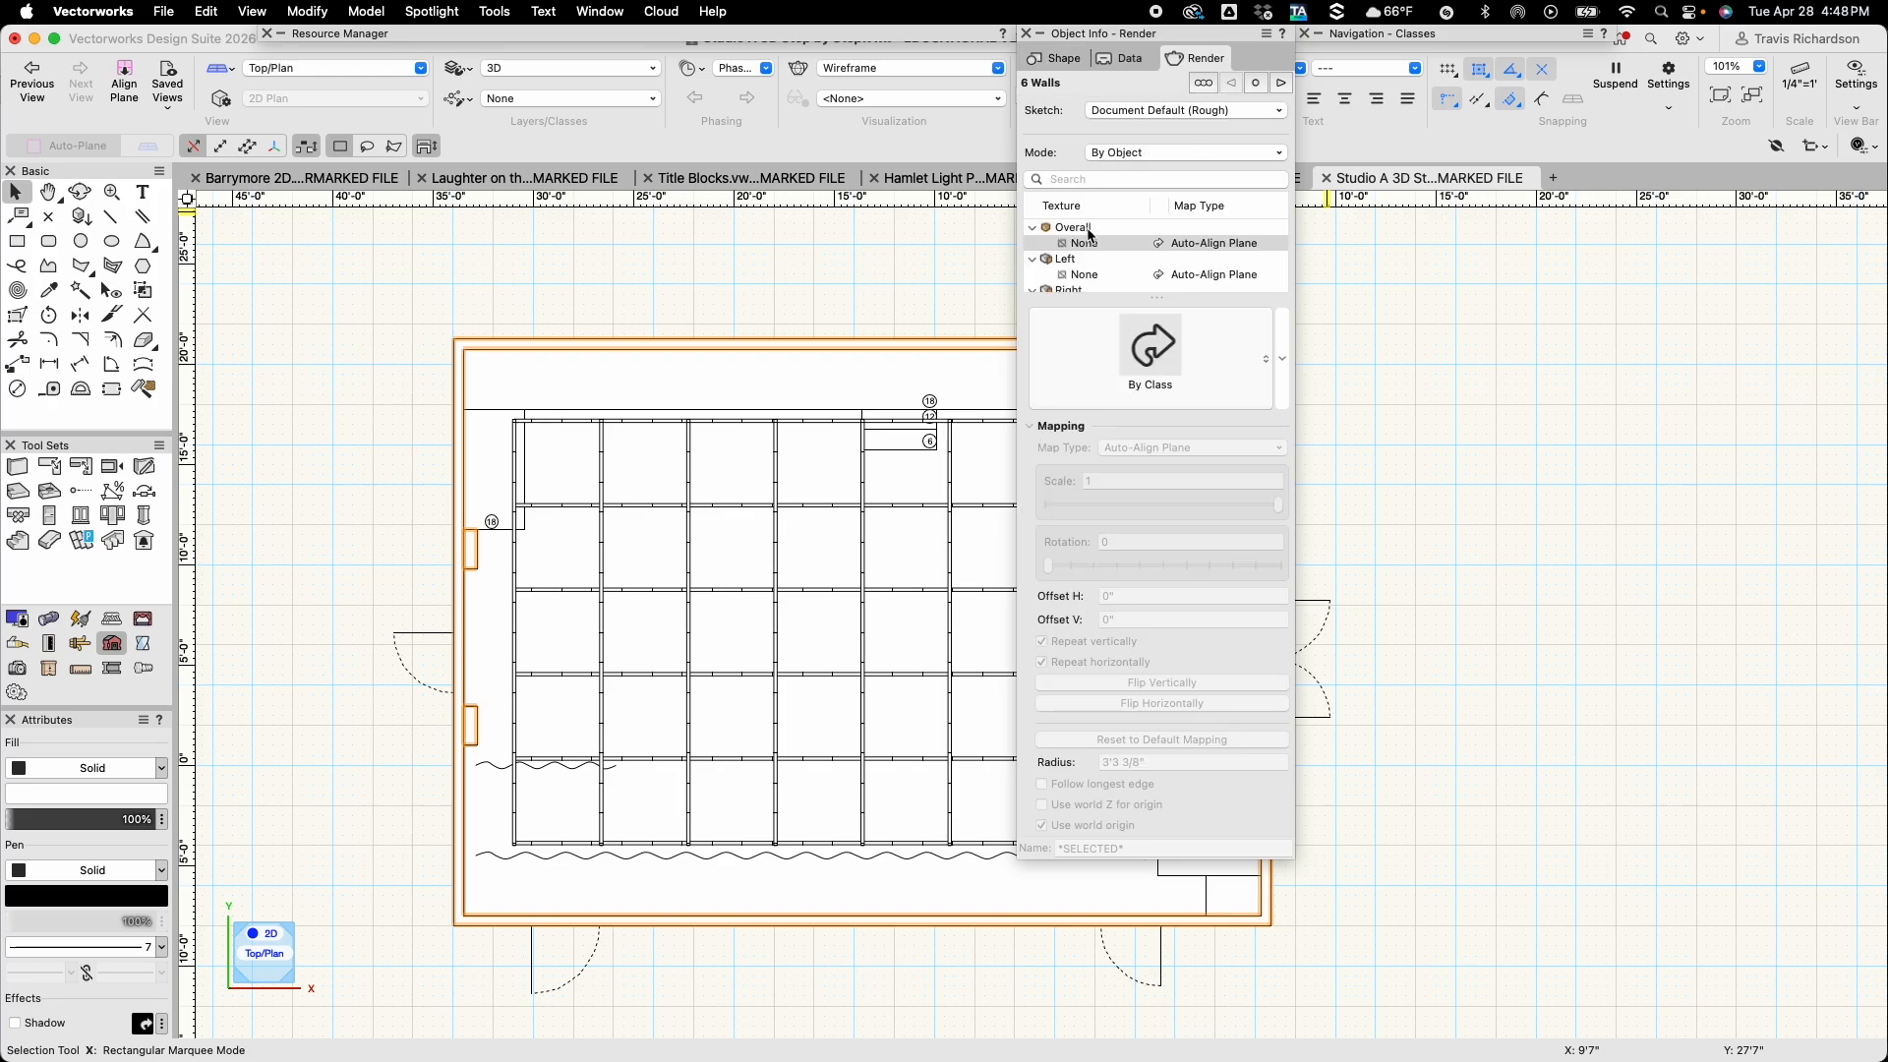
pyautogui.moveTo(1156, 297); pyautogui.dragTo(1160, 356)
pyautogui.scroll(-2, 1141, 295)
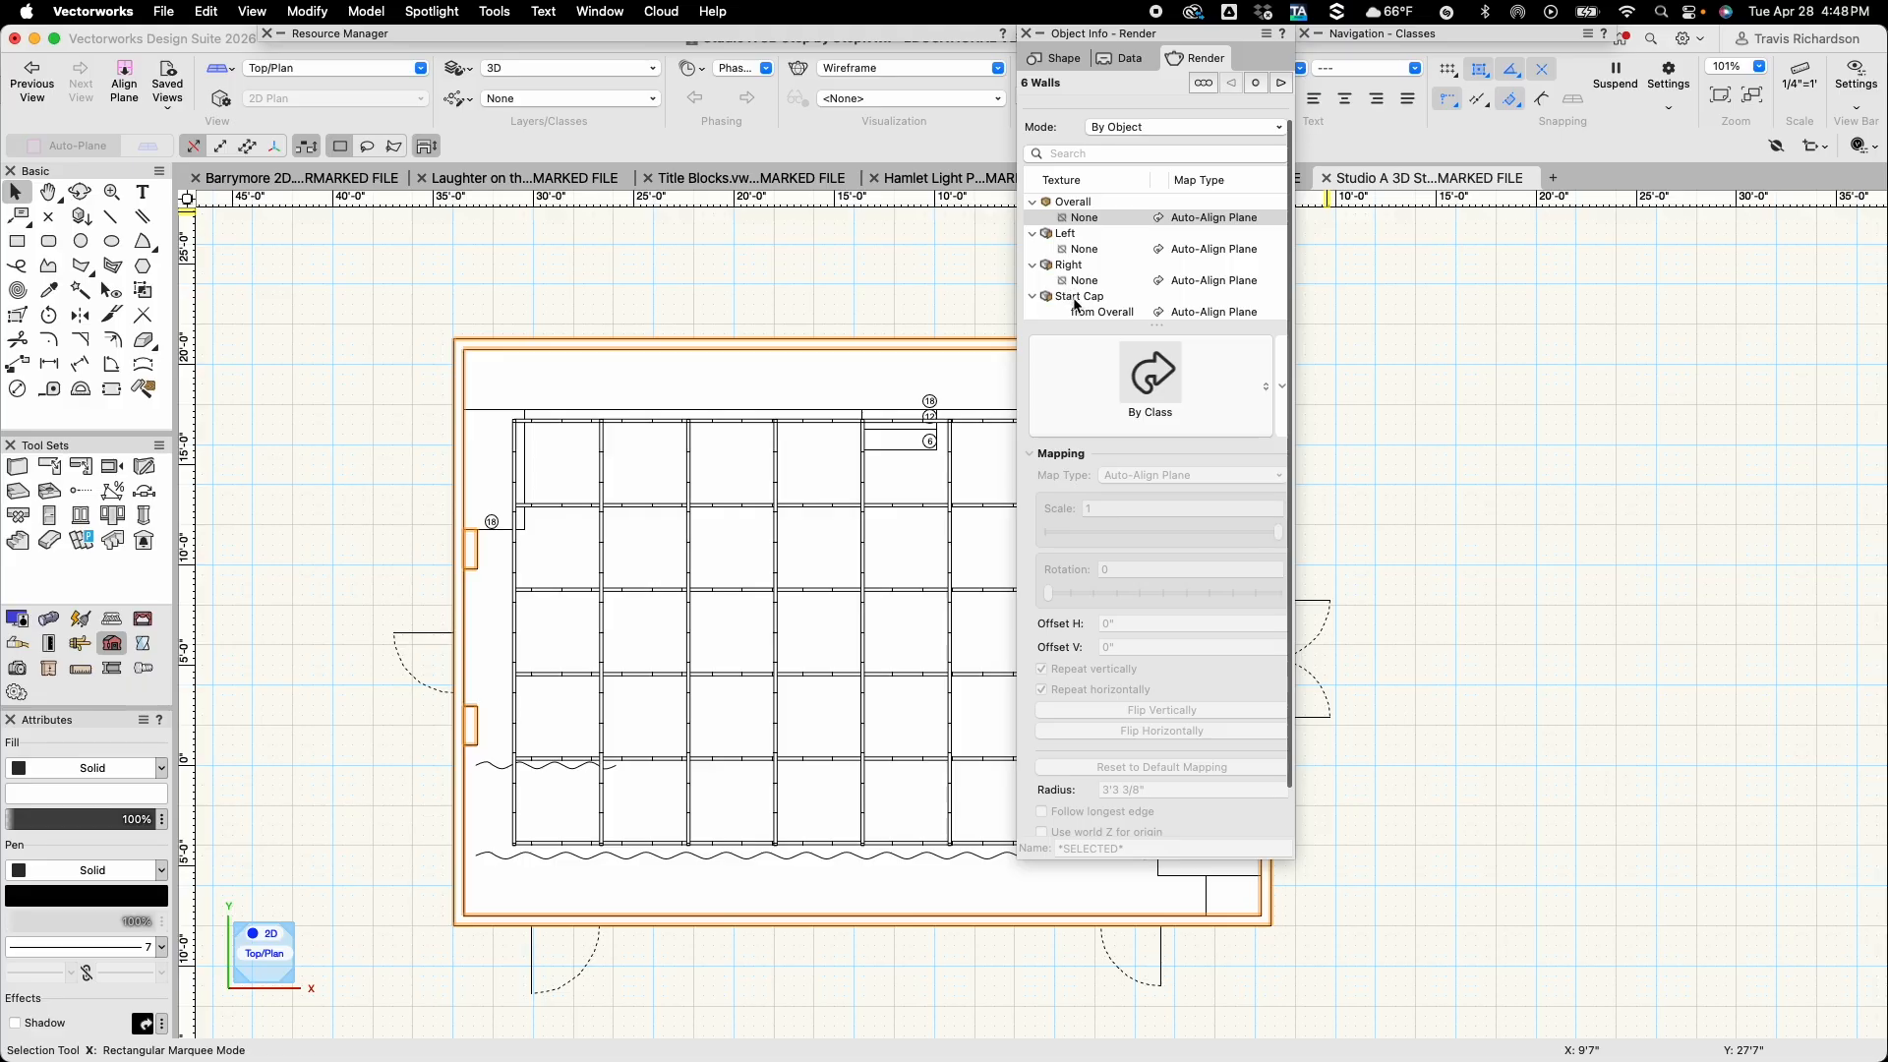
pyautogui.click(1072, 204)
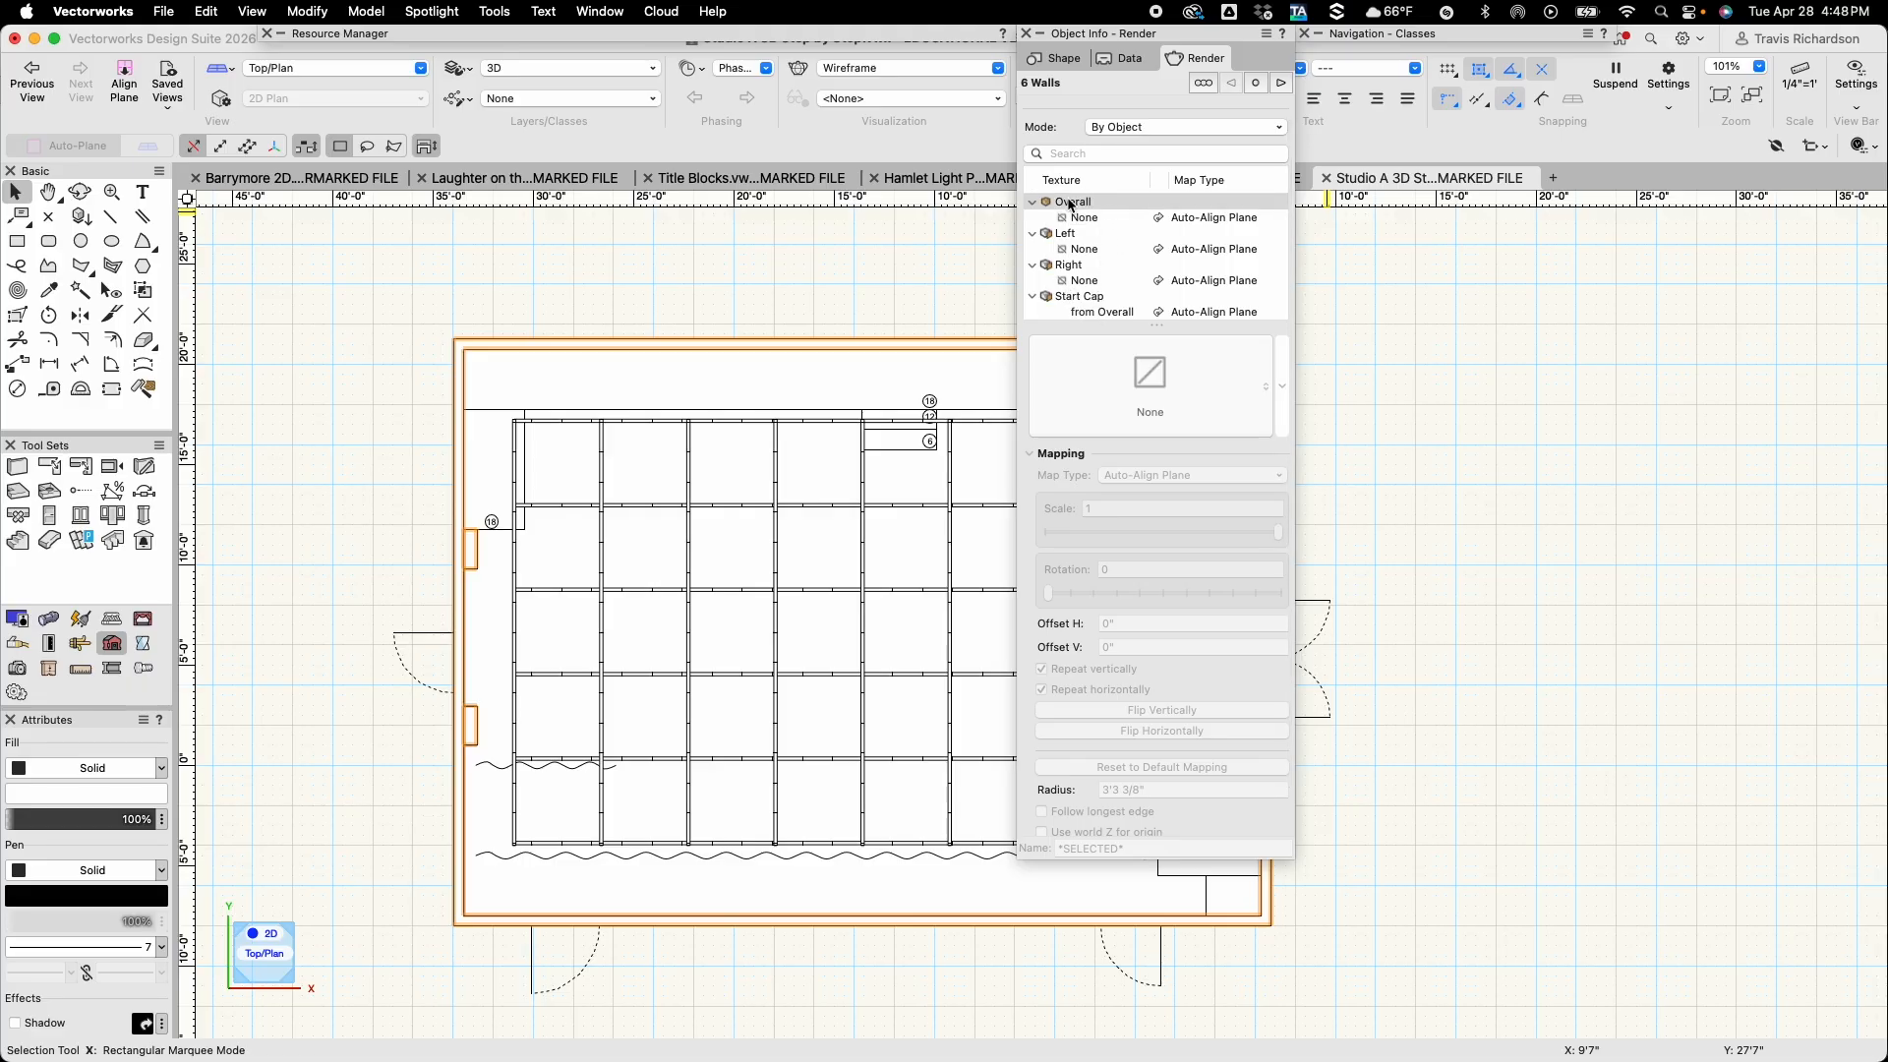
pyautogui.scroll(-5, 1094, 217)
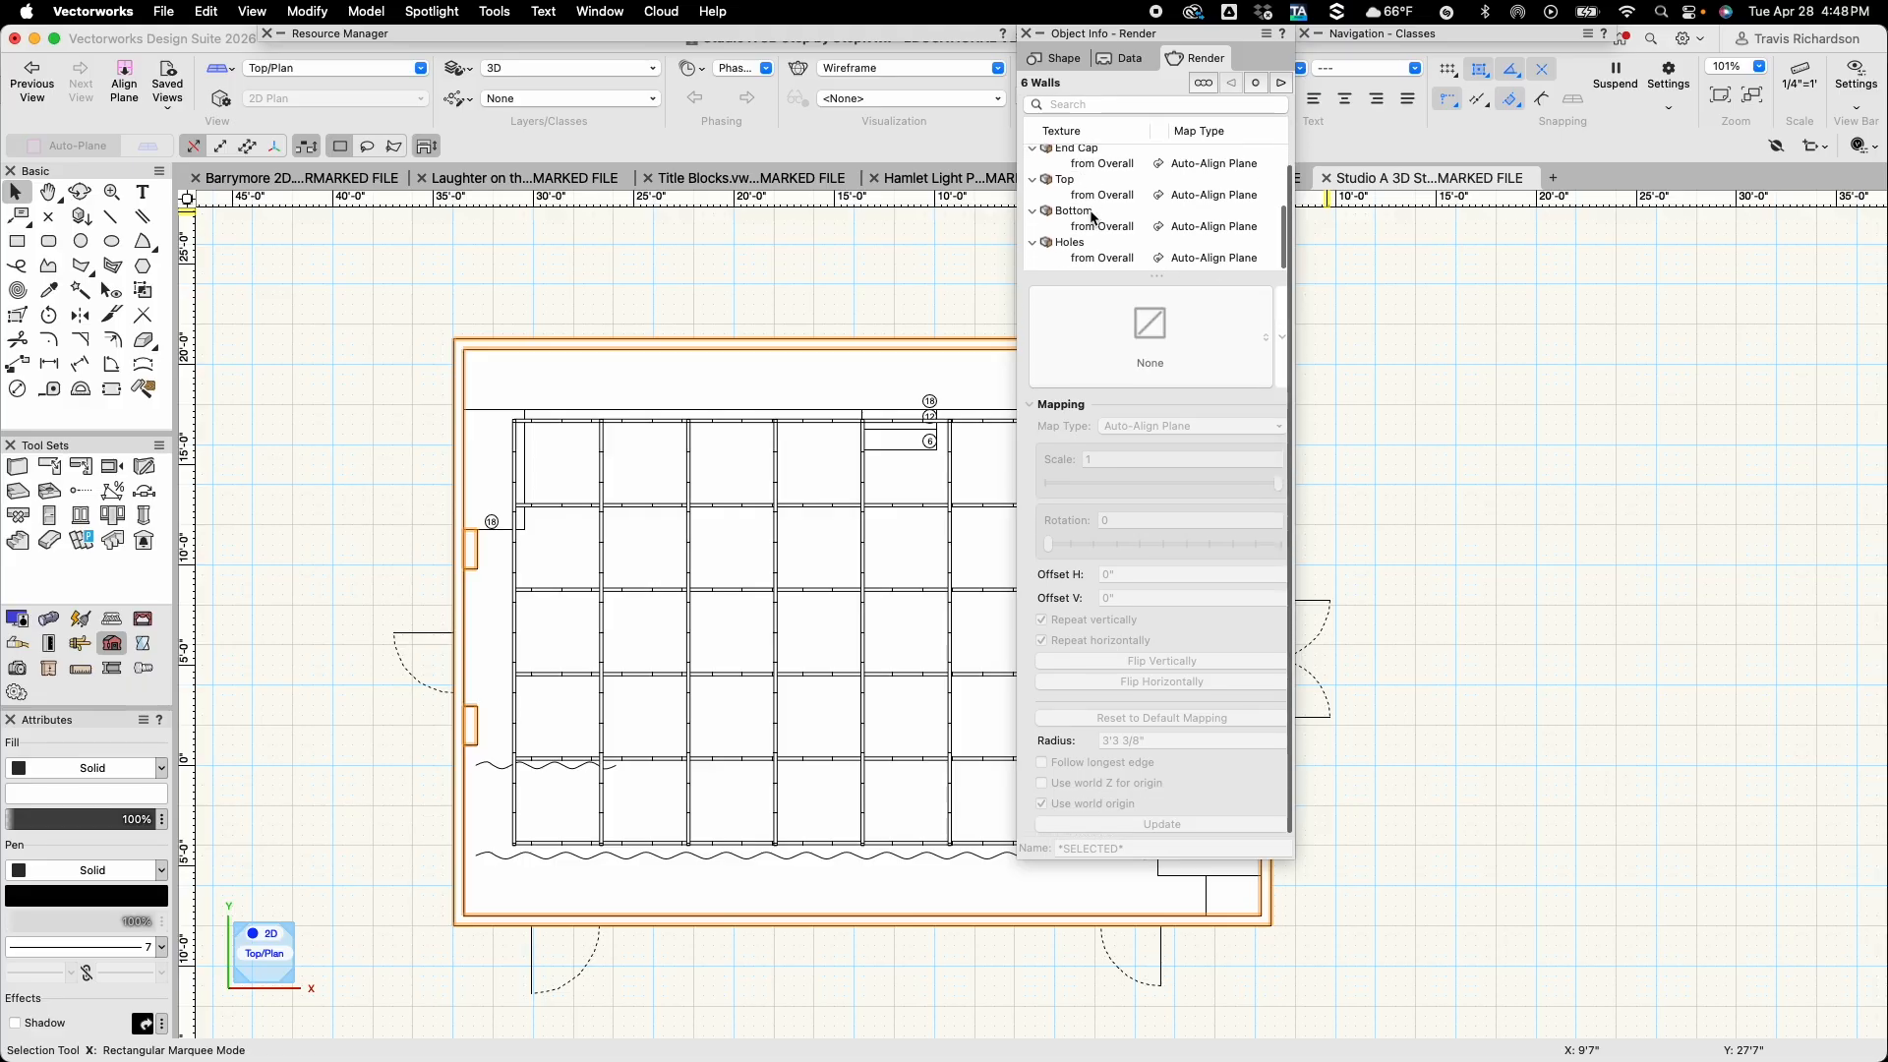
pyautogui.click(1109, 265)
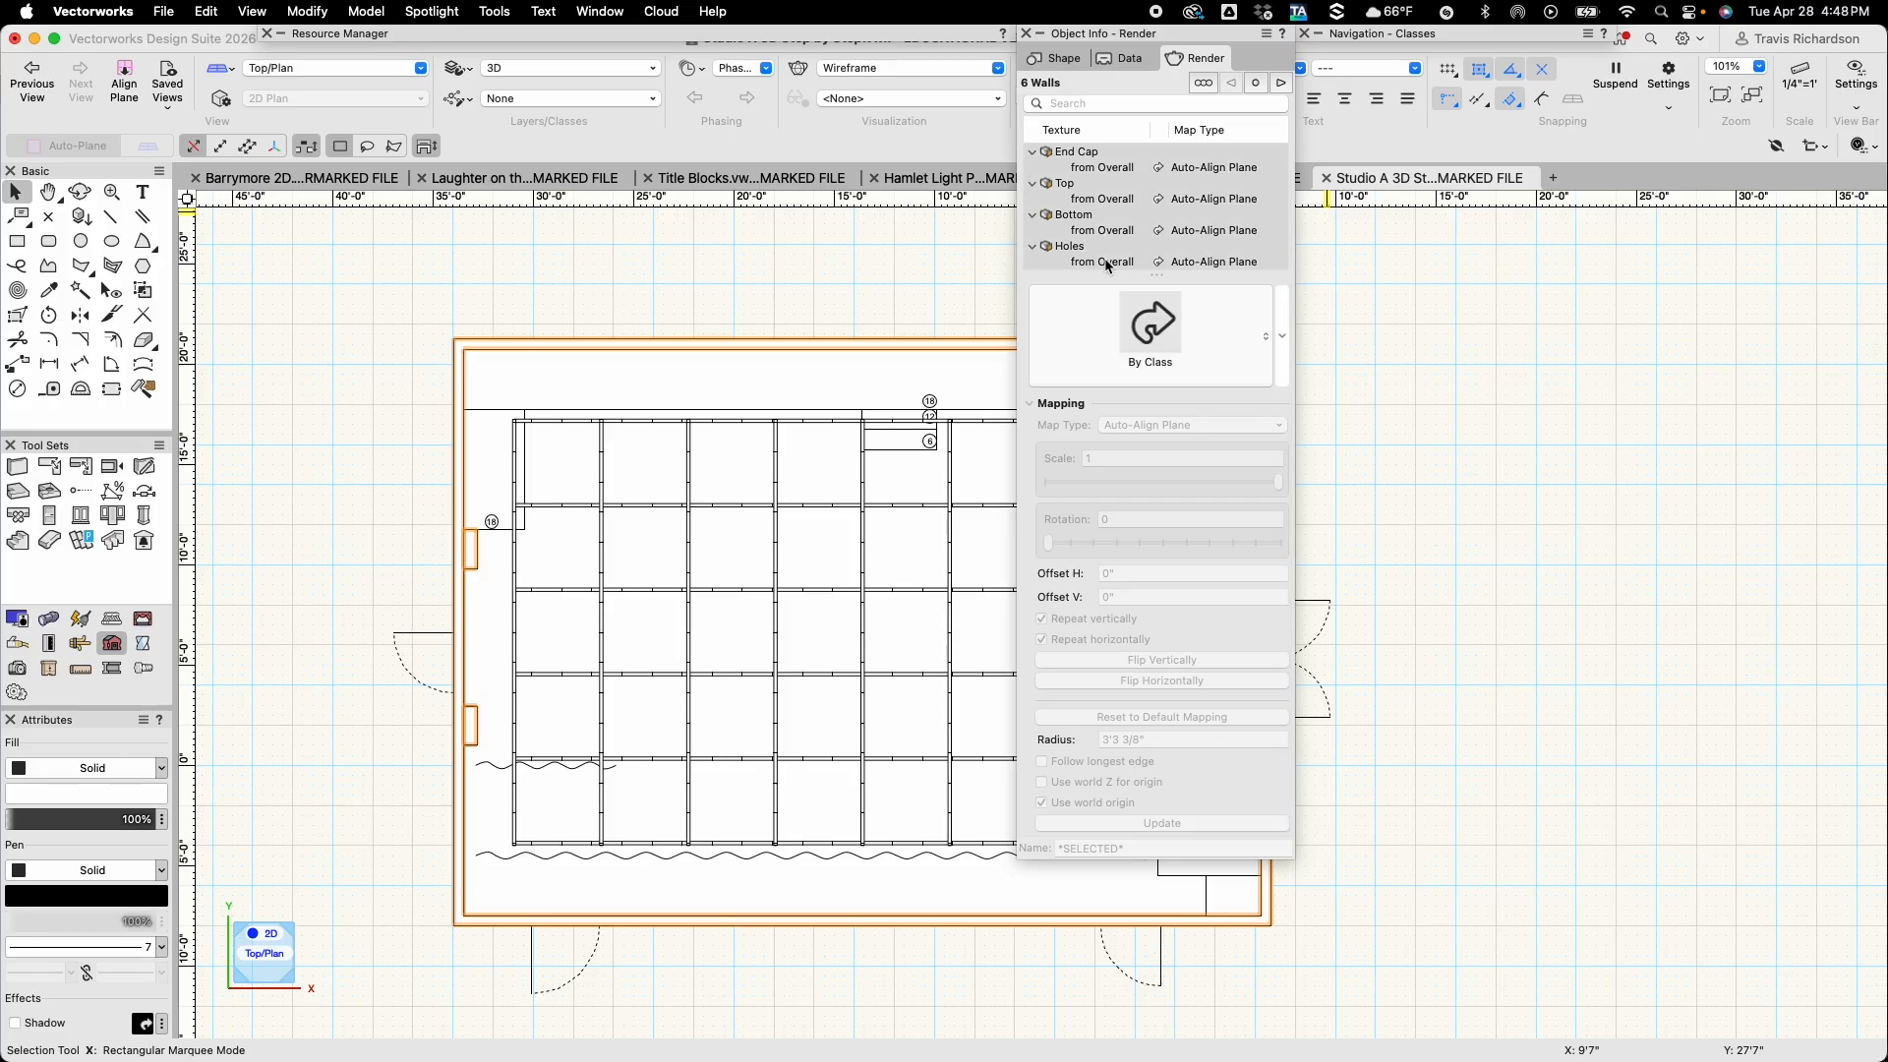
pyautogui.scroll(3, 1106, 218)
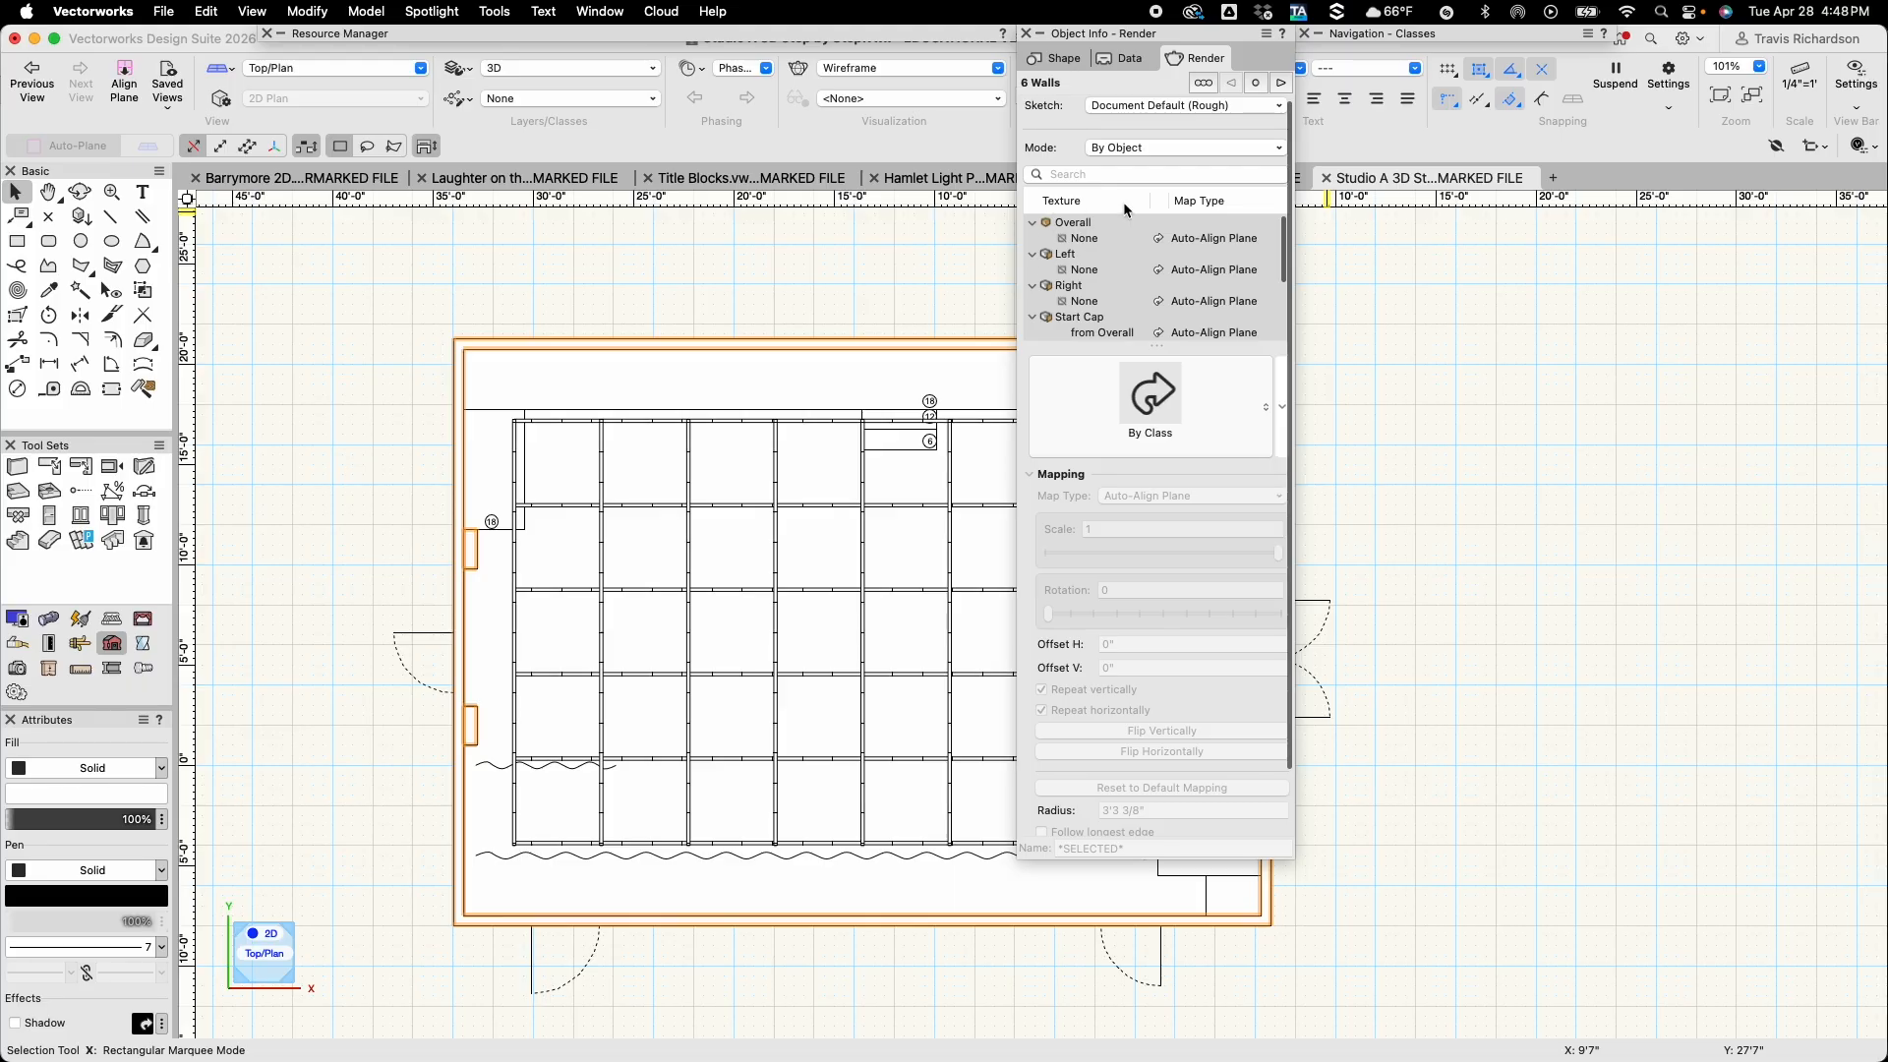
pyautogui.click(1150, 398)
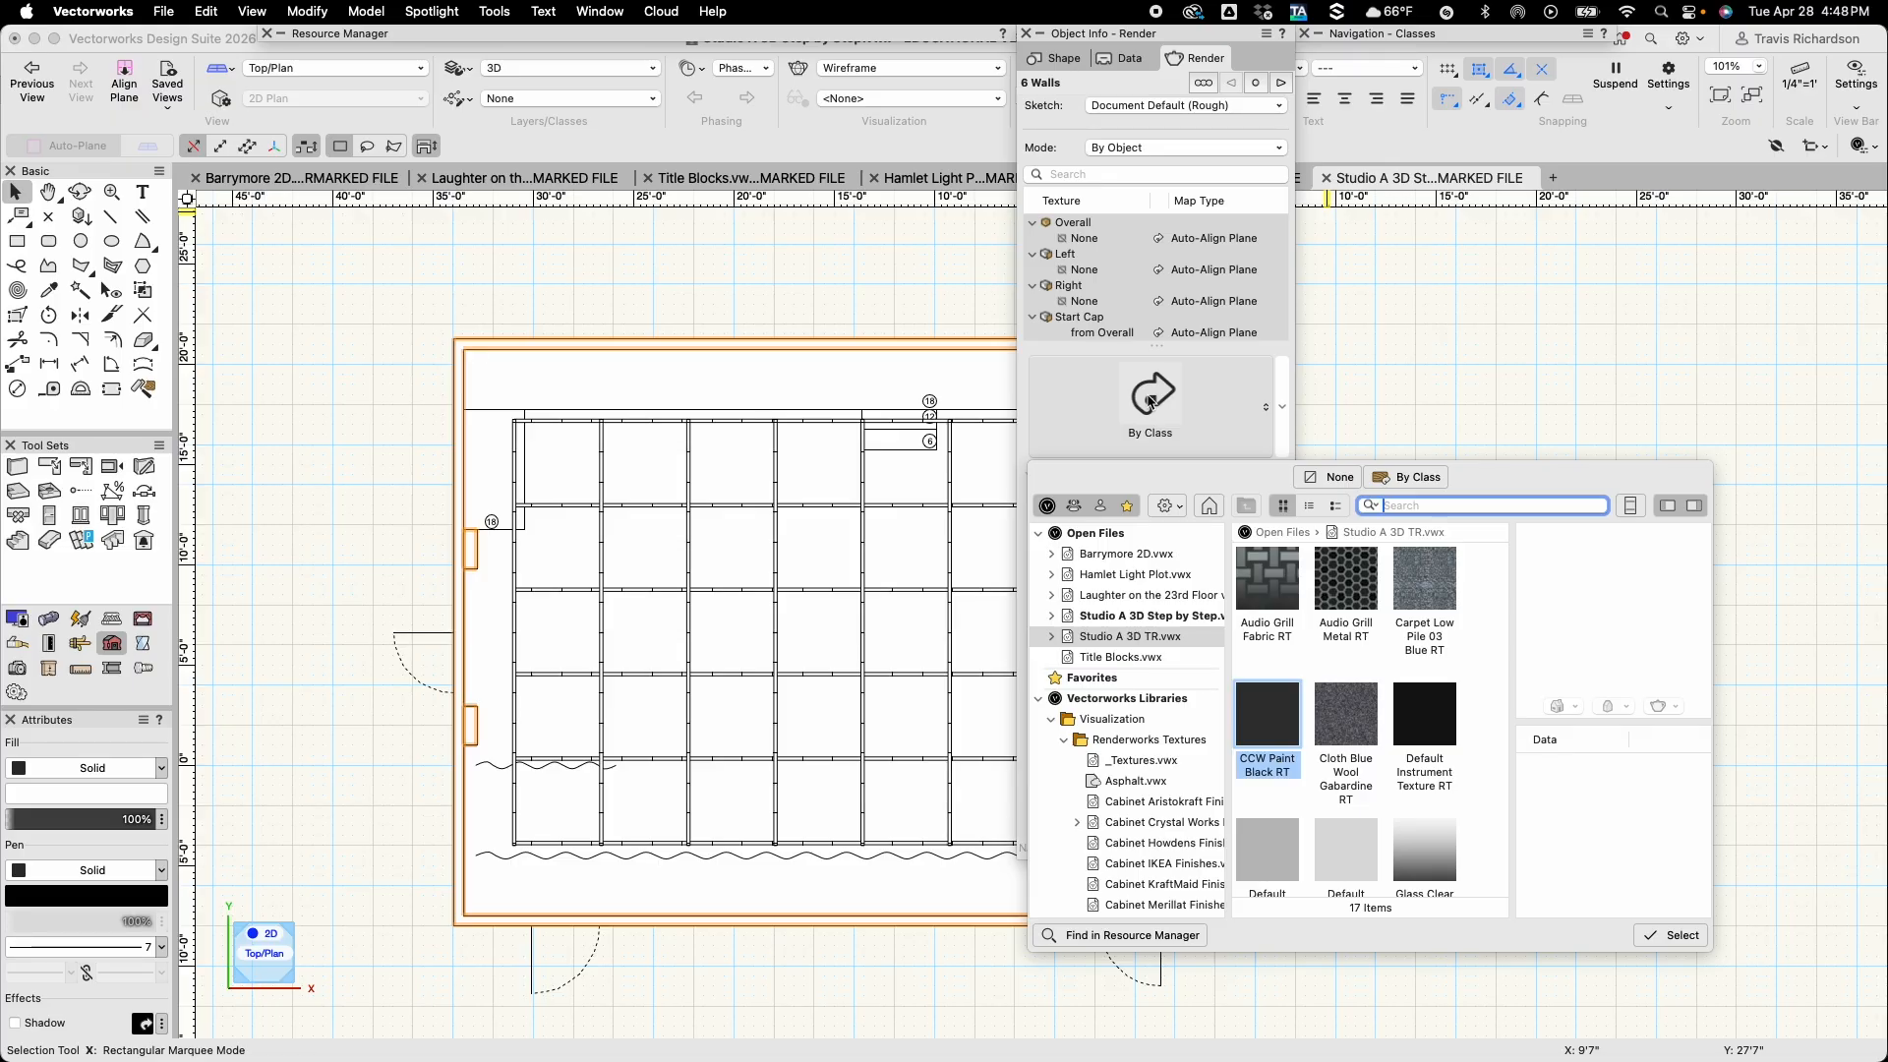
pyautogui.click(1146, 619)
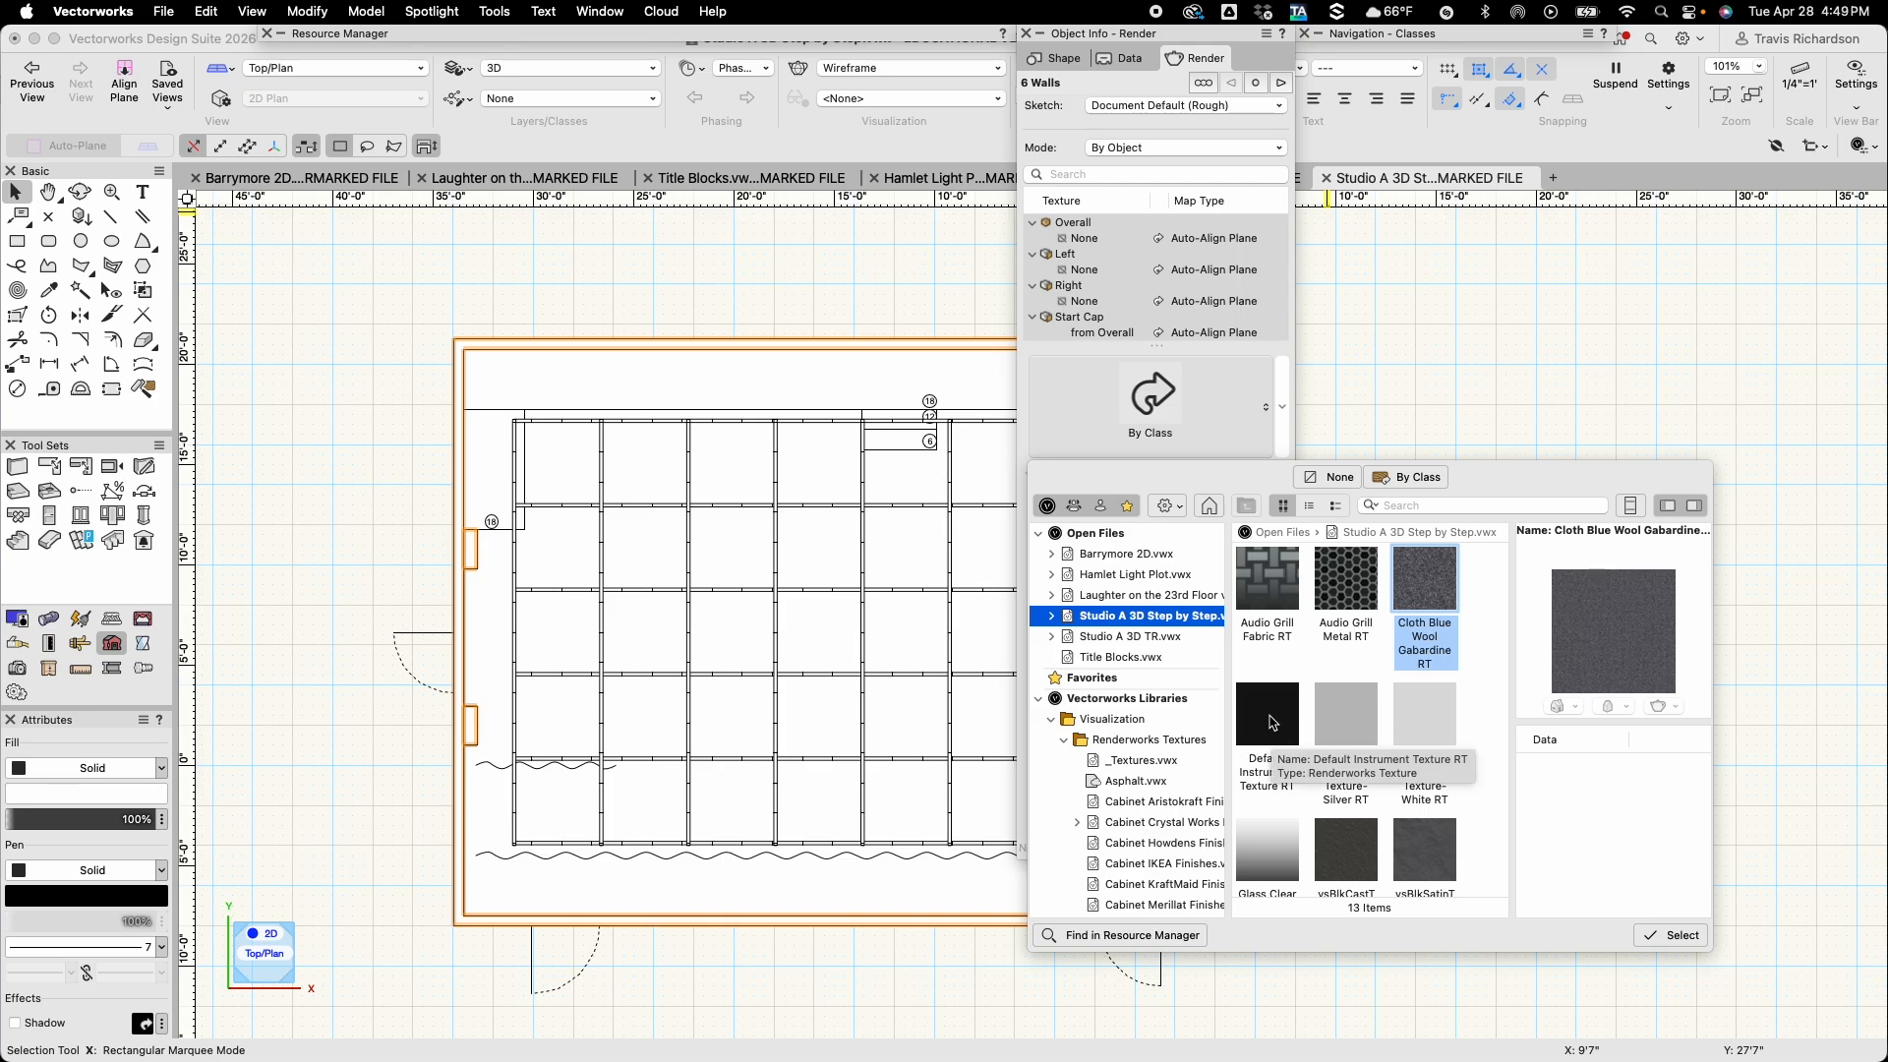
pyautogui.doubleClick(1269, 717)
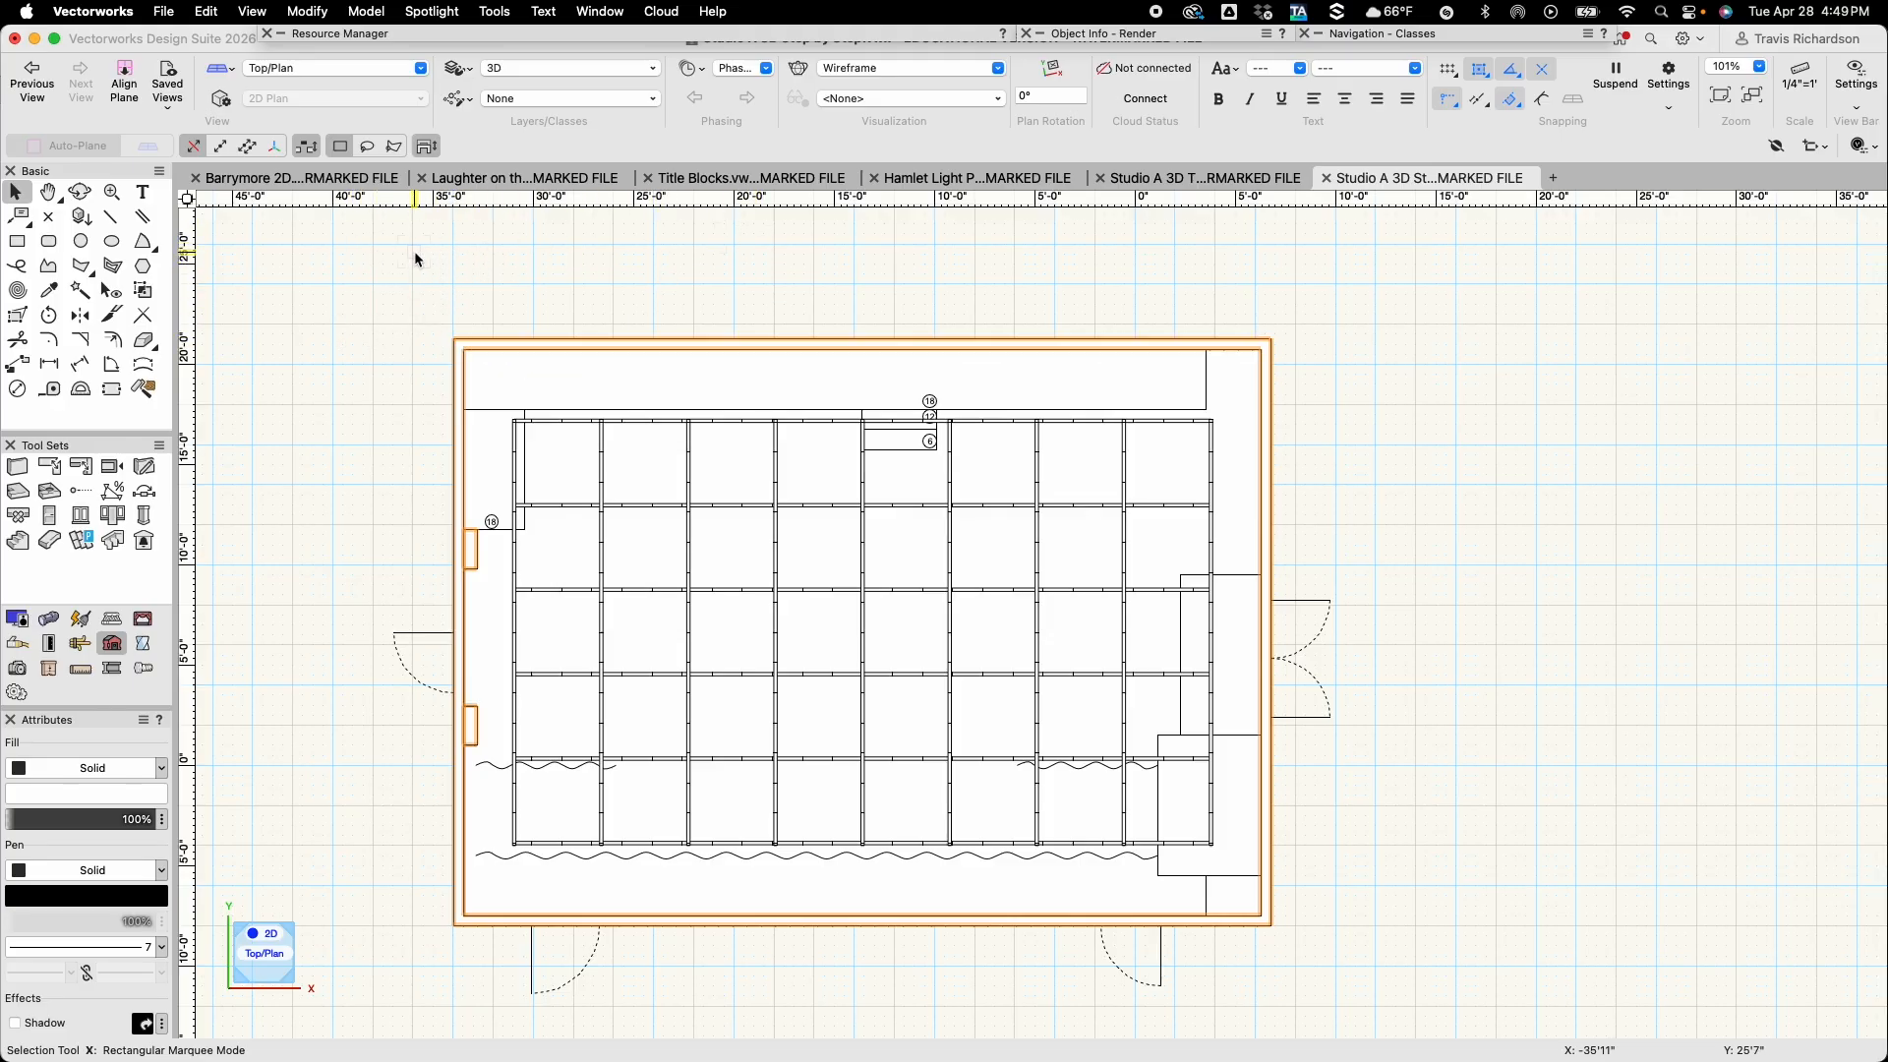
# Inspect the textured walls from an angled 3D view and return to the Top/Plan view
pyautogui.click(80, 192)
pyautogui.moveTo(276, 355)
pyautogui.mouseDown()
pyautogui.moveTo(366, 397)
pyautogui.moveTo(586, 383)
pyautogui.moveTo(651, 305)
pyautogui.moveTo(682, 800)
pyautogui.moveTo(641, 653)
pyautogui.moveTo(708, 548)
pyautogui.moveTo(734, 552)
pyautogui.moveTo(738, 632)
pyautogui.moveTo(640, 688)
pyautogui.moveTo(527, 701)
pyautogui.mouseUp()
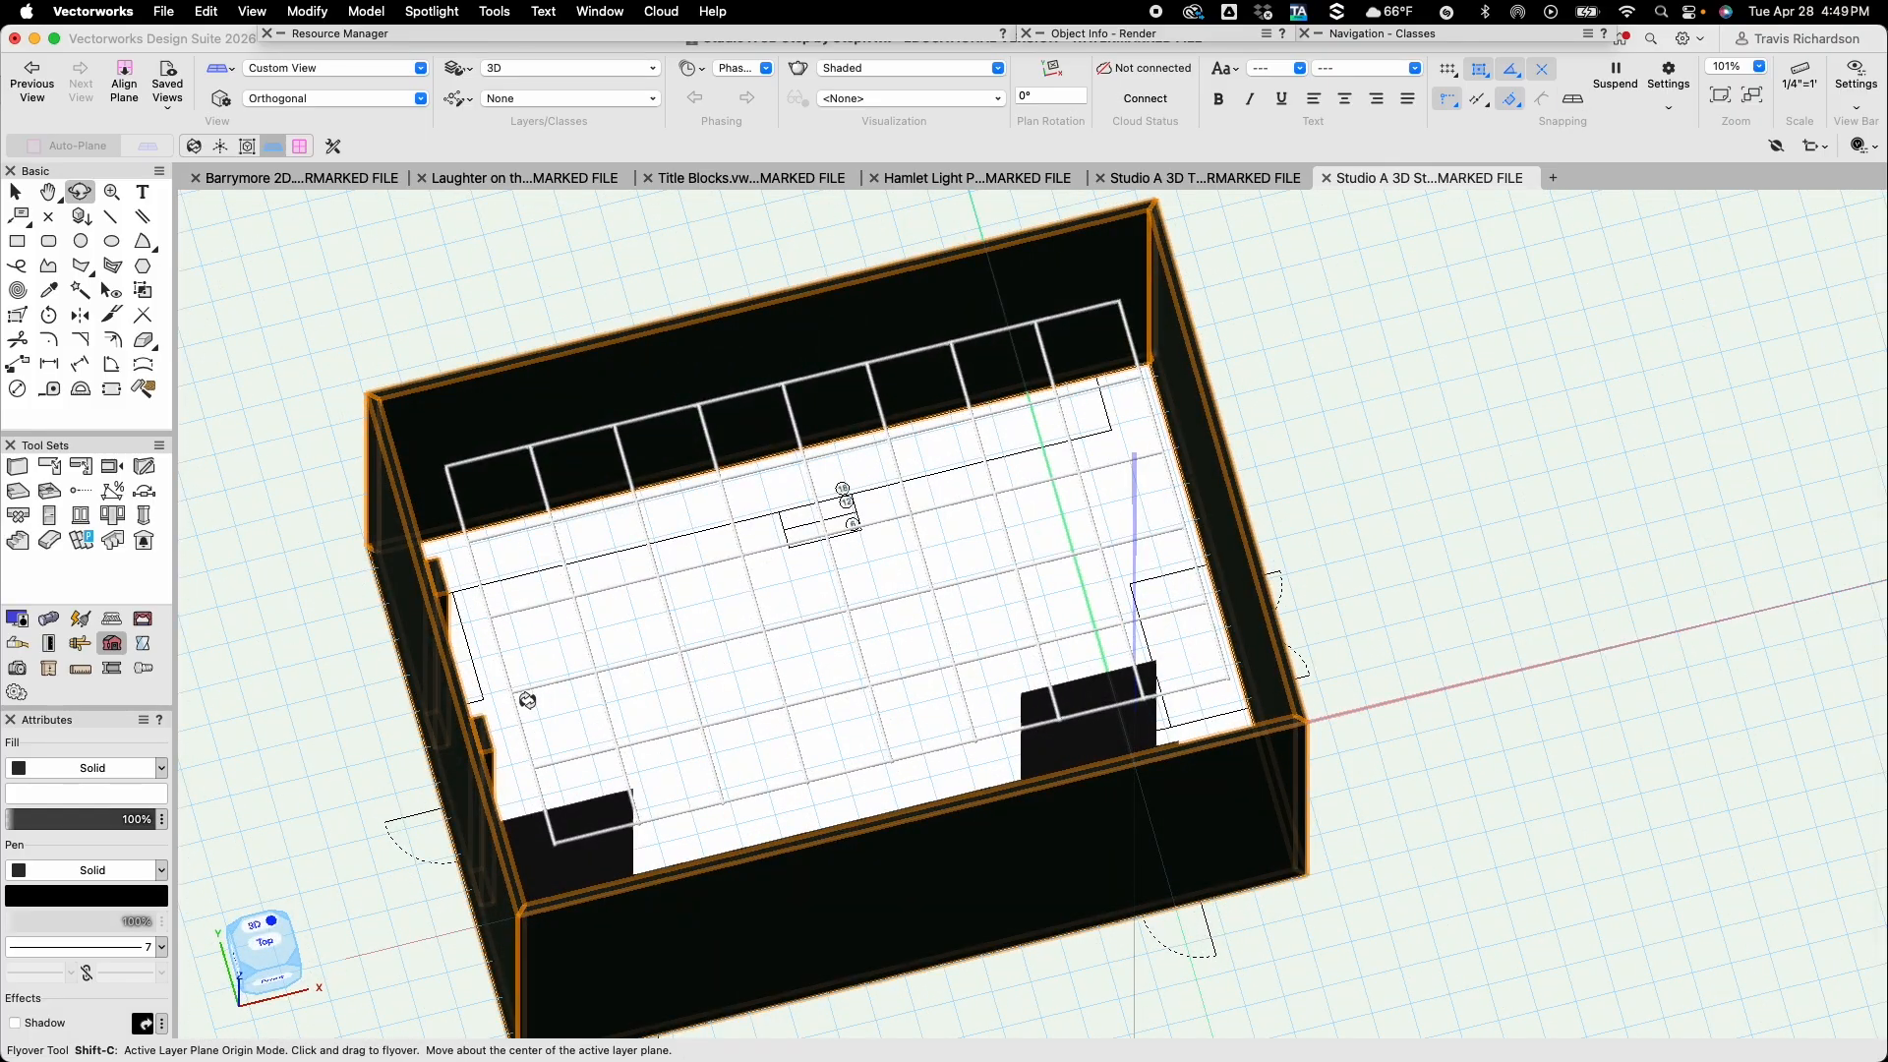
pyautogui.click(325, 71)
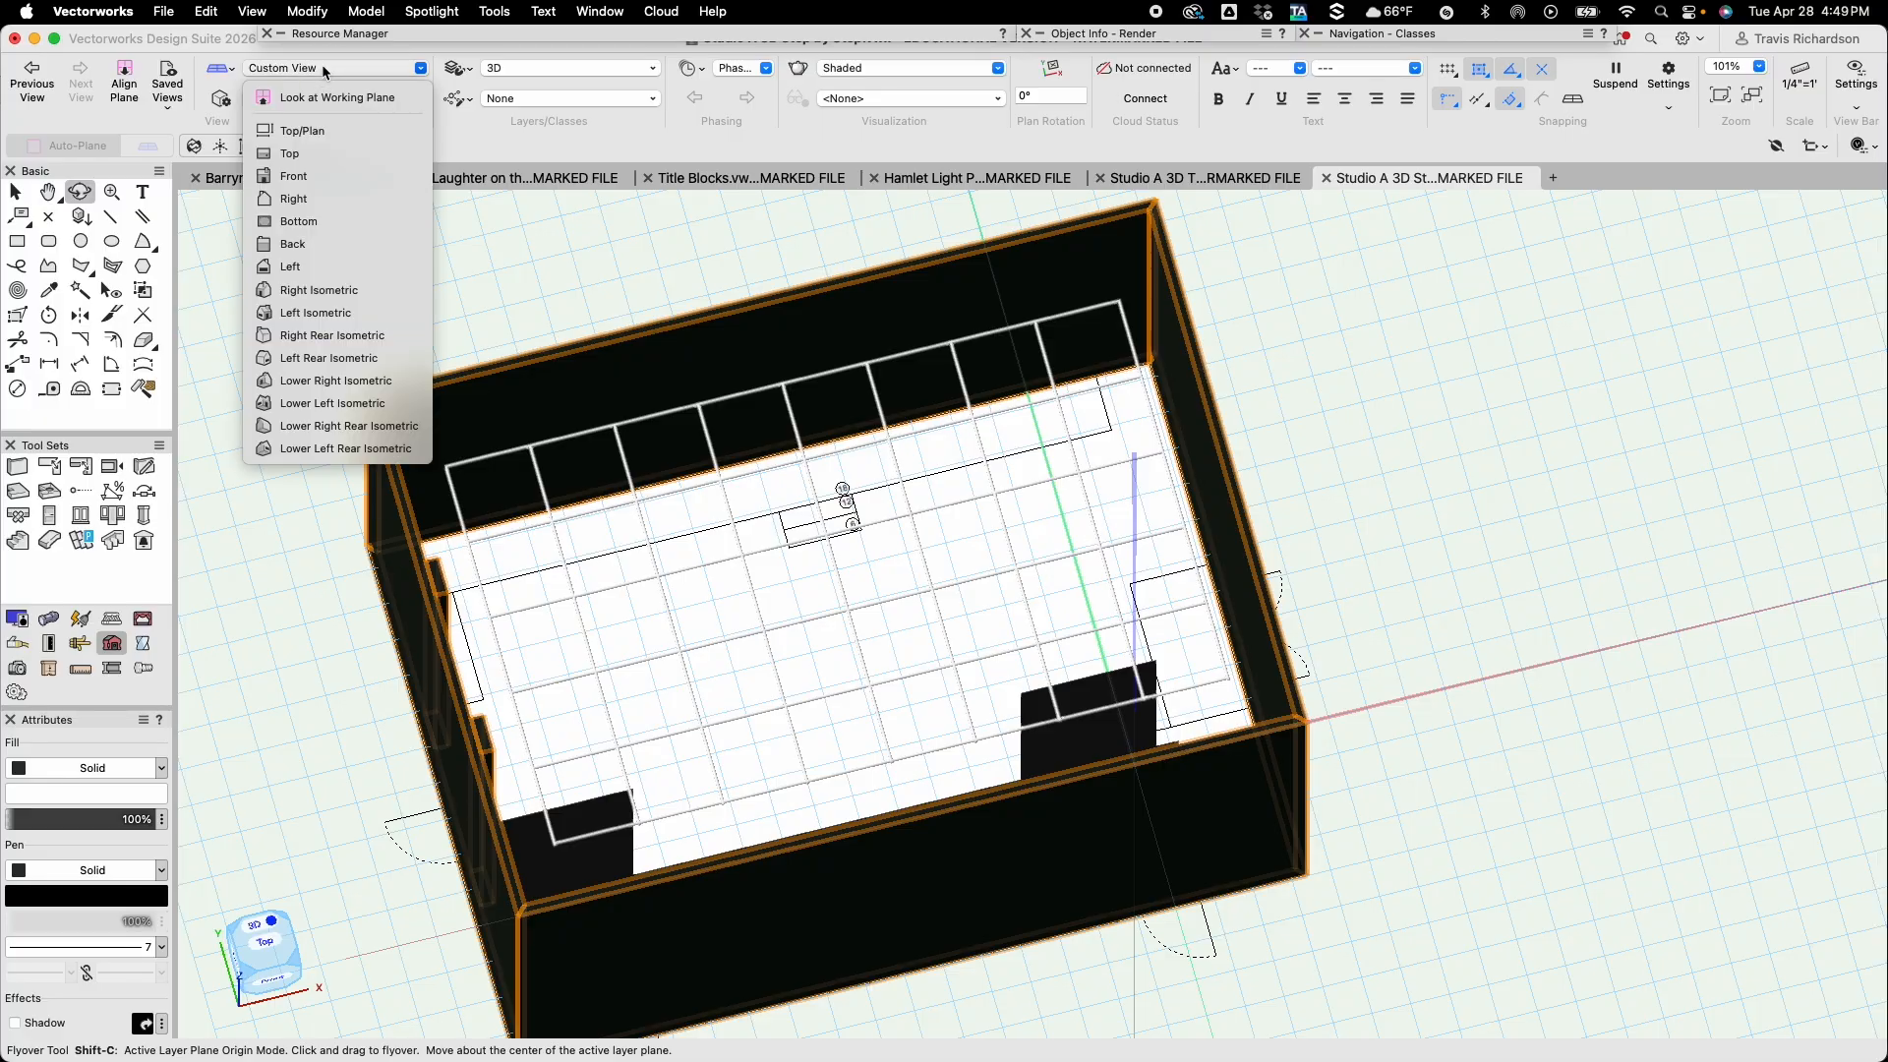
pyautogui.click(301, 129)
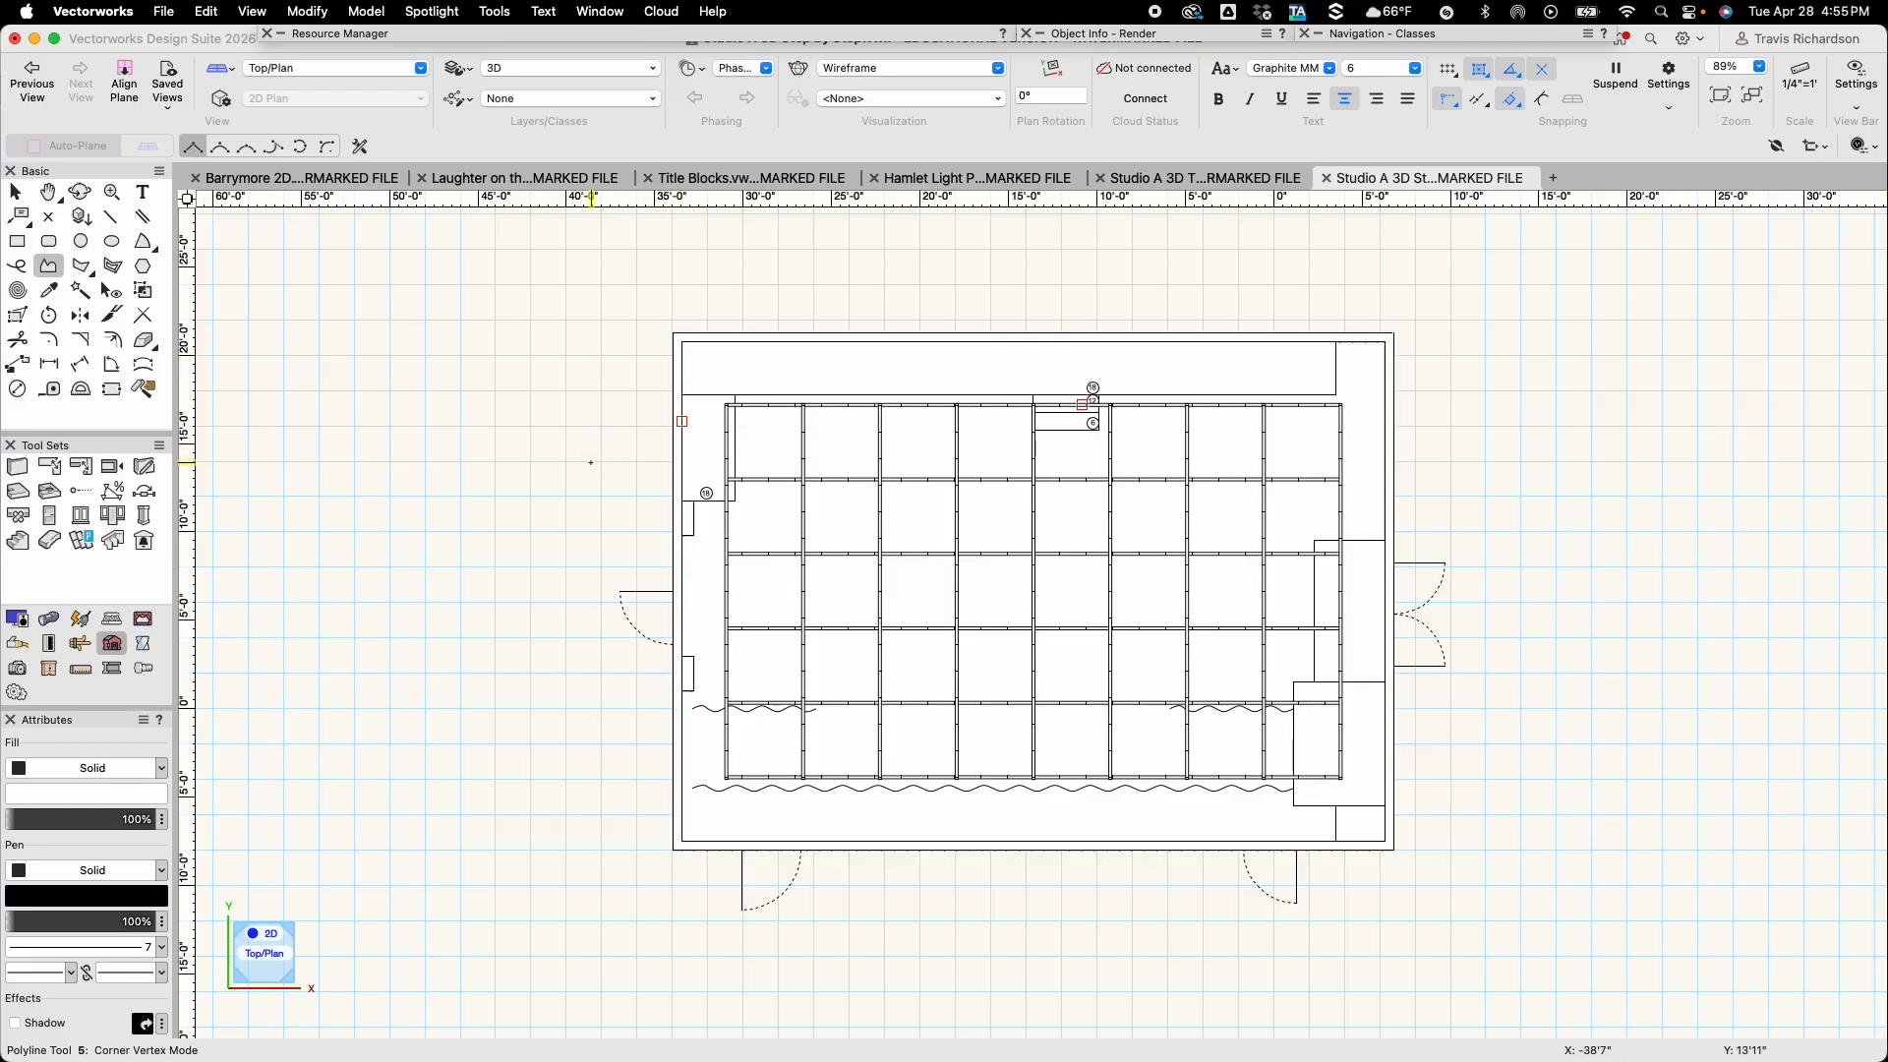
# Trace the room's inner wall faces with a closed corner-vertex polyline about 39'9" by 28'3", going around the two small wall projections
pyautogui.click(681, 342)
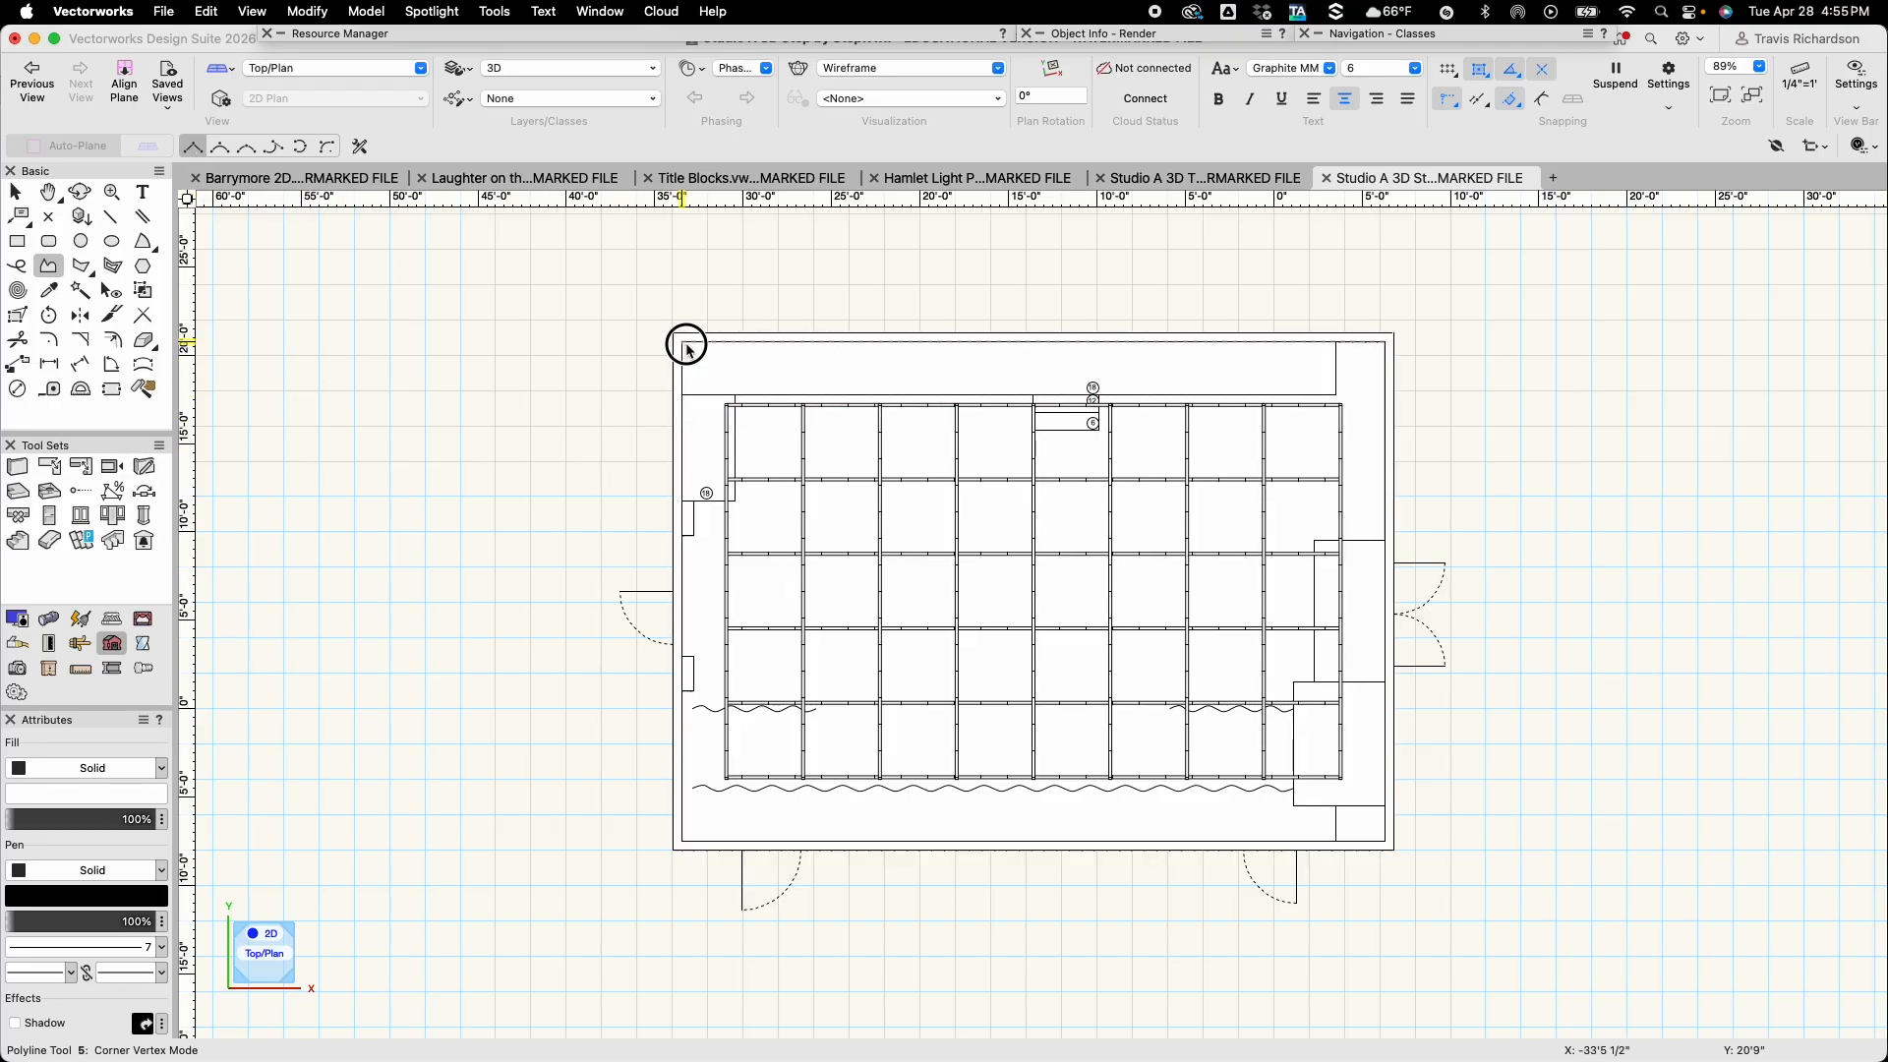
pyautogui.click(1387, 342)
pyautogui.click(1386, 842)
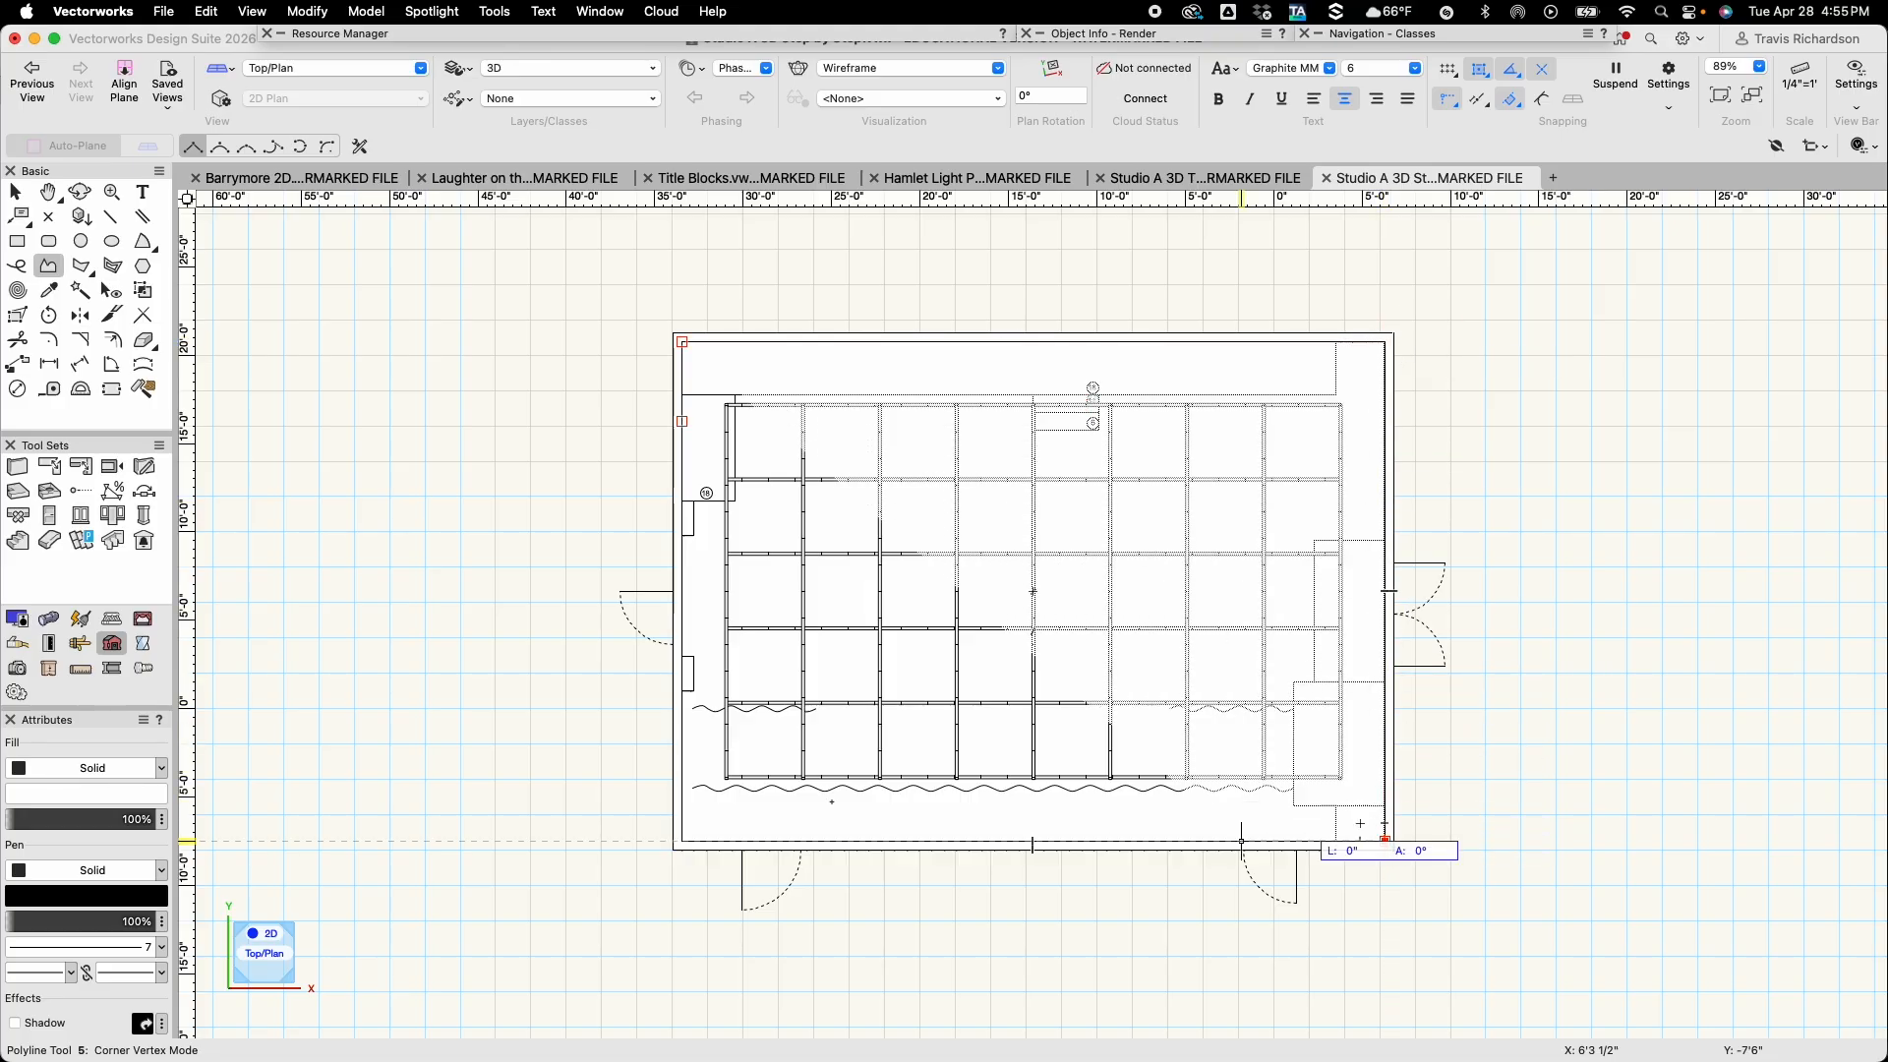
pyautogui.click(681, 842)
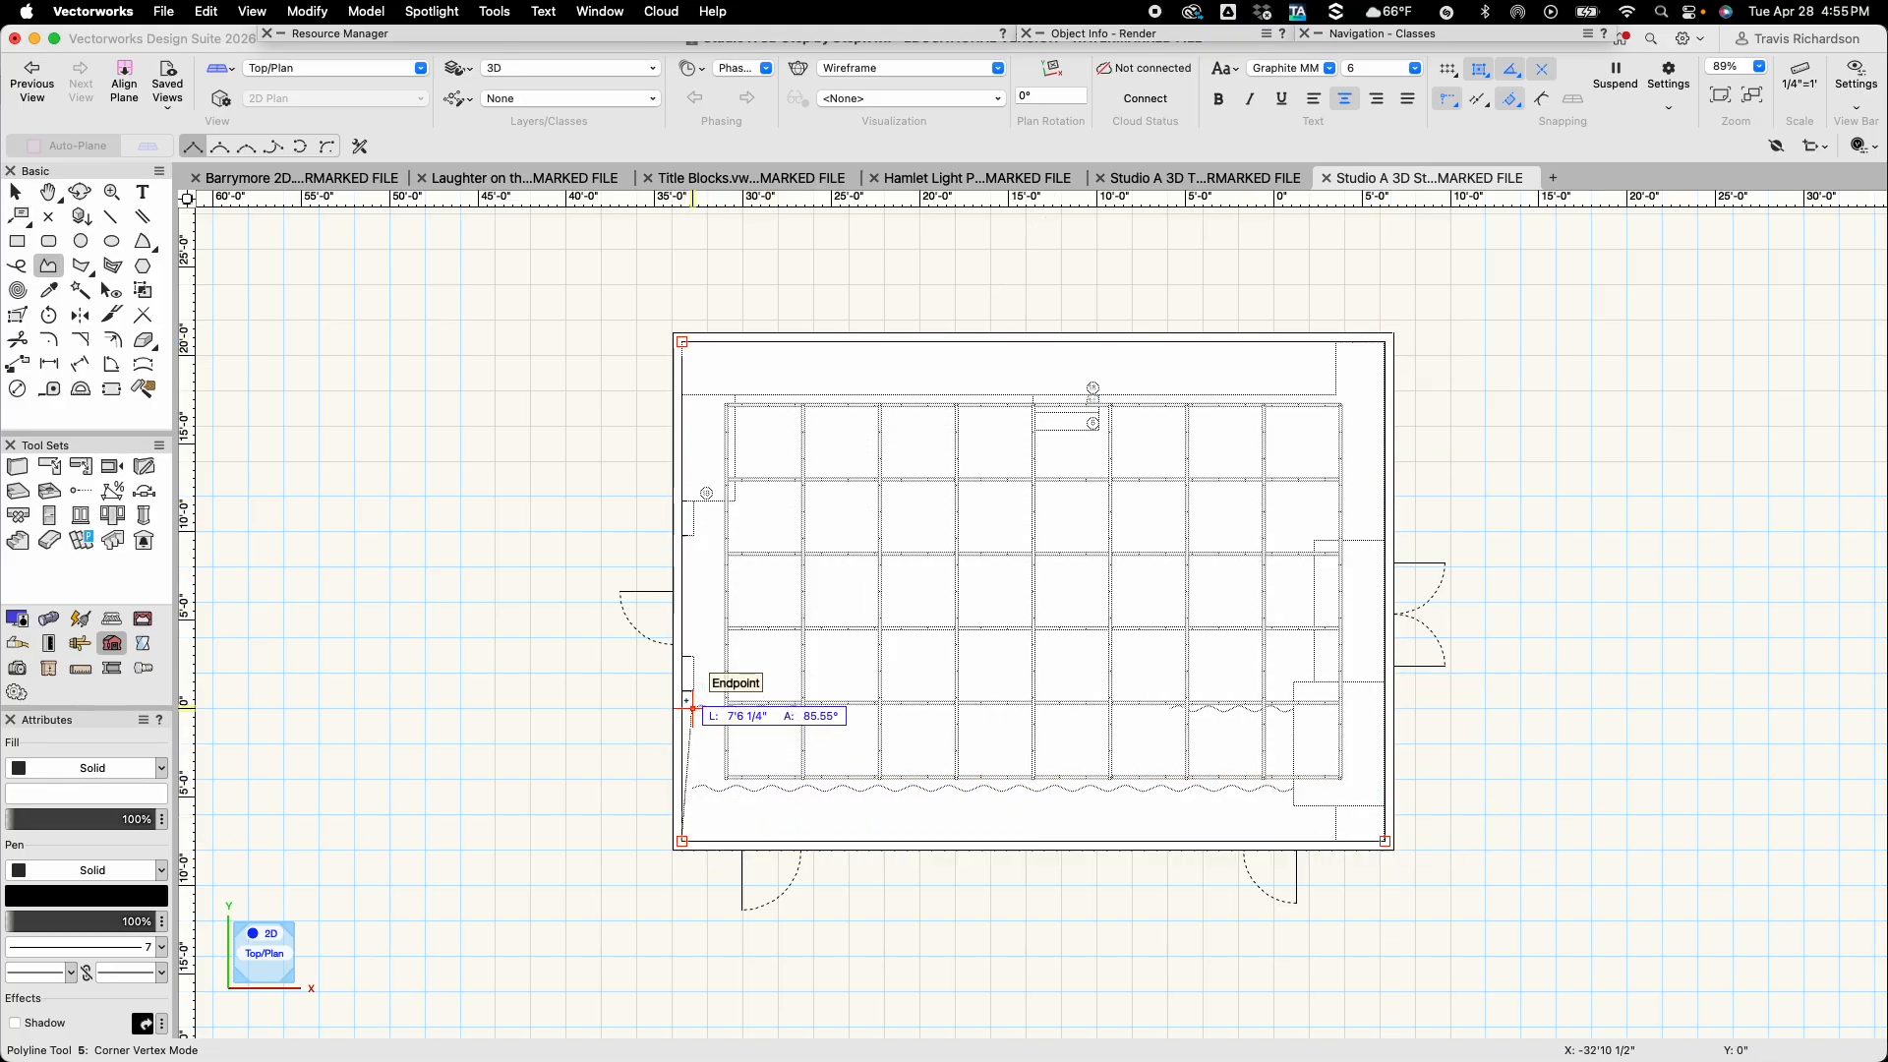
pyautogui.click(694, 691)
pyautogui.click(694, 657)
pyautogui.click(681, 657)
pyautogui.click(682, 536)
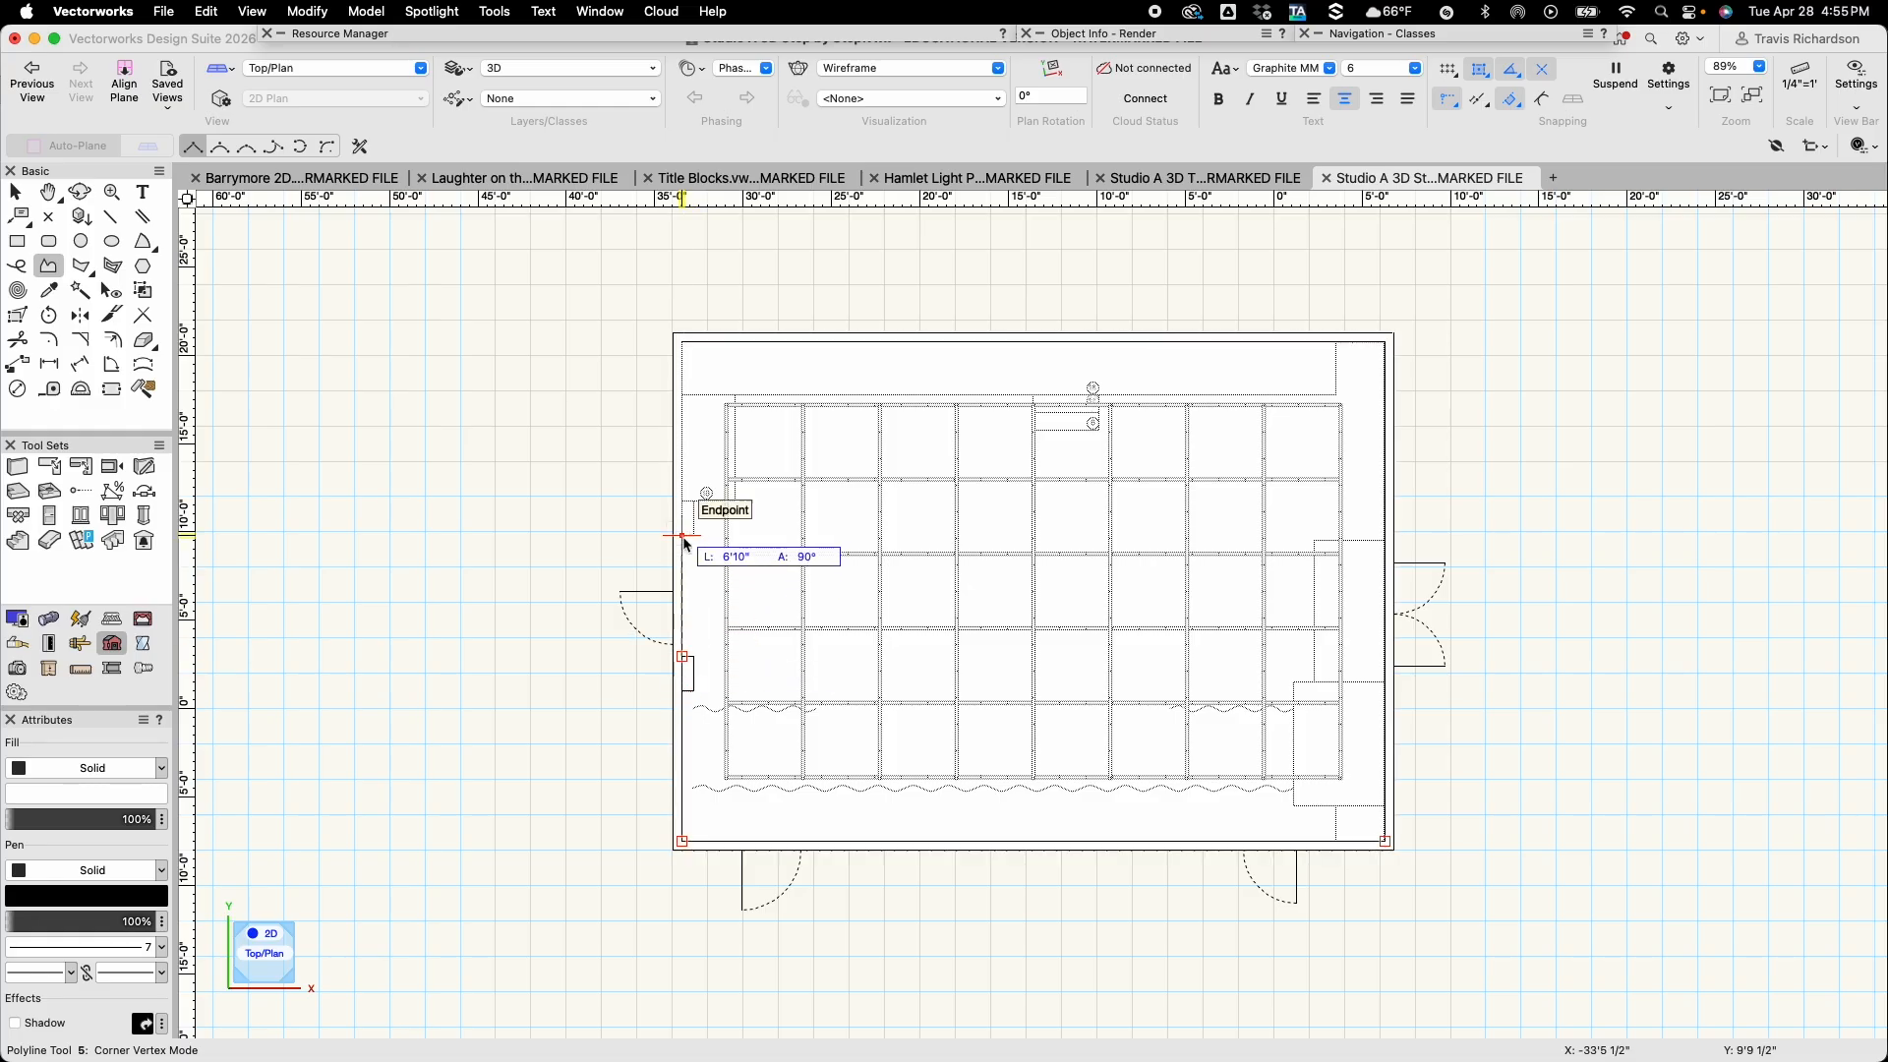
pyautogui.click(695, 536)
pyautogui.click(694, 502)
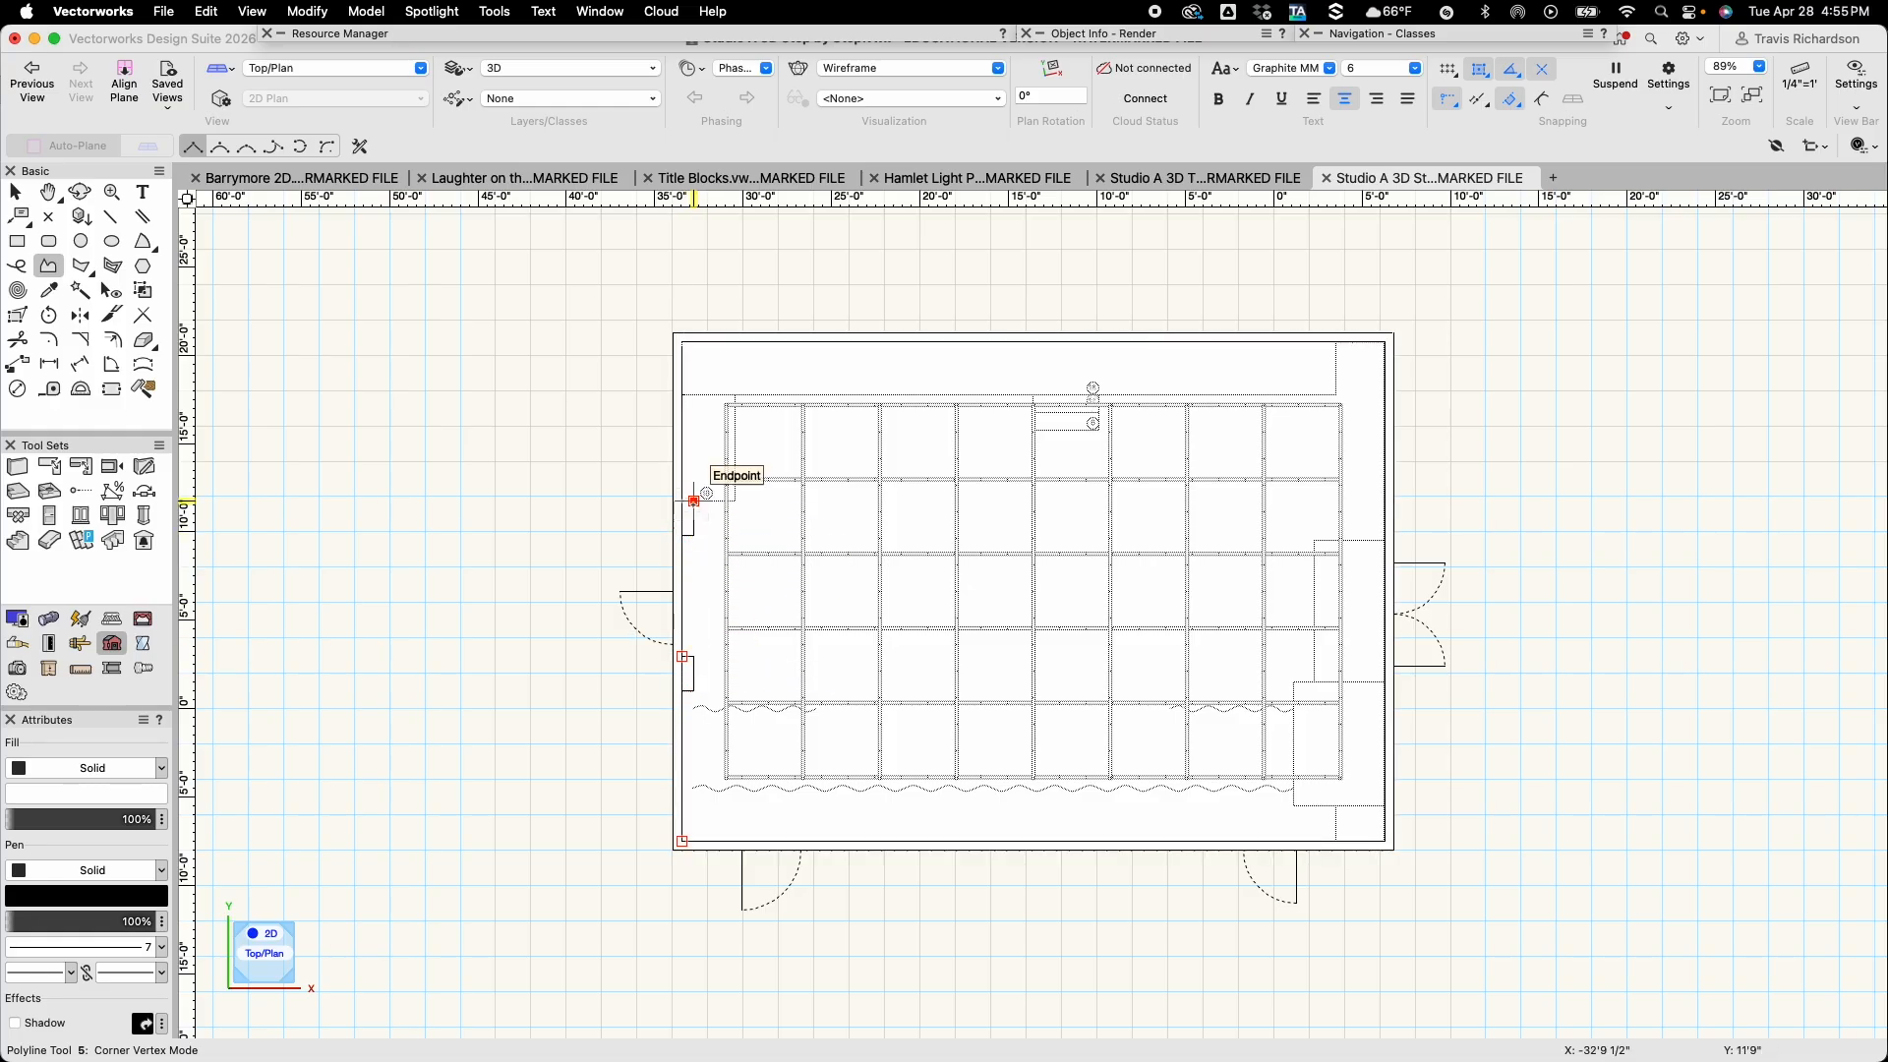
pyautogui.click(683, 501)
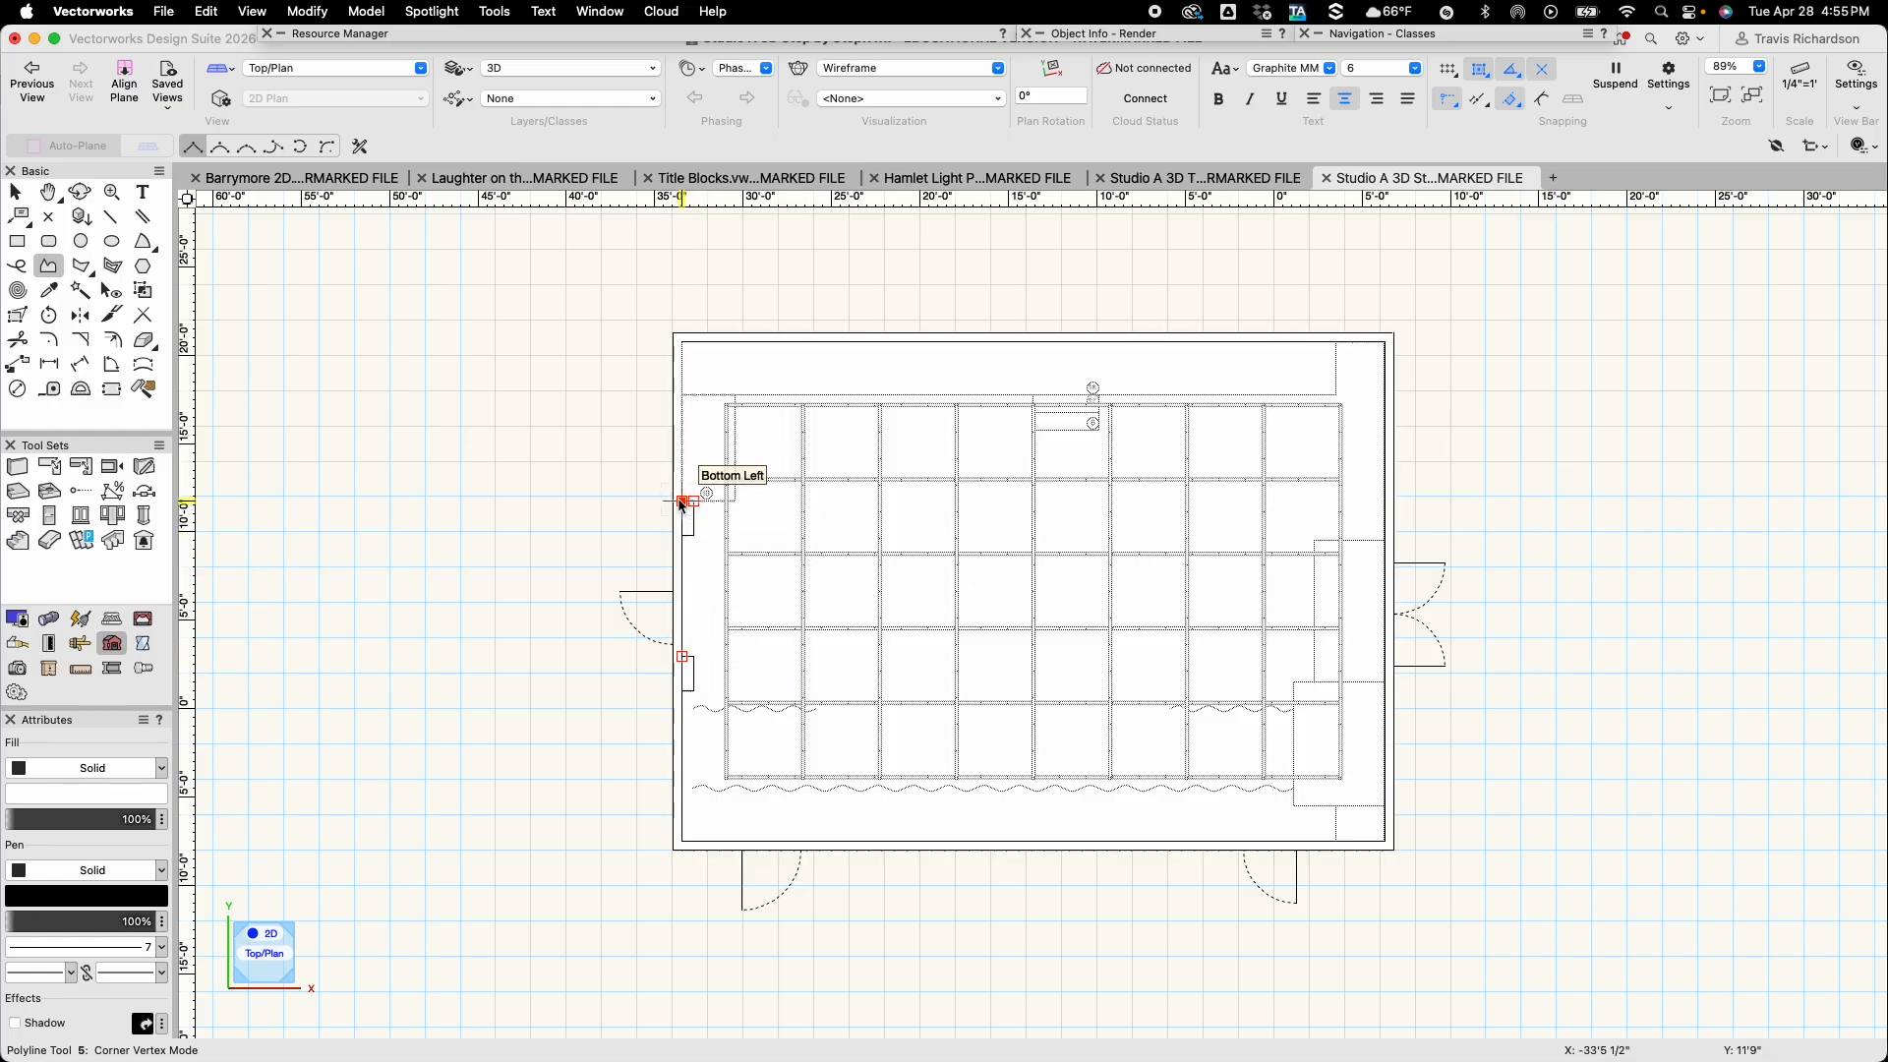
pyautogui.click(682, 342)
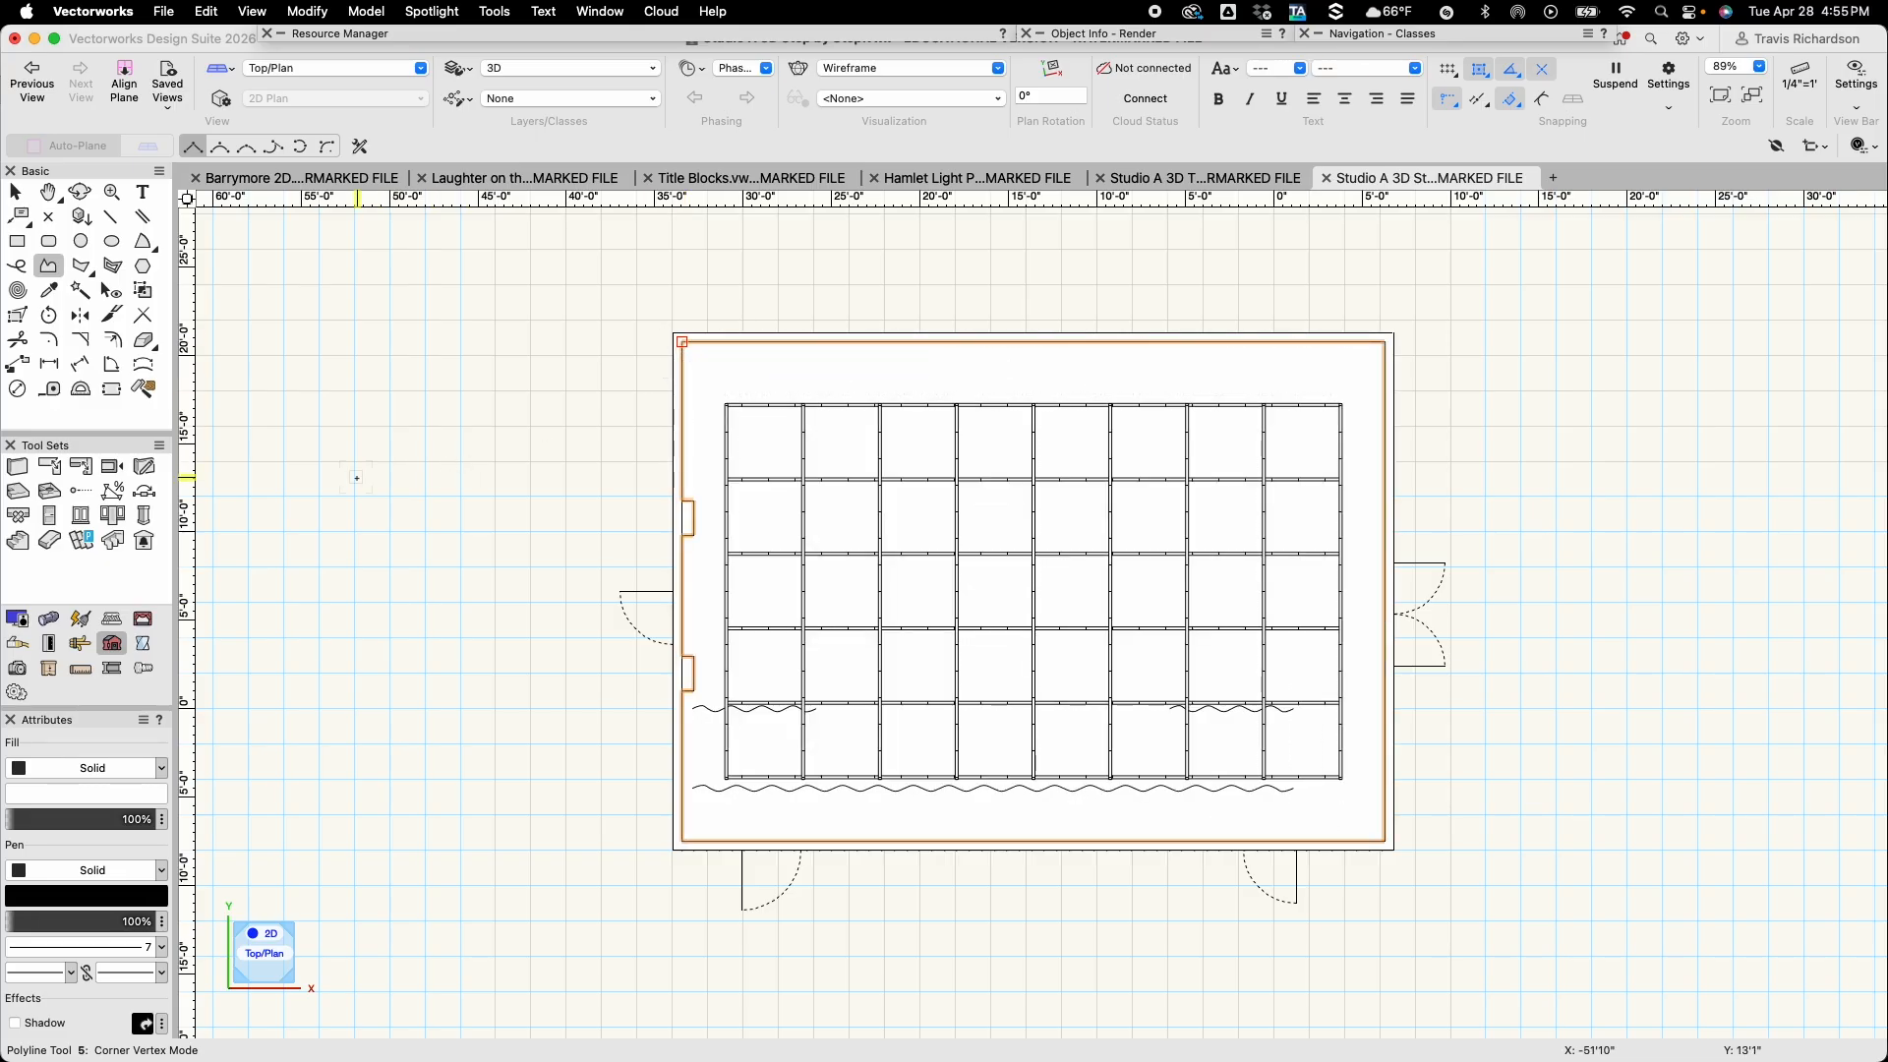
# Extrude the traced floor outline by -1/4"
pyautogui.press('x')
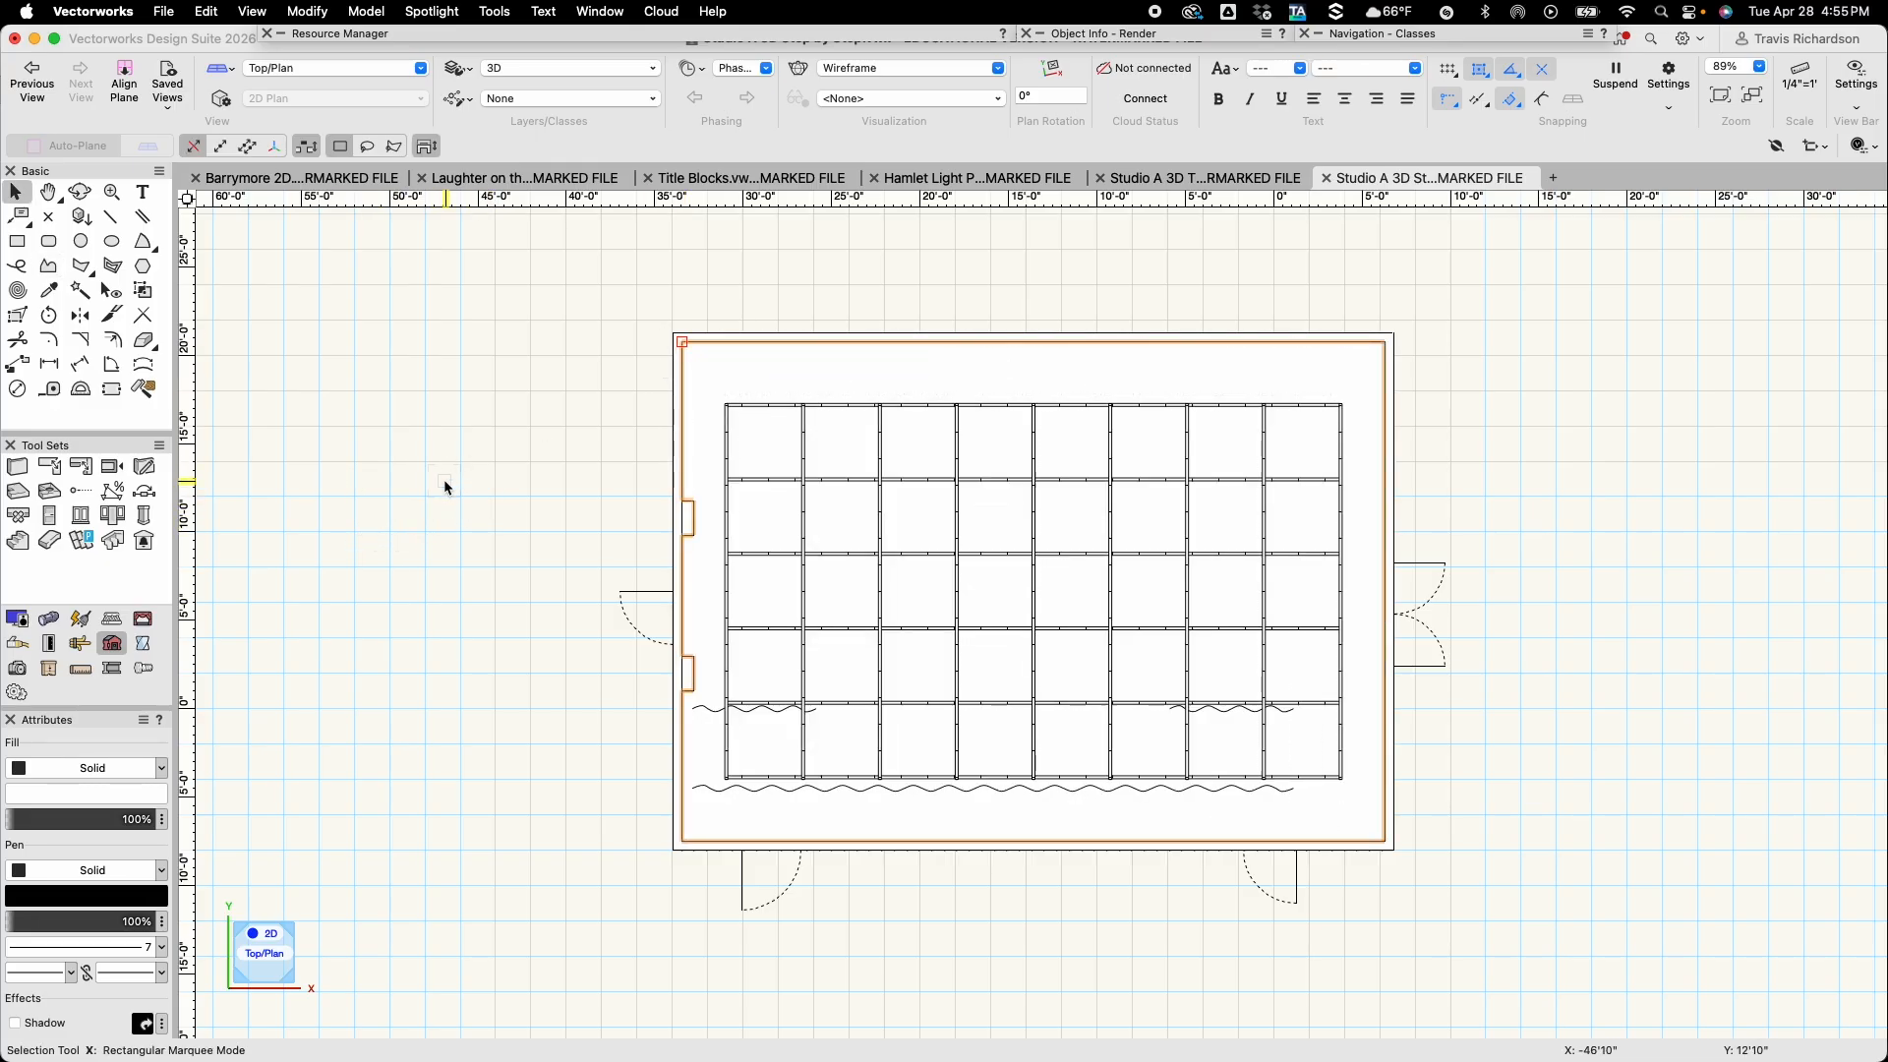
pyautogui.press('super+e')
pyautogui.write('1/4')
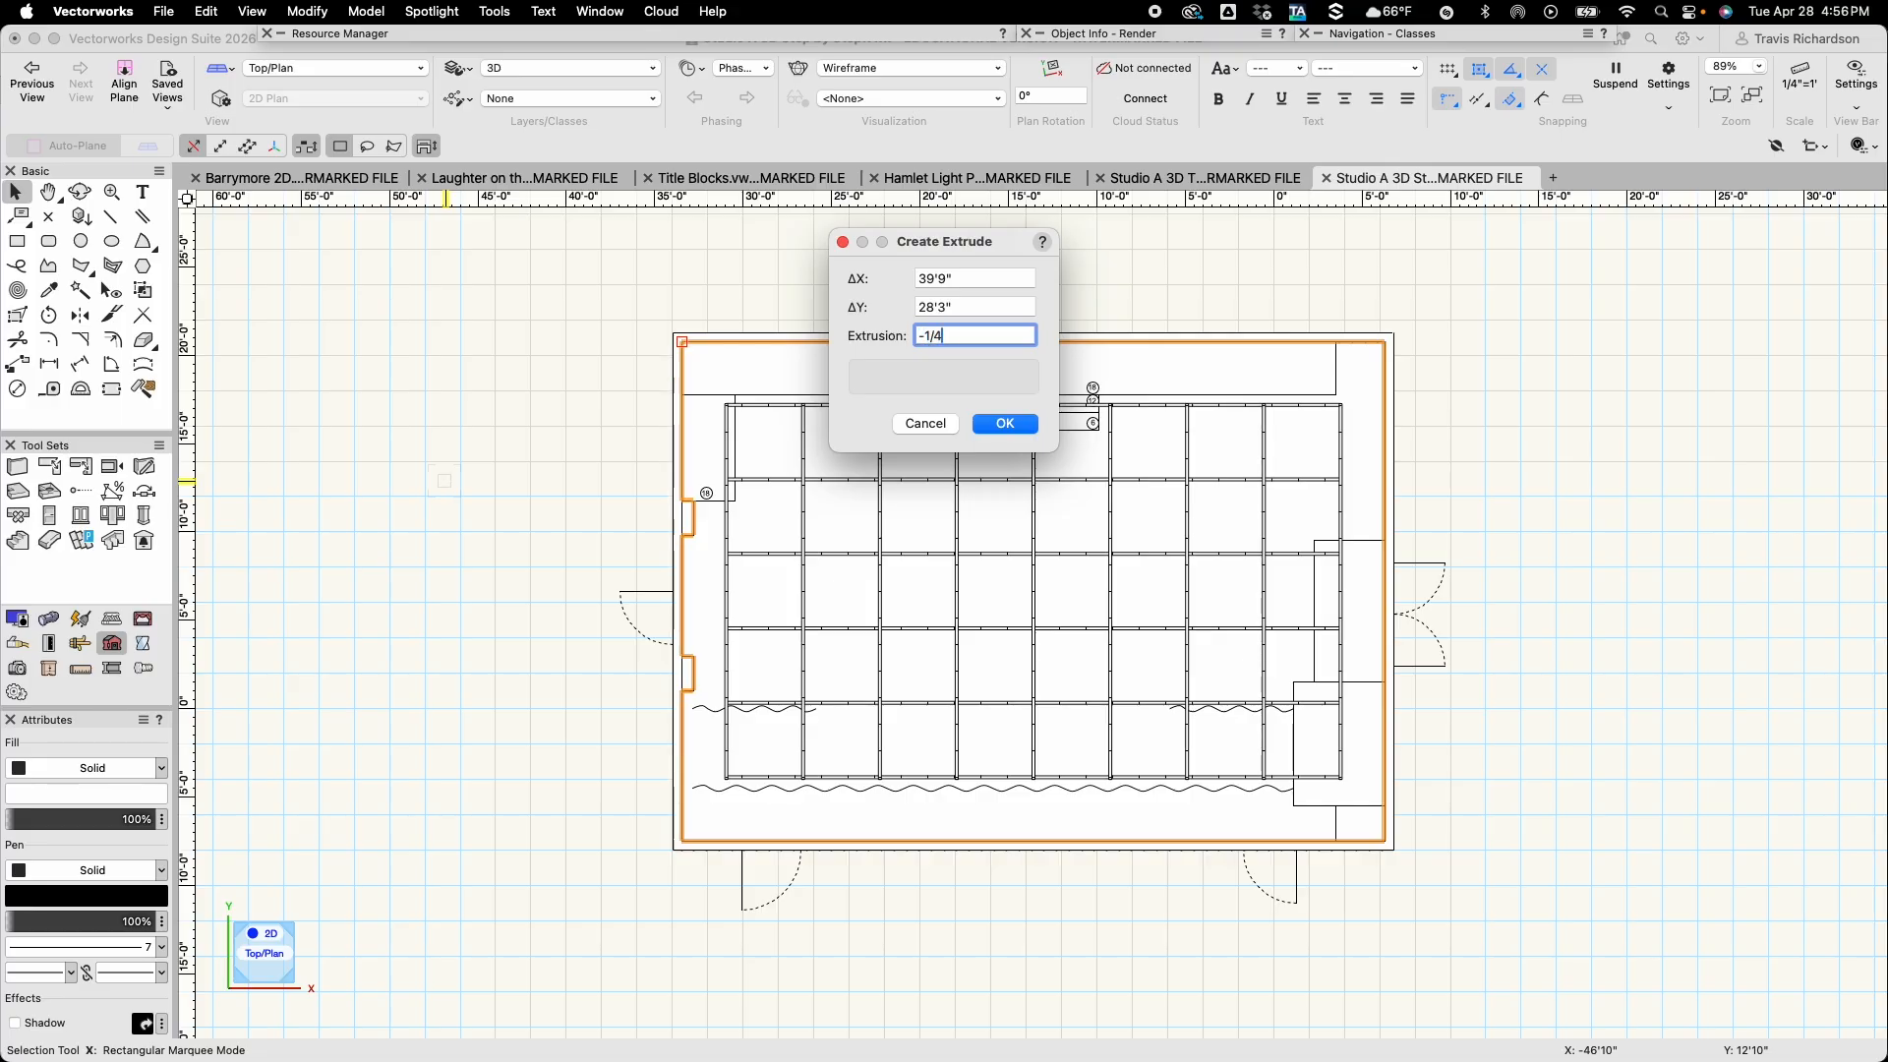
pyautogui.press('Return')
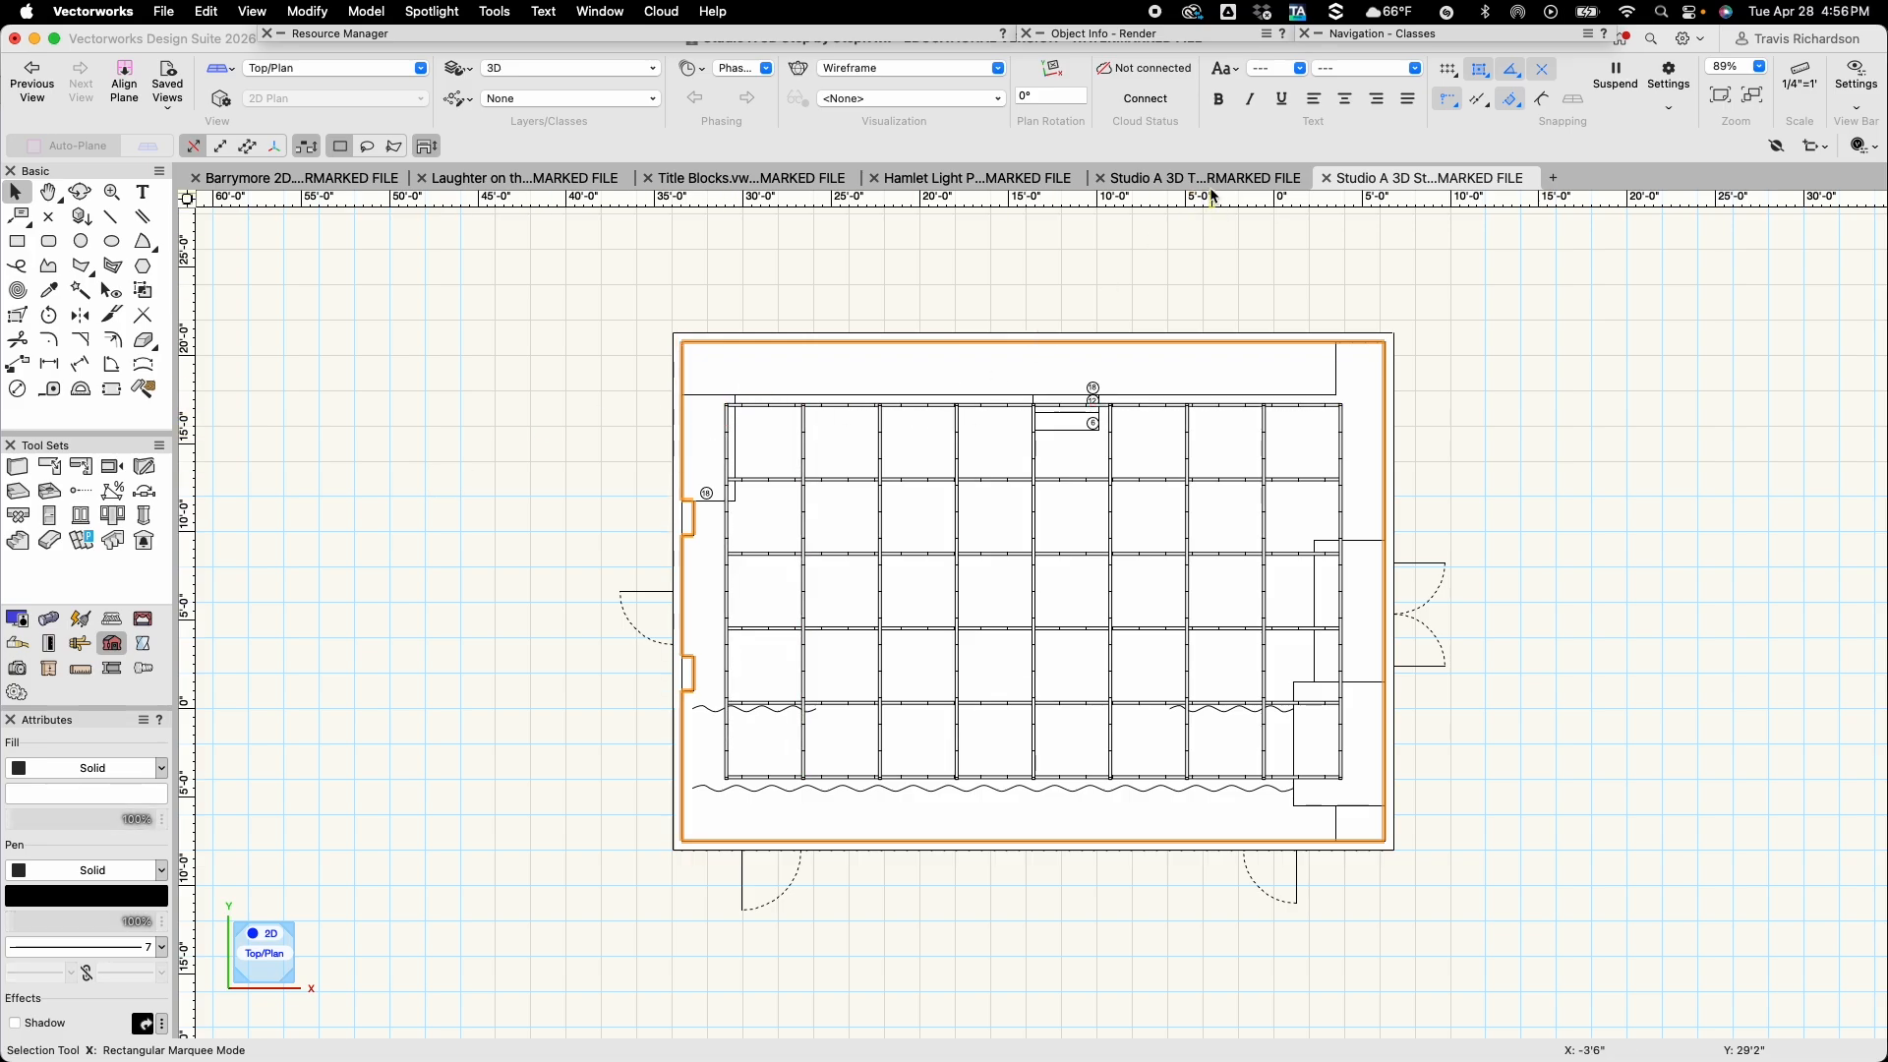
# Apply Default Instrument Texture RT to the Overall surface of the extruded floor
pyautogui.moveTo(1162, 37)
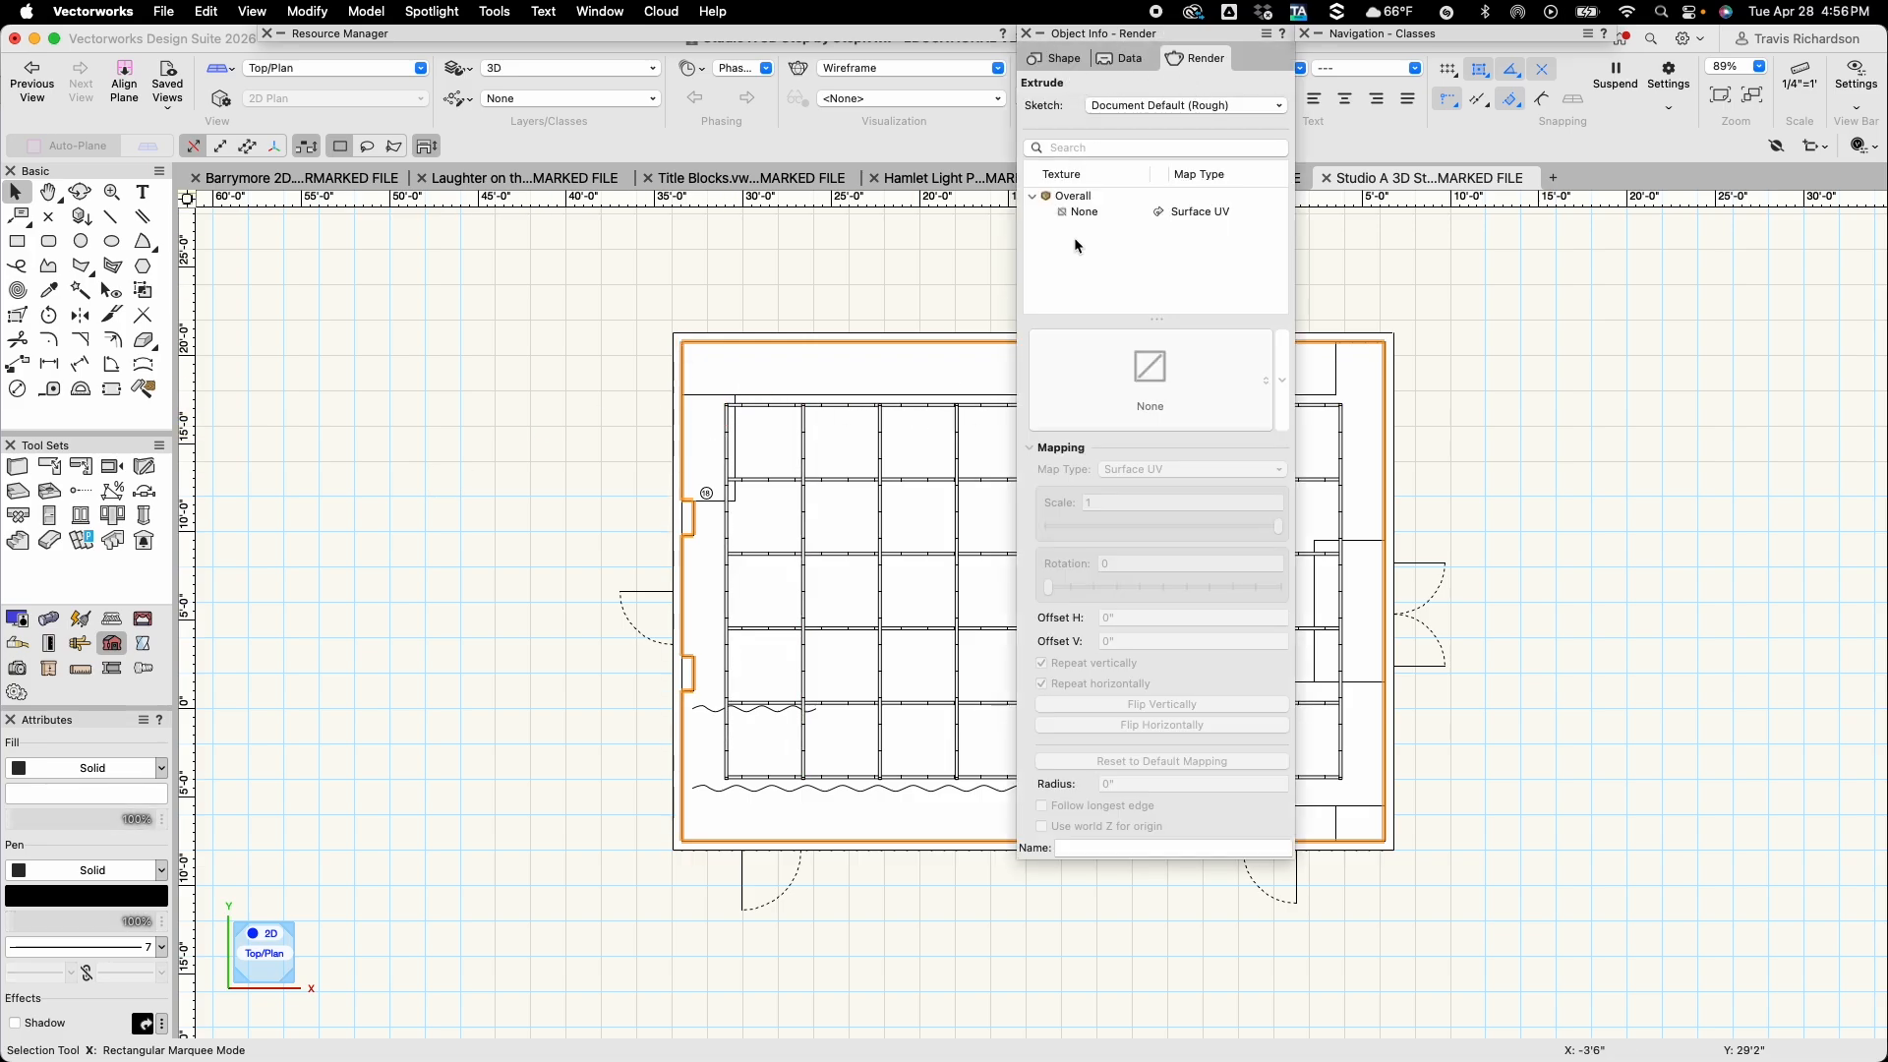
pyautogui.click(1083, 213)
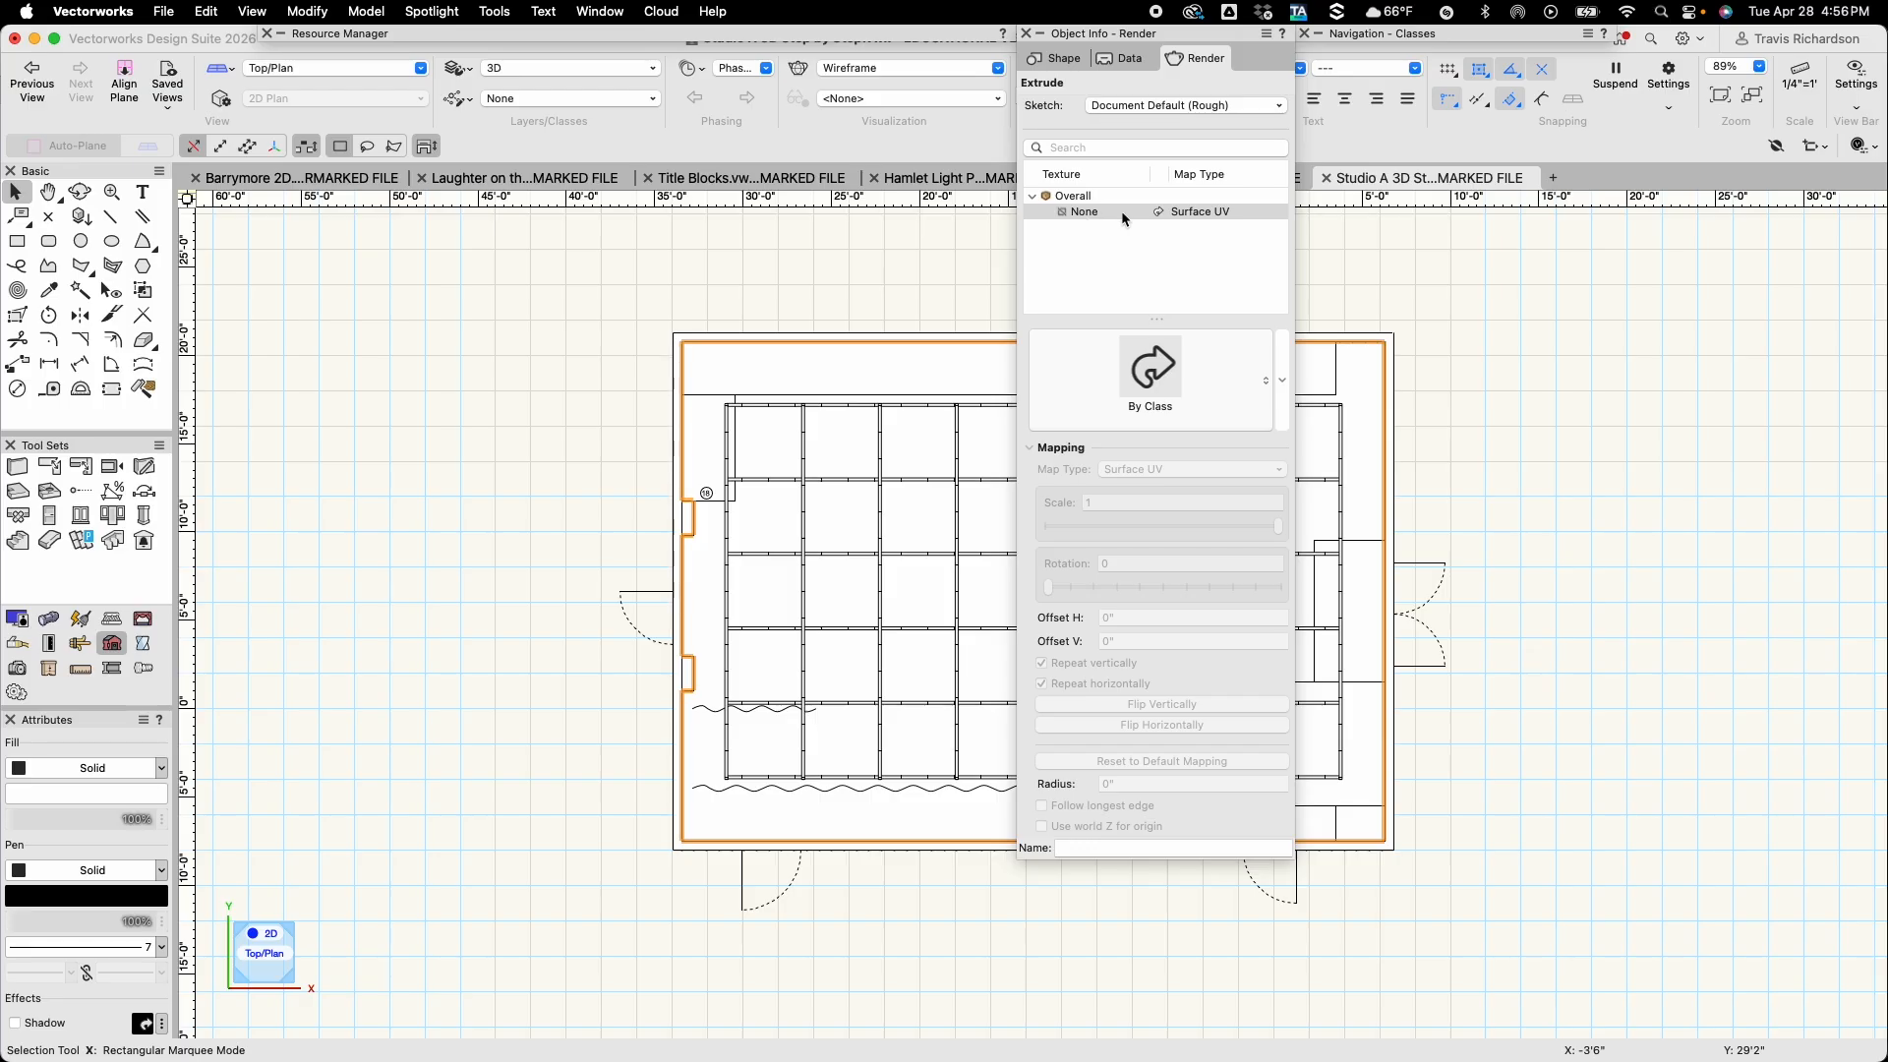
pyautogui.click(1152, 379)
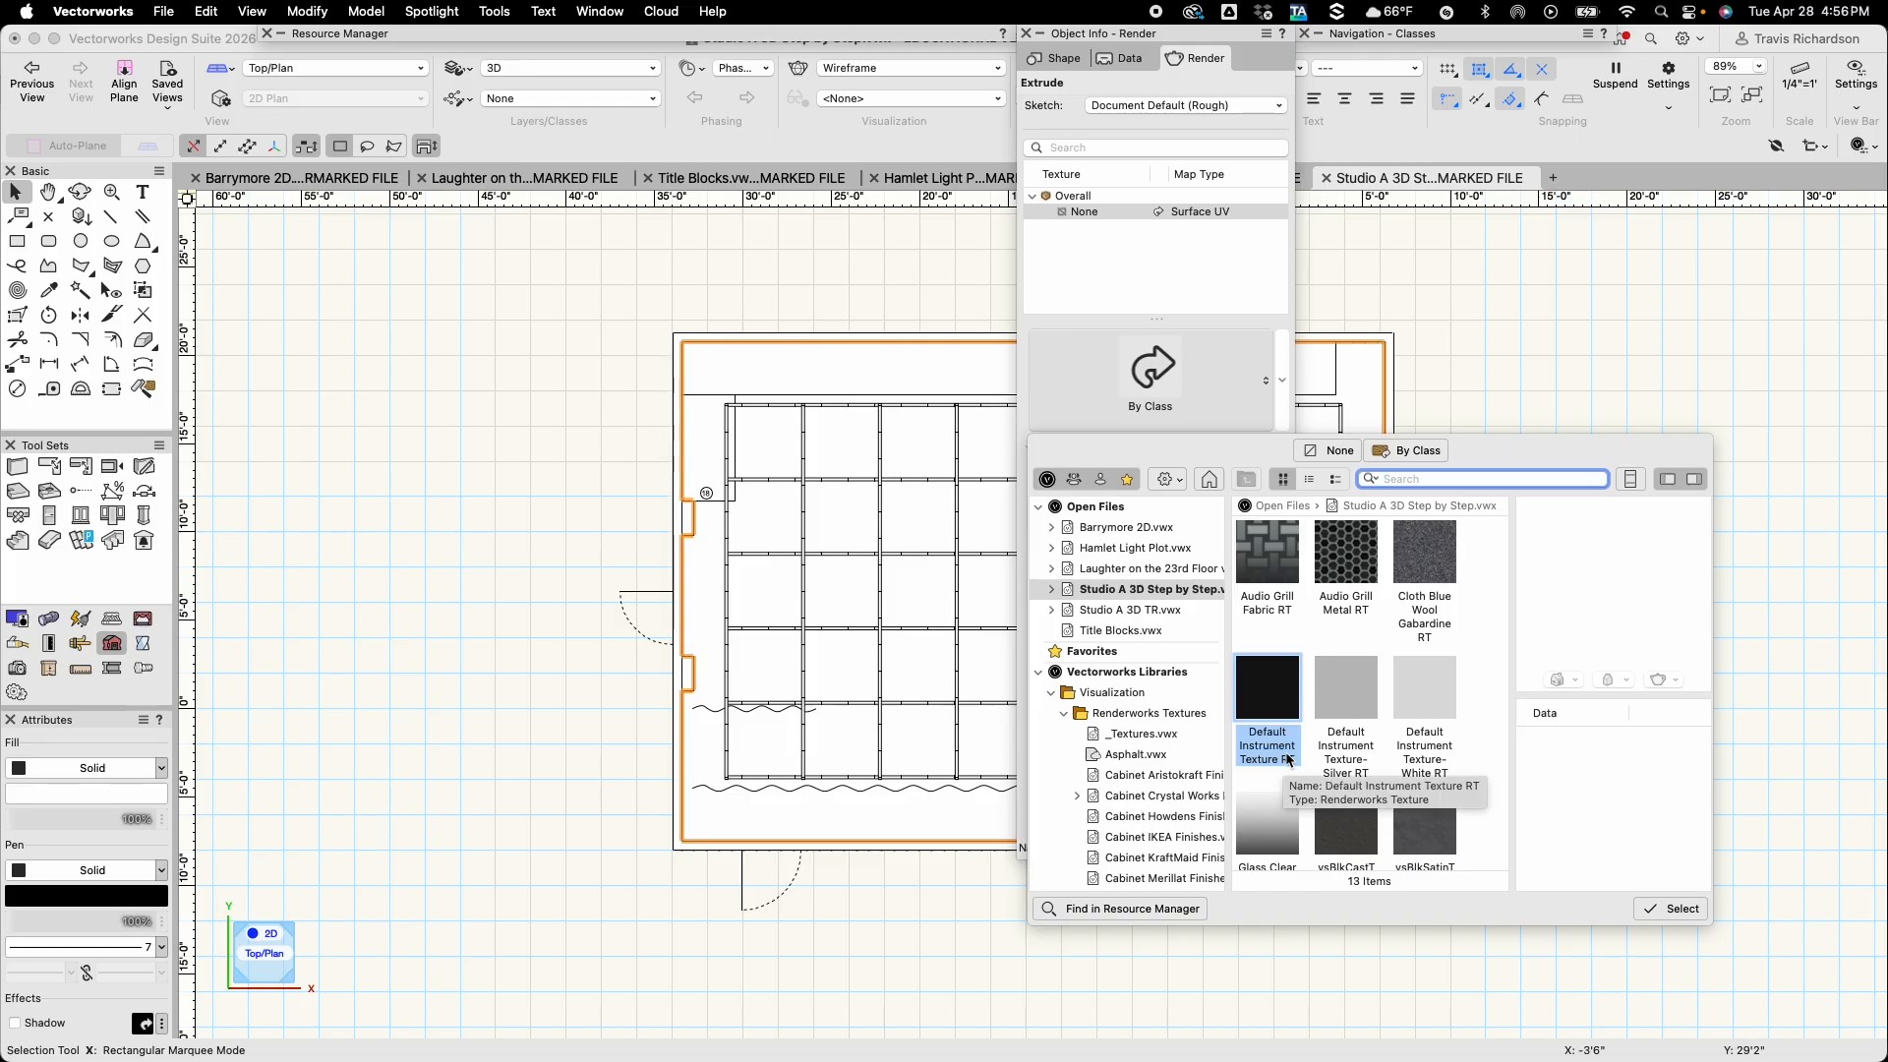
pyautogui.doubleClick(1272, 705)
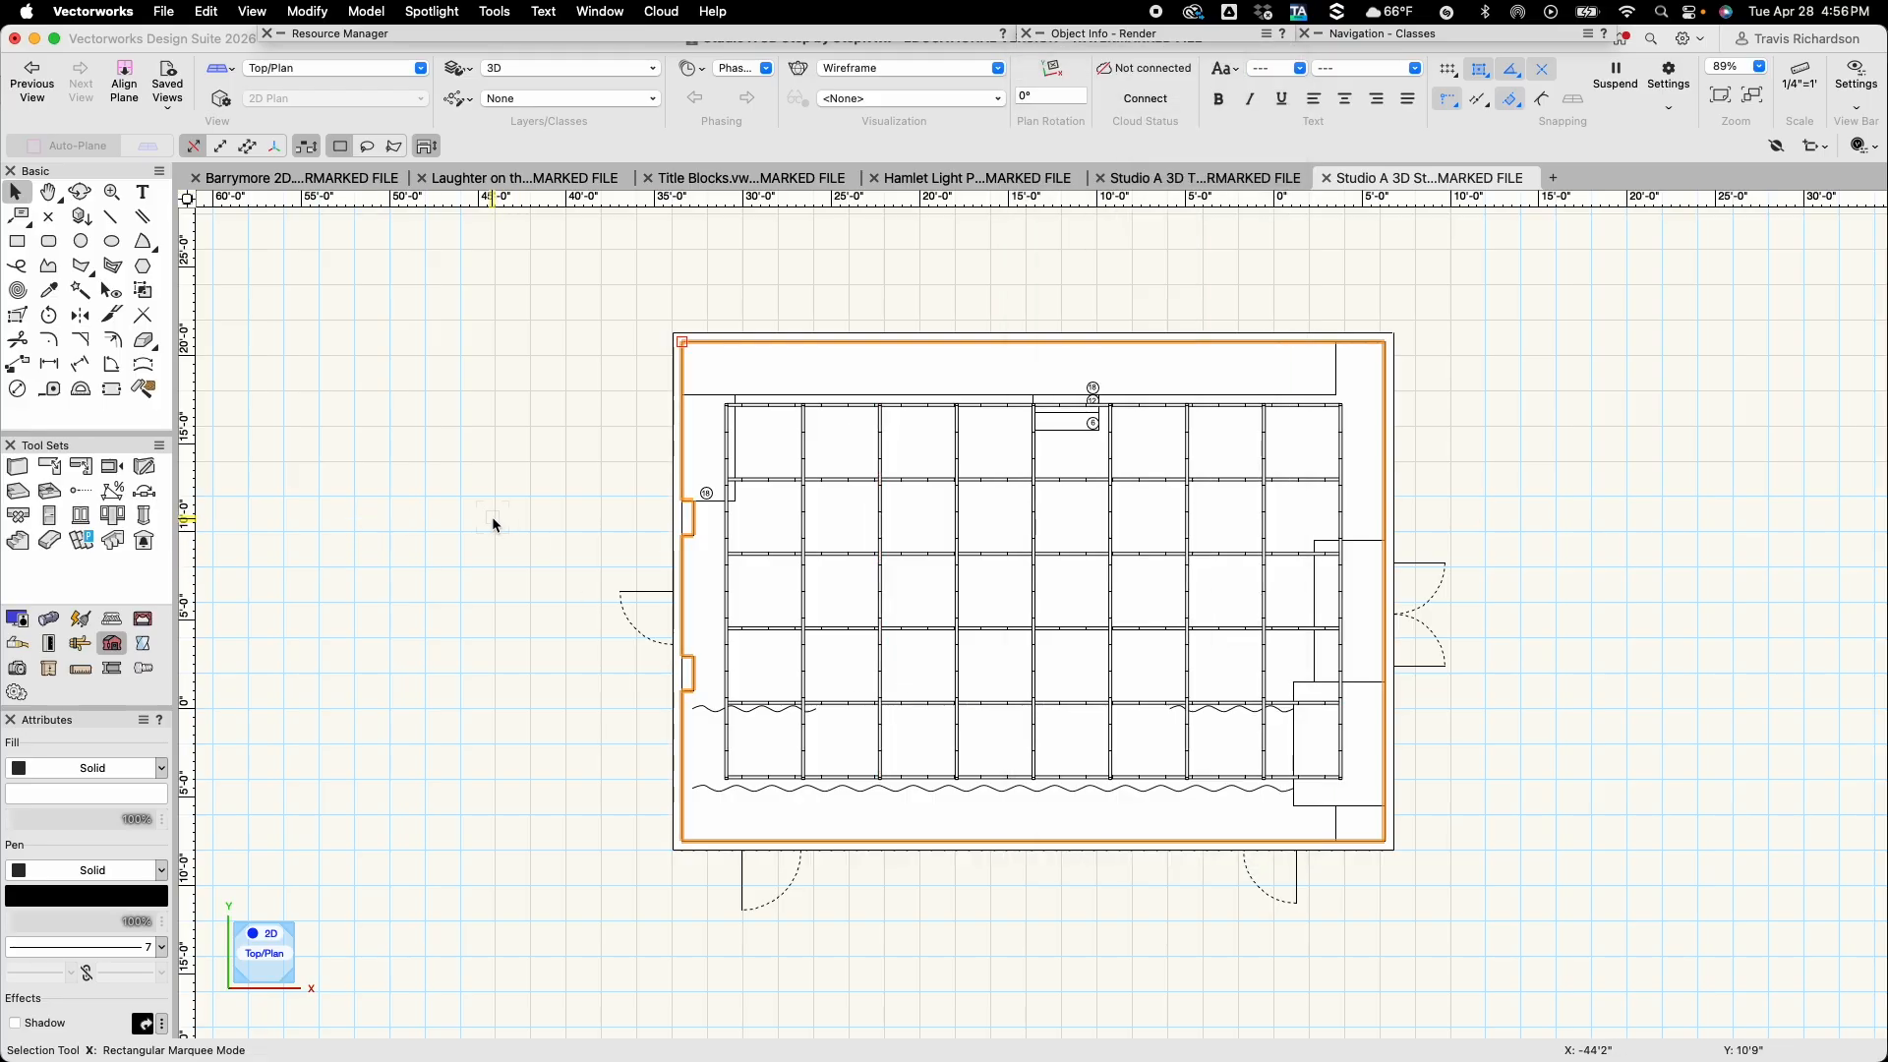
# Look into the room from the Back view, slightly from above, with the Walls-South class made invisible
pyautogui.click(343, 69)
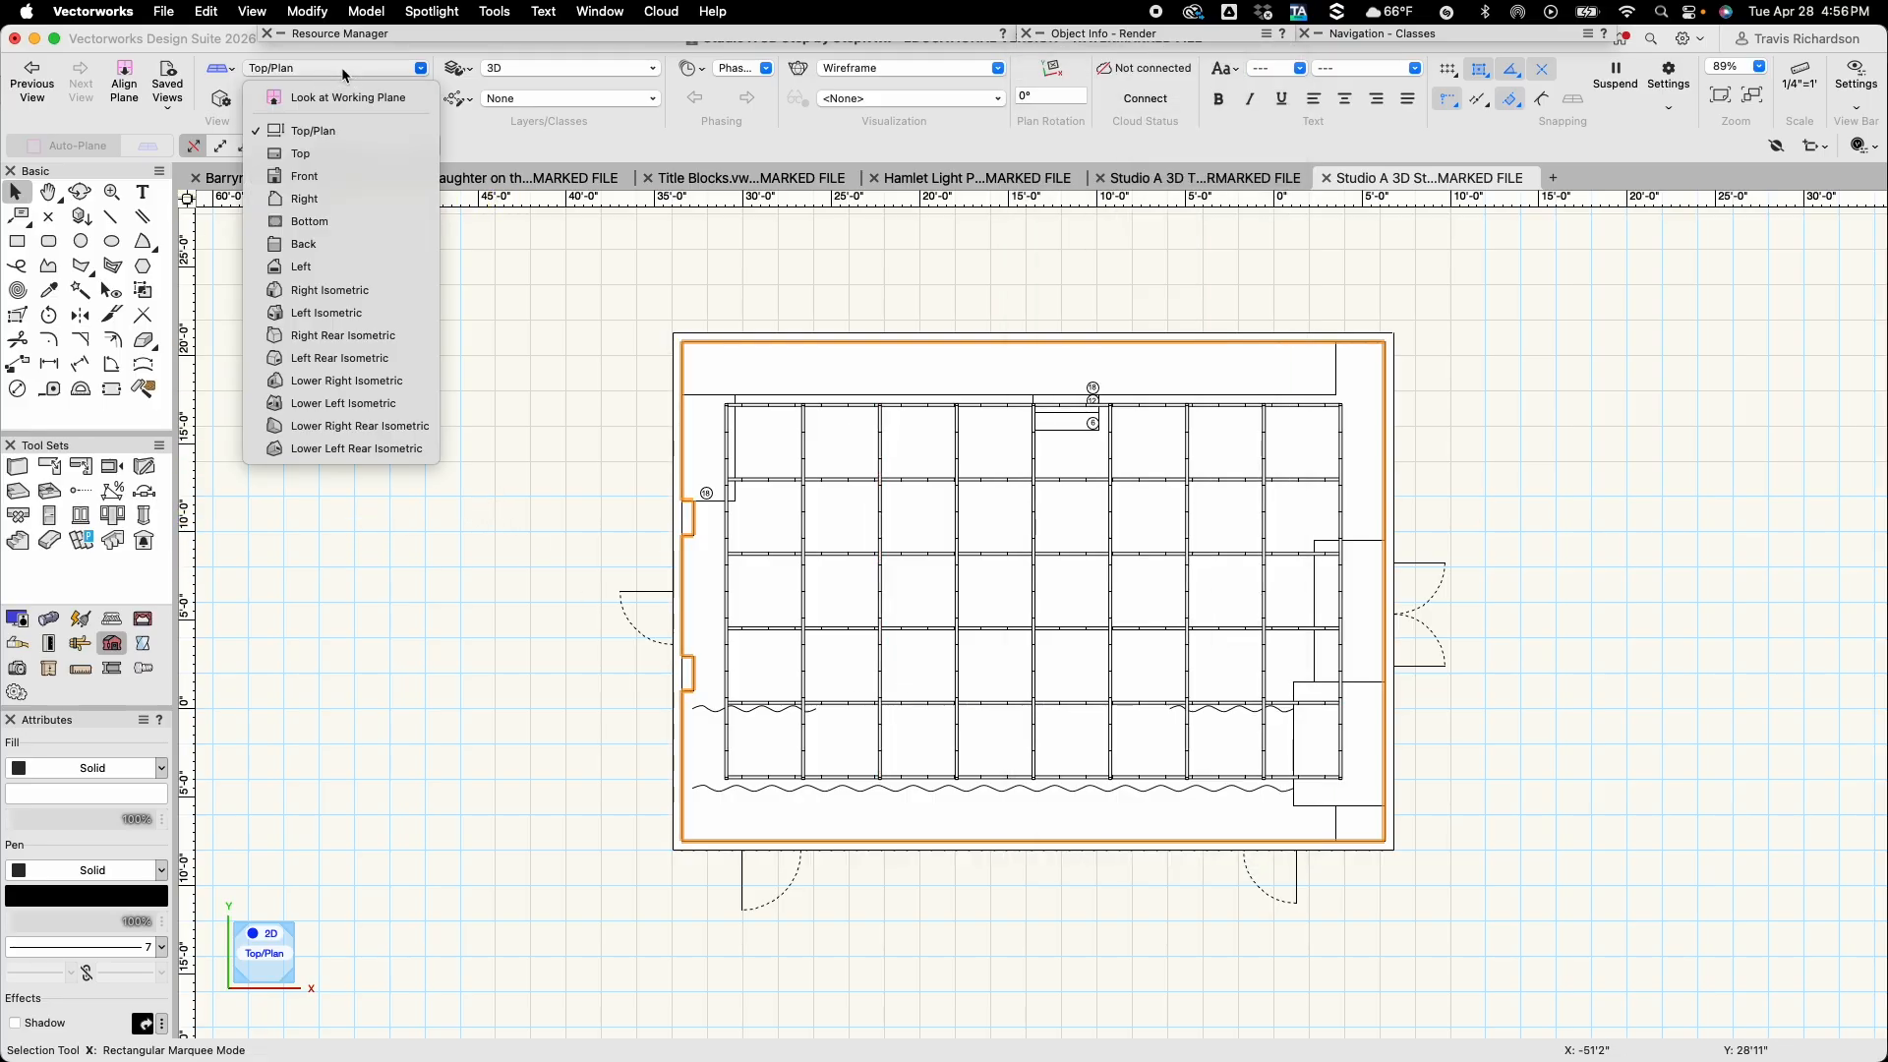
pyautogui.click(330, 245)
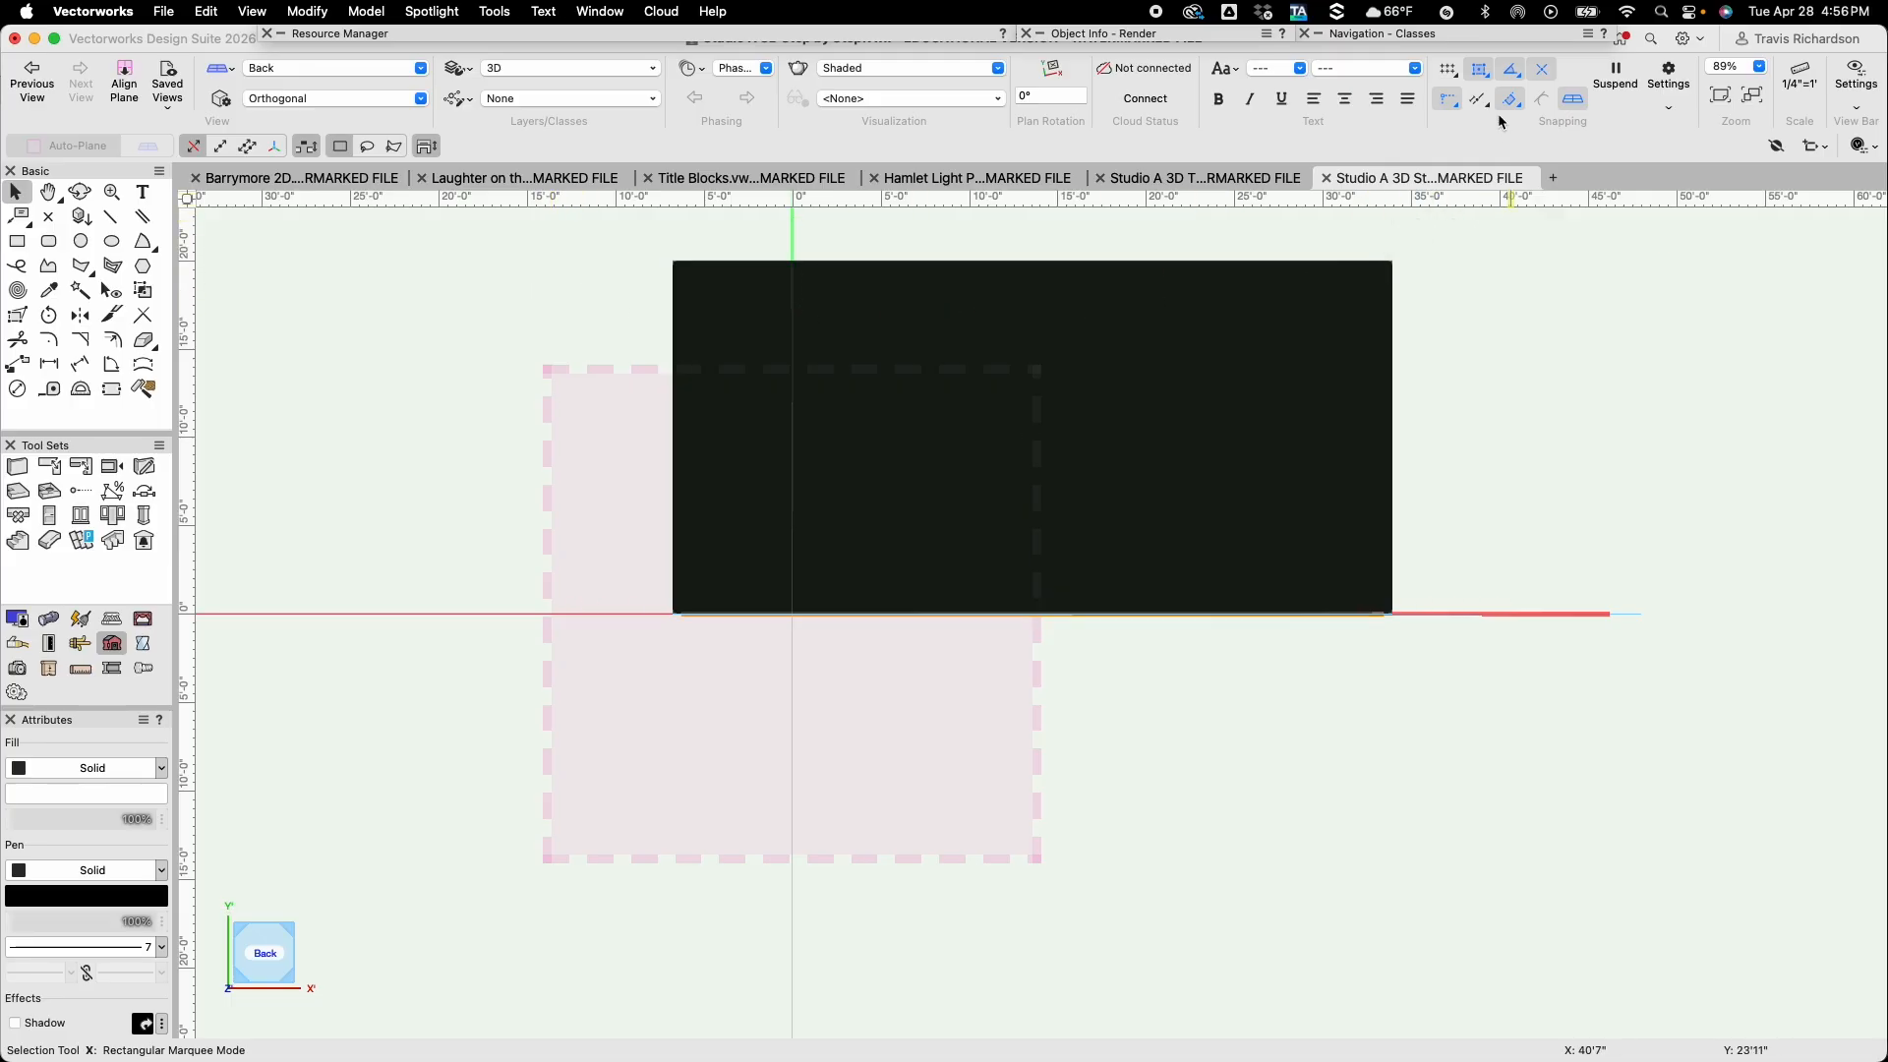
pyautogui.moveTo(1461, 41)
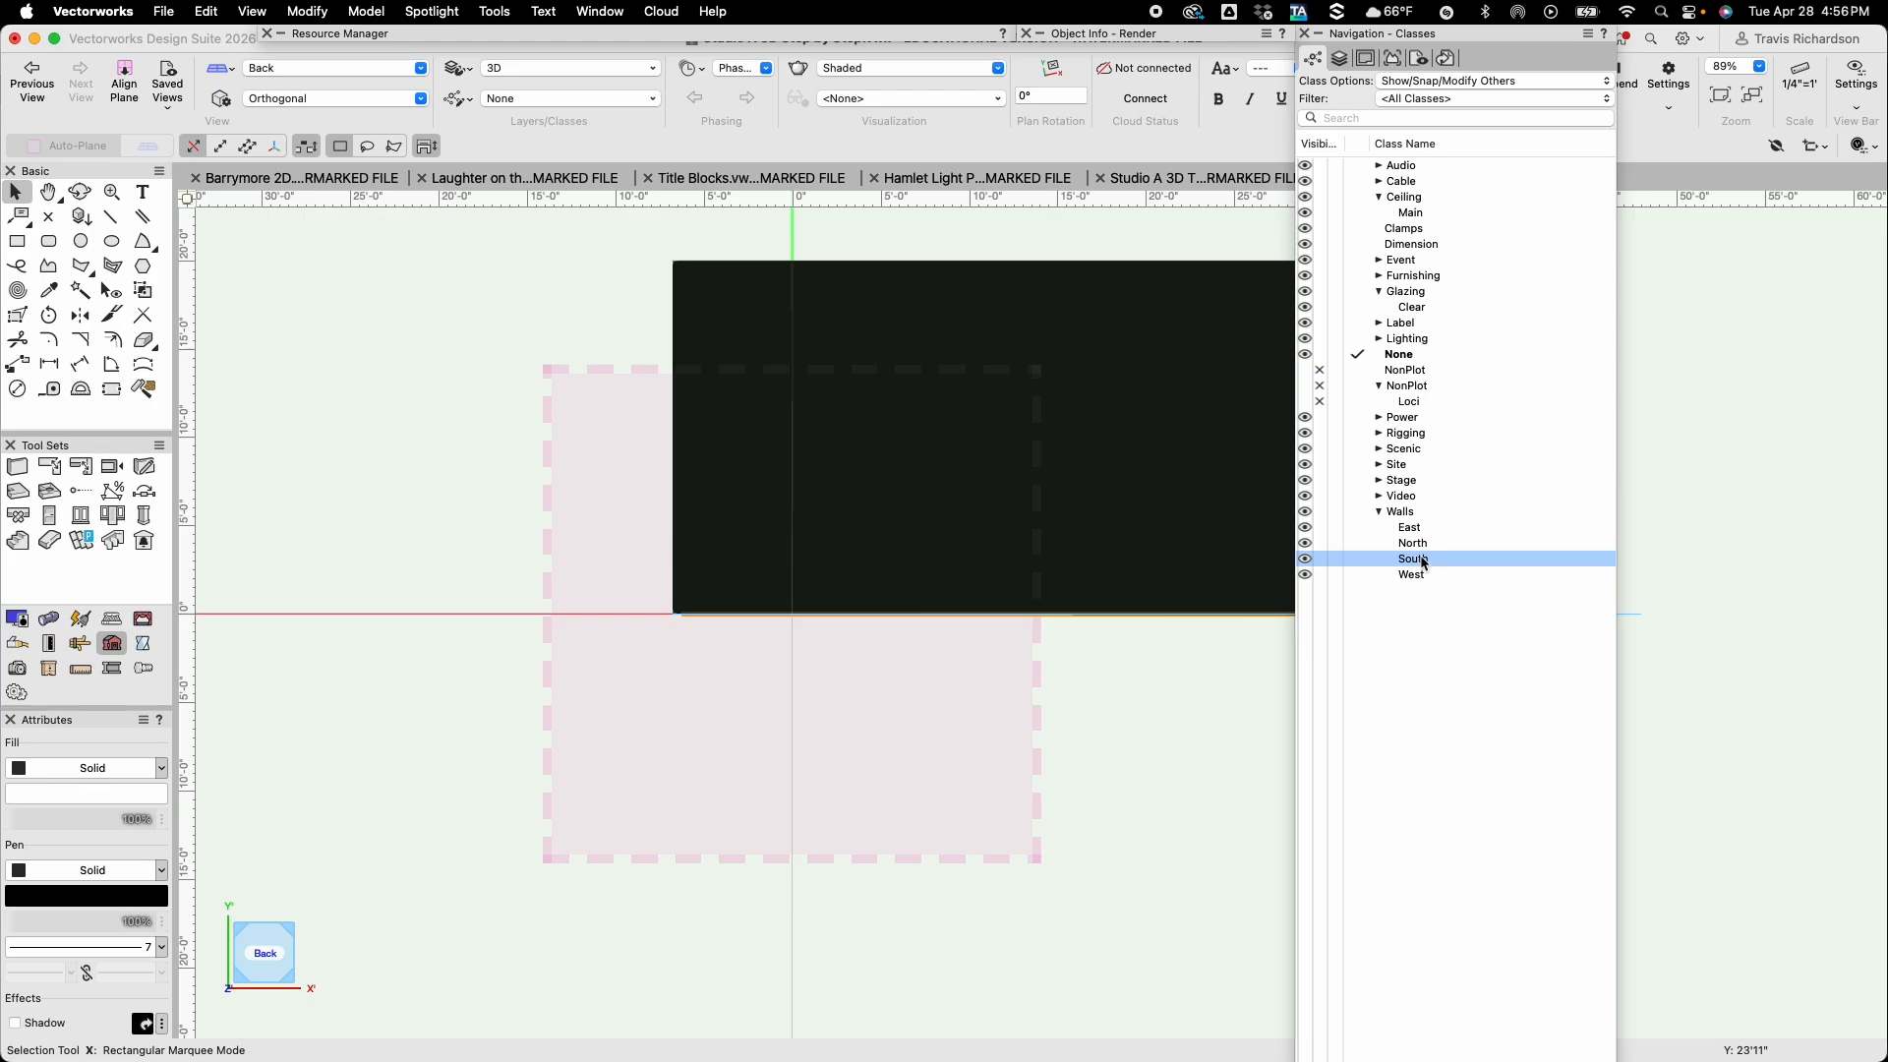
pyautogui.click(1318, 559)
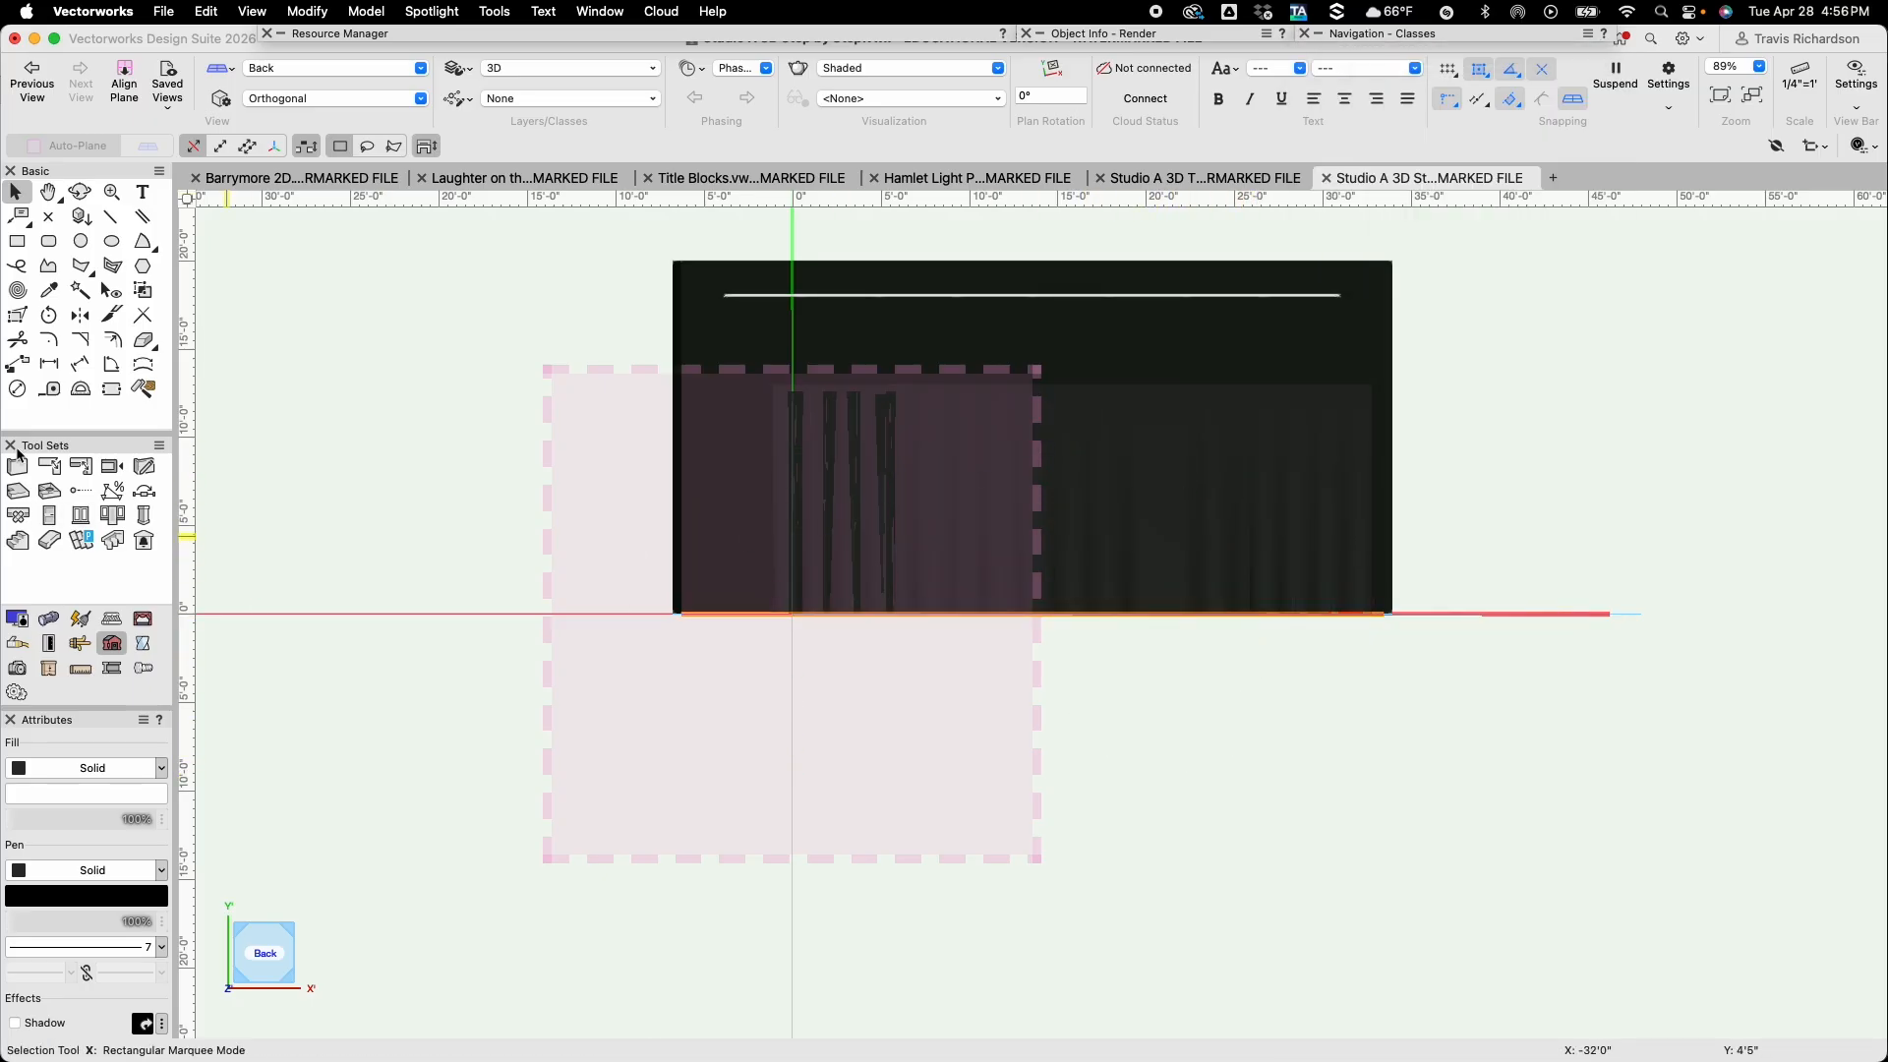
pyautogui.hotkey('shift', 'c')
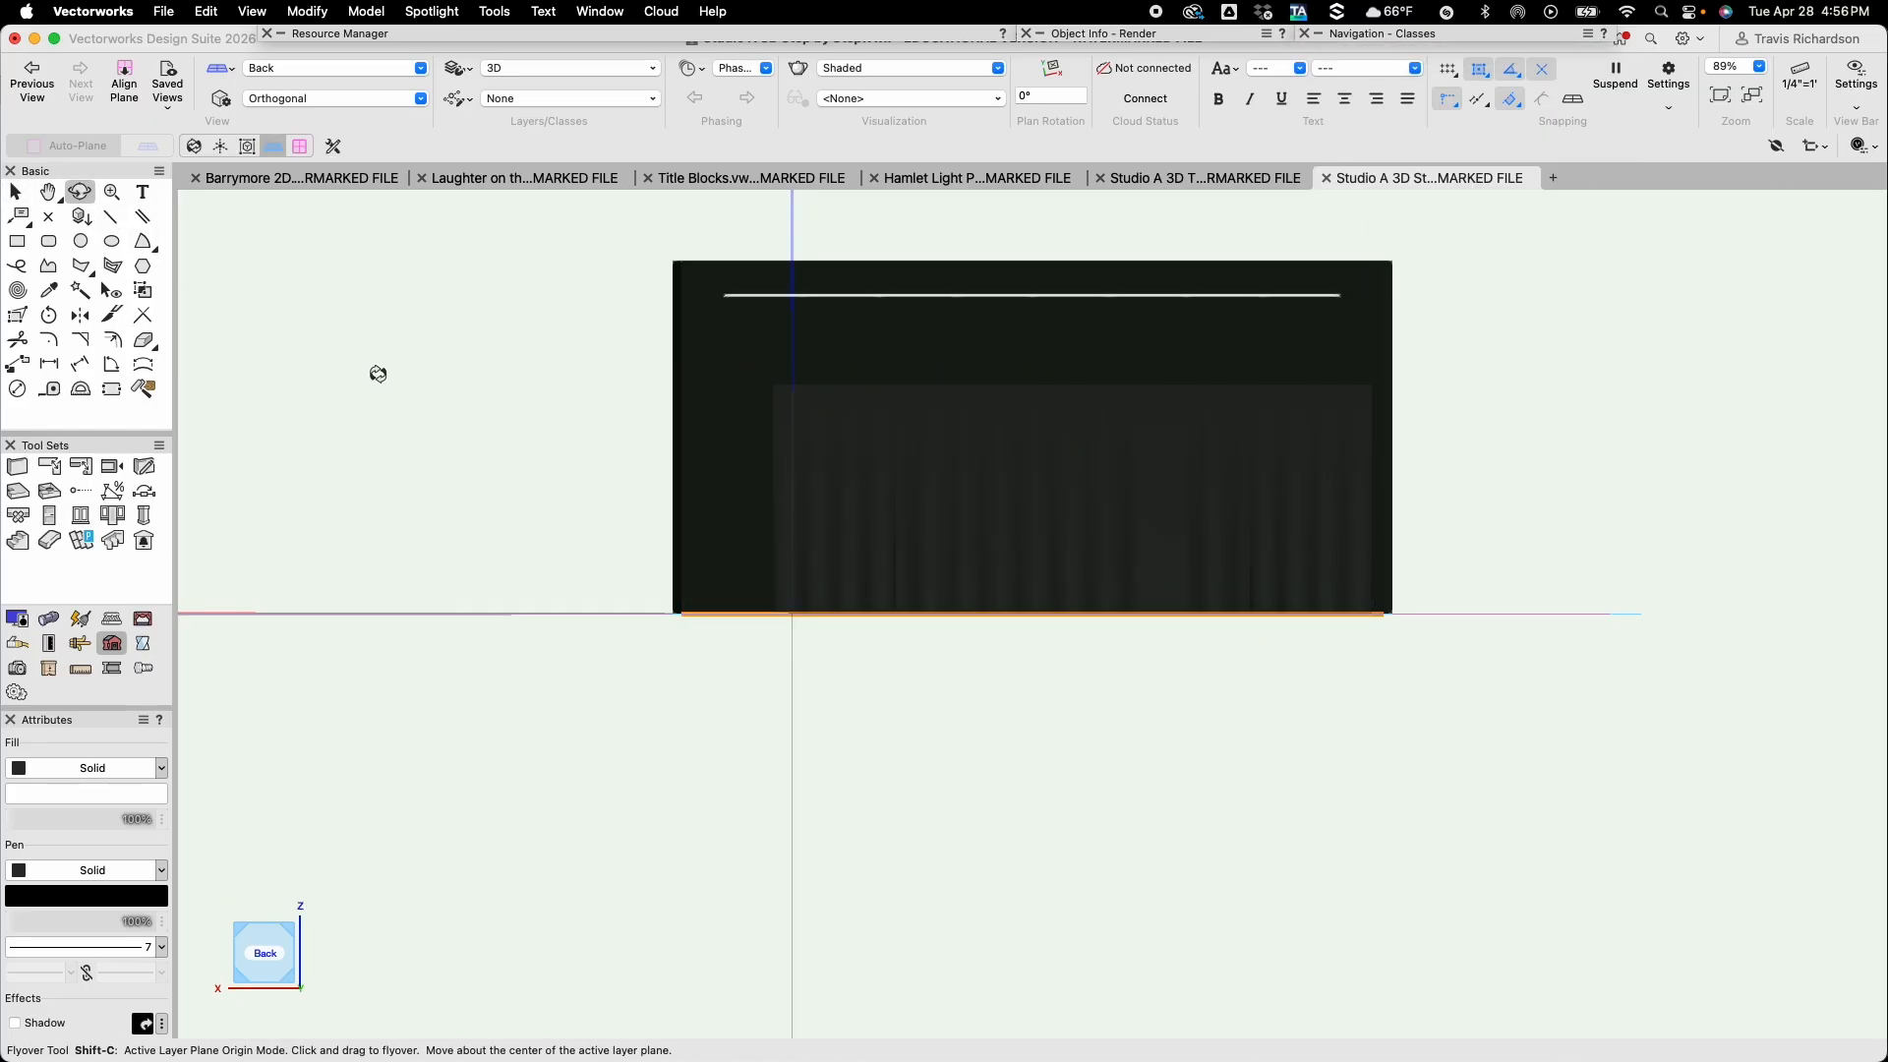
pyautogui.moveTo(923, 450); pyautogui.dragTo(918, 513)
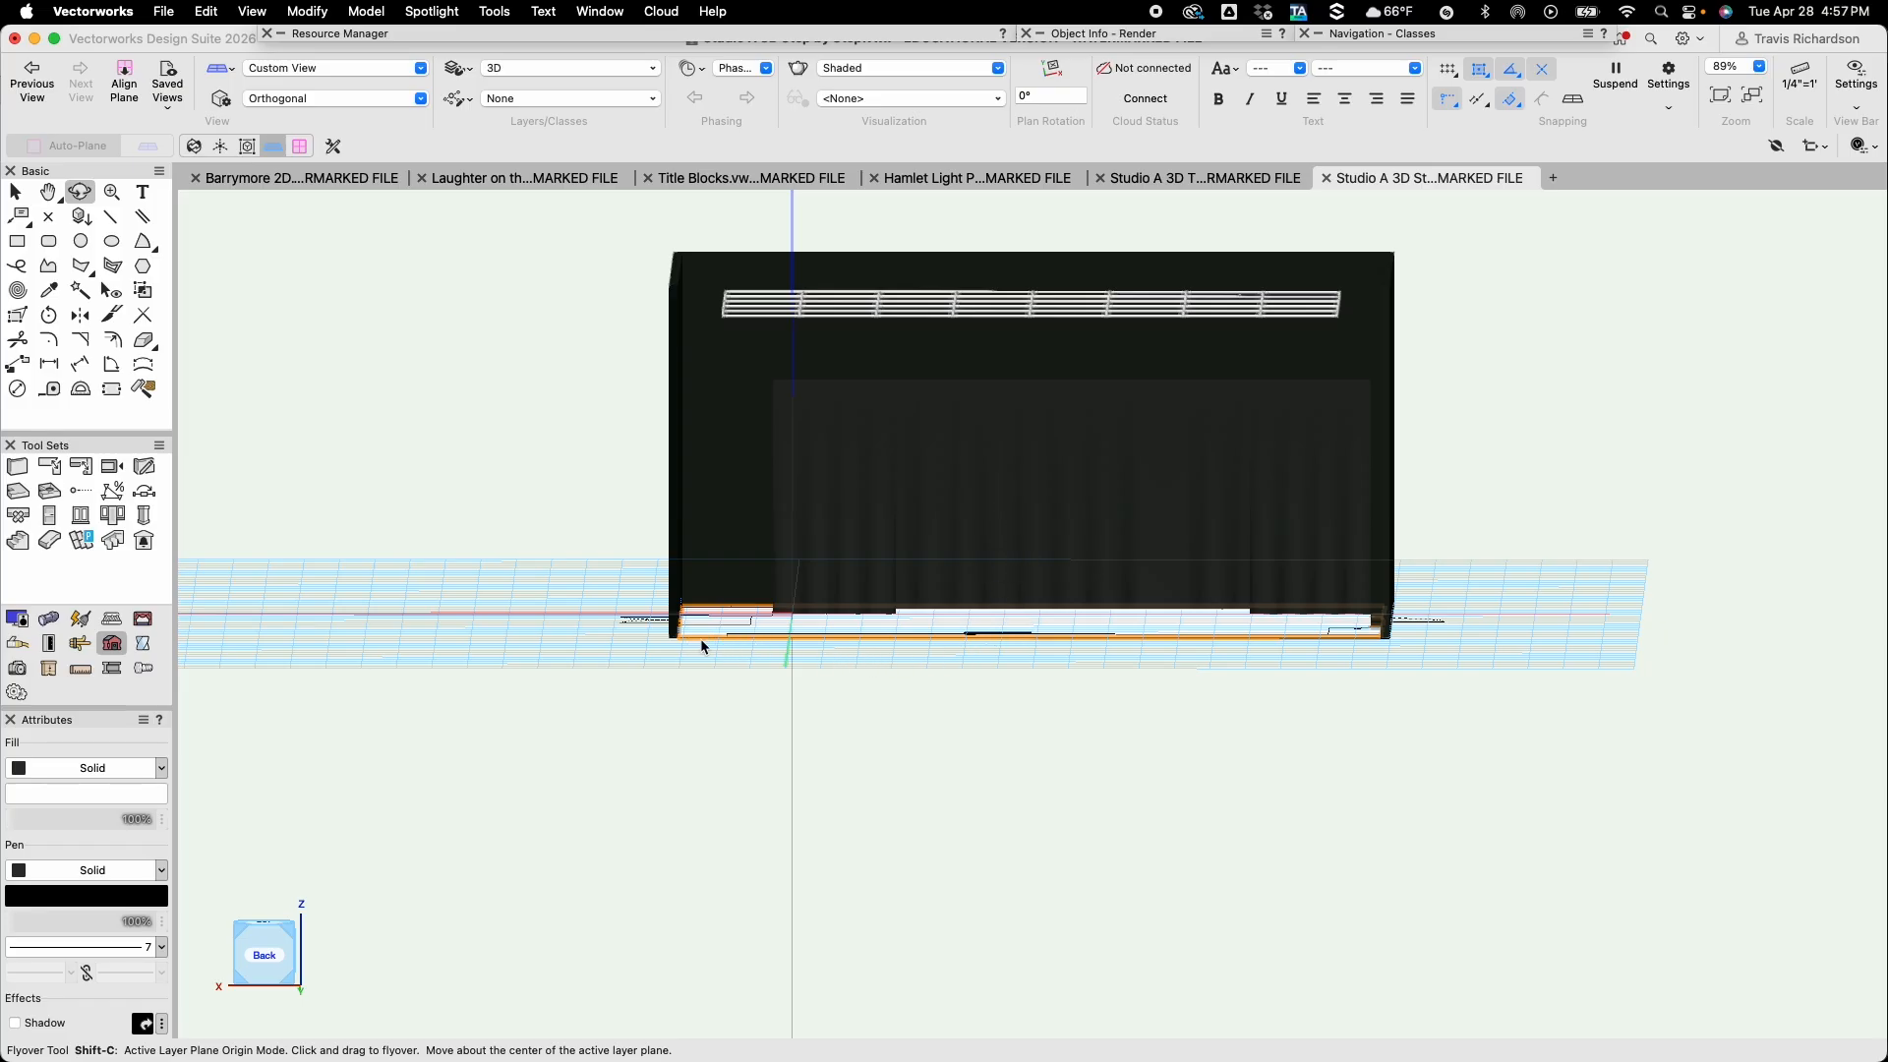
# Move the extruded floor by an X offset of 0" and a Y offset of 3/4", and check it from a higher angle
pyautogui.press('x')
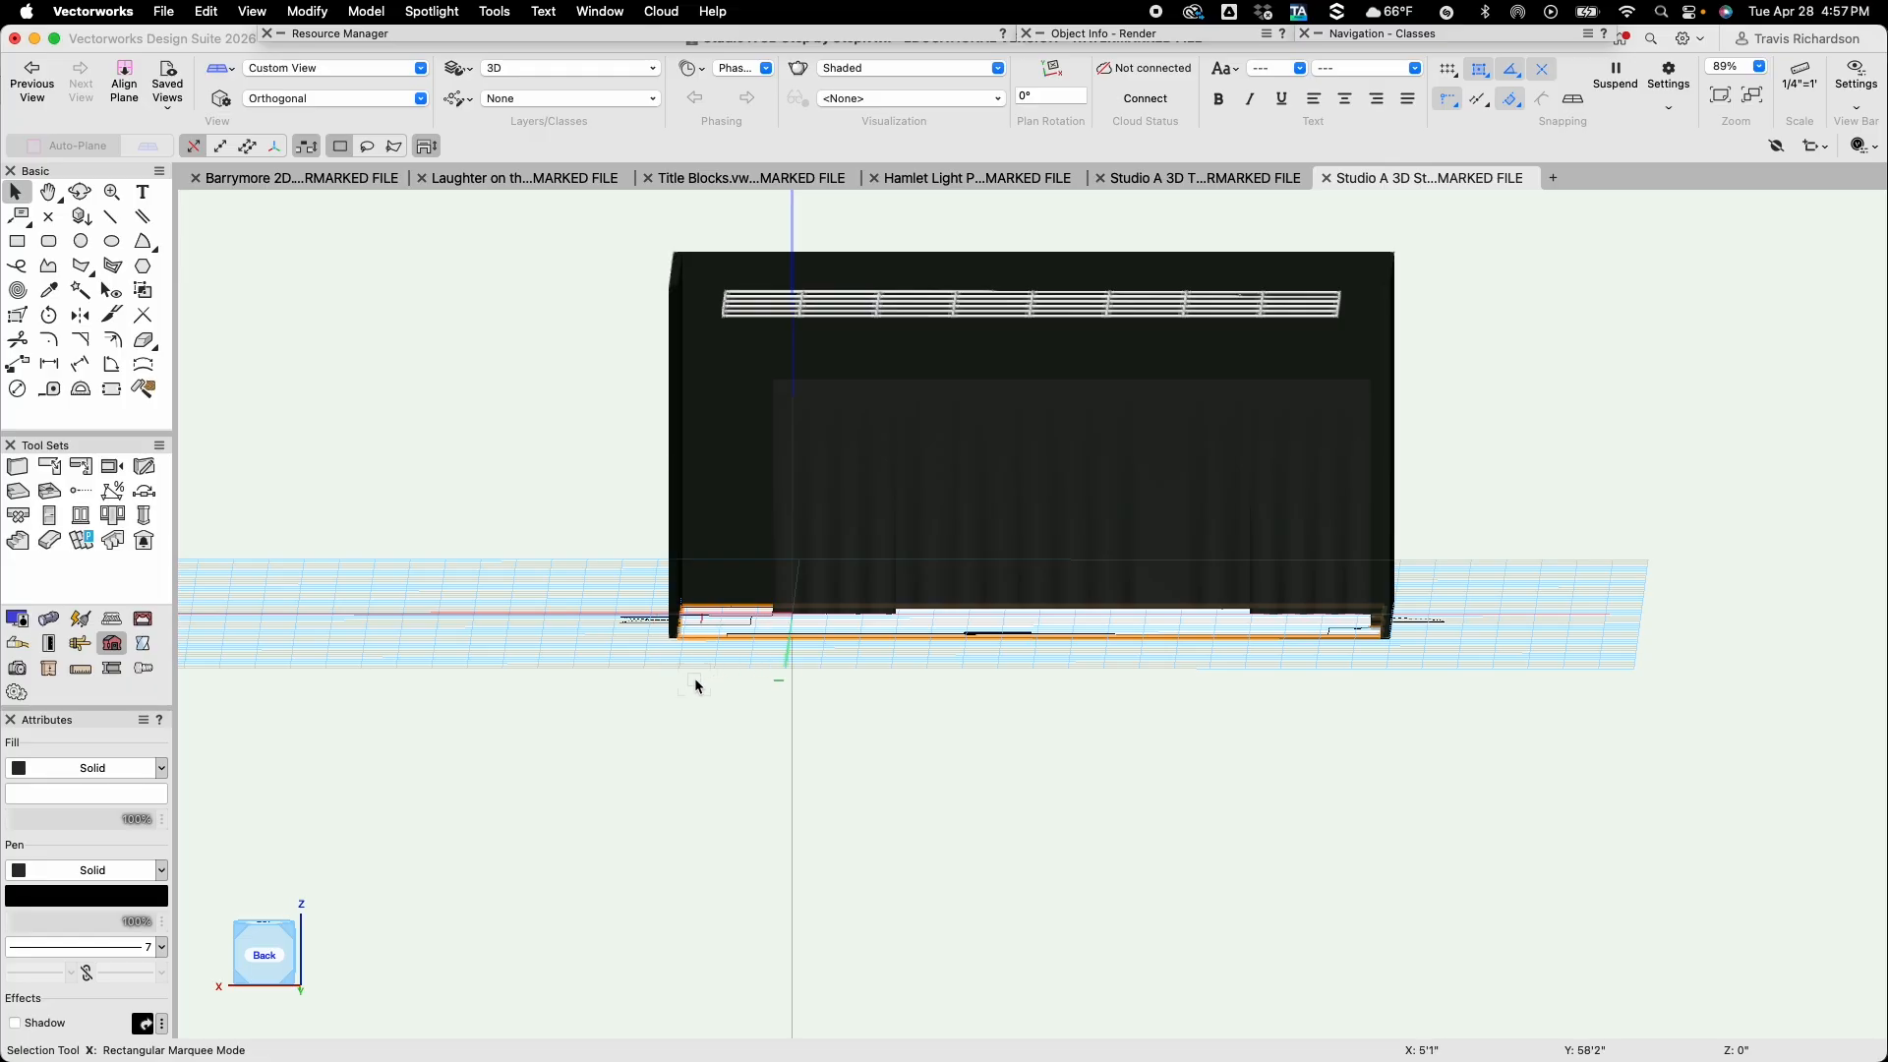
pyautogui.press('super+m')
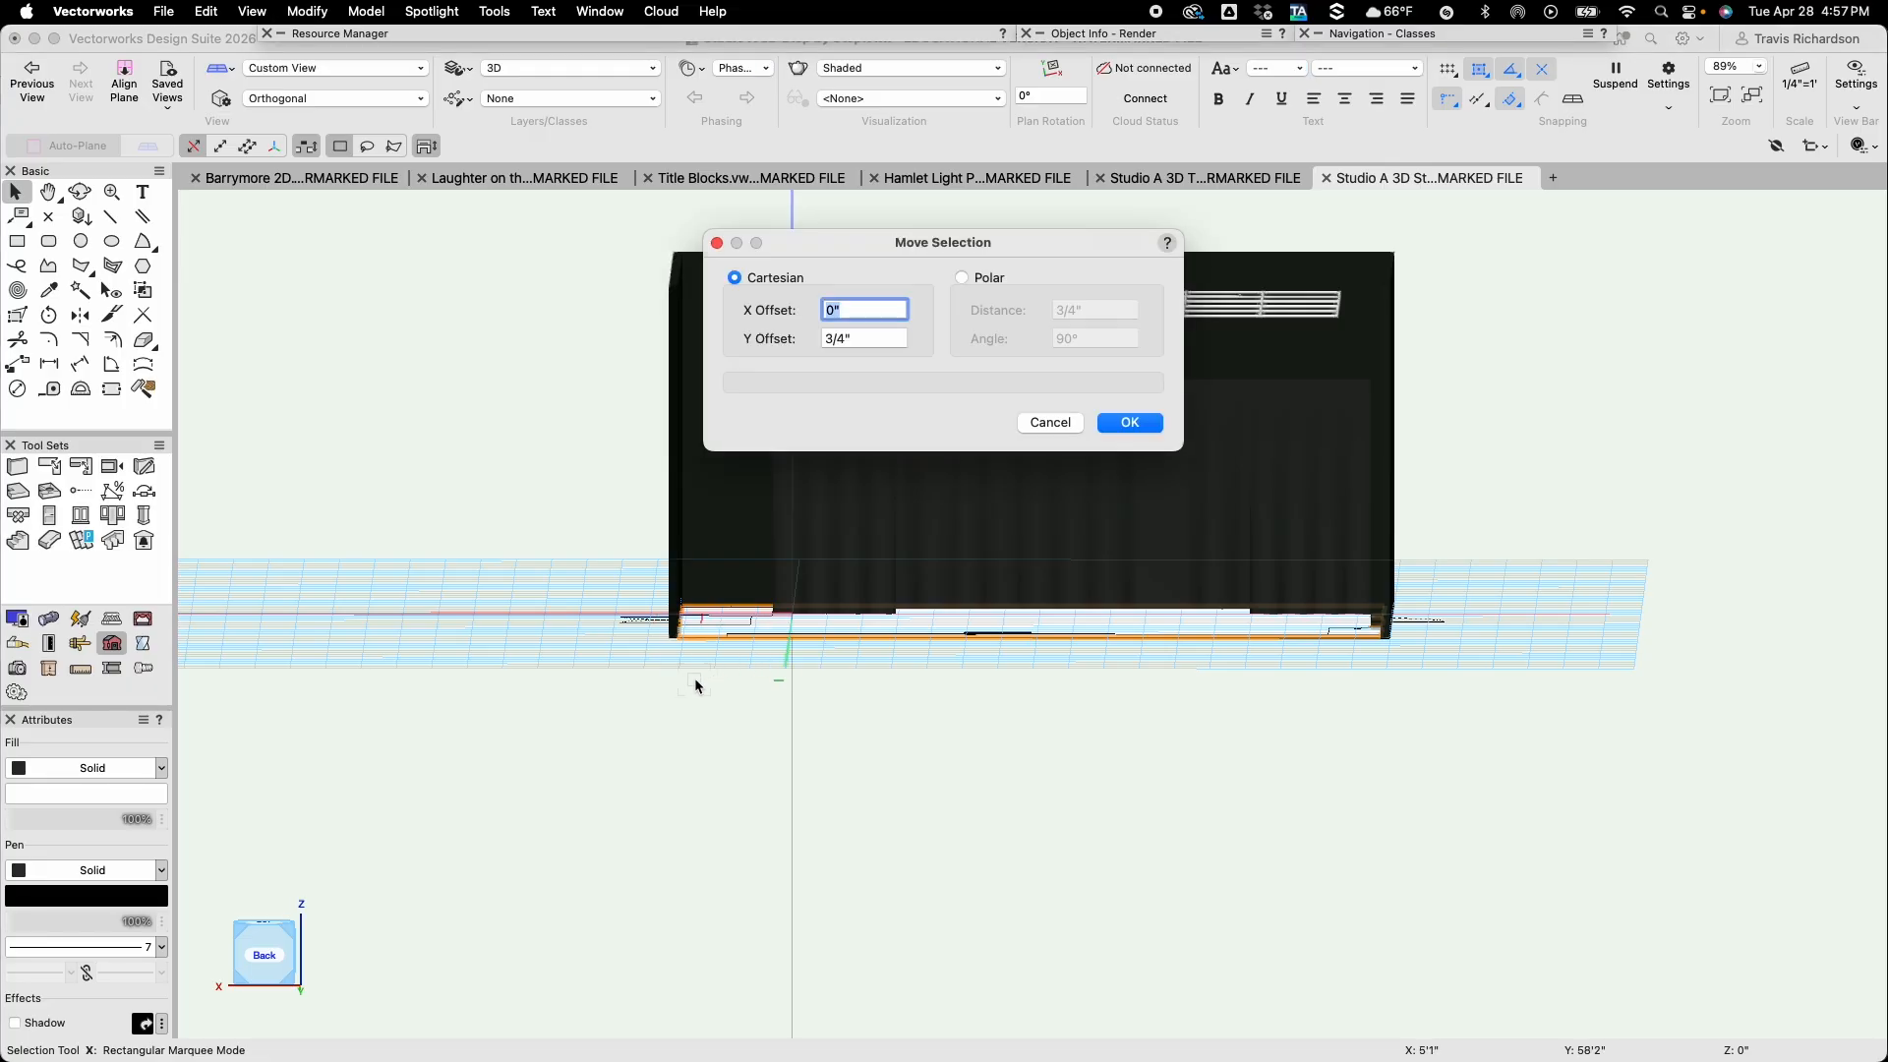
pyautogui.press('Return')
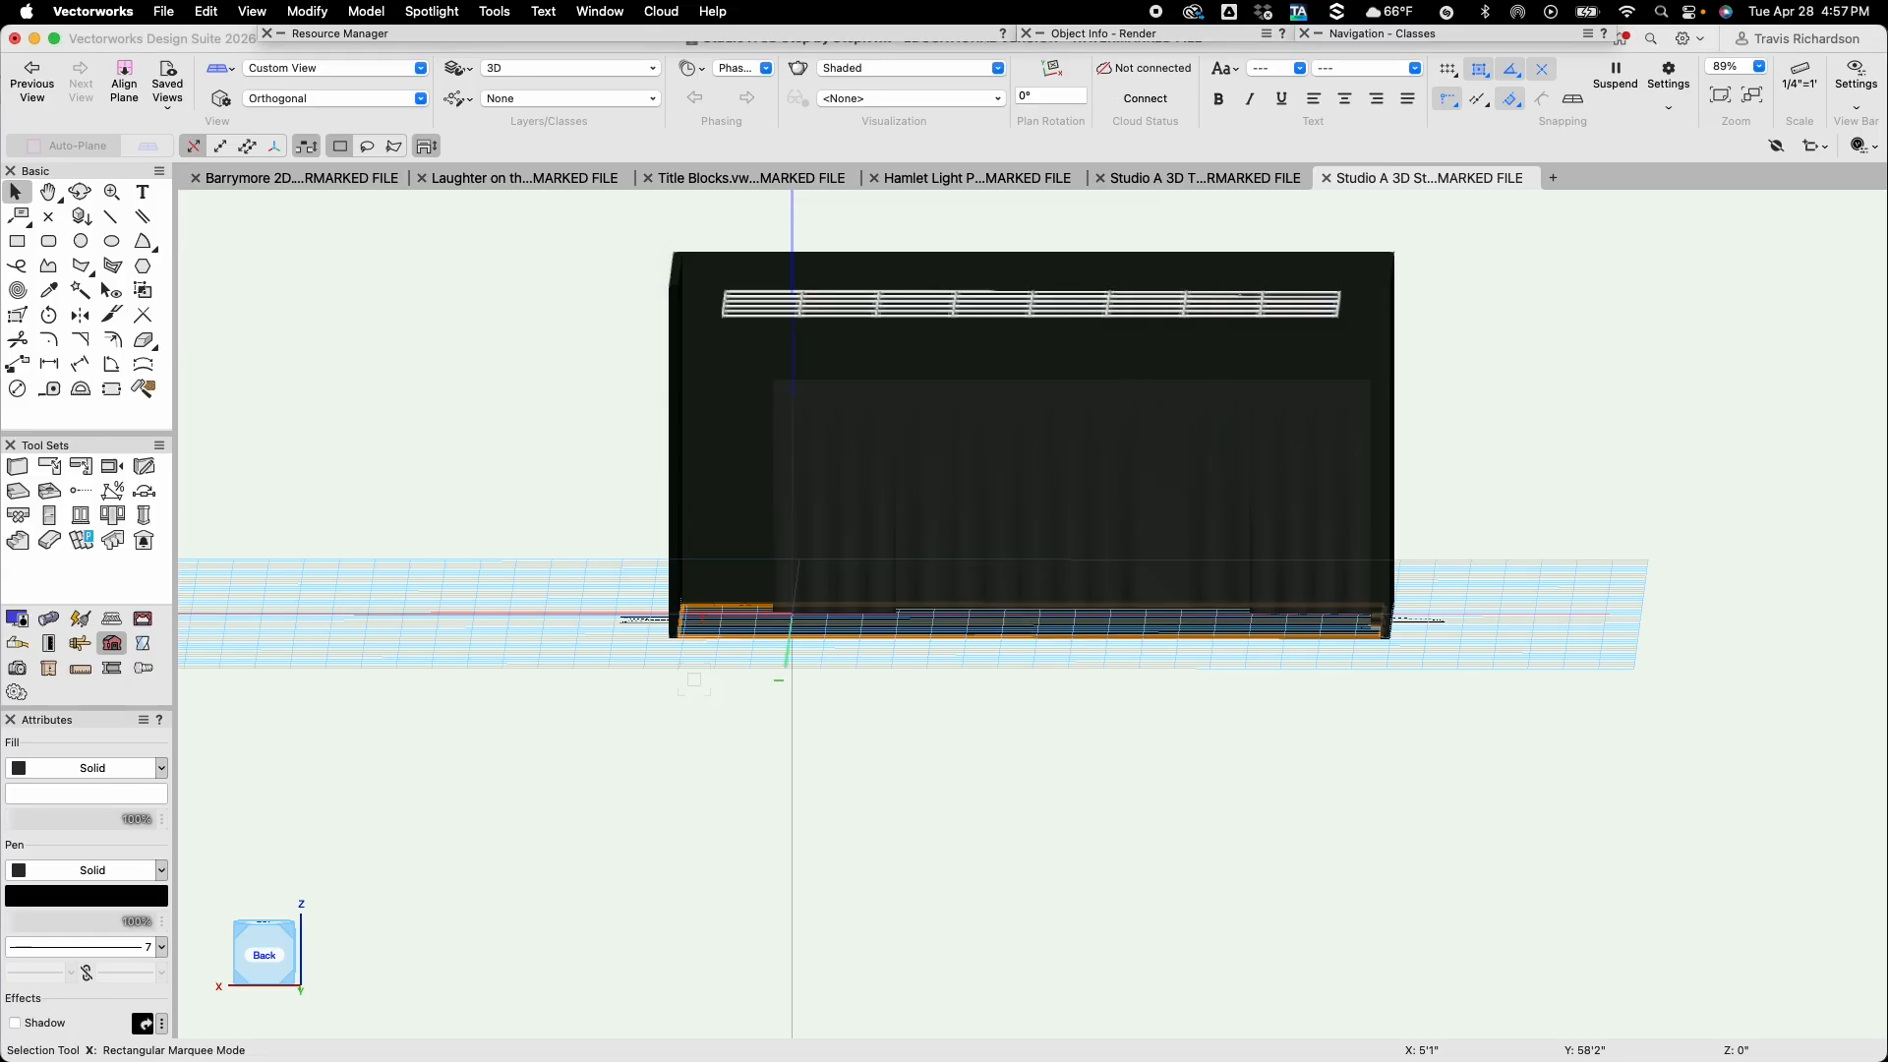
pyautogui.click(81, 191)
pyautogui.moveTo(1019, 652); pyautogui.dragTo(1012, 721)
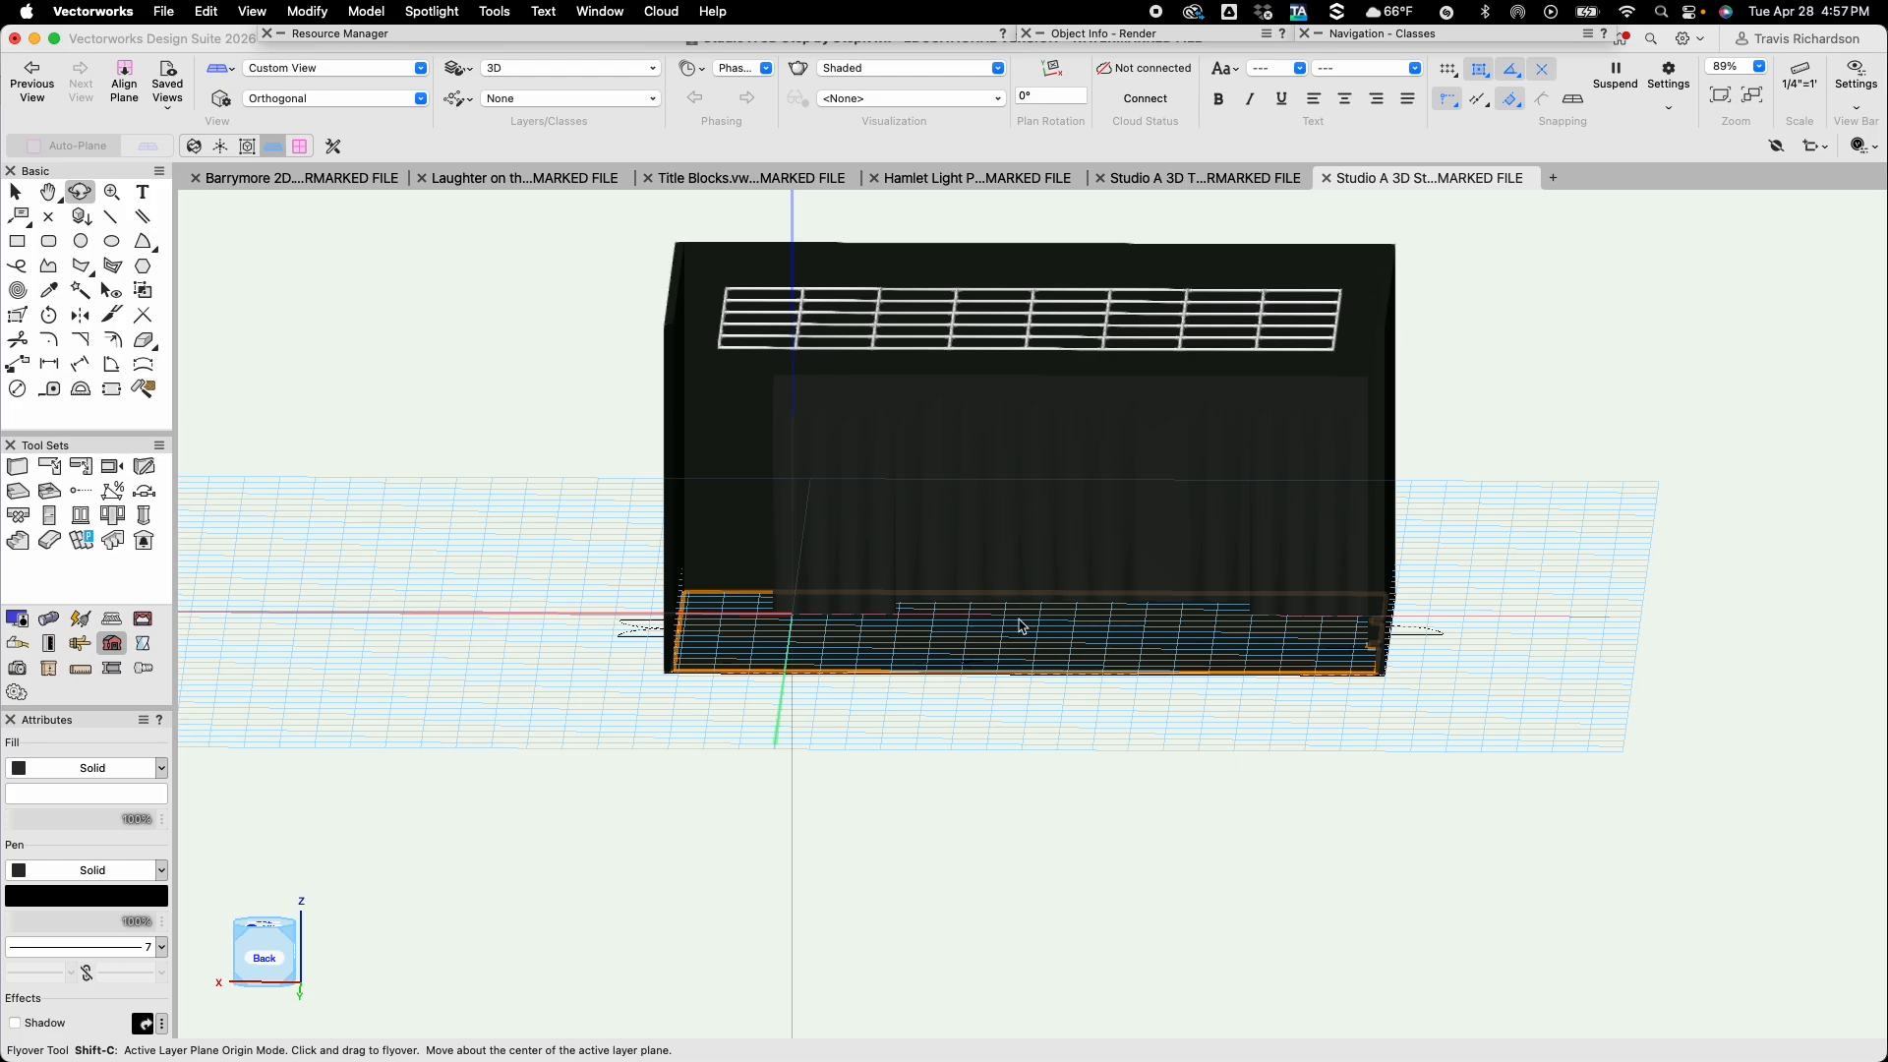
# In Top/Plan view with nothing selected, set the Door tool preferences to a width of 3' and Single operation
pyautogui.press('x')
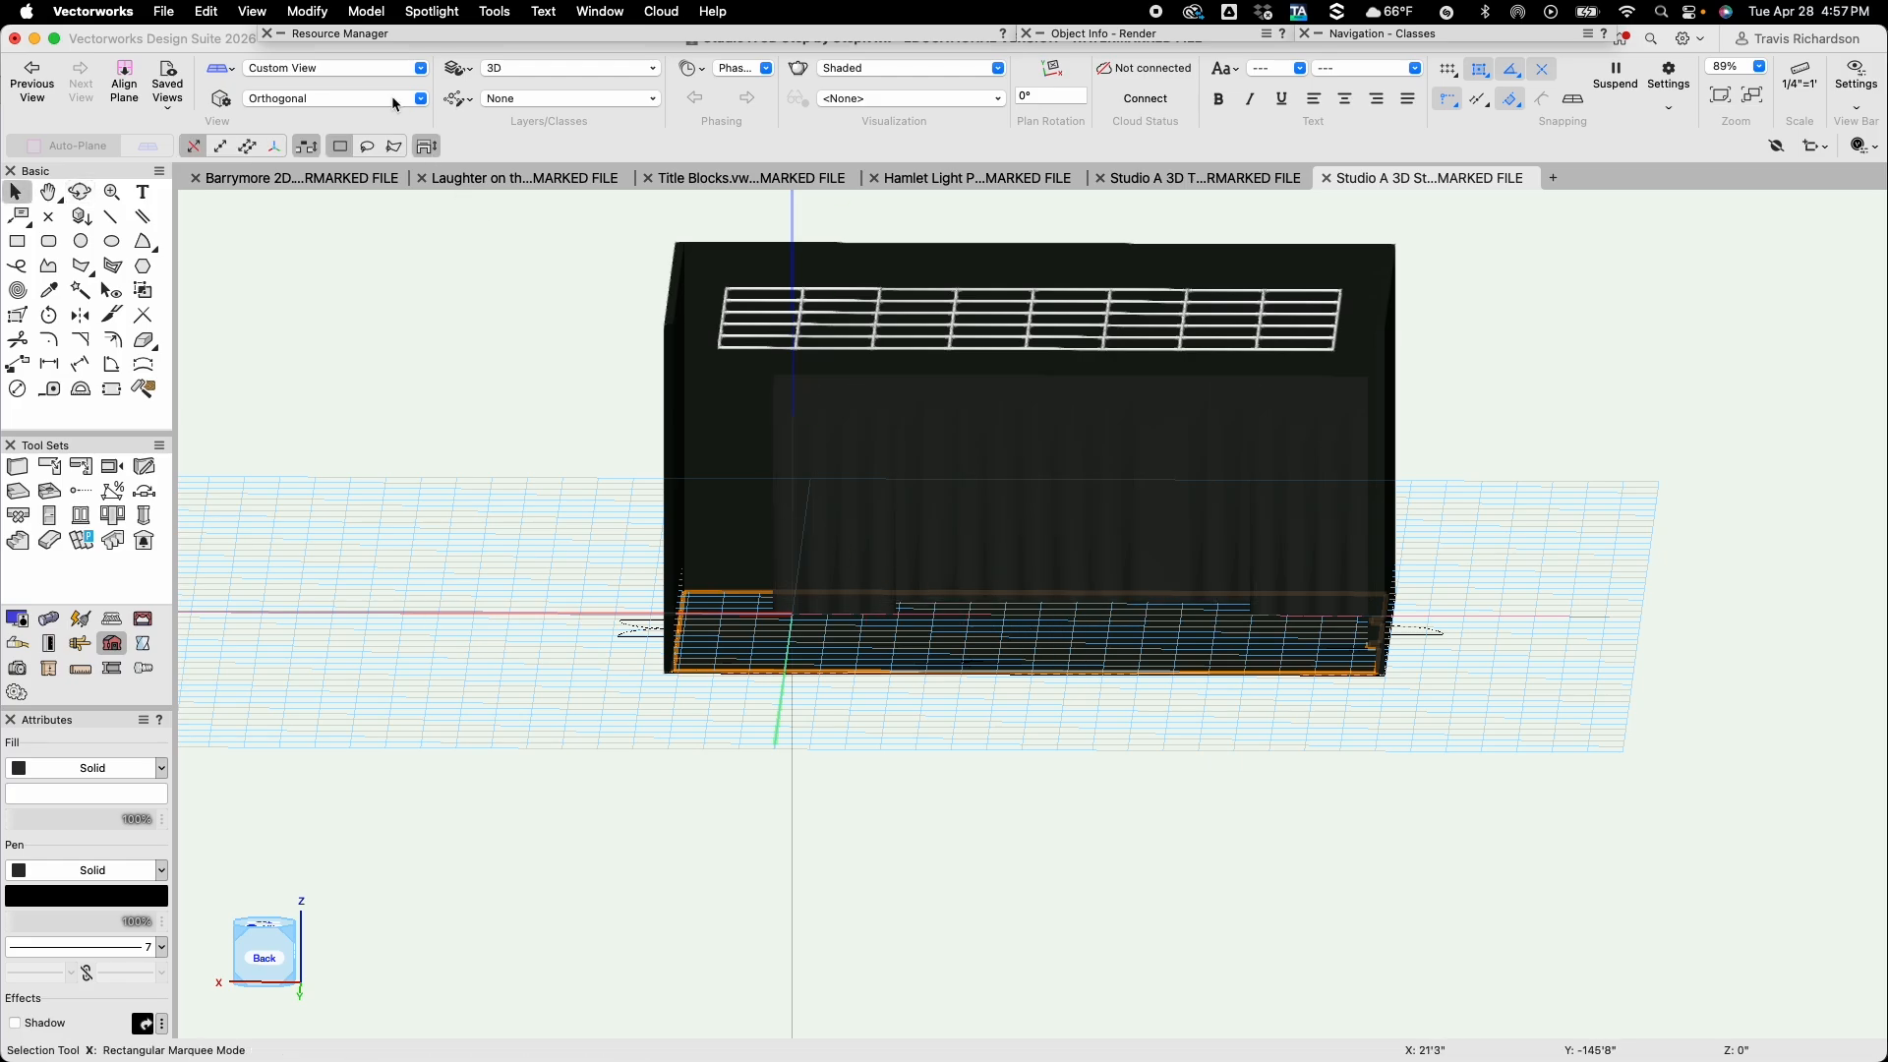
pyautogui.click(320, 69)
pyautogui.click(315, 130)
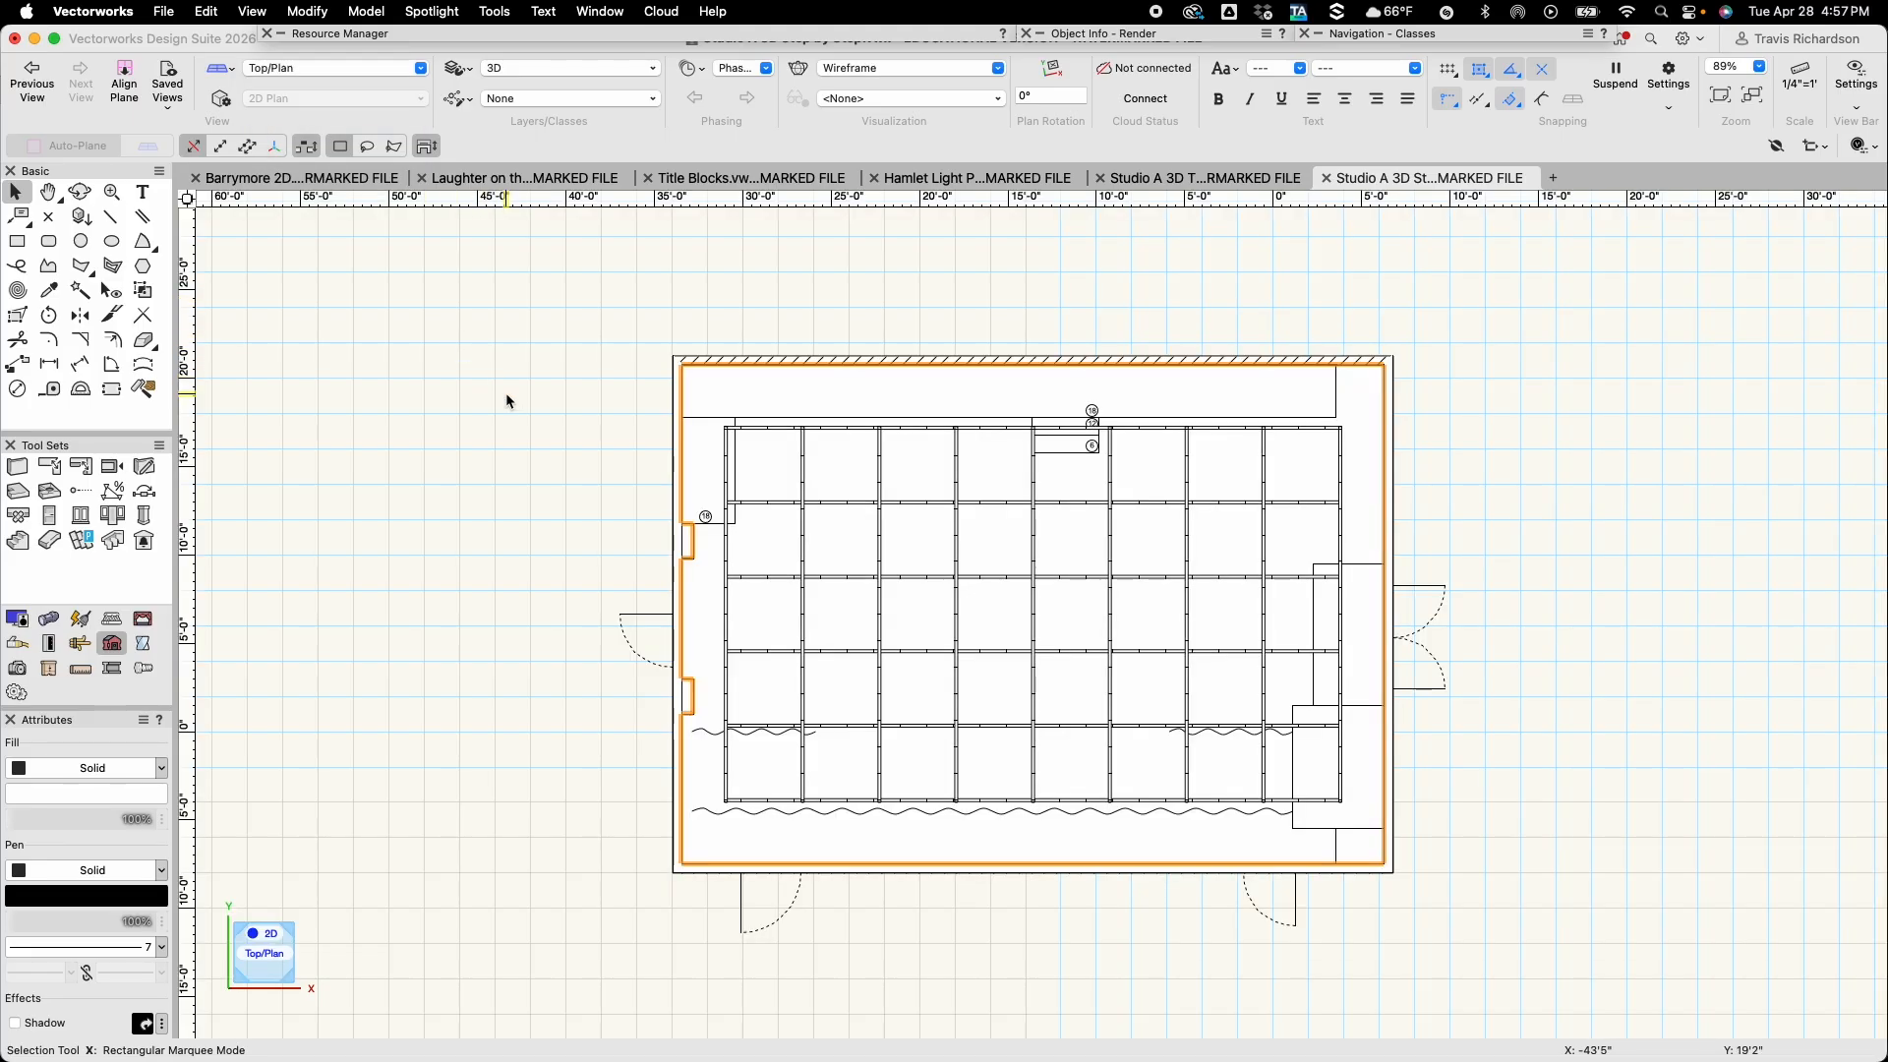
pyautogui.click(509, 399)
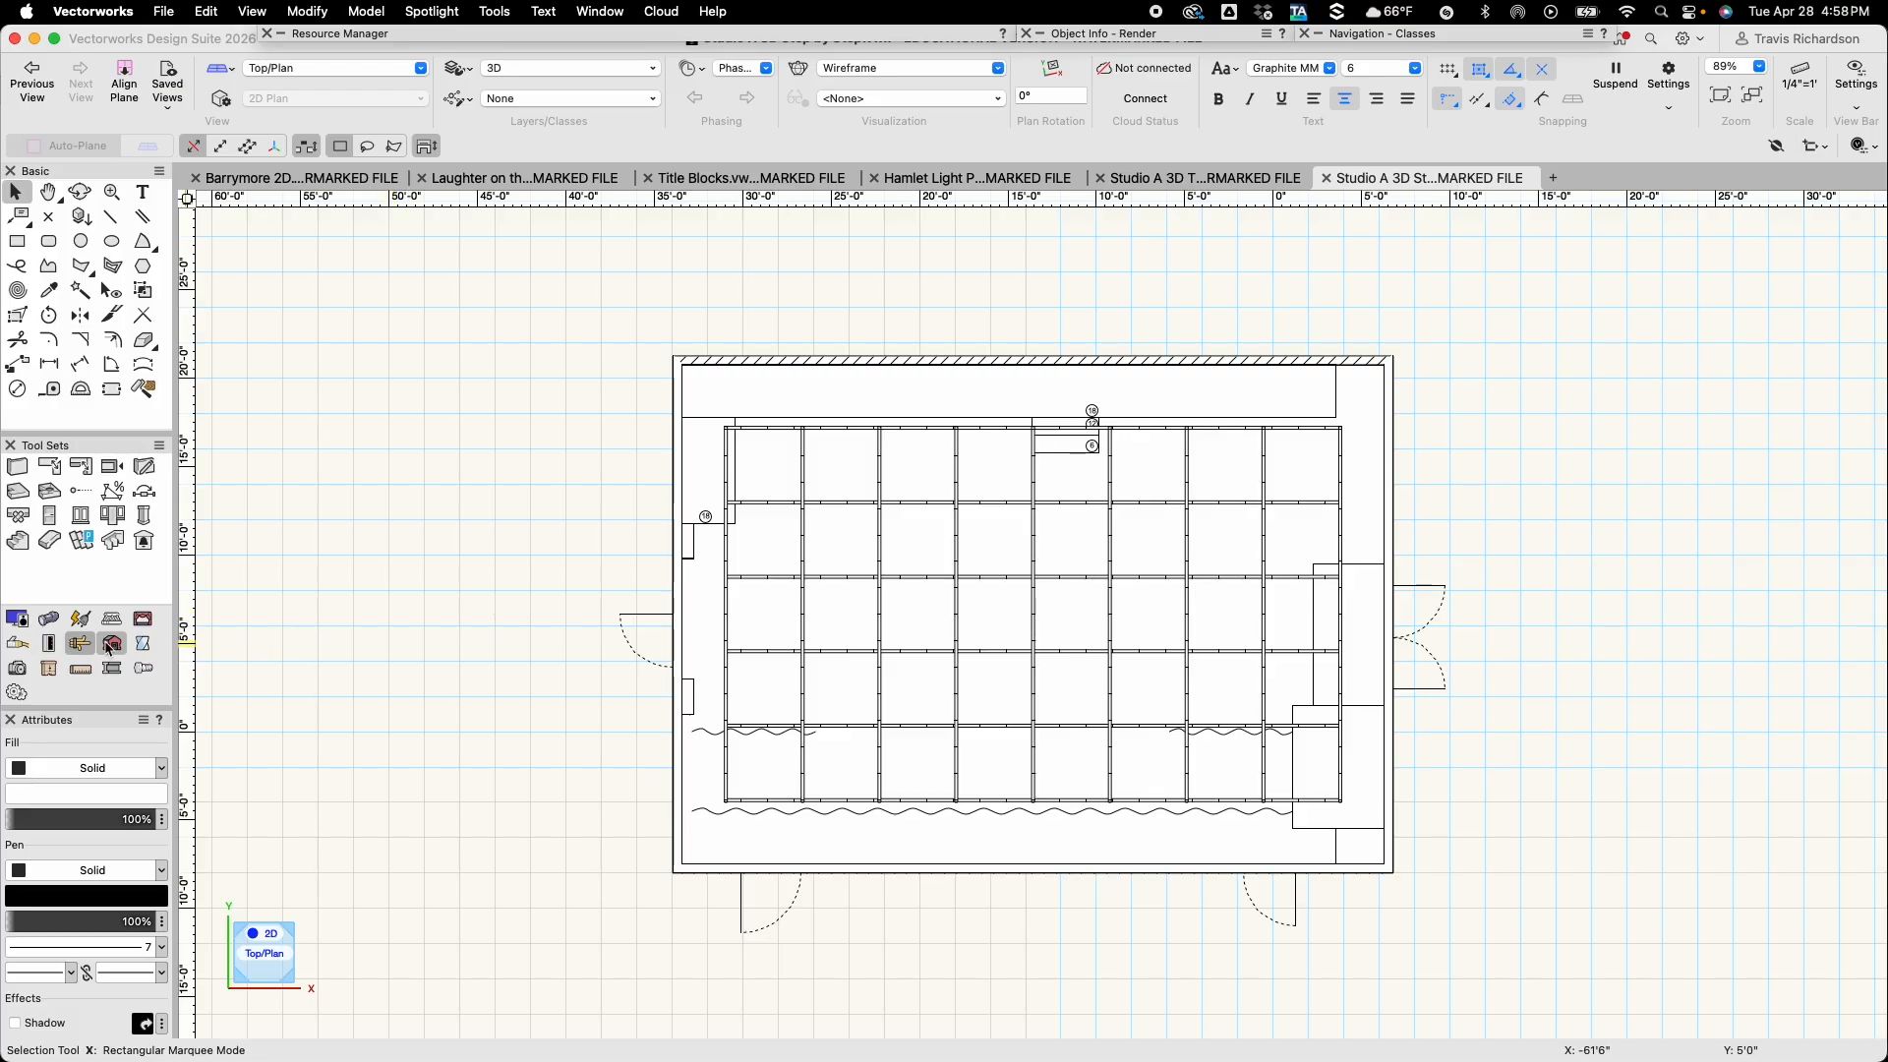
pyautogui.click(51, 519)
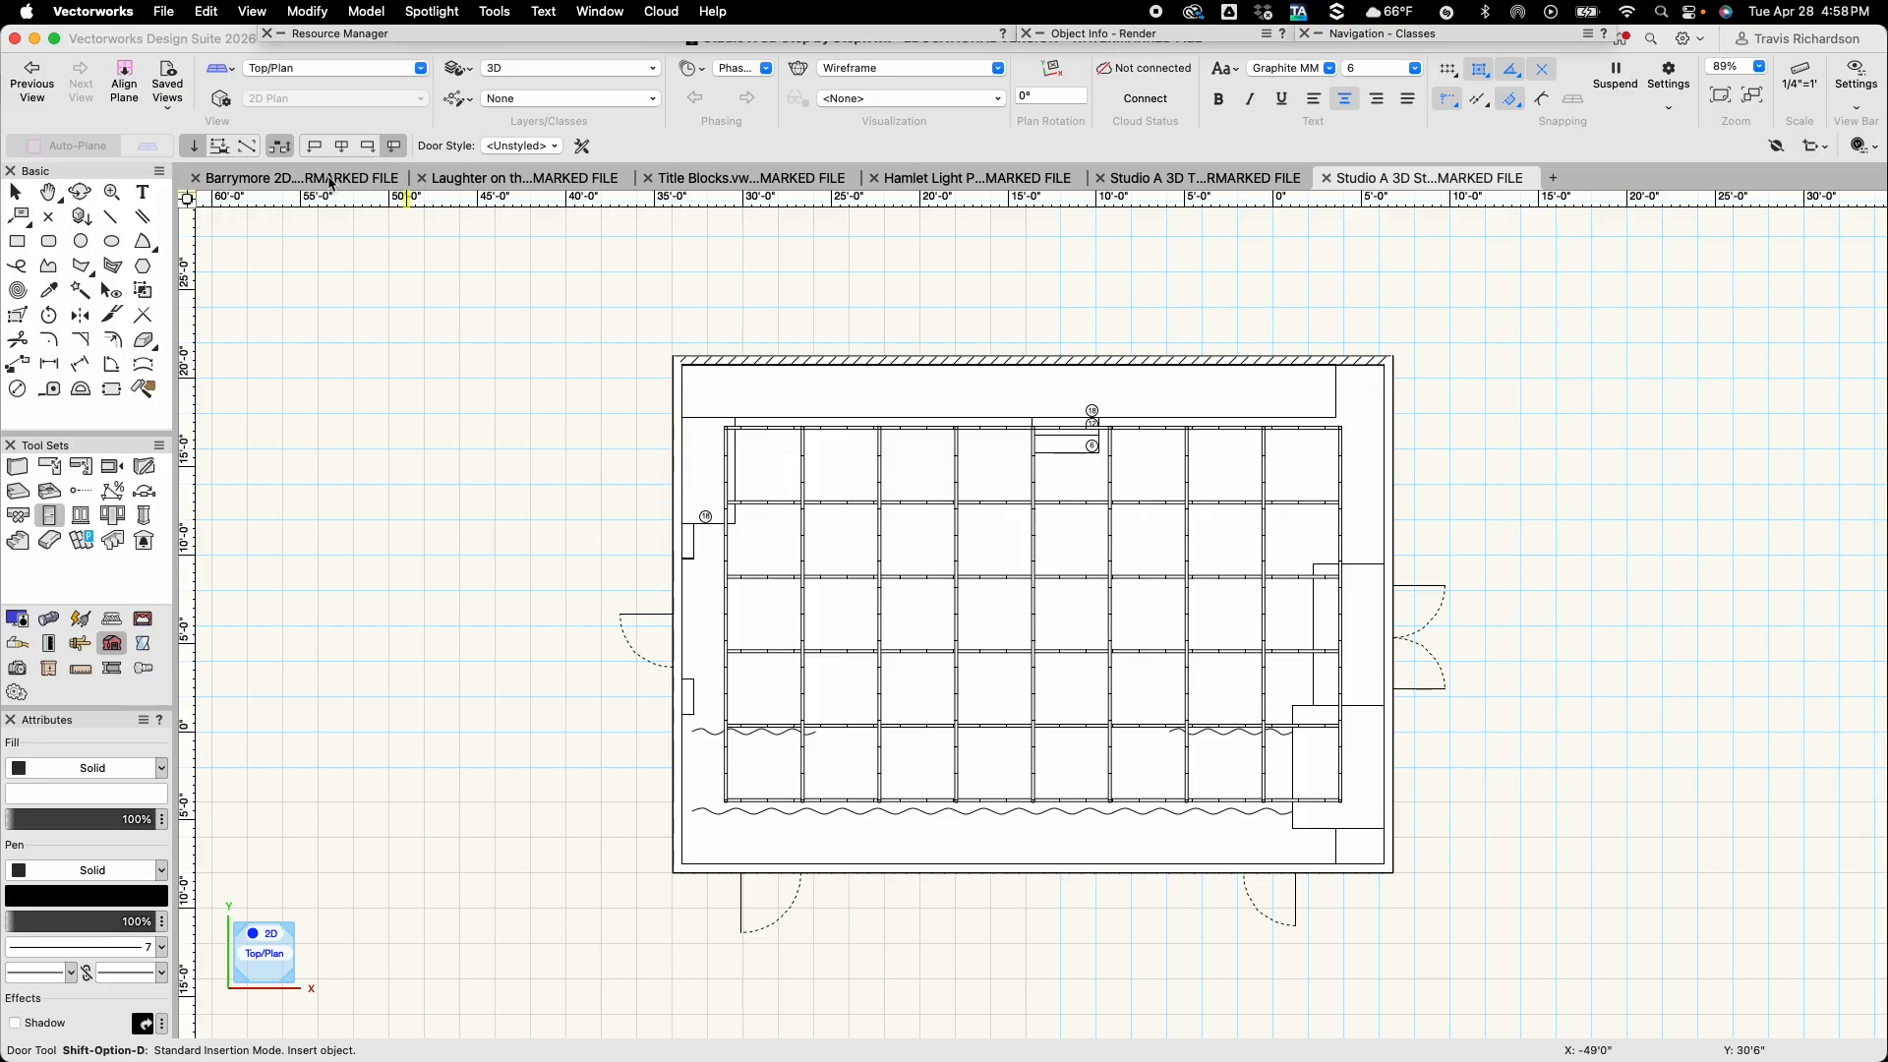
pyautogui.click(582, 147)
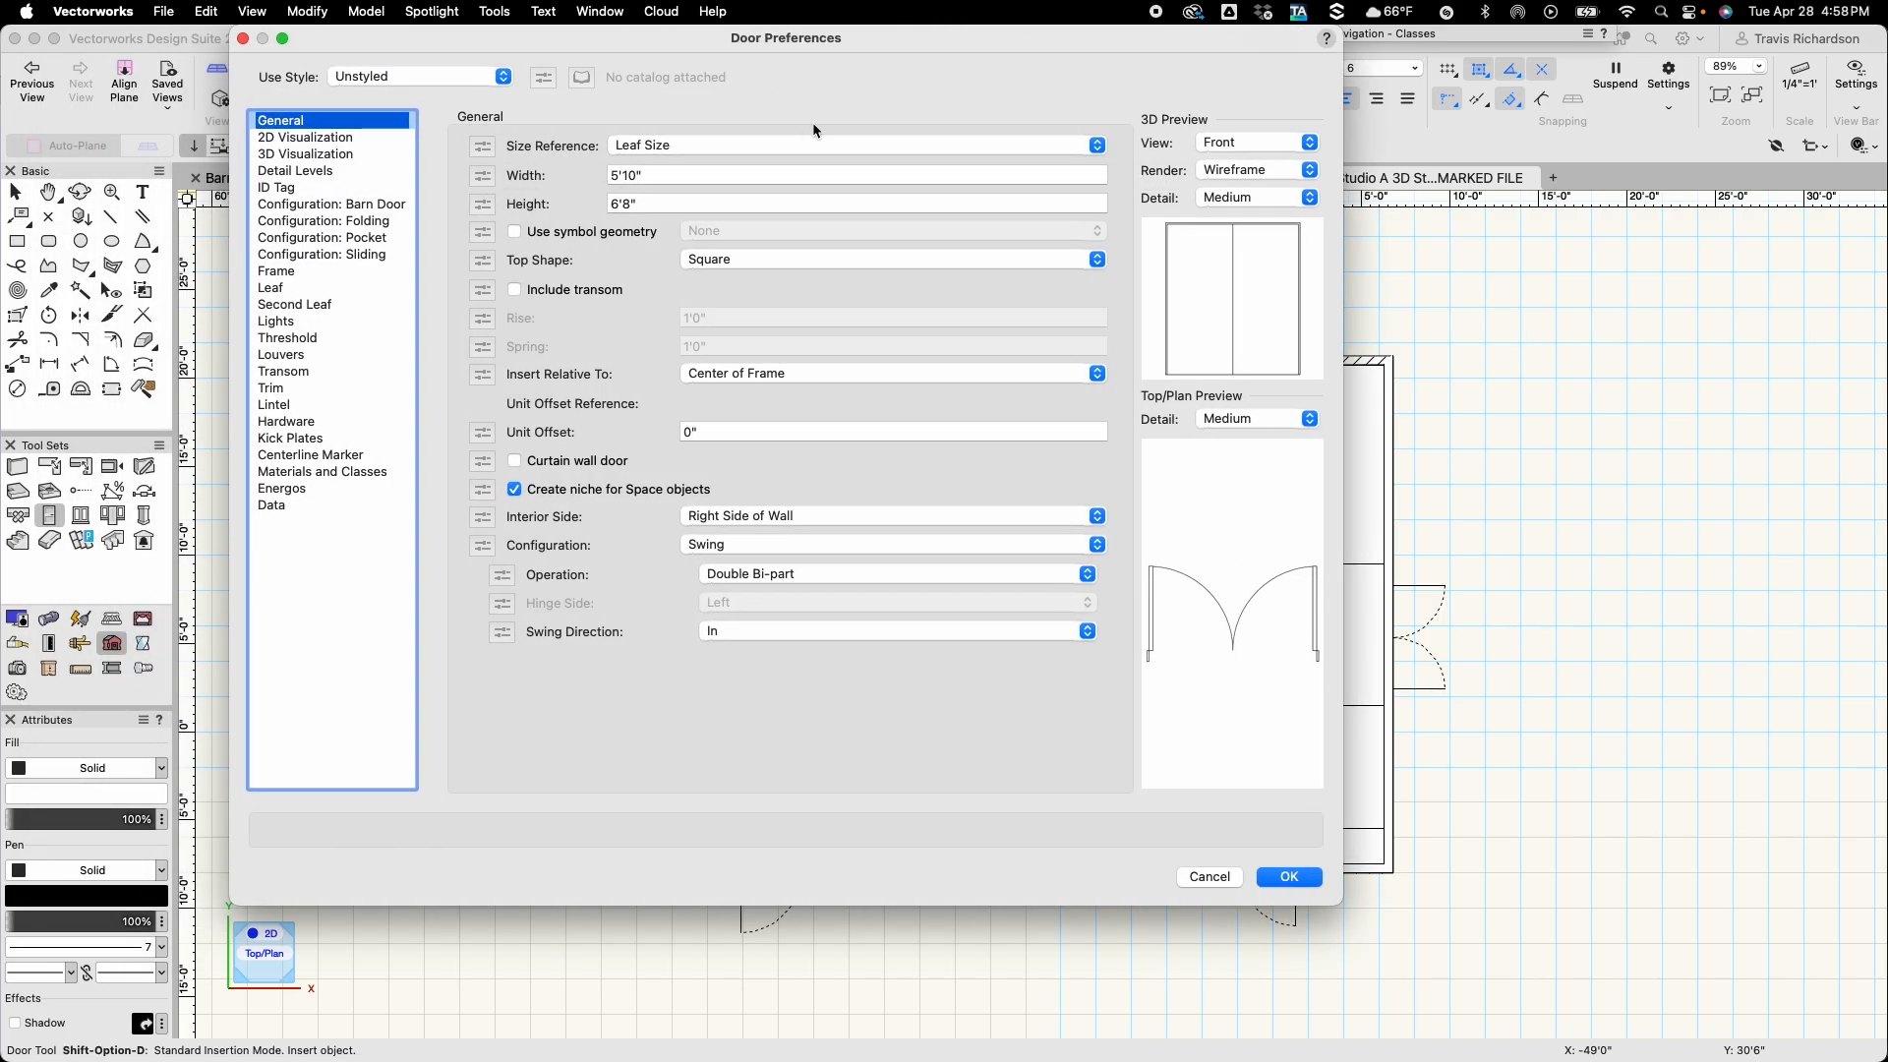
pyautogui.click(674, 181)
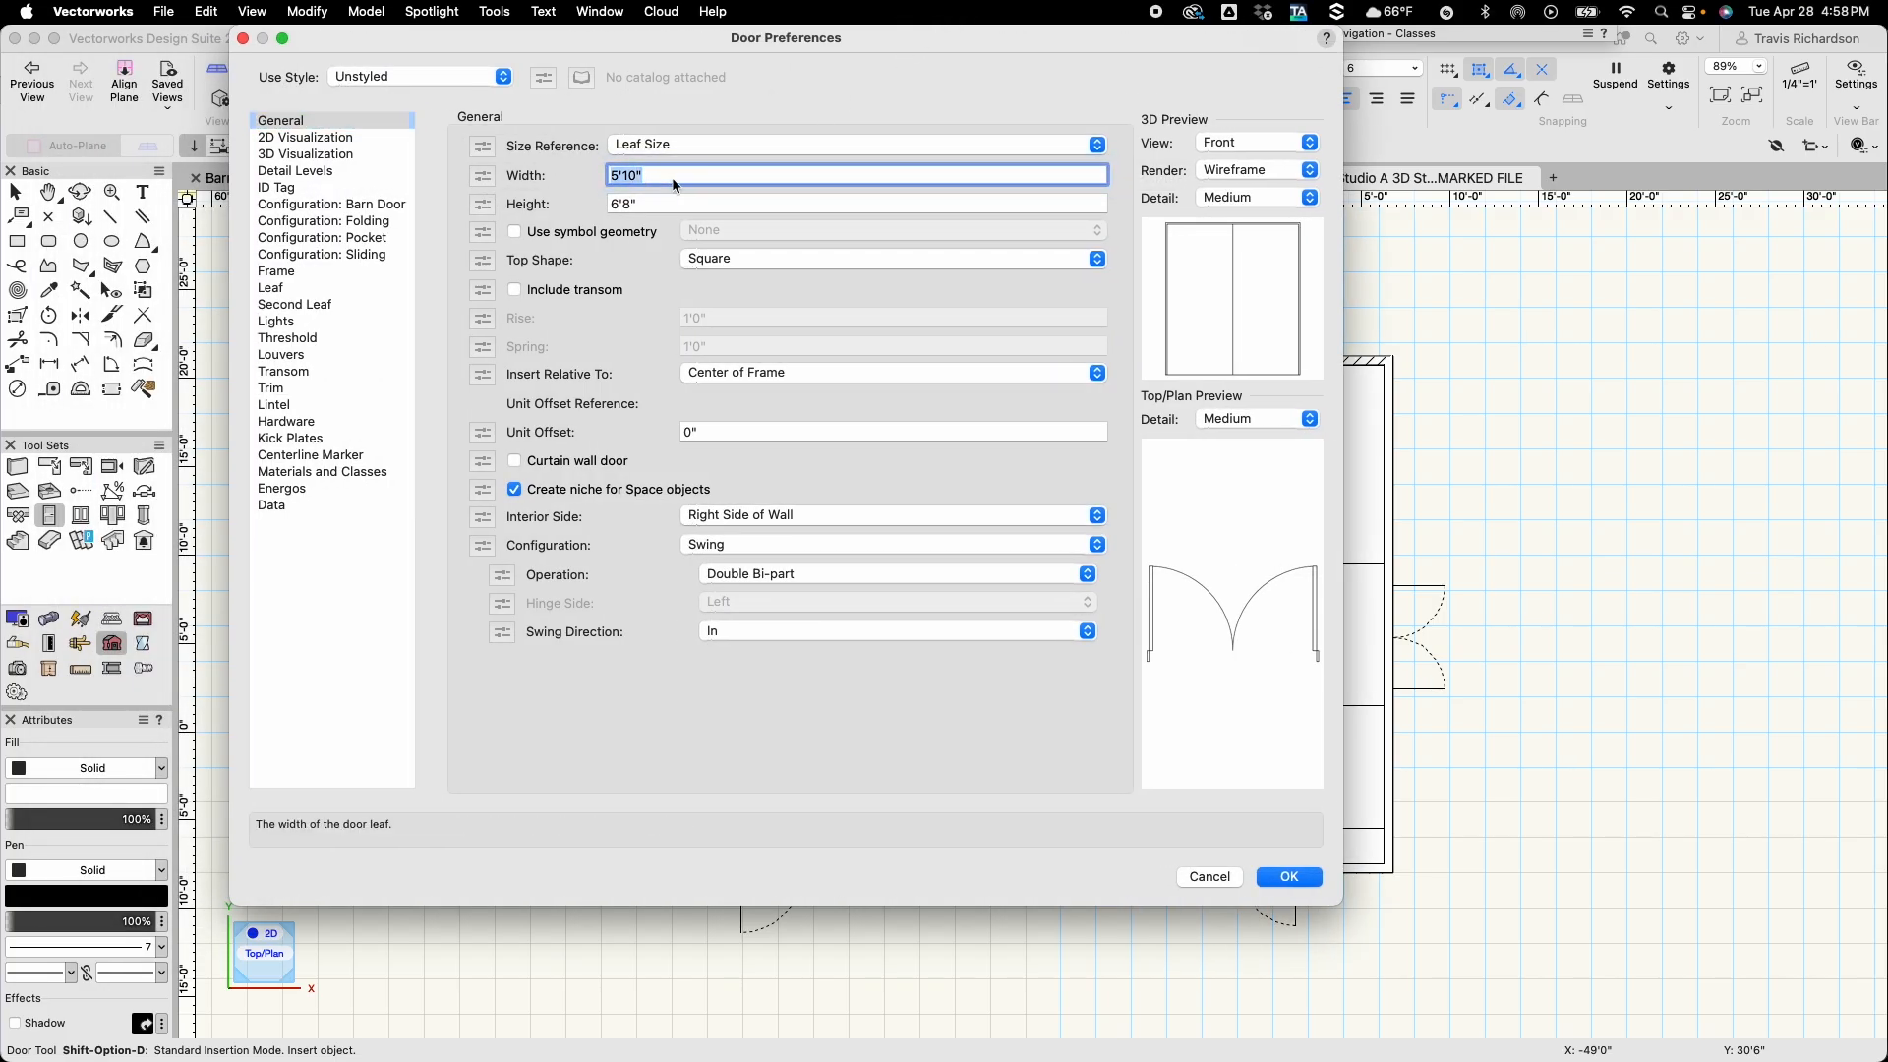
pyautogui.write("3'")
pyautogui.press('Tab')
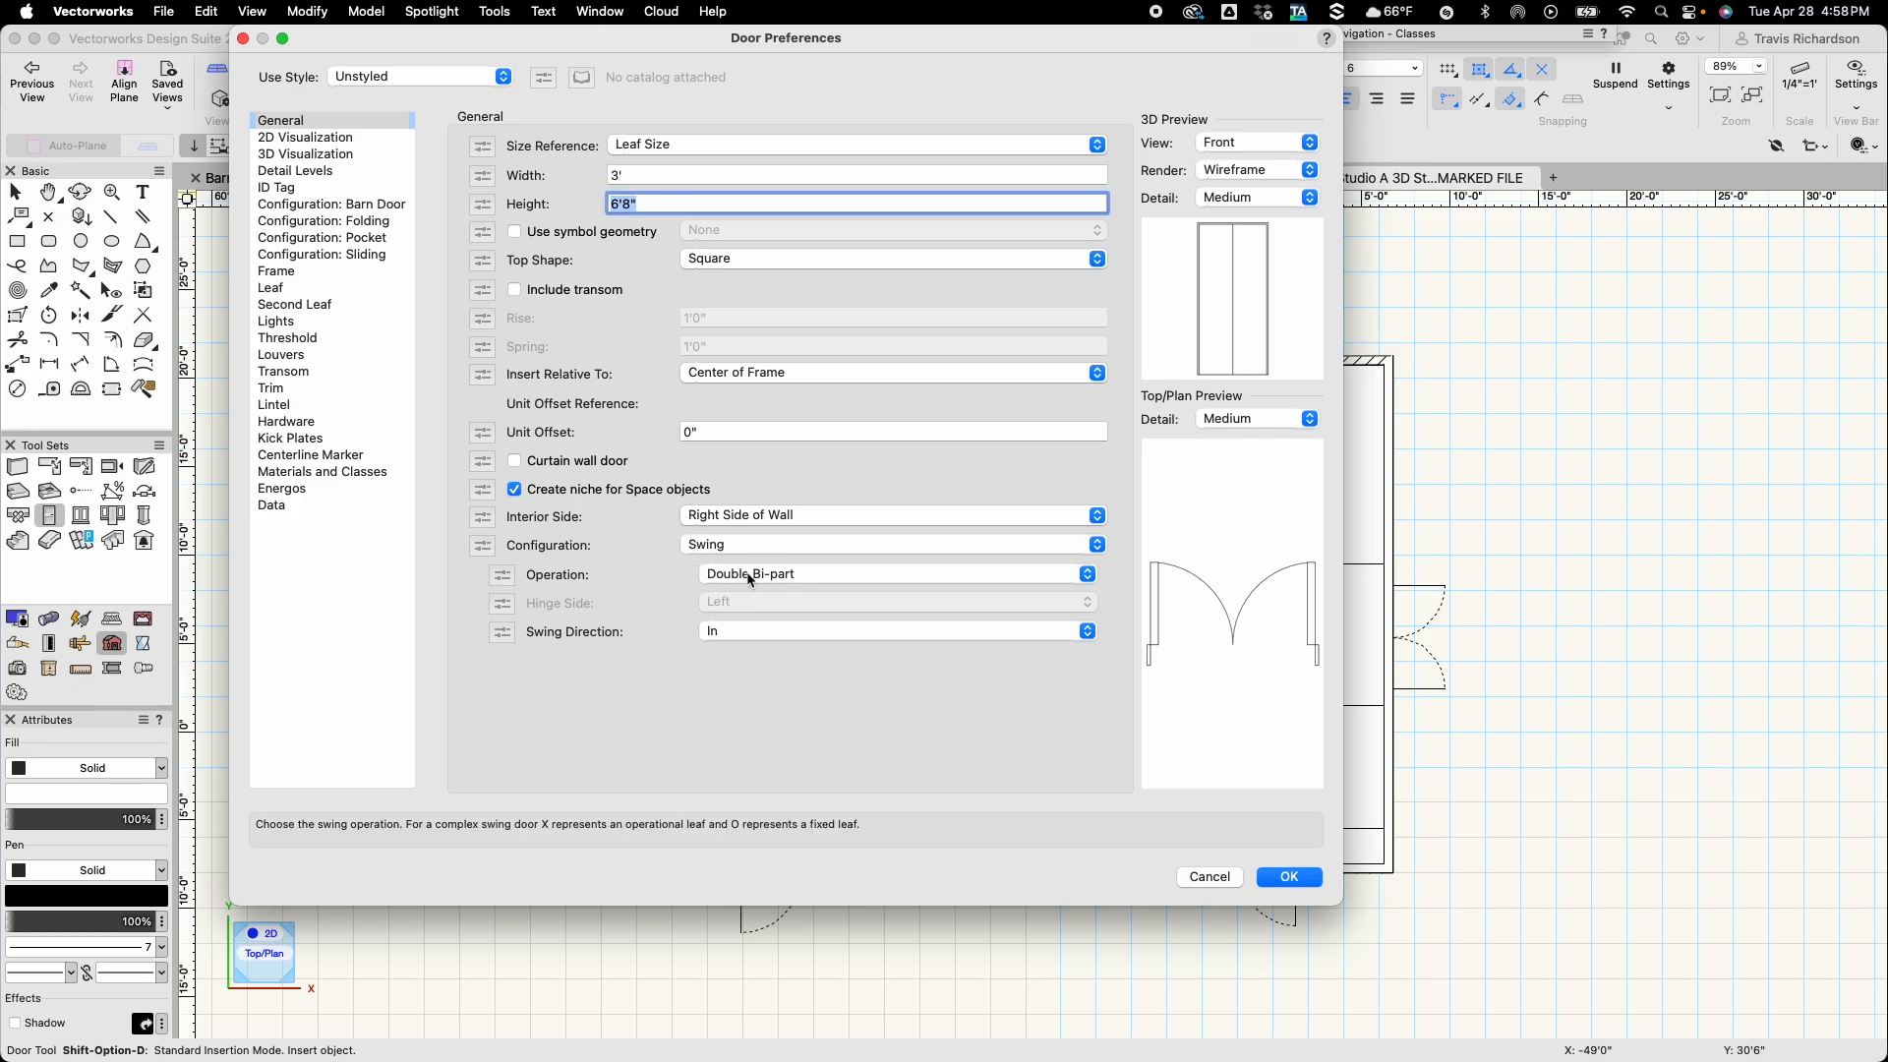
pyautogui.click(846, 573)
pyautogui.click(754, 560)
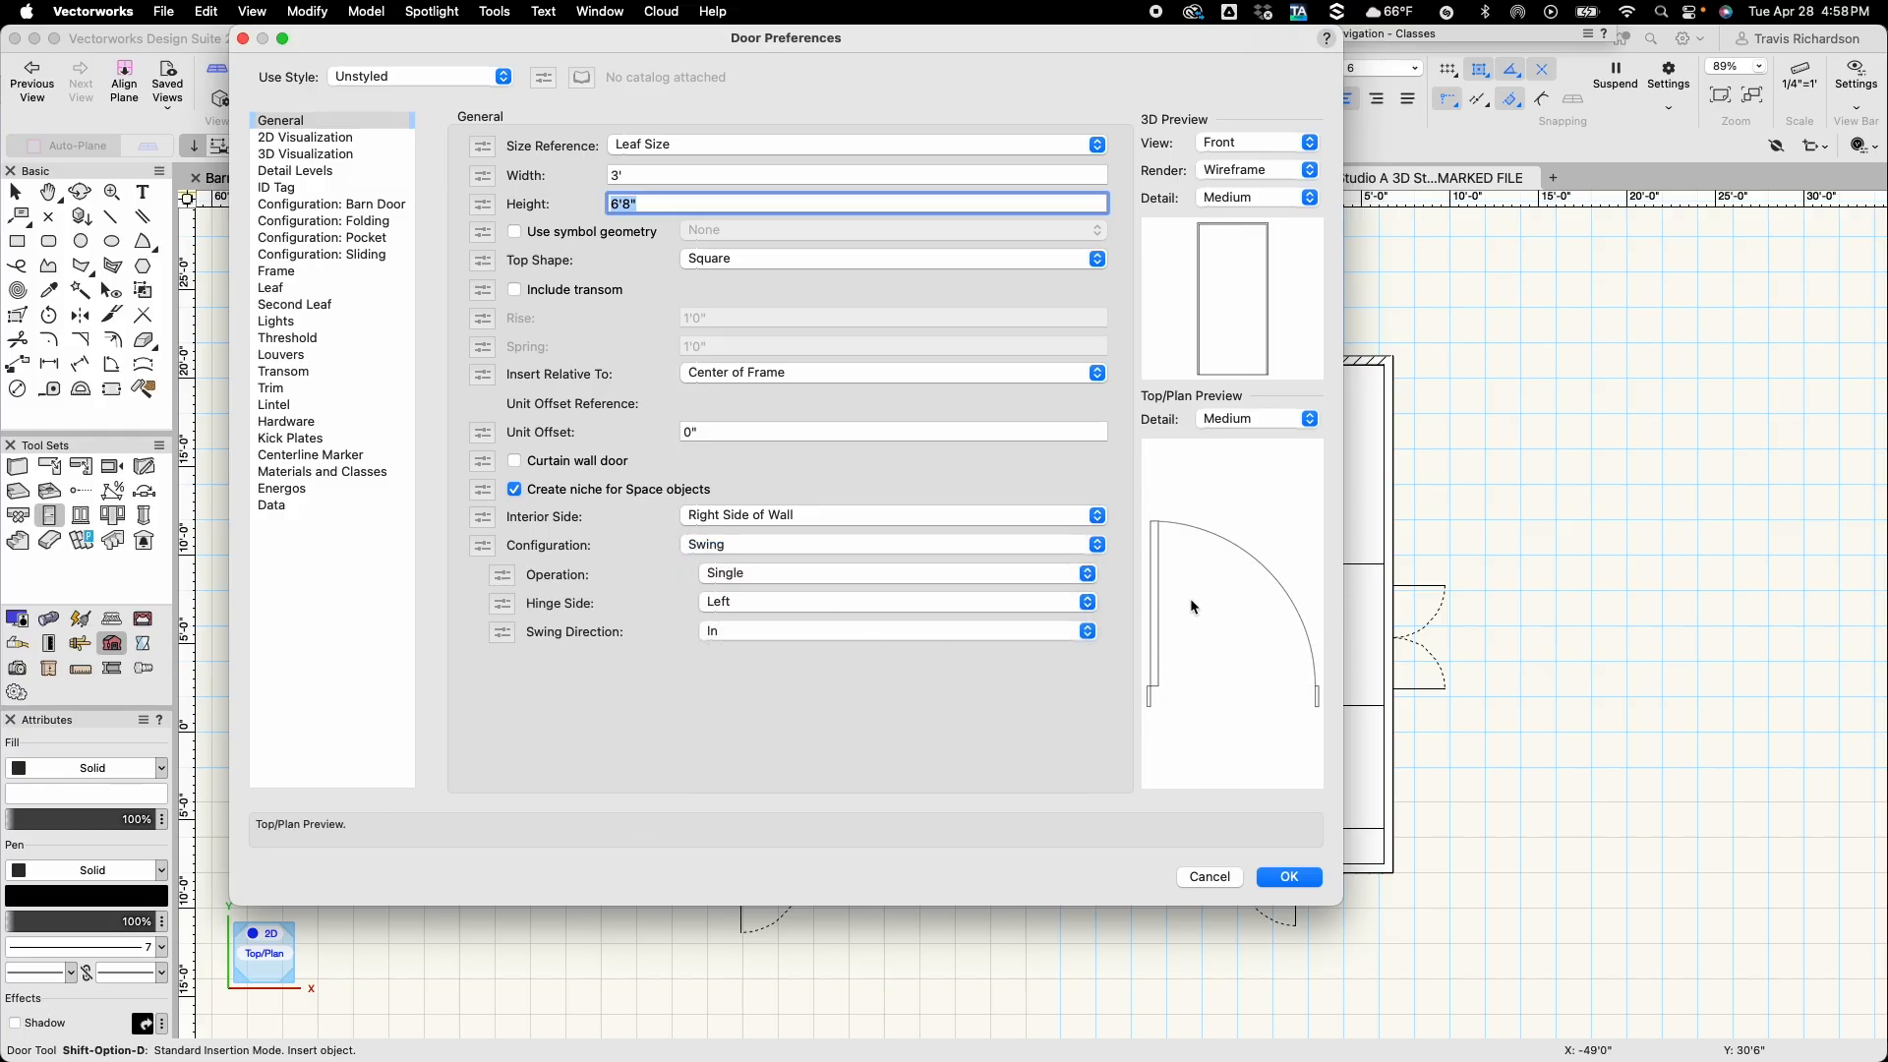
pyautogui.click(1291, 878)
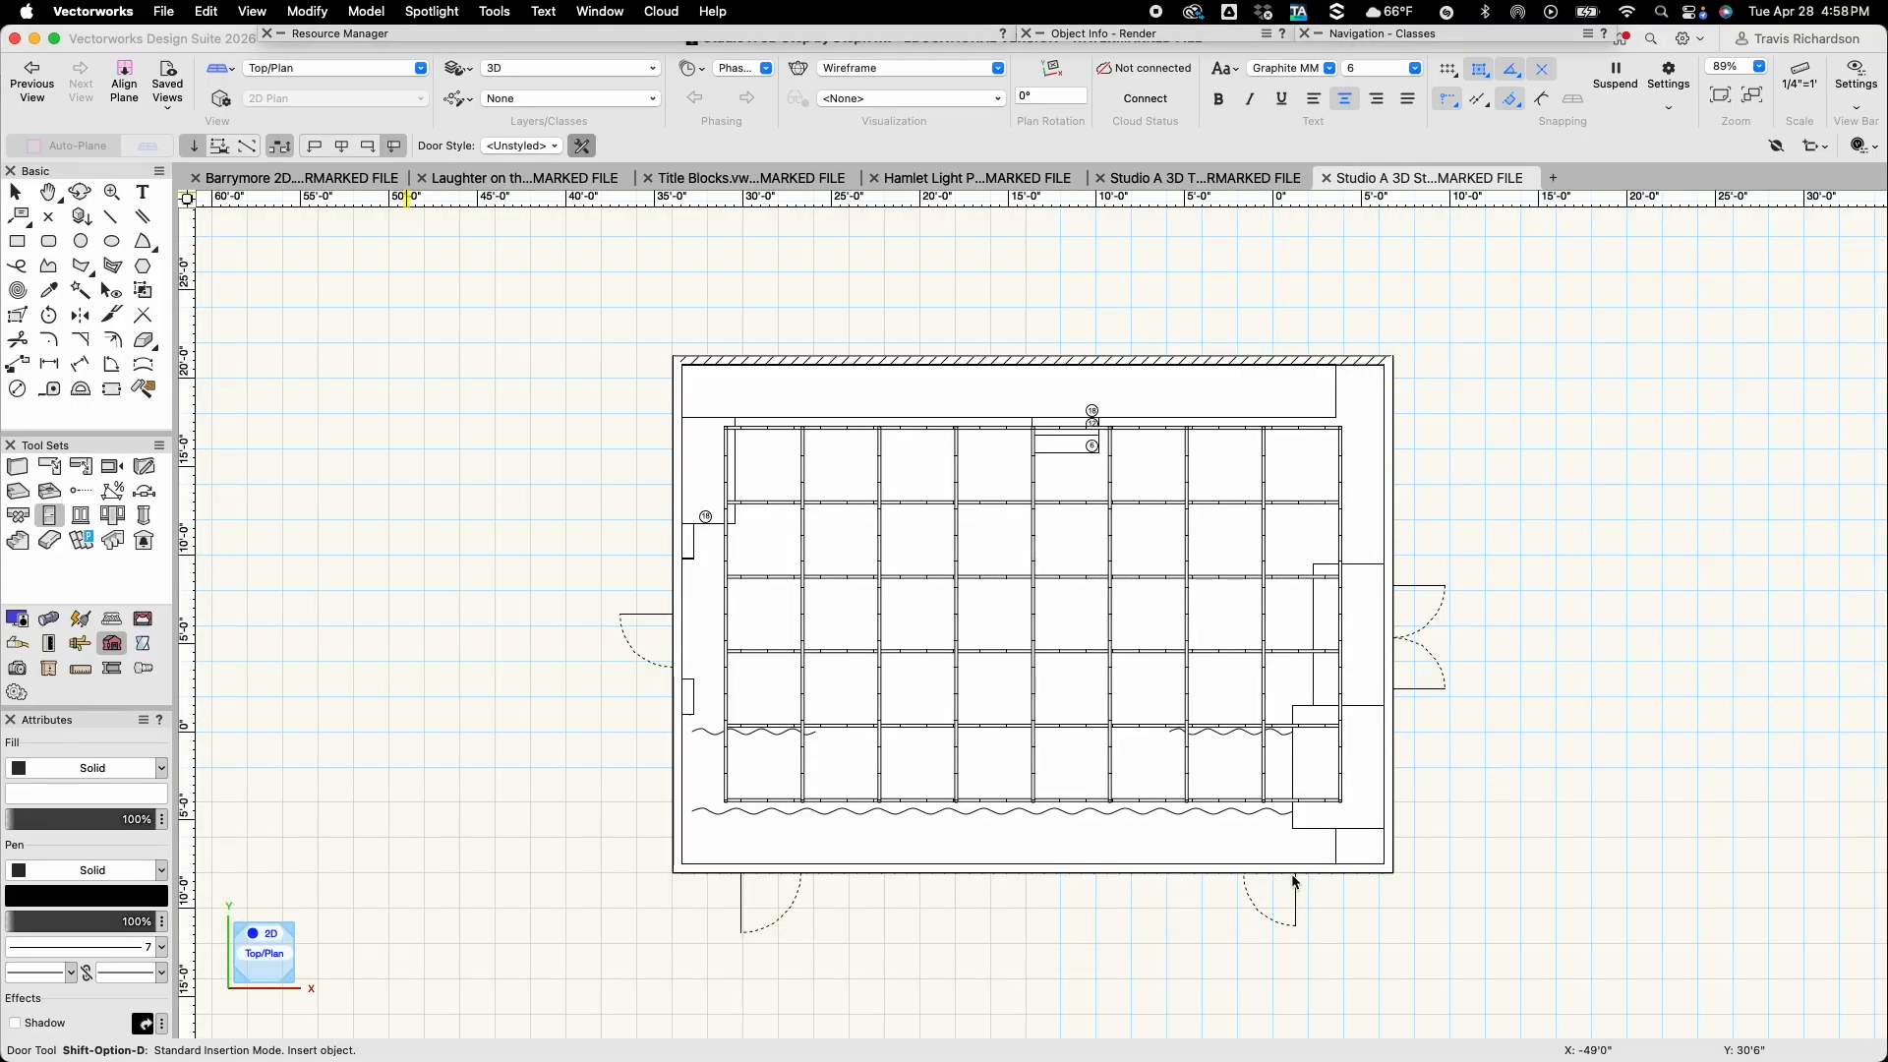
# Insert the 3' single door in the plan's lower wall over the right-hand dashed door, flipped to match its swing
pyautogui.scroll(10, 1344, 914)
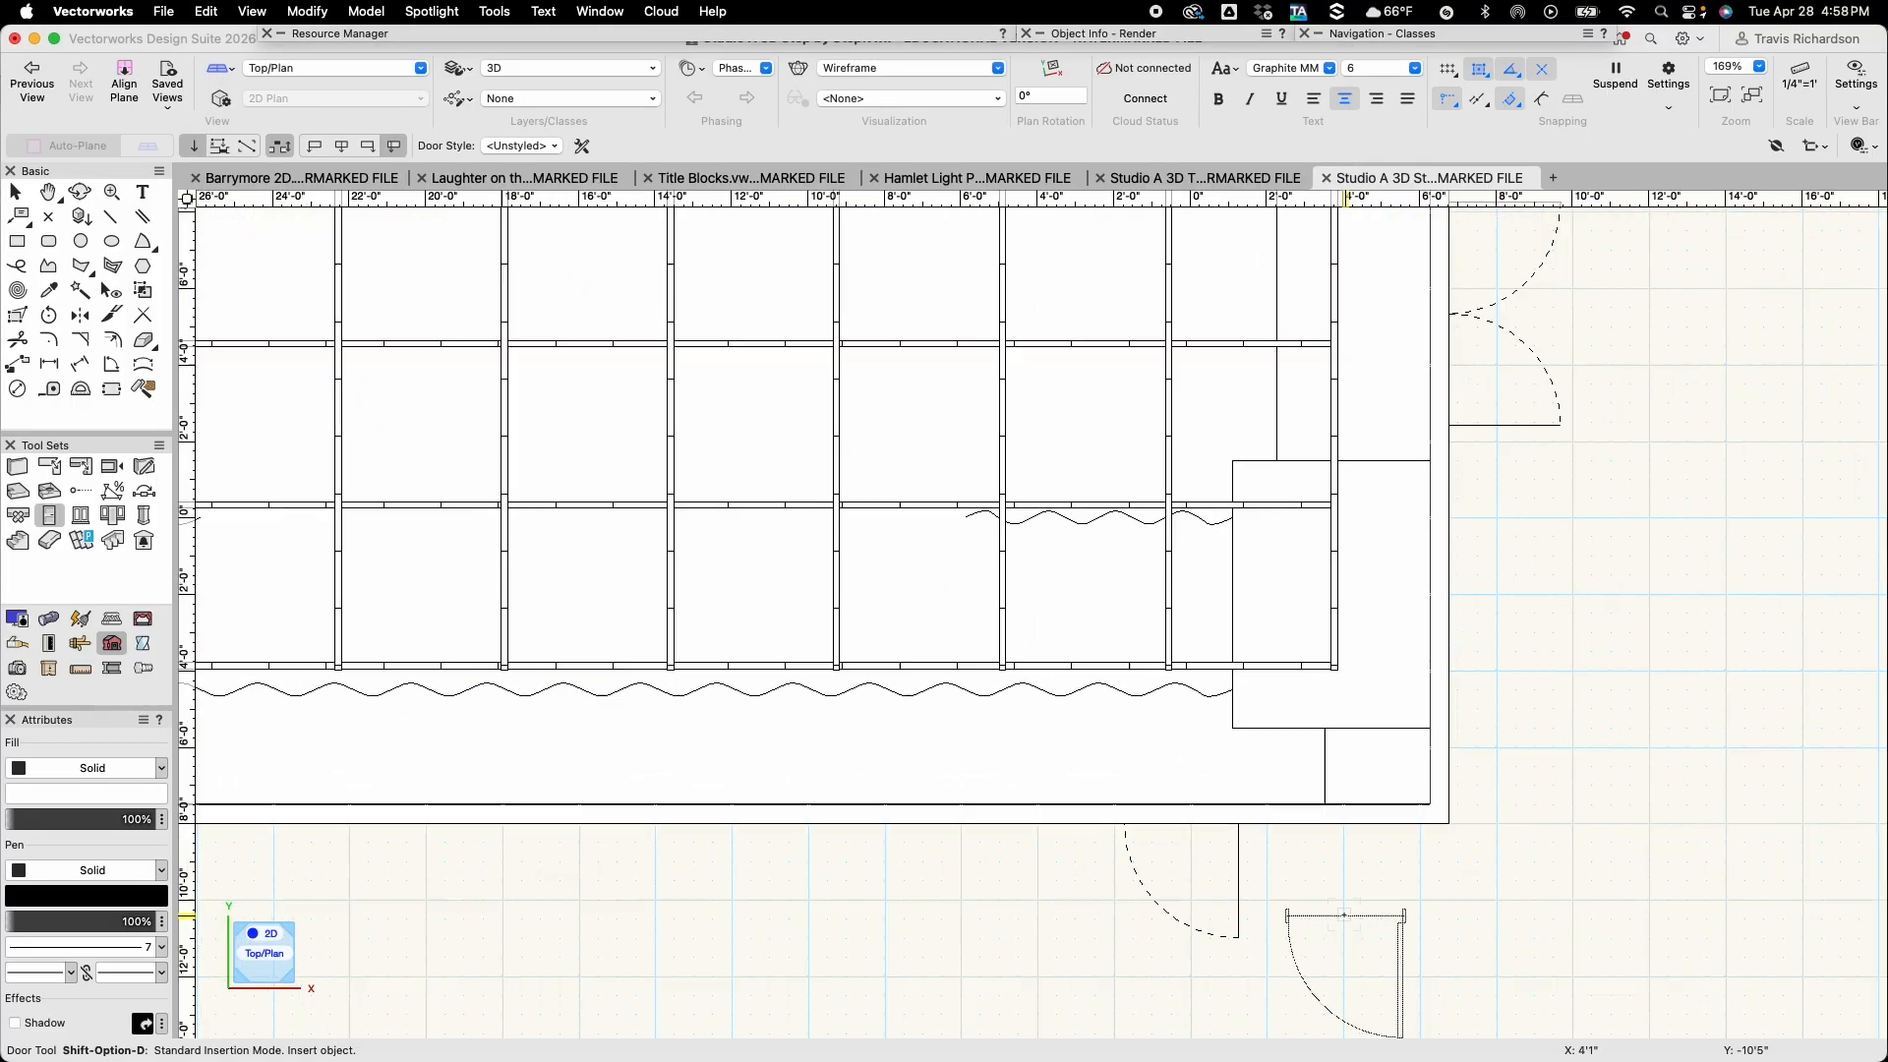
pyautogui.moveTo(1266, 854); pyautogui.dragTo(1234, 679, button='middle')
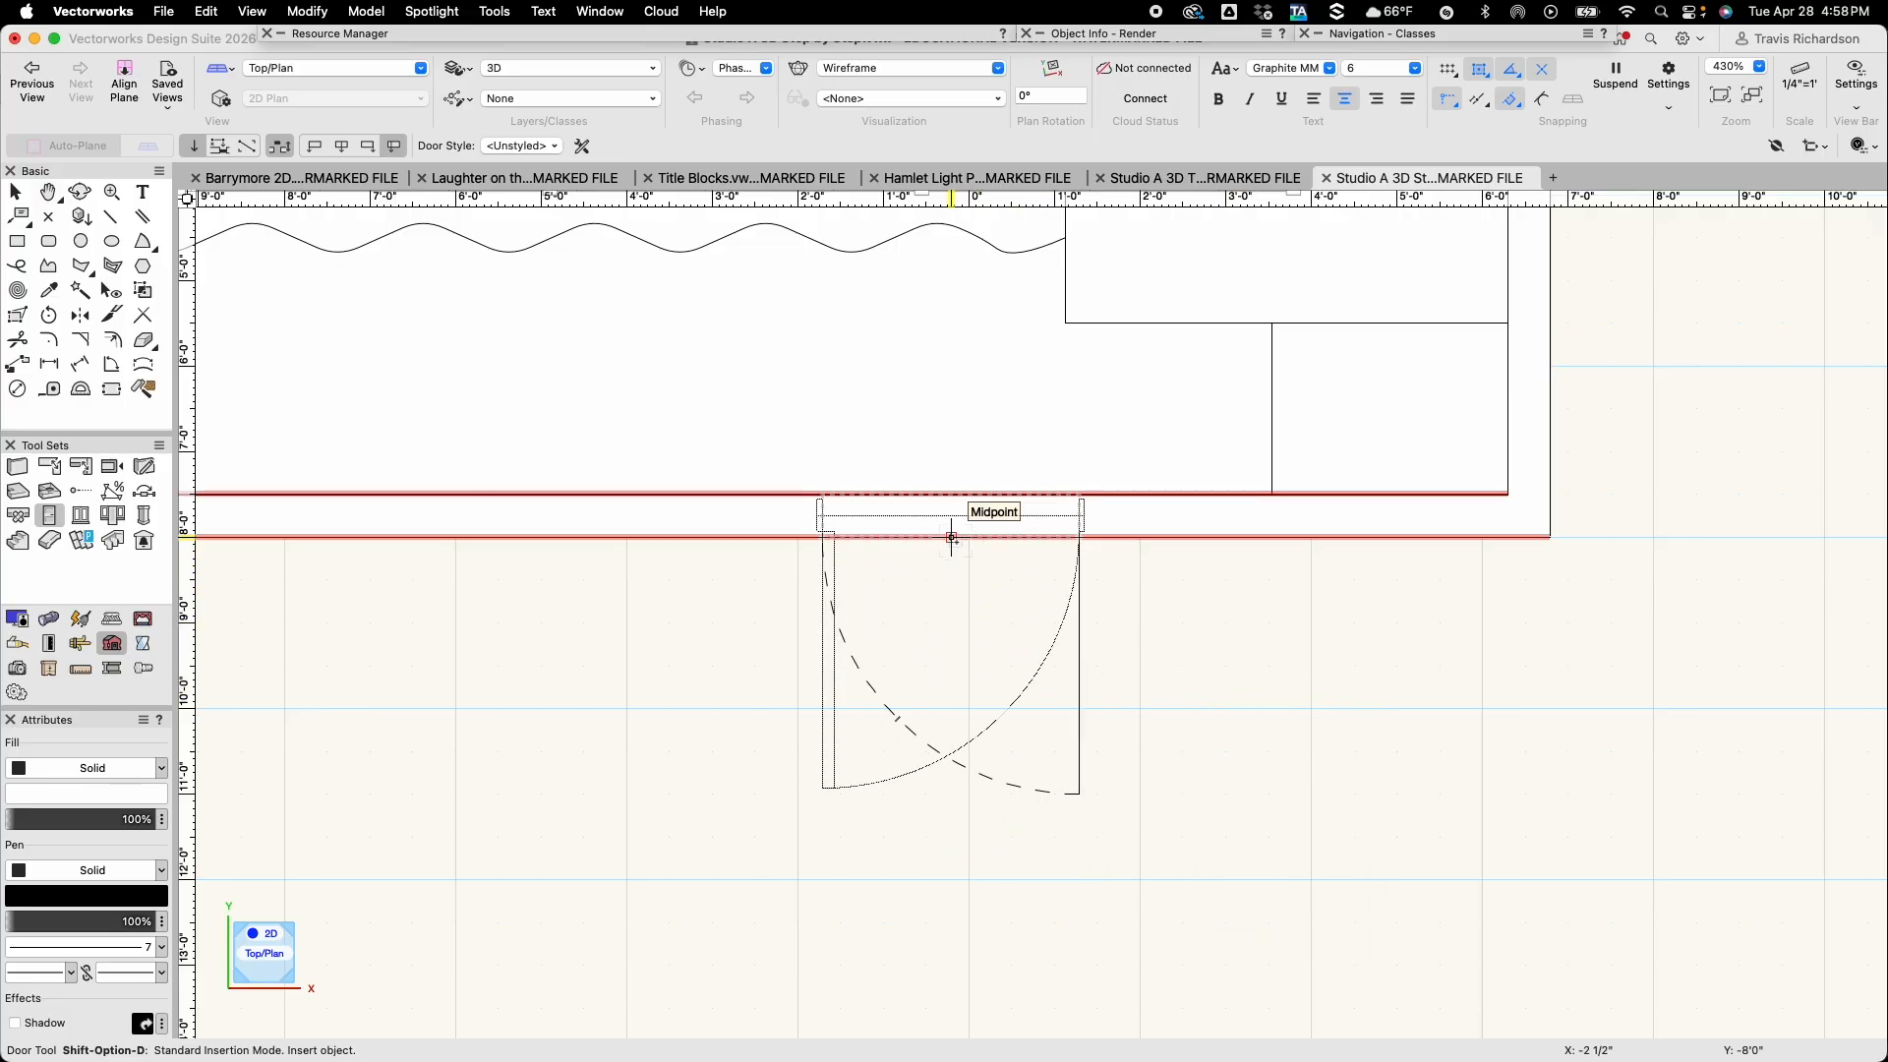
pyautogui.click(952, 538)
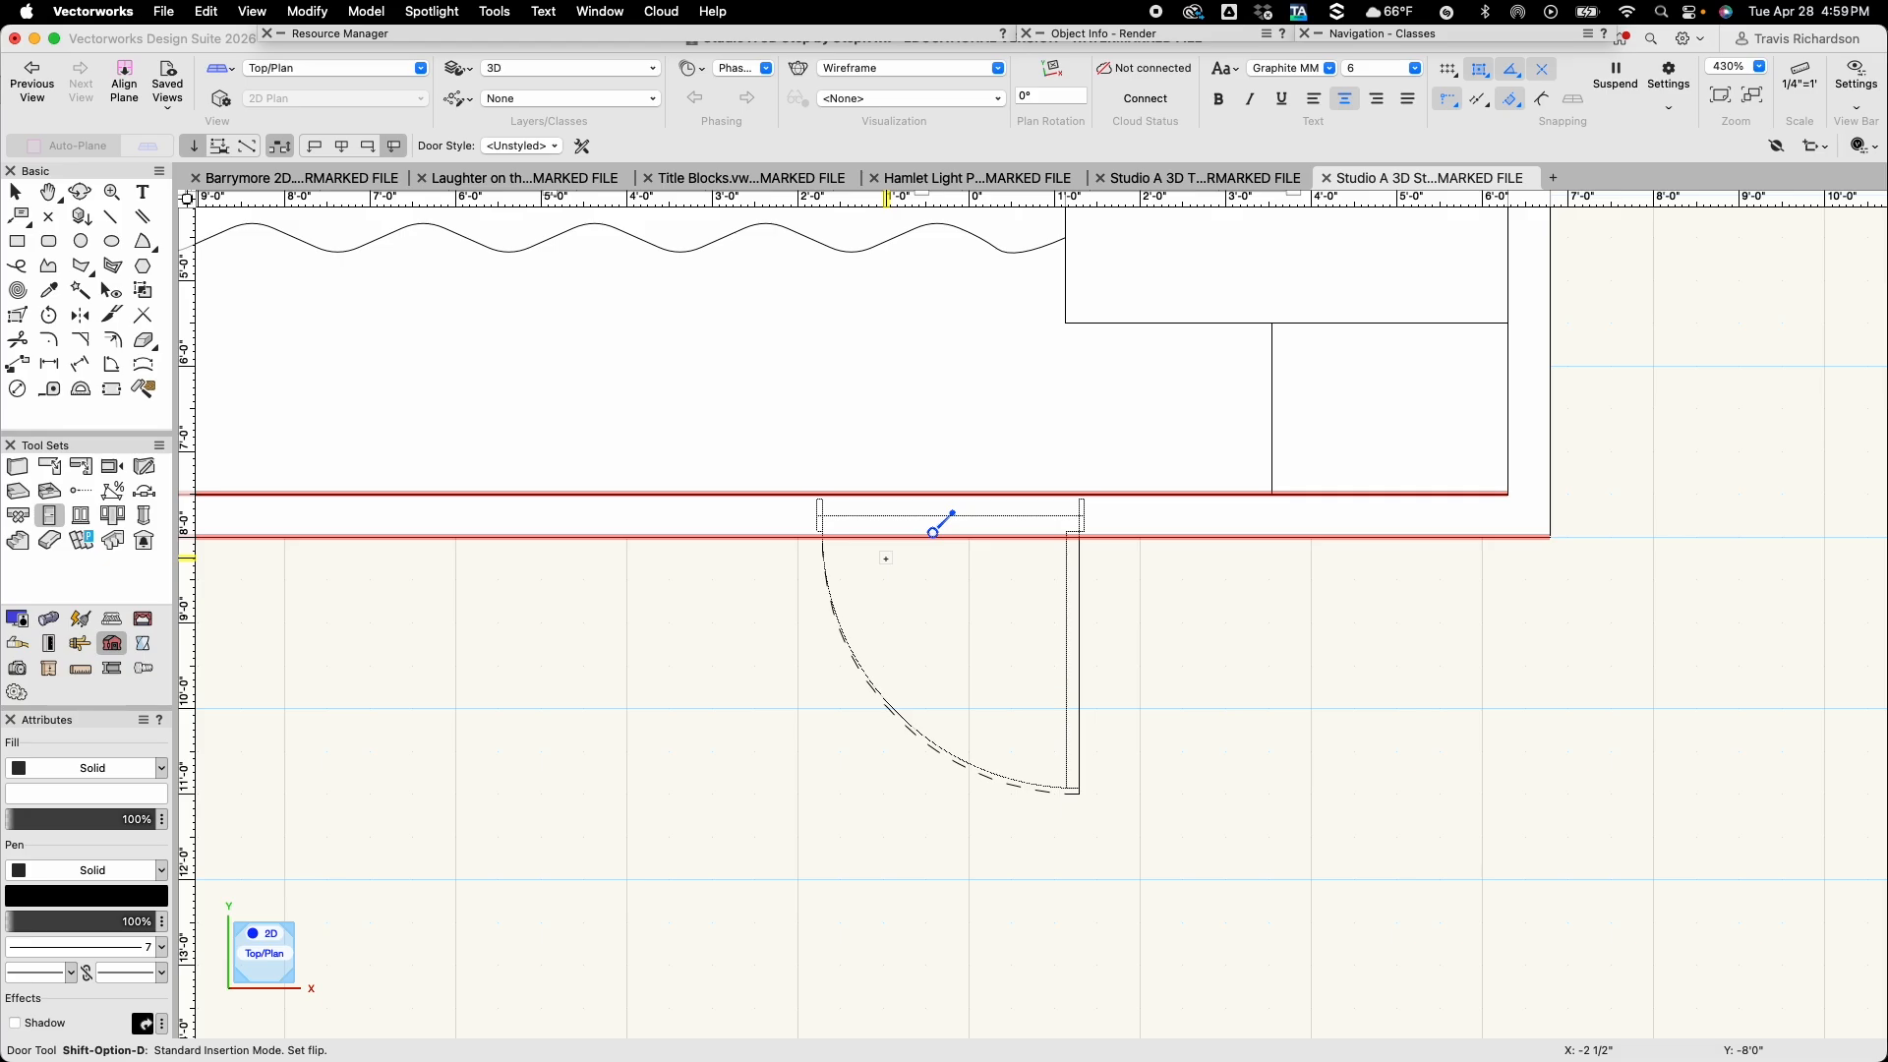
pyautogui.click(885, 569)
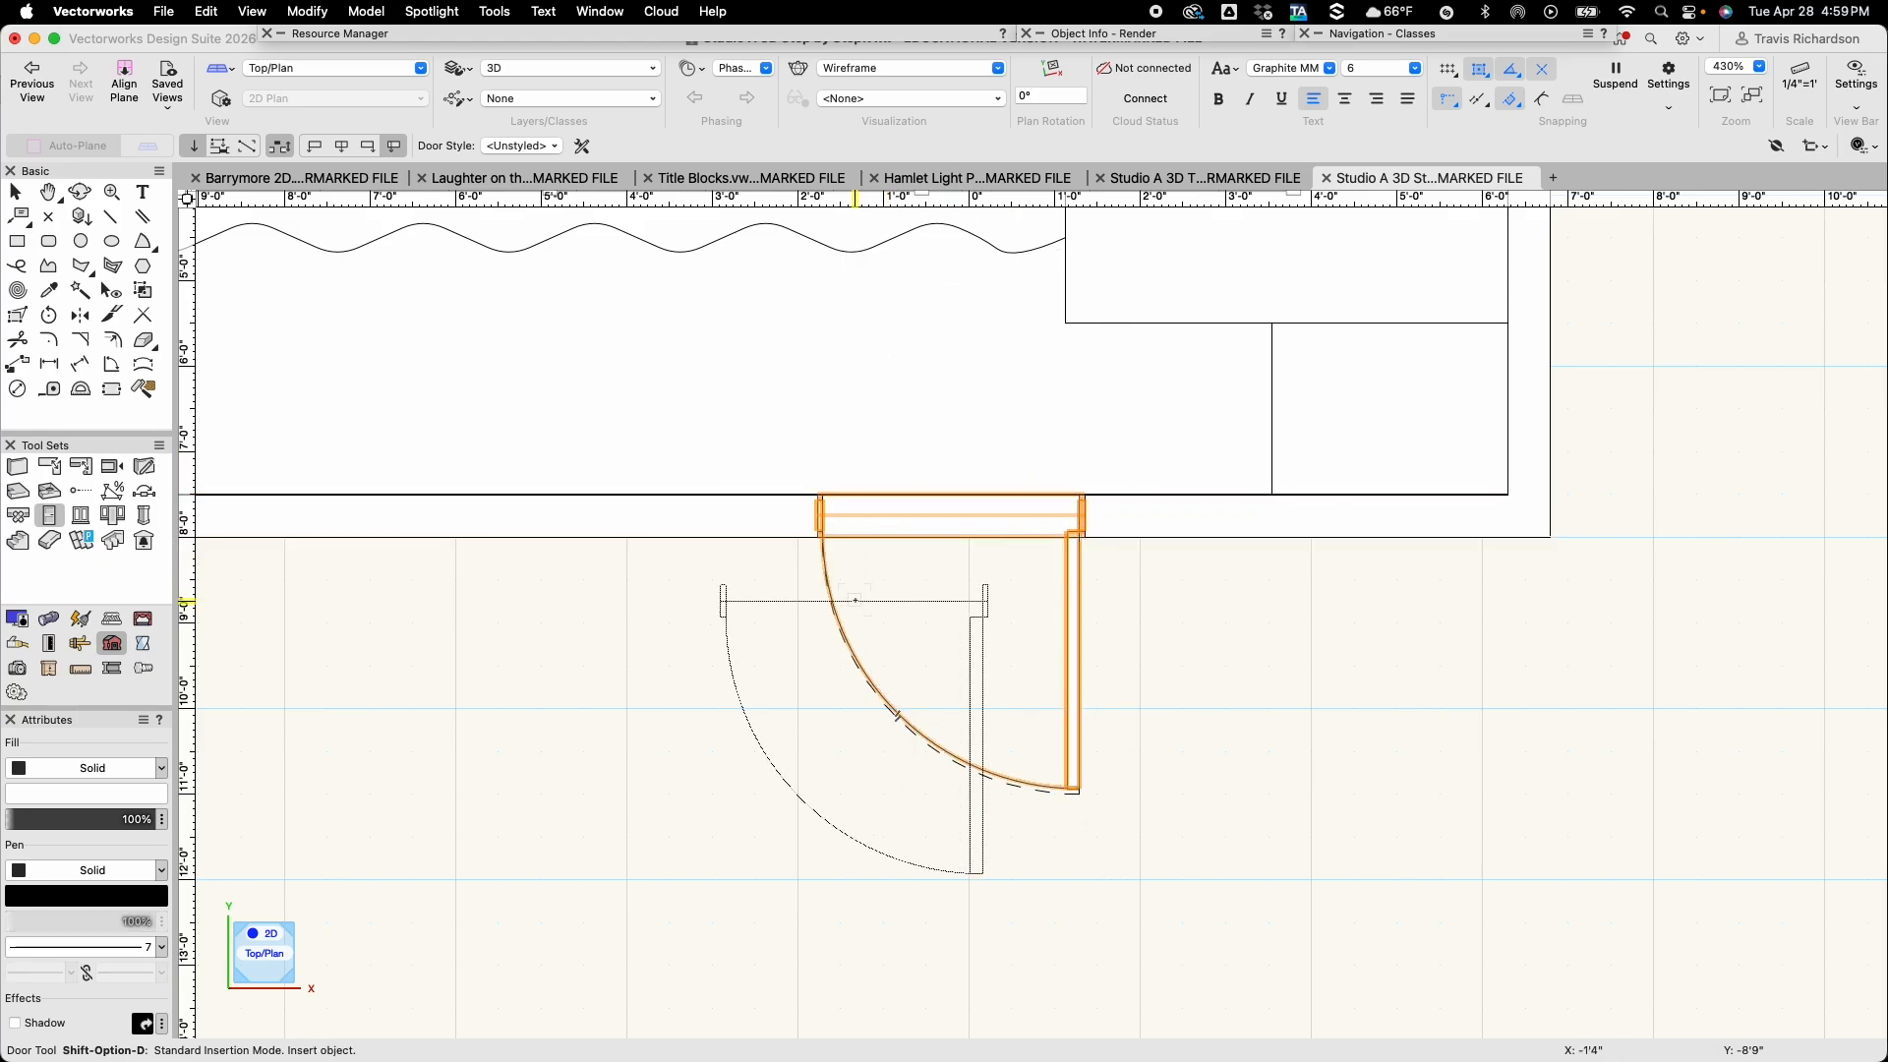
# Insert another 3' single door in the plan's left wall over the dashed door, opening outward with its hinge at the upper jamb
pyautogui.scroll(-10, 856, 600)
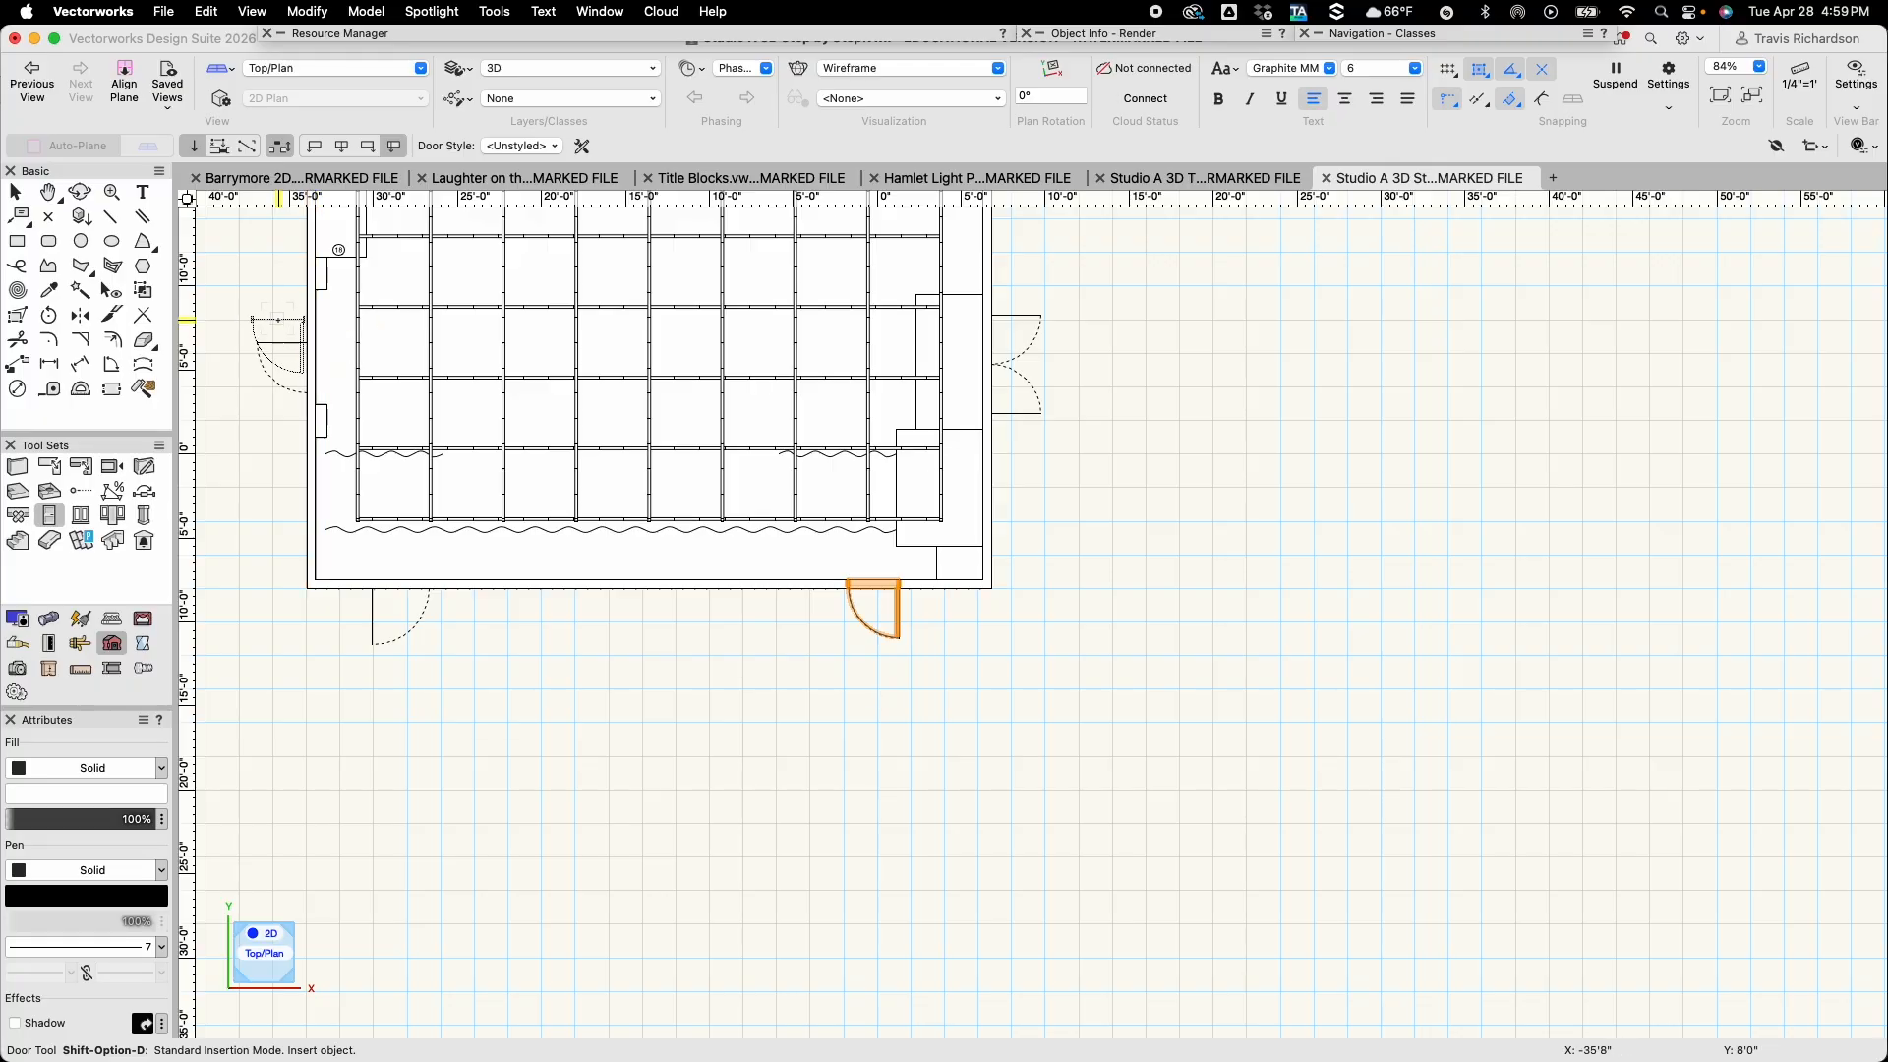
pyautogui.scroll(8, 280, 321)
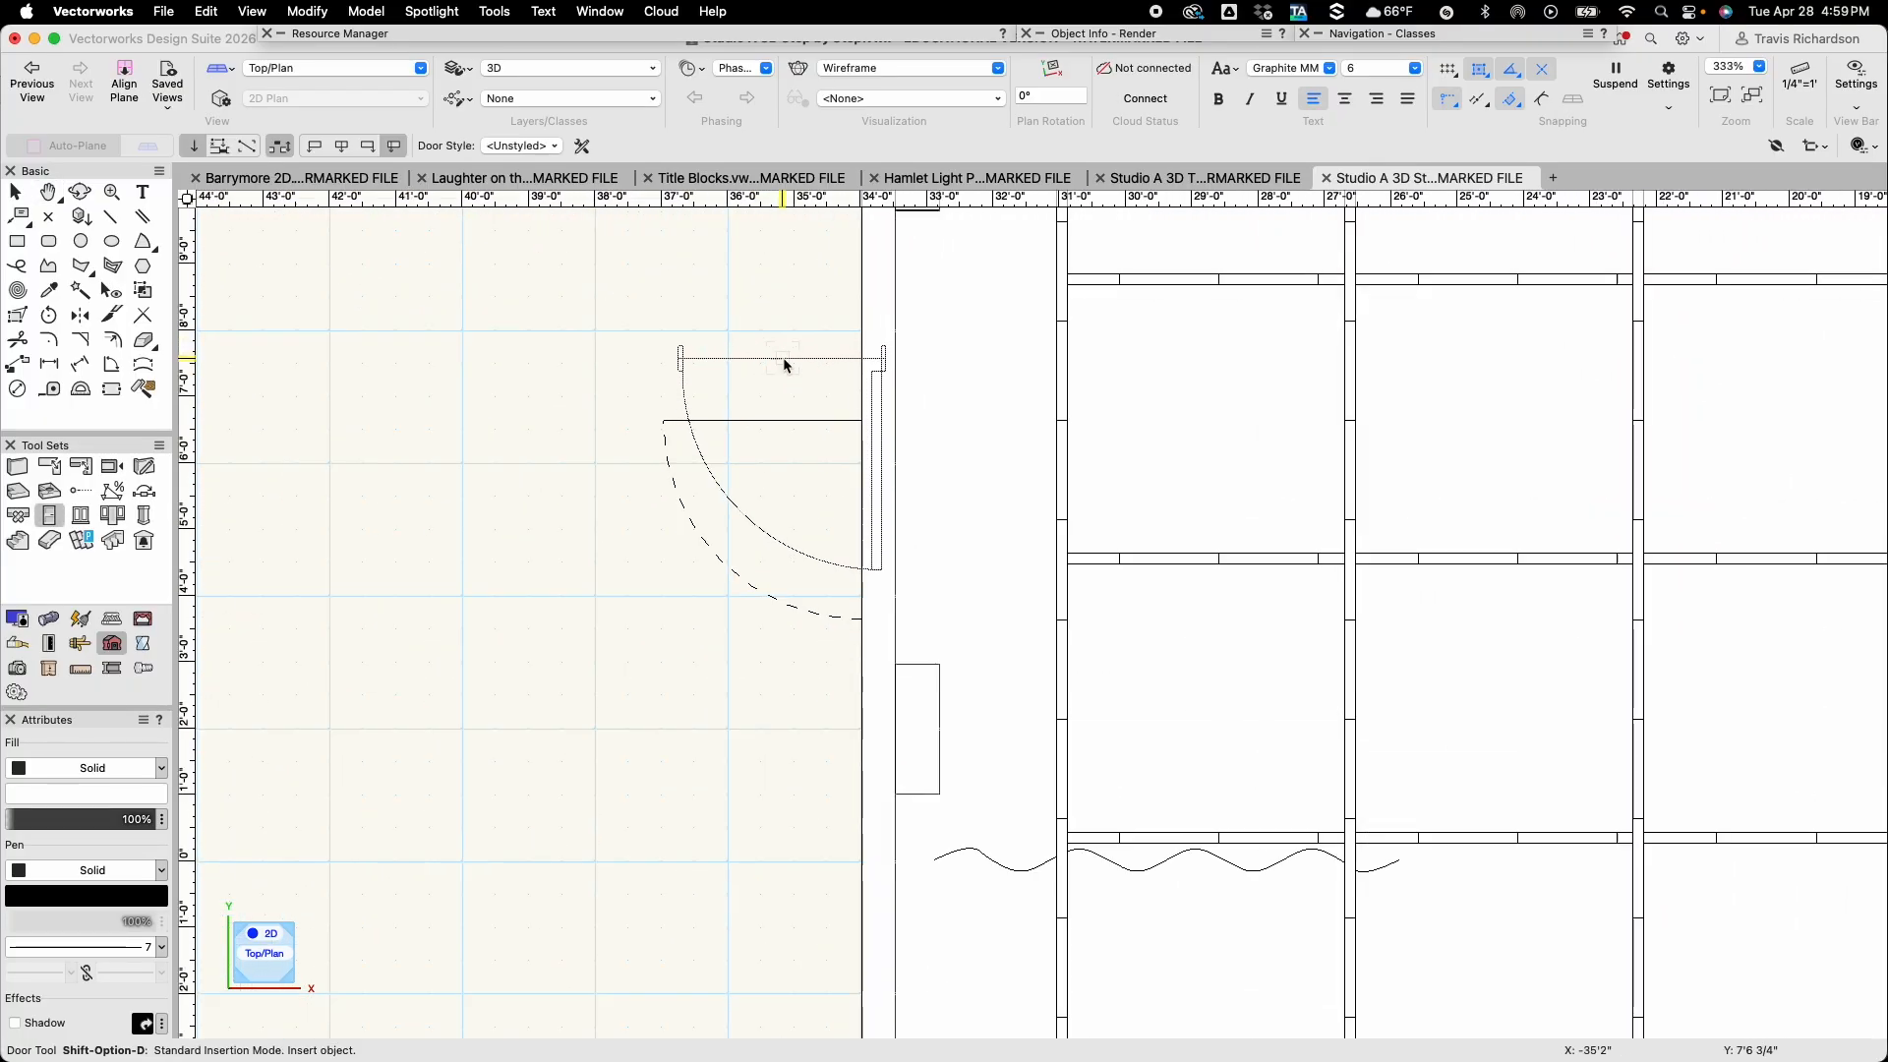
pyautogui.scroll(1, 784, 359)
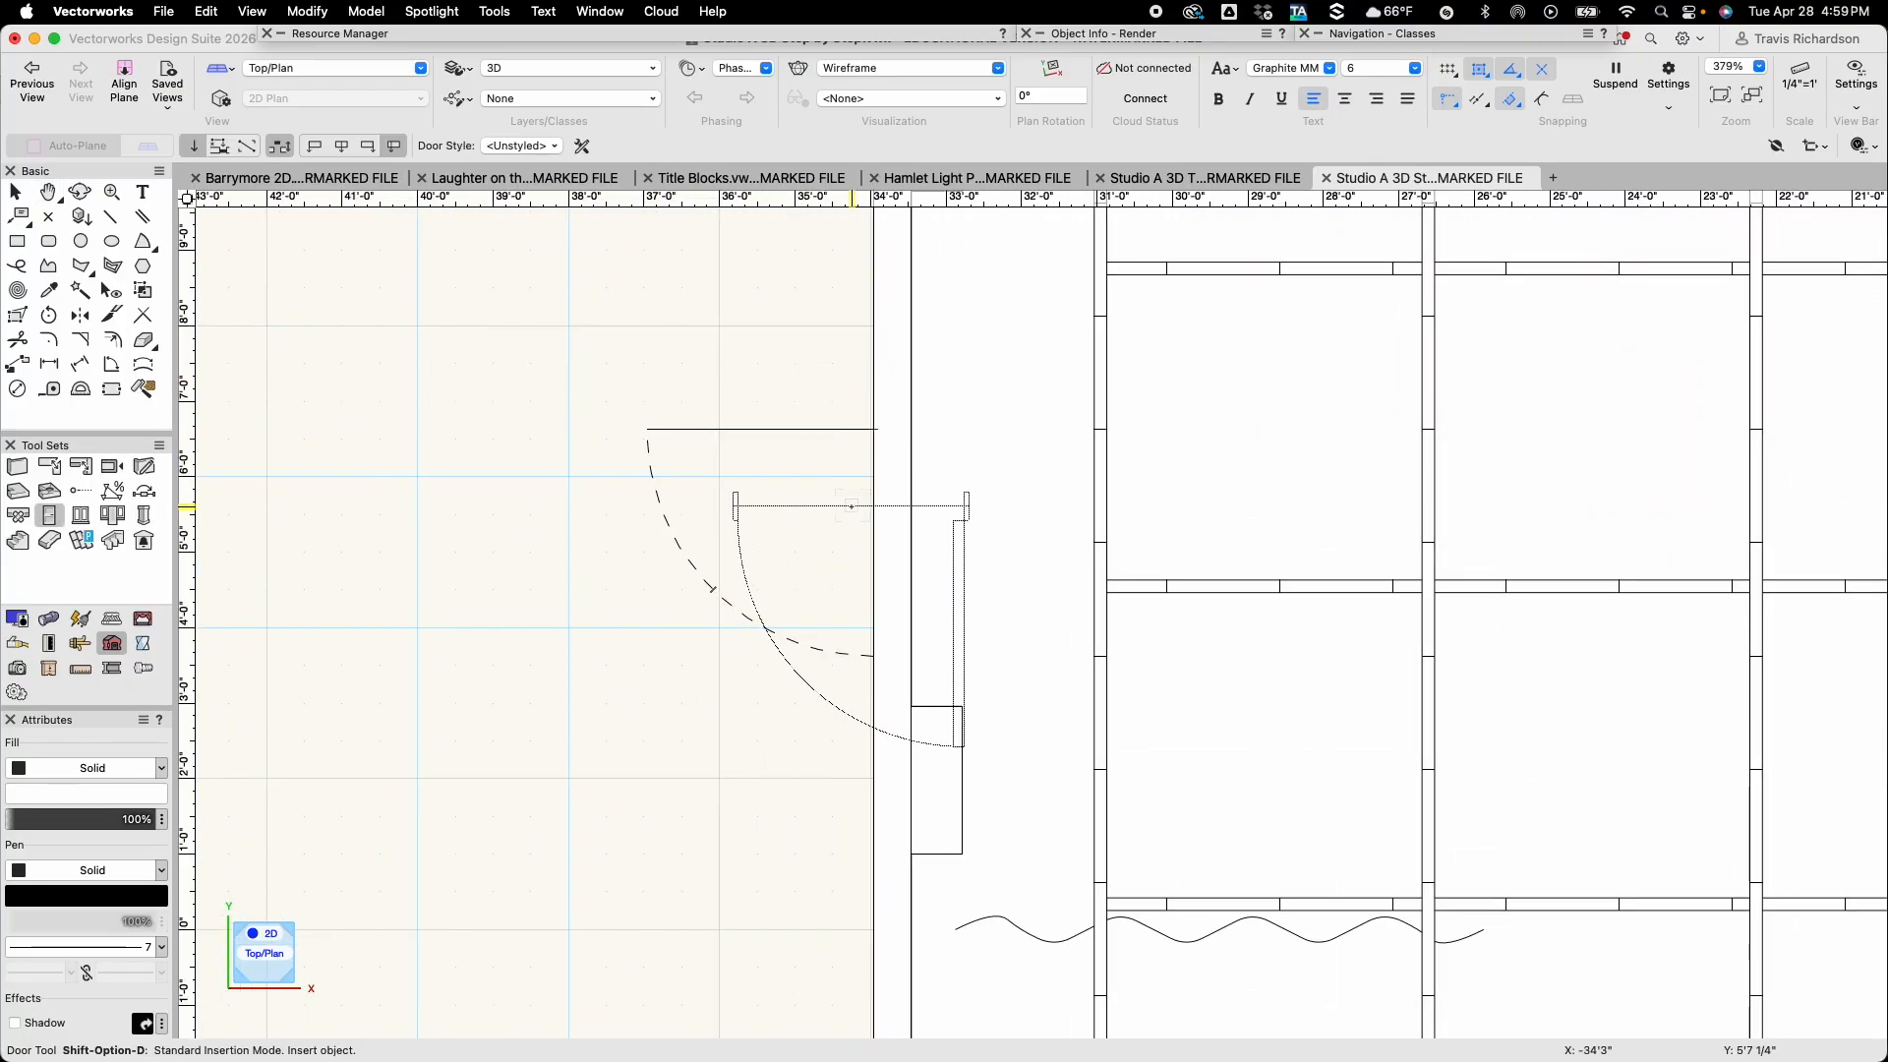
pyautogui.click(873, 542)
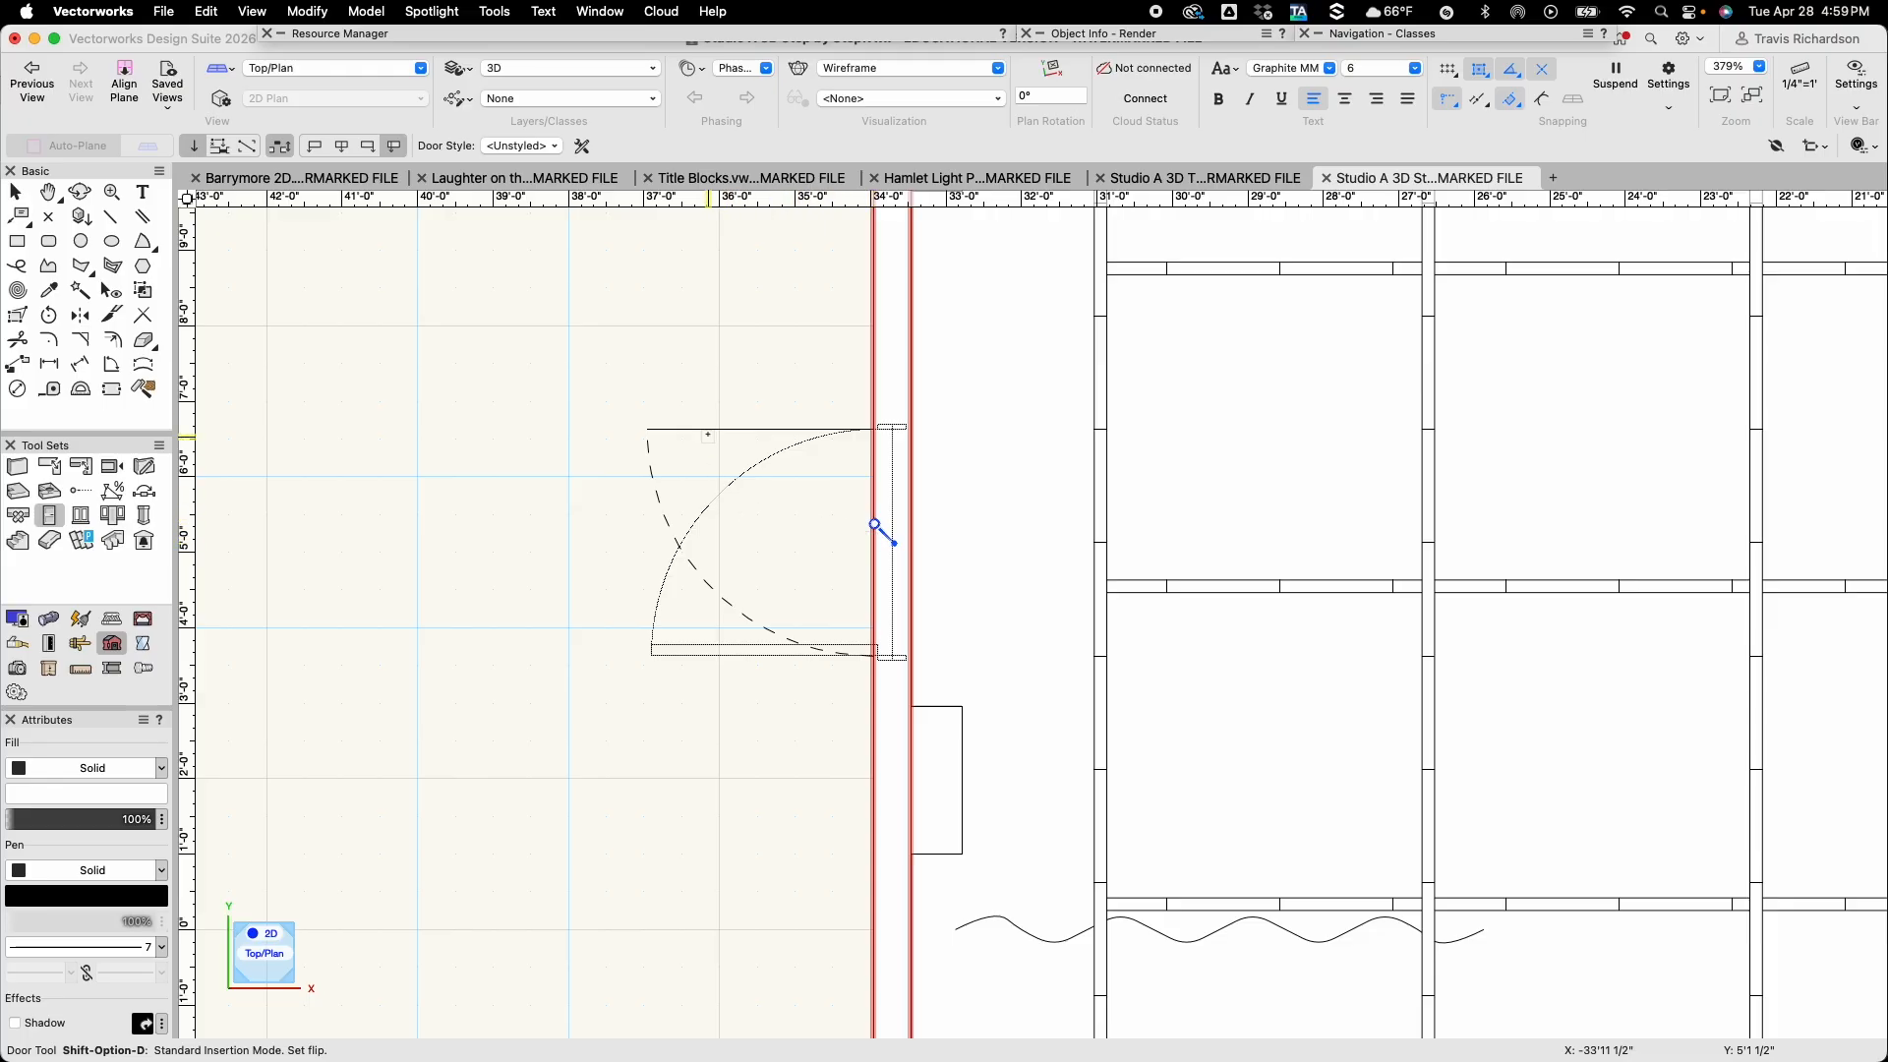
pyautogui.click(616, 668)
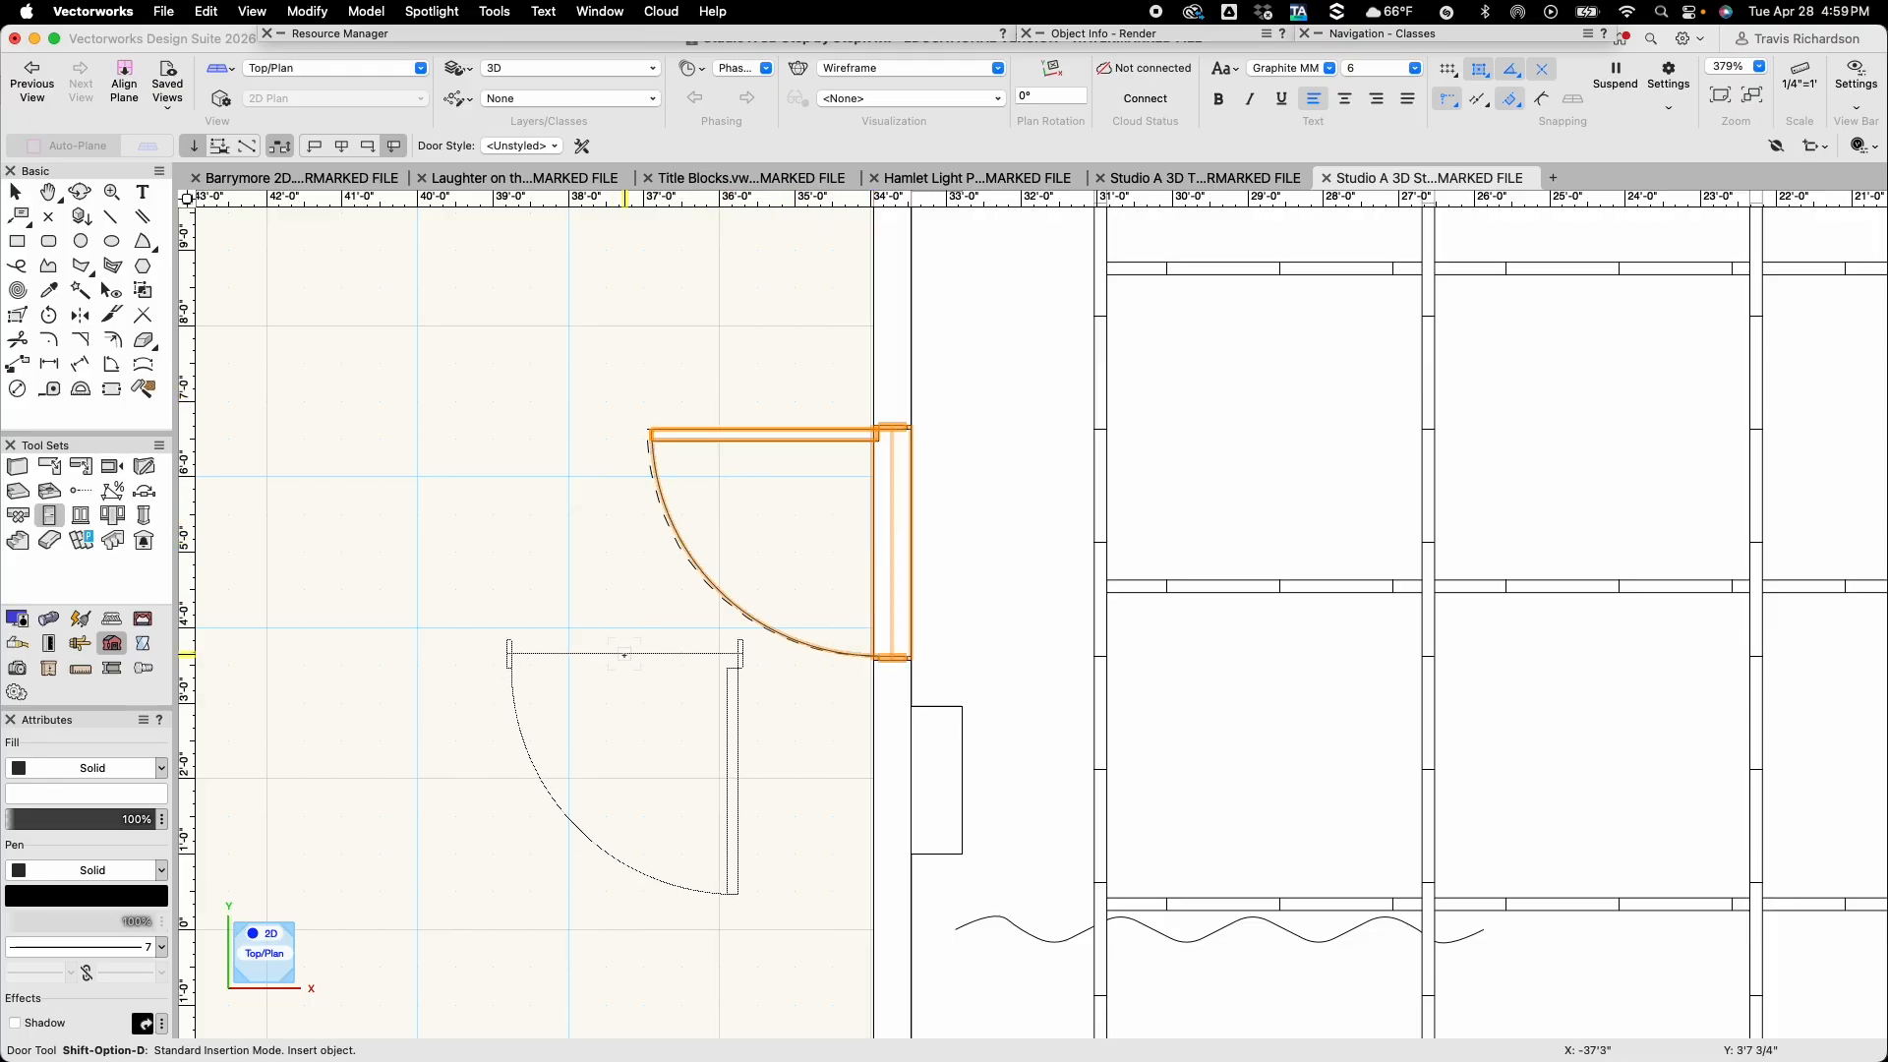
pyautogui.press('x')
# Set the Door tool's leaf width to 3'4 1/2"
pyautogui.scroll(-5, 624, 653)
pyautogui.hotkey('shift', 'alt', 'd')
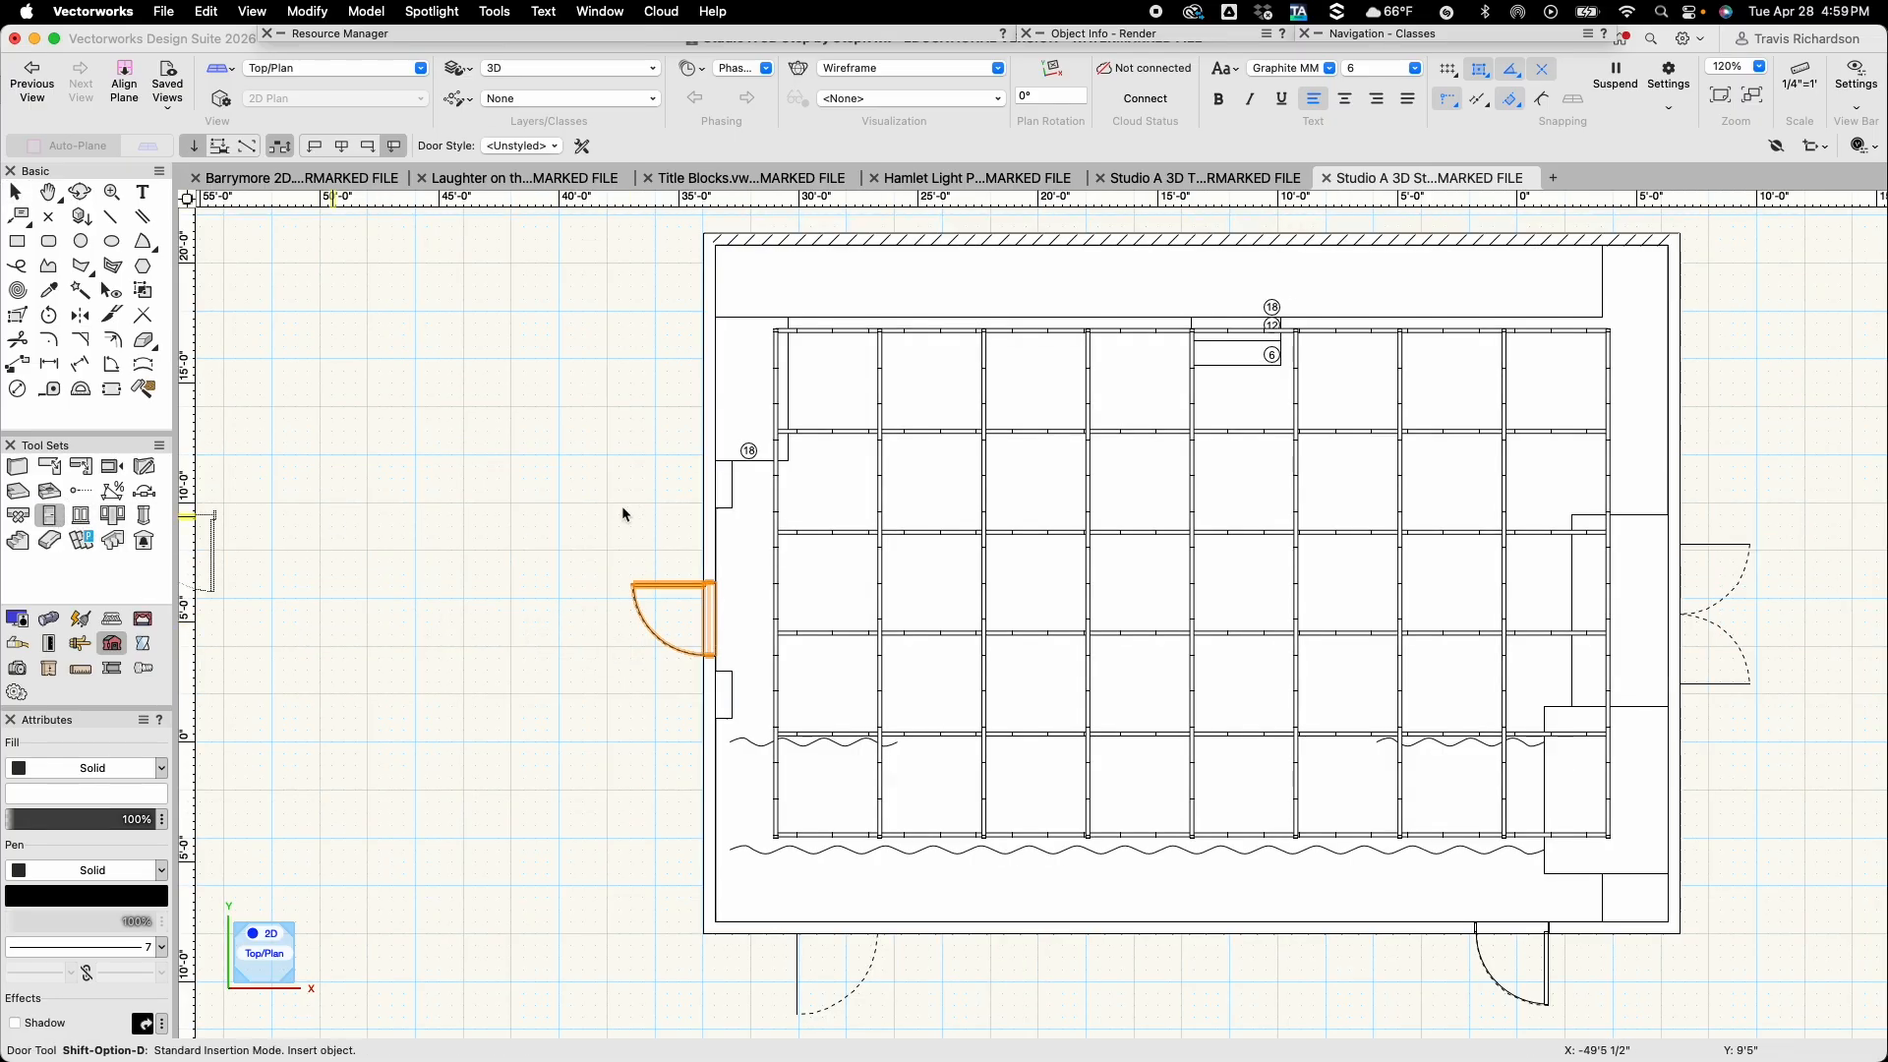
pyautogui.click(585, 146)
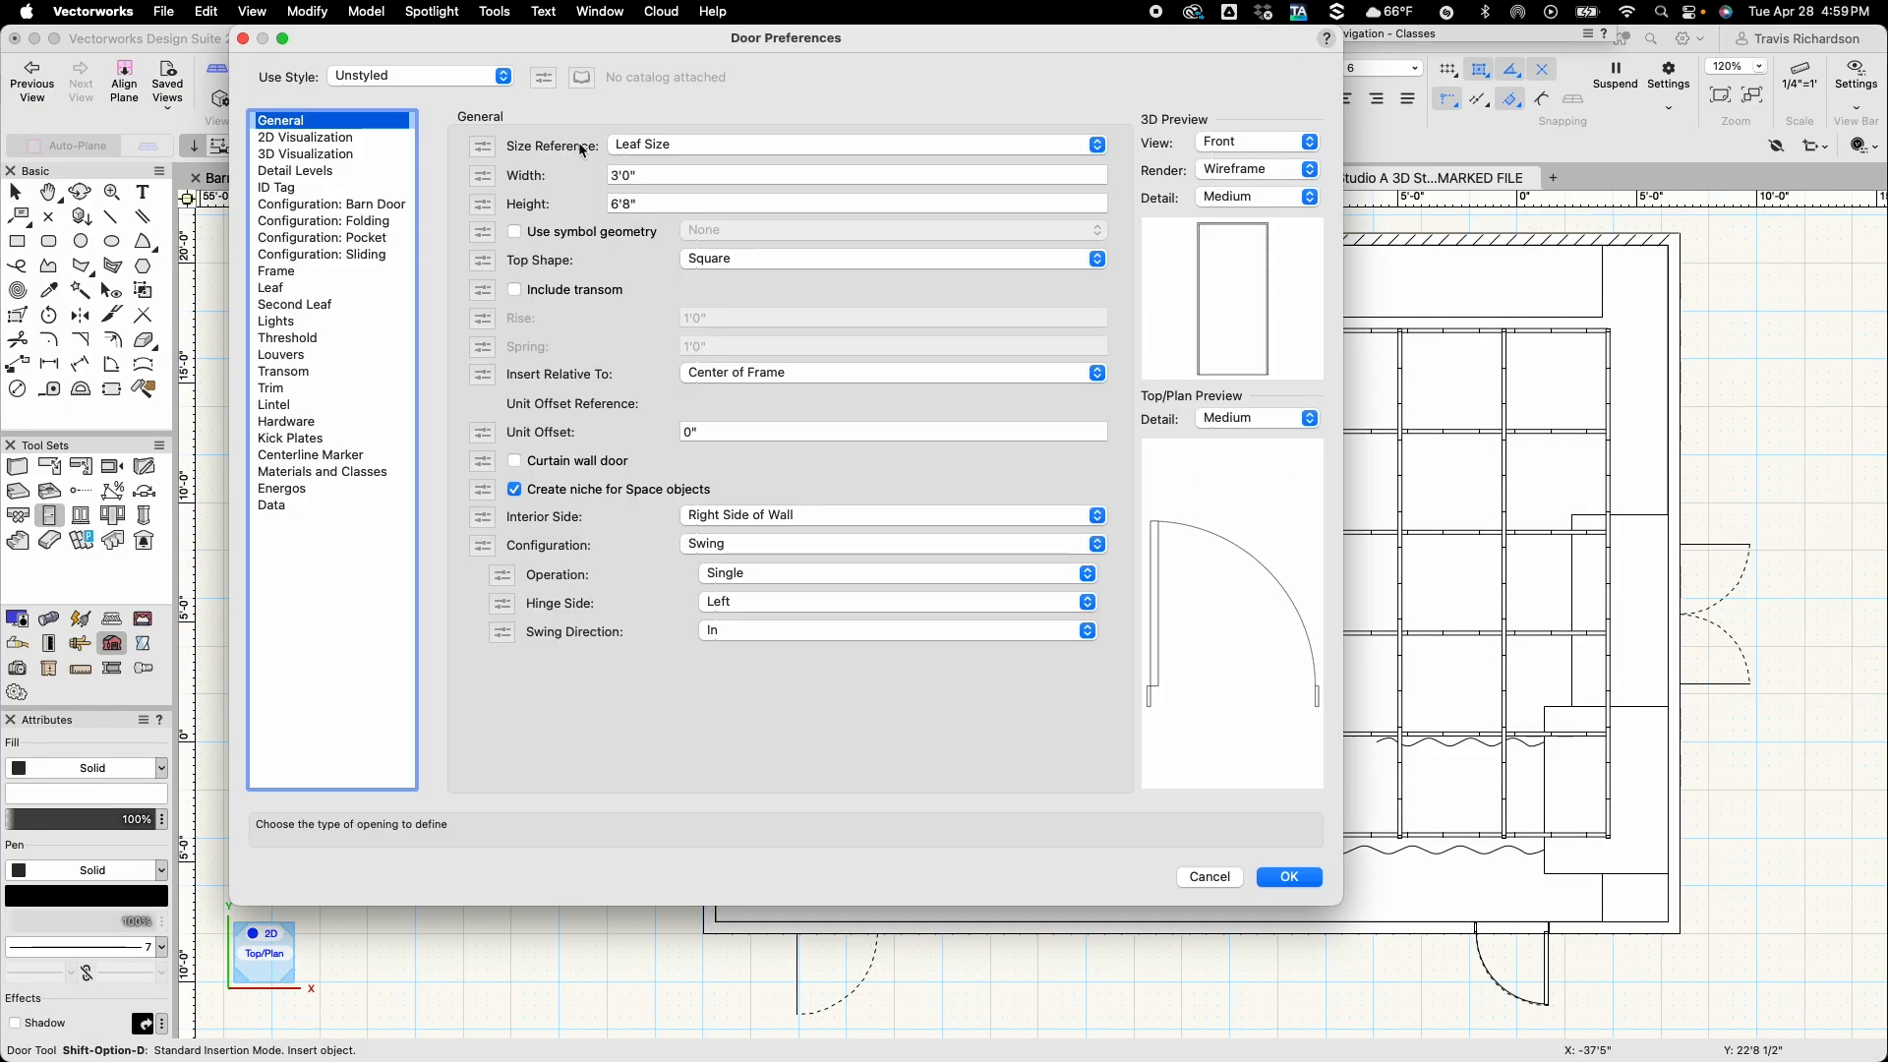
pyautogui.doubleClick(647, 177)
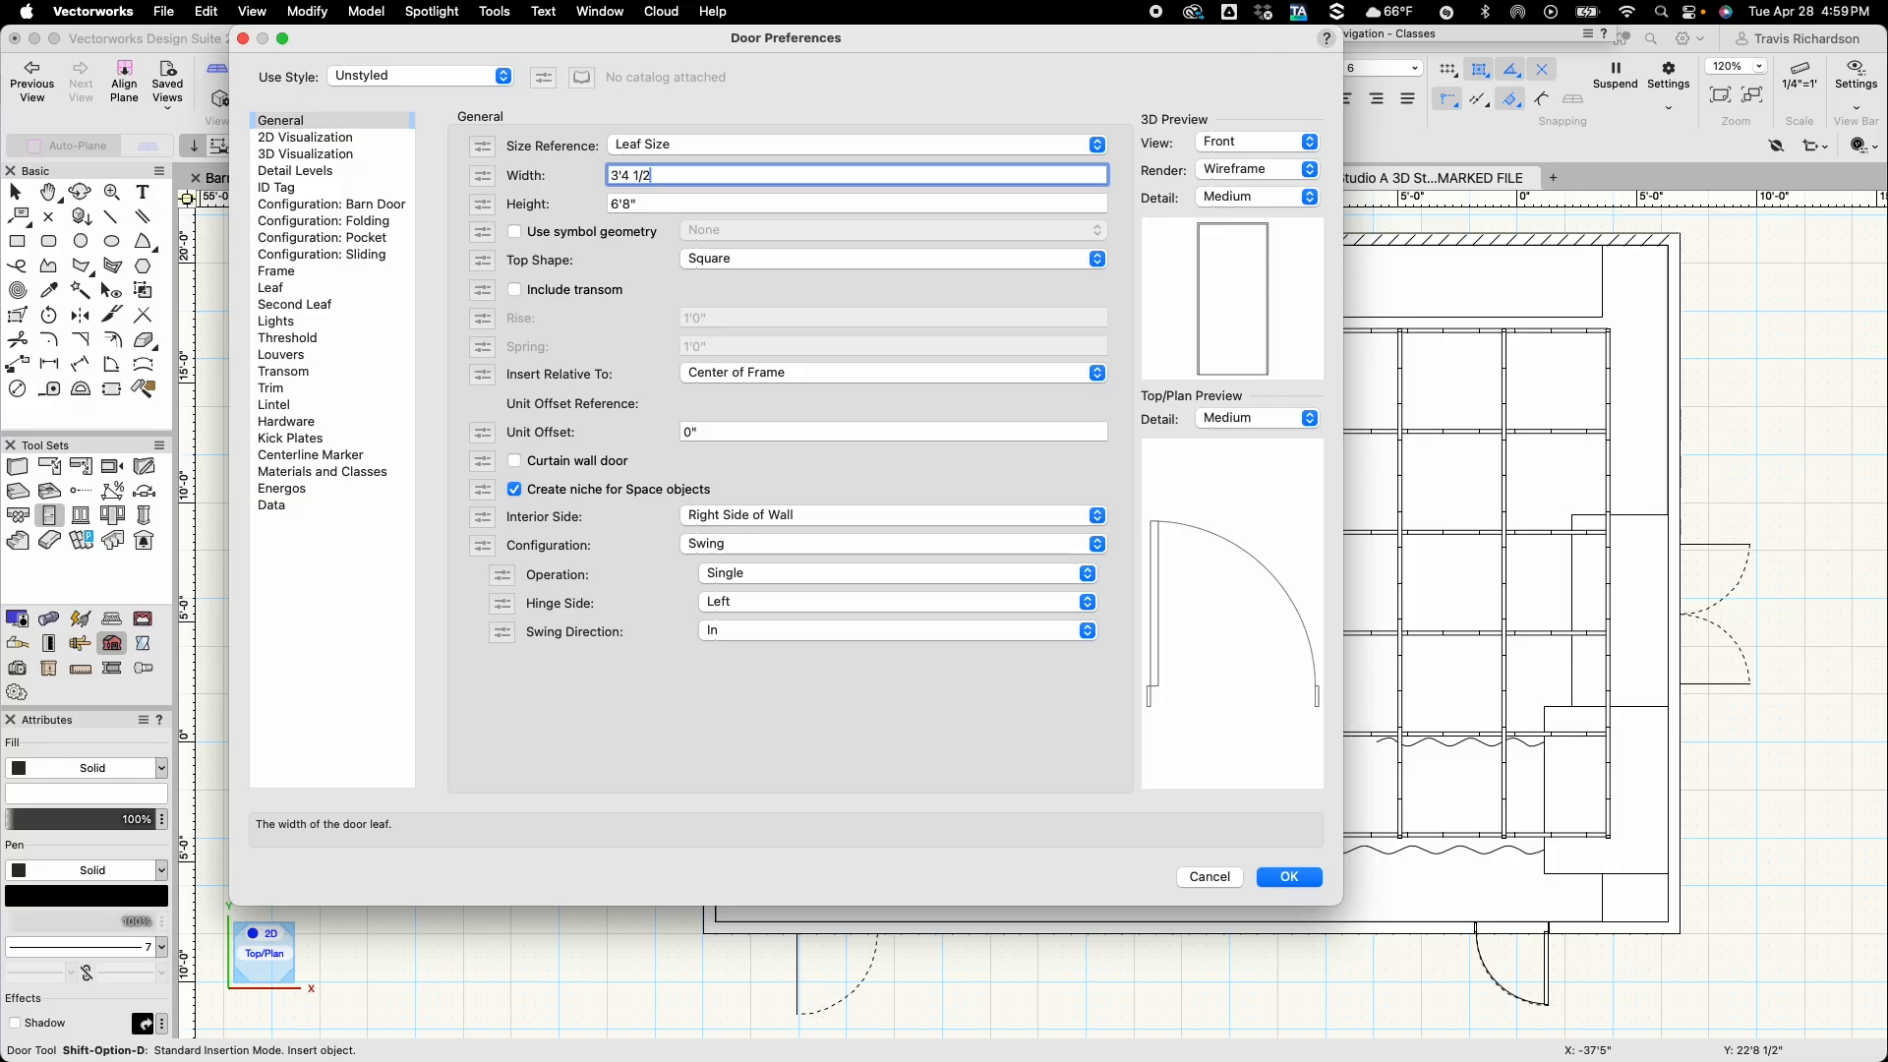
pyautogui.write("3'4 1/2")
pyautogui.press('Return')
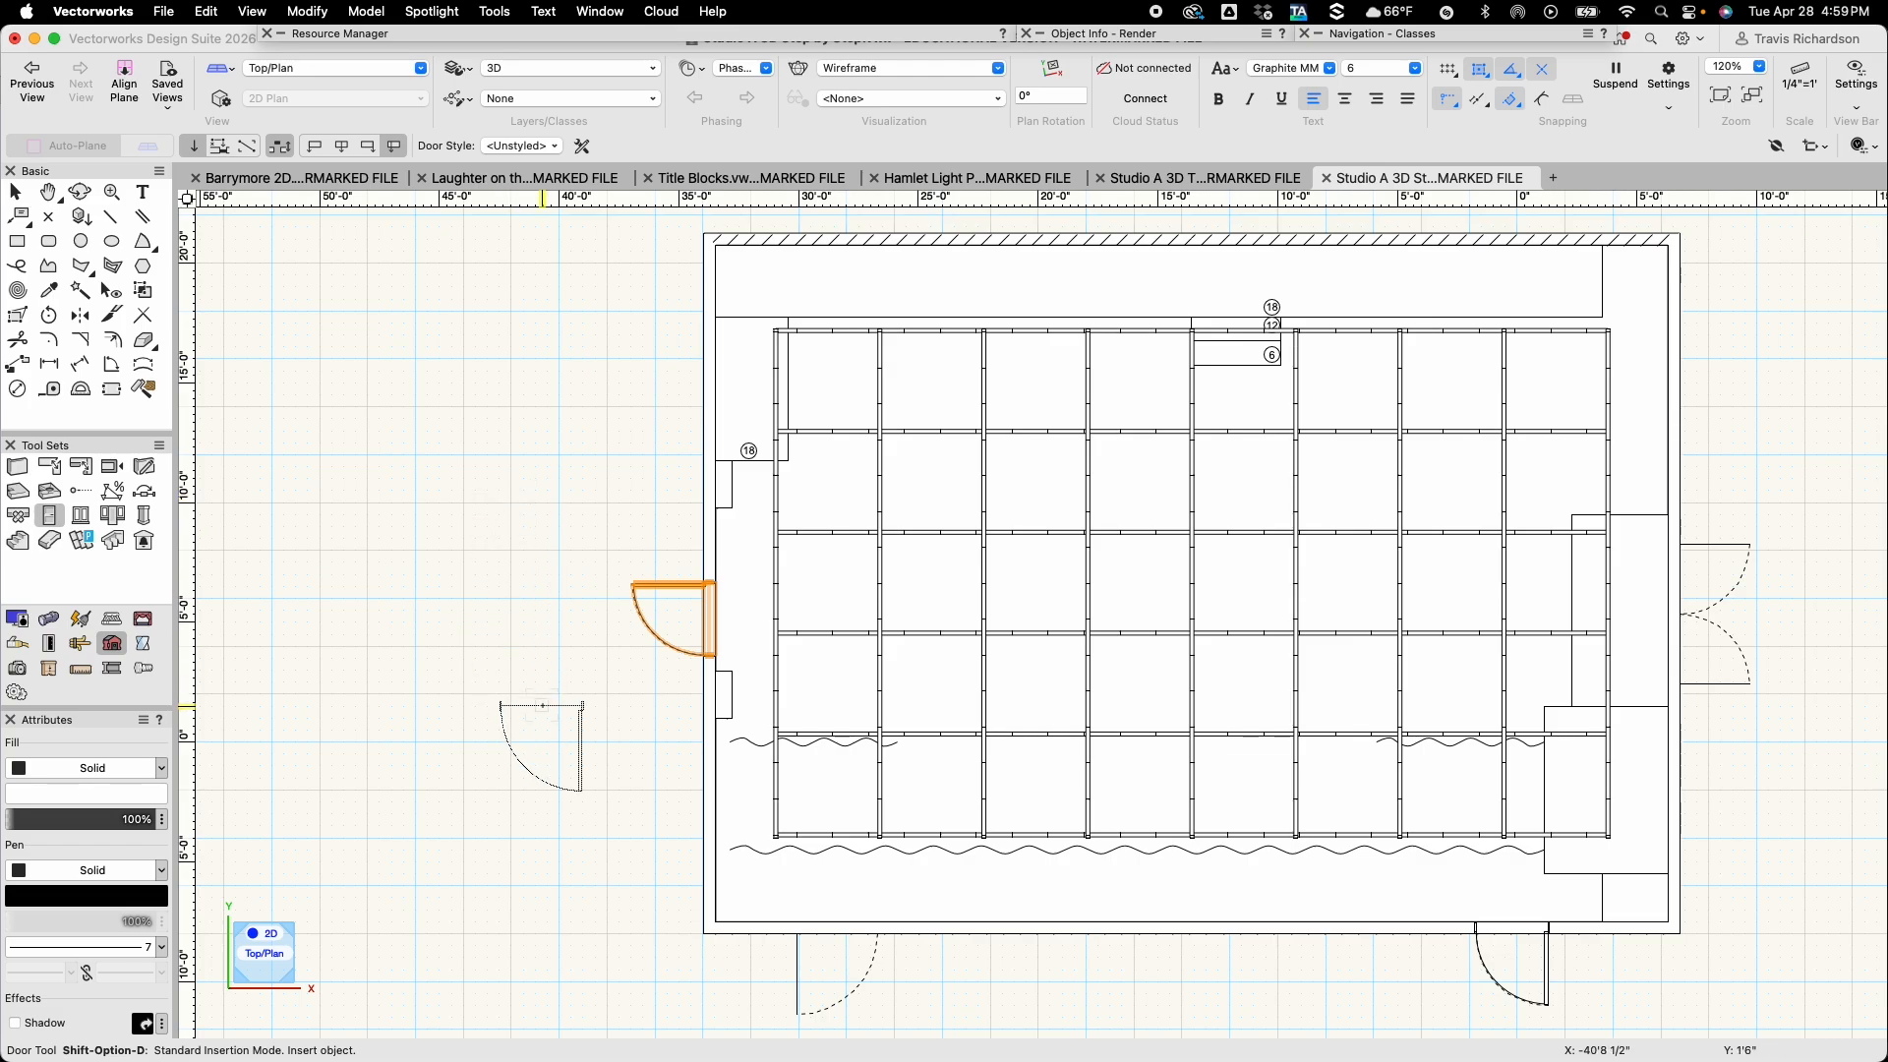
# Insert the 3'4 1/2" single door in the plan's lower wall over the left-hand dashed door, matching its outward swing
pyautogui.scroll(2, 798, 970)
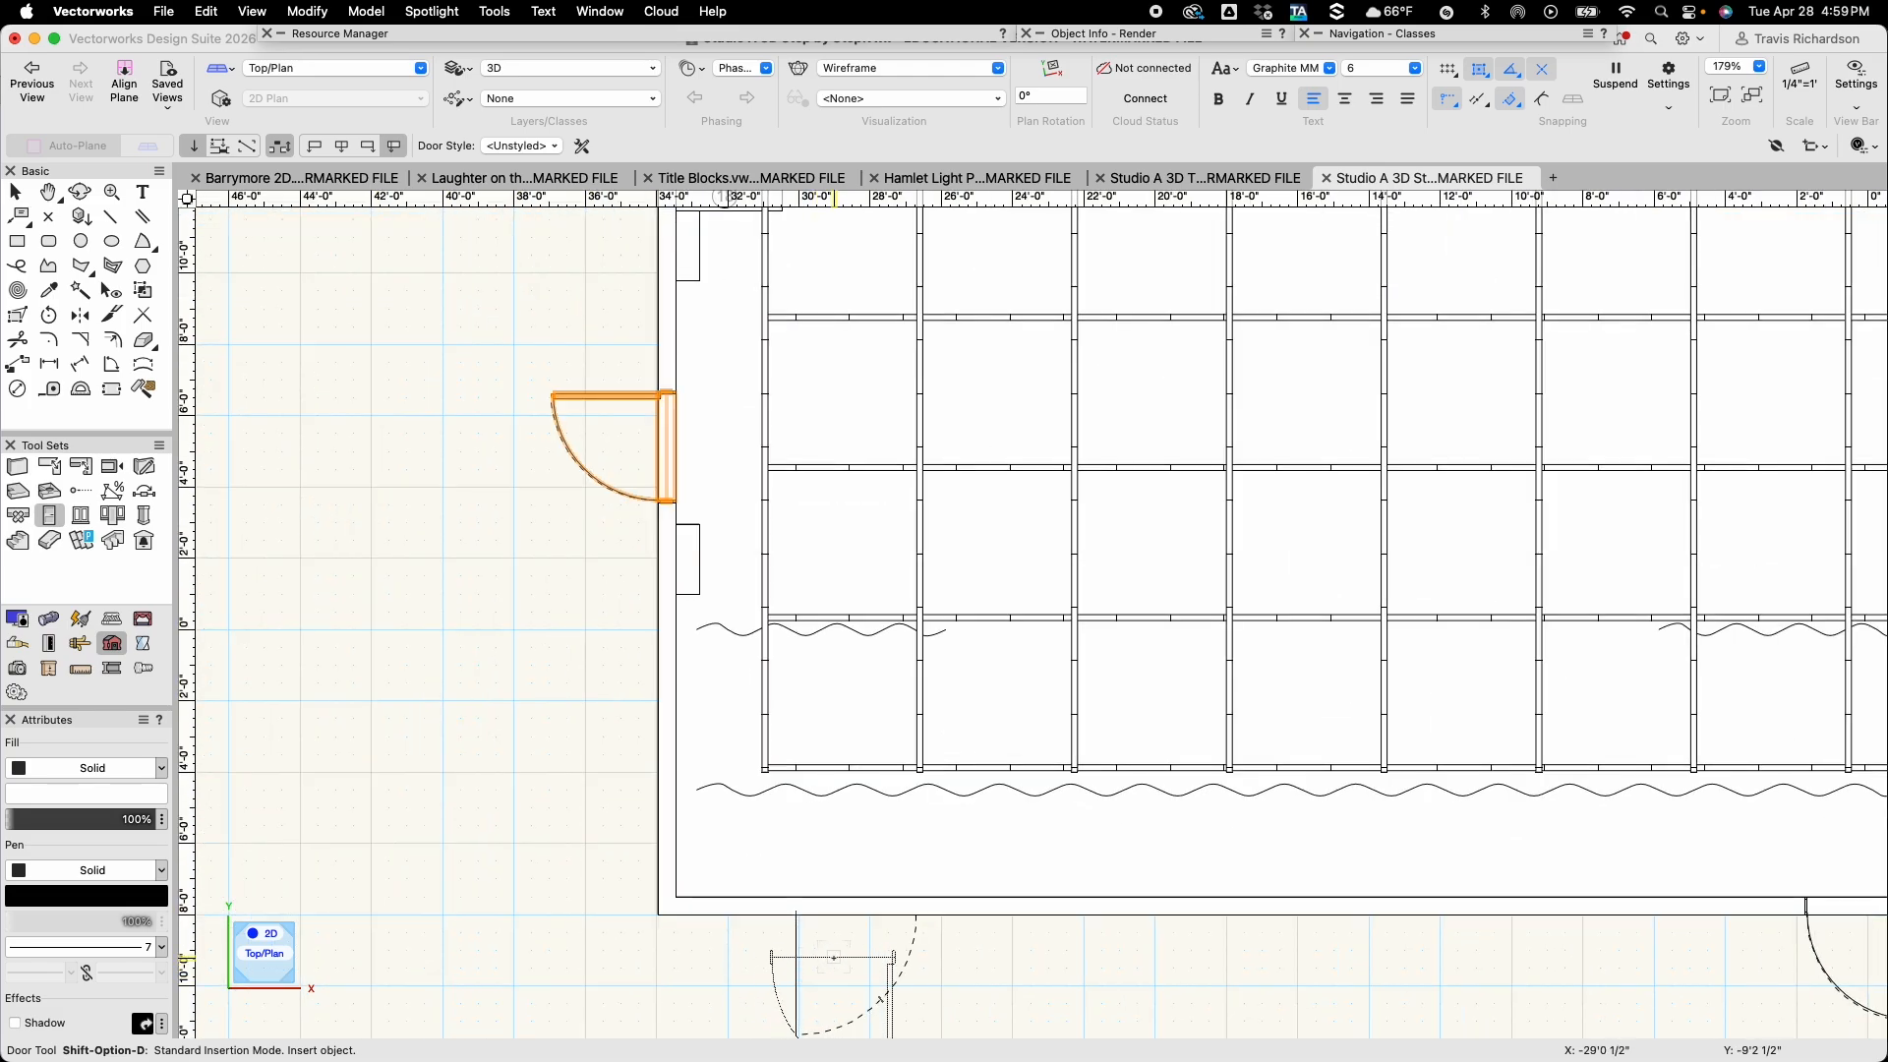
pyautogui.click(856, 915)
pyautogui.click(872, 923)
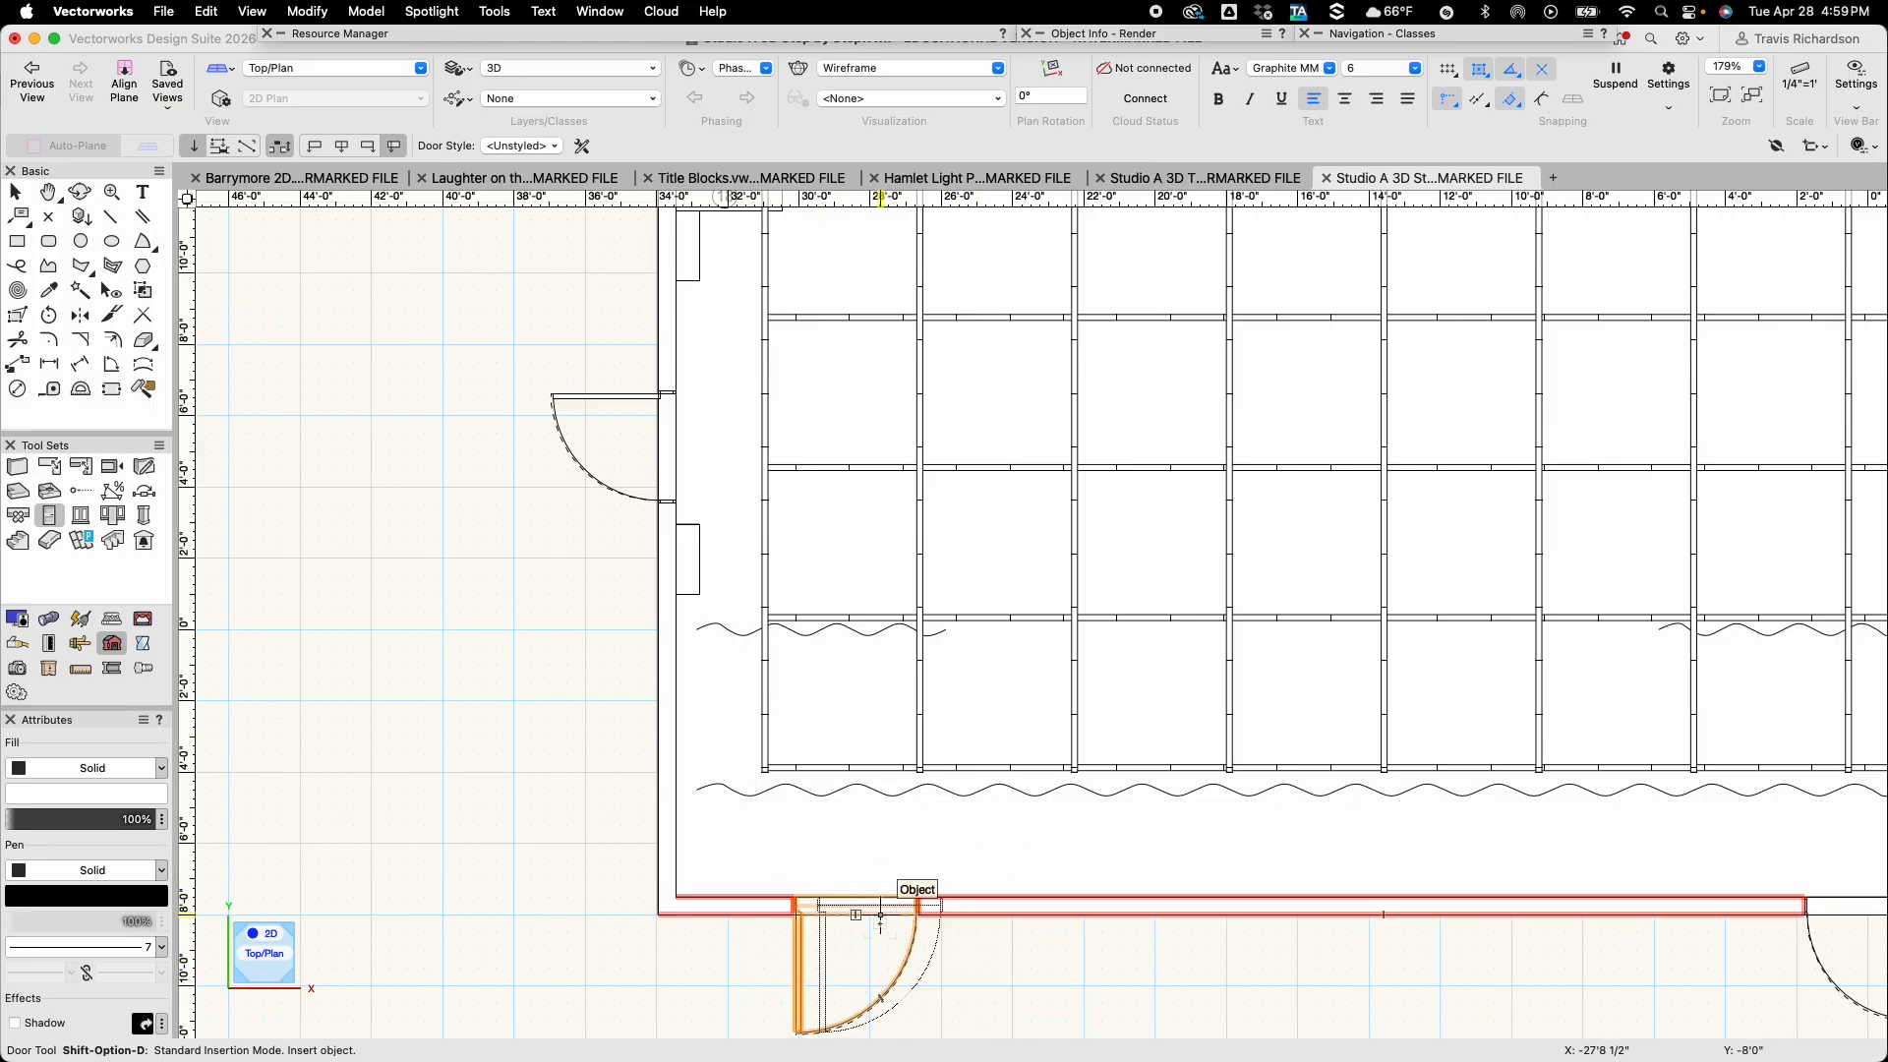
pyautogui.press('x')
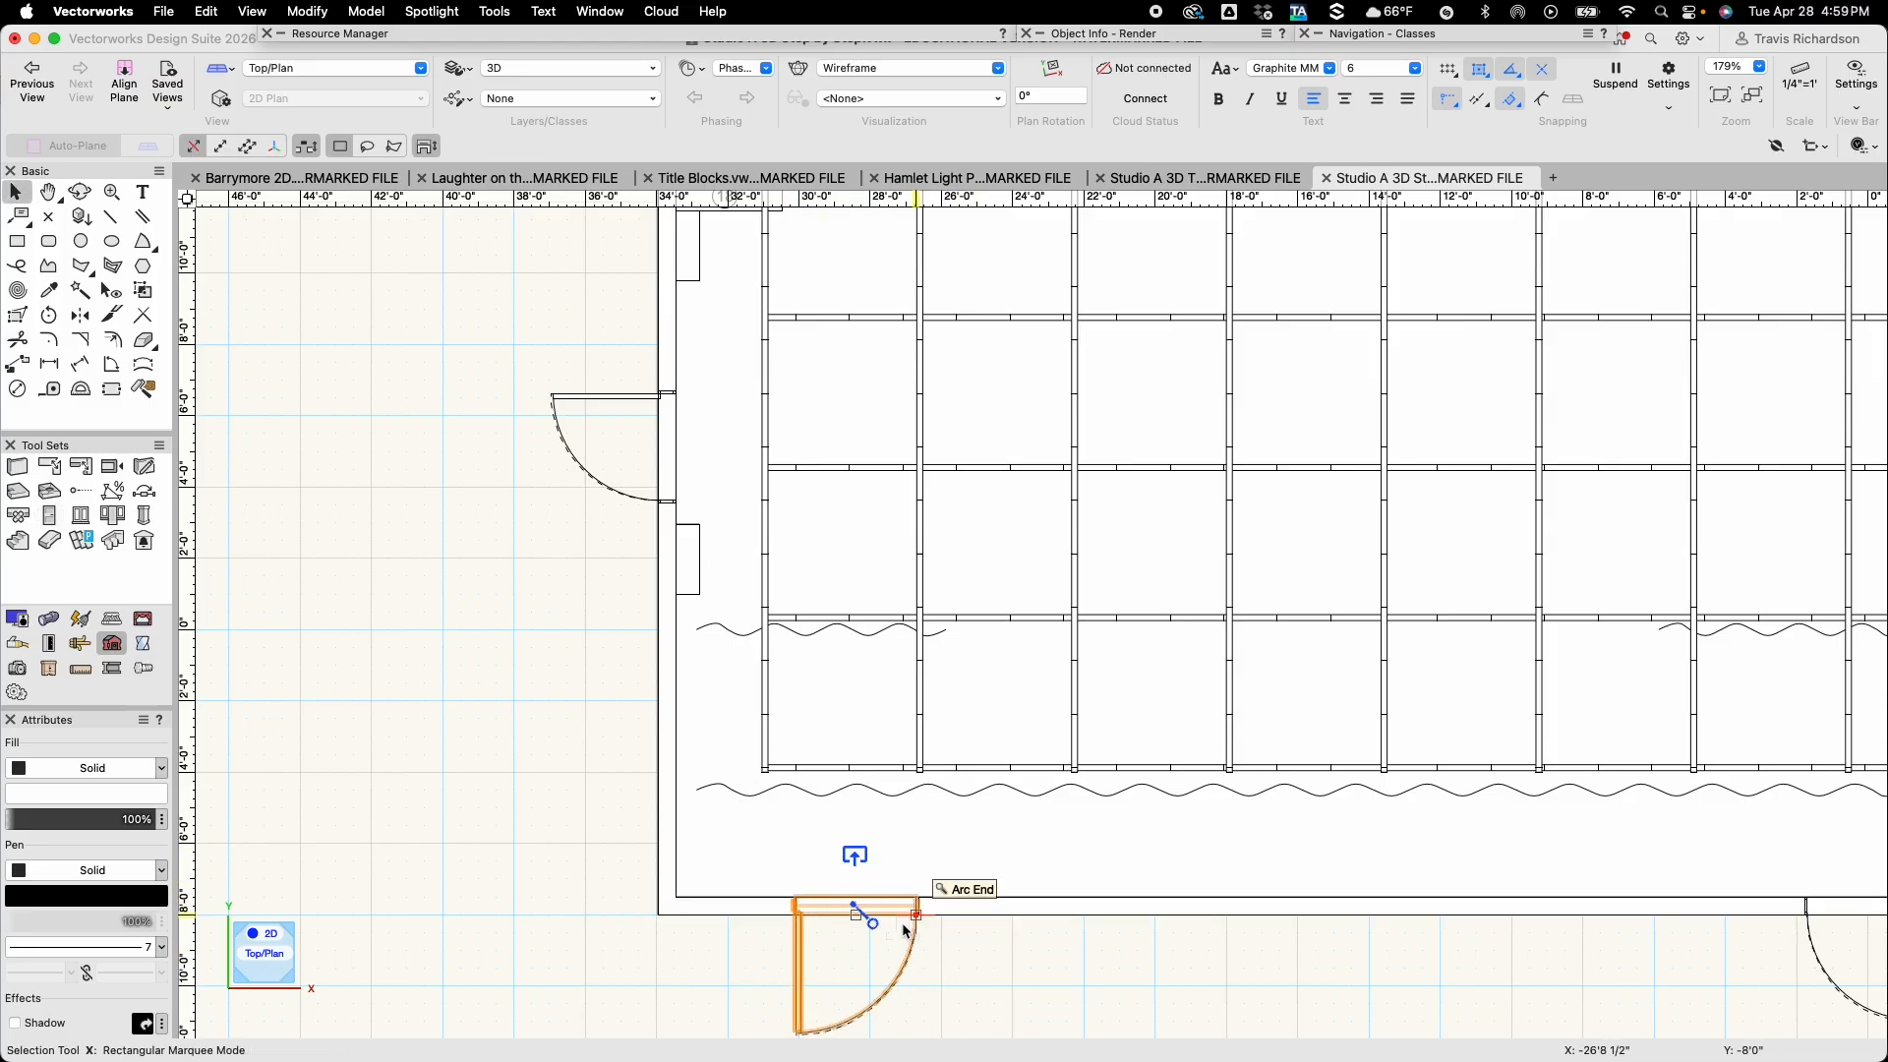
# Insert a Double Bi-part swing door with a 5'10" leaf width in the plan's right wall, over the dashed double door
pyautogui.scroll(-2, 901, 922)
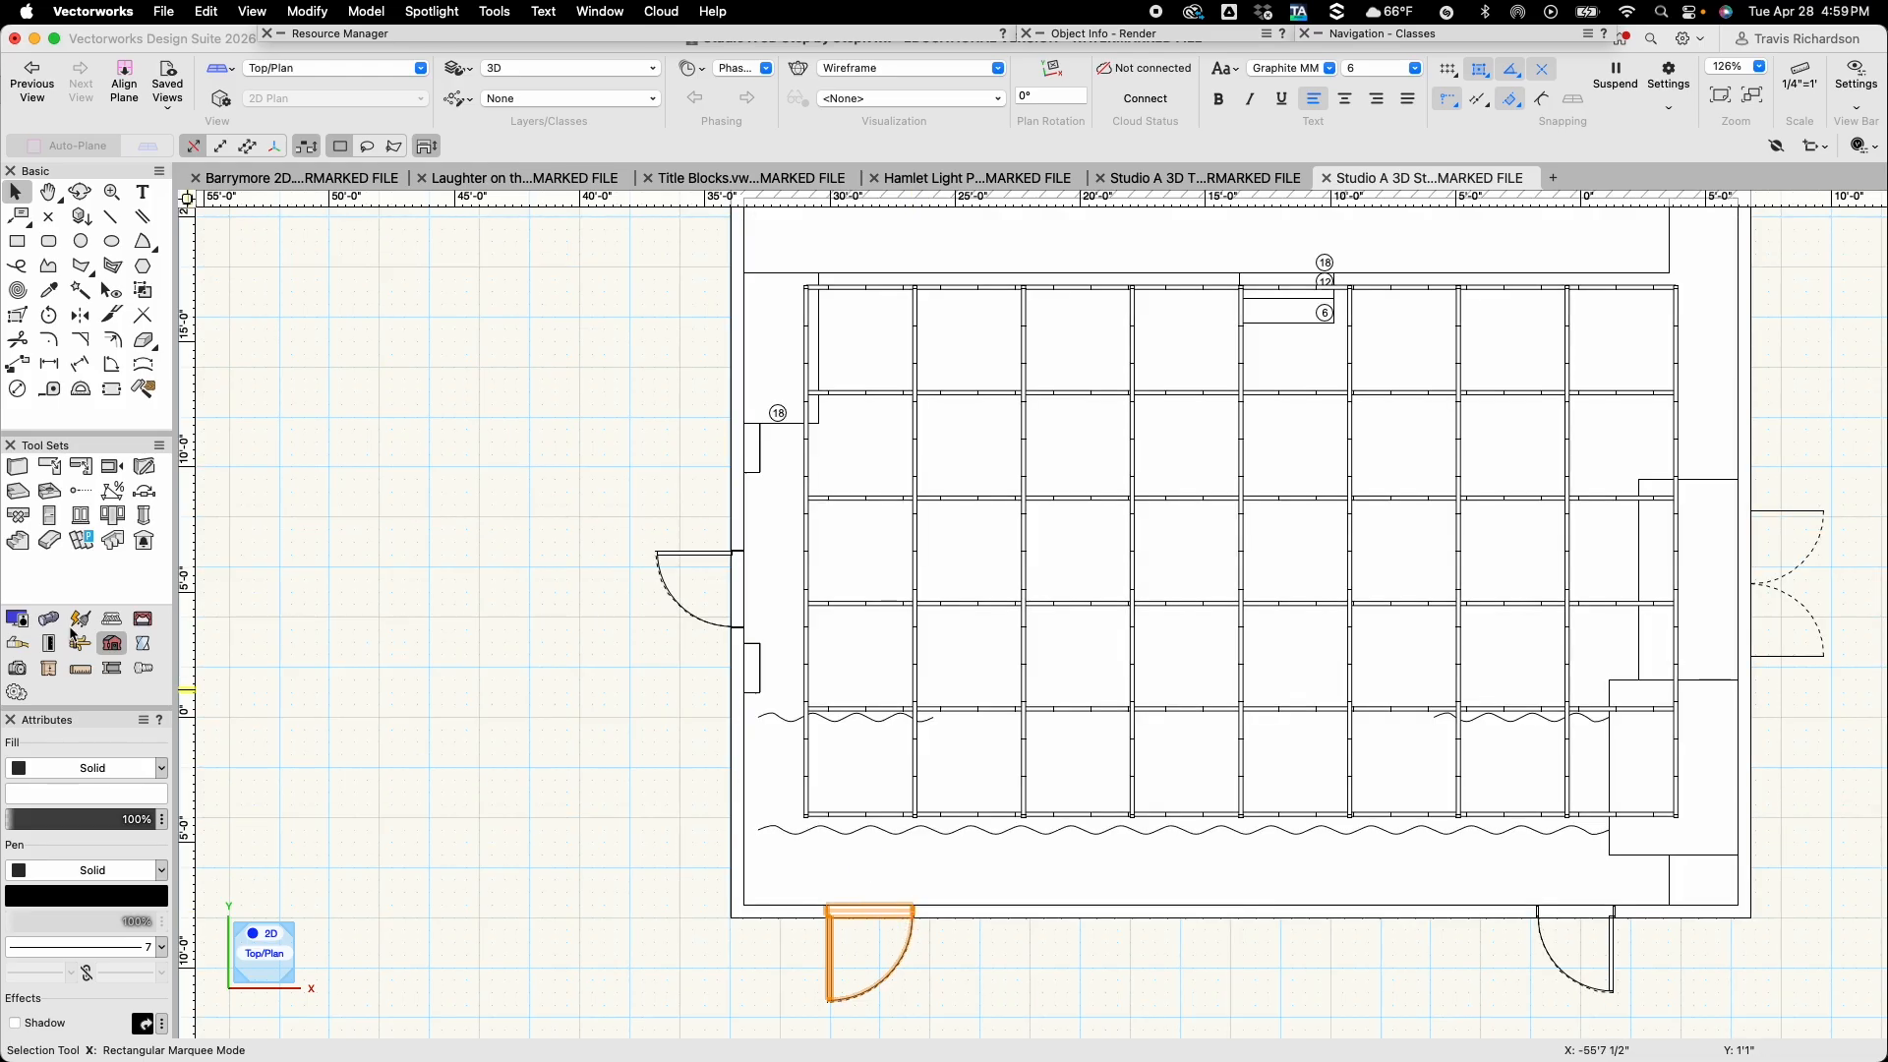
pyautogui.click(58, 520)
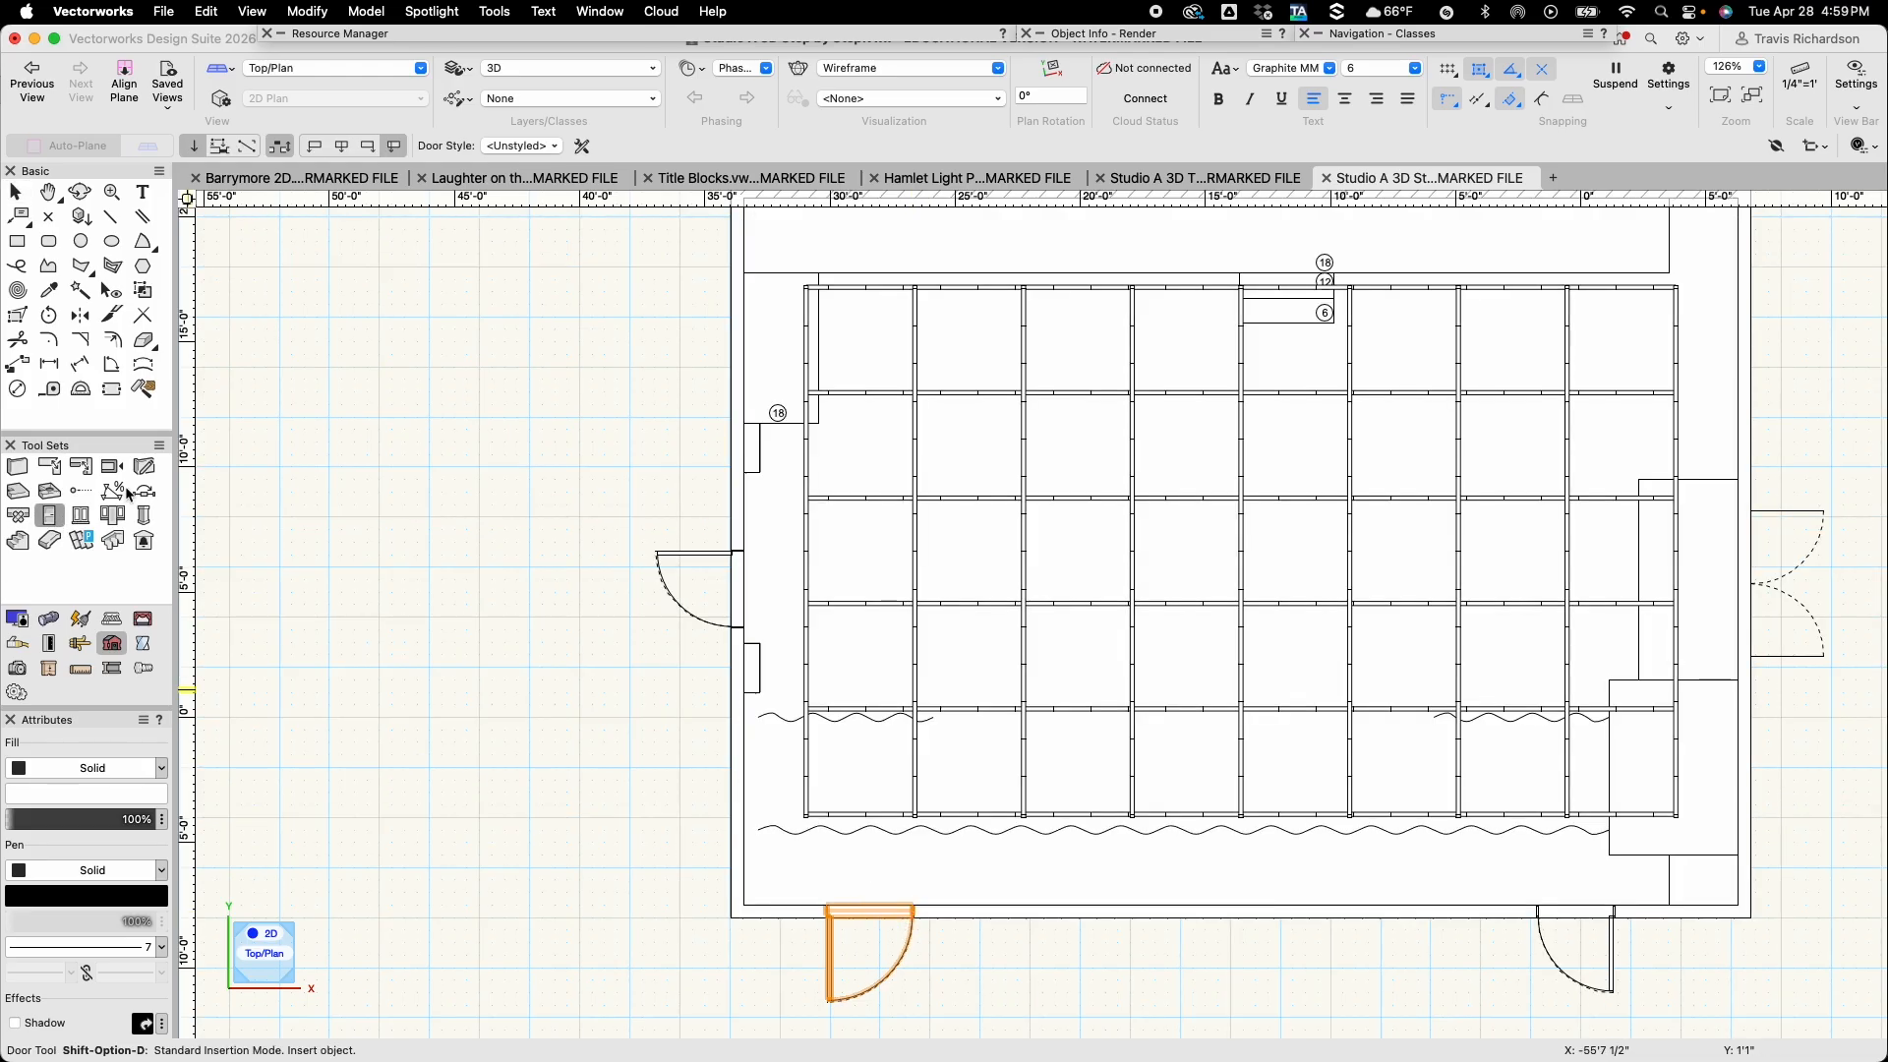
pyautogui.click(583, 145)
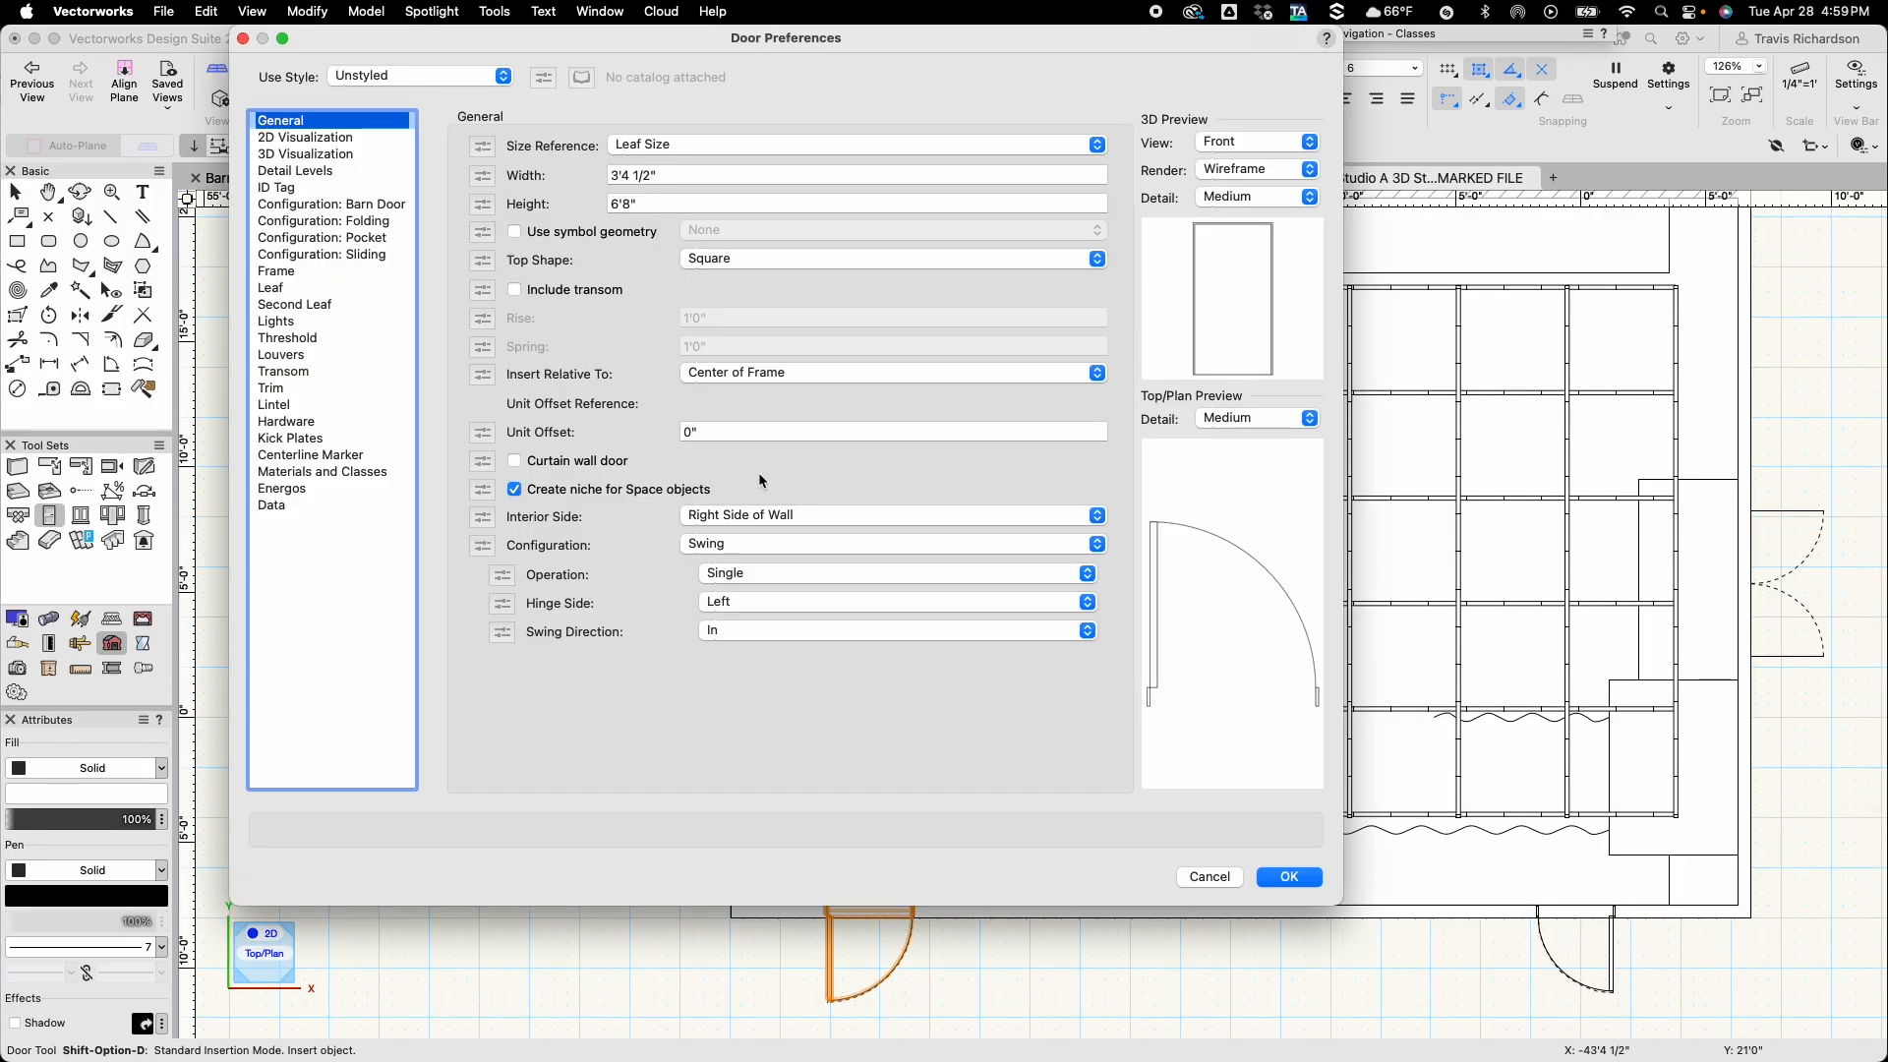
pyautogui.click(677, 174)
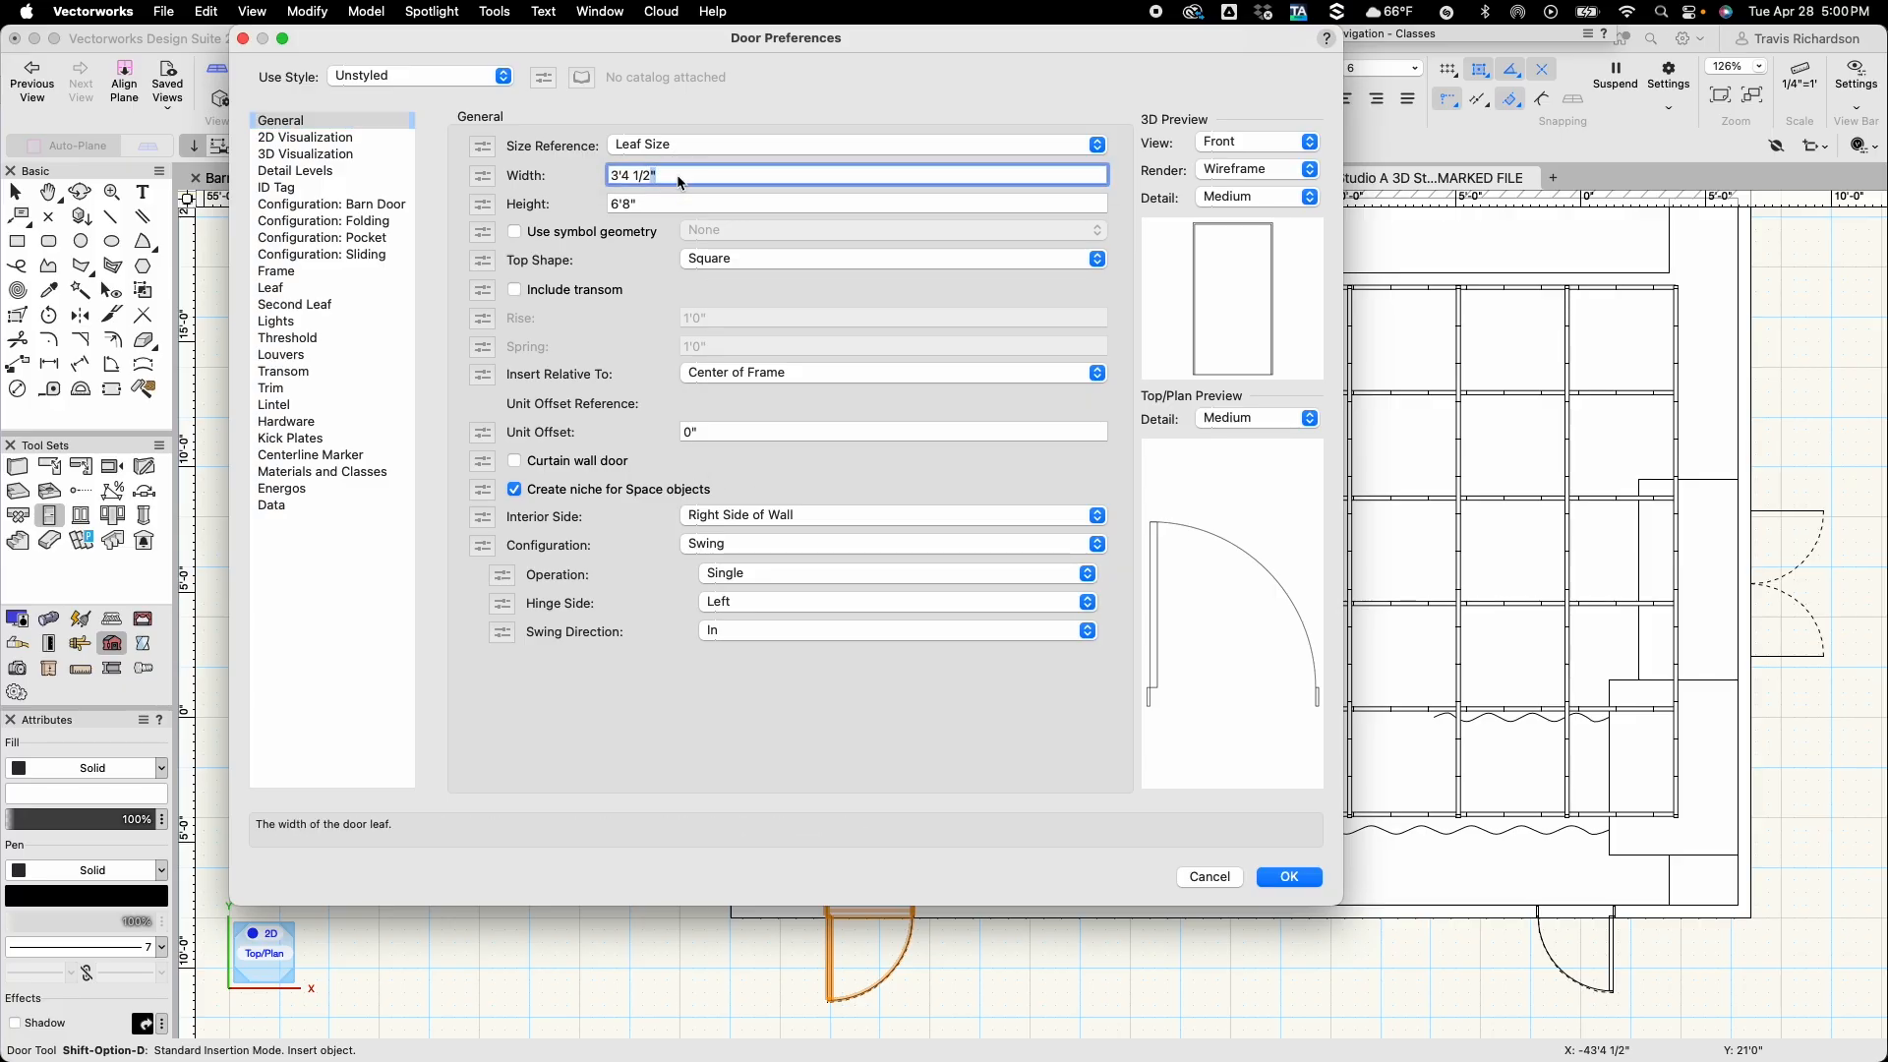
pyautogui.write("5'10")
pyautogui.click(763, 576)
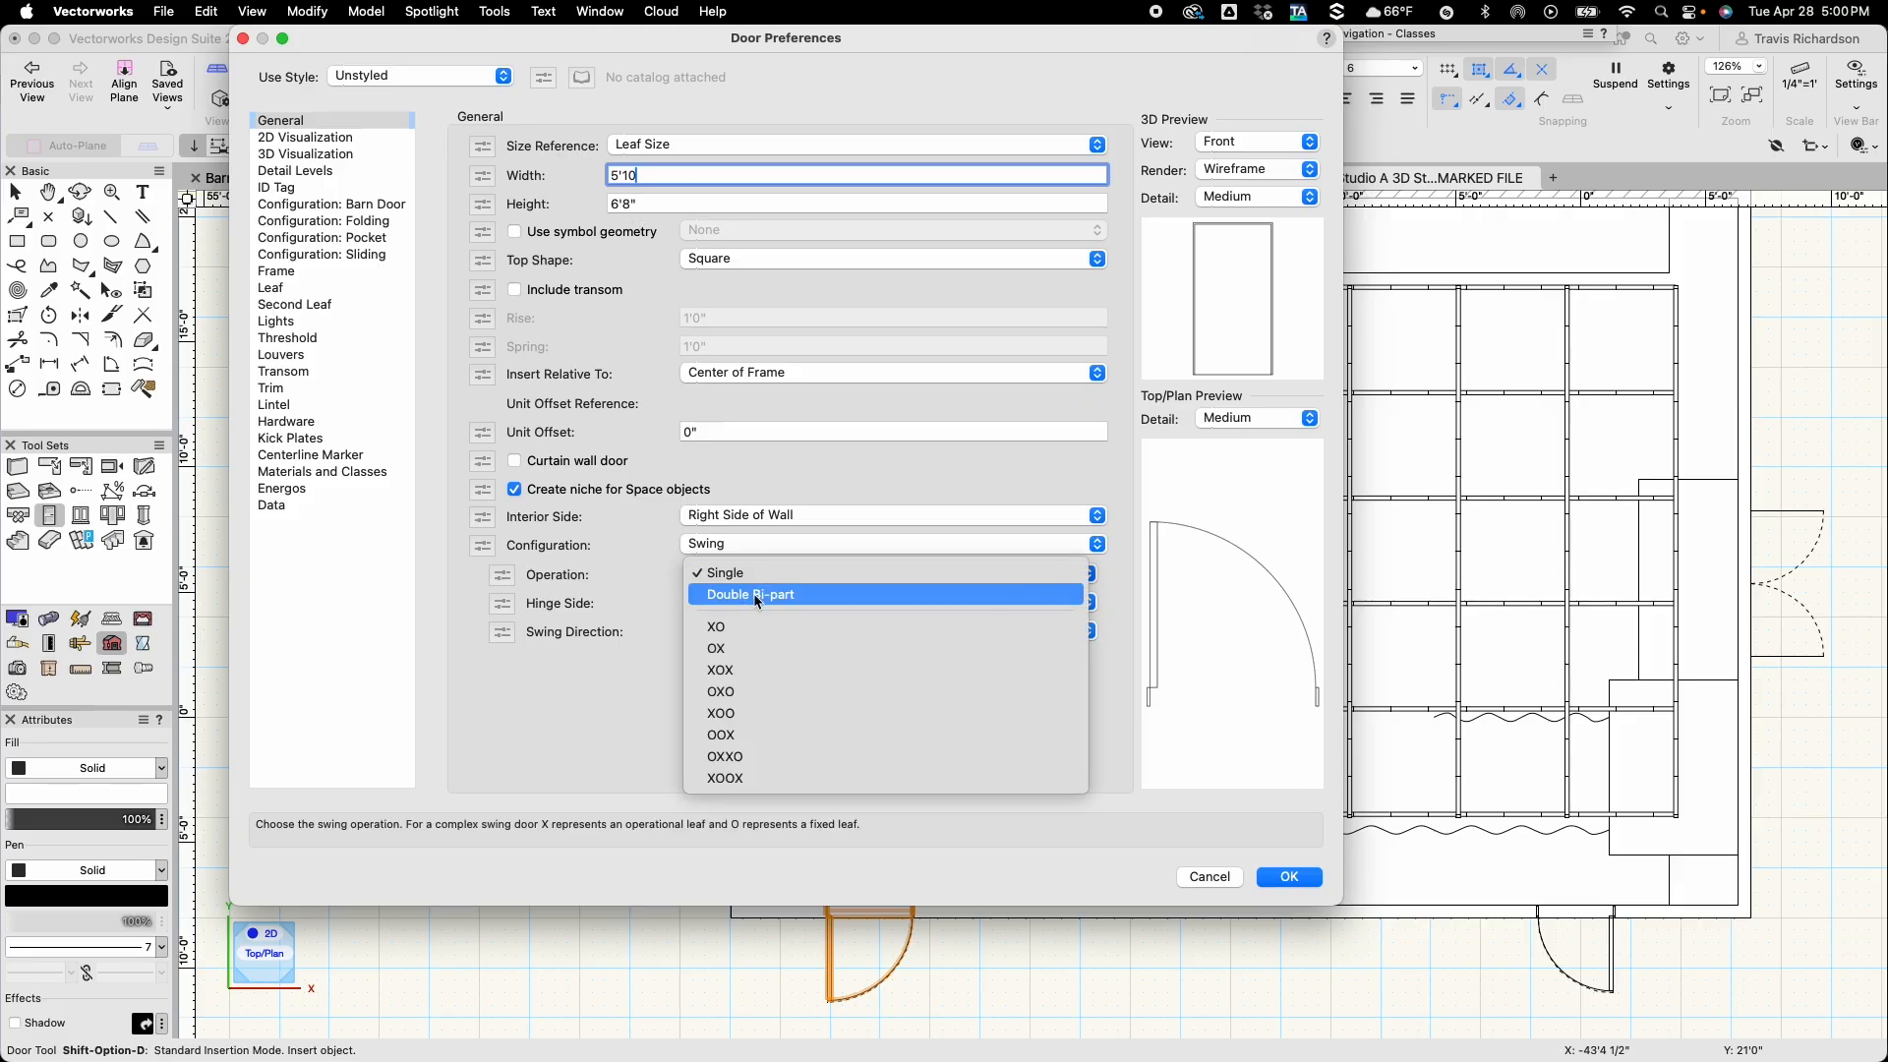
pyautogui.click(754, 594)
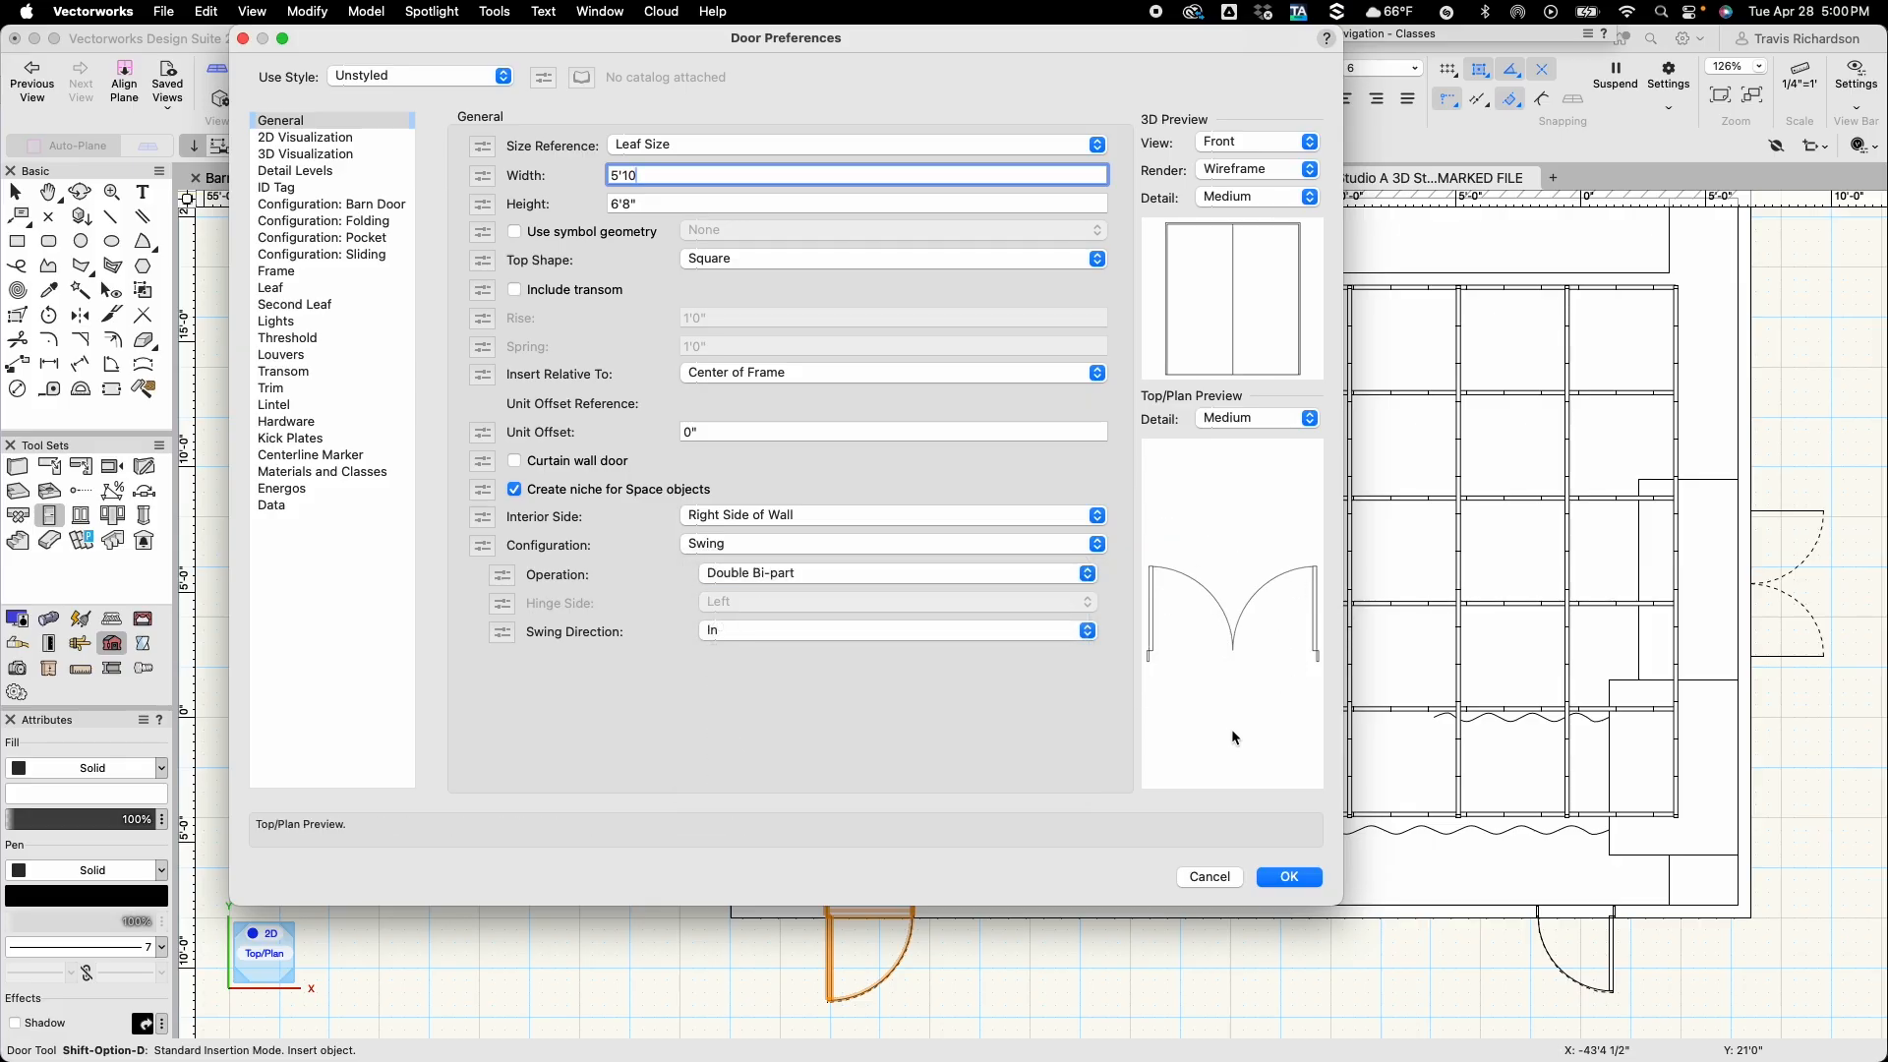
pyautogui.click(1291, 875)
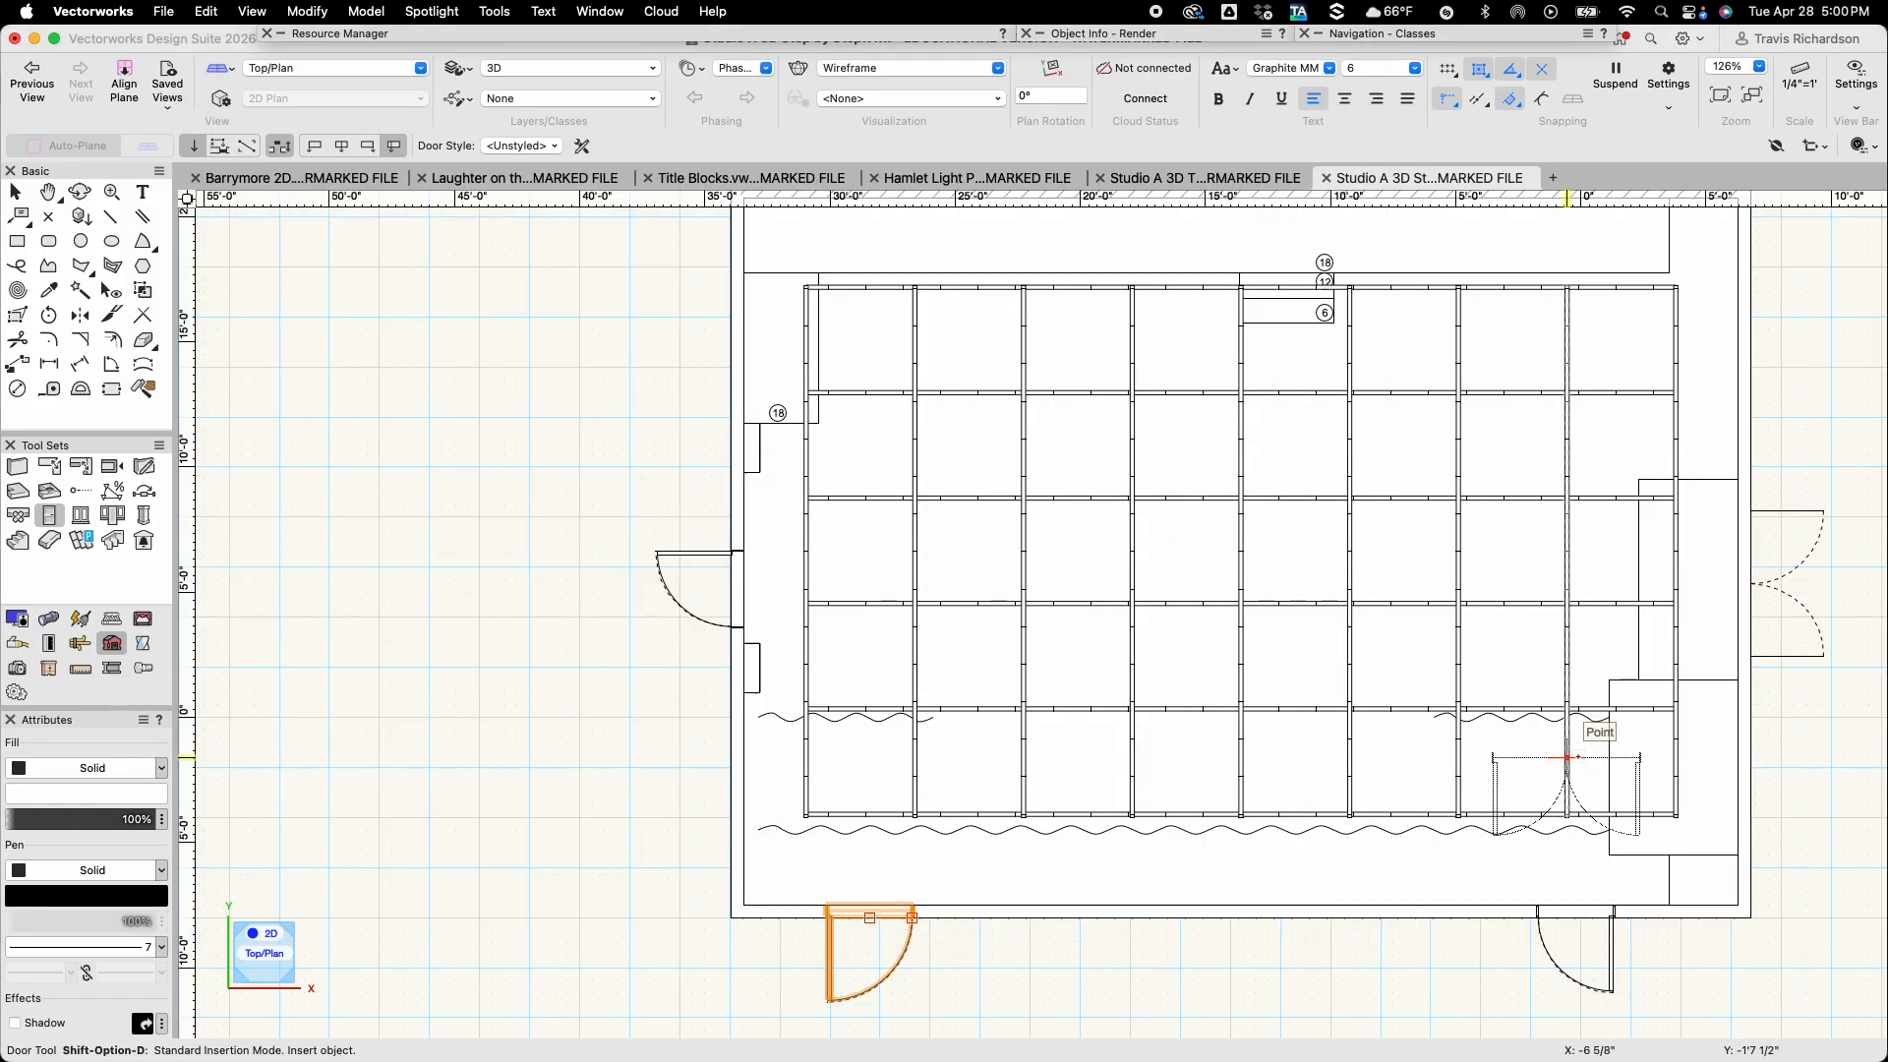
pyautogui.click(1749, 584)
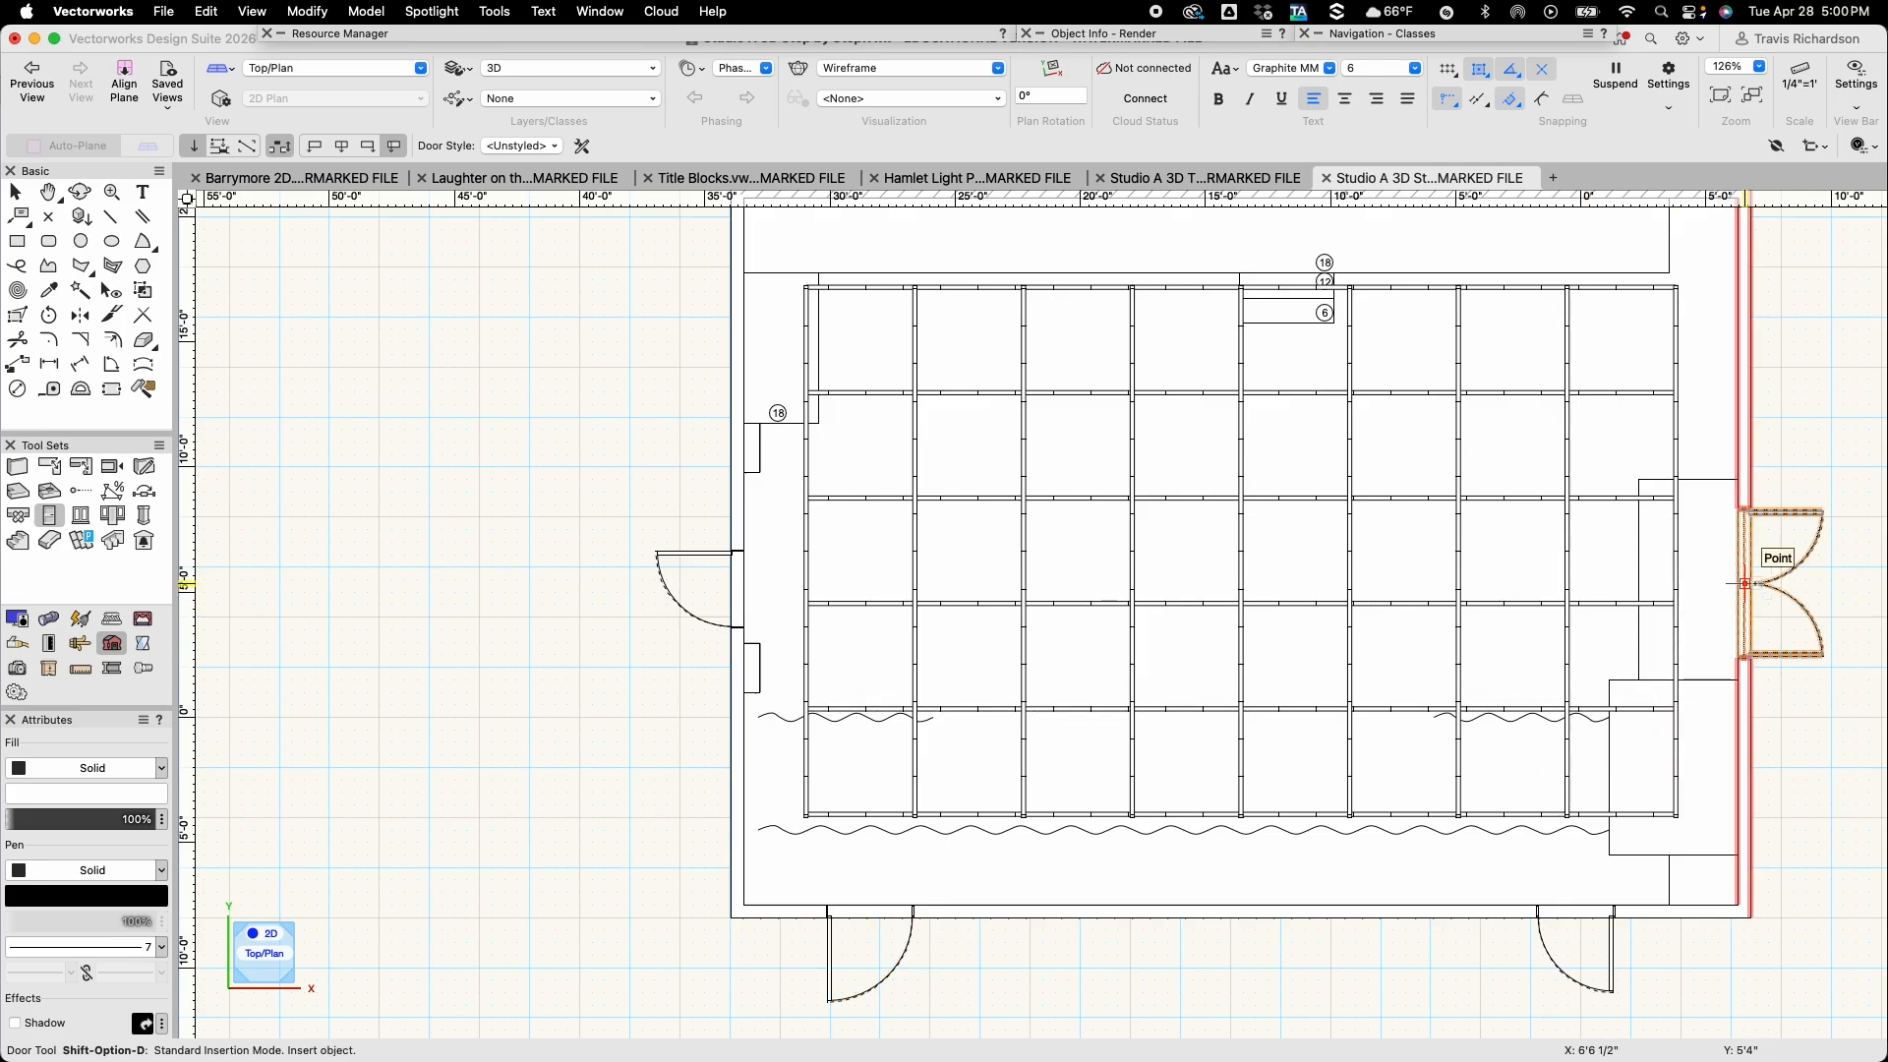
pyautogui.press('x')
# Select all four doors in the walls and turn on Show 3D open for them
pyautogui.hscroll(5, 1672, 580)
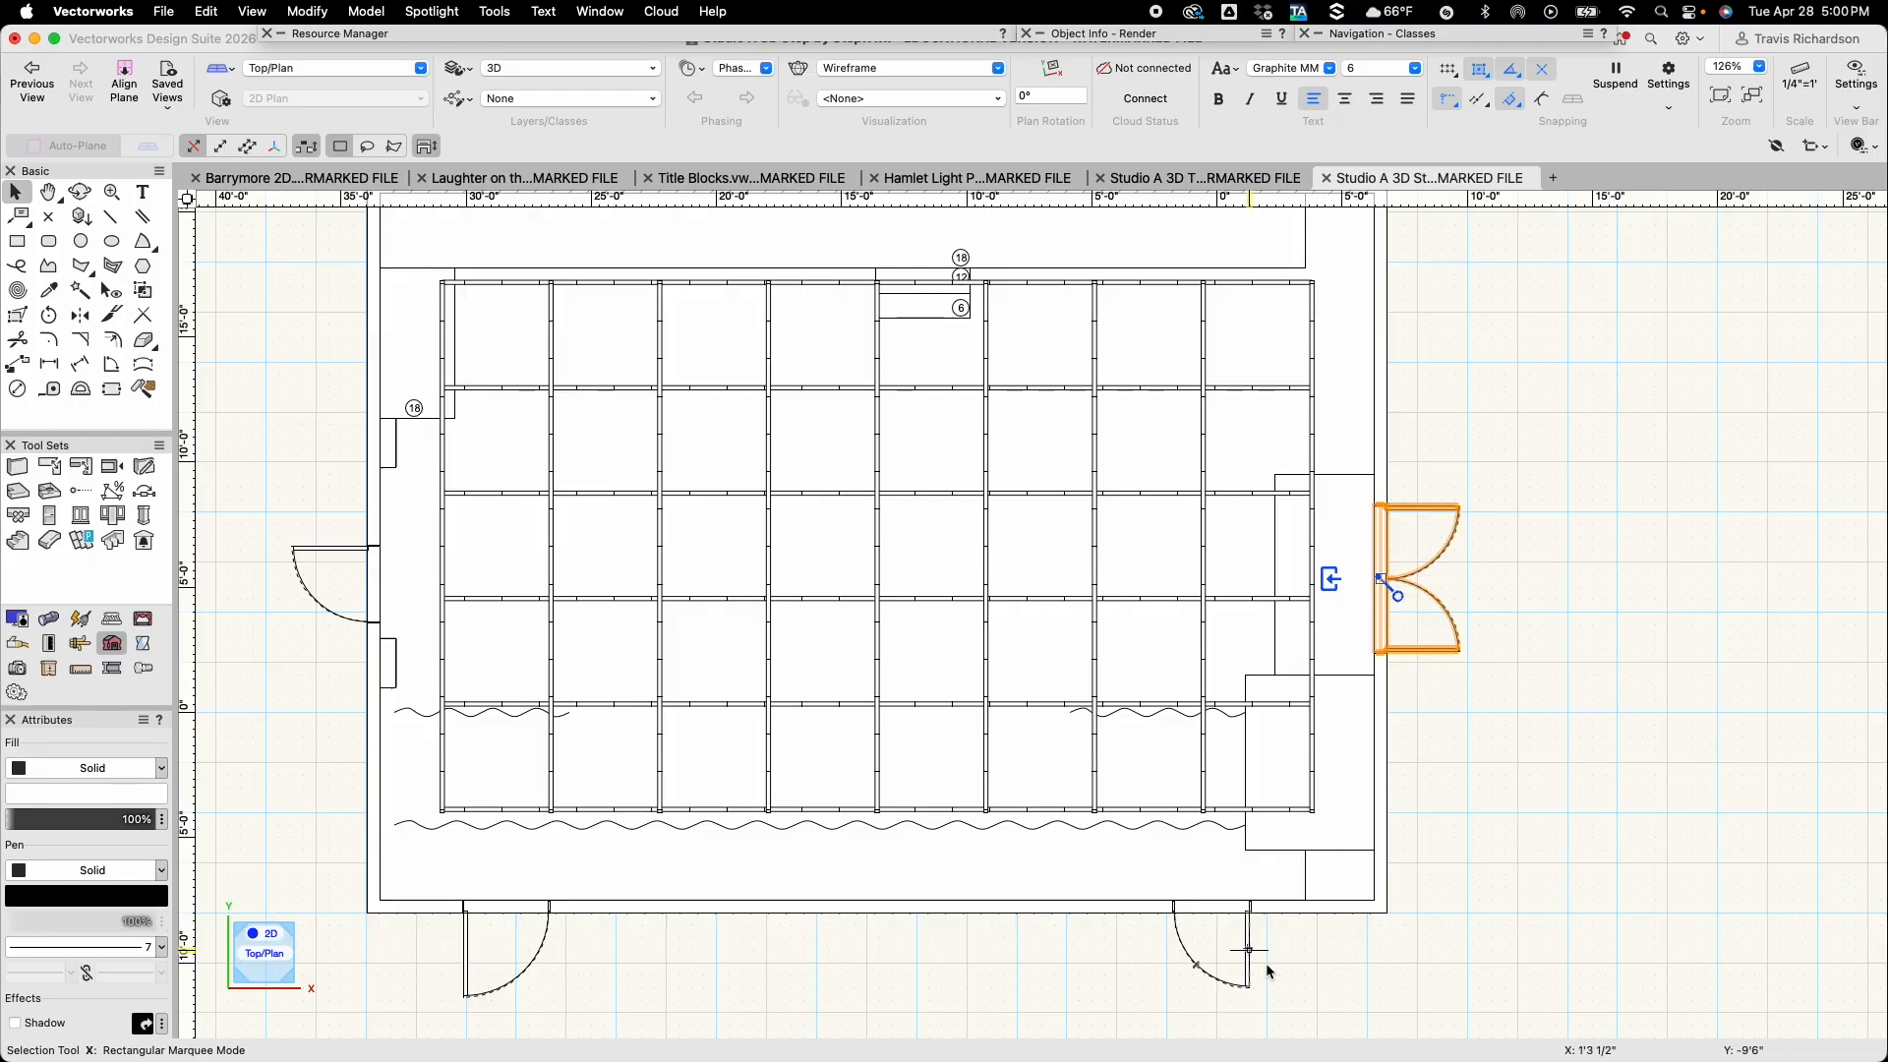
pyautogui.keyDown('shift'); pyautogui.click(1213, 922); pyautogui.keyUp('shift')
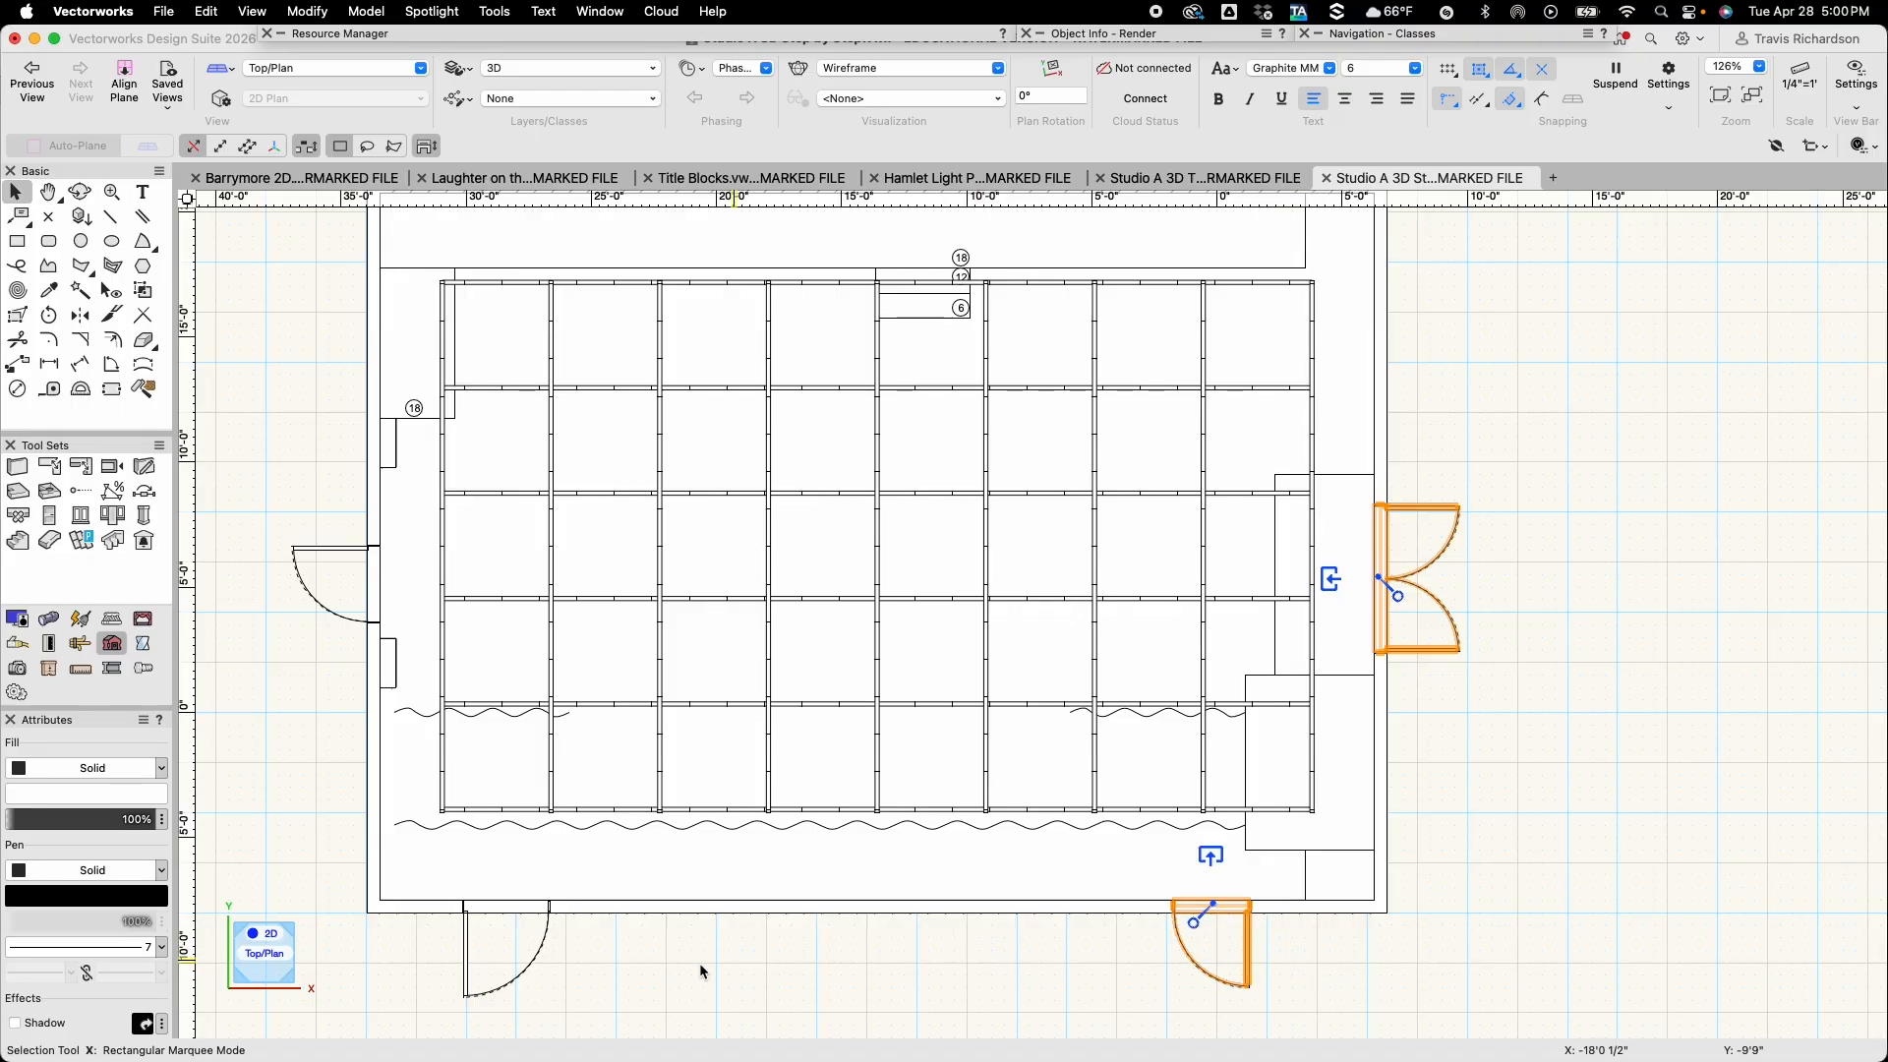
pyautogui.keyDown('shift'); pyautogui.click(523, 972); pyautogui.keyUp('shift')
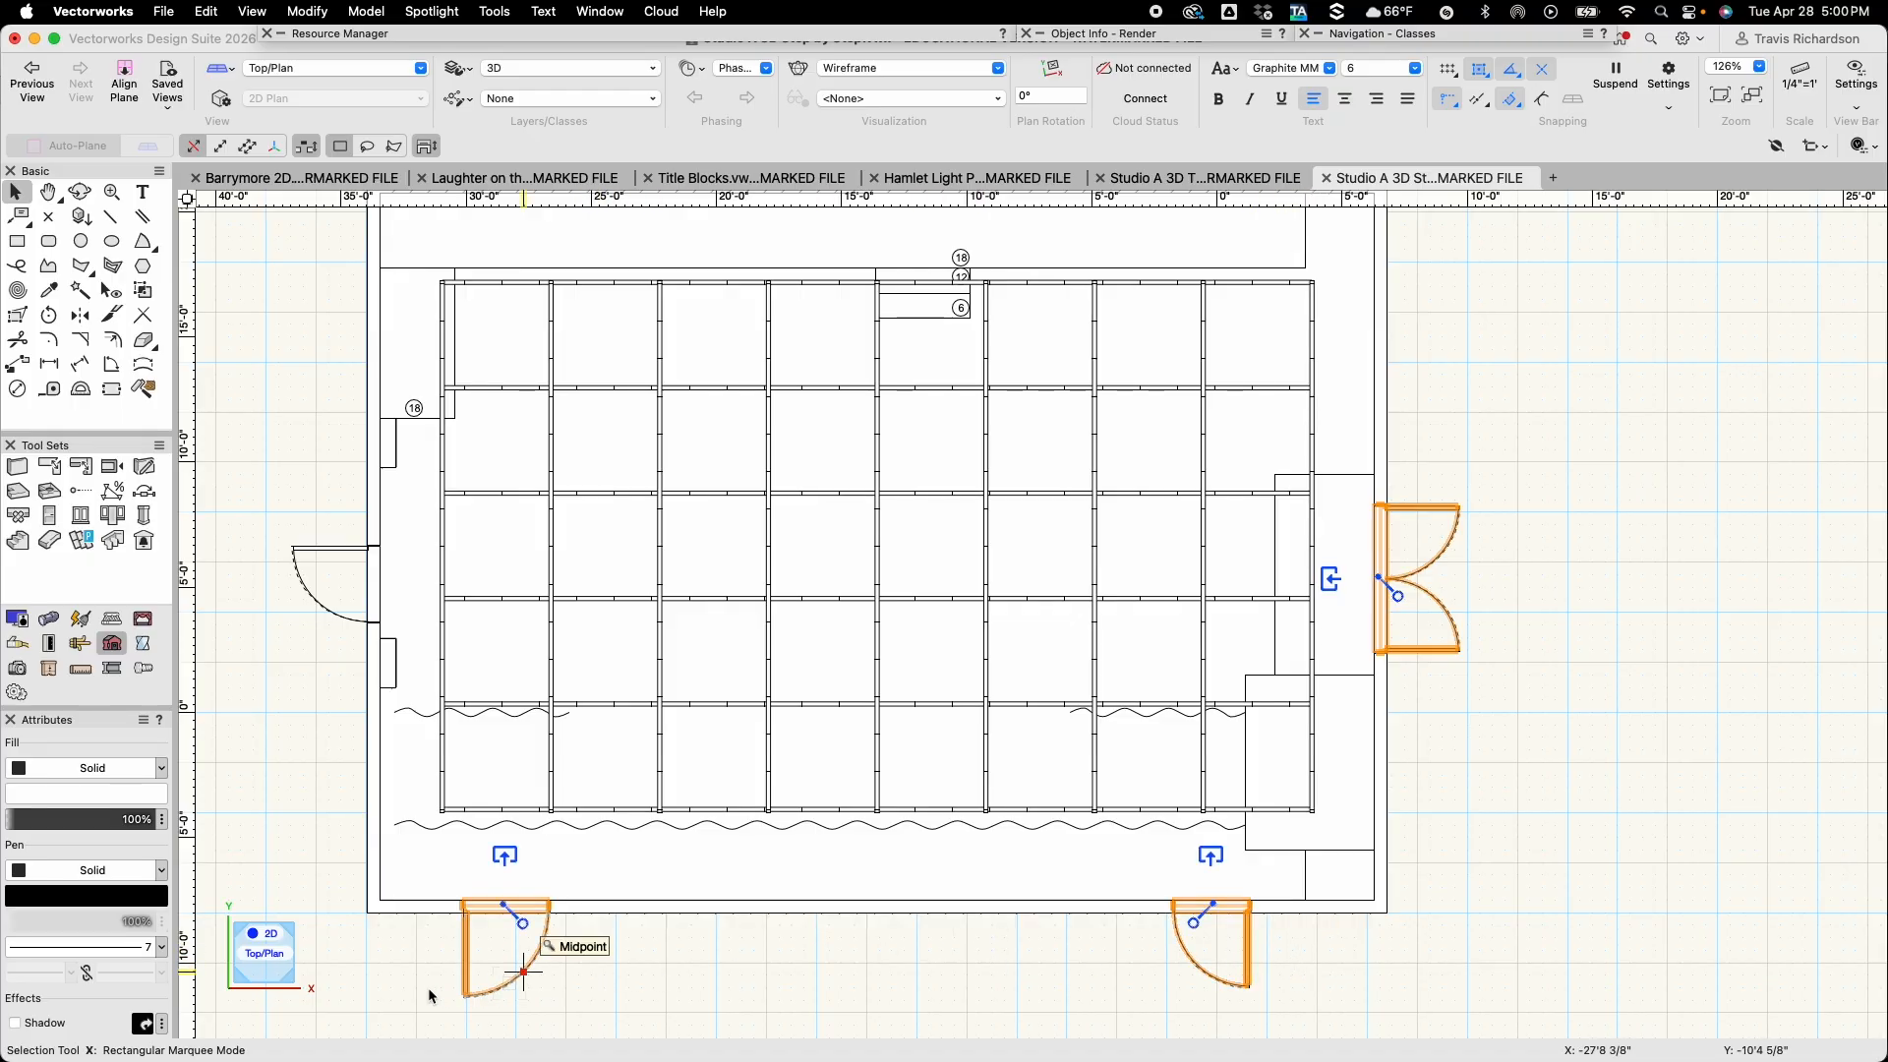
pyautogui.keyDown('shift'); pyautogui.click(309, 586); pyautogui.keyUp('shift')
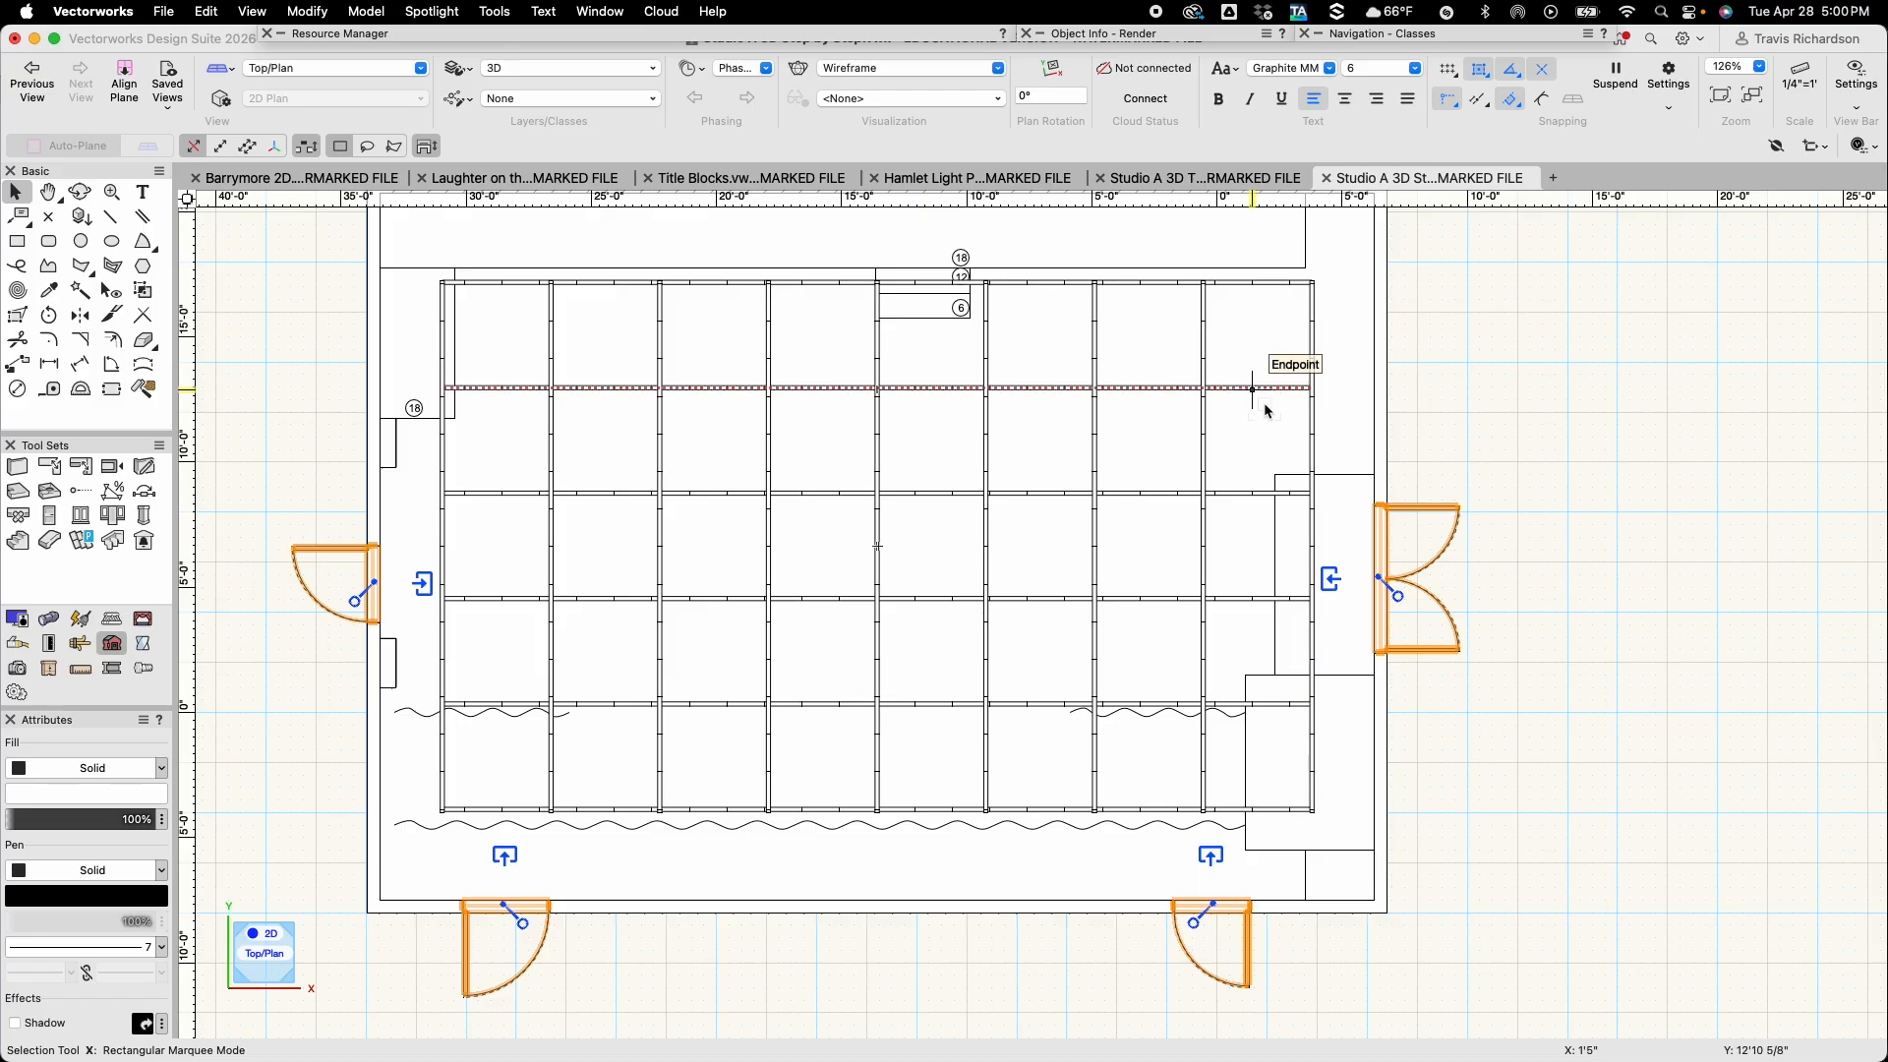
pyautogui.click(1128, 35)
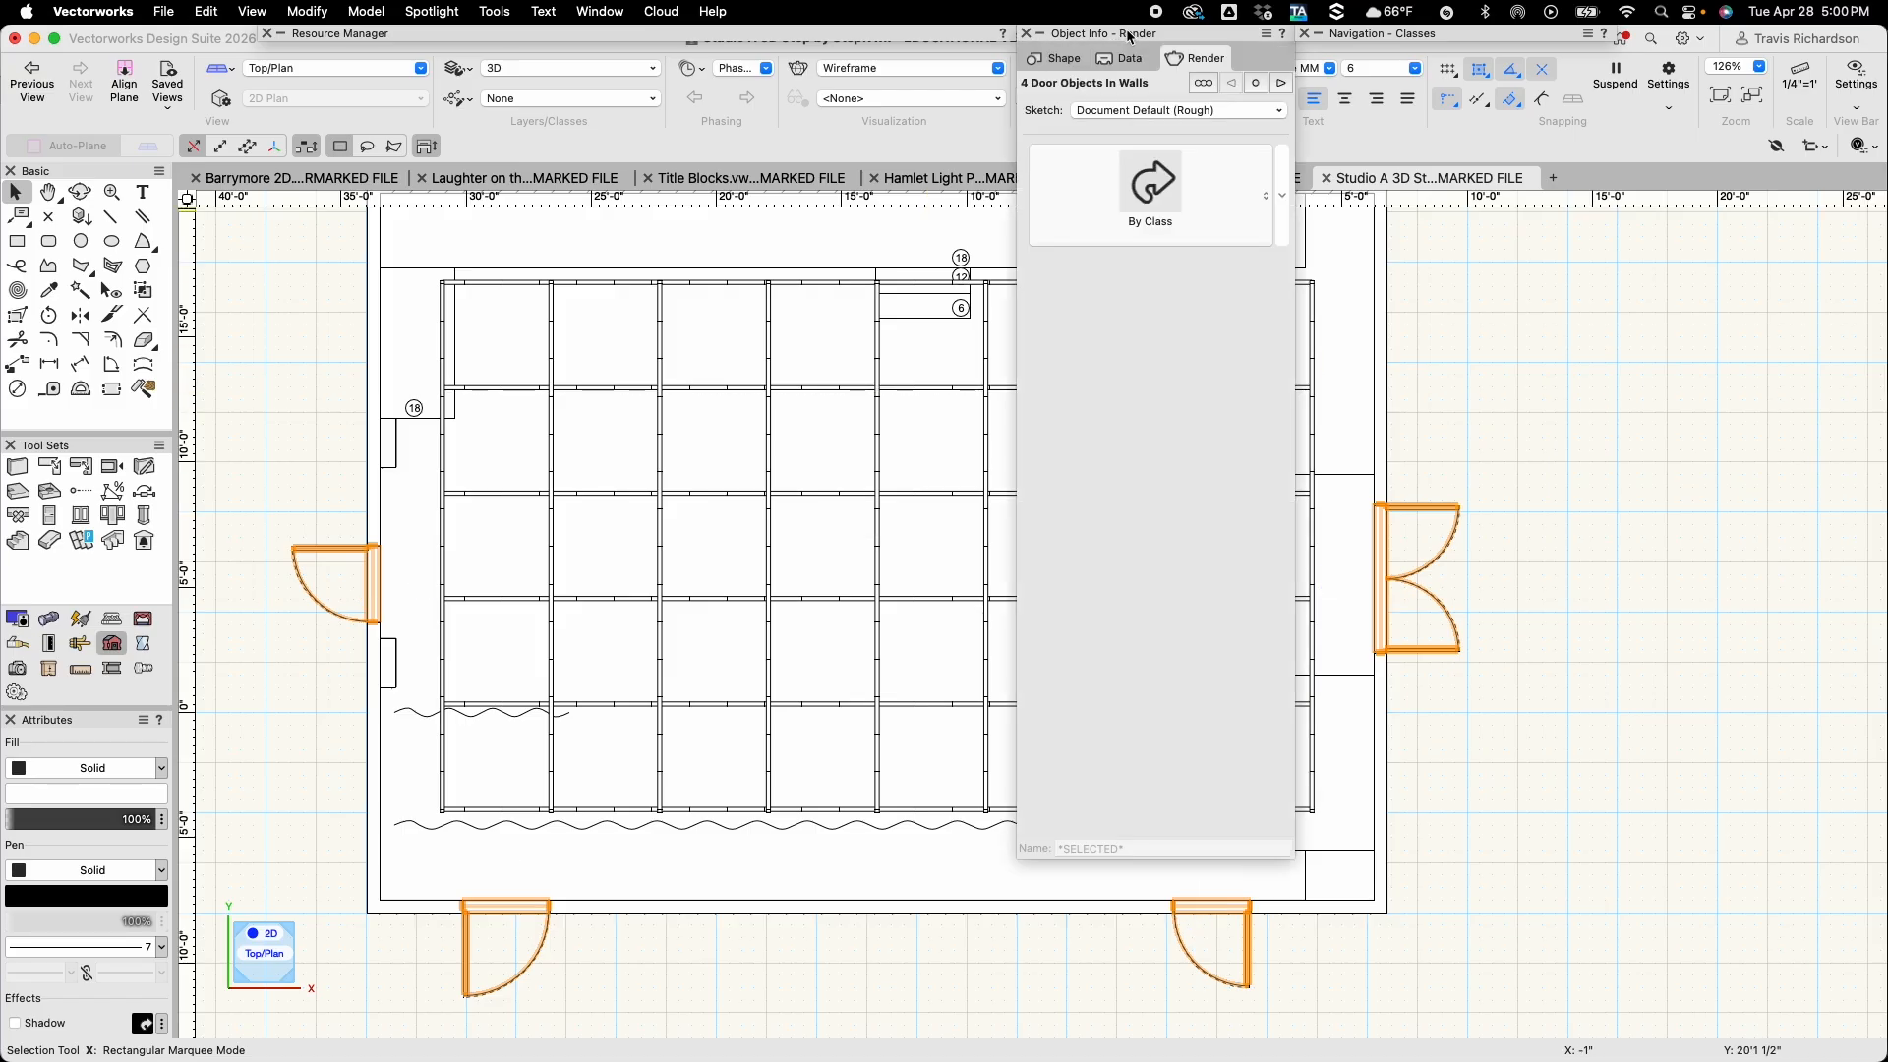
pyautogui.click(1058, 59)
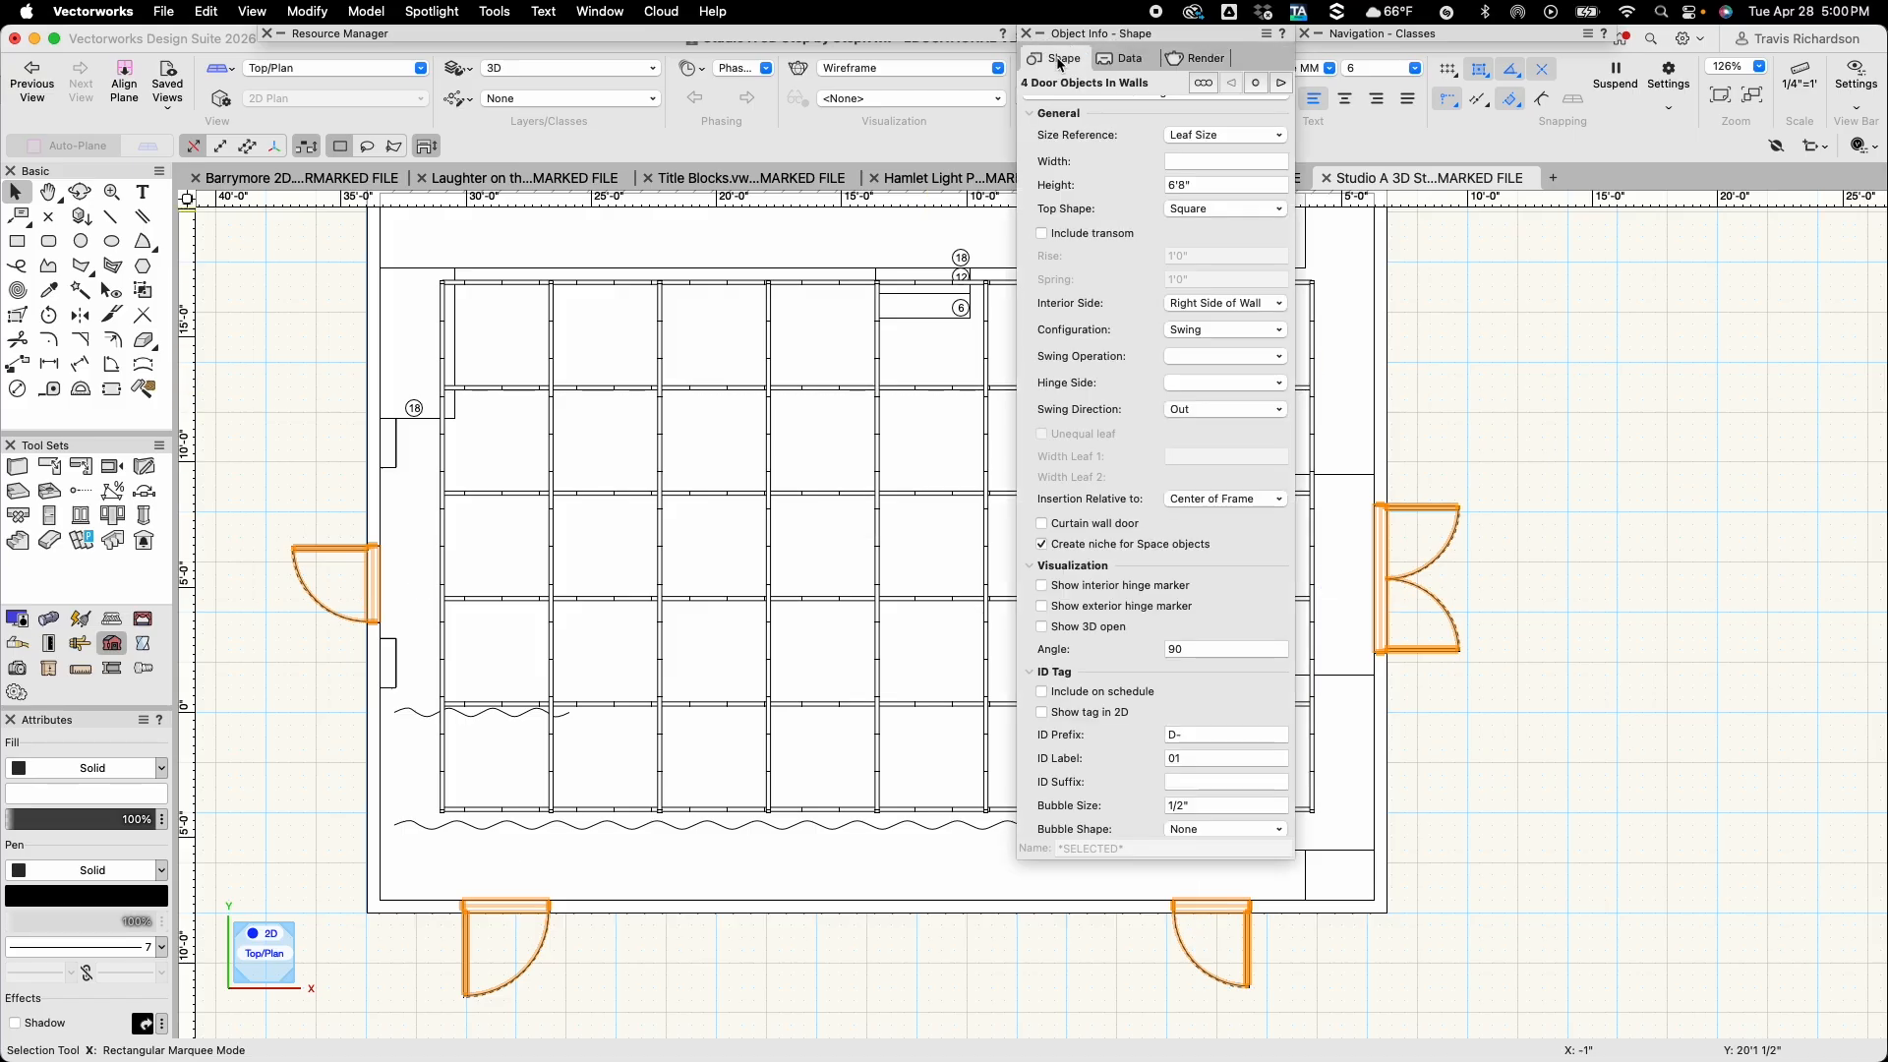
pyautogui.click(1042, 629)
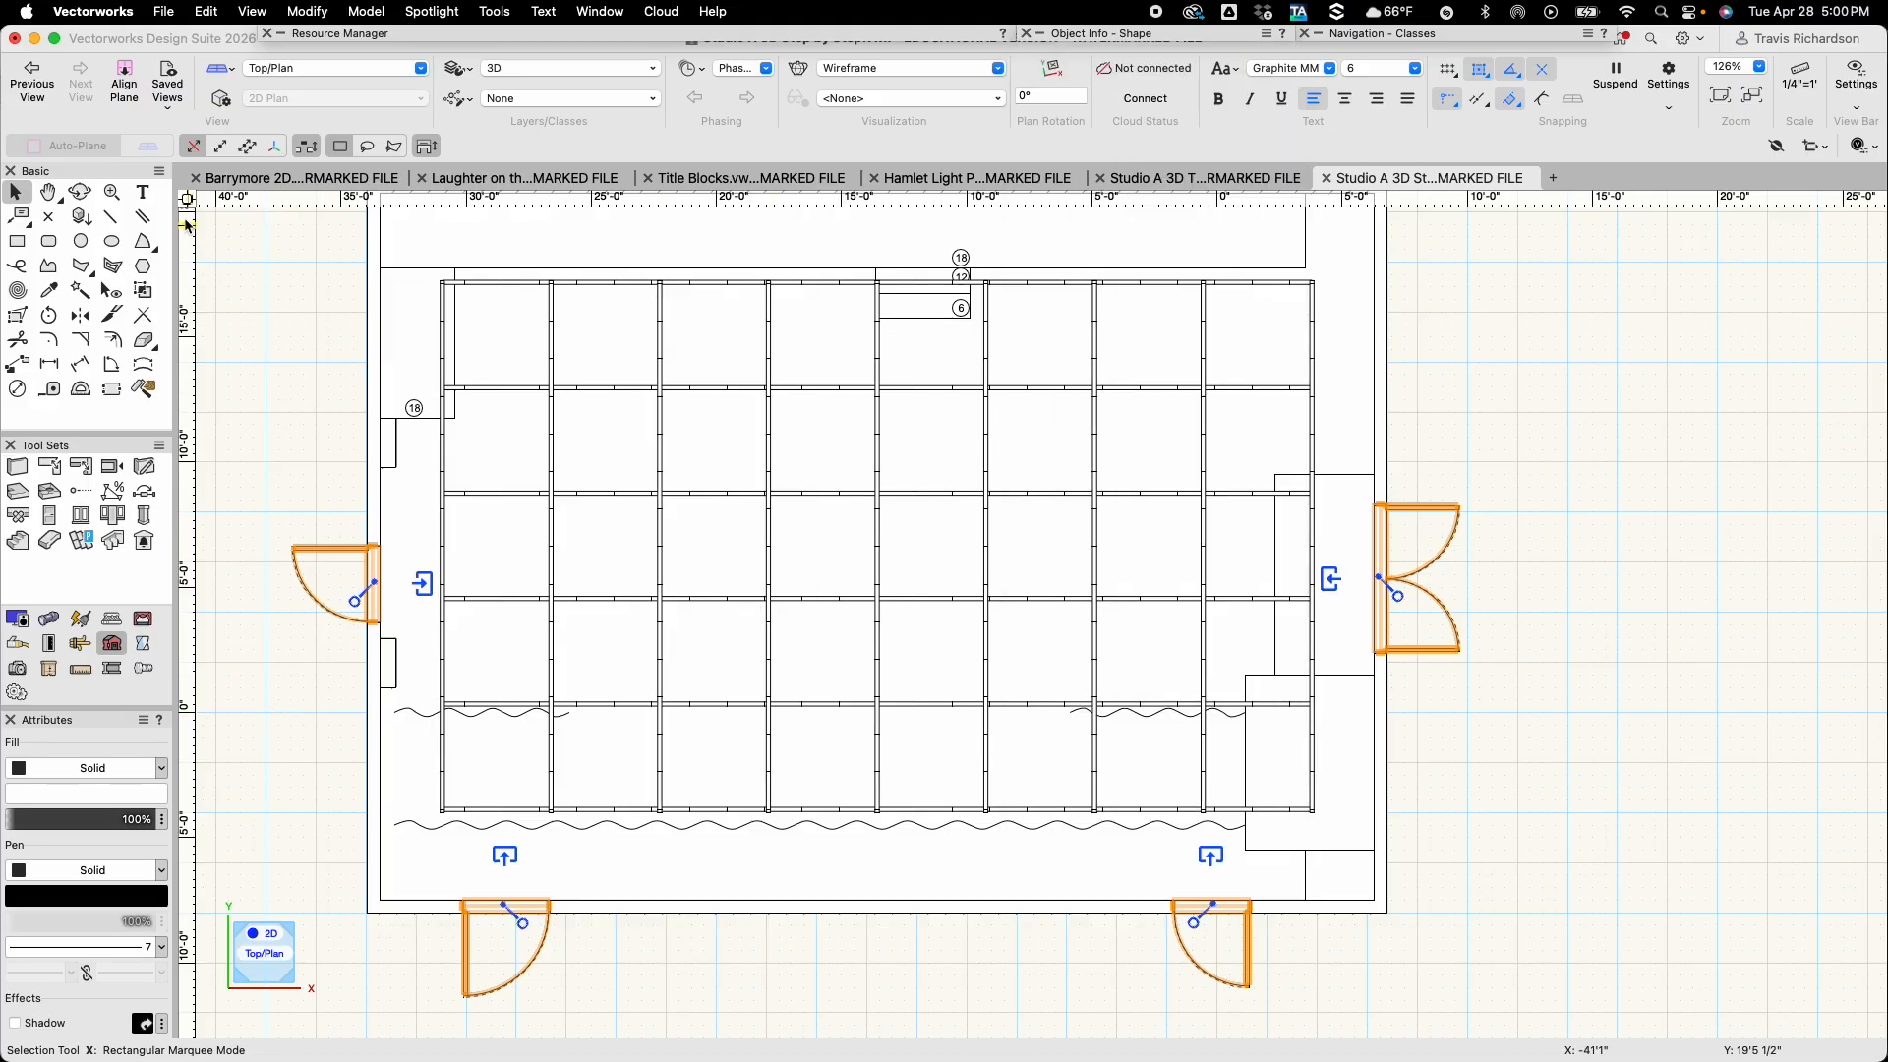
# Orbit around the model in 3D to examine the open doors from outside the building
pyautogui.click(80, 192)
pyautogui.moveTo(294, 422)
pyautogui.mouseDown()
pyautogui.moveTo(316, 422)
pyautogui.moveTo(314, 468)
pyautogui.moveTo(406, 450)
pyautogui.moveTo(409, 316)
pyautogui.moveTo(427, 531)
pyautogui.moveTo(523, 463)
pyautogui.moveTo(468, 672)
pyautogui.moveTo(522, 586)
pyautogui.moveTo(556, 784)
pyautogui.moveTo(727, 598)
pyautogui.moveTo(900, 757)
pyautogui.moveTo(800, 683)
pyautogui.moveTo(1092, 664)
pyautogui.moveTo(1066, 640)
pyautogui.moveTo(1391, 627)
pyautogui.mouseUp()
pyautogui.moveTo(1488, 510); pyautogui.dragTo(1458, 659)
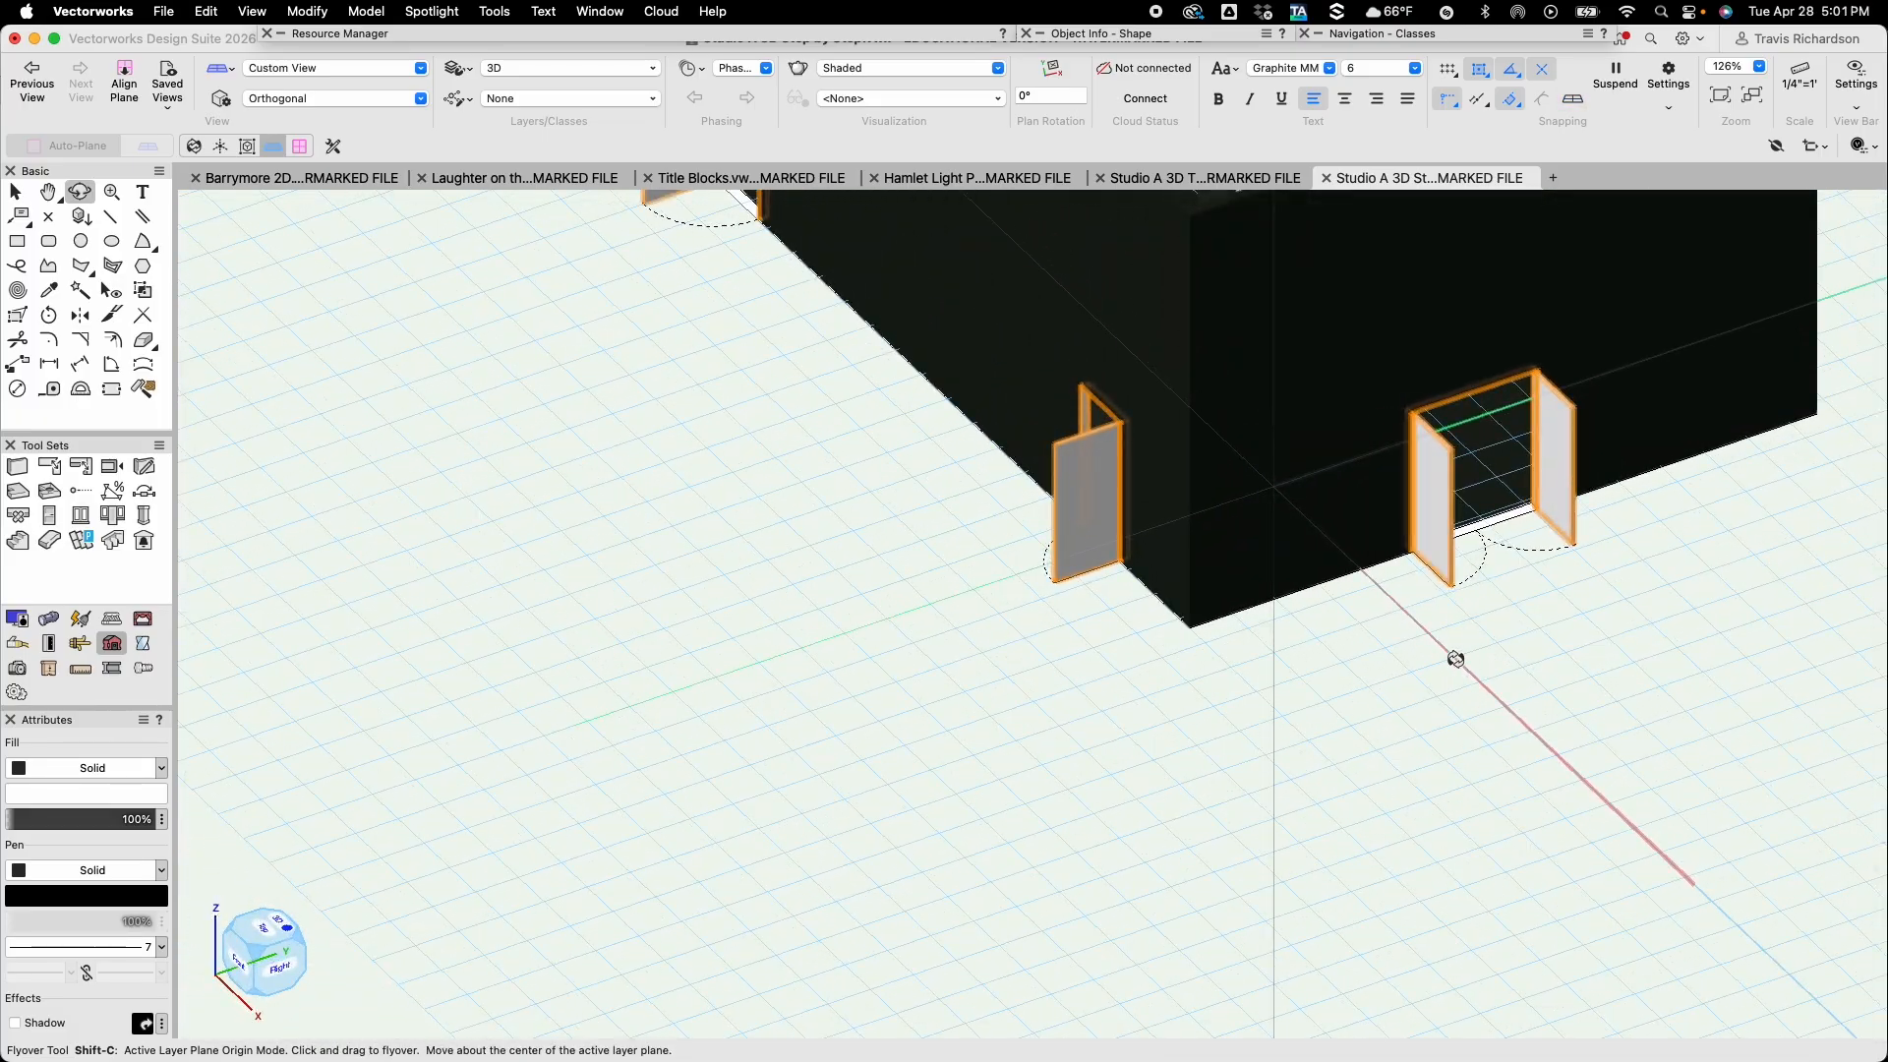
pyautogui.press('x')
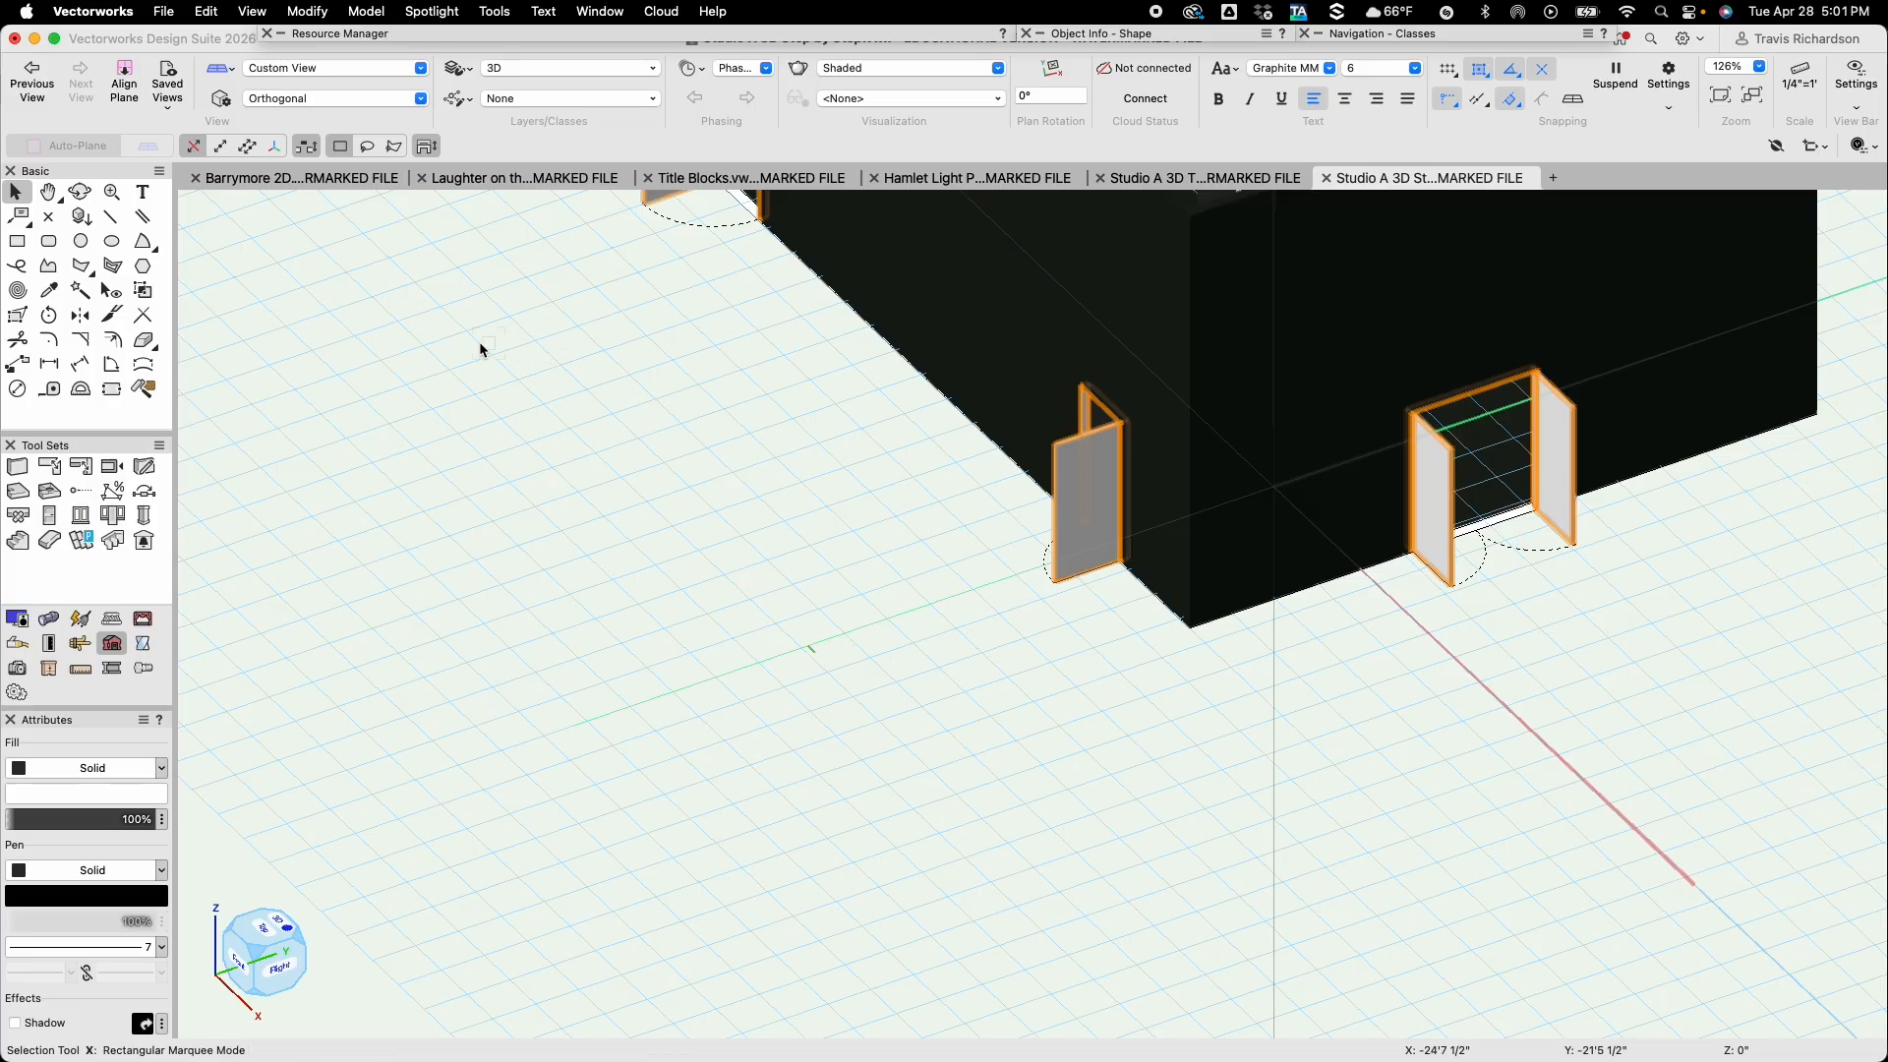
# Return to the Top/Plan view of the whole floor plan and deselect the doors
pyautogui.click(317, 69)
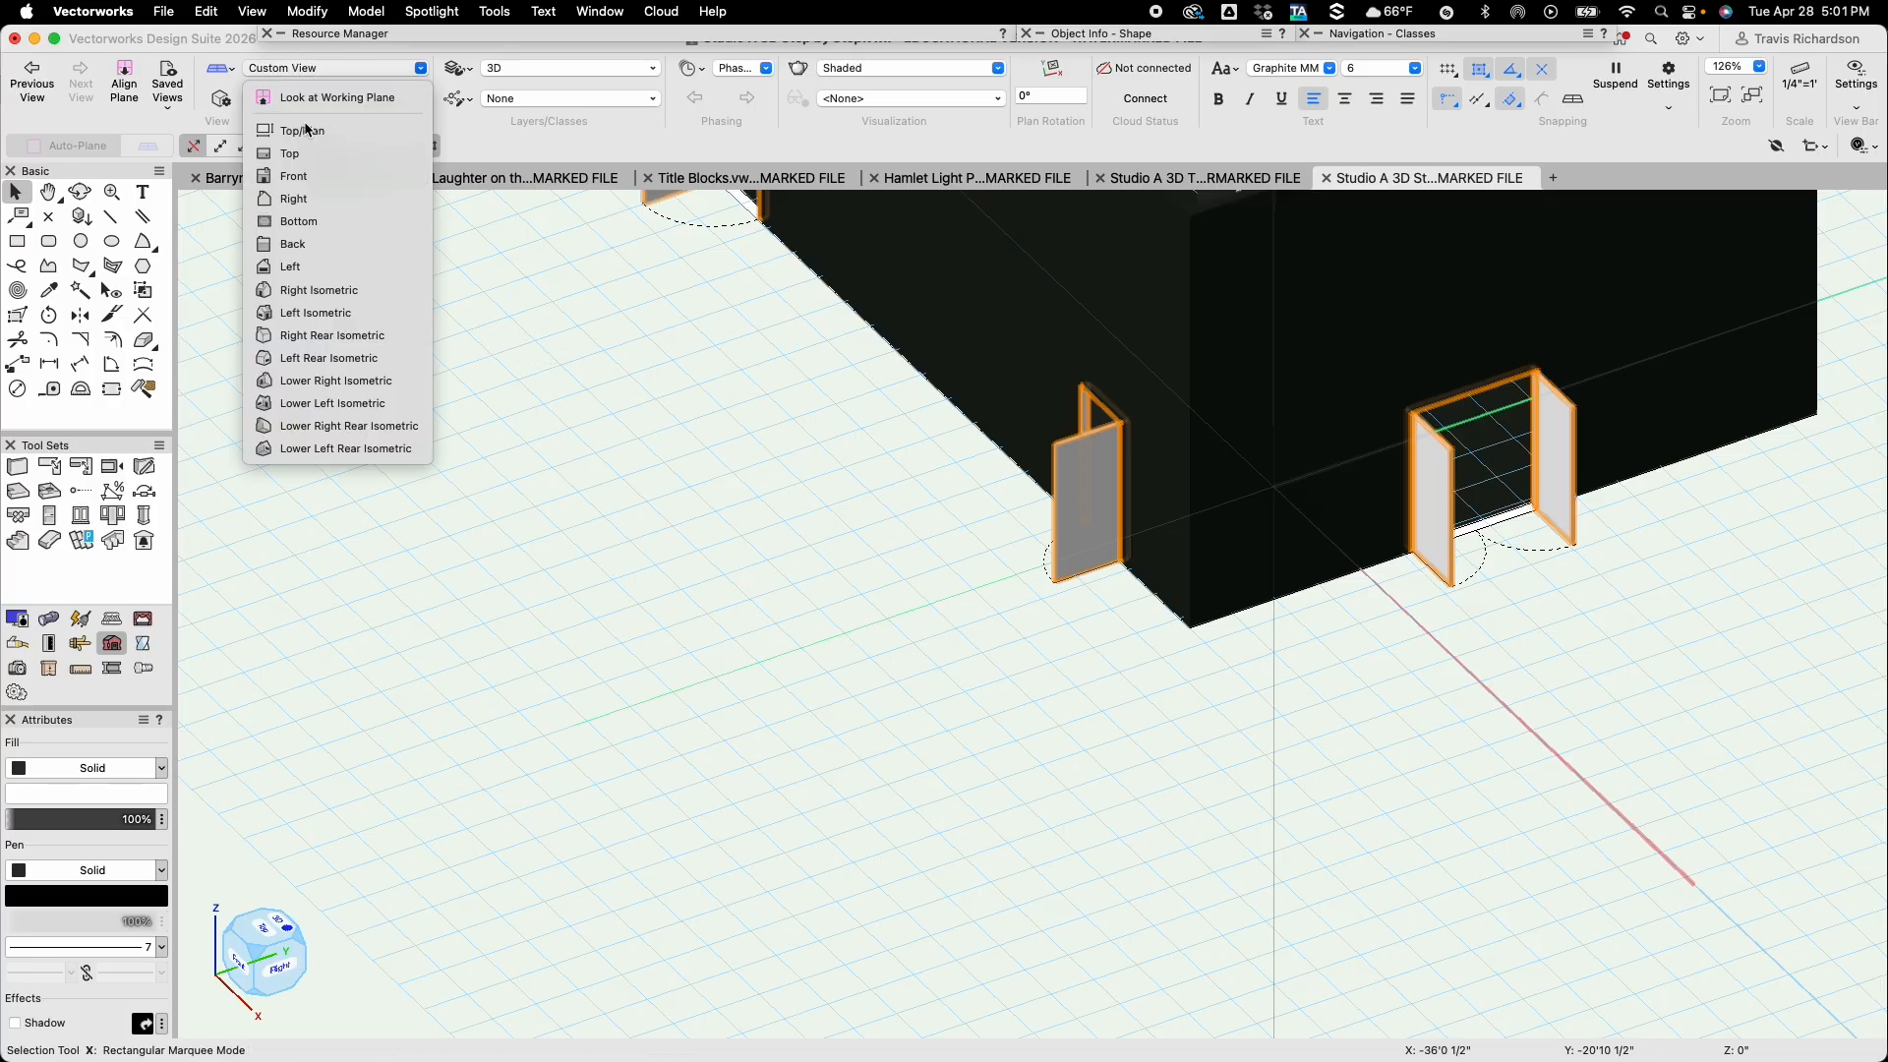
pyautogui.click(313, 129)
pyautogui.press('h')
pyautogui.moveTo(352, 343); pyautogui.dragTo(367, 510)
pyautogui.press('x')
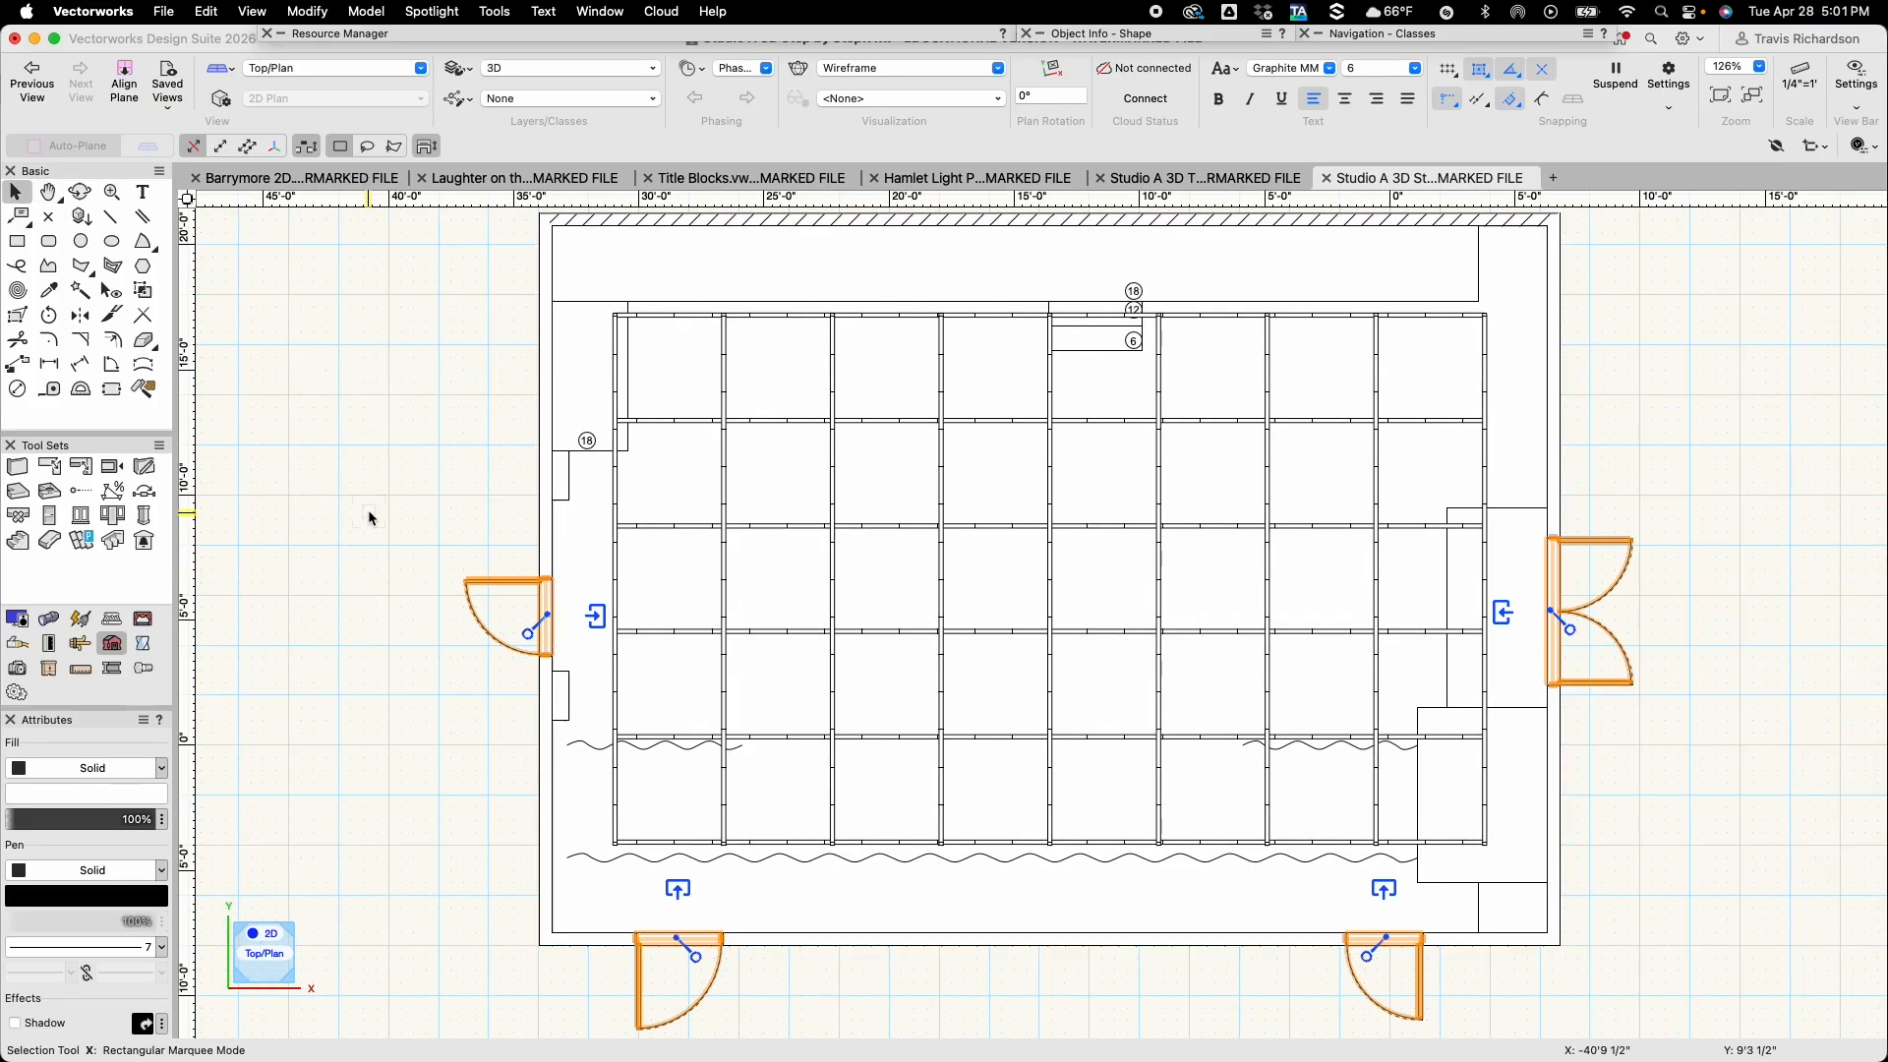
pyautogui.click(403, 787)
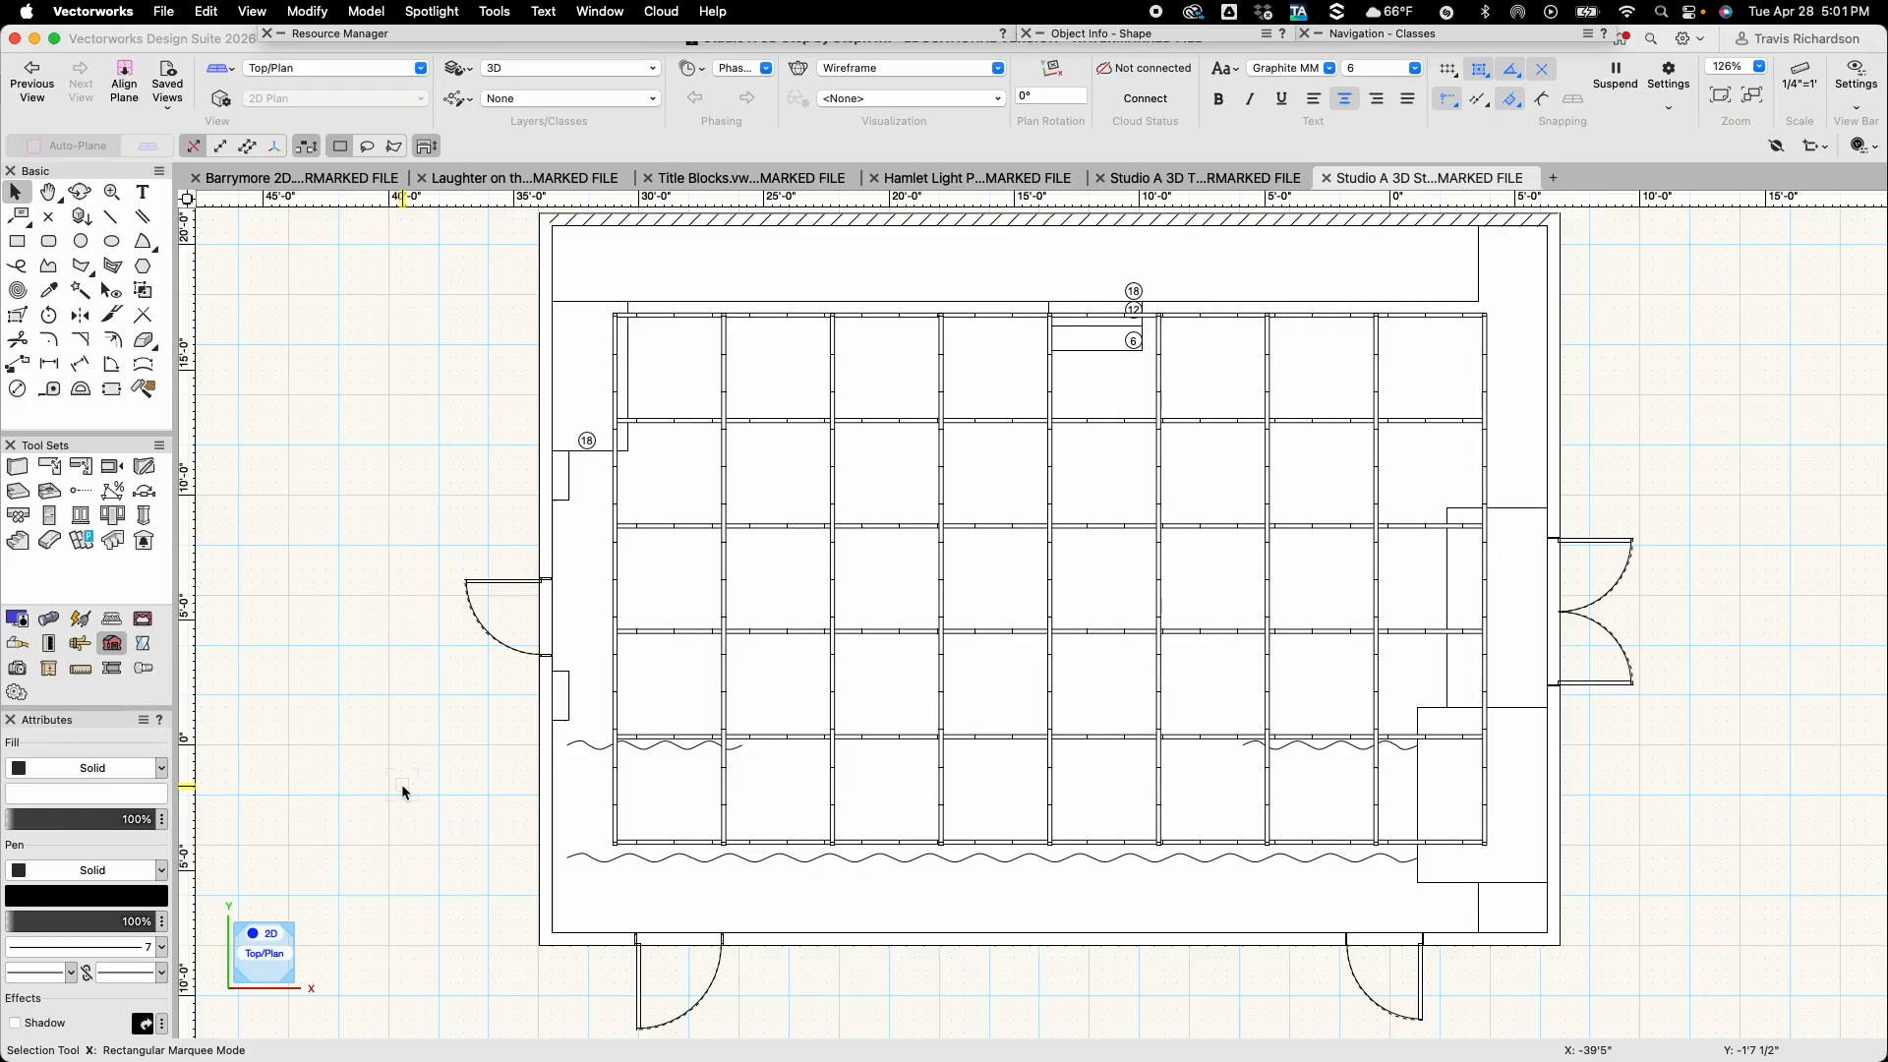
# Draw a 37' by 3' rectangle over the long platform along the plan's upper wall and extrude it 18"
pyautogui.scroll(1, 422, 773)
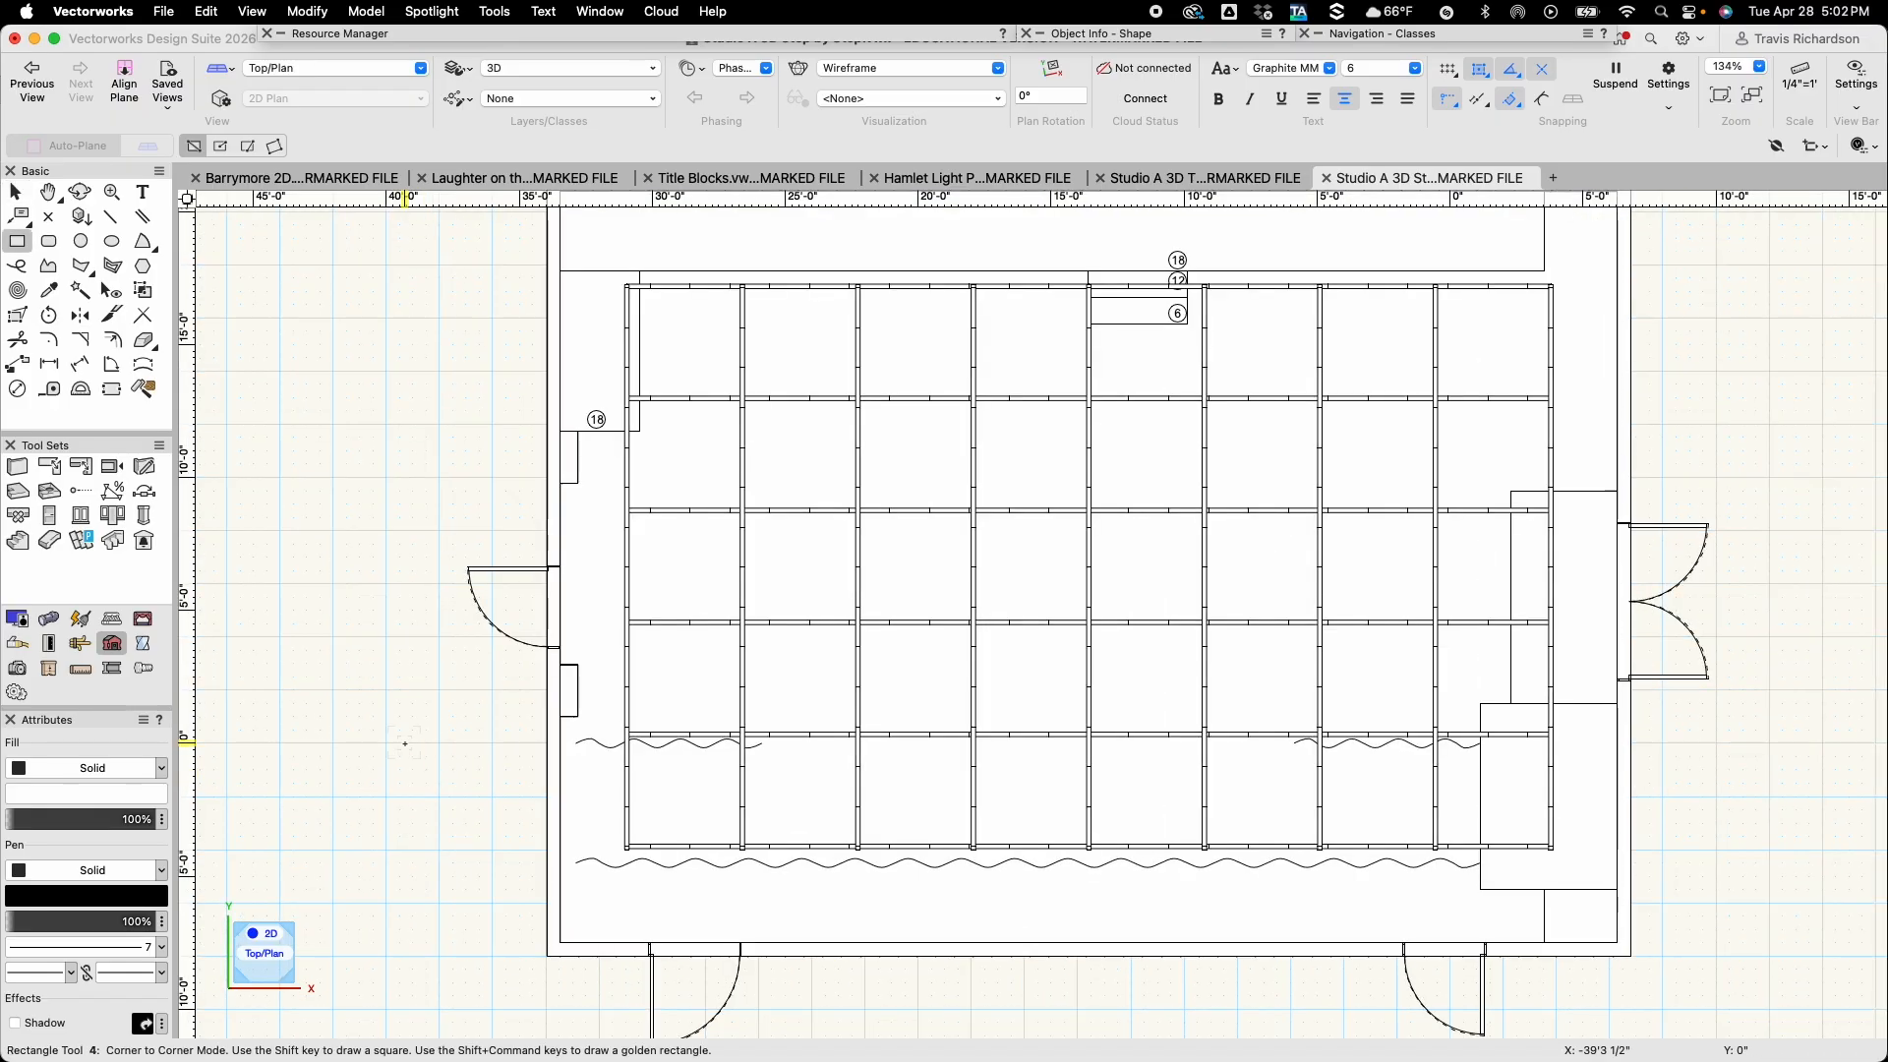
pyautogui.press('h')
pyautogui.moveTo(431, 553); pyautogui.dragTo(365, 744)
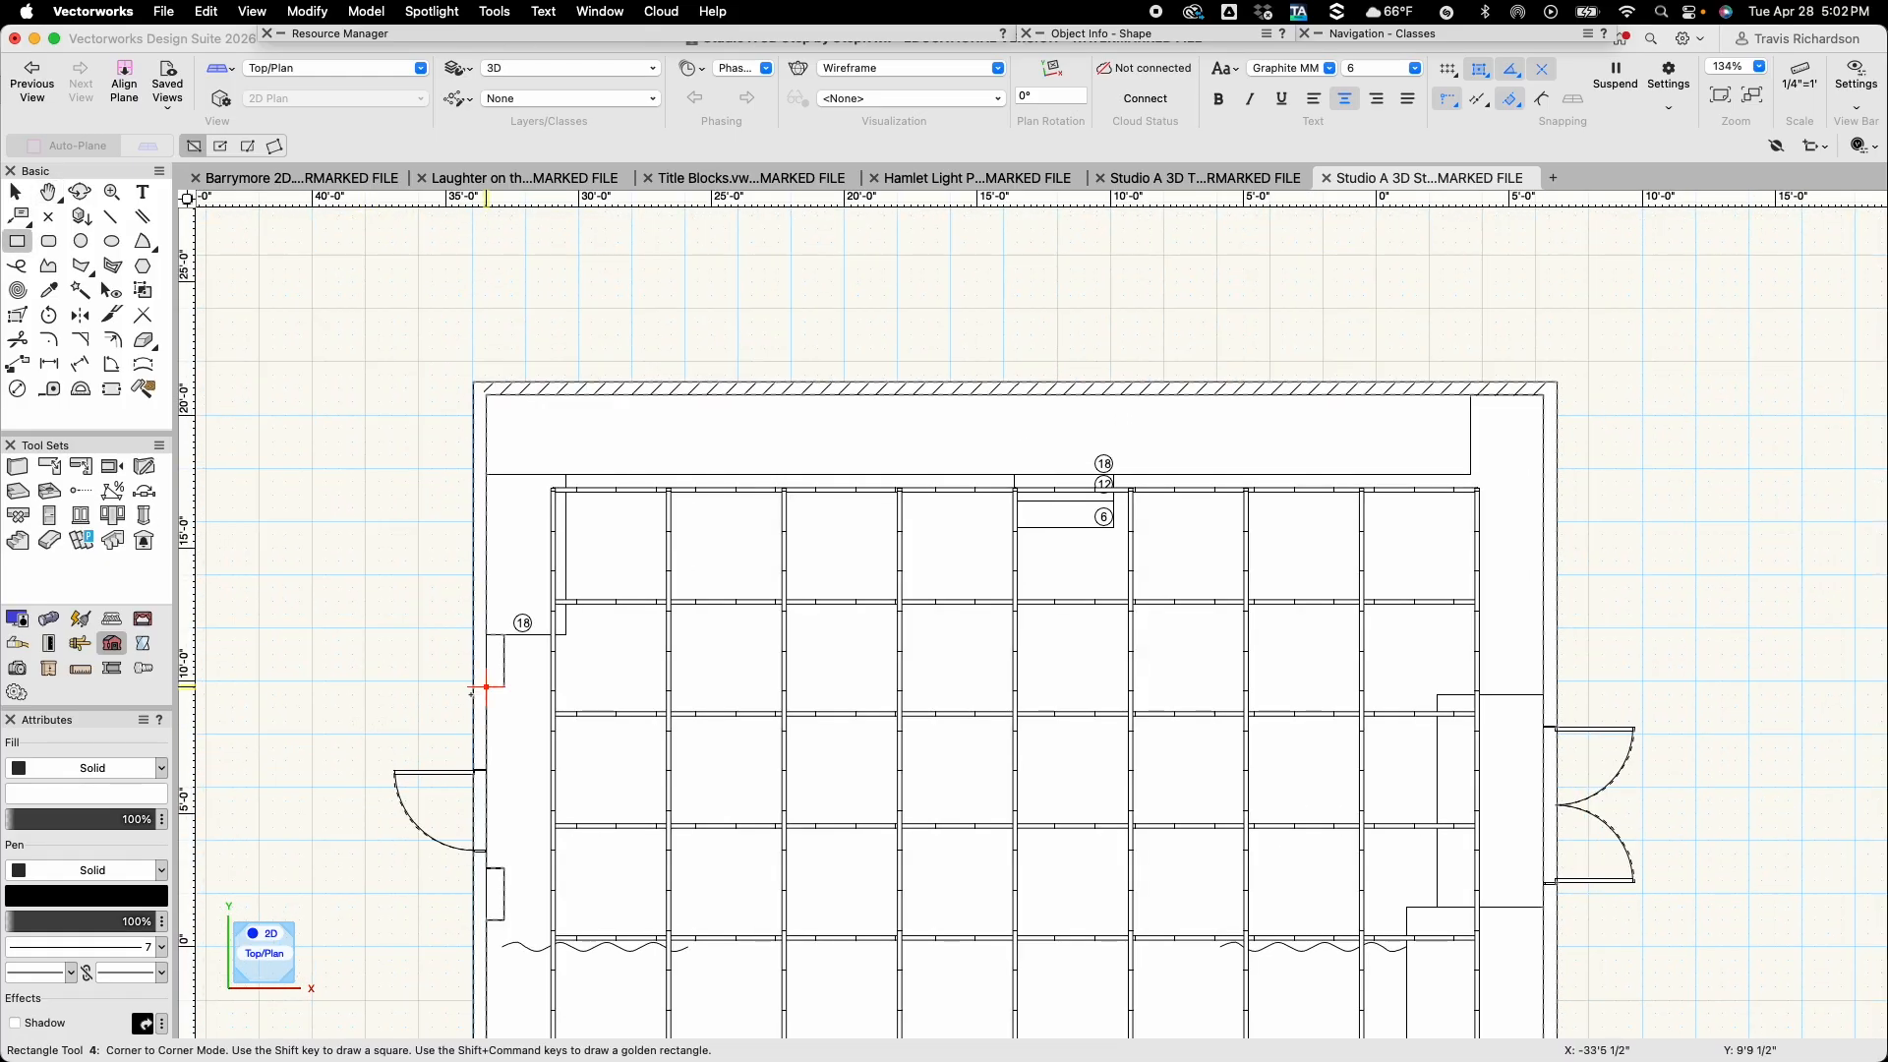
pyautogui.click(486, 395)
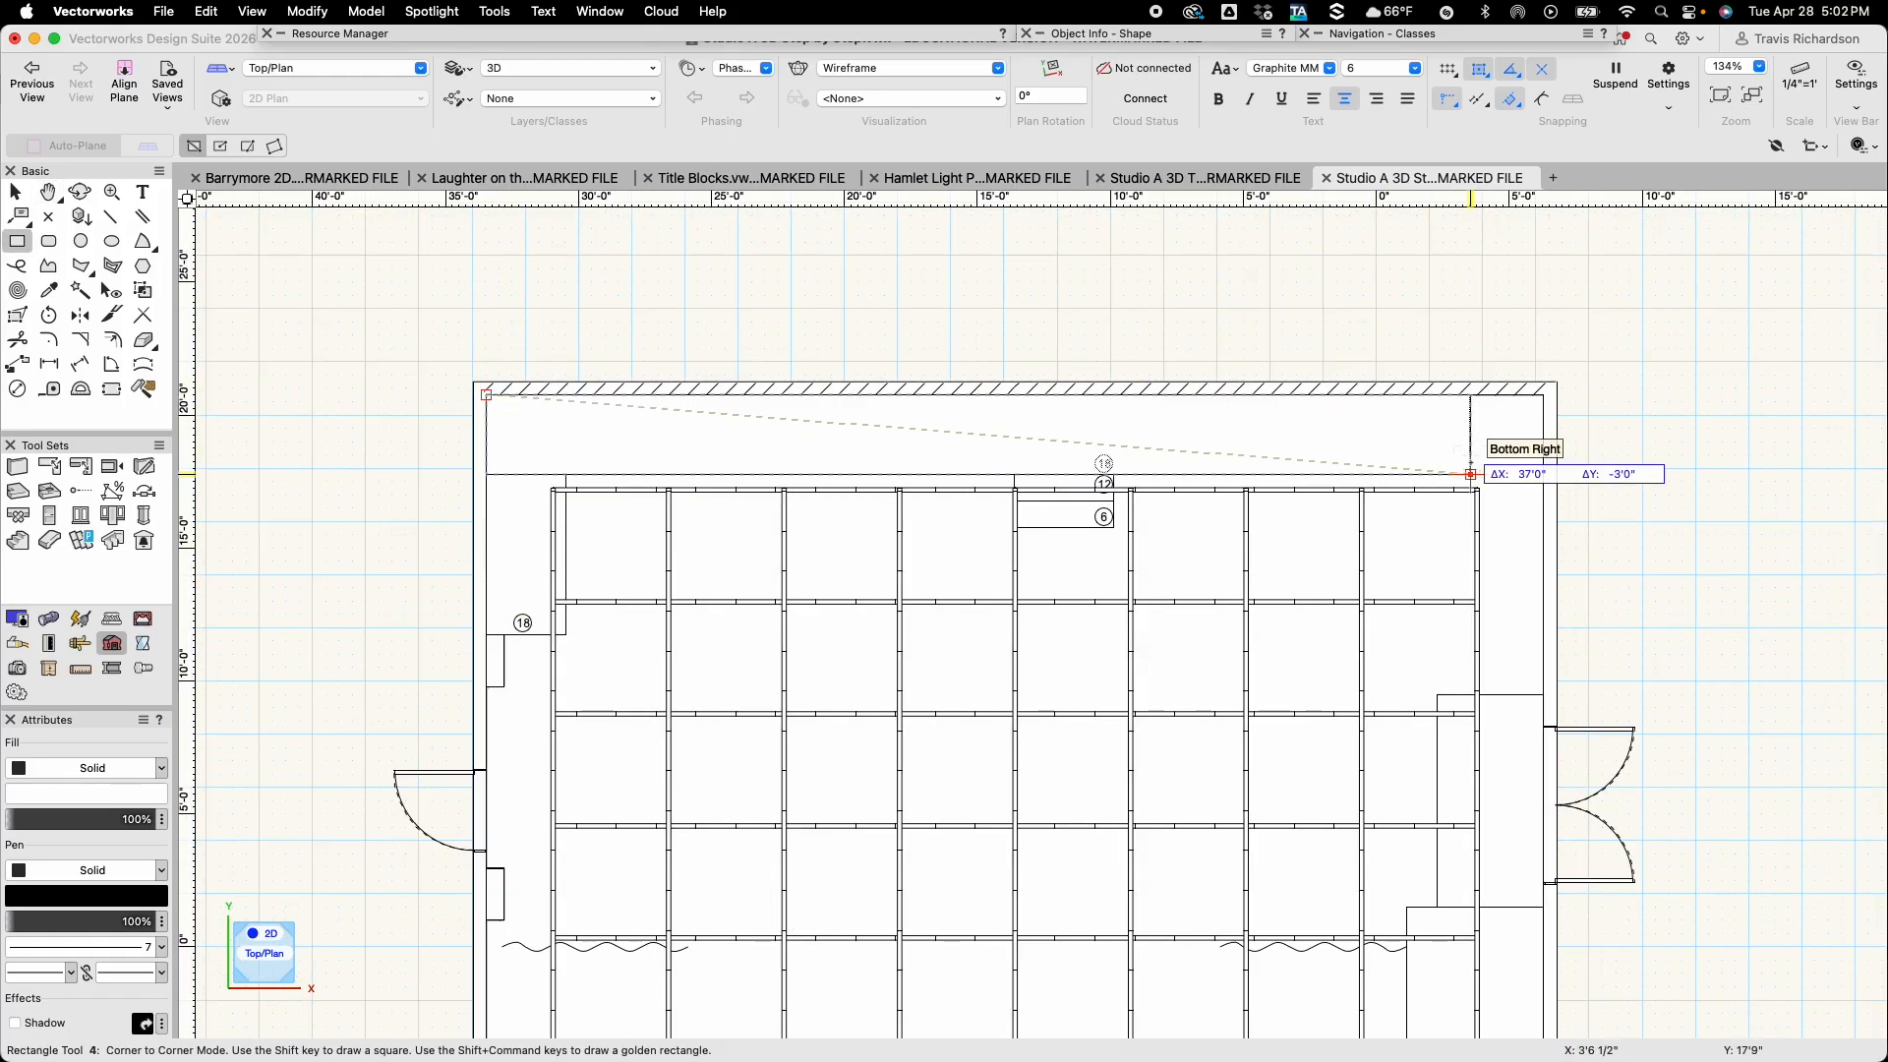
pyautogui.click(1470, 474)
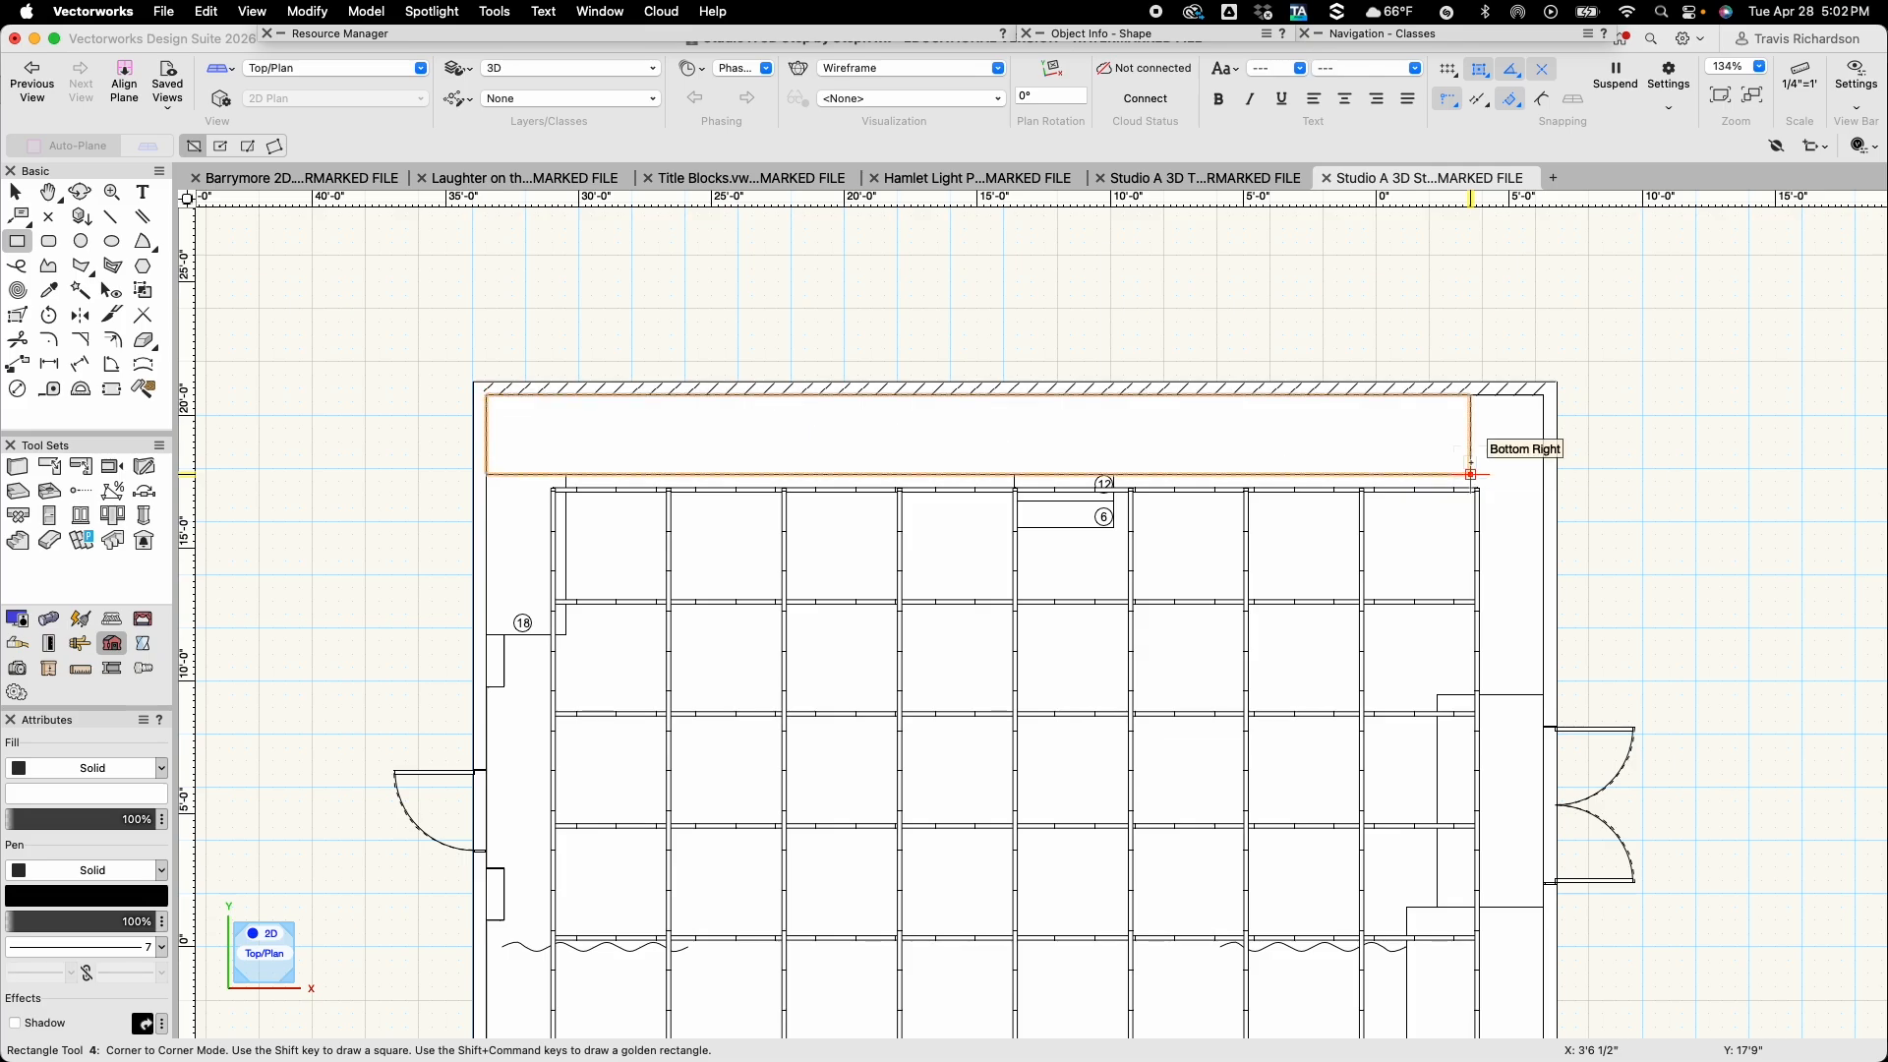
pyautogui.press('super+e')
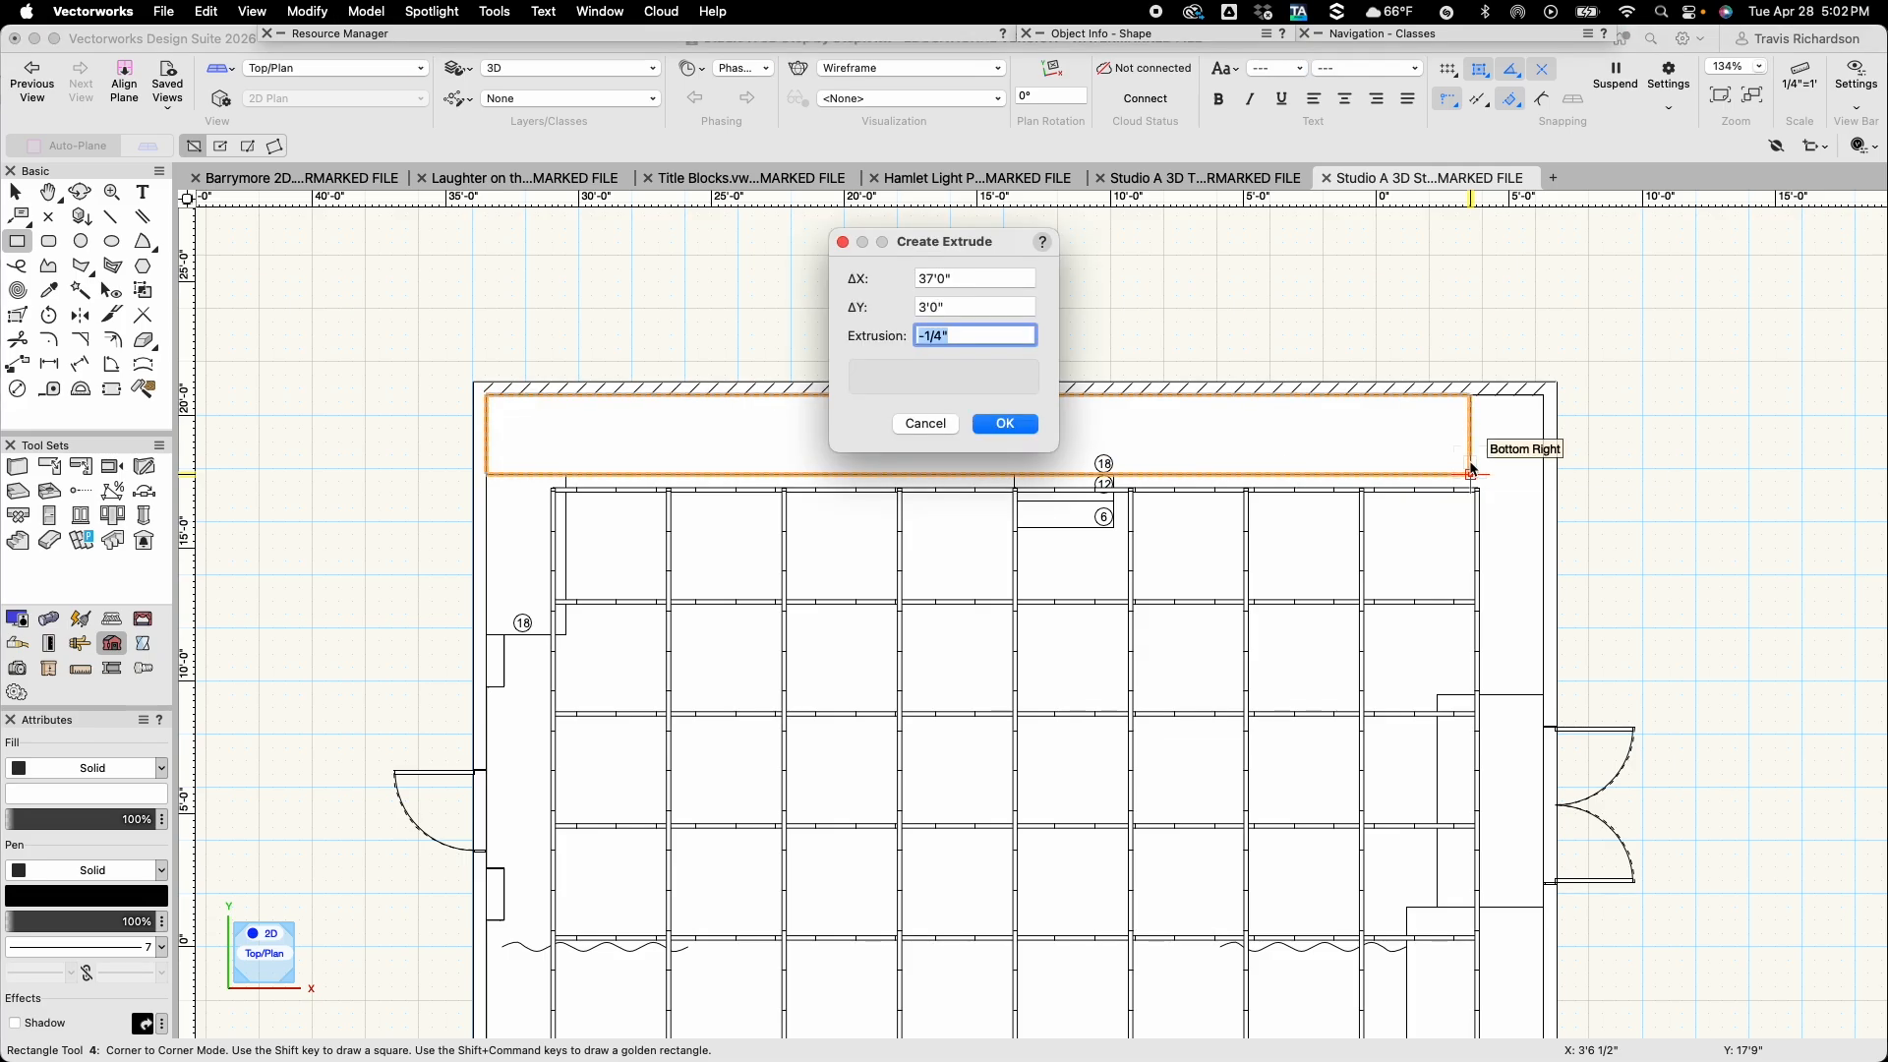
pyautogui.write('18')
pyautogui.press('Return')
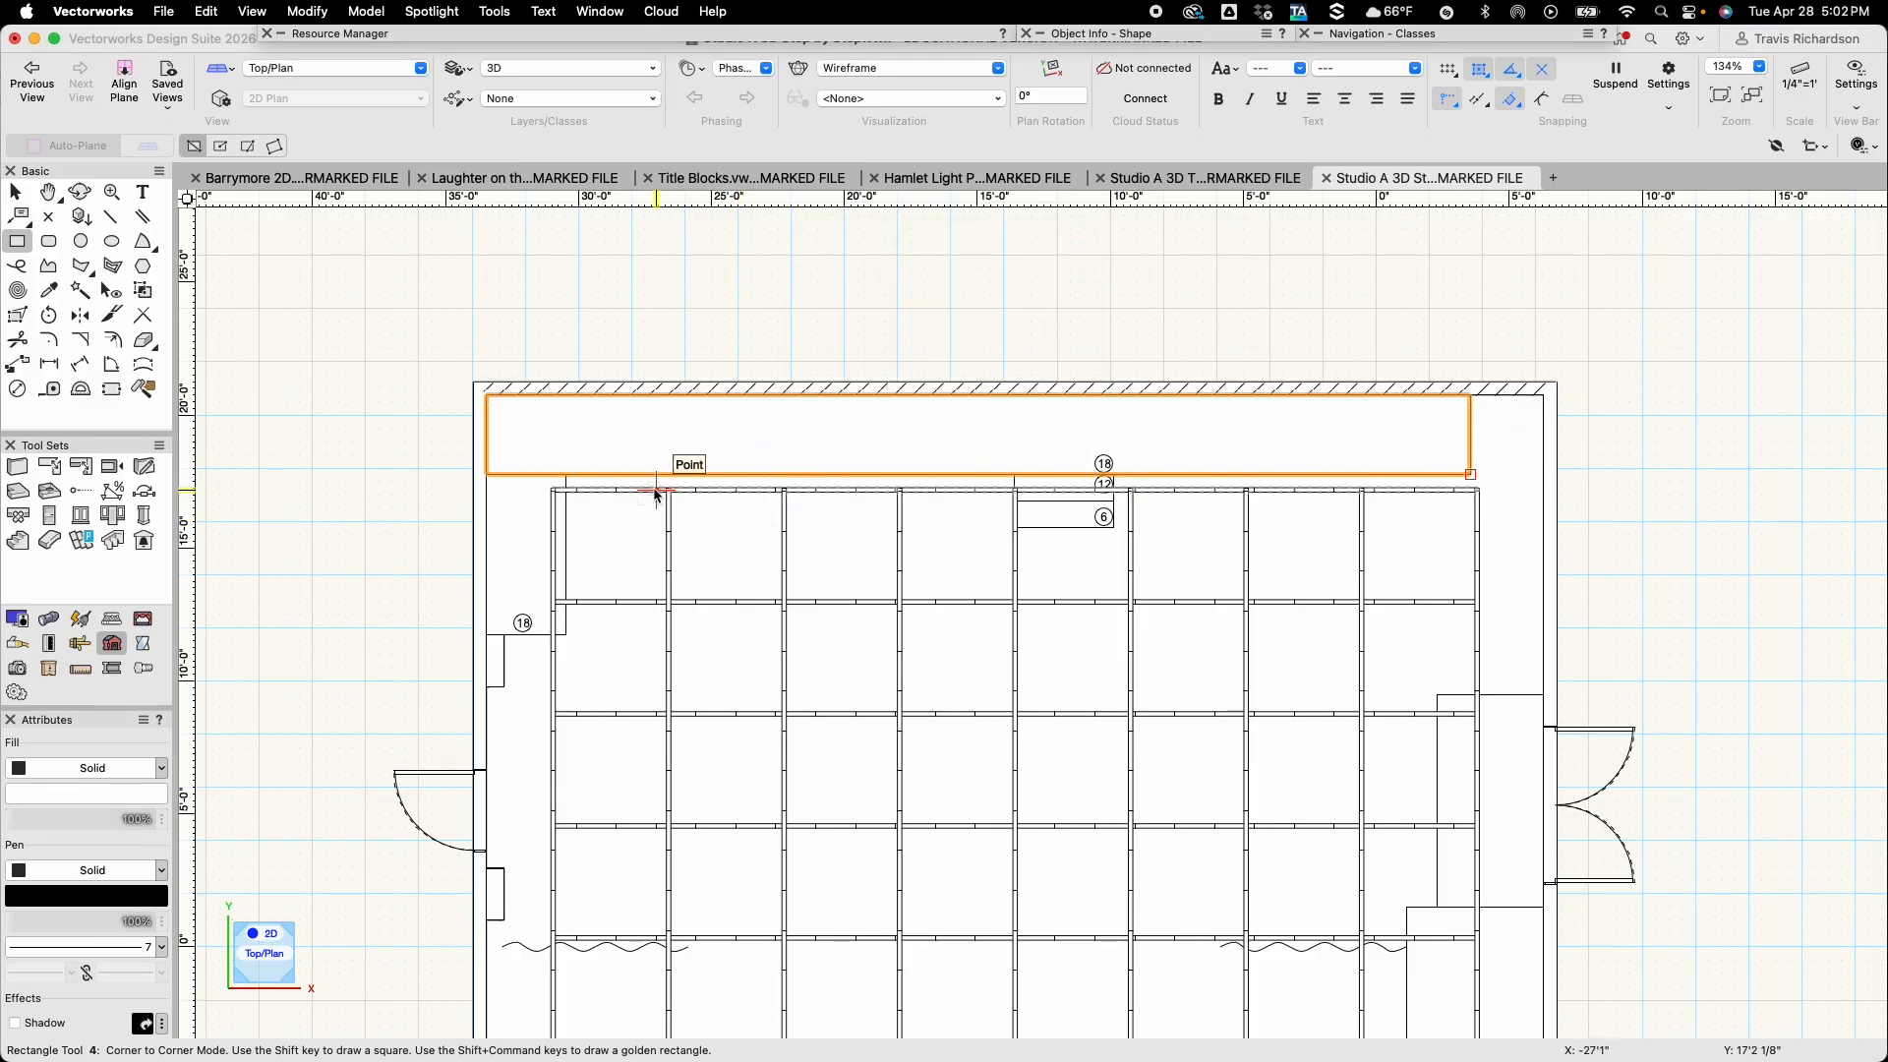
# Draw a rectangle over the adjoining platform along the plan's left wall, below the long platform, and extrude it 18"
pyautogui.click(566, 474)
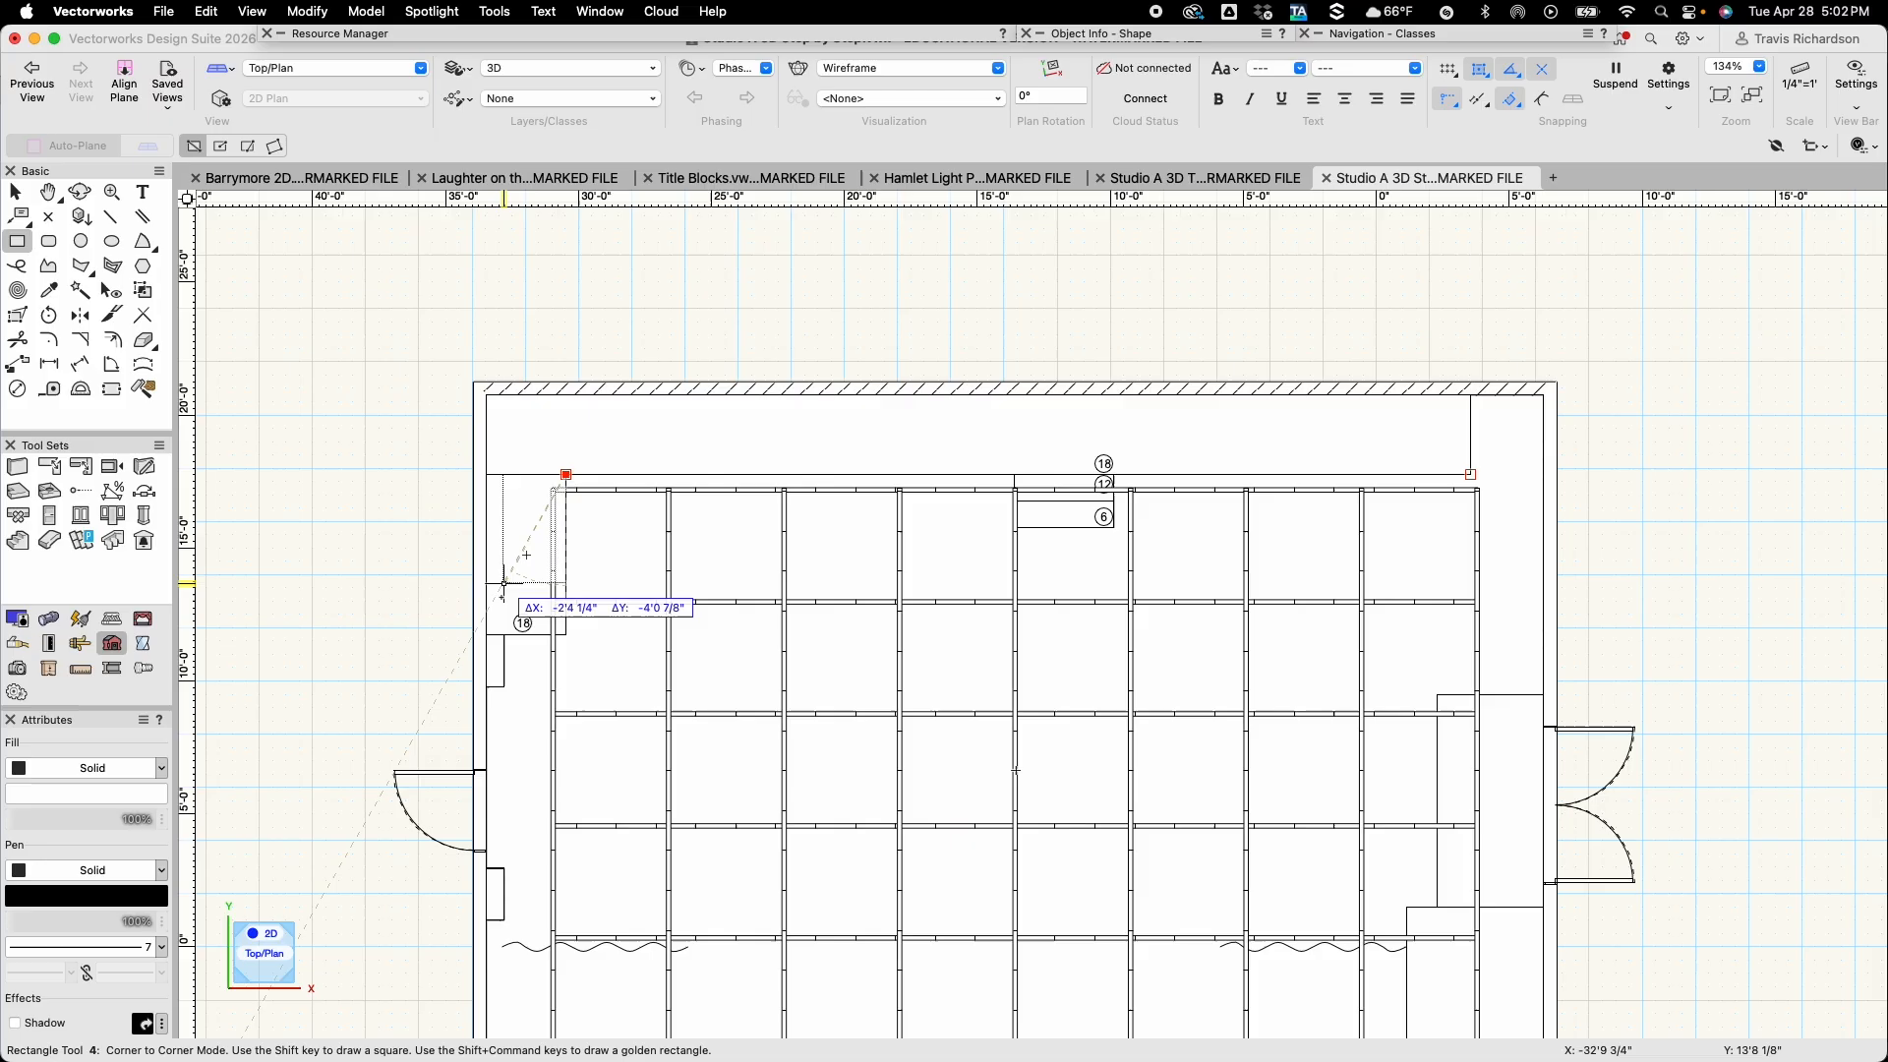
pyautogui.click(486, 633)
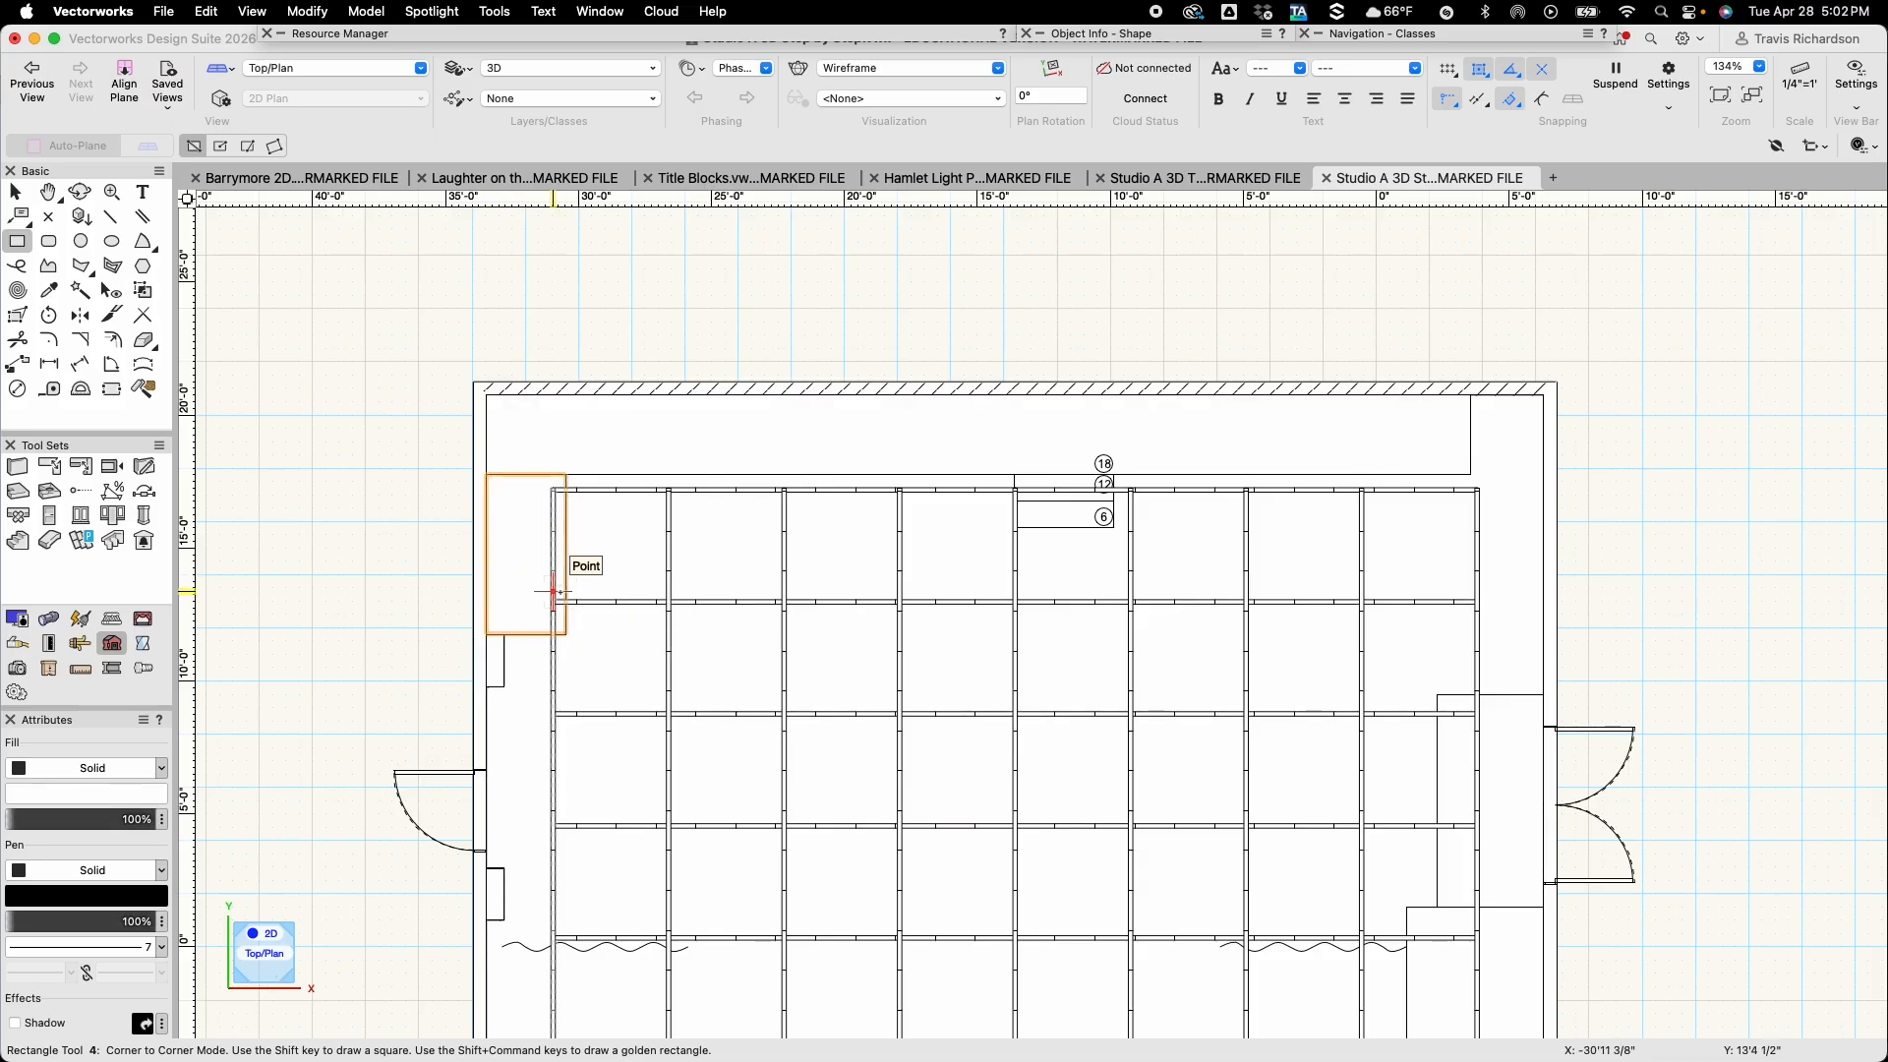
pyautogui.press('super+e')
pyautogui.press('Return')
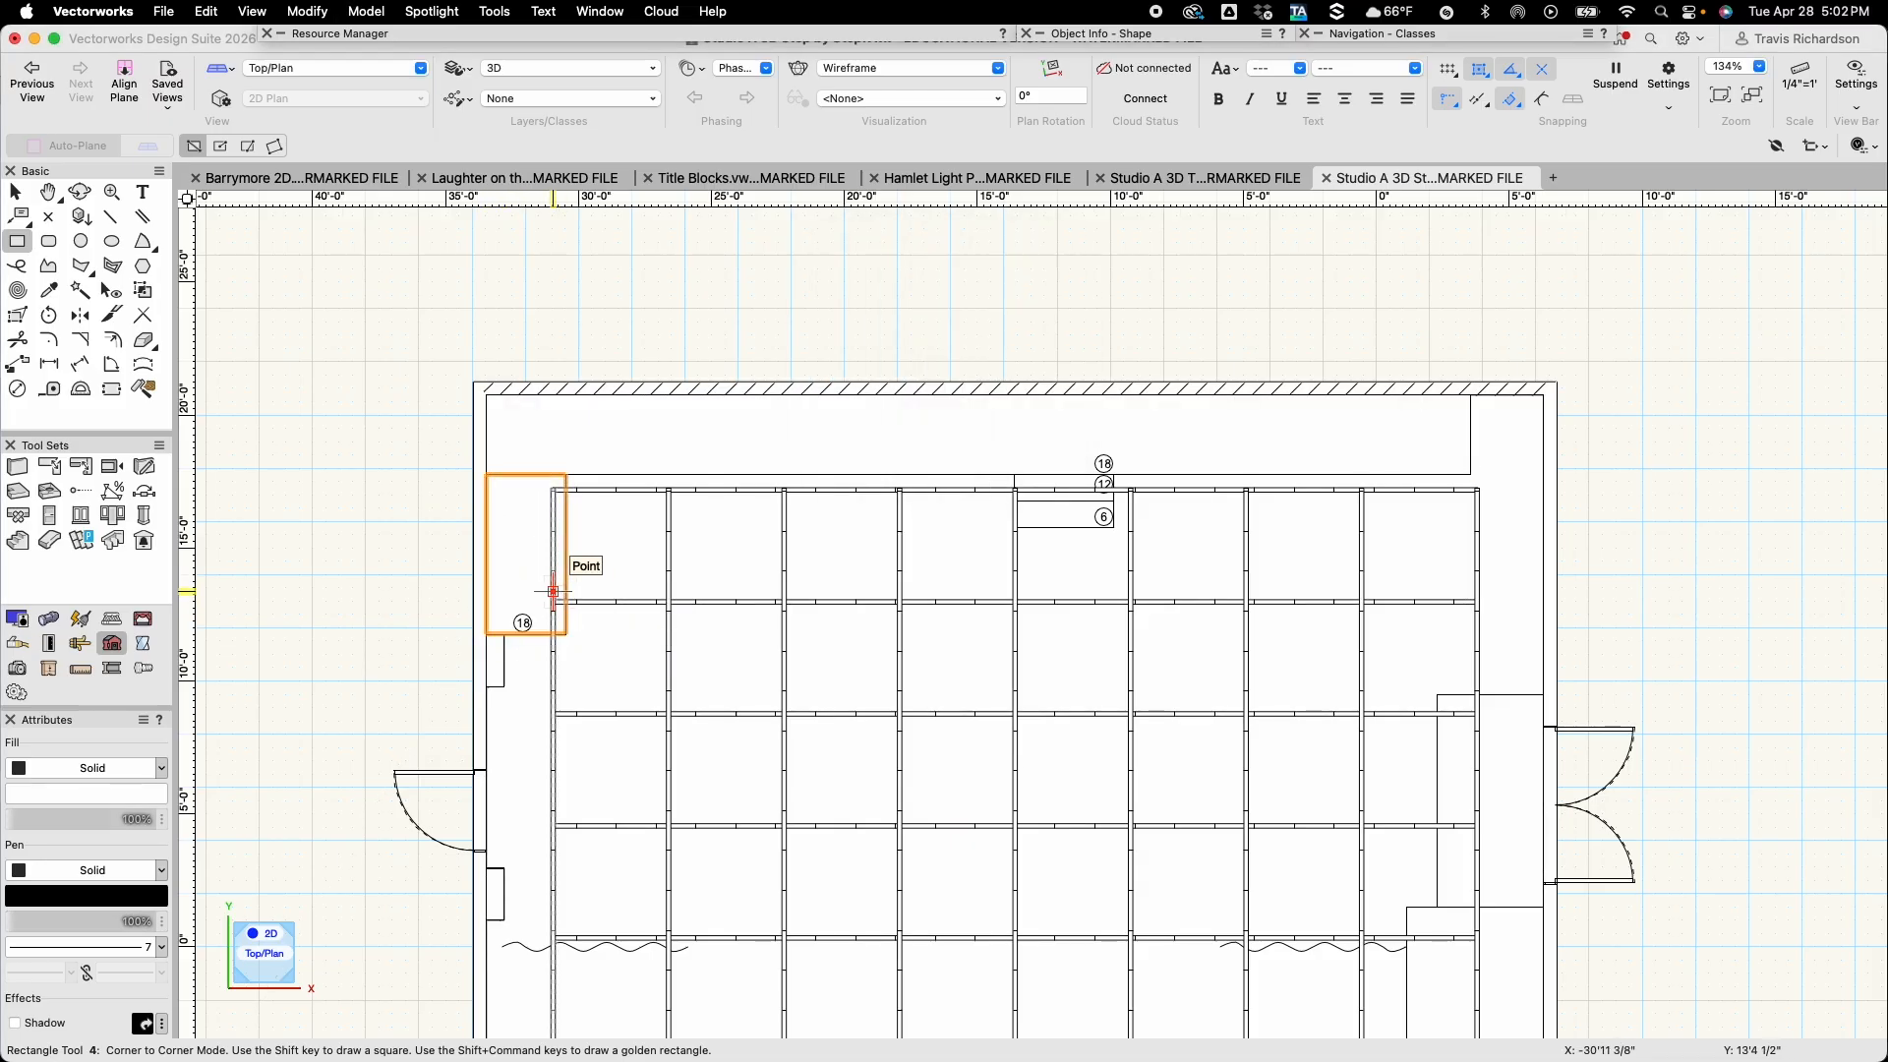
# Draw a 3'9" by 1' rectangle over the stair step labelled 12 and extrude it 12"
pyautogui.scroll(5, 1063, 528)
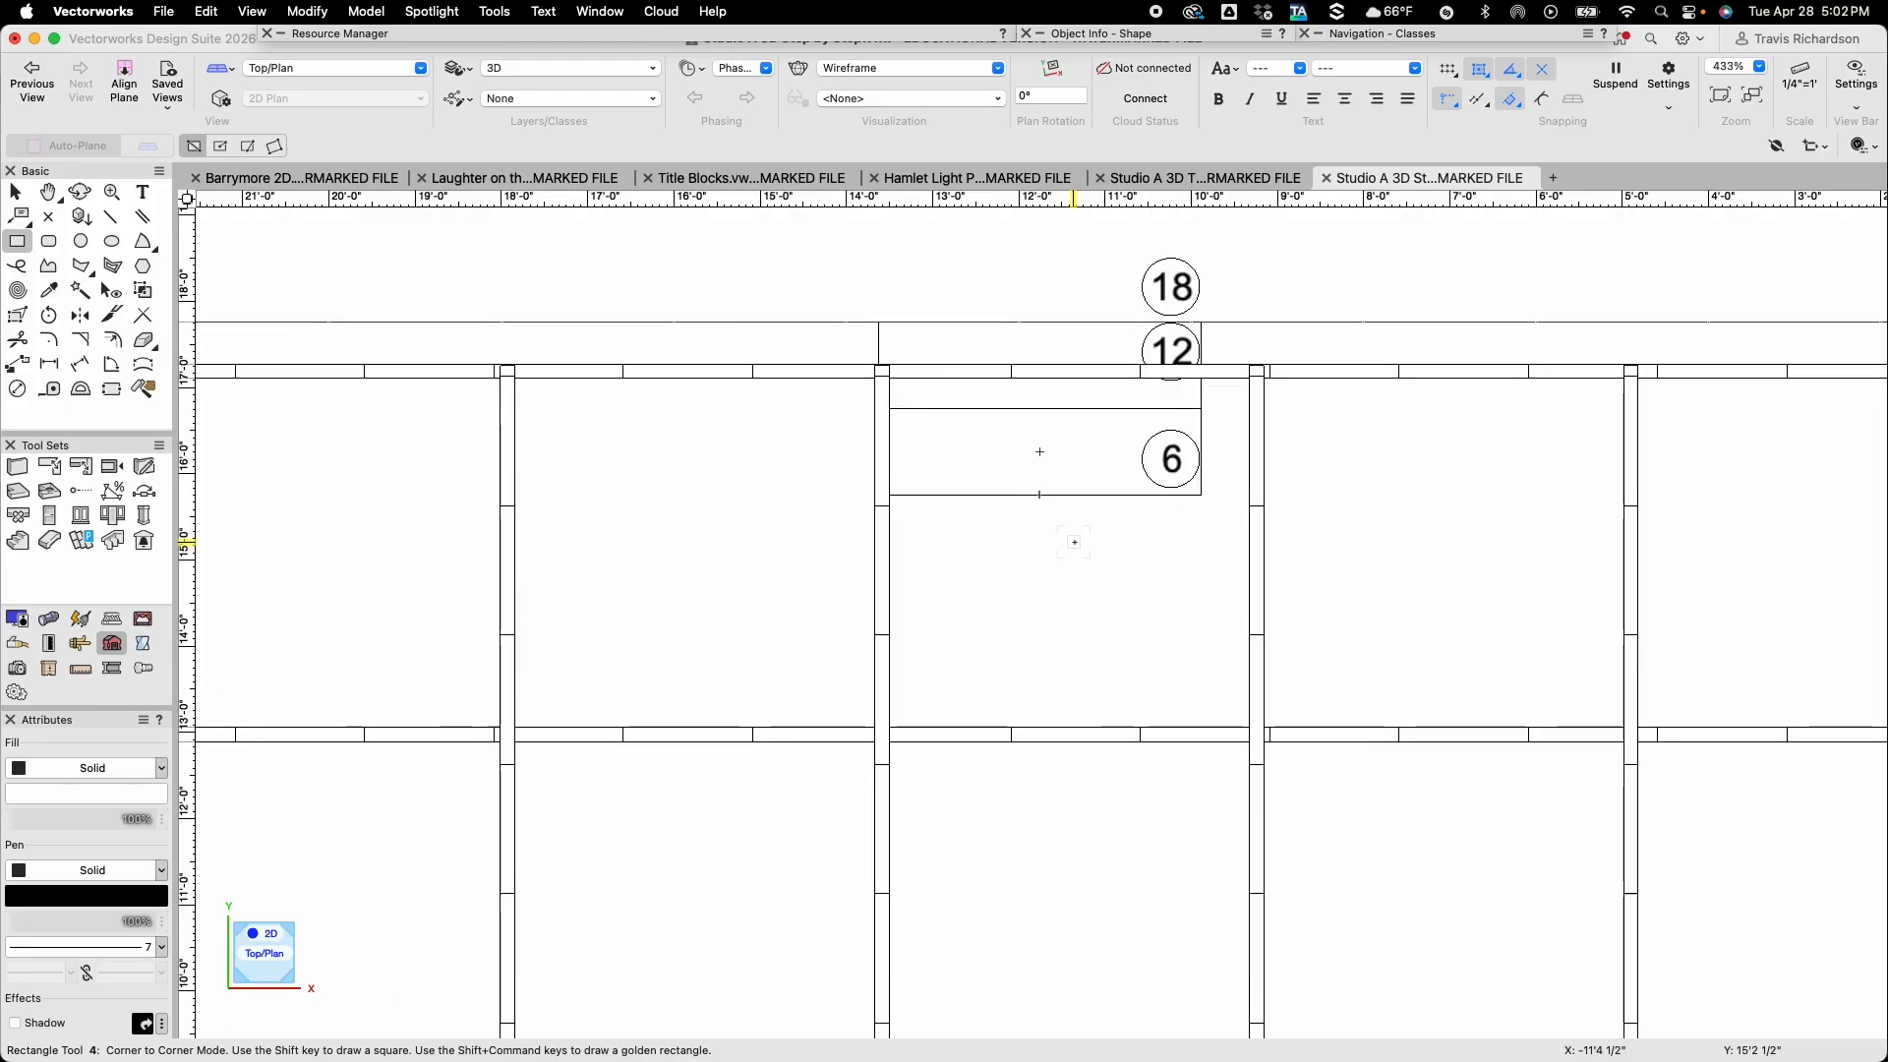
pyautogui.click(878, 323)
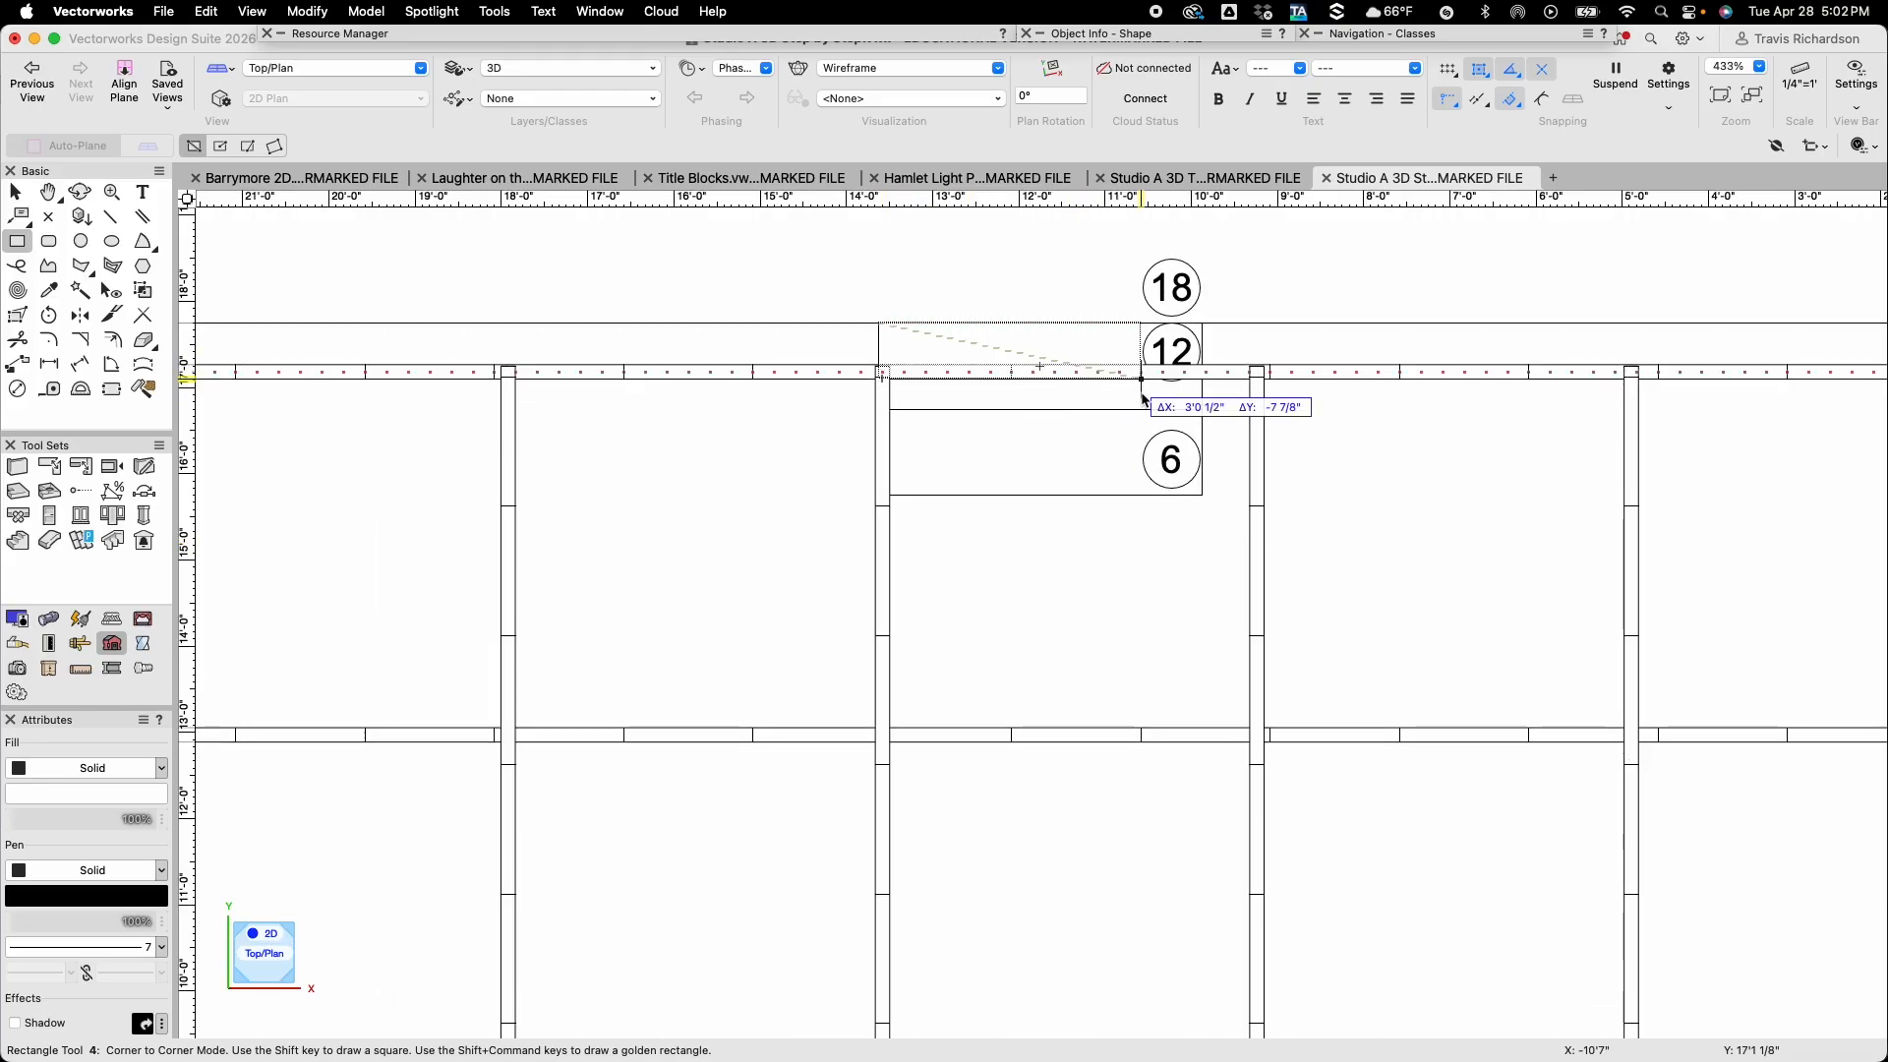
pyautogui.click(1202, 410)
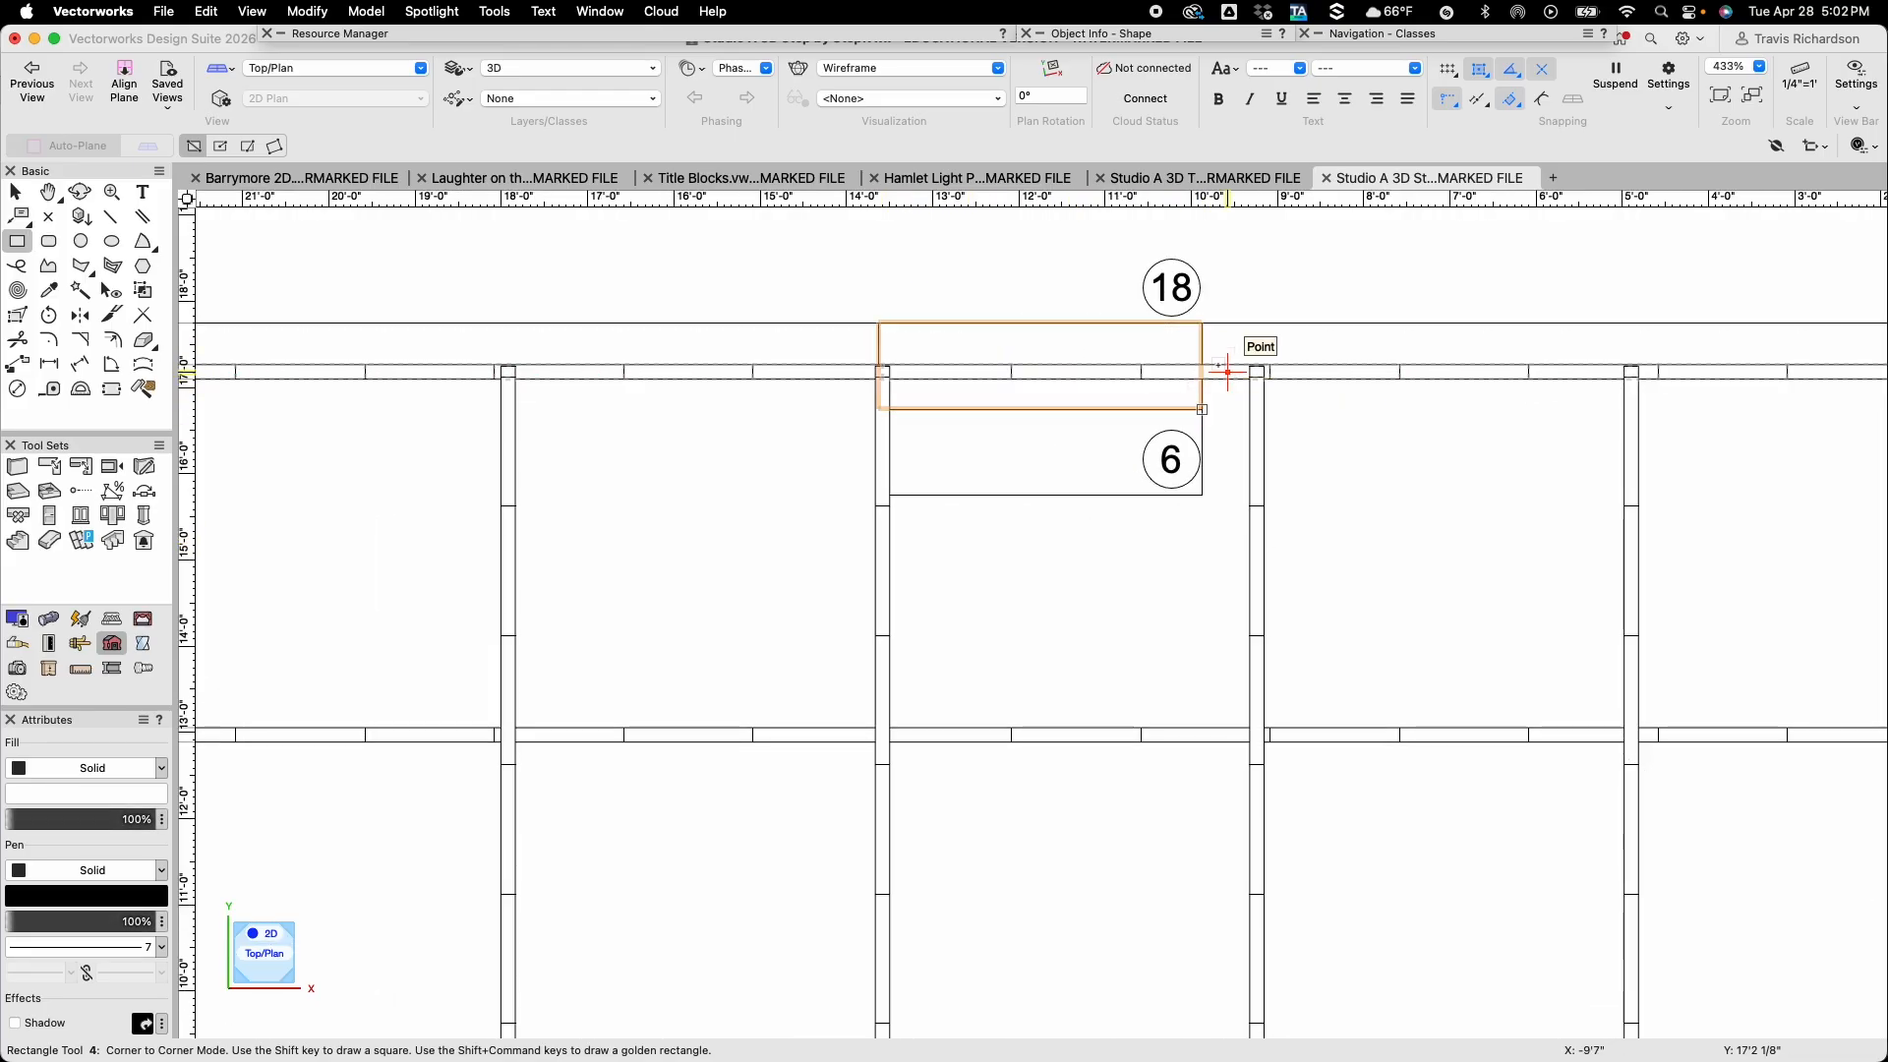
pyautogui.press('super+e')
pyautogui.write('12')
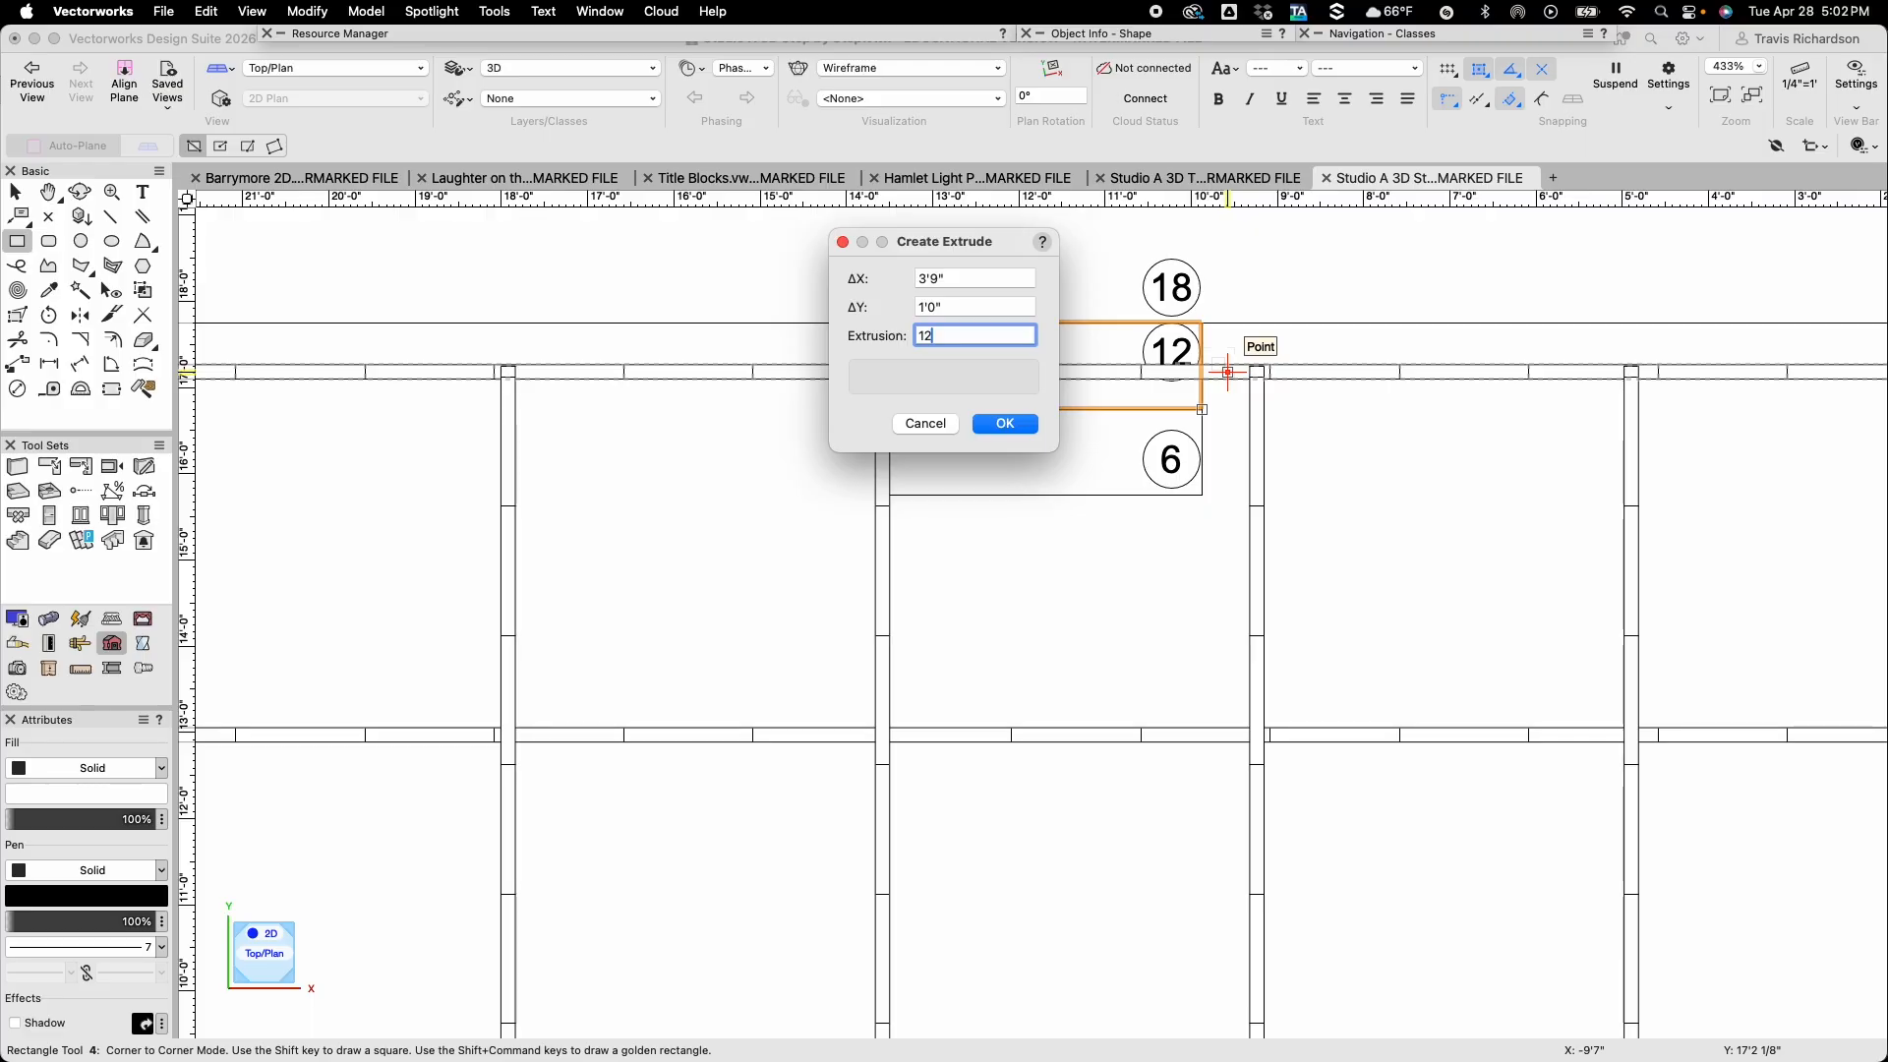
pyautogui.press('Return')
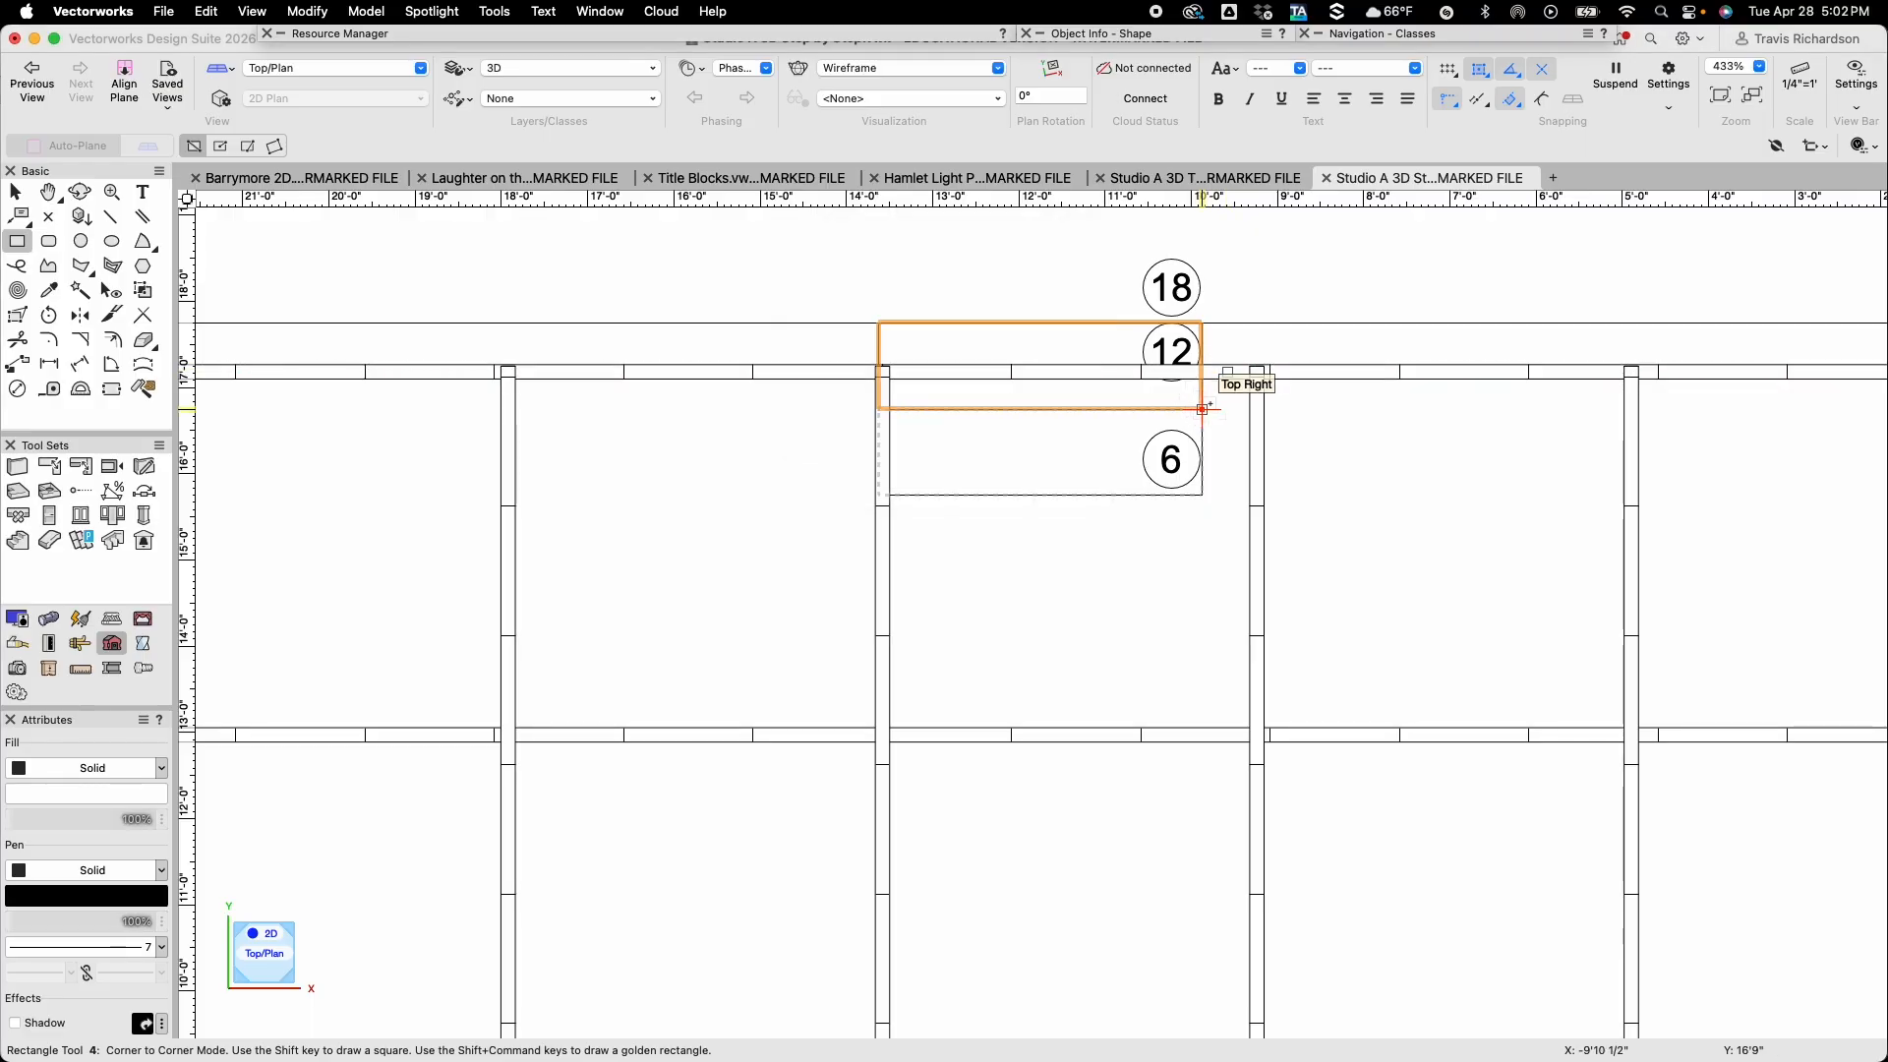
# Draw a 3'9" by 1' rectangle over the stair step labelled 6 and extrude it 6"
pyautogui.click(1201, 409)
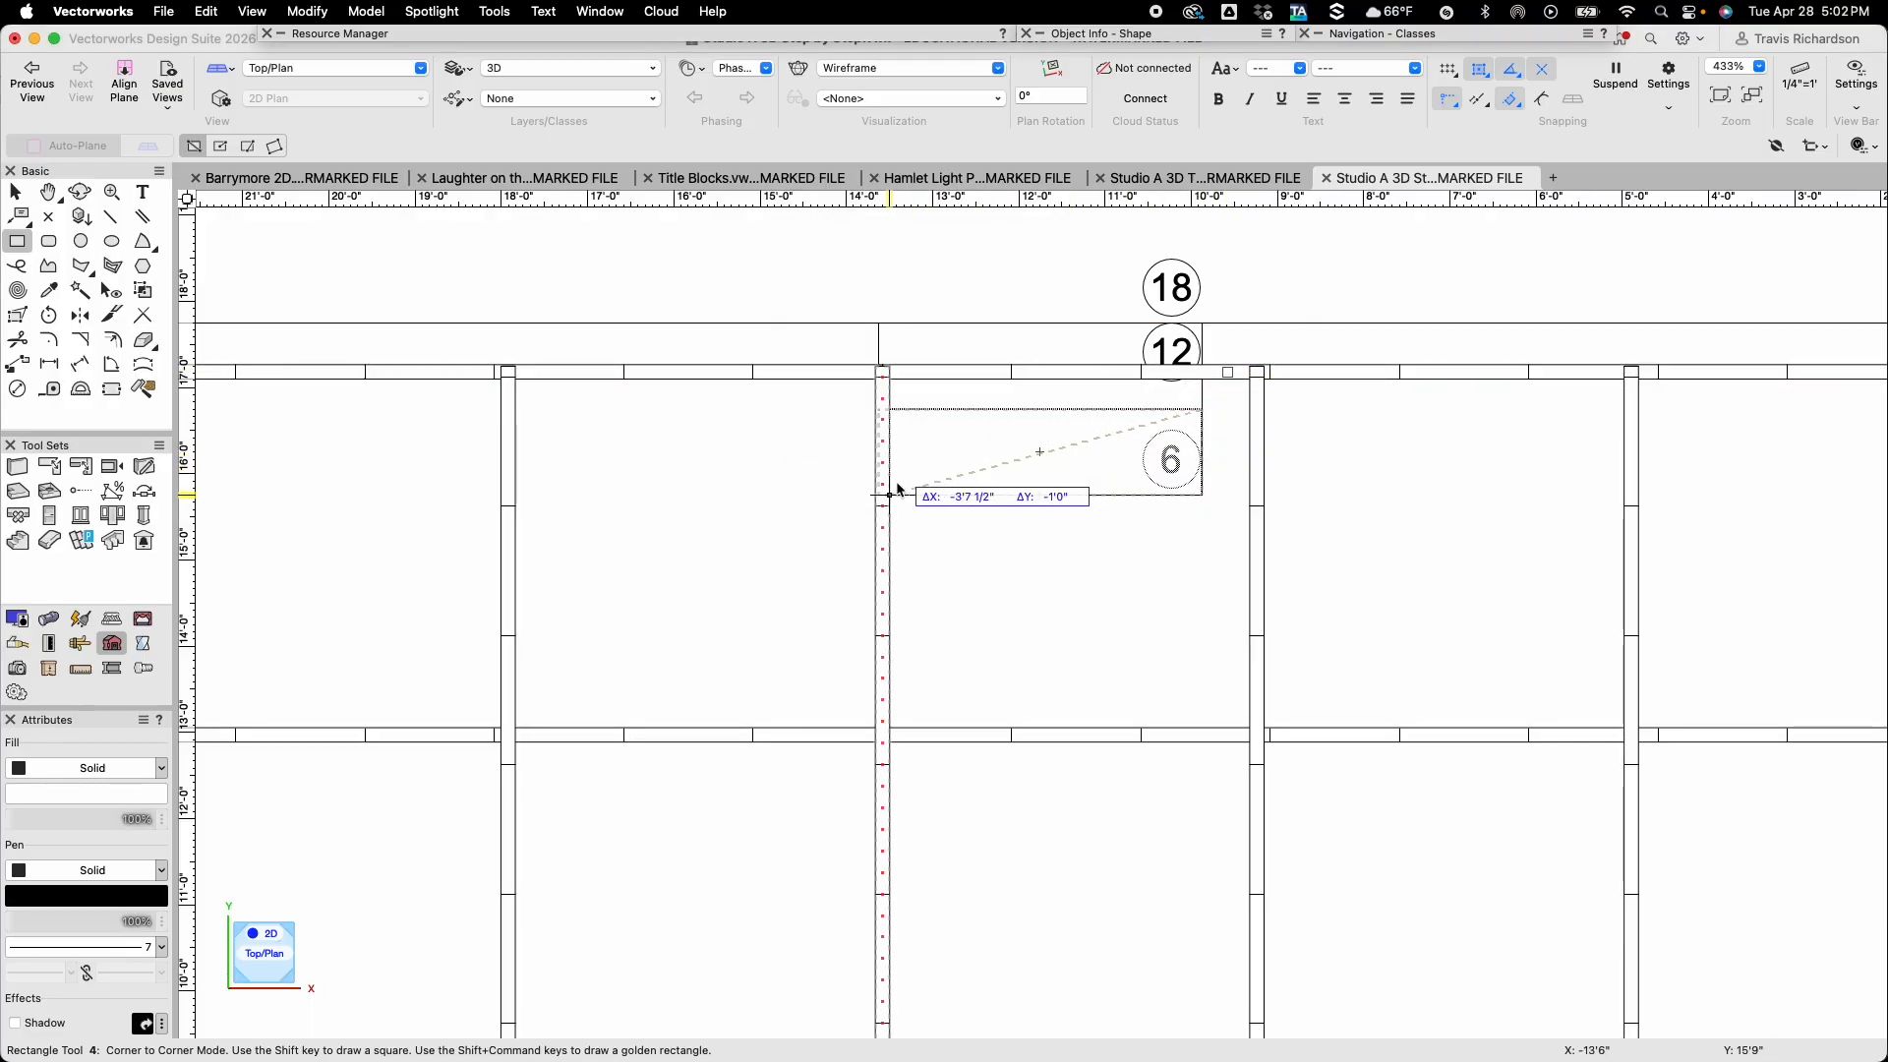
pyautogui.scroll(5, 883, 505)
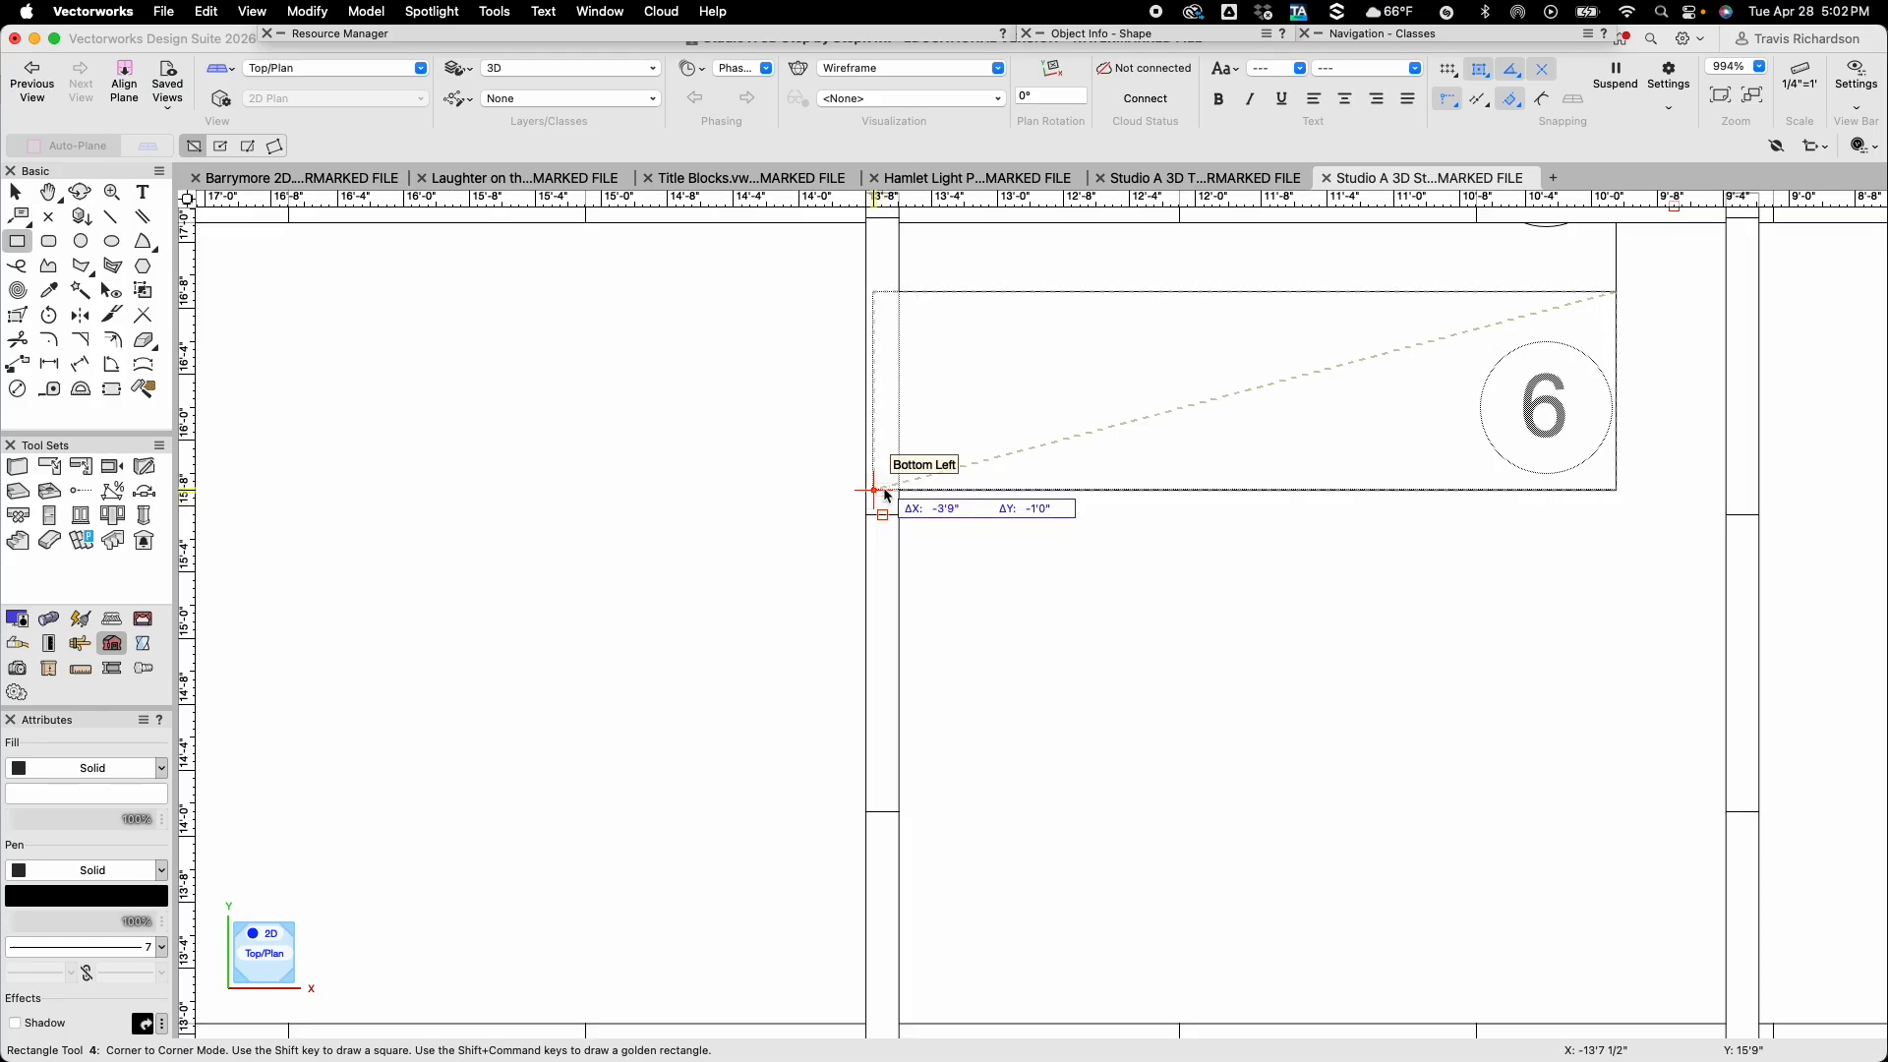
pyautogui.click(874, 490)
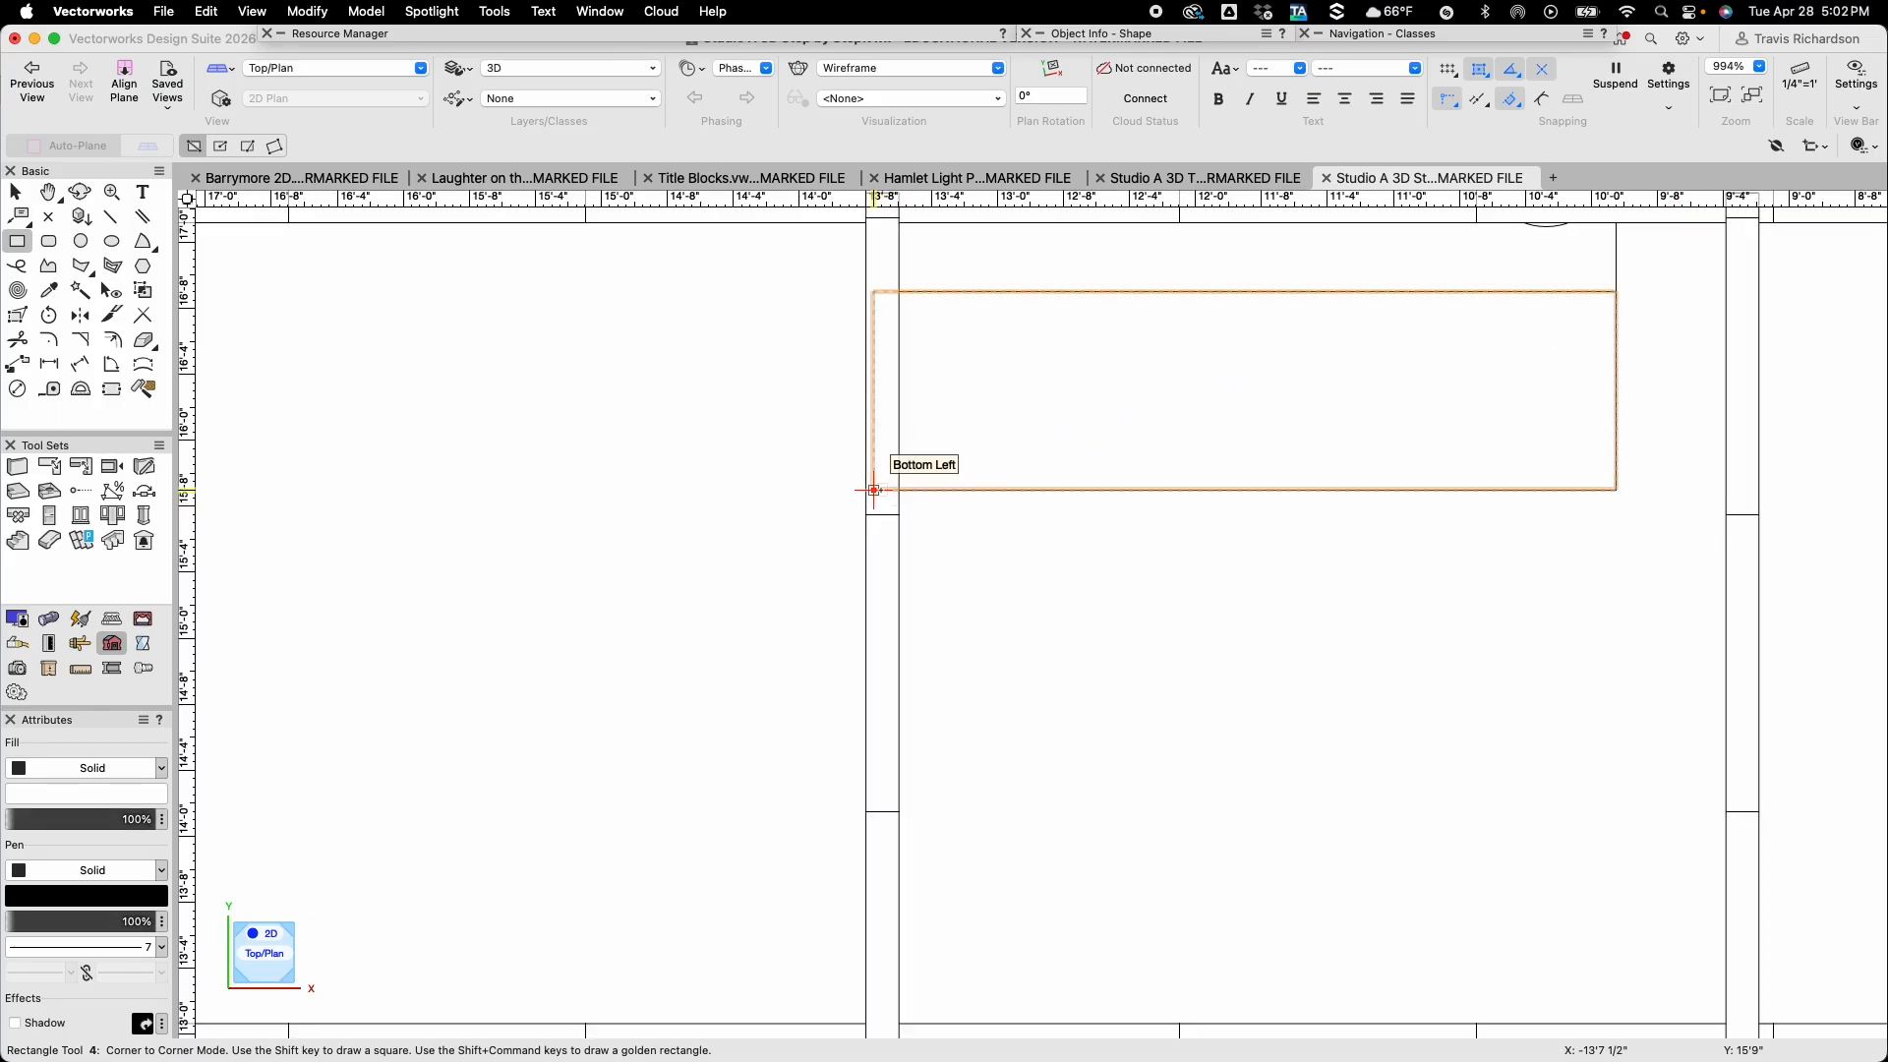
pyautogui.press('super+e')
pyautogui.write('6')
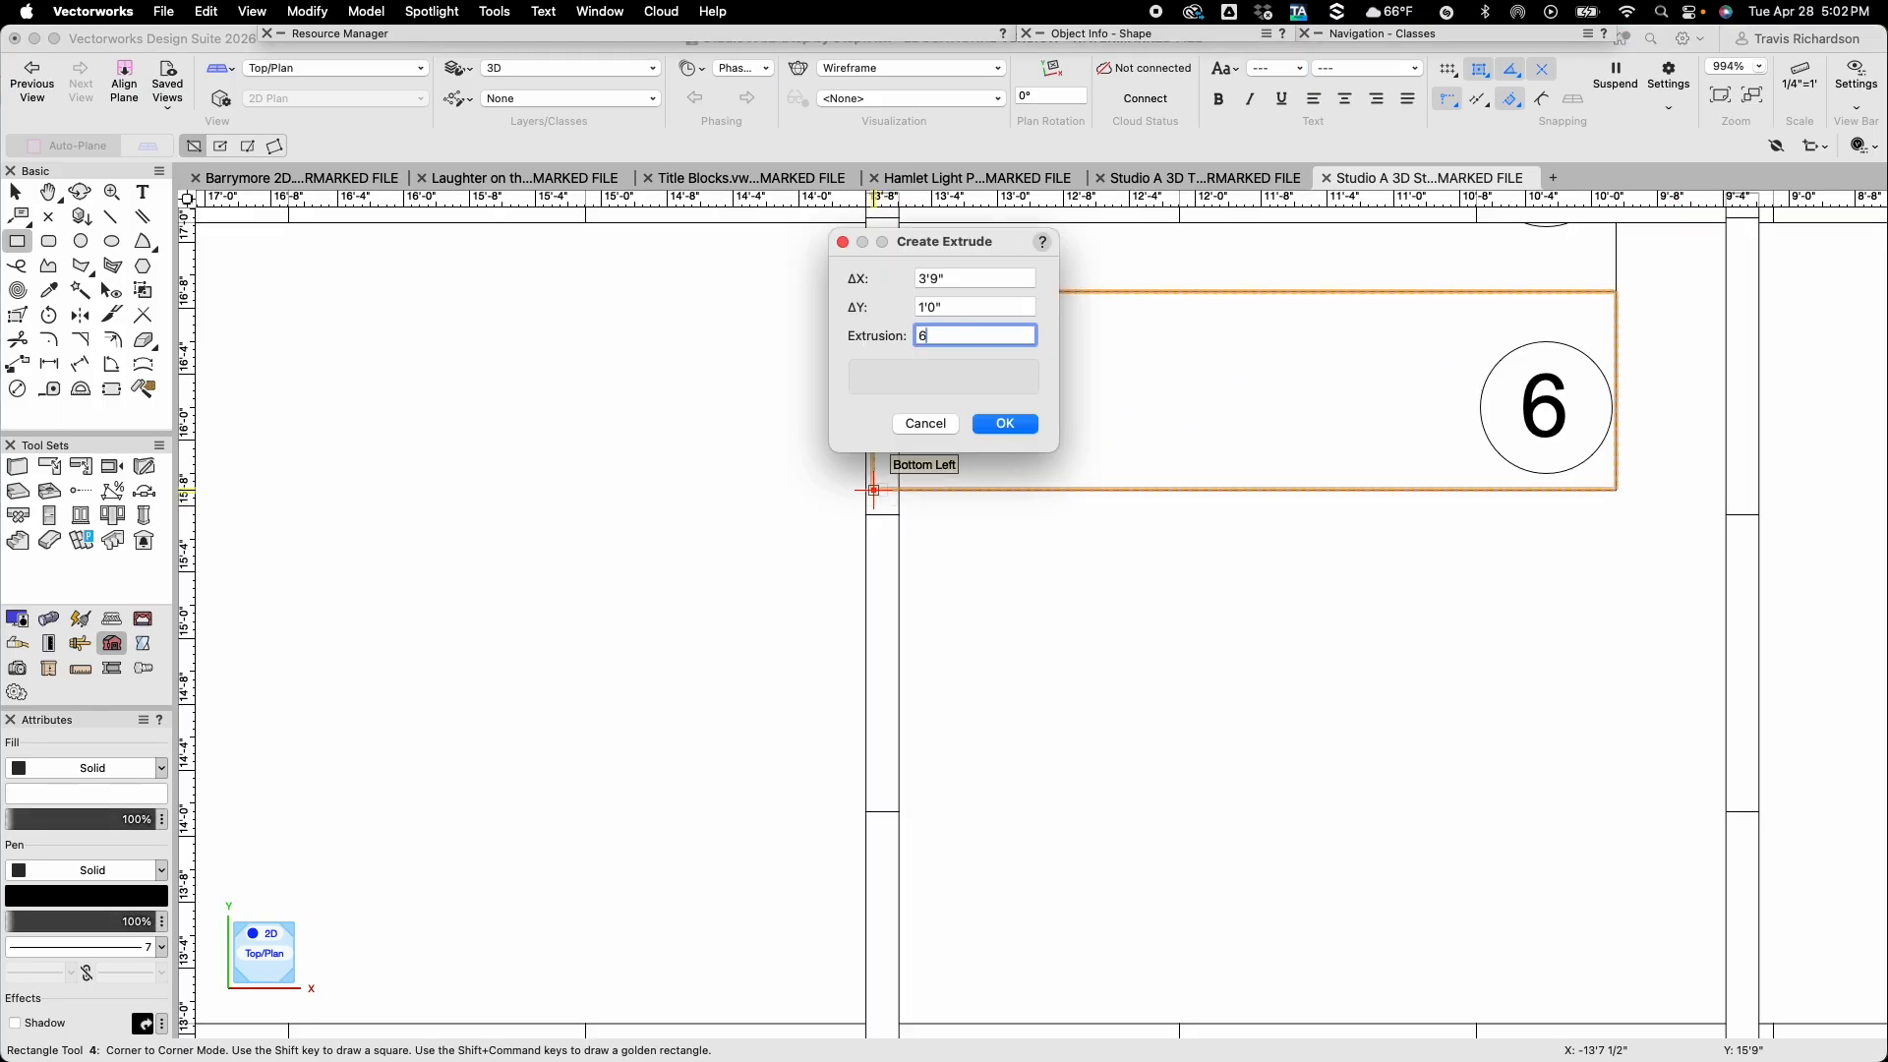
pyautogui.press('Return')
pyautogui.press('x')
pyautogui.scroll(-5, 1099, 510)
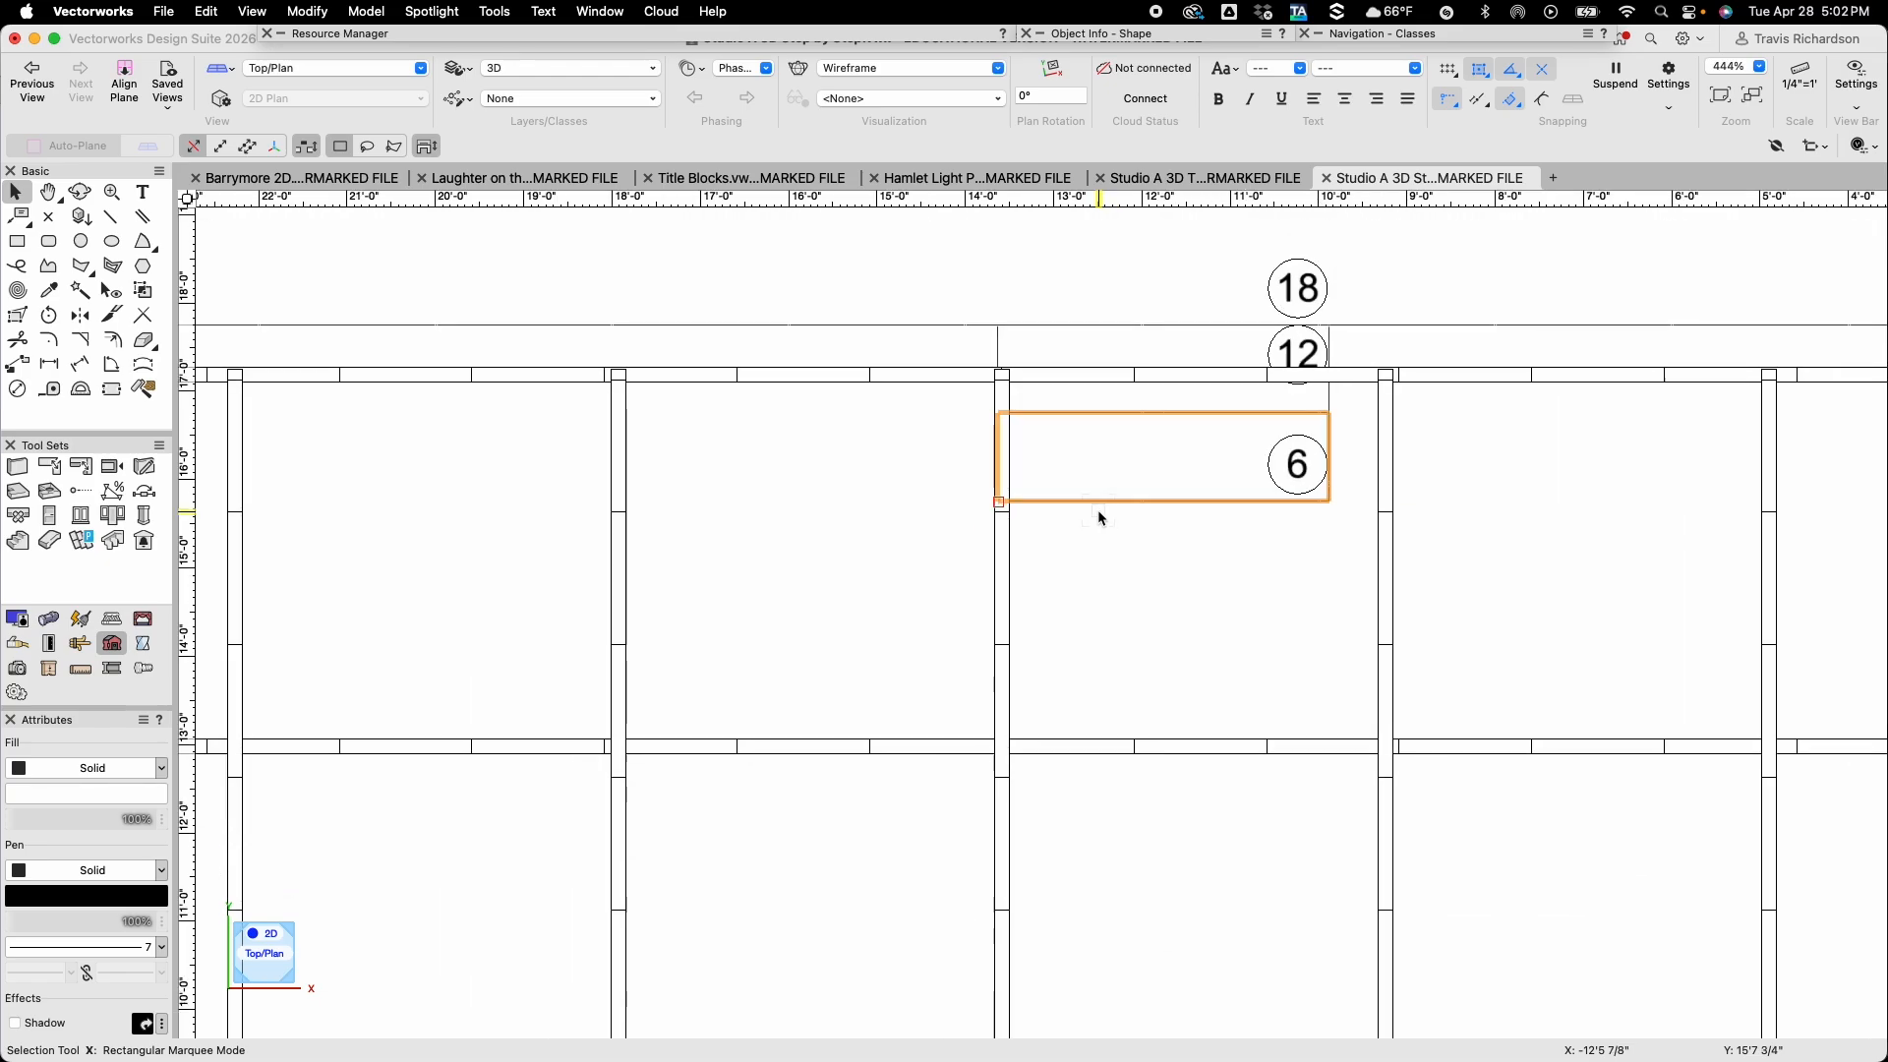
# Select both platforms and both stair steps and apply the Cloth Blue Wool Gabardine RT texture to them
pyautogui.click(1098, 508)
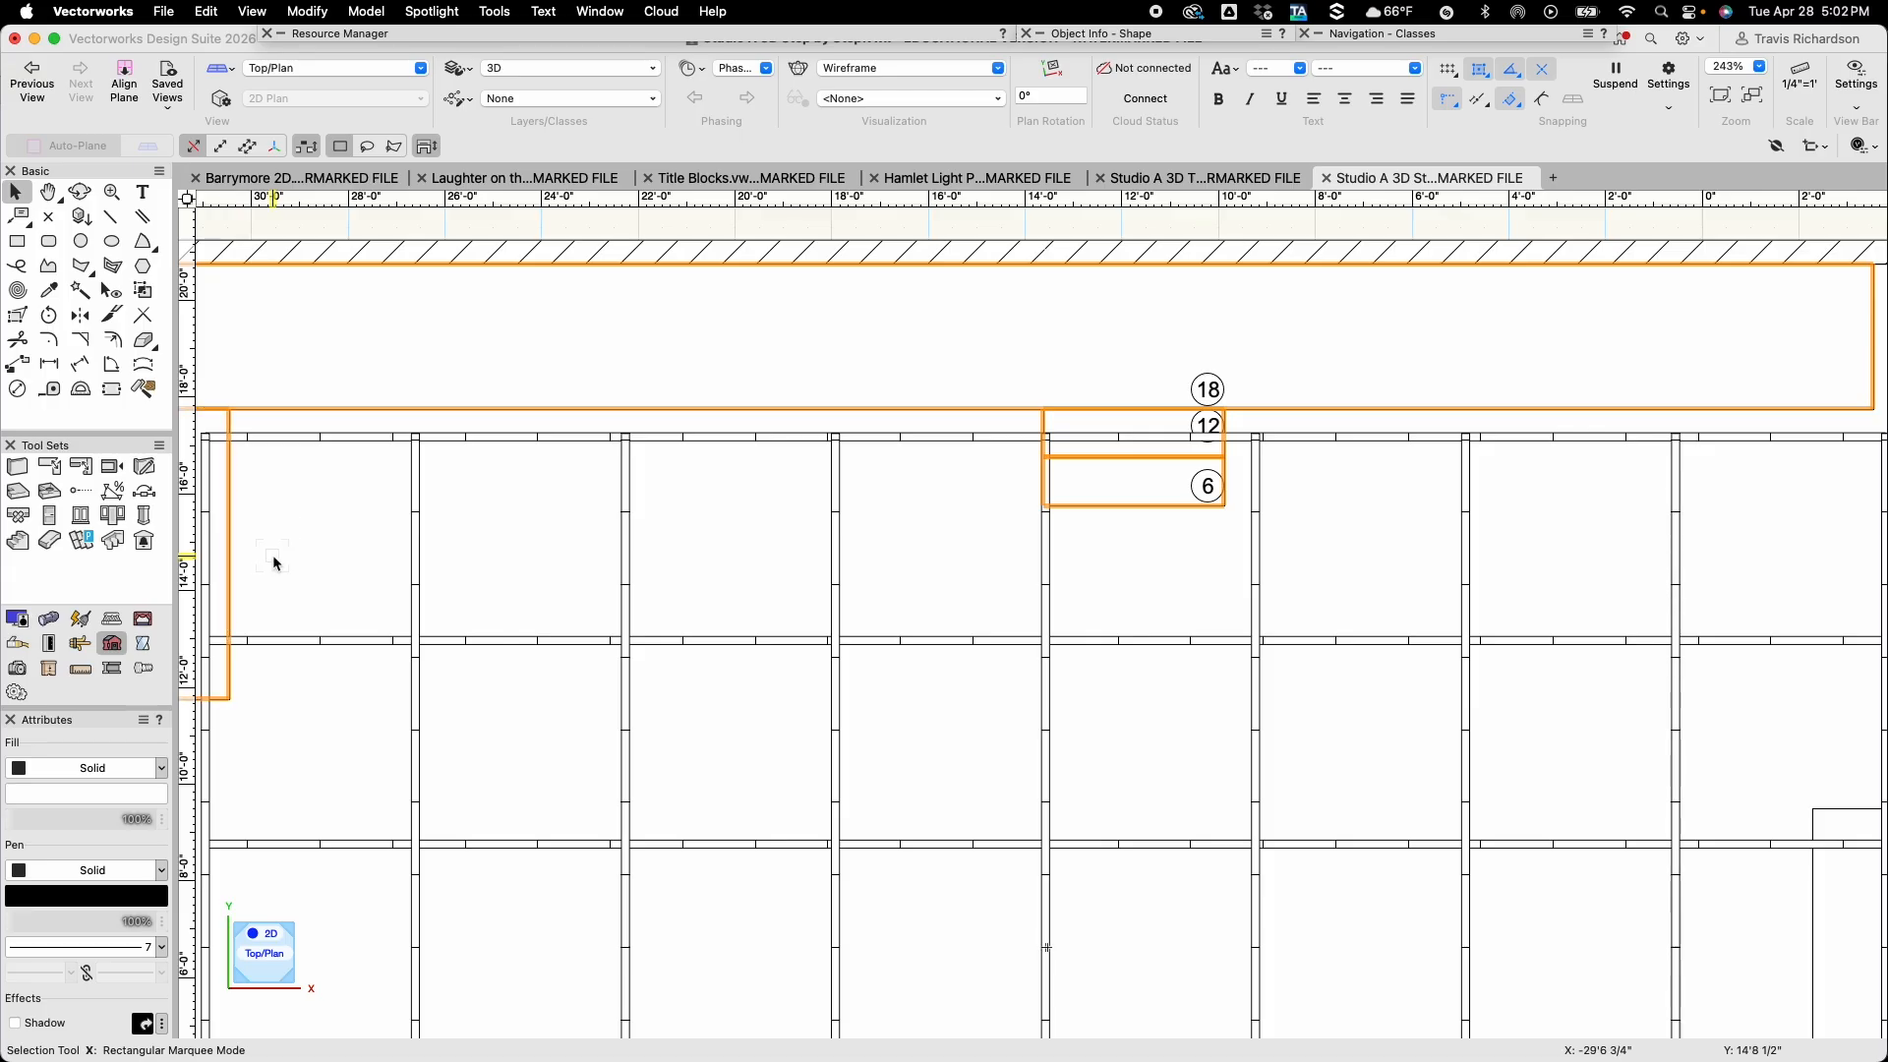
pyautogui.scroll(-3, 281, 561)
pyautogui.press('h')
pyautogui.moveTo(468, 337)
pyautogui.mouseDown()
pyautogui.moveTo(727, 318)
pyautogui.moveTo(704, 324)
pyautogui.mouseUp()
pyautogui.press('x')
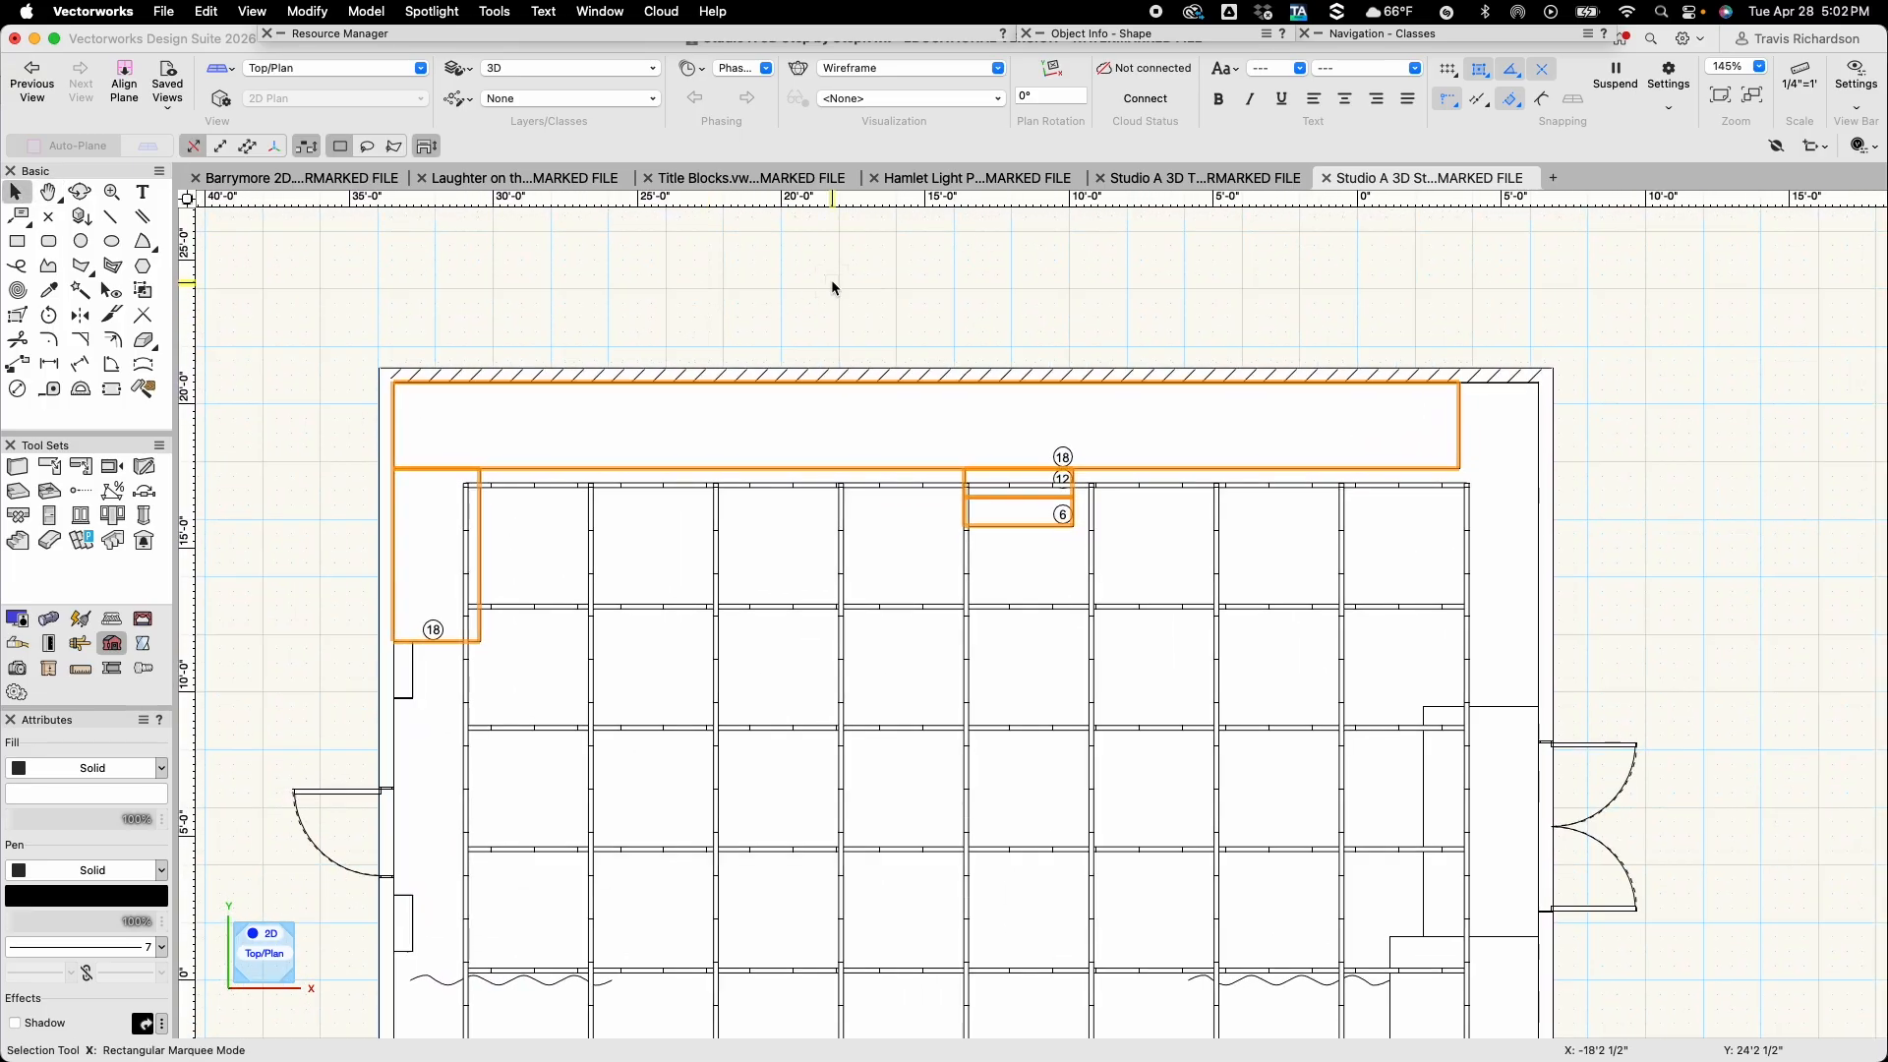
pyautogui.moveTo(1208, 39)
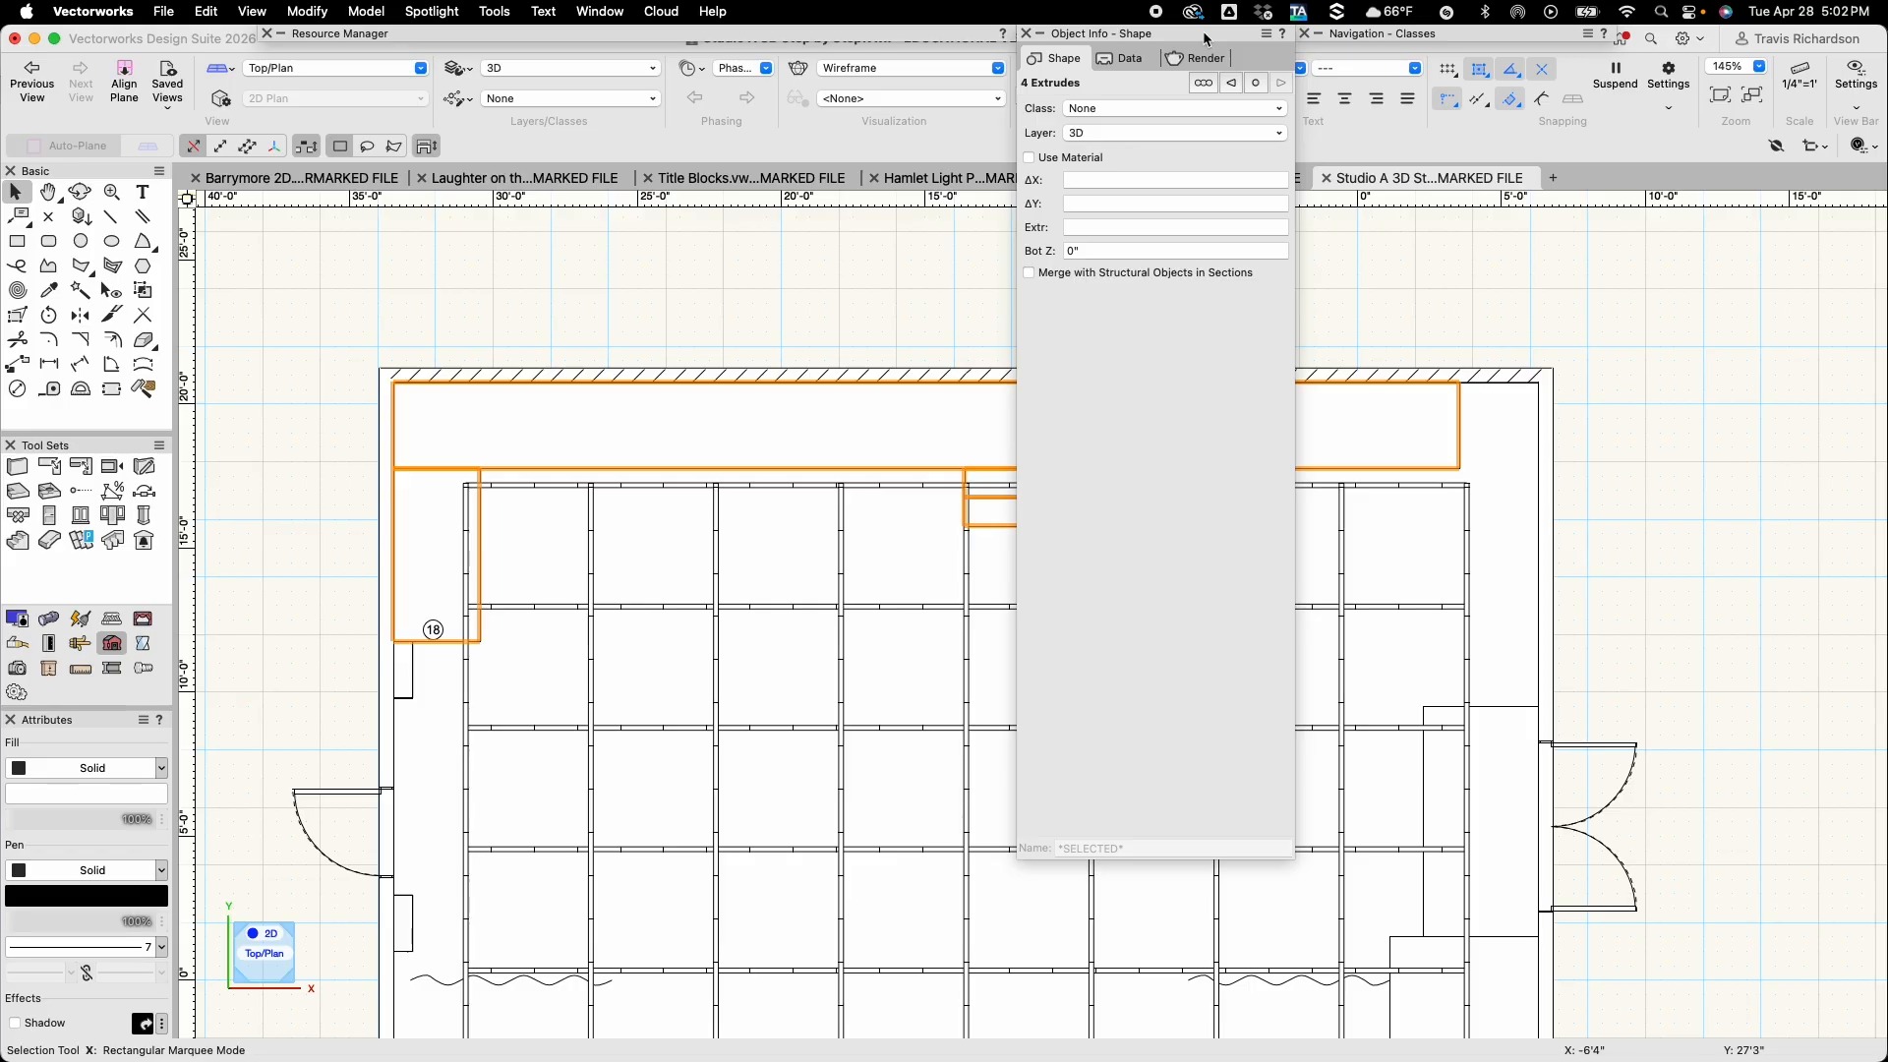
pyautogui.click(1203, 58)
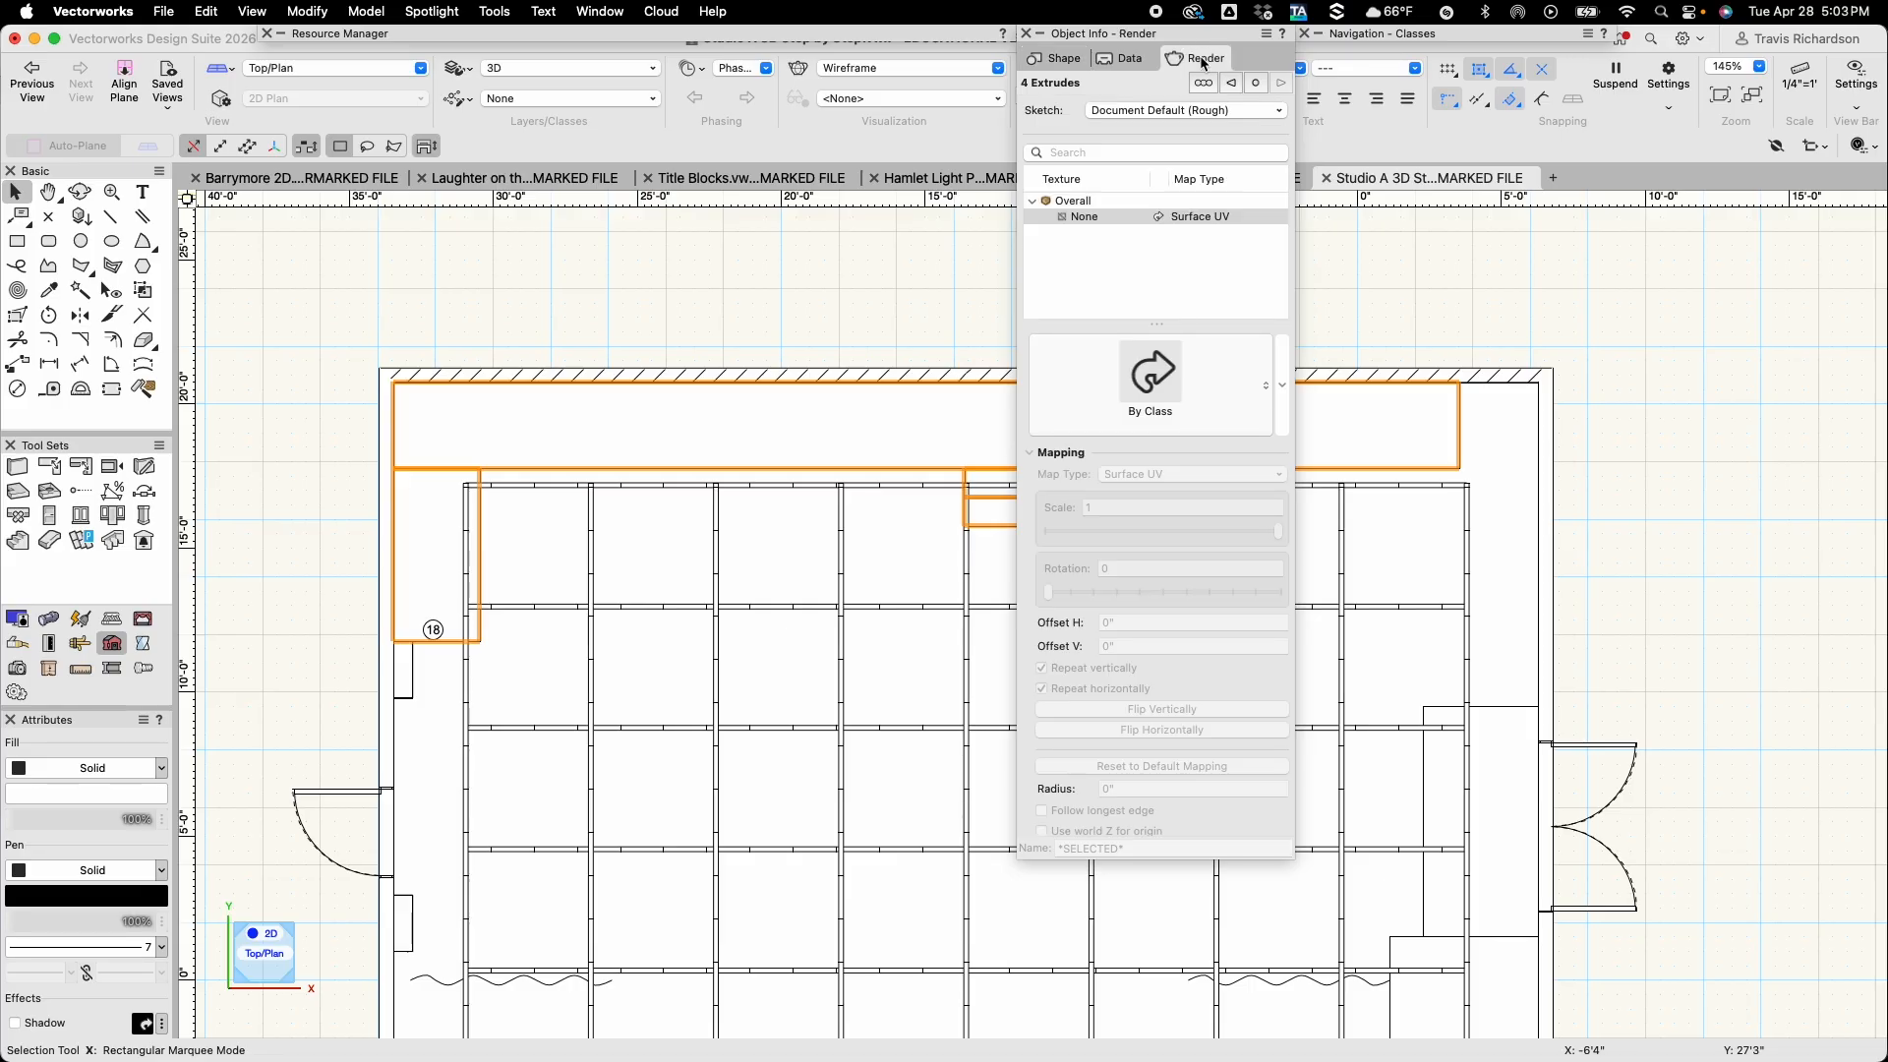
pyautogui.click(1154, 383)
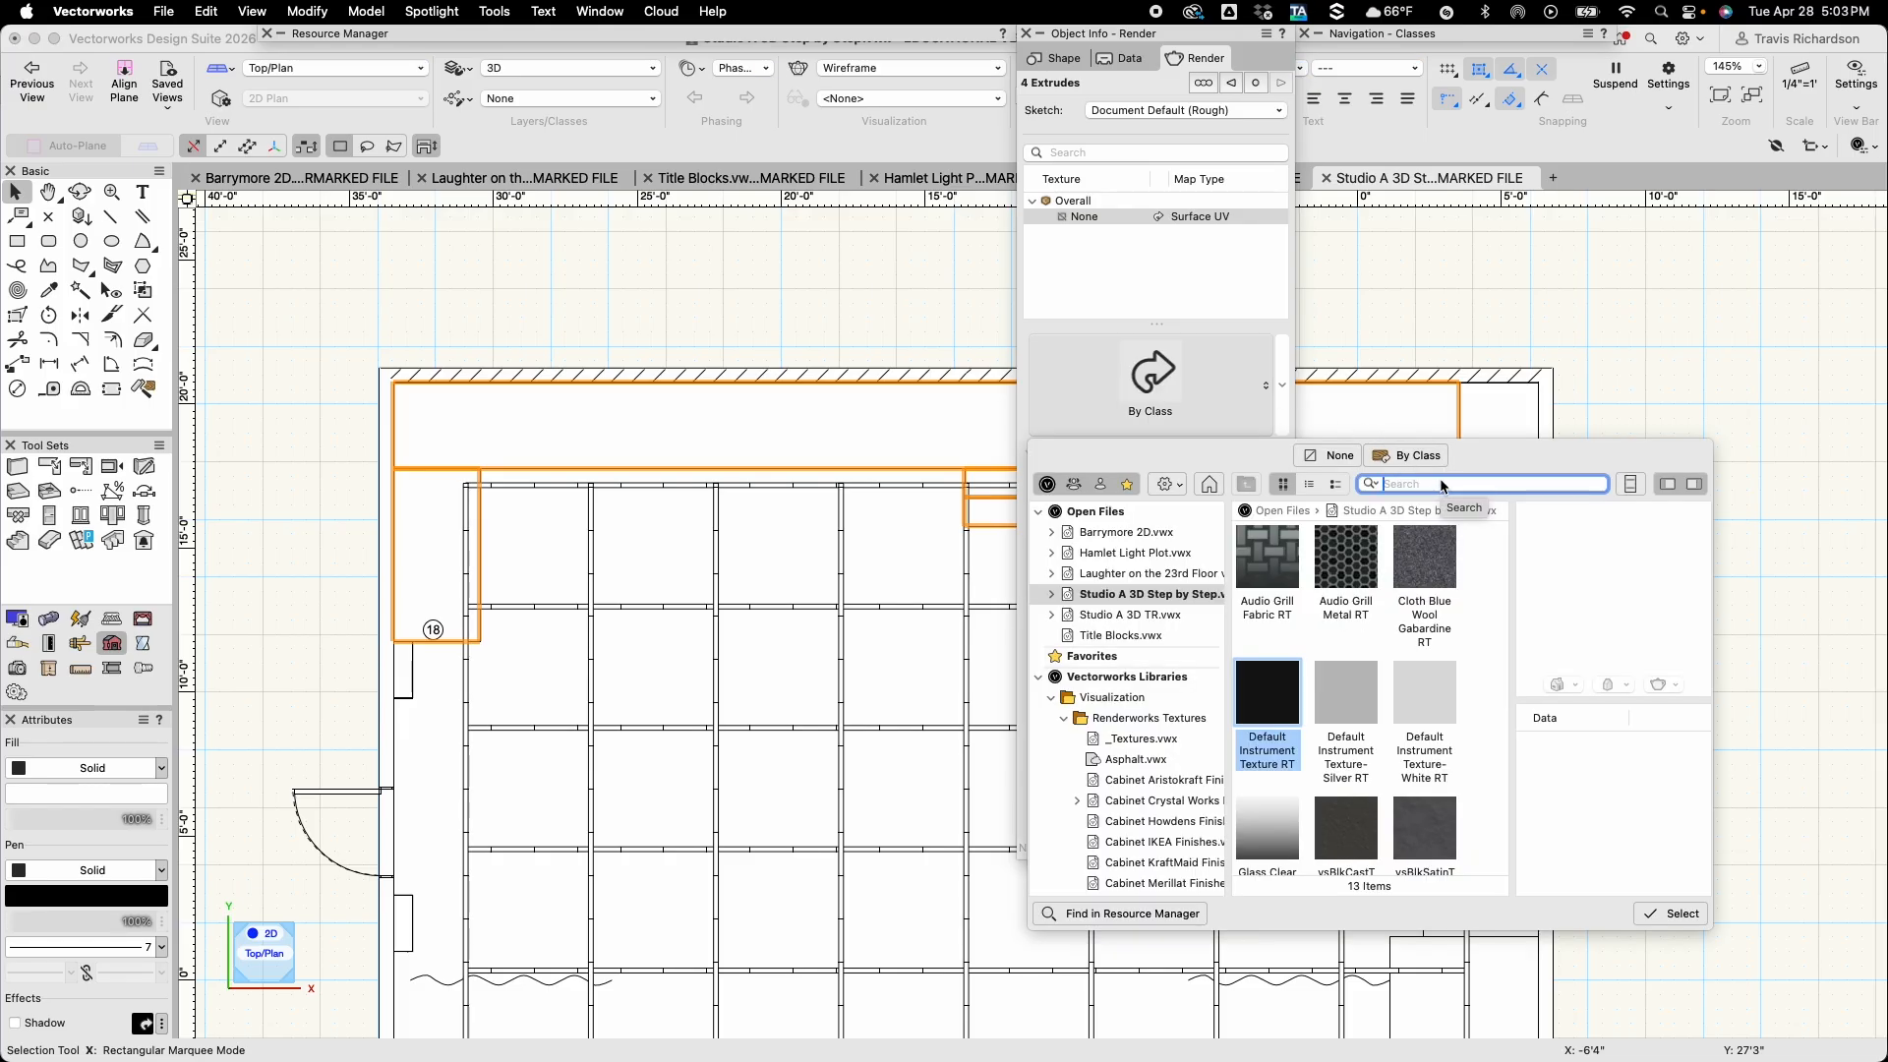
pyautogui.write('Cloth blue wool')
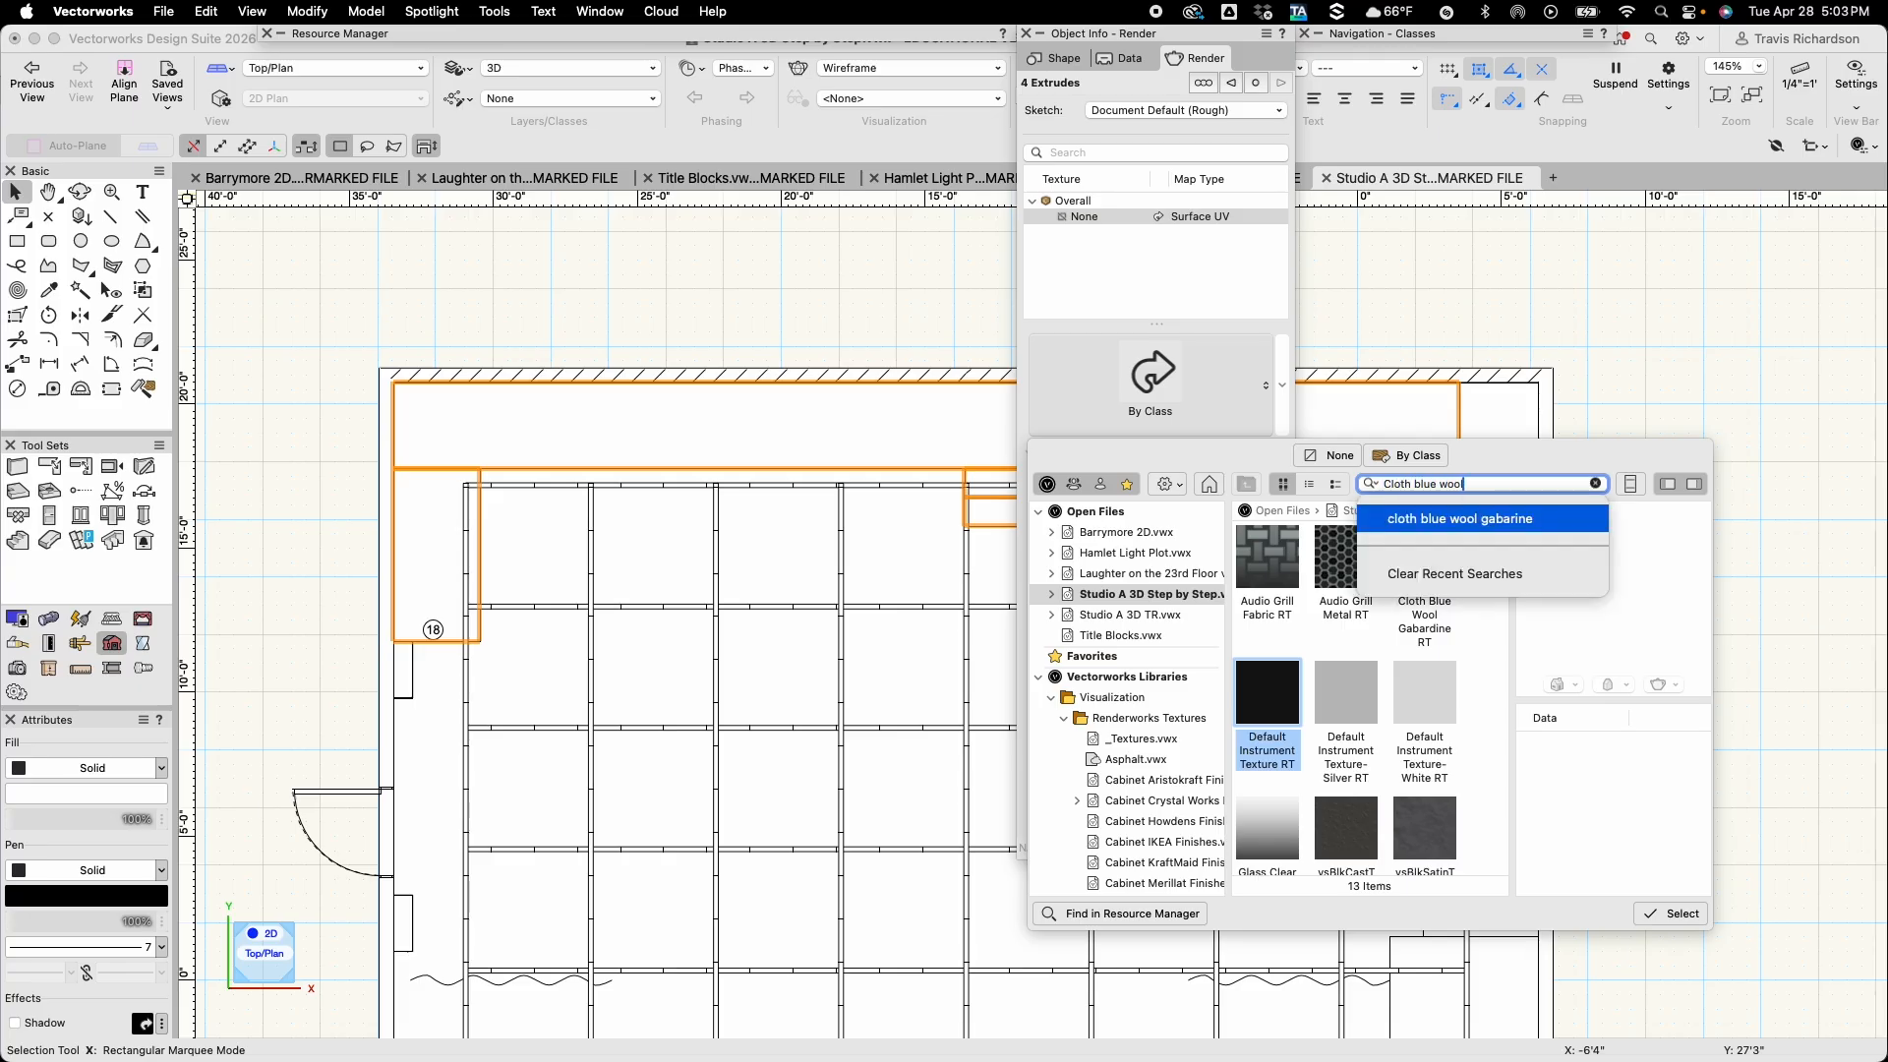
pyautogui.press('Return')
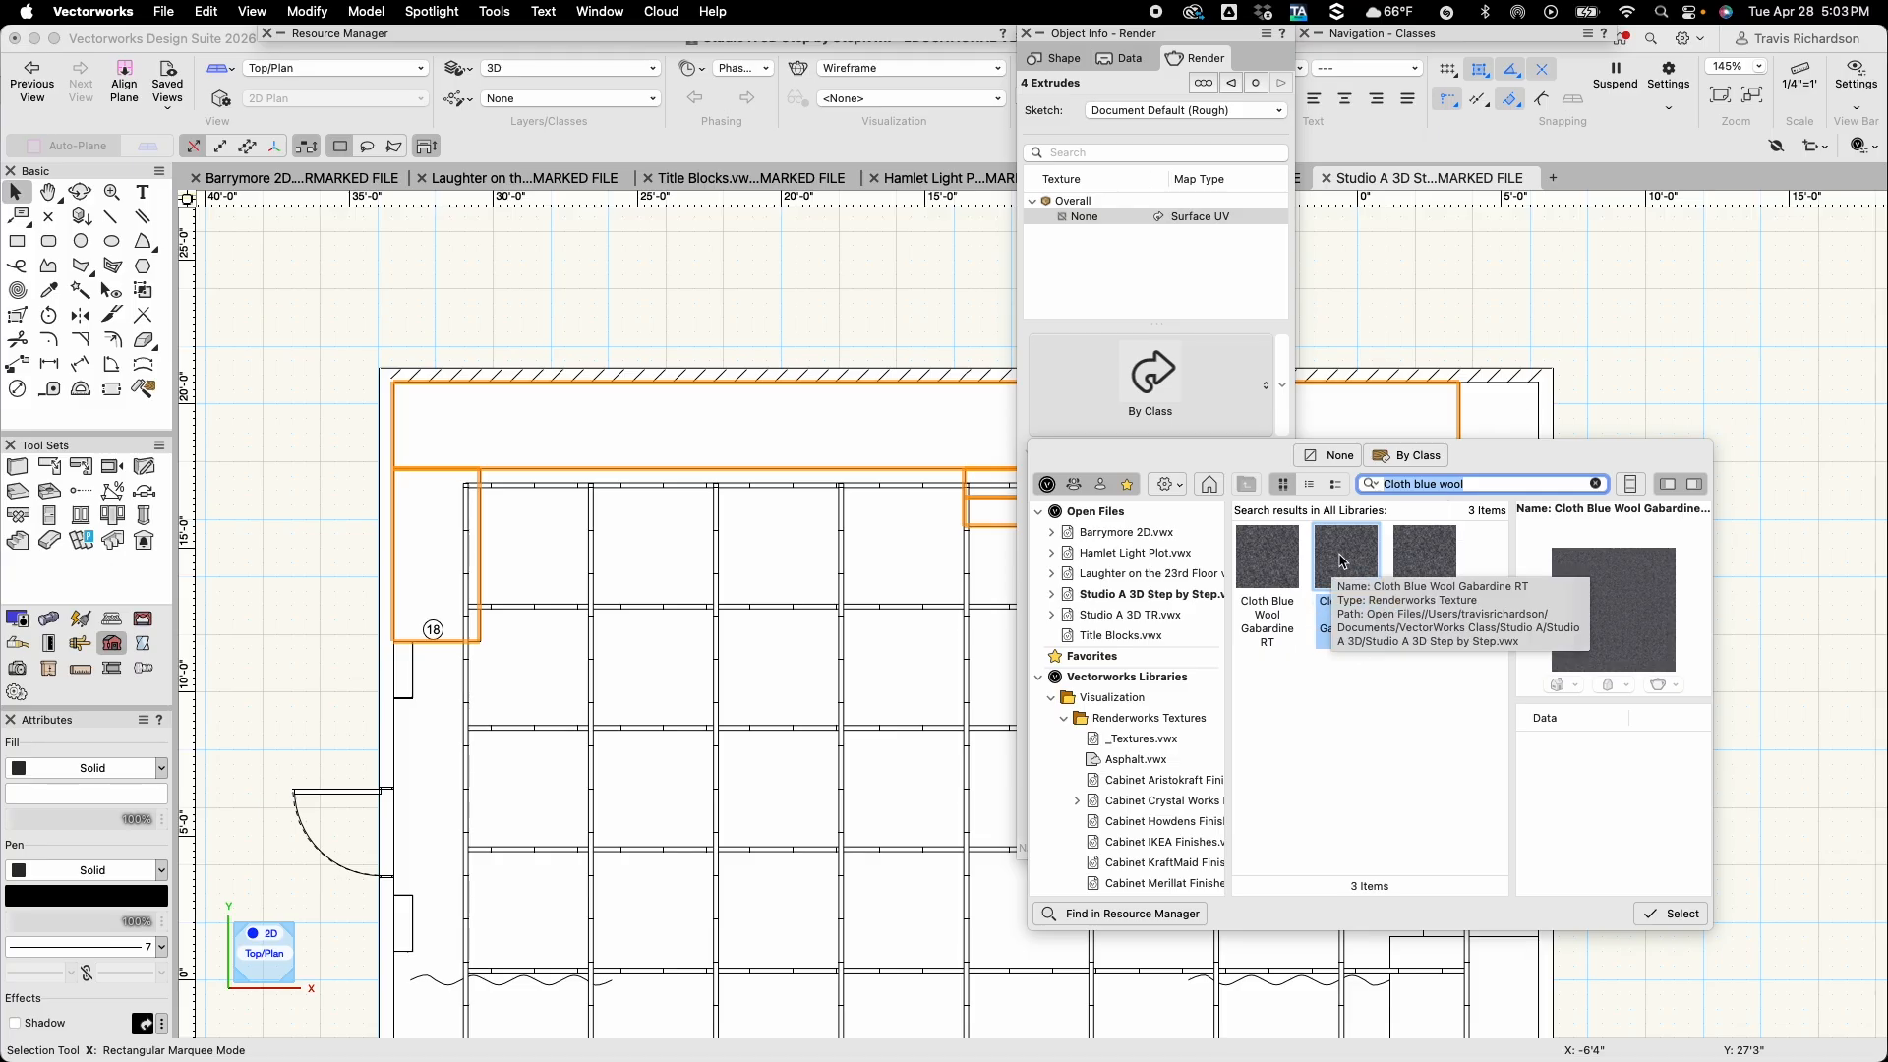
pyautogui.doubleClick(1339, 561)
pyautogui.press('space')
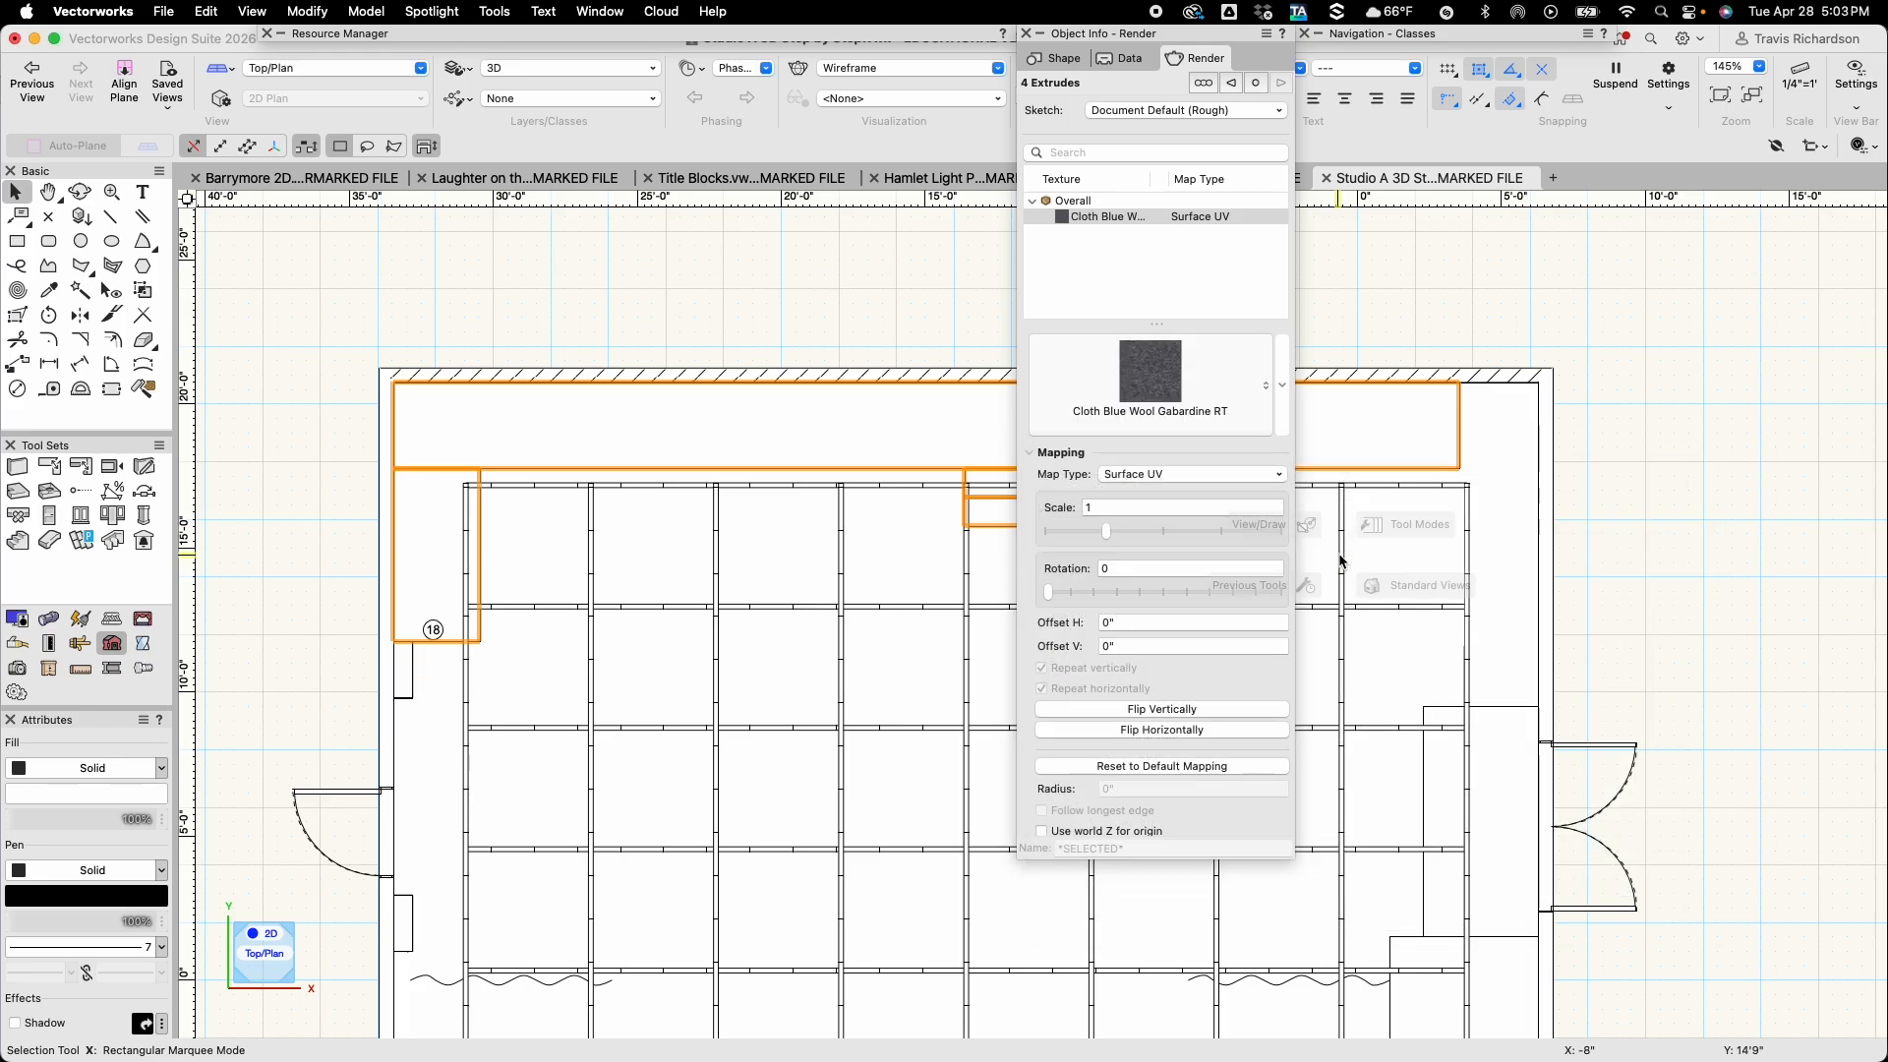
pyautogui.moveTo(1295, 480)
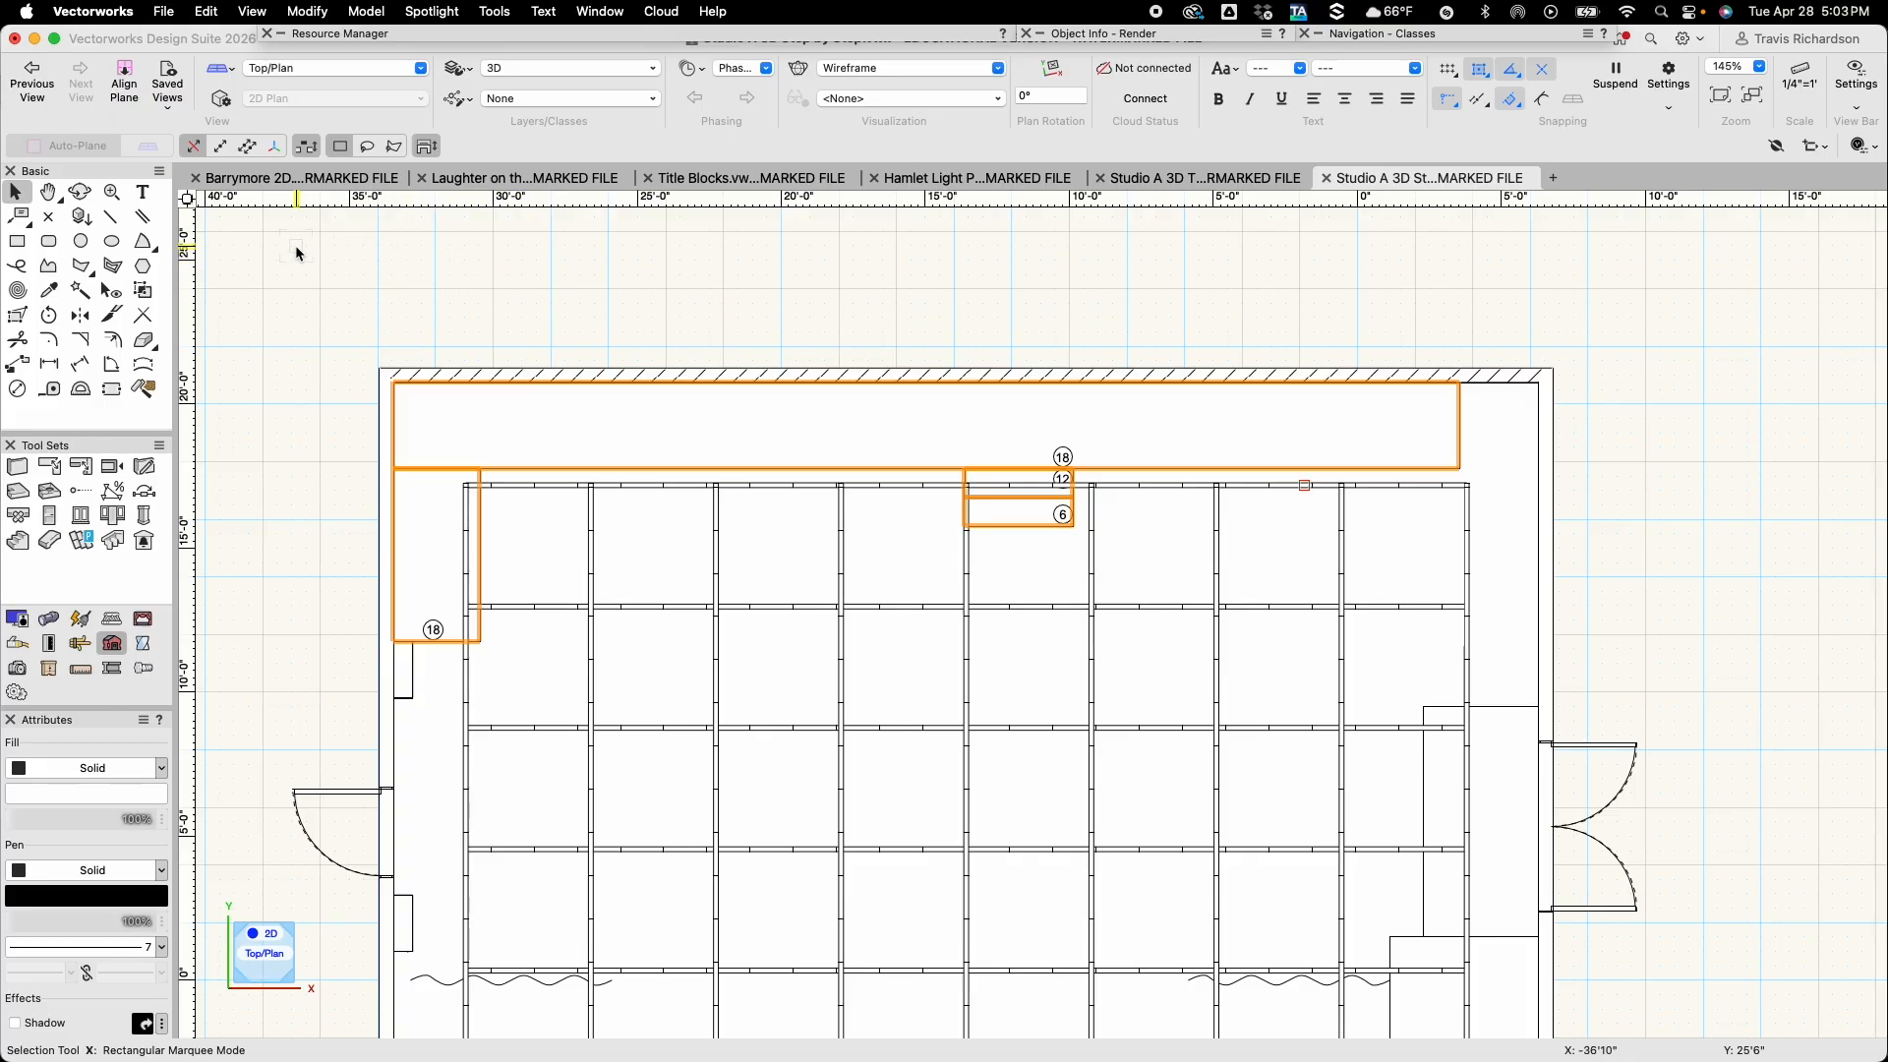
# Orbit the model to inspect the textured platforms and steps in 3D, and return to the Top/Plan view with nothing selected
pyautogui.click(85, 195)
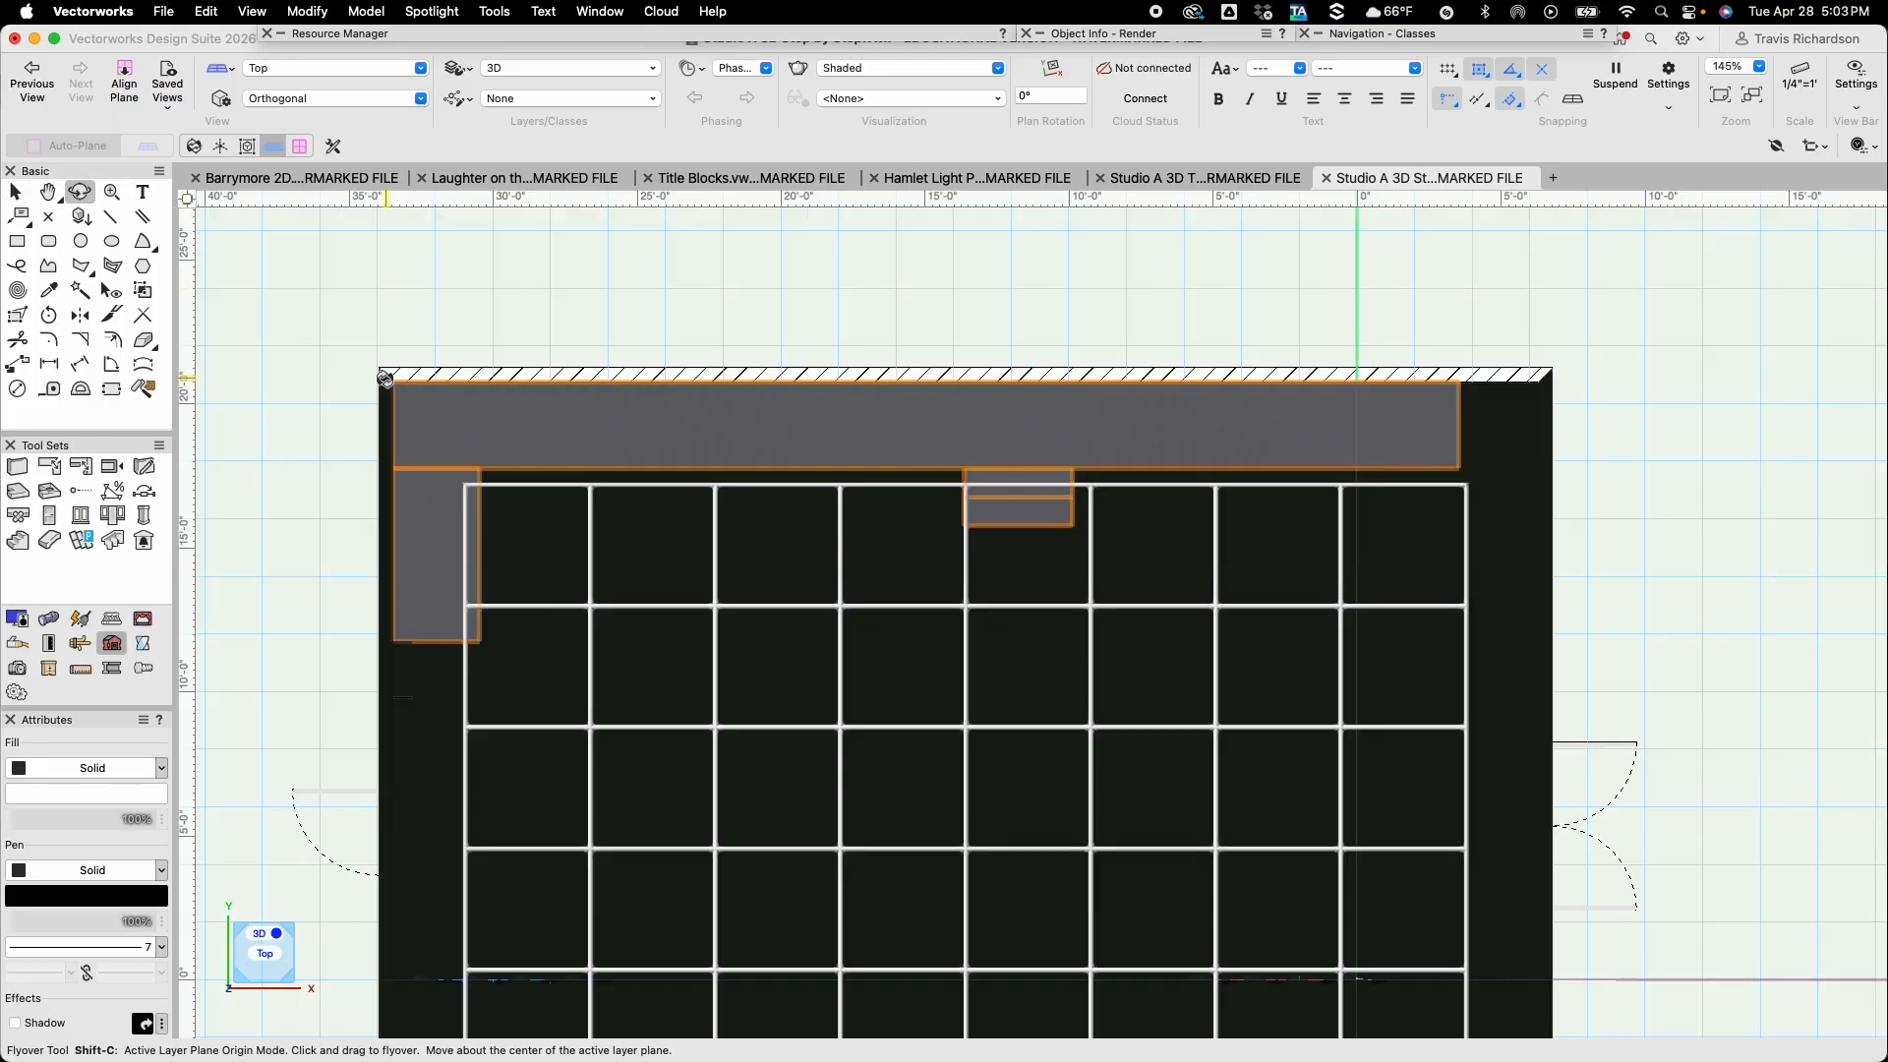
pyautogui.moveTo(388, 407)
pyautogui.mouseDown()
pyautogui.moveTo(417, 459)
pyautogui.moveTo(594, 404)
pyautogui.moveTo(665, 725)
pyautogui.moveTo(691, 604)
pyautogui.moveTo(771, 565)
pyautogui.moveTo(812, 632)
pyautogui.mouseUp()
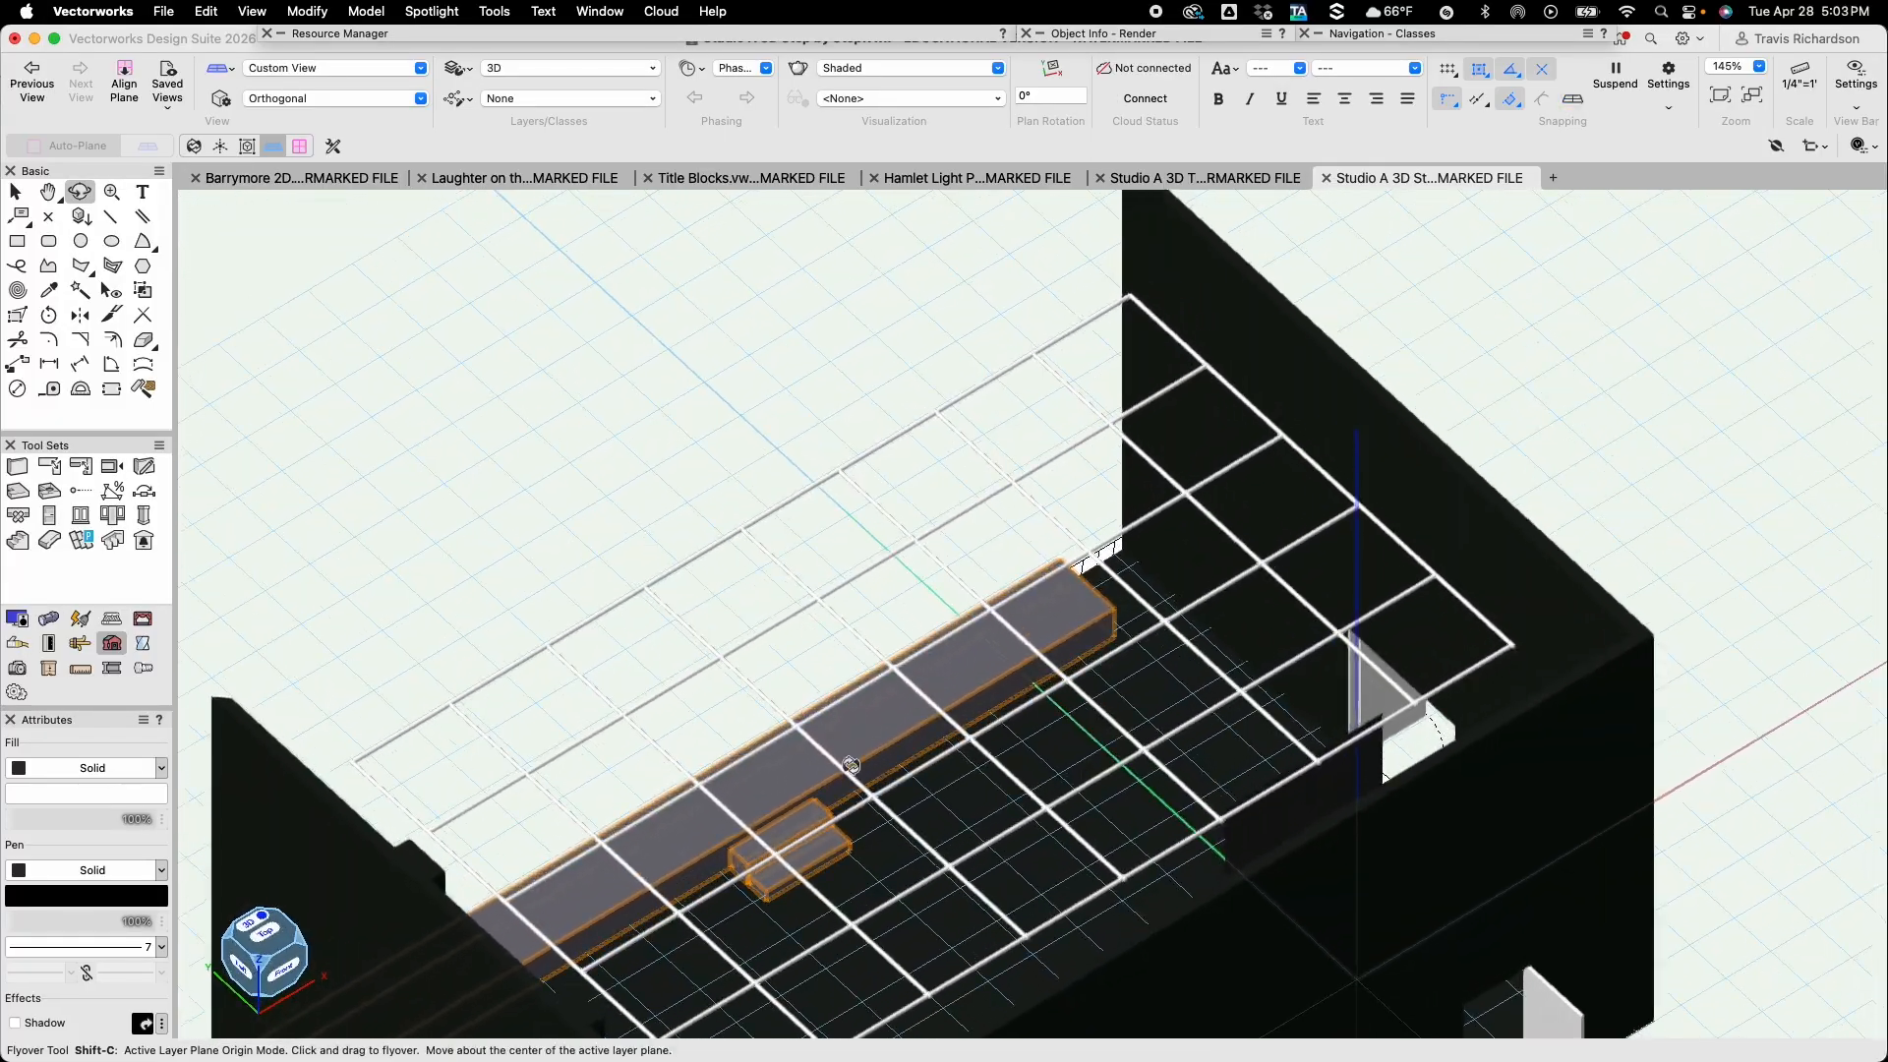
pyautogui.press('h')
pyautogui.moveTo(829, 838); pyautogui.dragTo(914, 605, button='middle')
pyautogui.moveTo(963, 576); pyautogui.dragTo(960, 501)
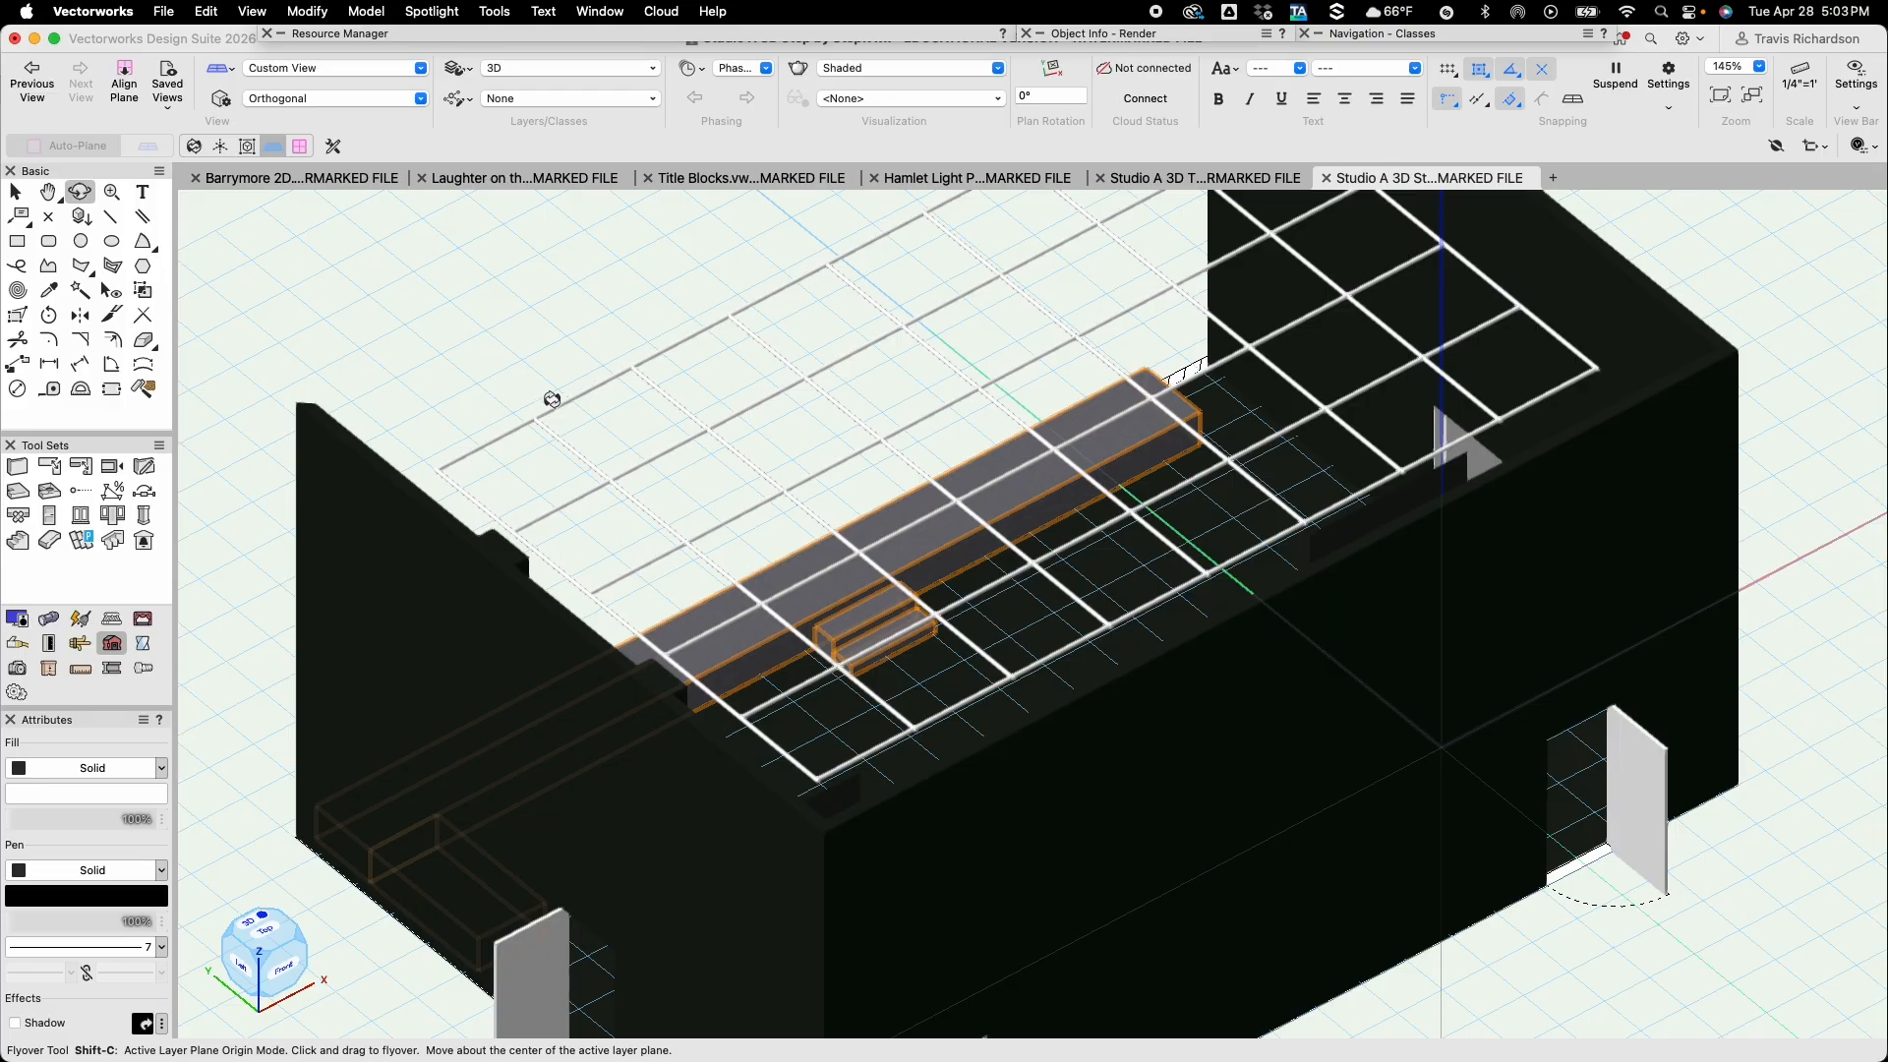
pyautogui.click(228, 72)
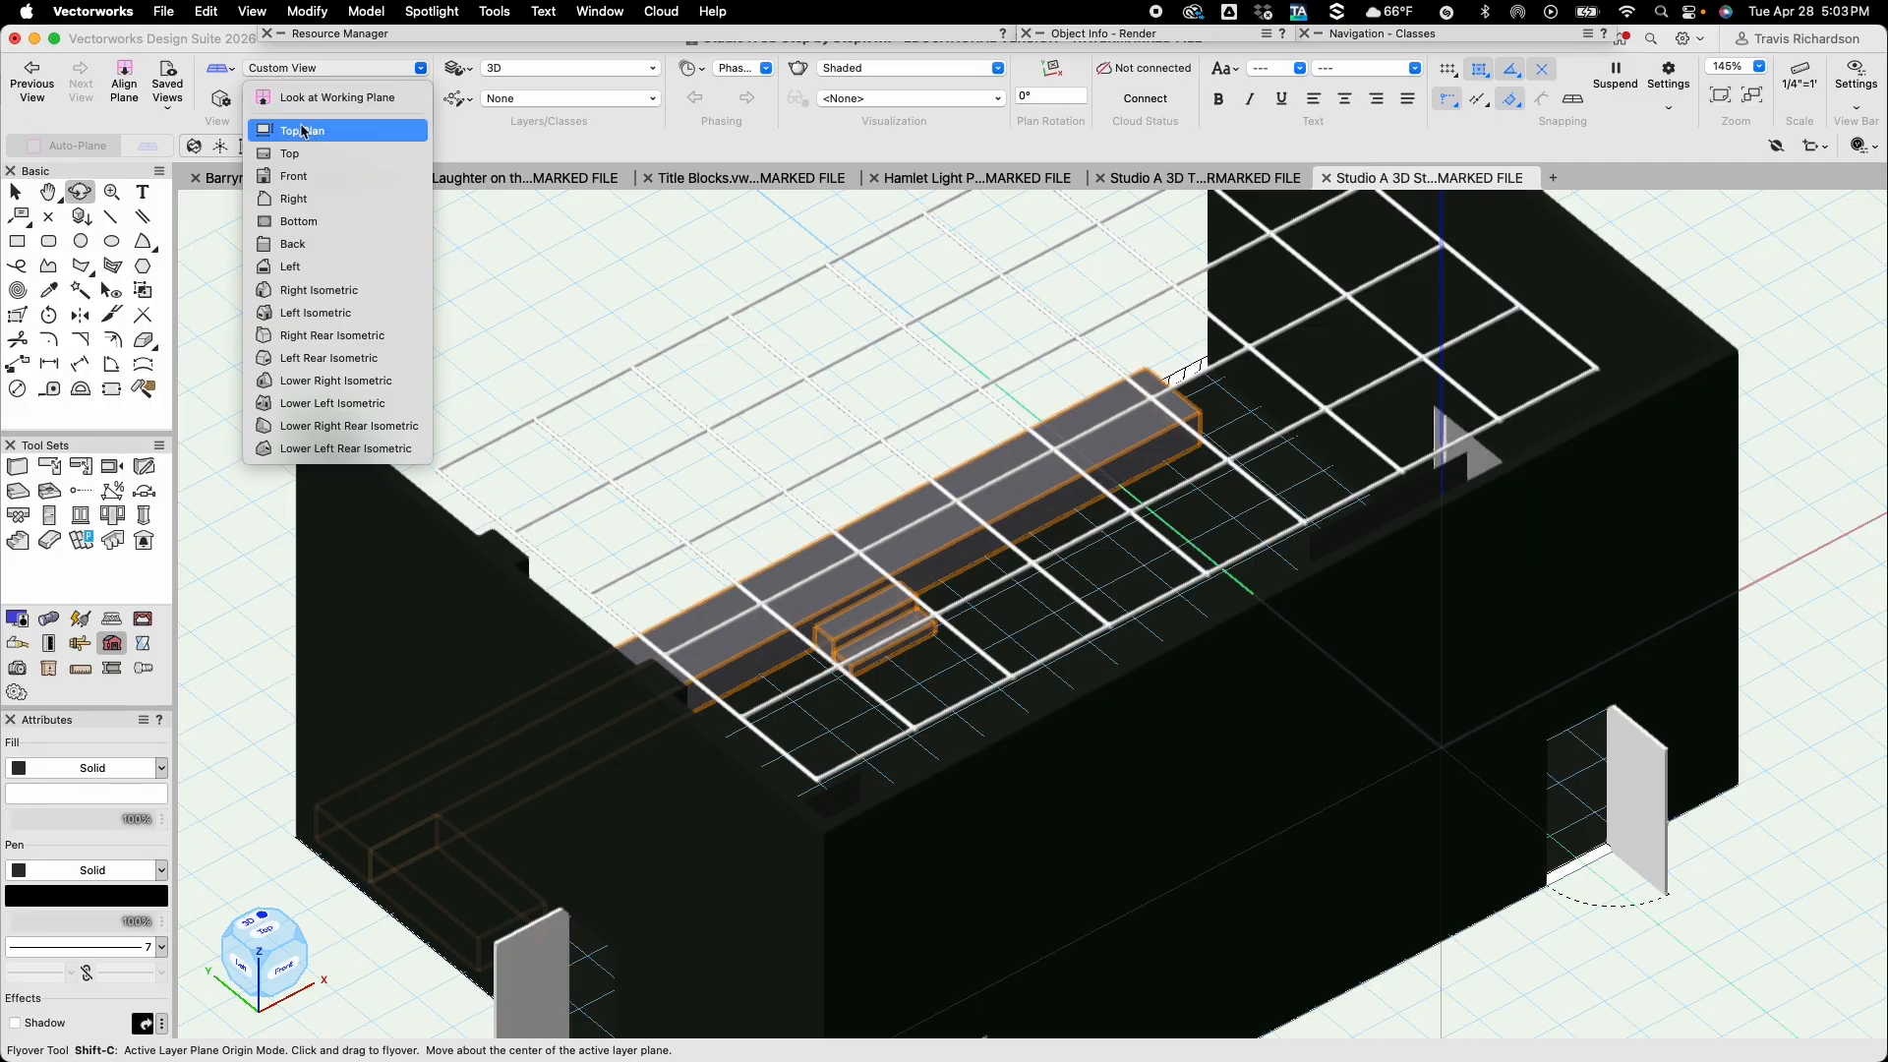
pyautogui.click(308, 135)
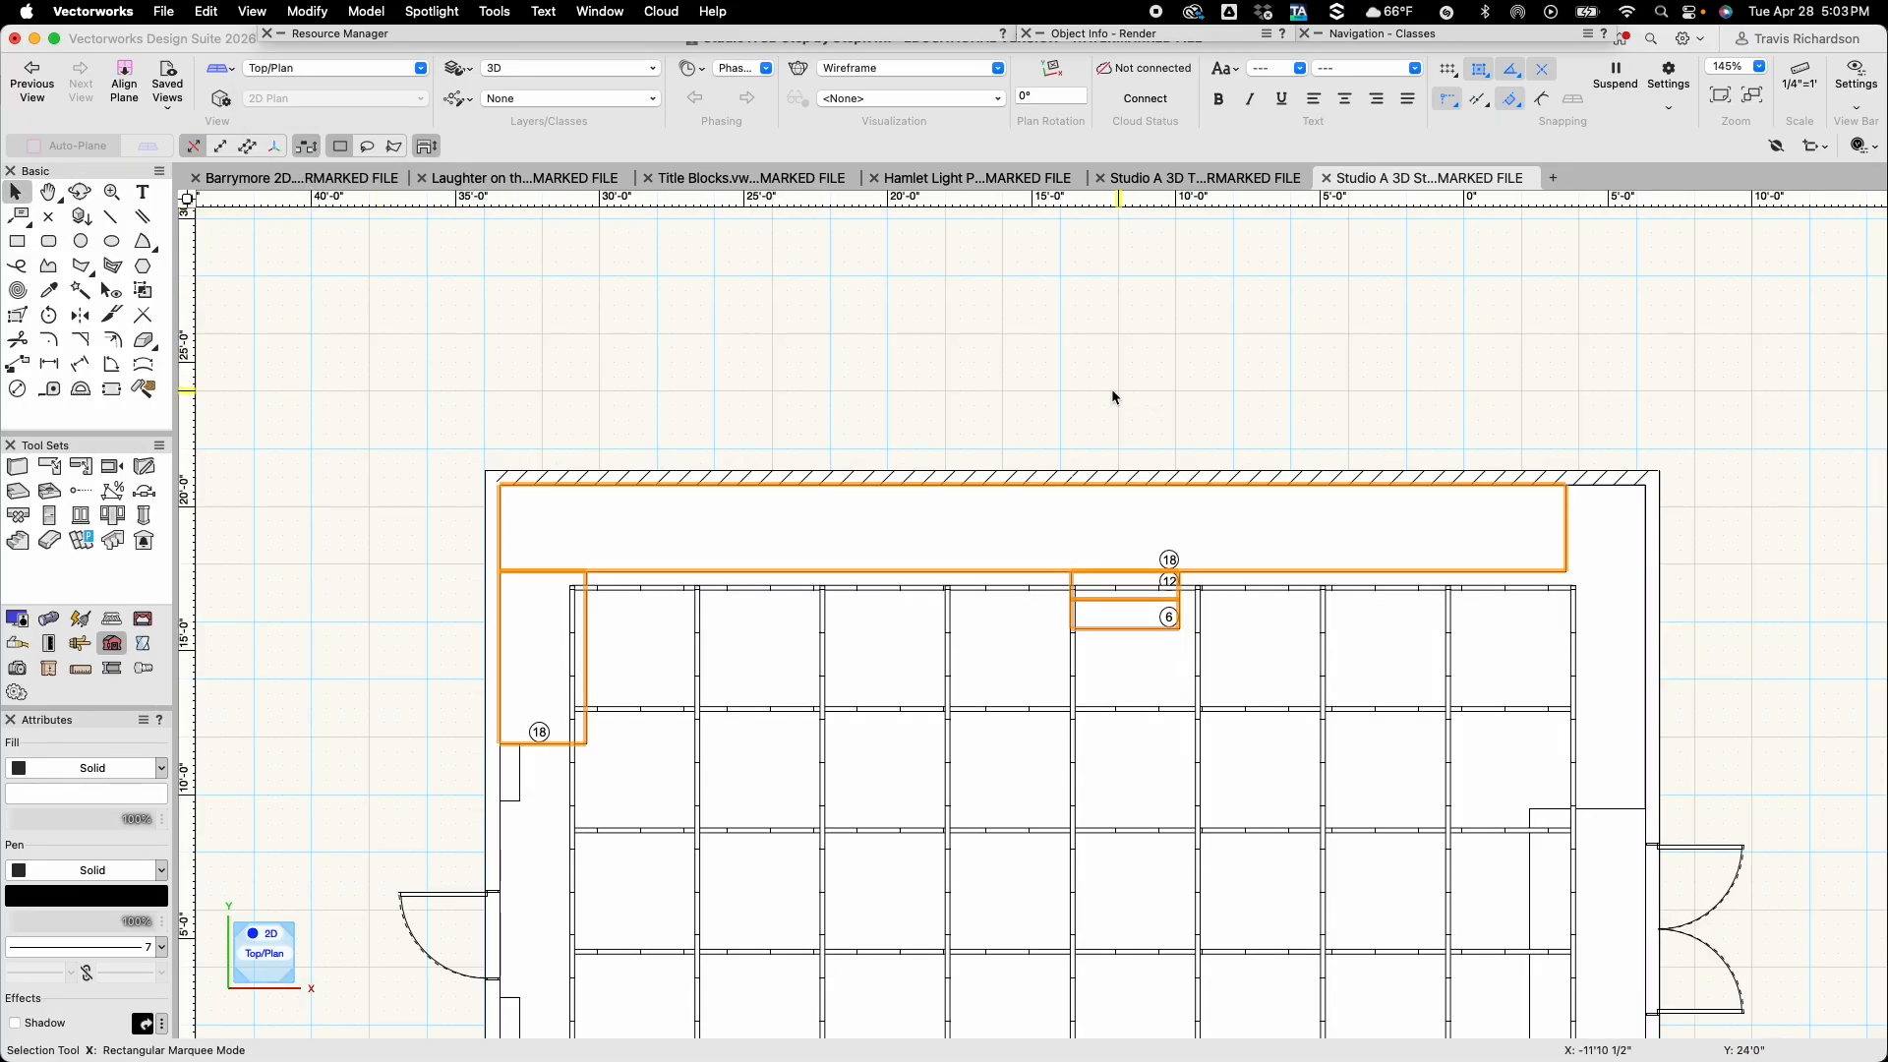
pyautogui.moveTo(1112, 404); pyautogui.dragTo(830, 345, button='middle')
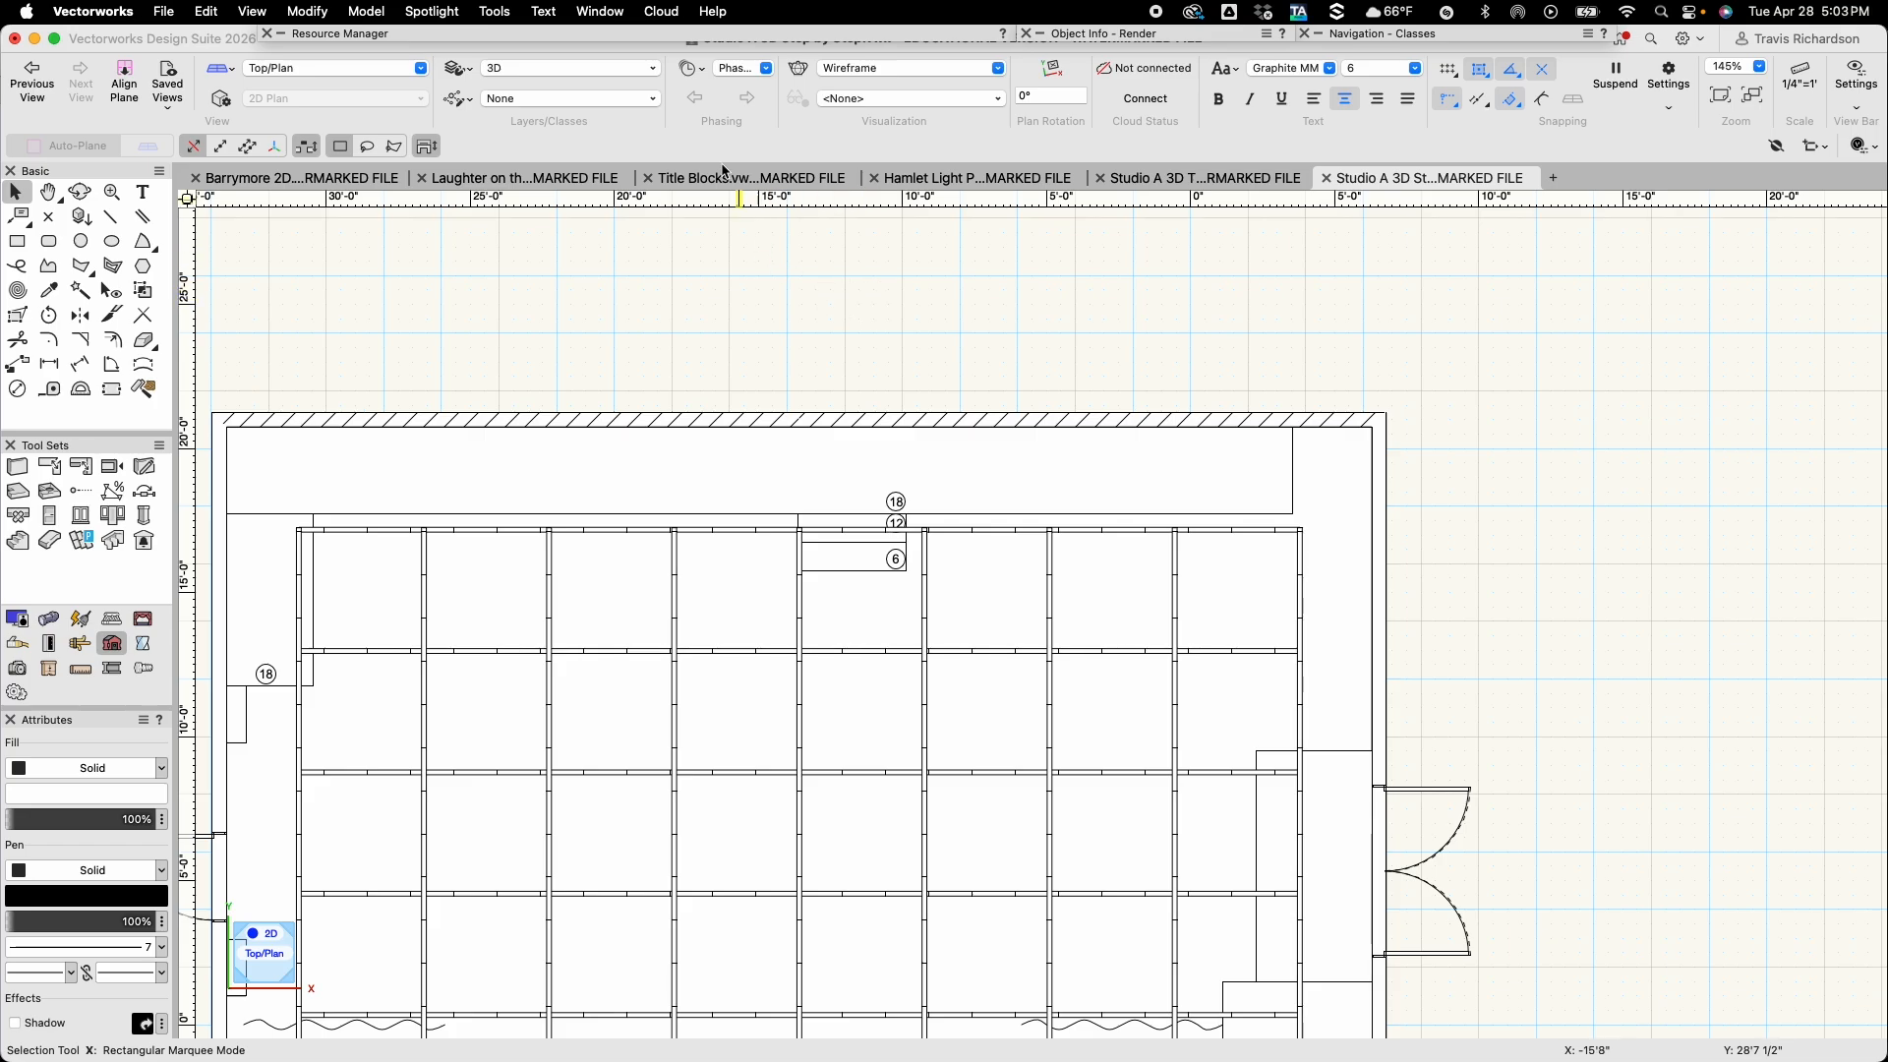
# Search the resource libraries for Event Chair and activate the Event Chair 2 symbol for insertion
pyautogui.click(641, 36)
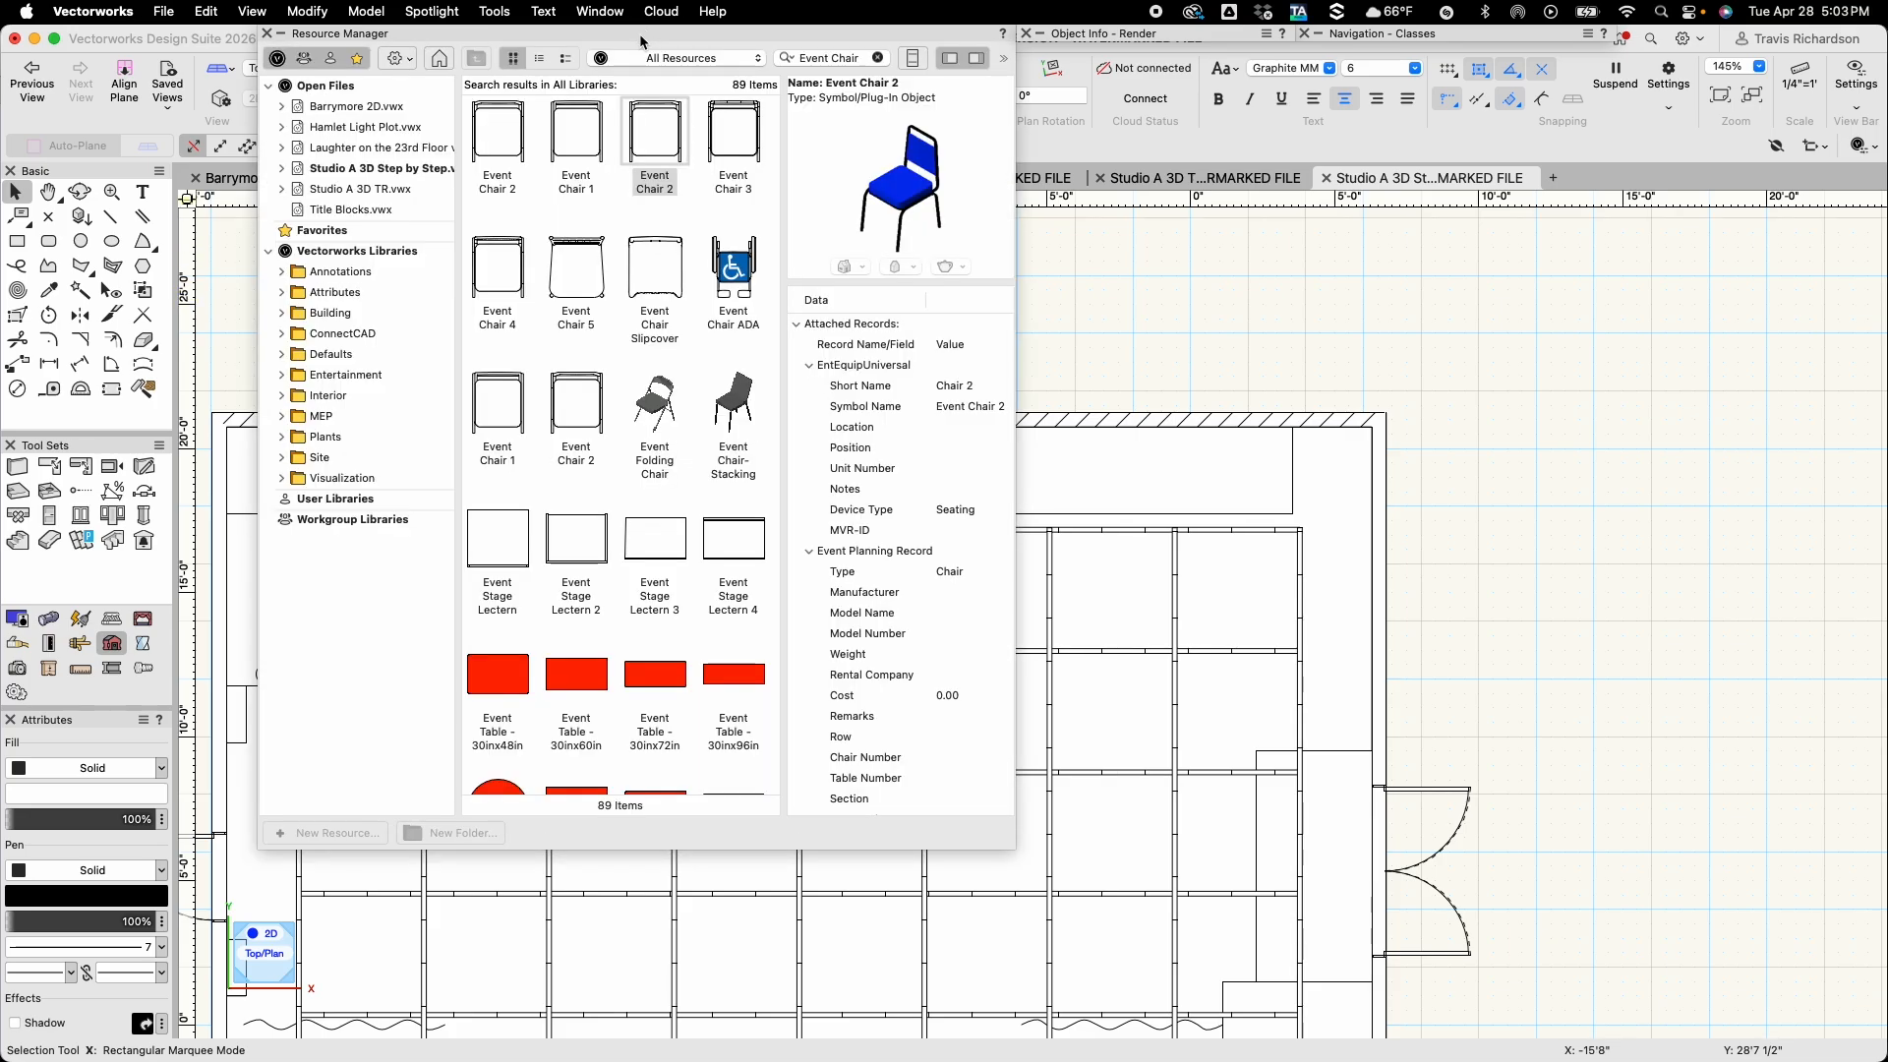
pyautogui.click(830, 63)
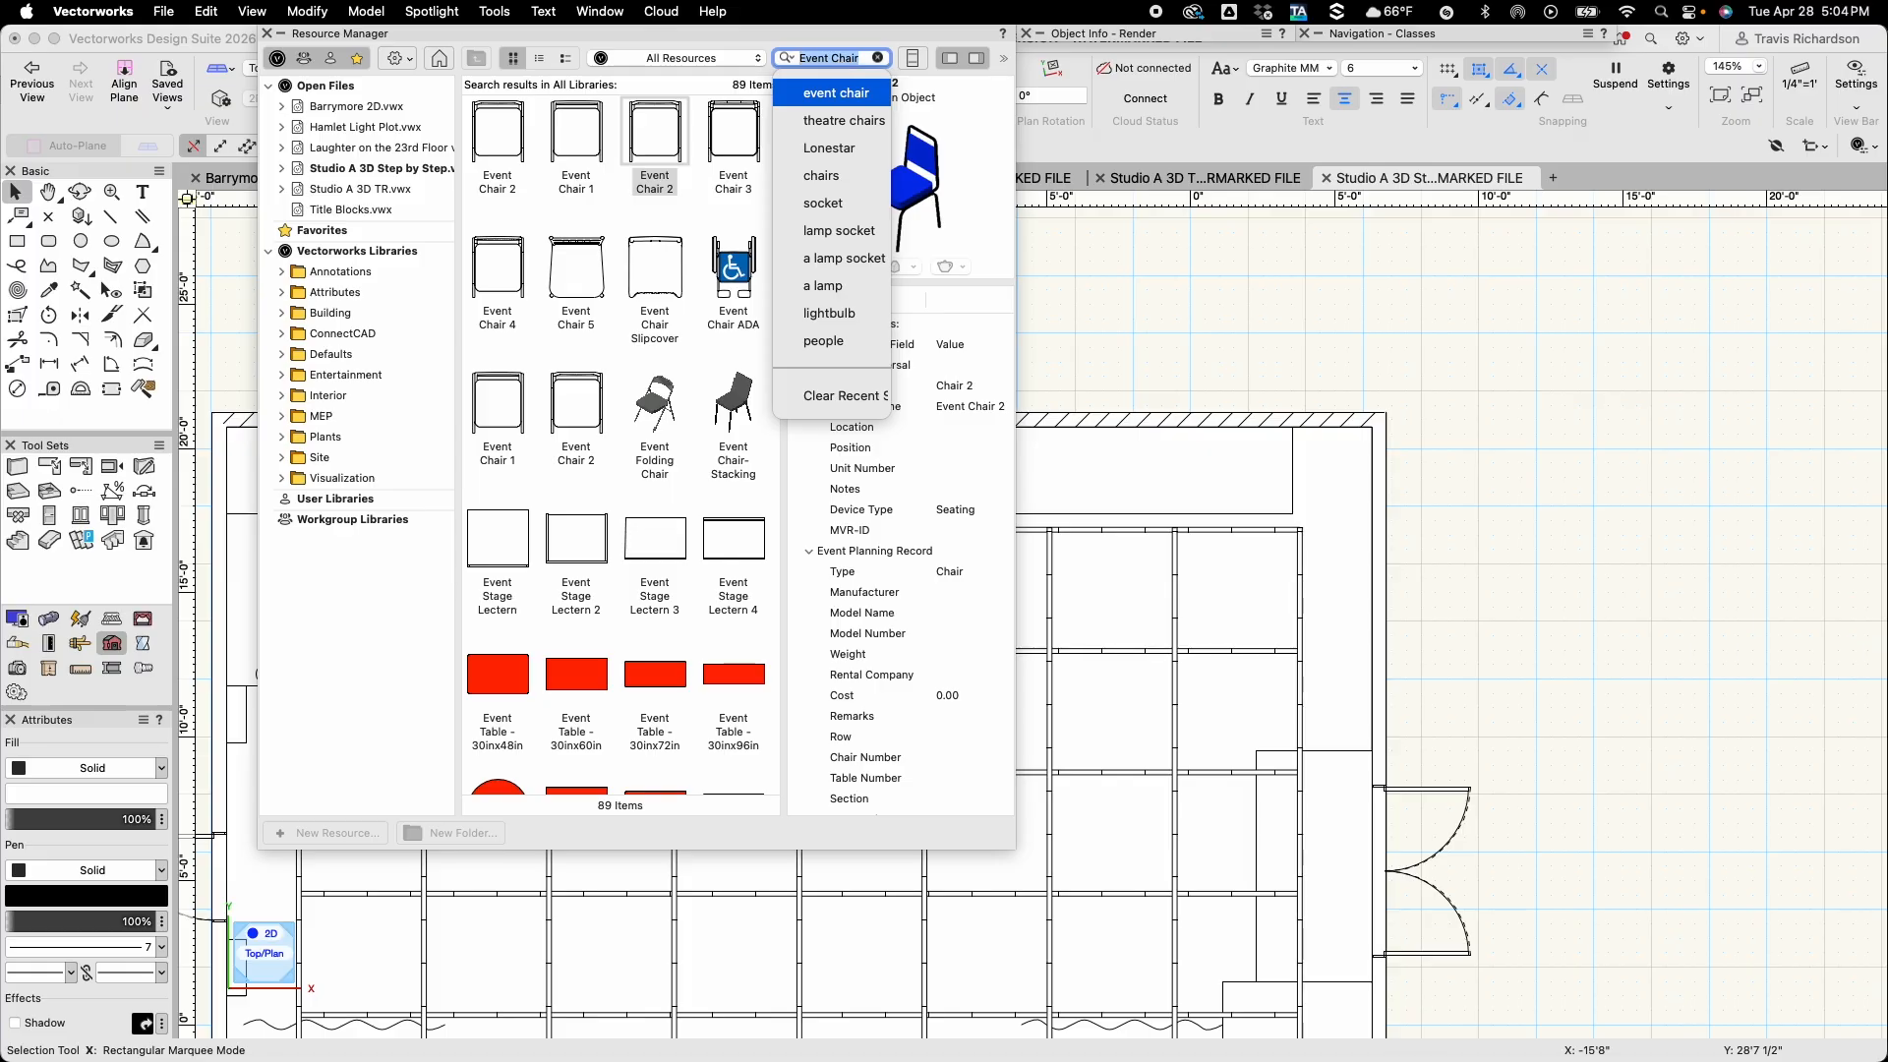
pyautogui.write('Event C')
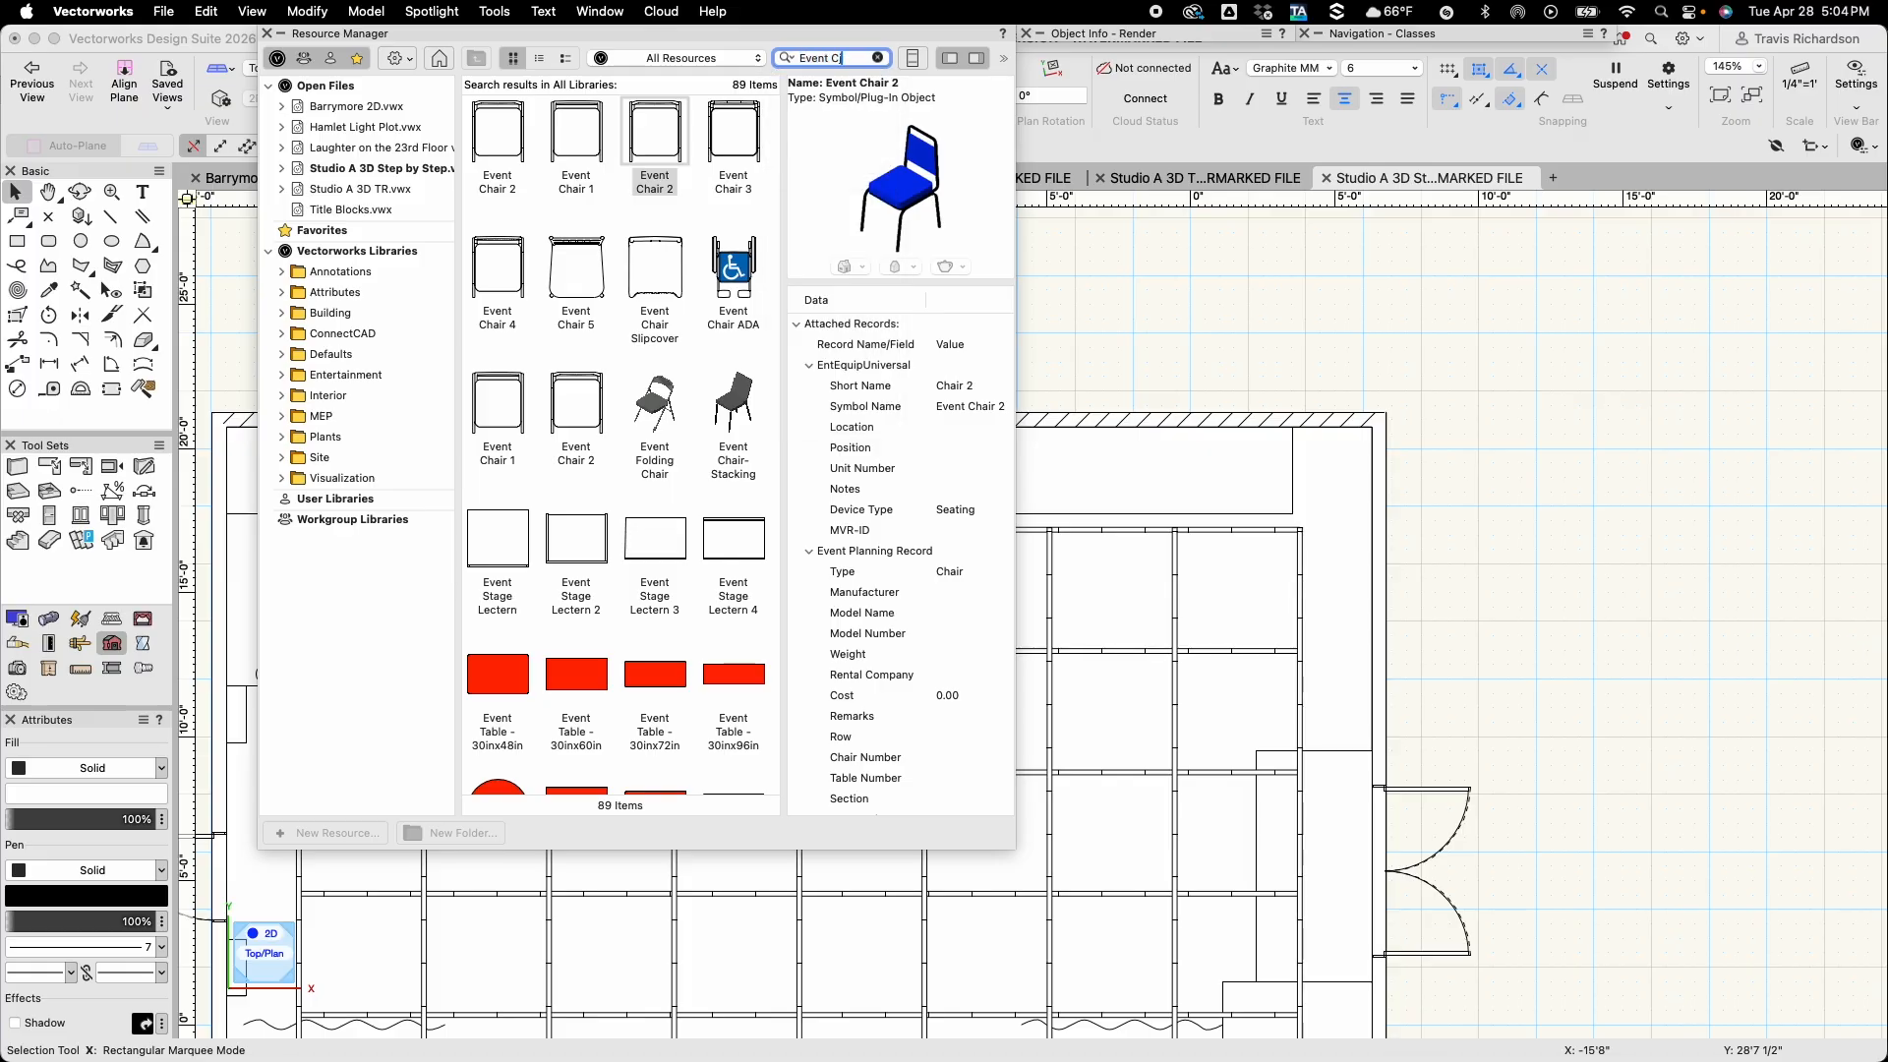
pyautogui.write('hair')
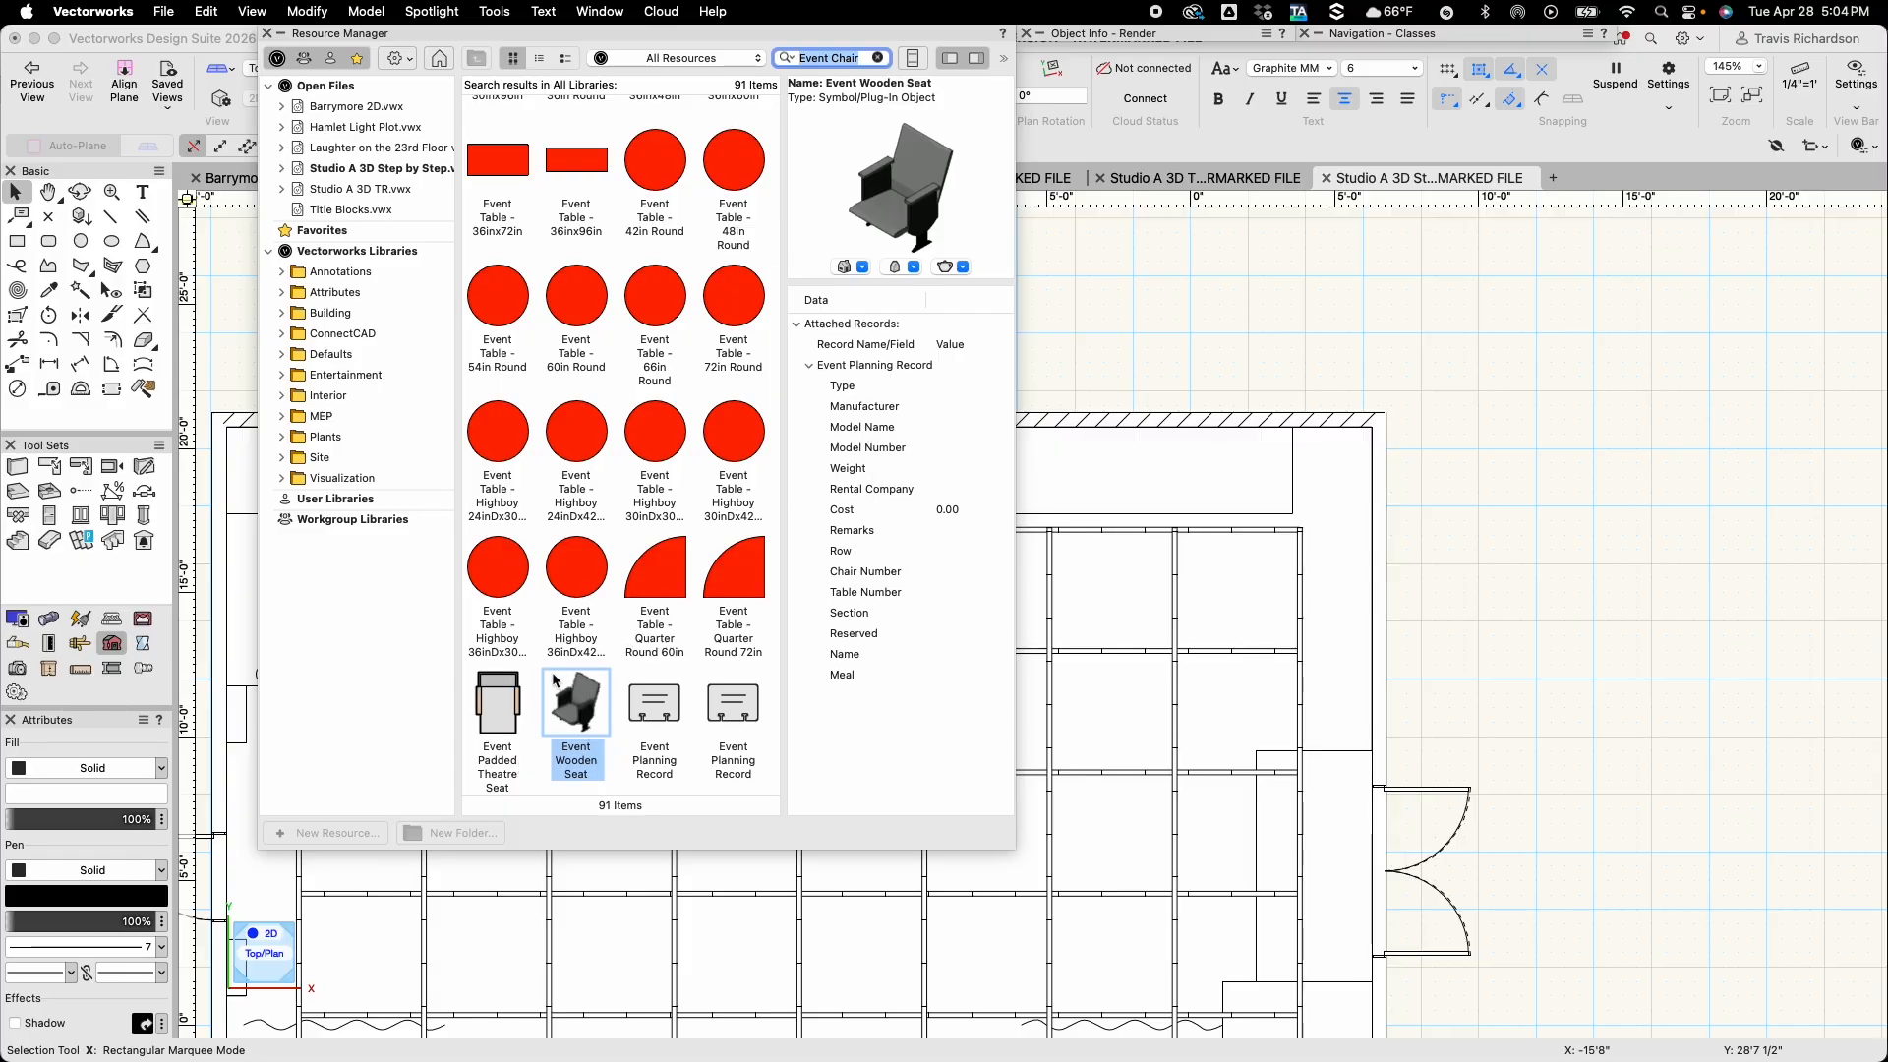
pyautogui.scroll(10, 633, 310)
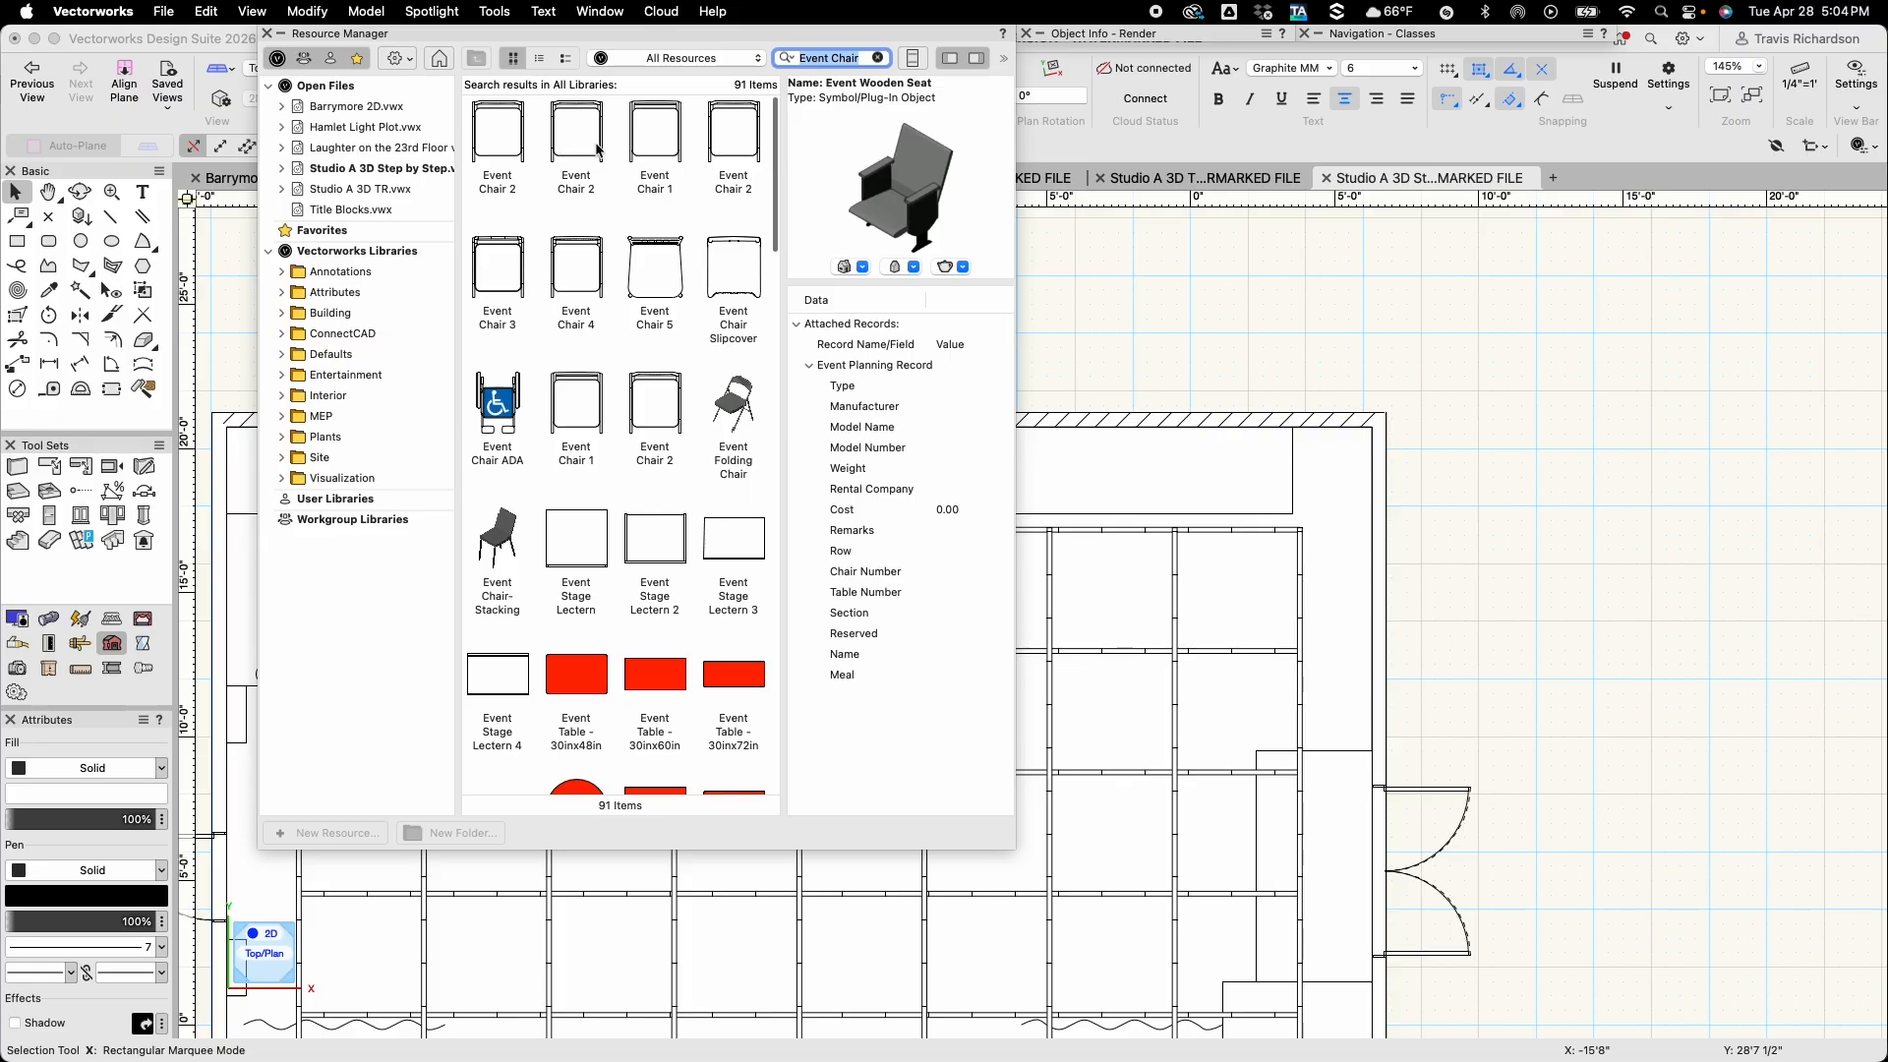
pyautogui.doubleClick(590, 145)
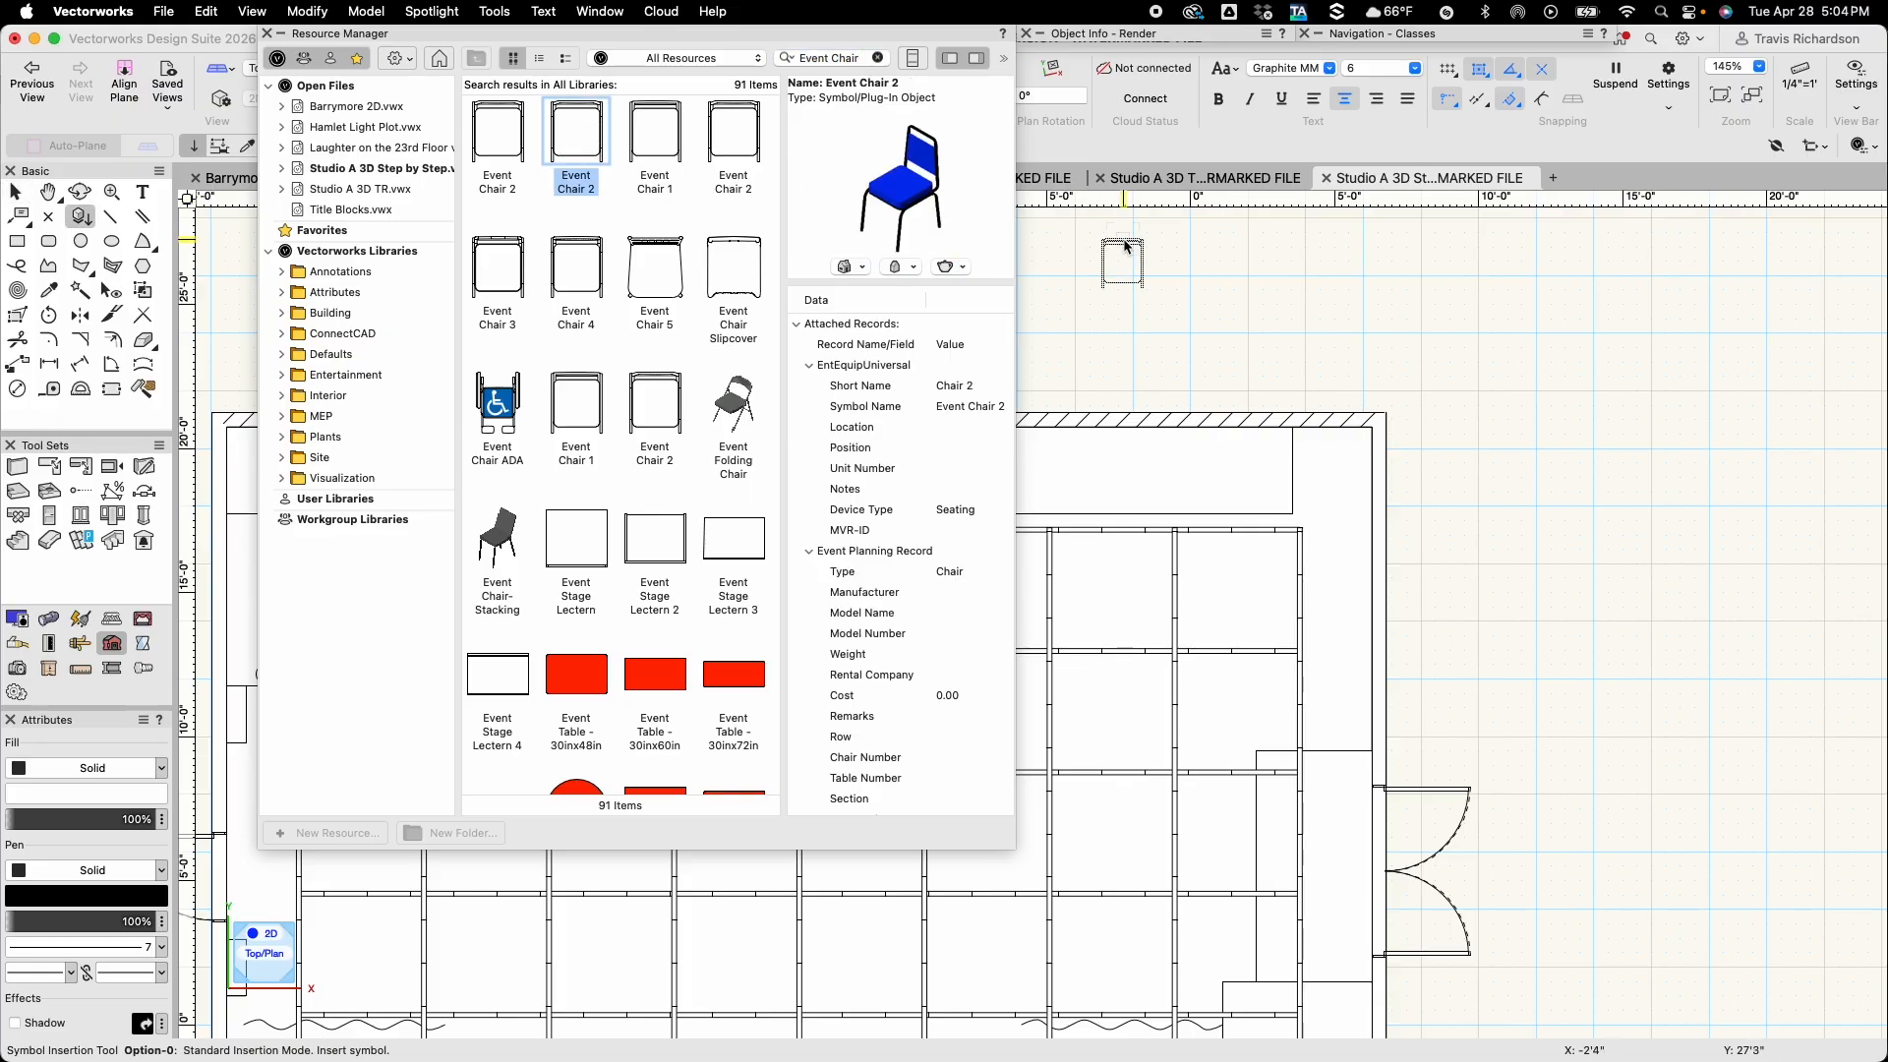
# Place one unrotated Event Chair 2 on the long platform's lower edge, just right of the stair steps
pyautogui.scroll(1, 950, 531)
pyautogui.scroll(6, 950, 531)
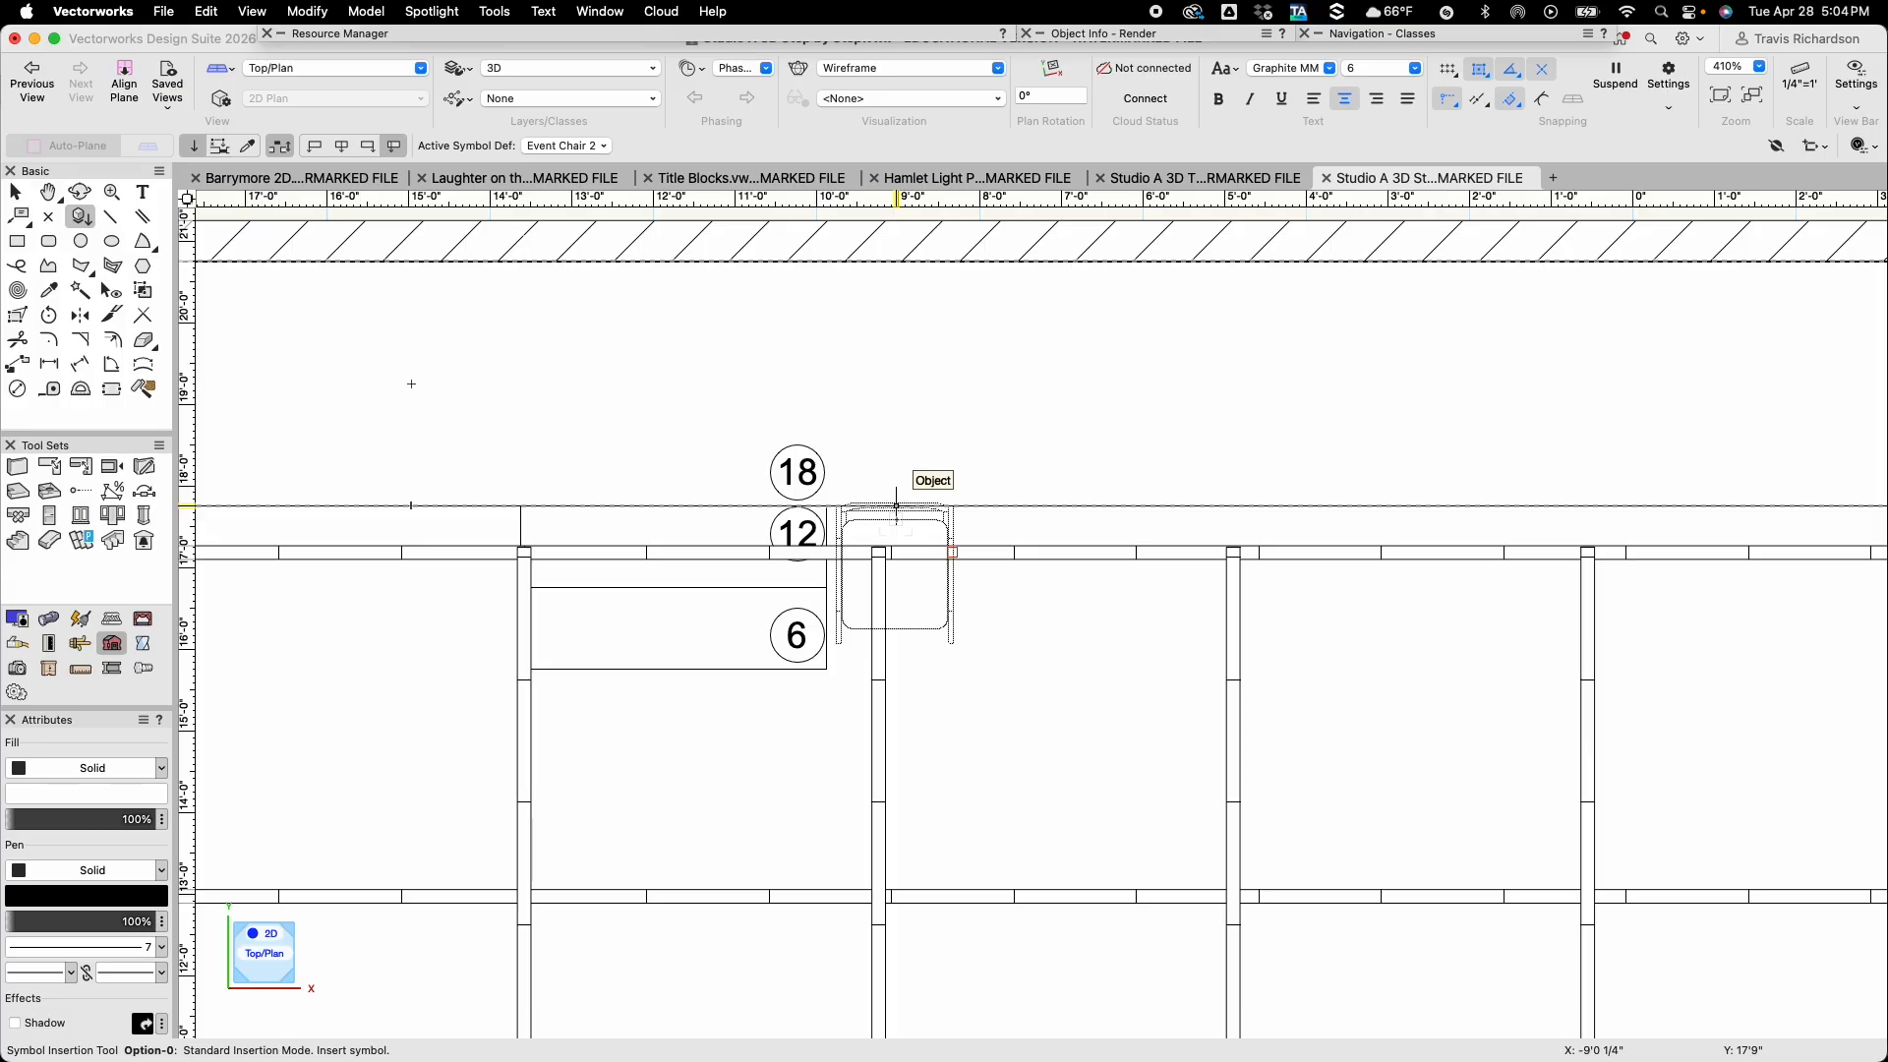
pyautogui.click(897, 507)
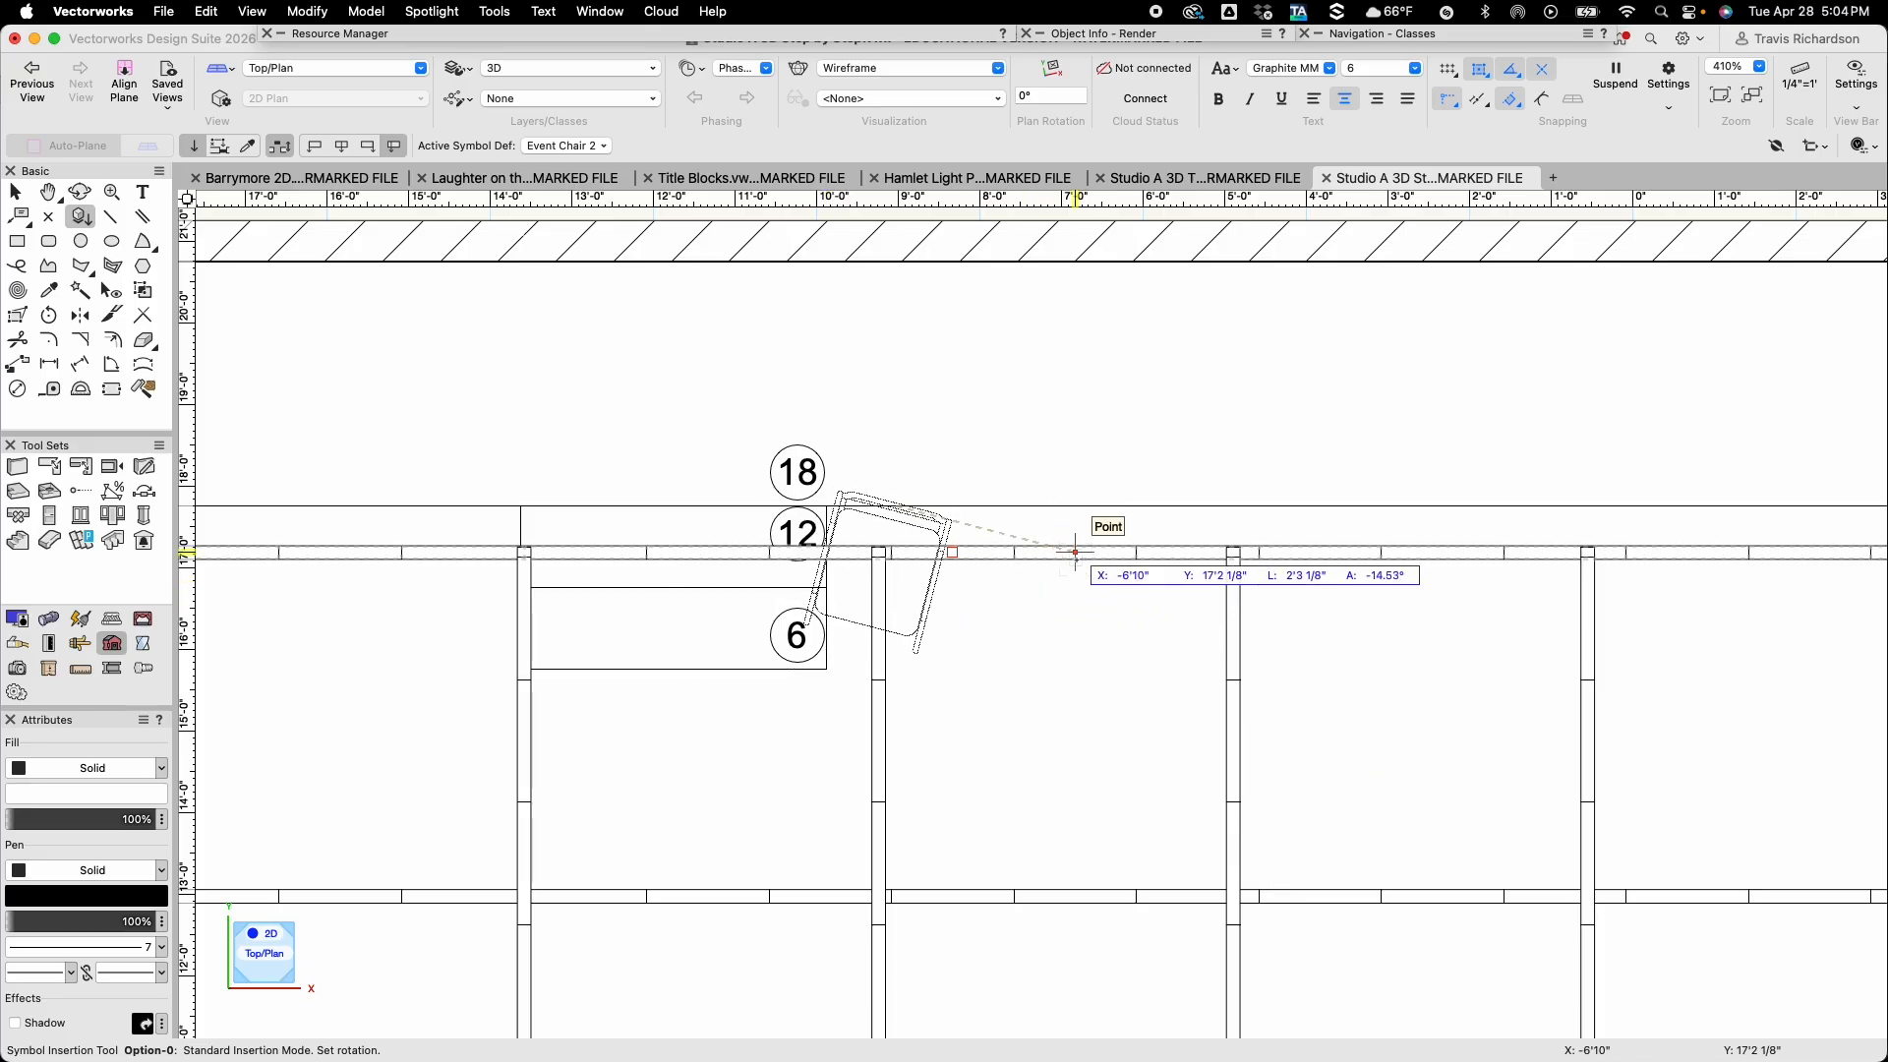
pyautogui.click(1126, 506)
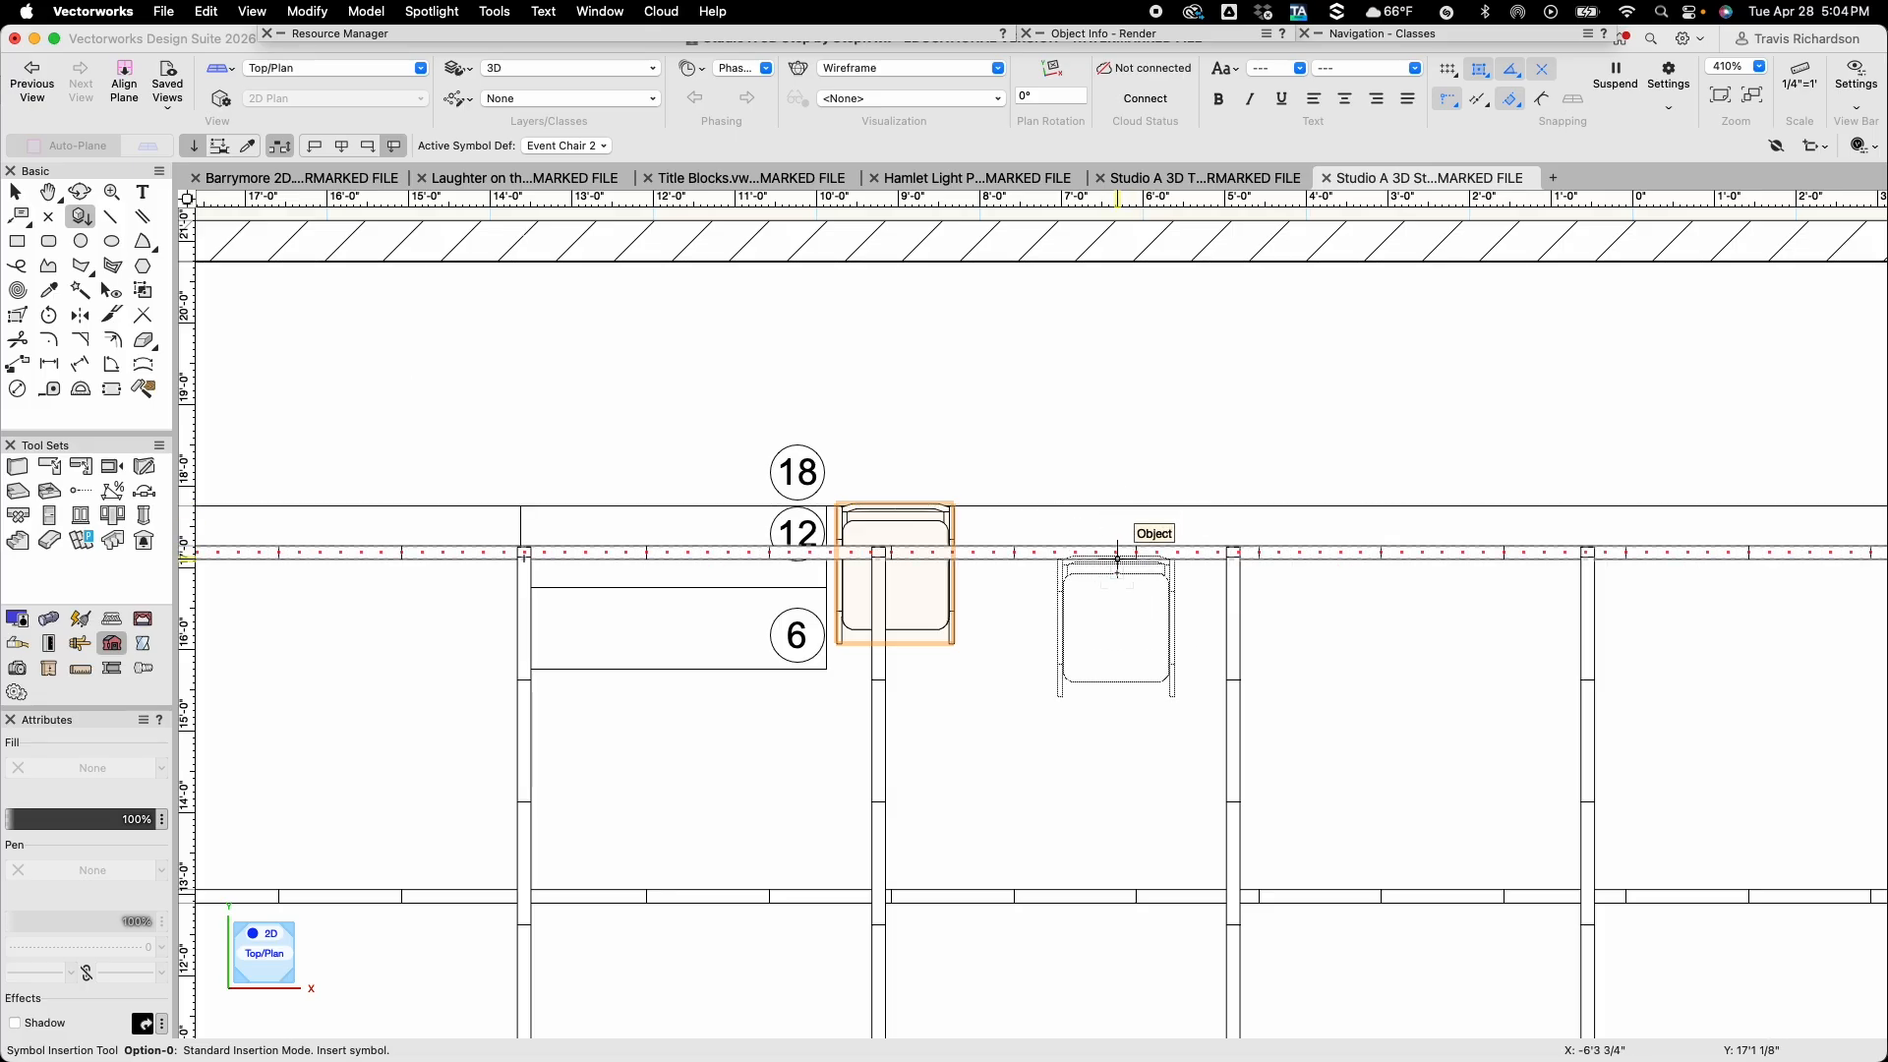
pyautogui.press('x')
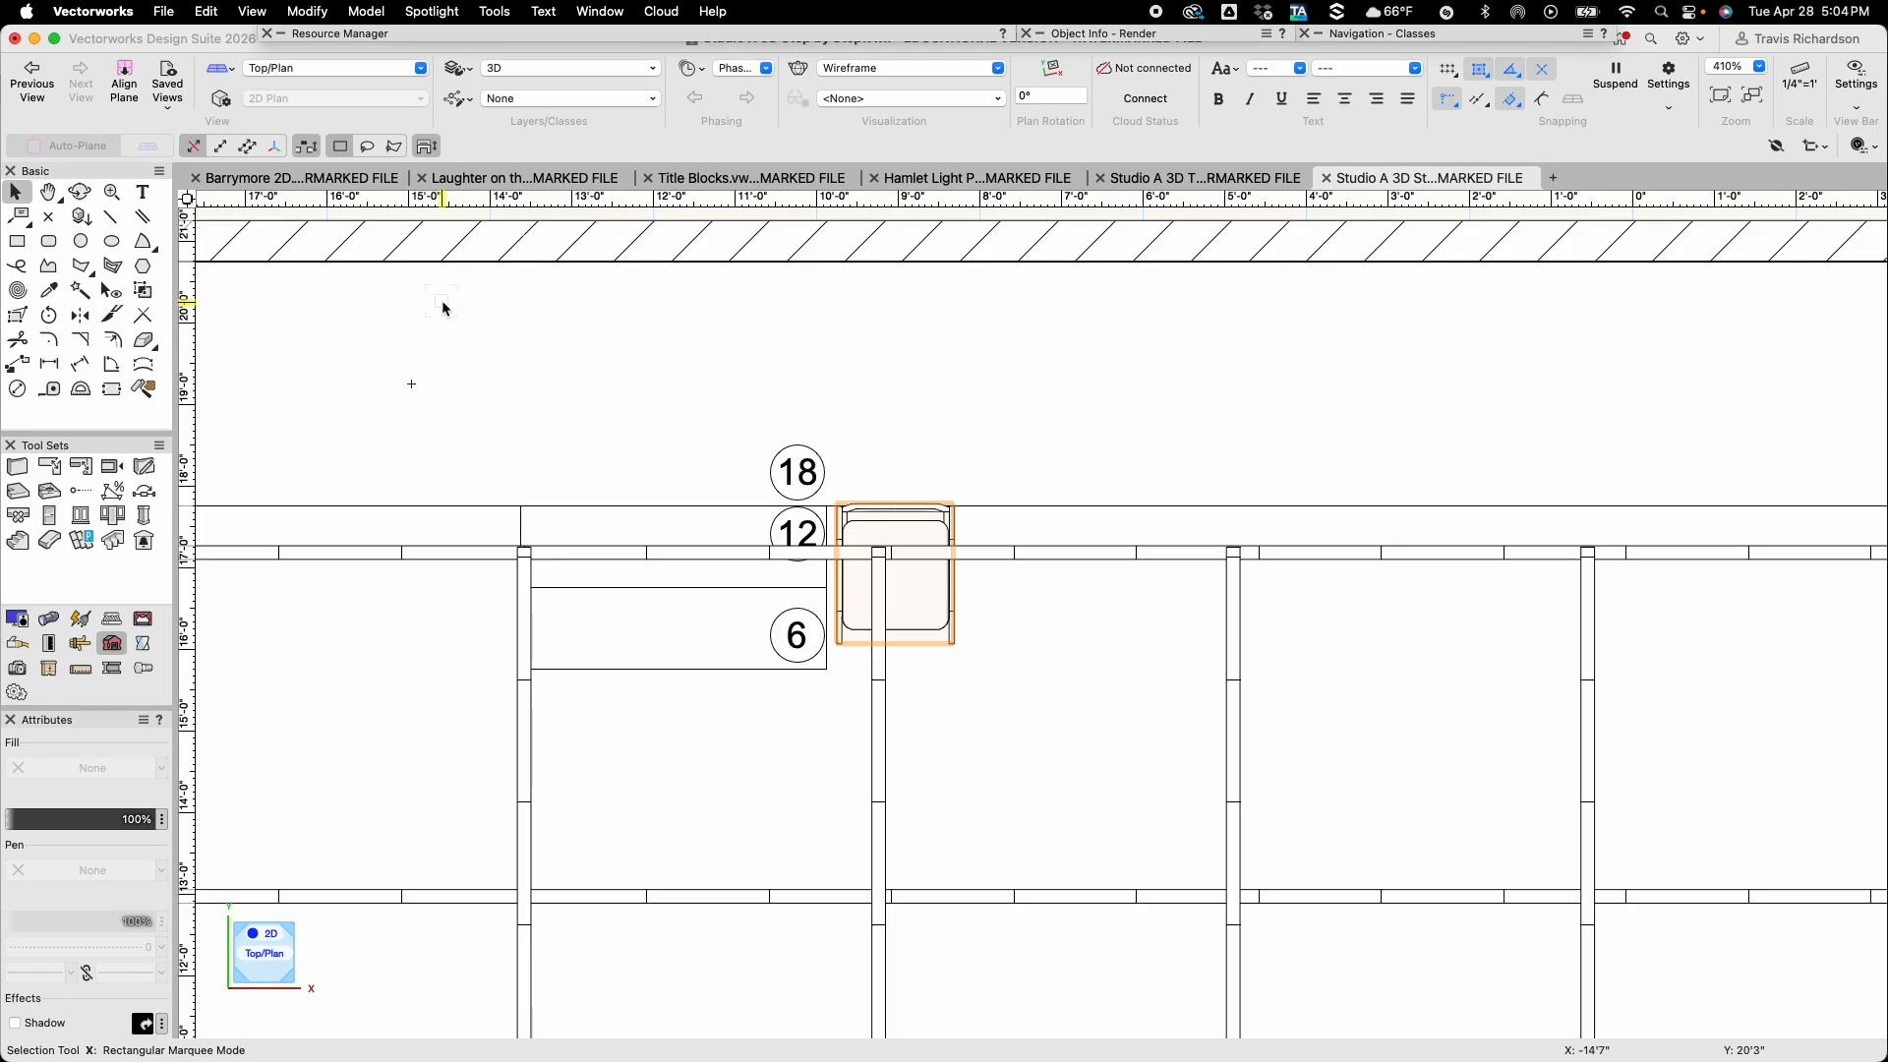
# Duplicate the chair in a linear array of 8 duplicates, offset 1'6" in X and 0 in Y, retaining the original
pyautogui.click(201, 12)
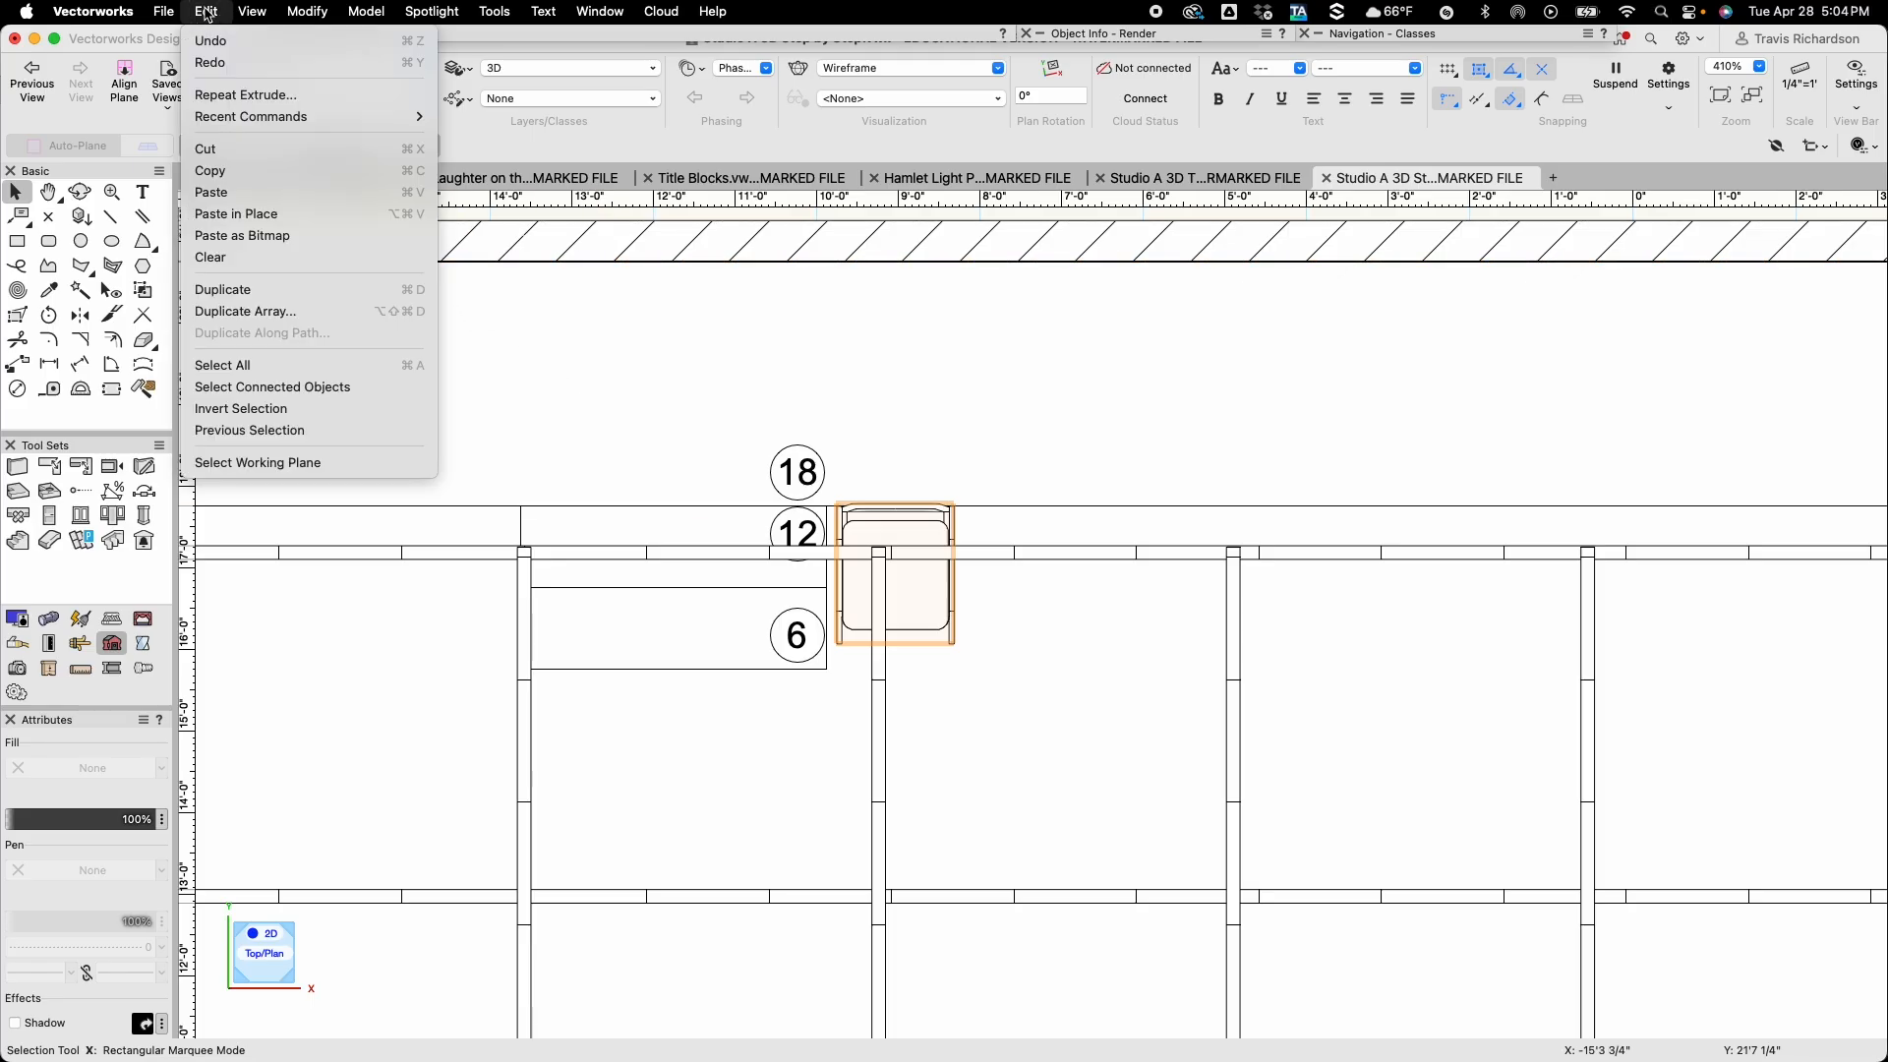
pyautogui.click(260, 311)
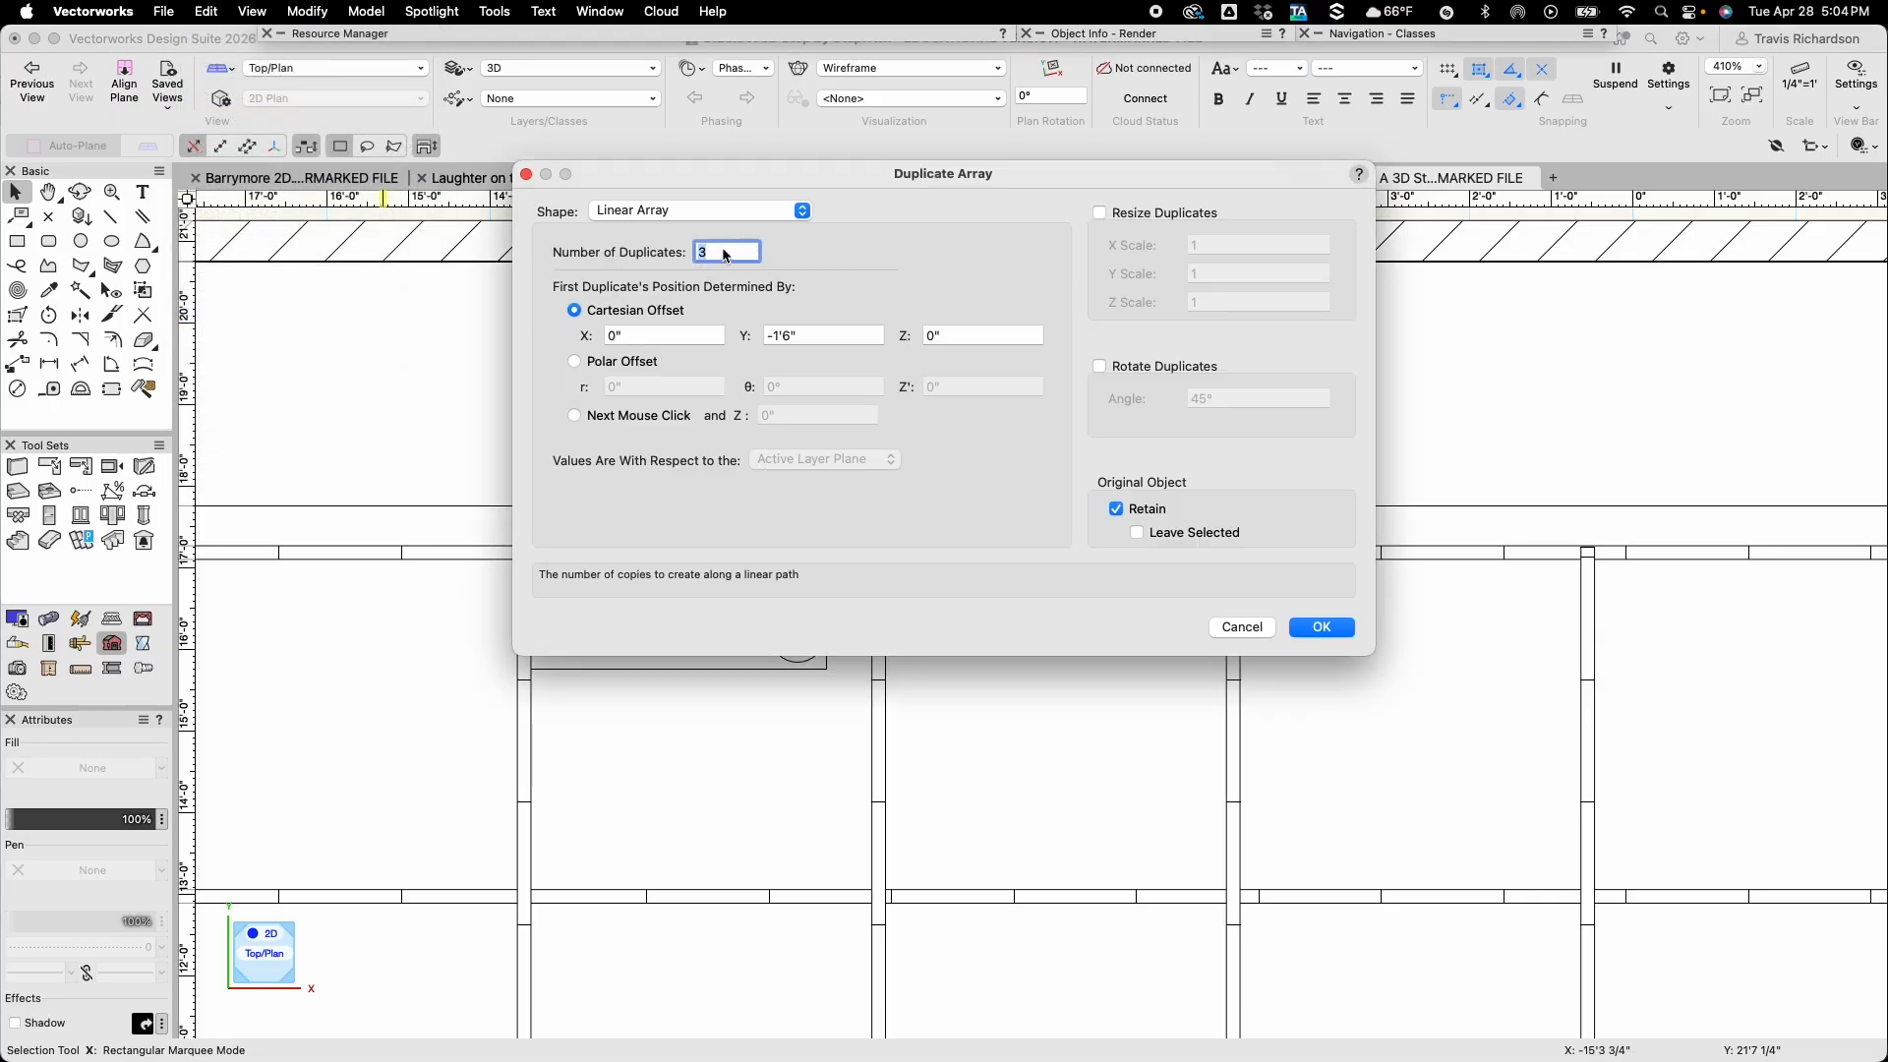
pyautogui.click(646, 336)
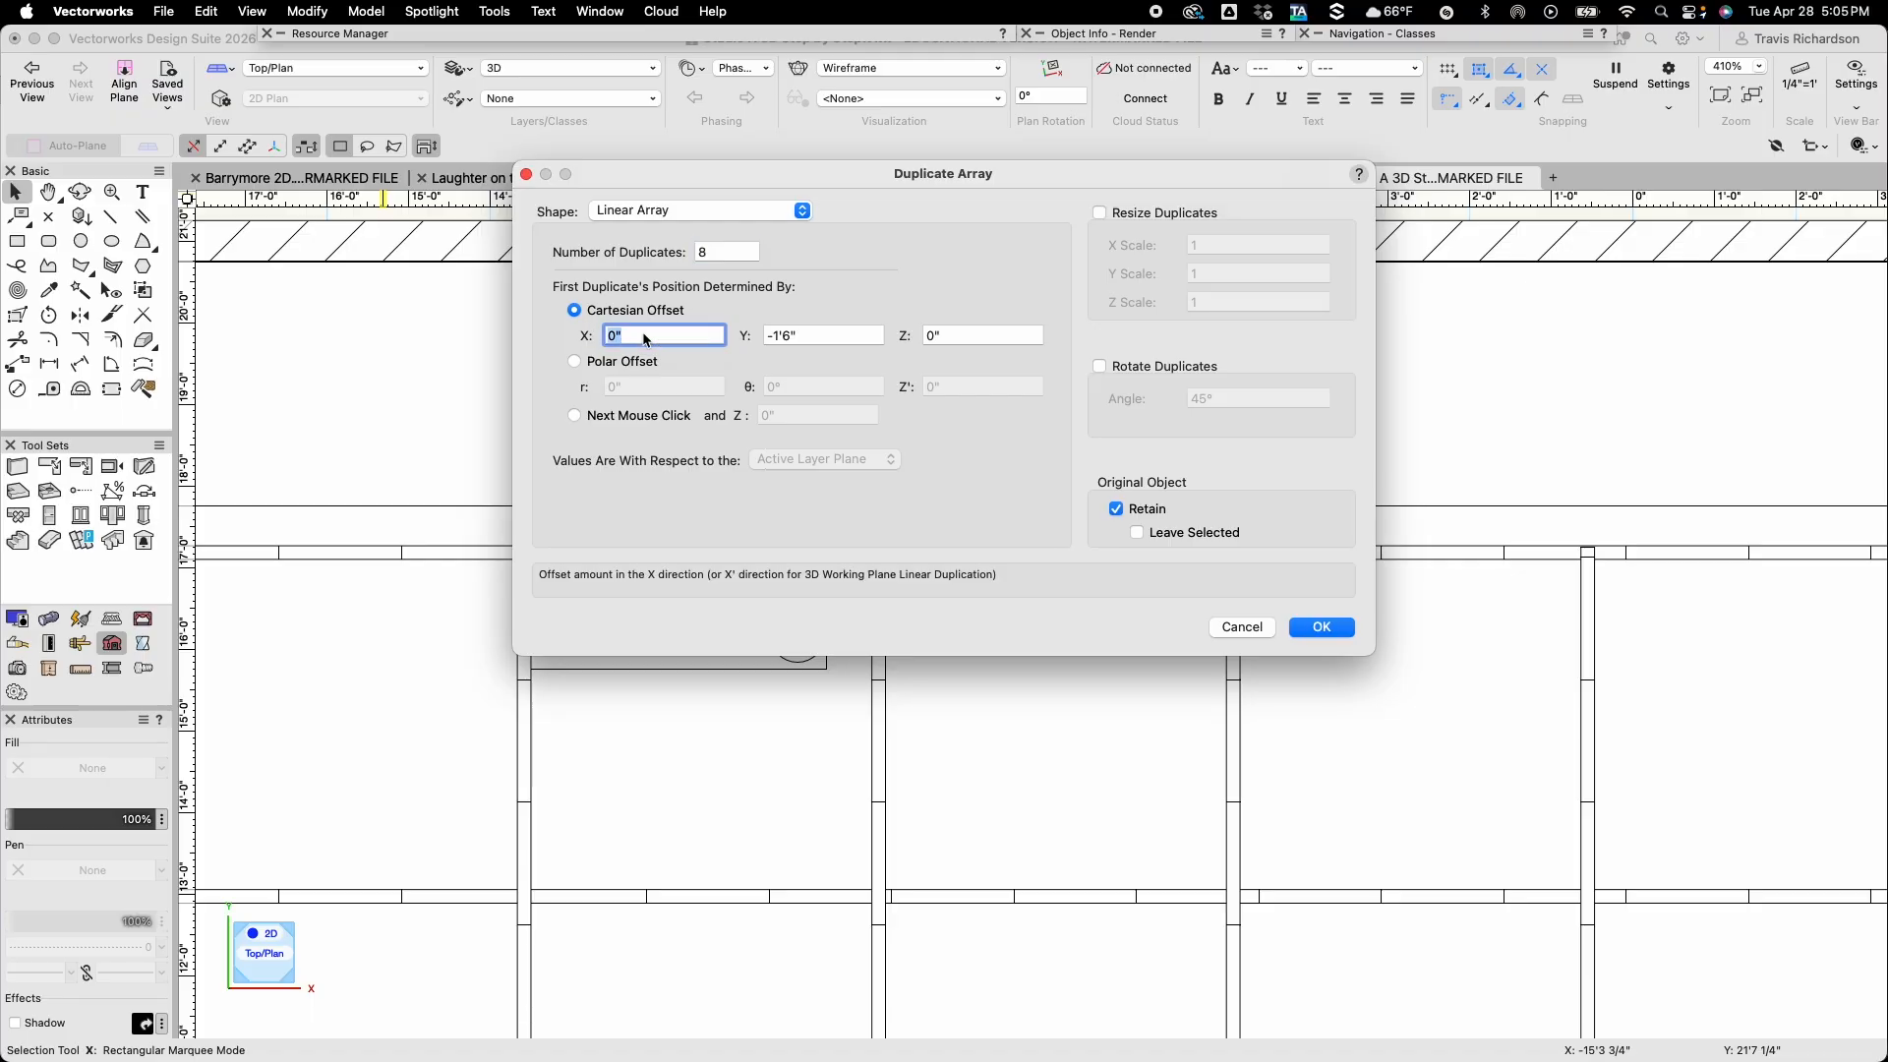
pyautogui.write("1'6")
pyautogui.press('Tab')
pyautogui.write('0')
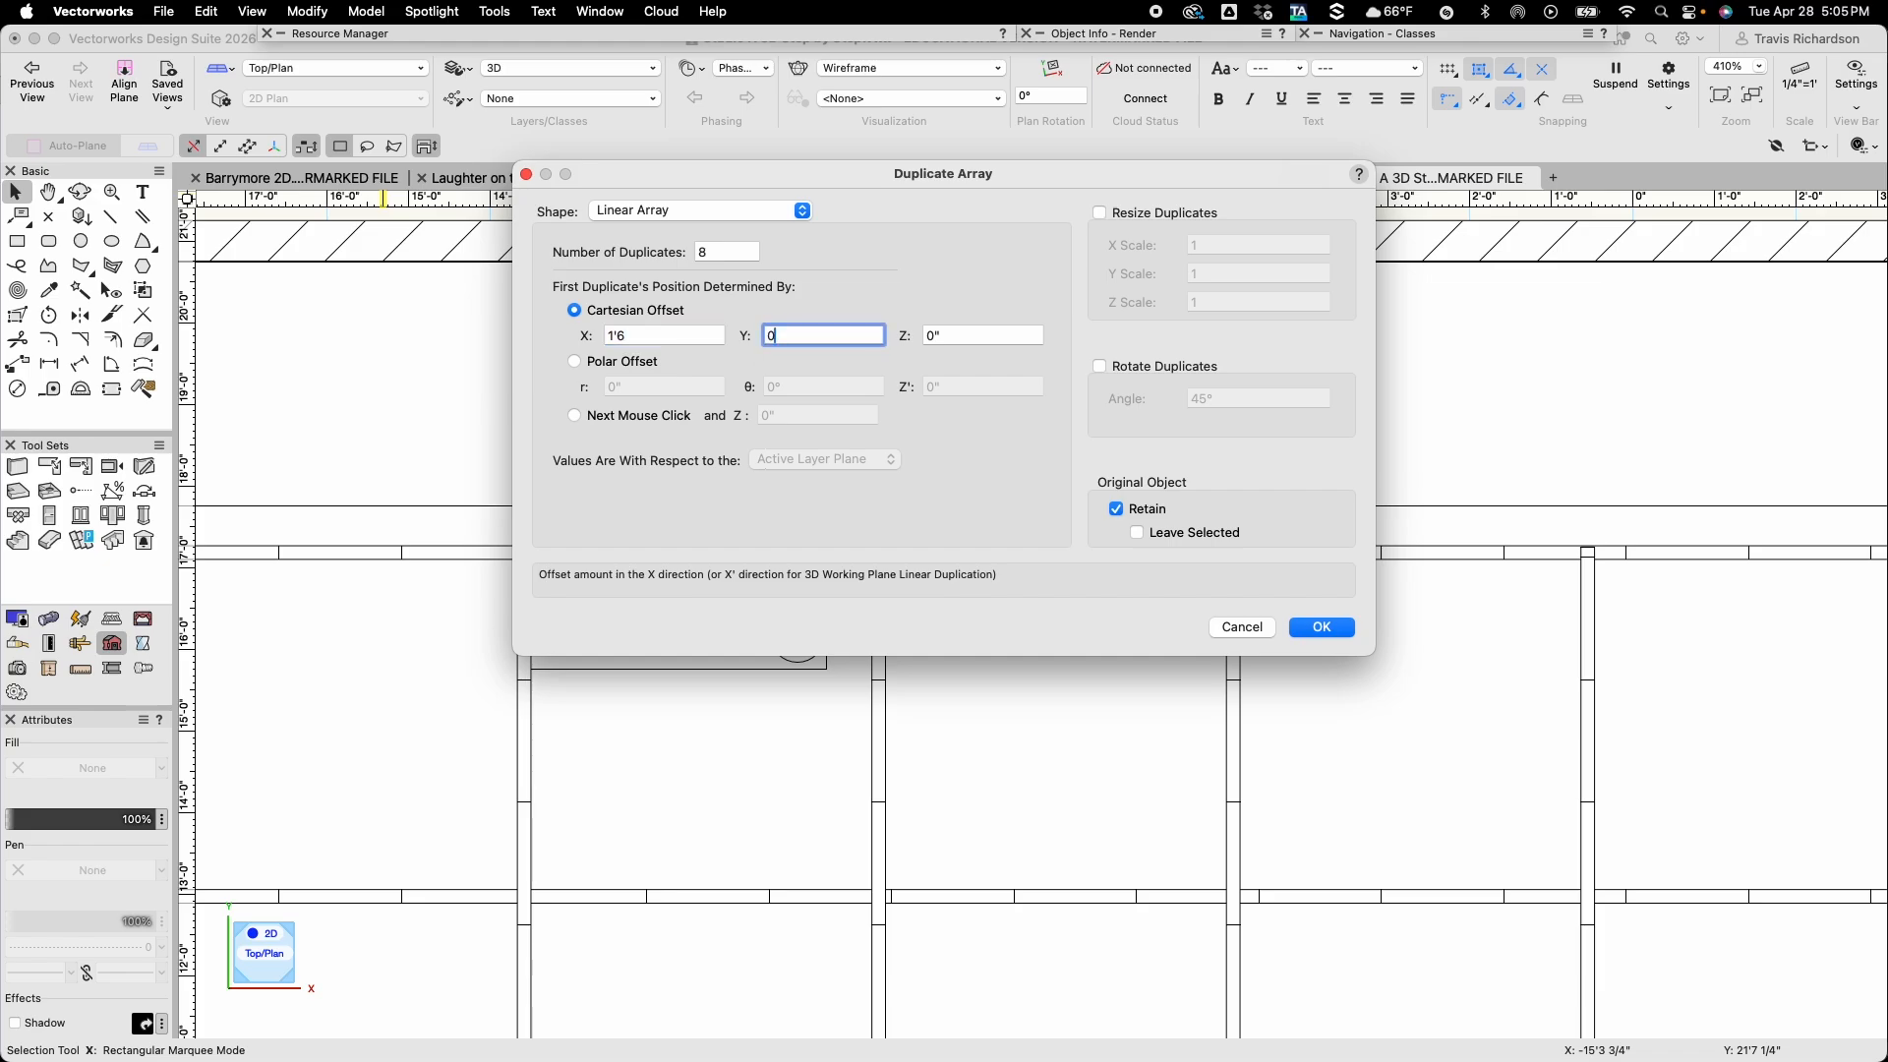
pyautogui.press('Return')
pyautogui.scroll(1, 629, 313)
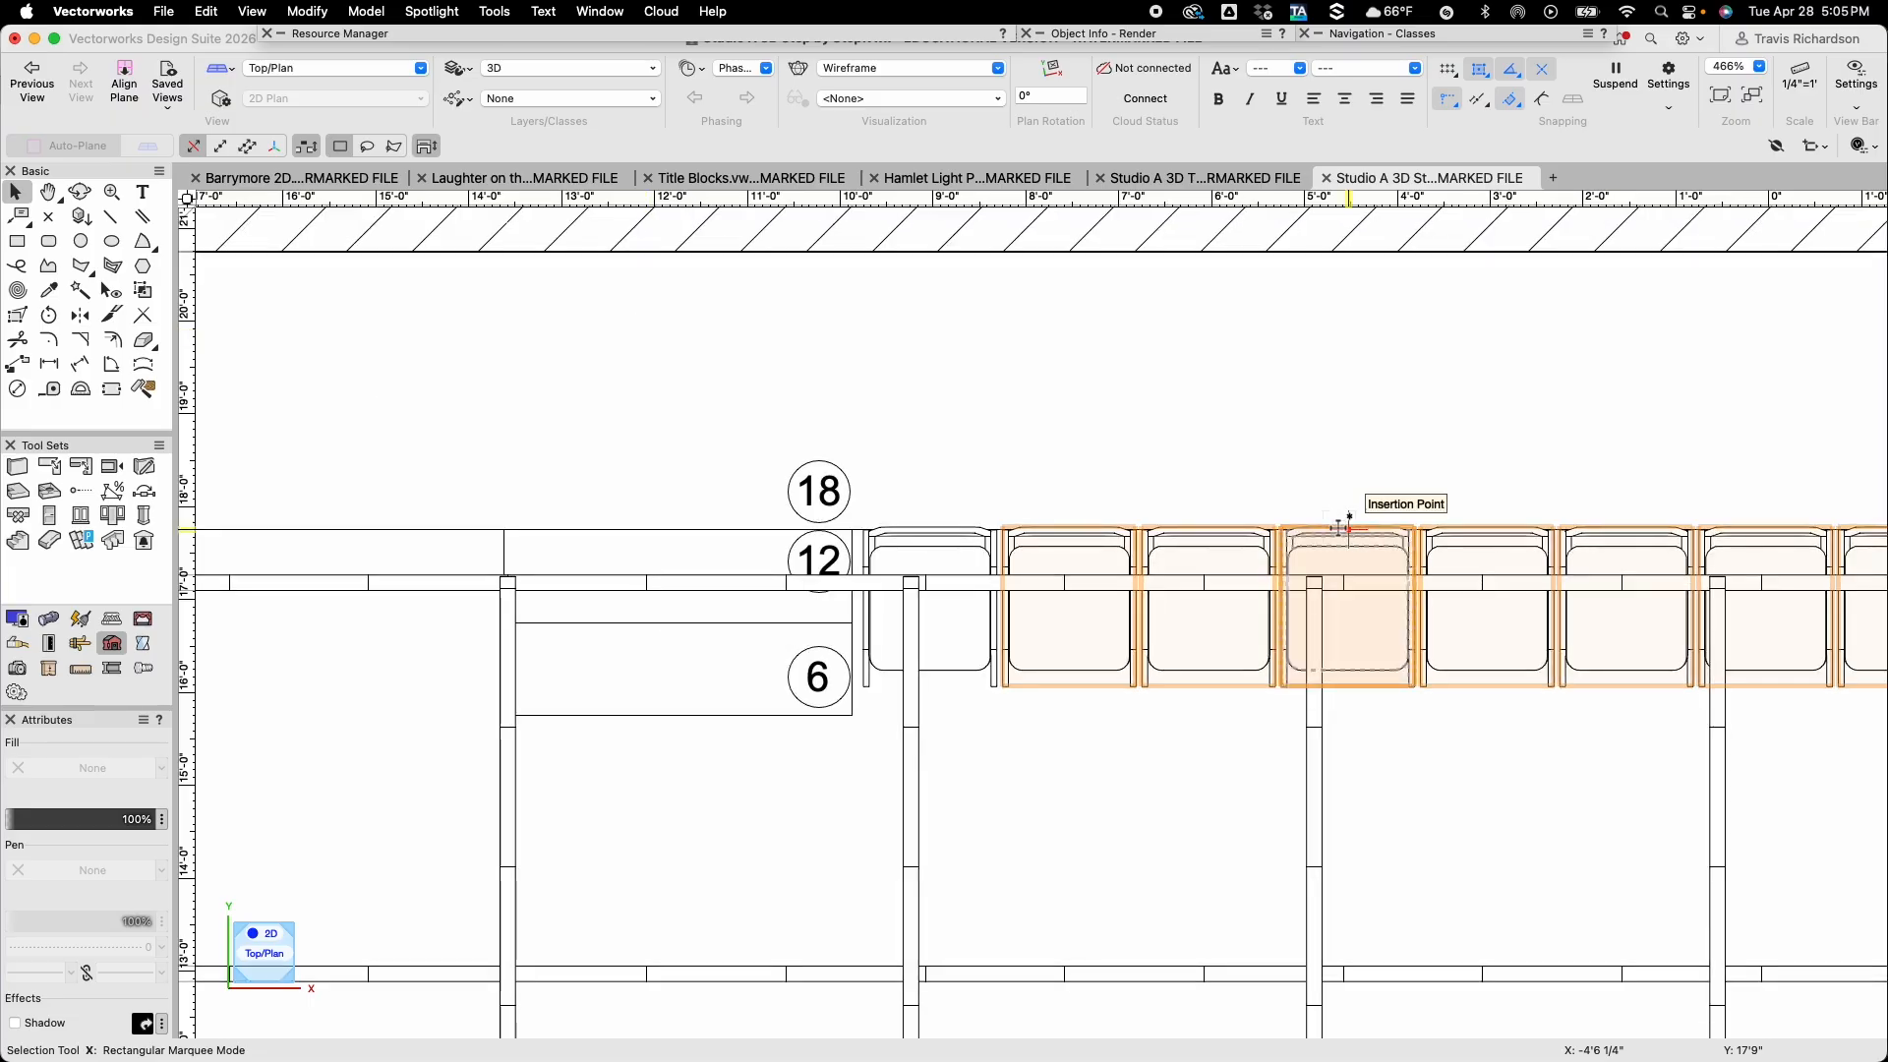
# Copy the chair beside the stair steps to the platform edge just left of the steps
pyautogui.scroll(-3, 1336, 527)
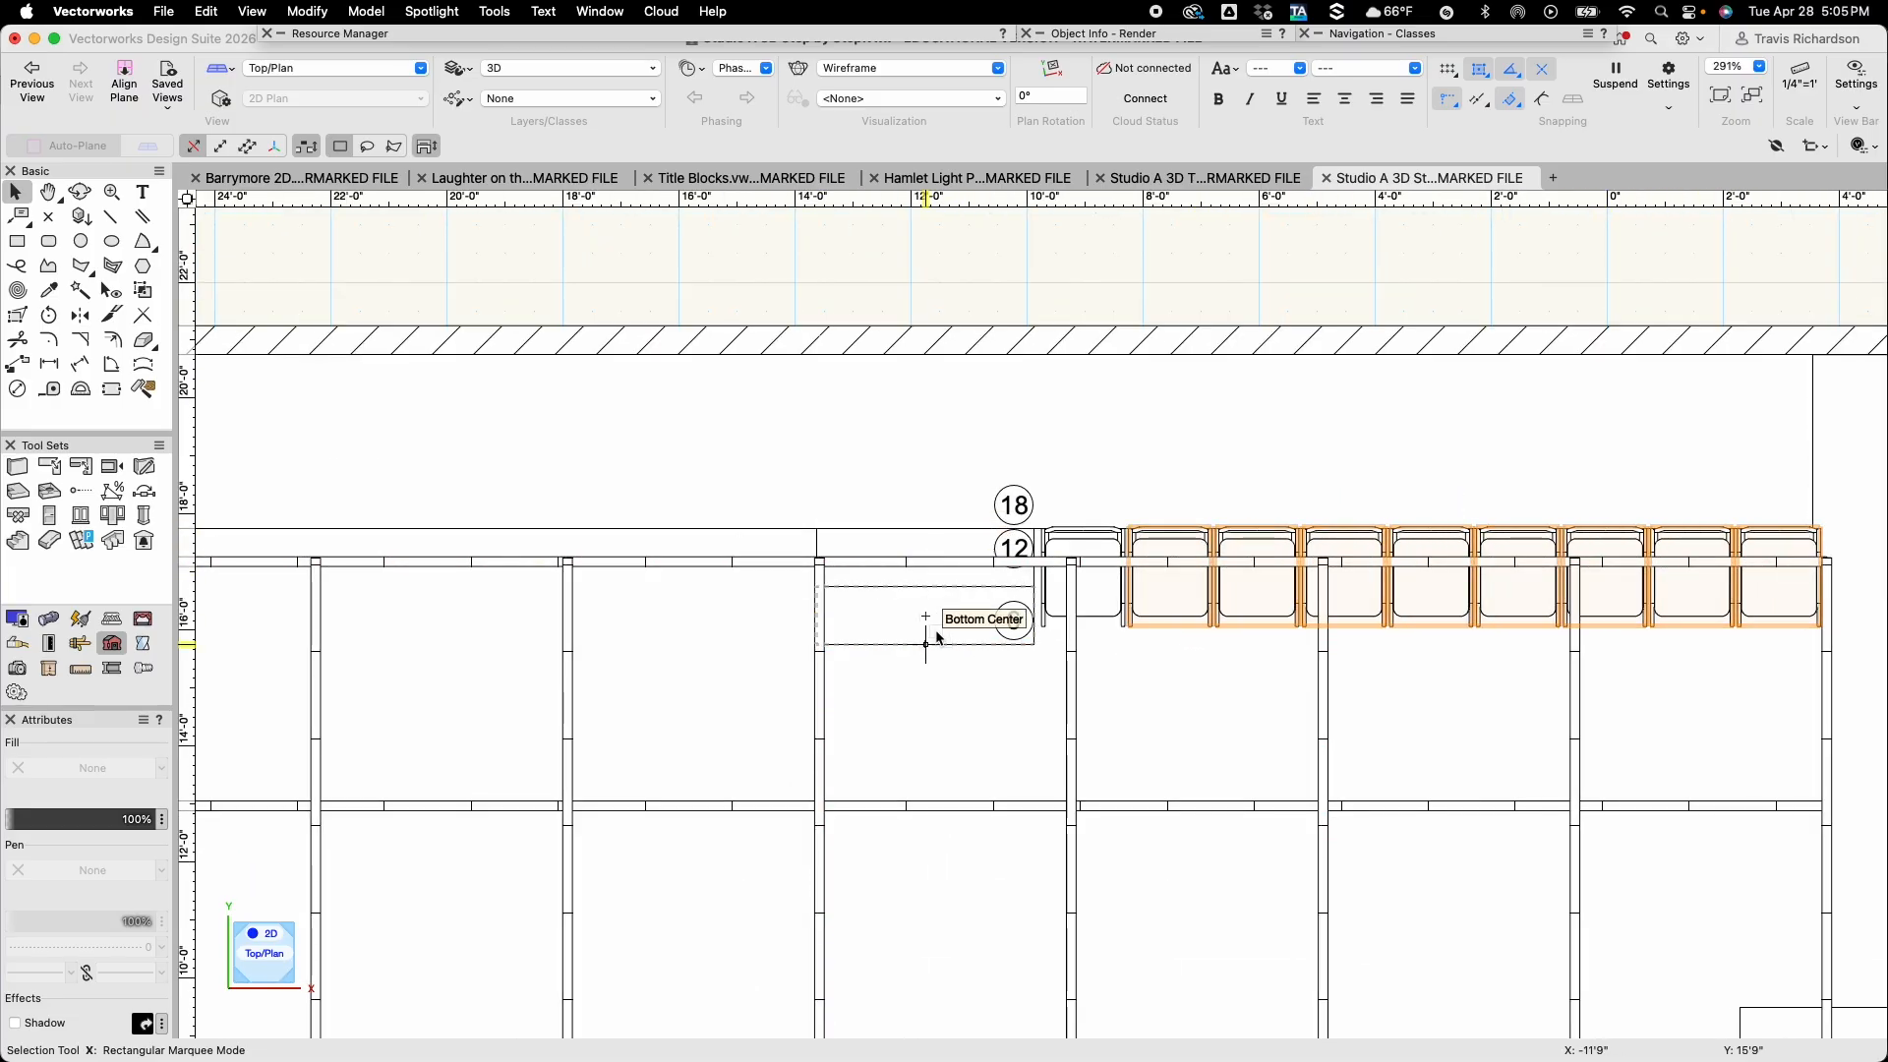
pyautogui.click(1104, 599)
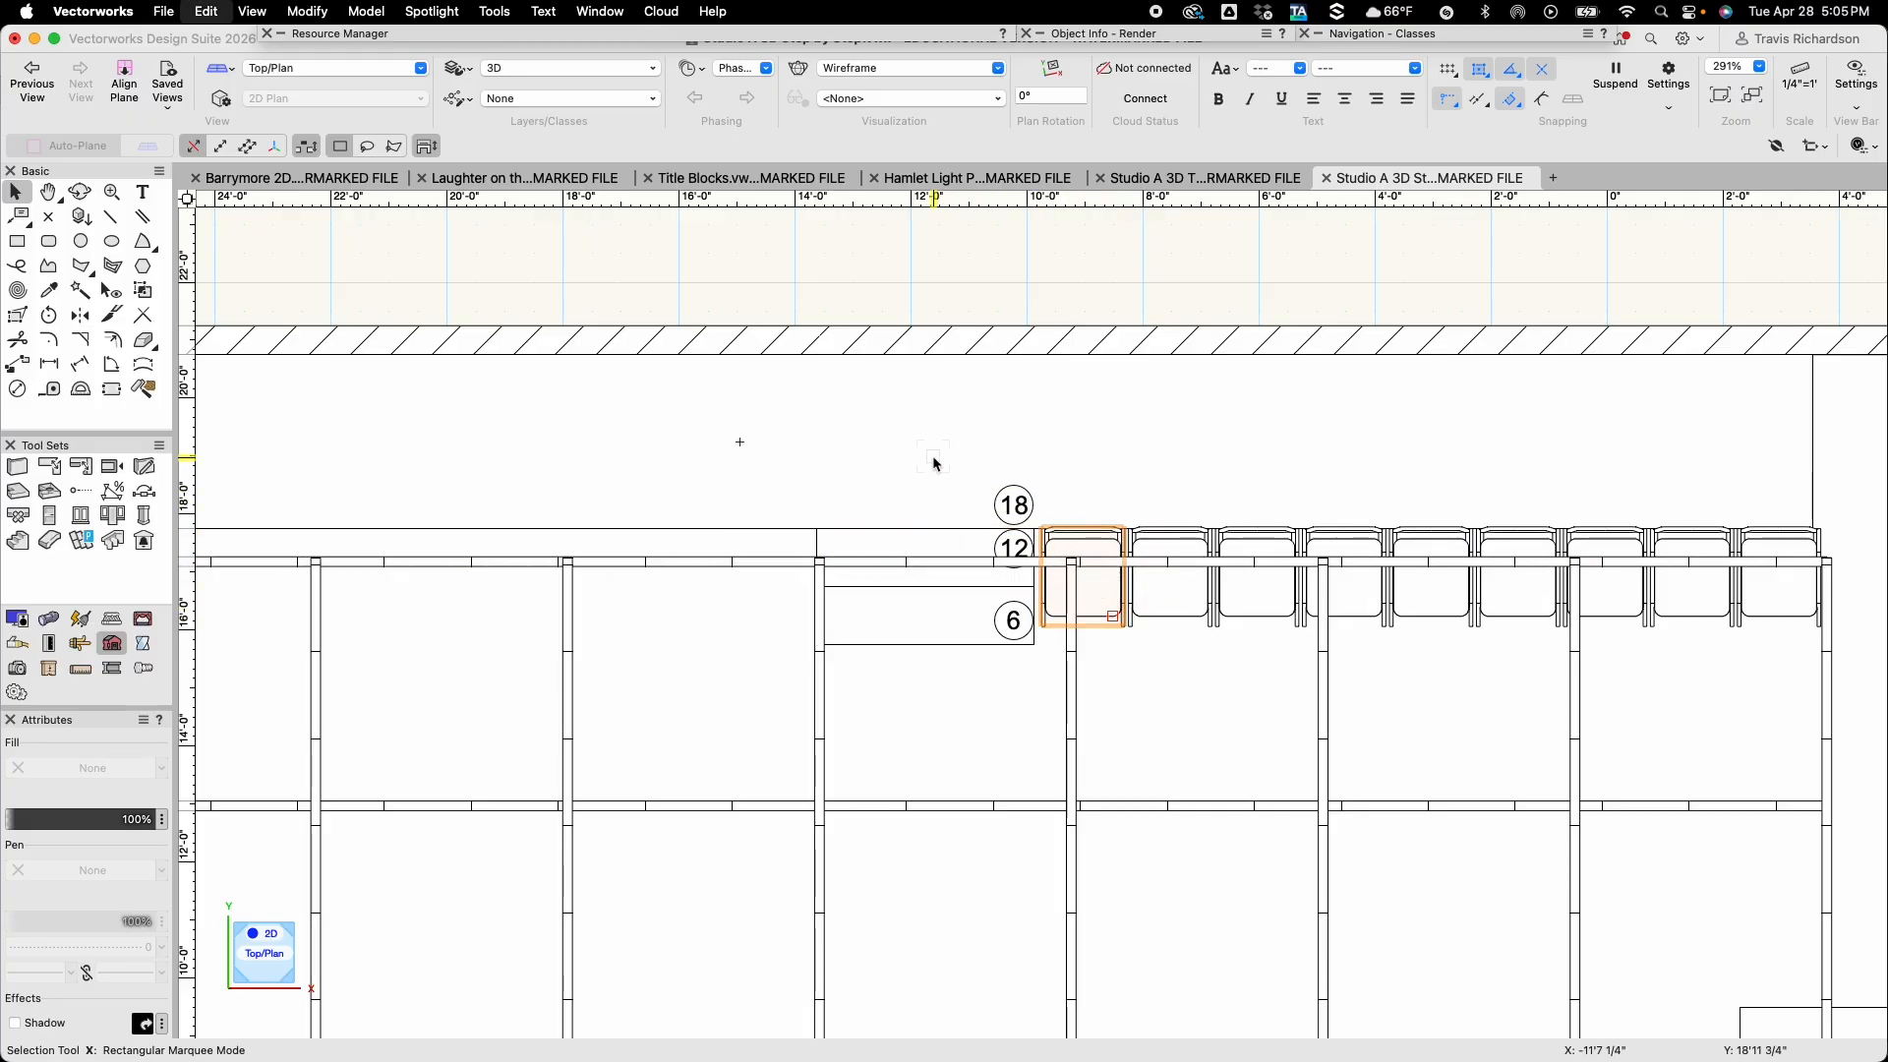
pyautogui.moveTo(1124, 578); pyautogui.dragTo(815, 588)
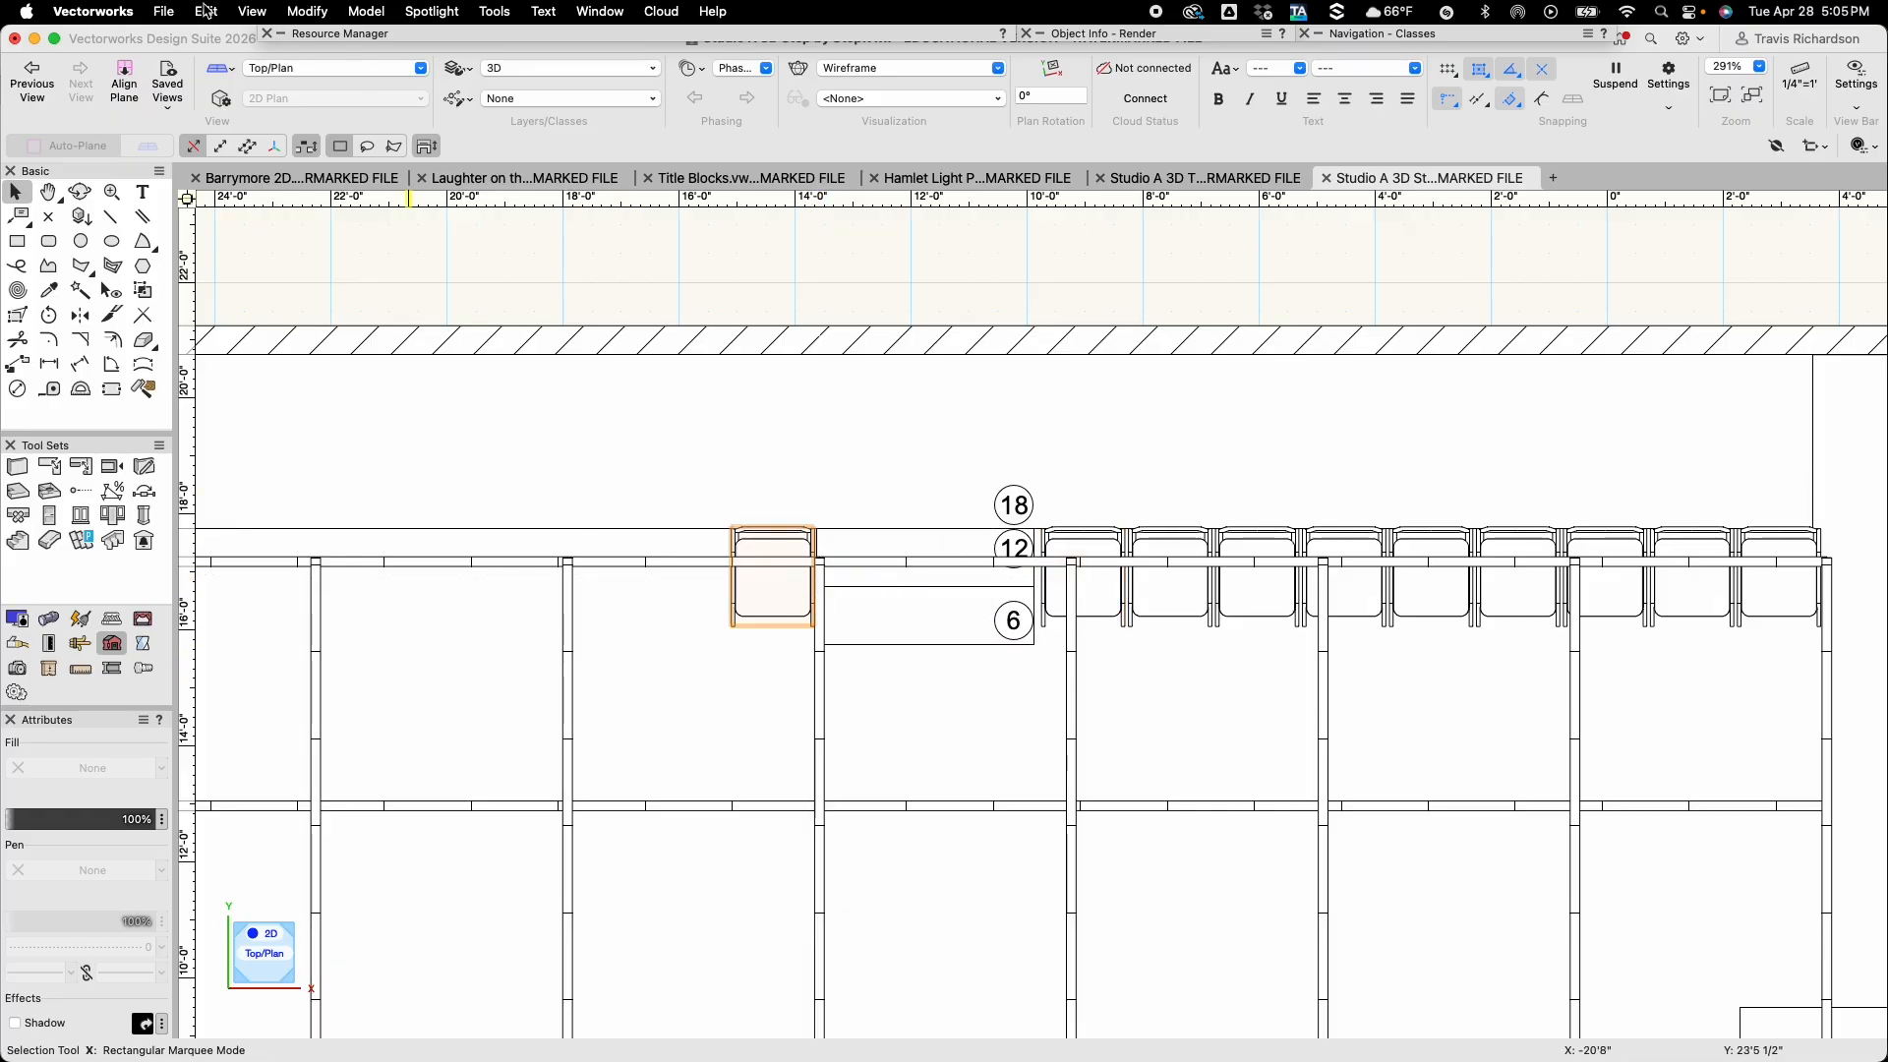
# Duplicate the copied chair in a linear array of 10 duplicates, offset -1'6" in X and 0 in Y, retaining the original
pyautogui.click(207, 10)
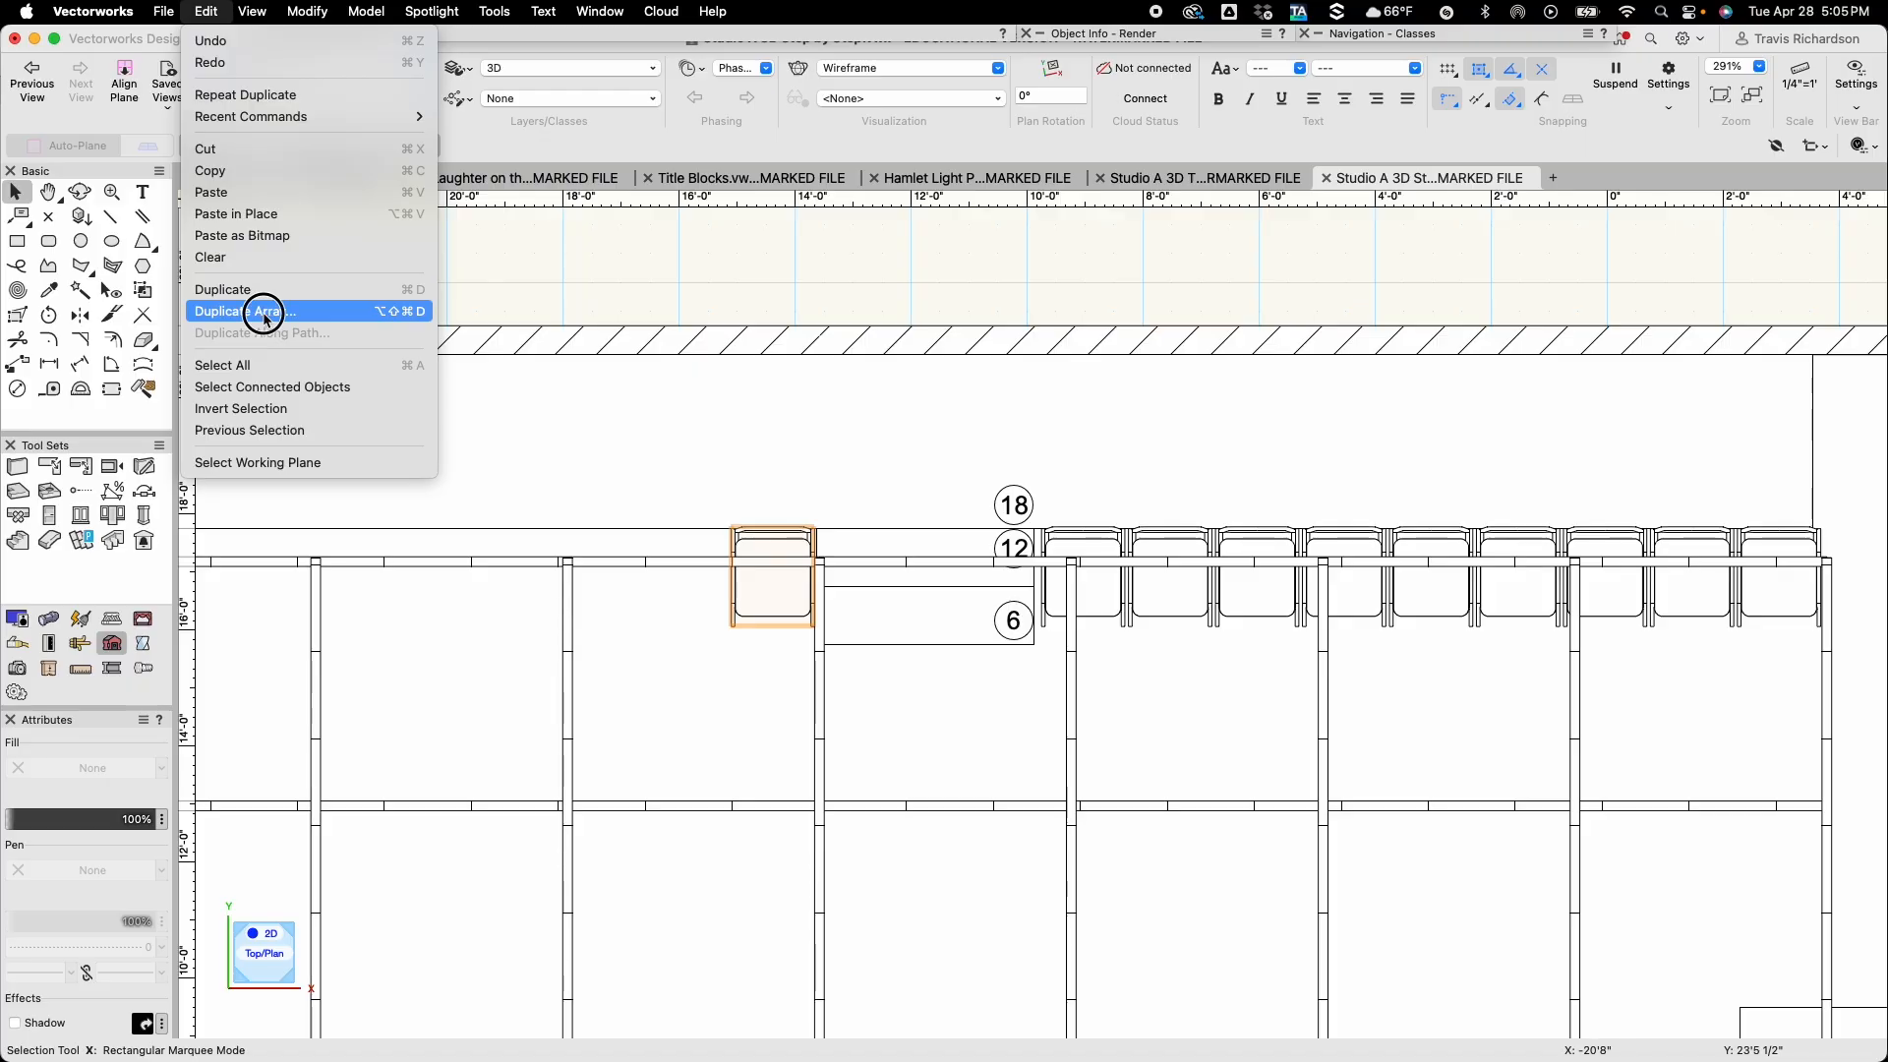
pyautogui.click(261, 313)
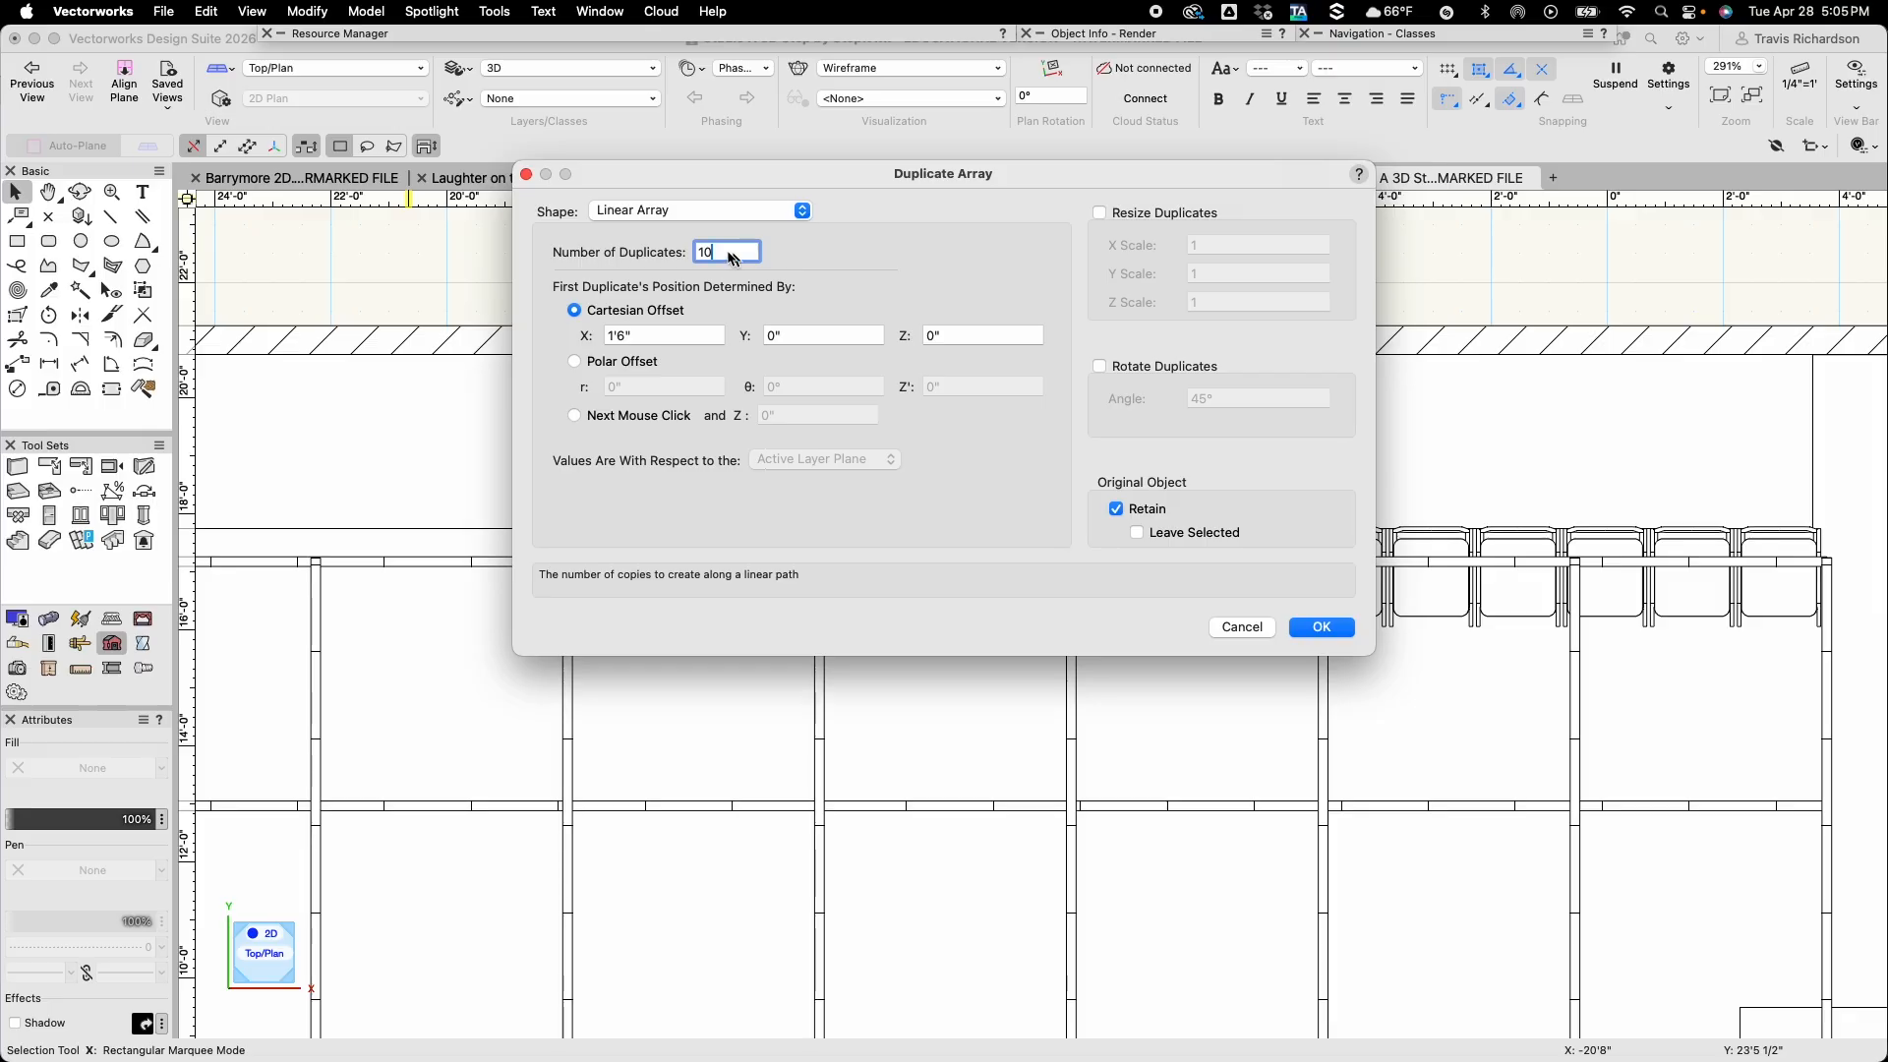
pyautogui.click(611, 337)
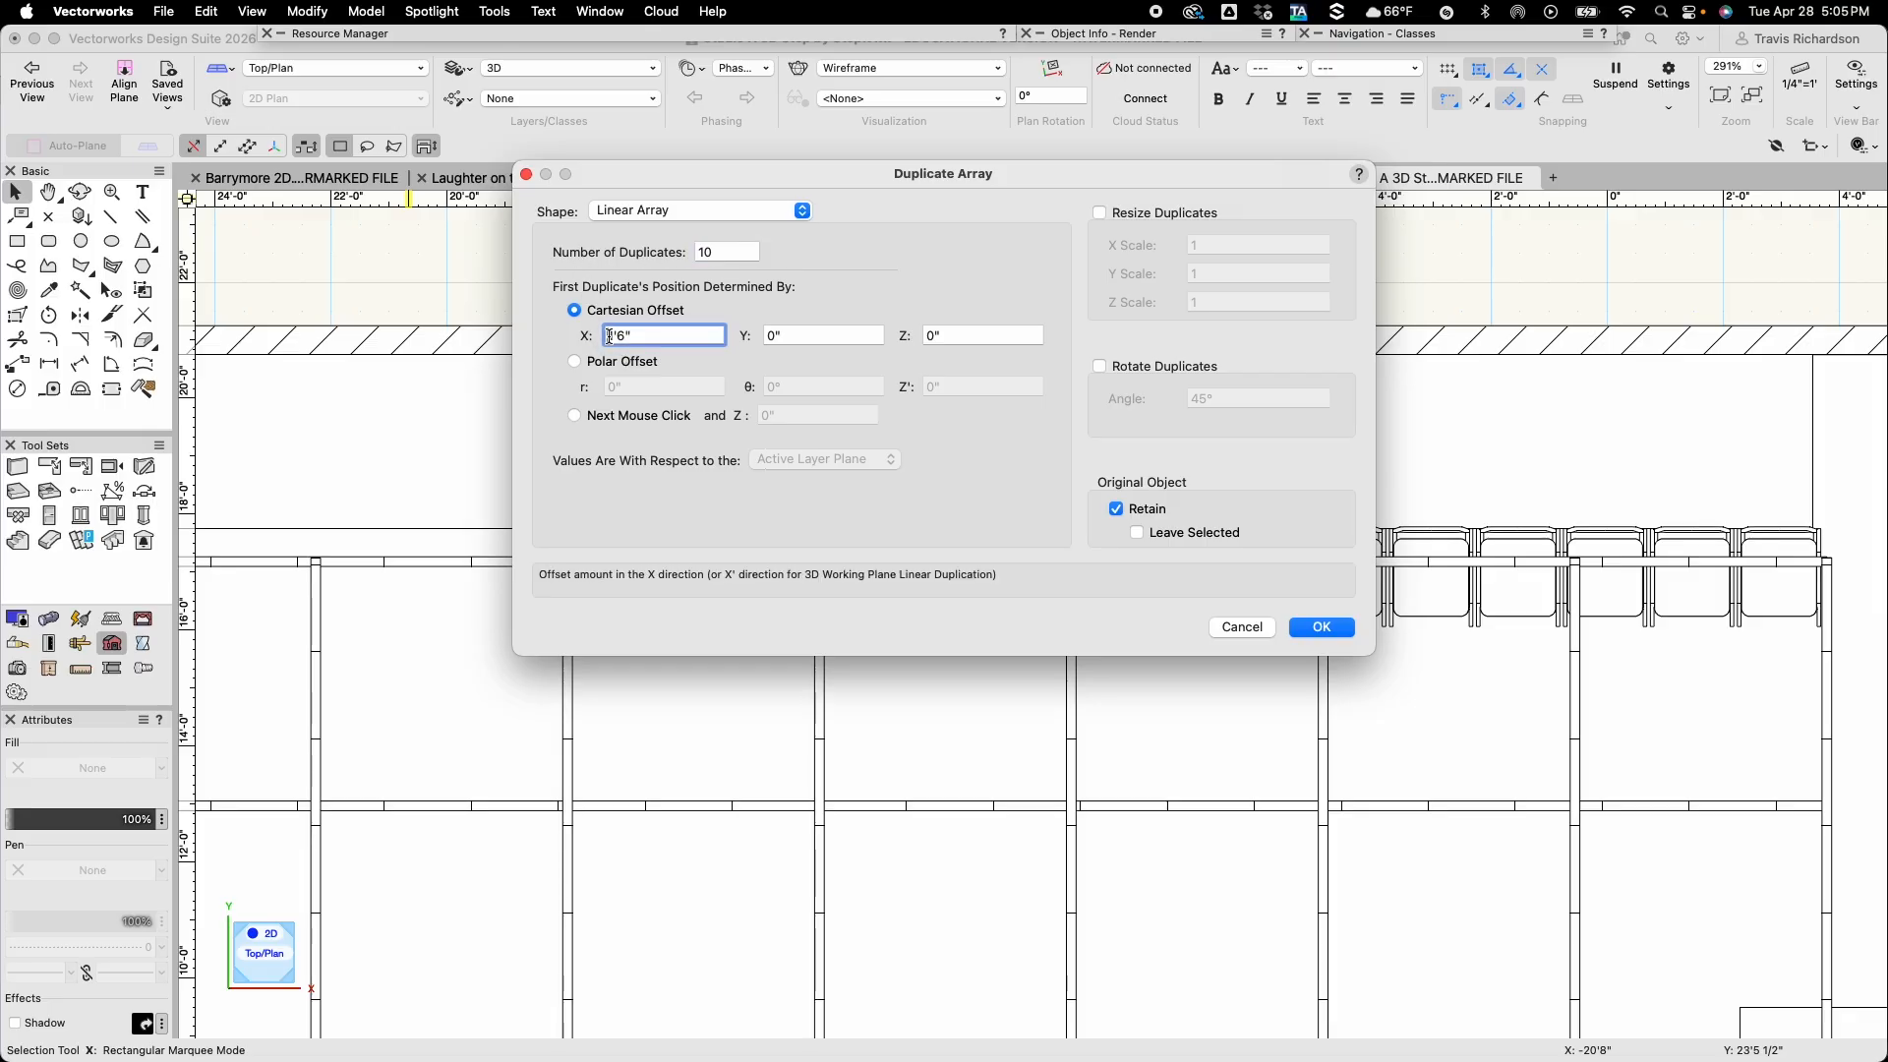
pyautogui.write('-')
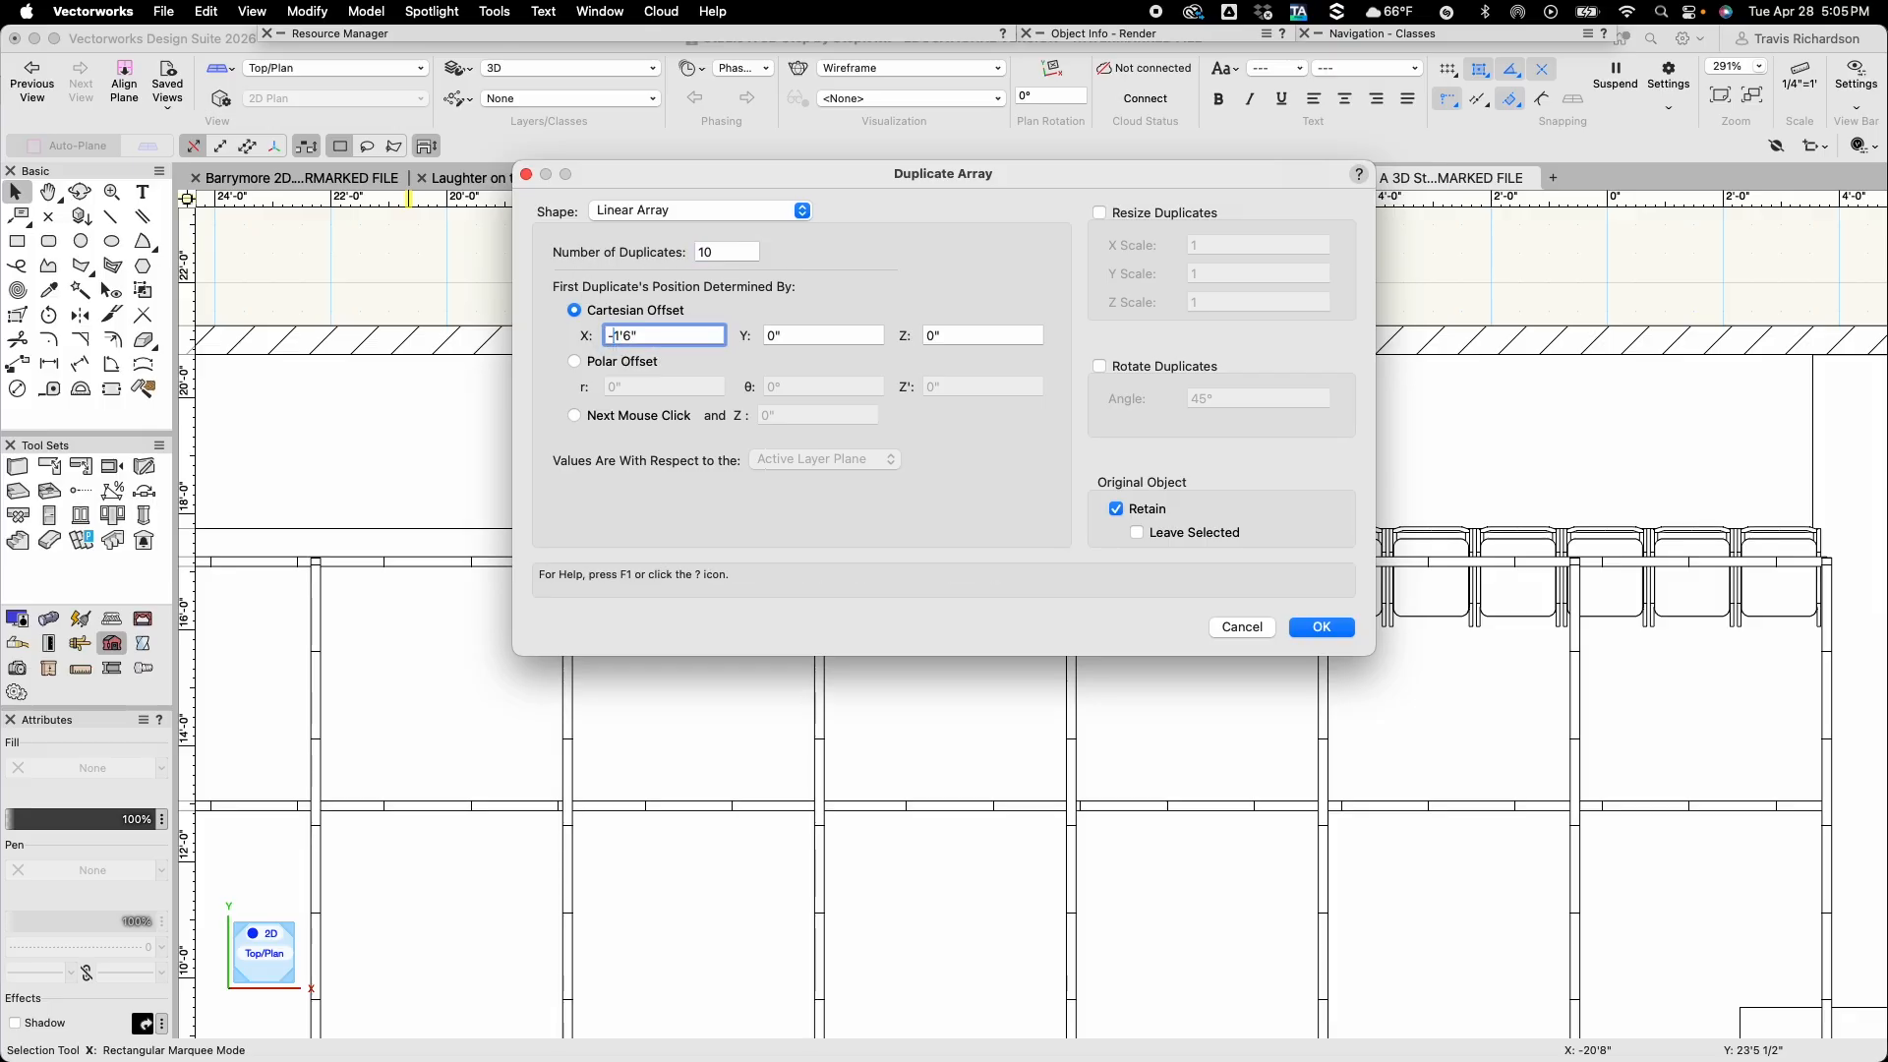
pyautogui.press('Return')
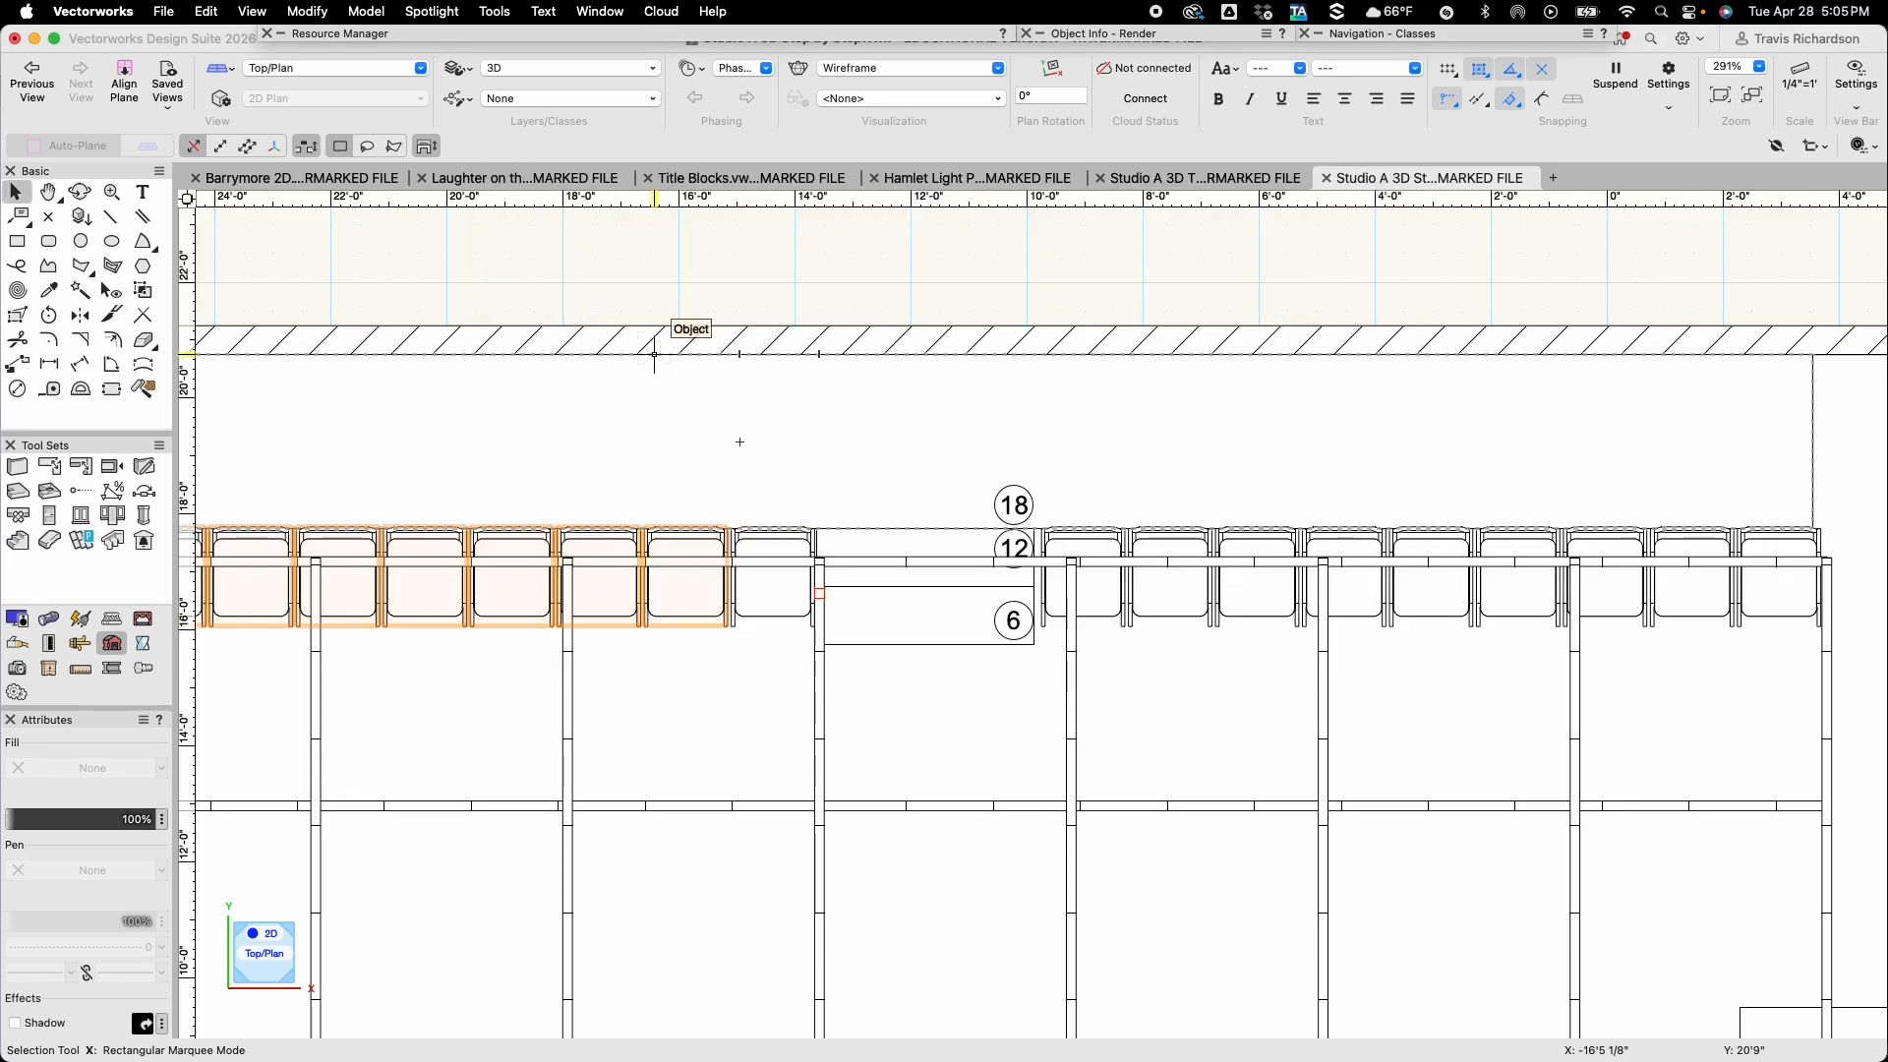
# Copy the rightmost chair of the front row up against the hatched back wall, near the long platform's right end
pyautogui.scroll(-4, 631, 357)
pyautogui.moveTo(556, 376); pyautogui.dragTo(806, 363, button='middle')
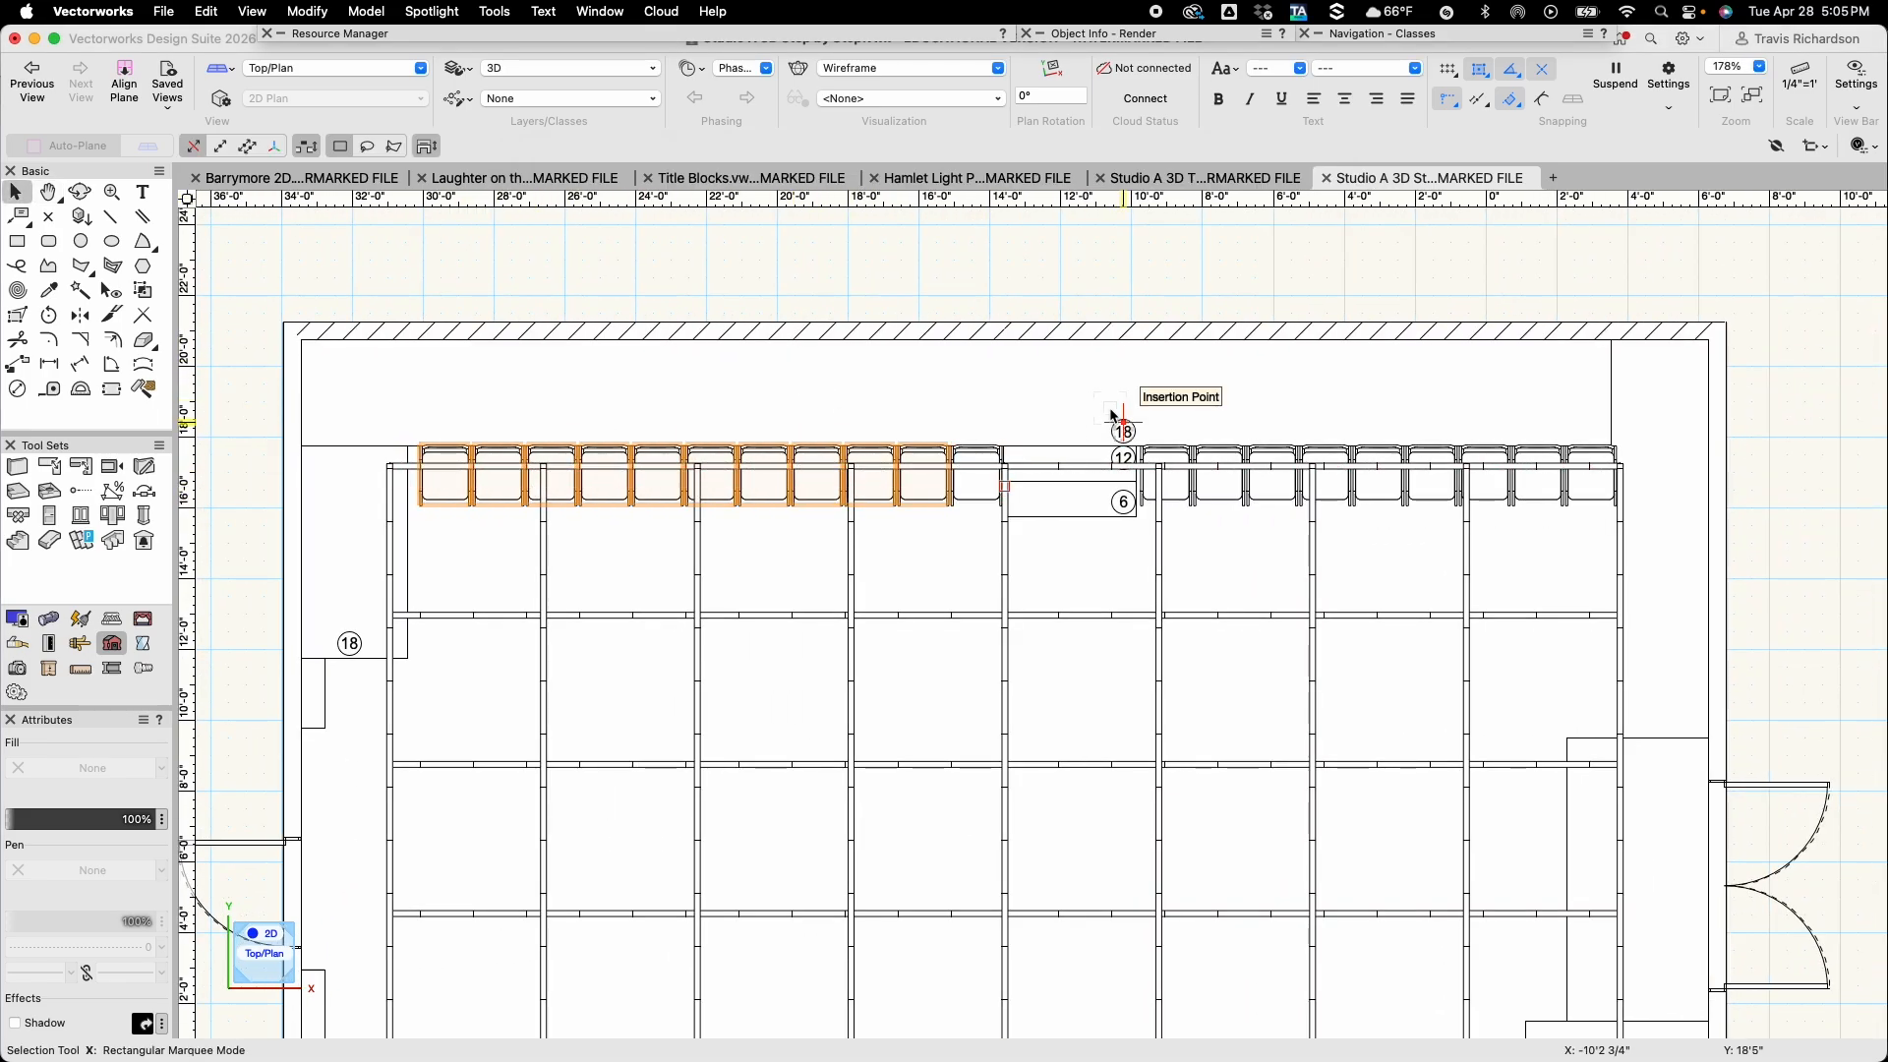
pyautogui.scroll(6, 1641, 454)
pyautogui.moveTo(1641, 455); pyautogui.dragTo(1404, 553, button='middle')
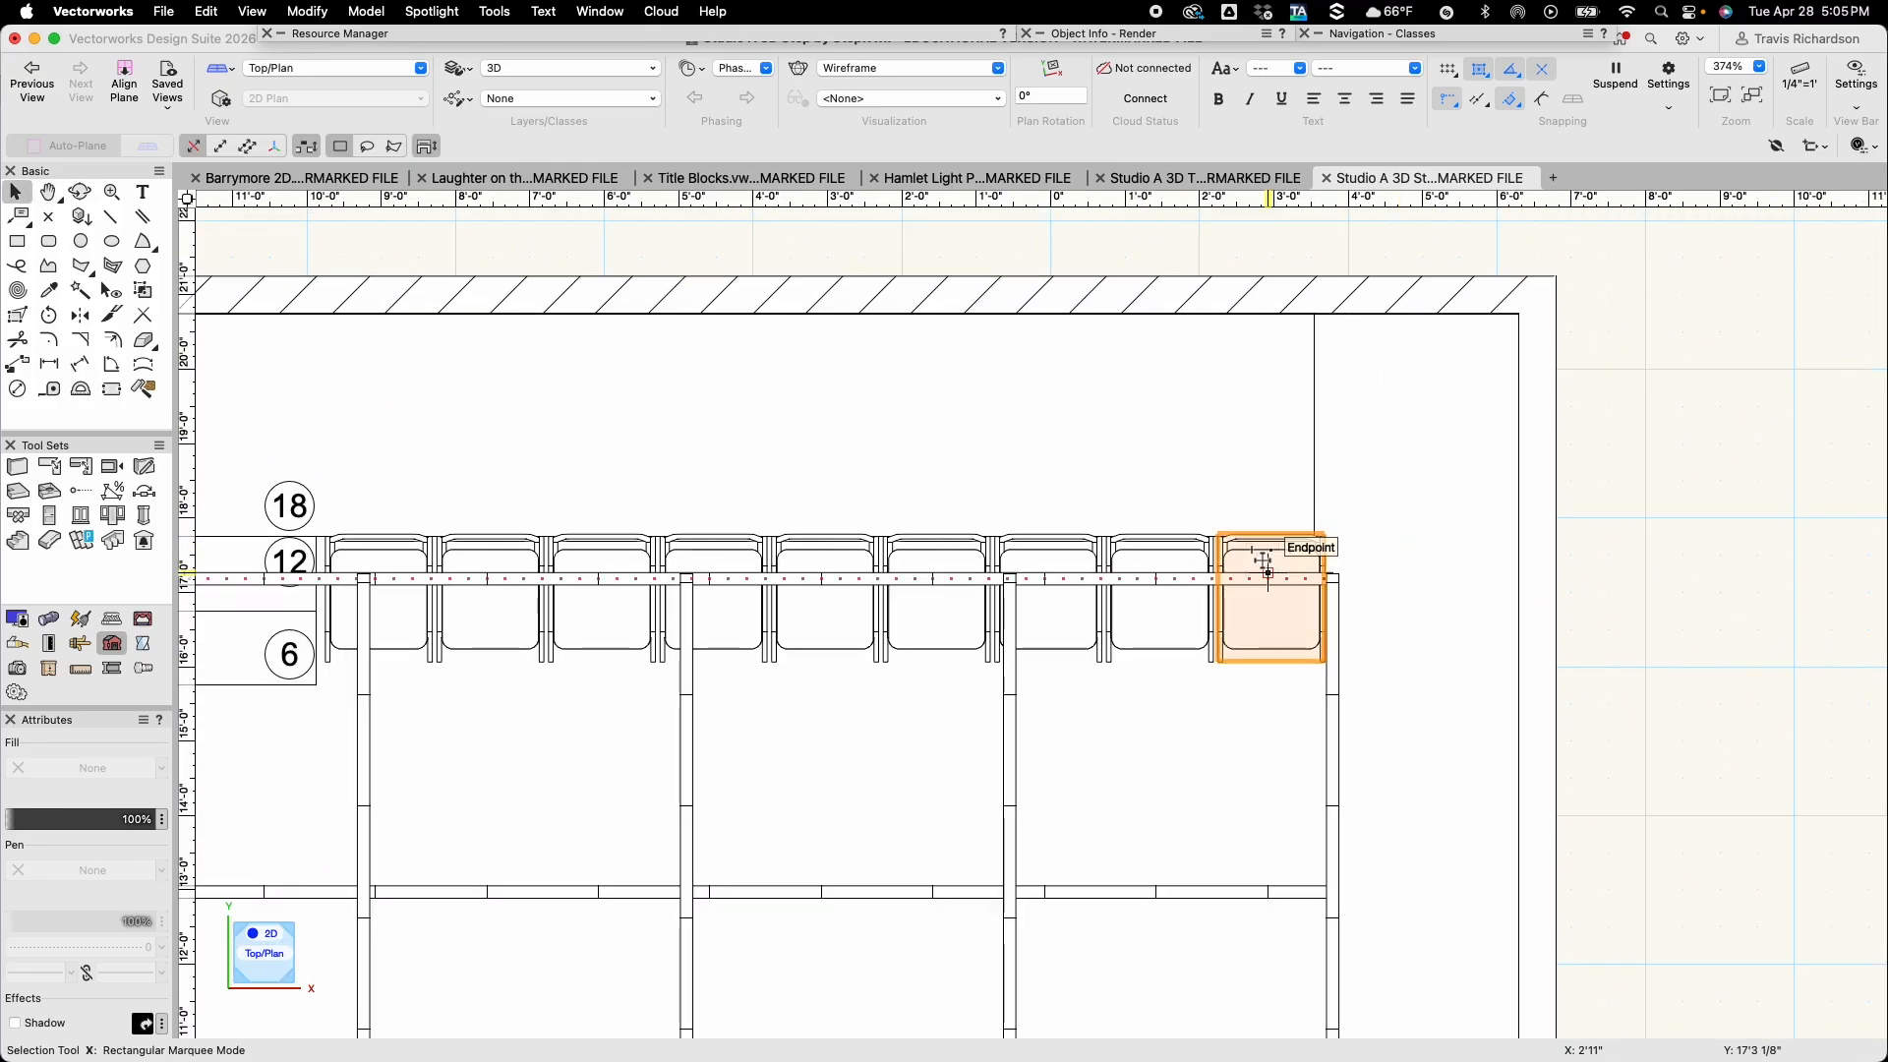
pyautogui.moveTo(1279, 612); pyautogui.dragTo(1253, 391)
pyautogui.scroll(-1, 1244, 394)
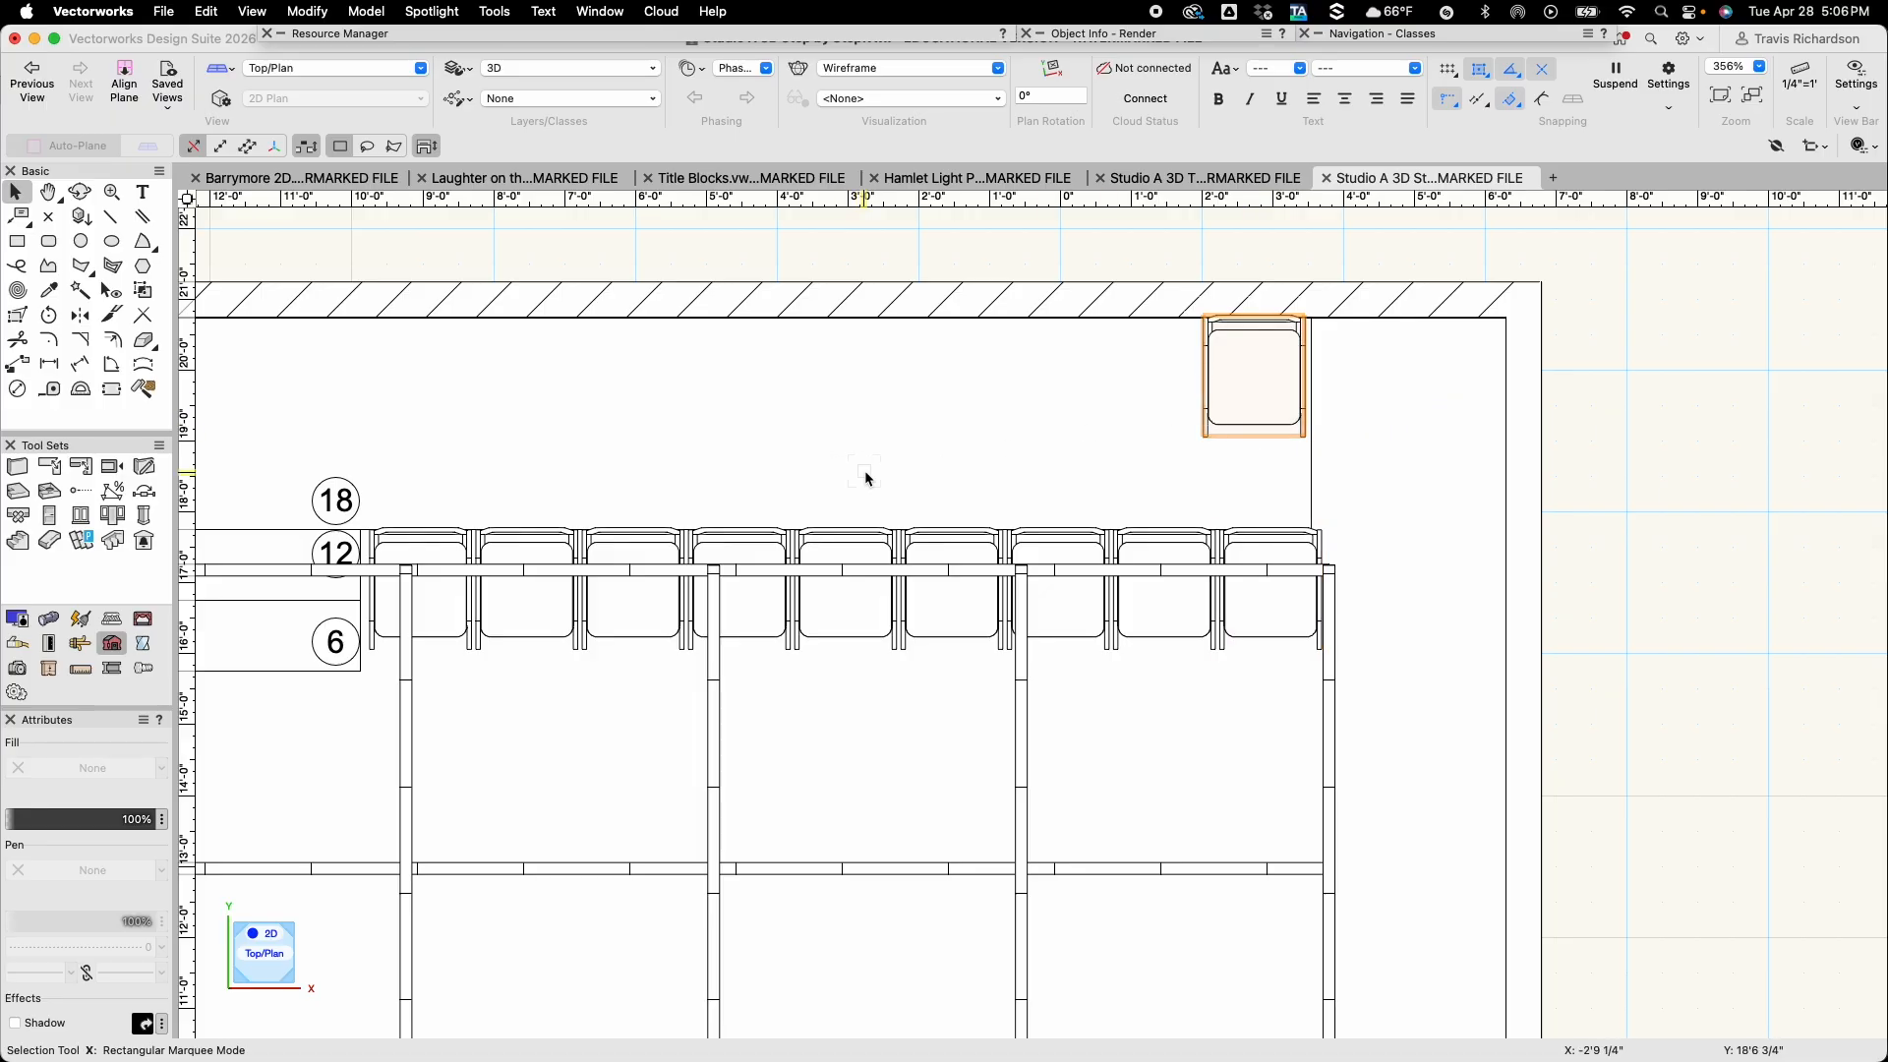
# Duplicate the back-wall chair in a linear array of 23 duplicates, offset -1'6" in X and 0 in Y, and clear the selection
pyautogui.click(206, 11)
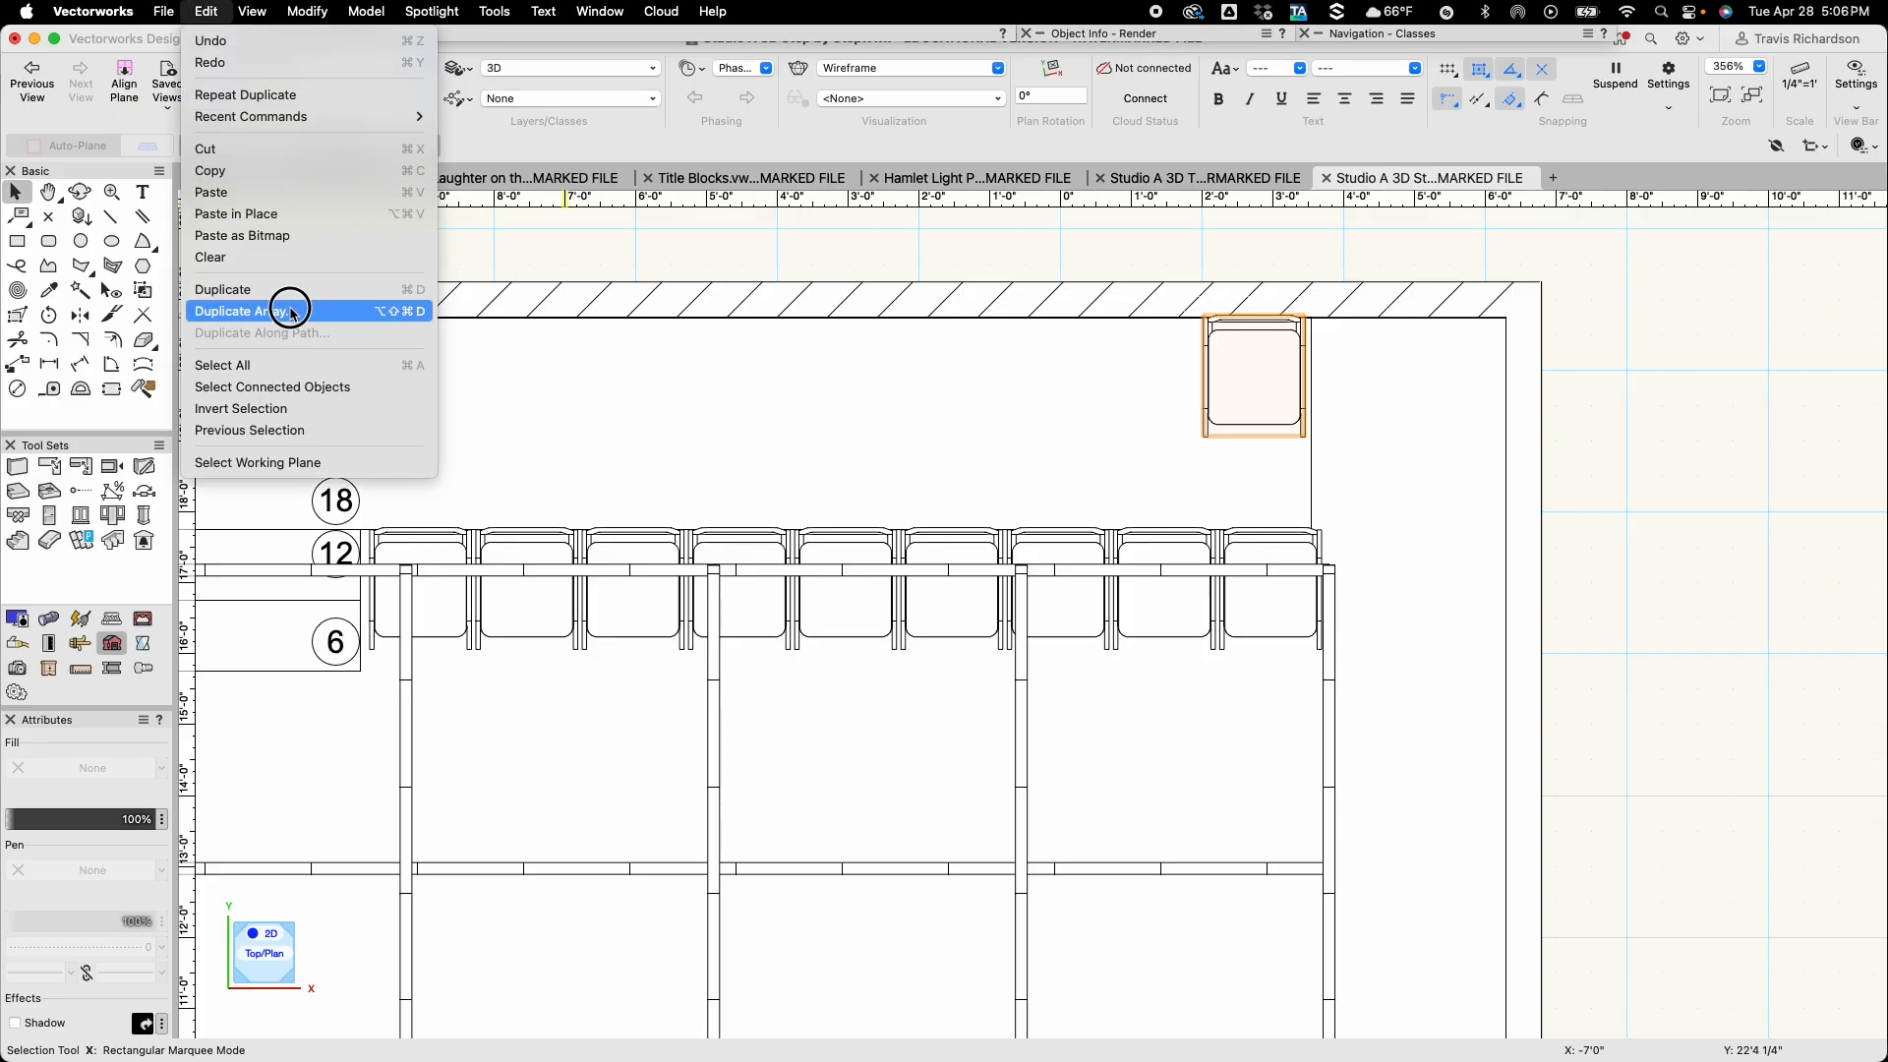
pyautogui.click(286, 311)
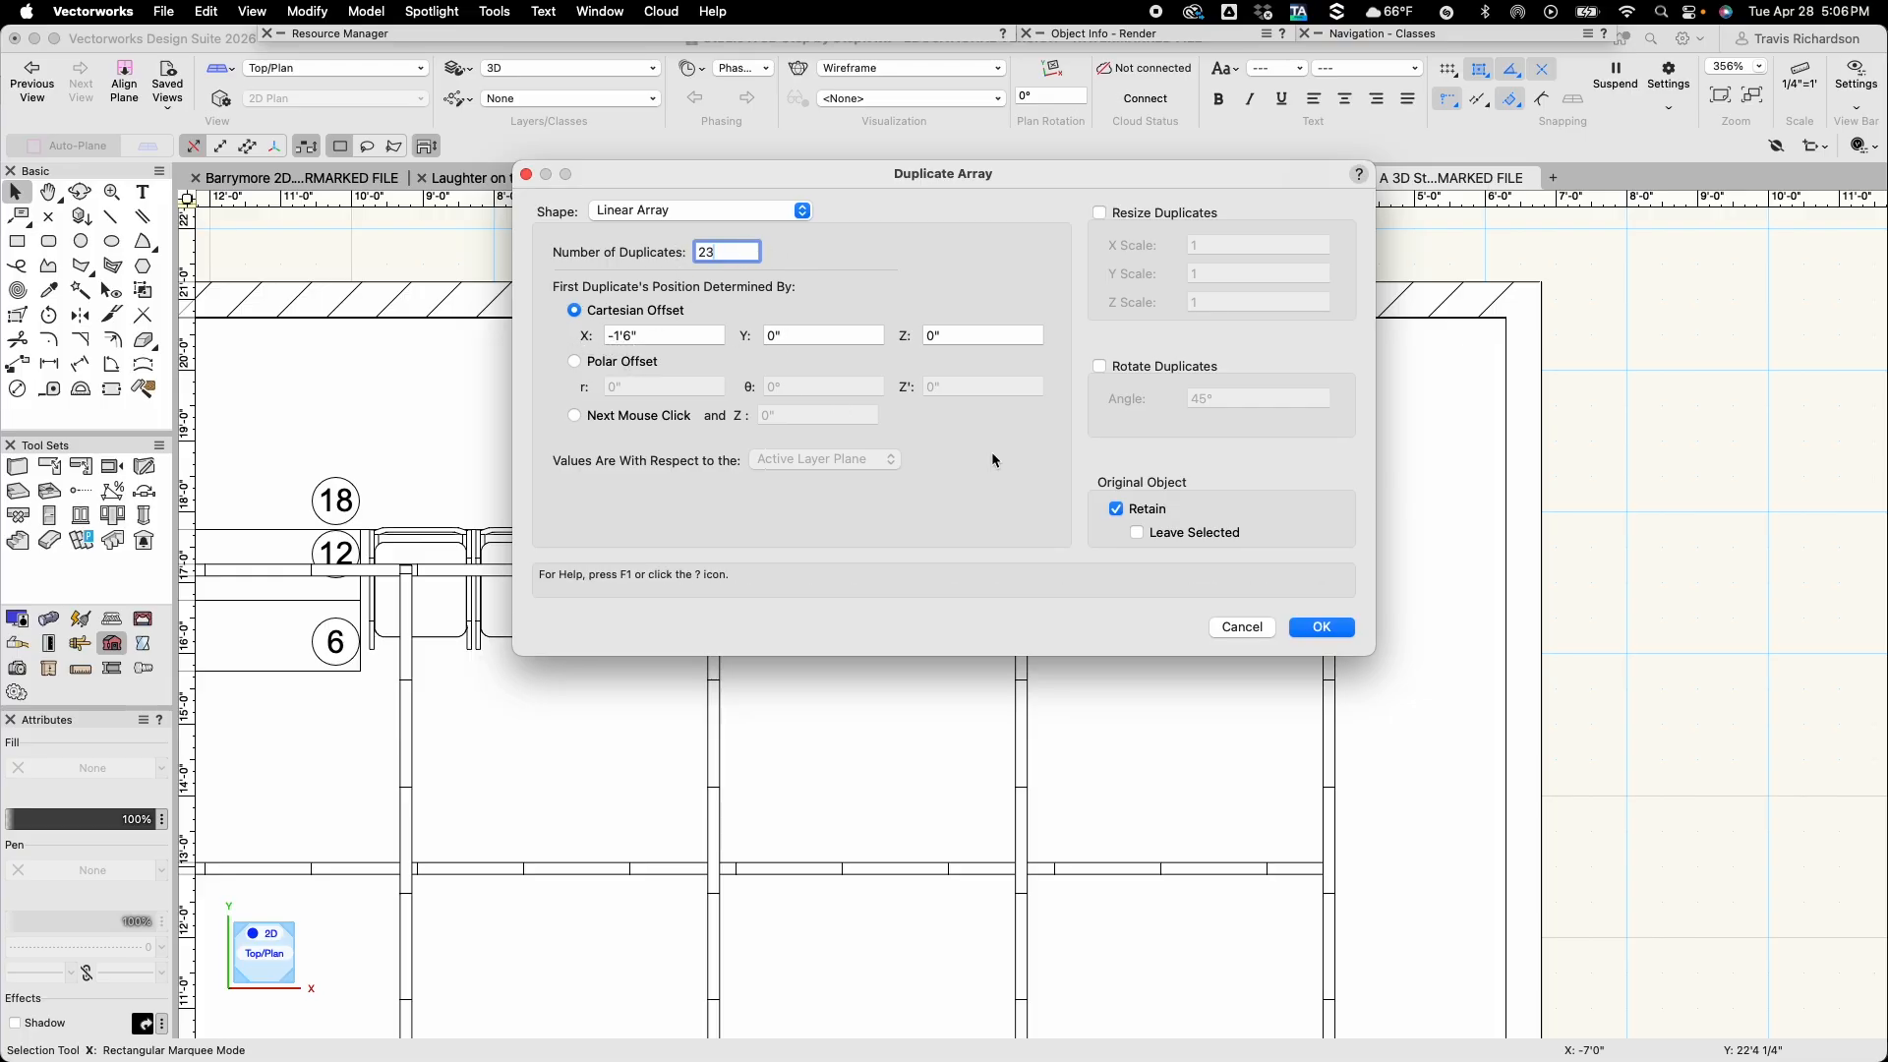
pyautogui.click(1332, 634)
pyautogui.scroll(-5, 887, 458)
pyautogui.moveTo(644, 472); pyautogui.dragTo(943, 463, button='middle')
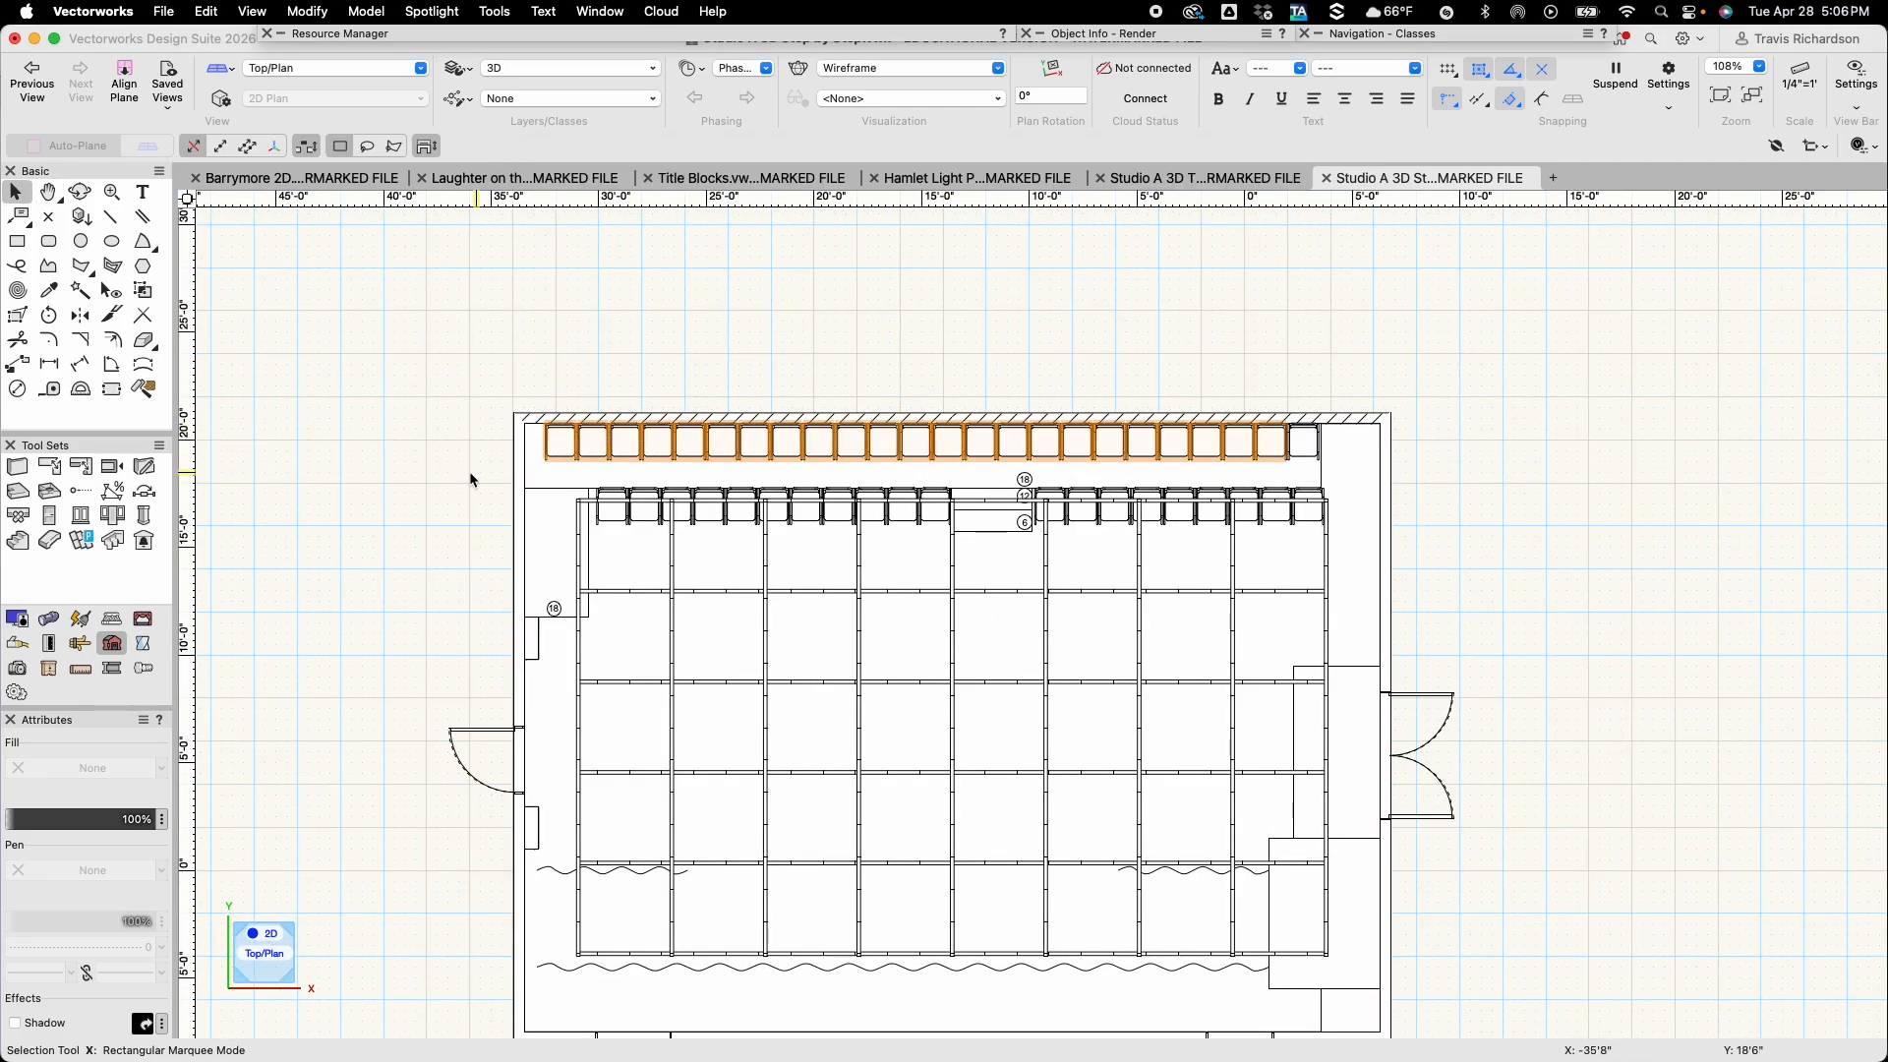
pyautogui.scroll(1, 445, 486)
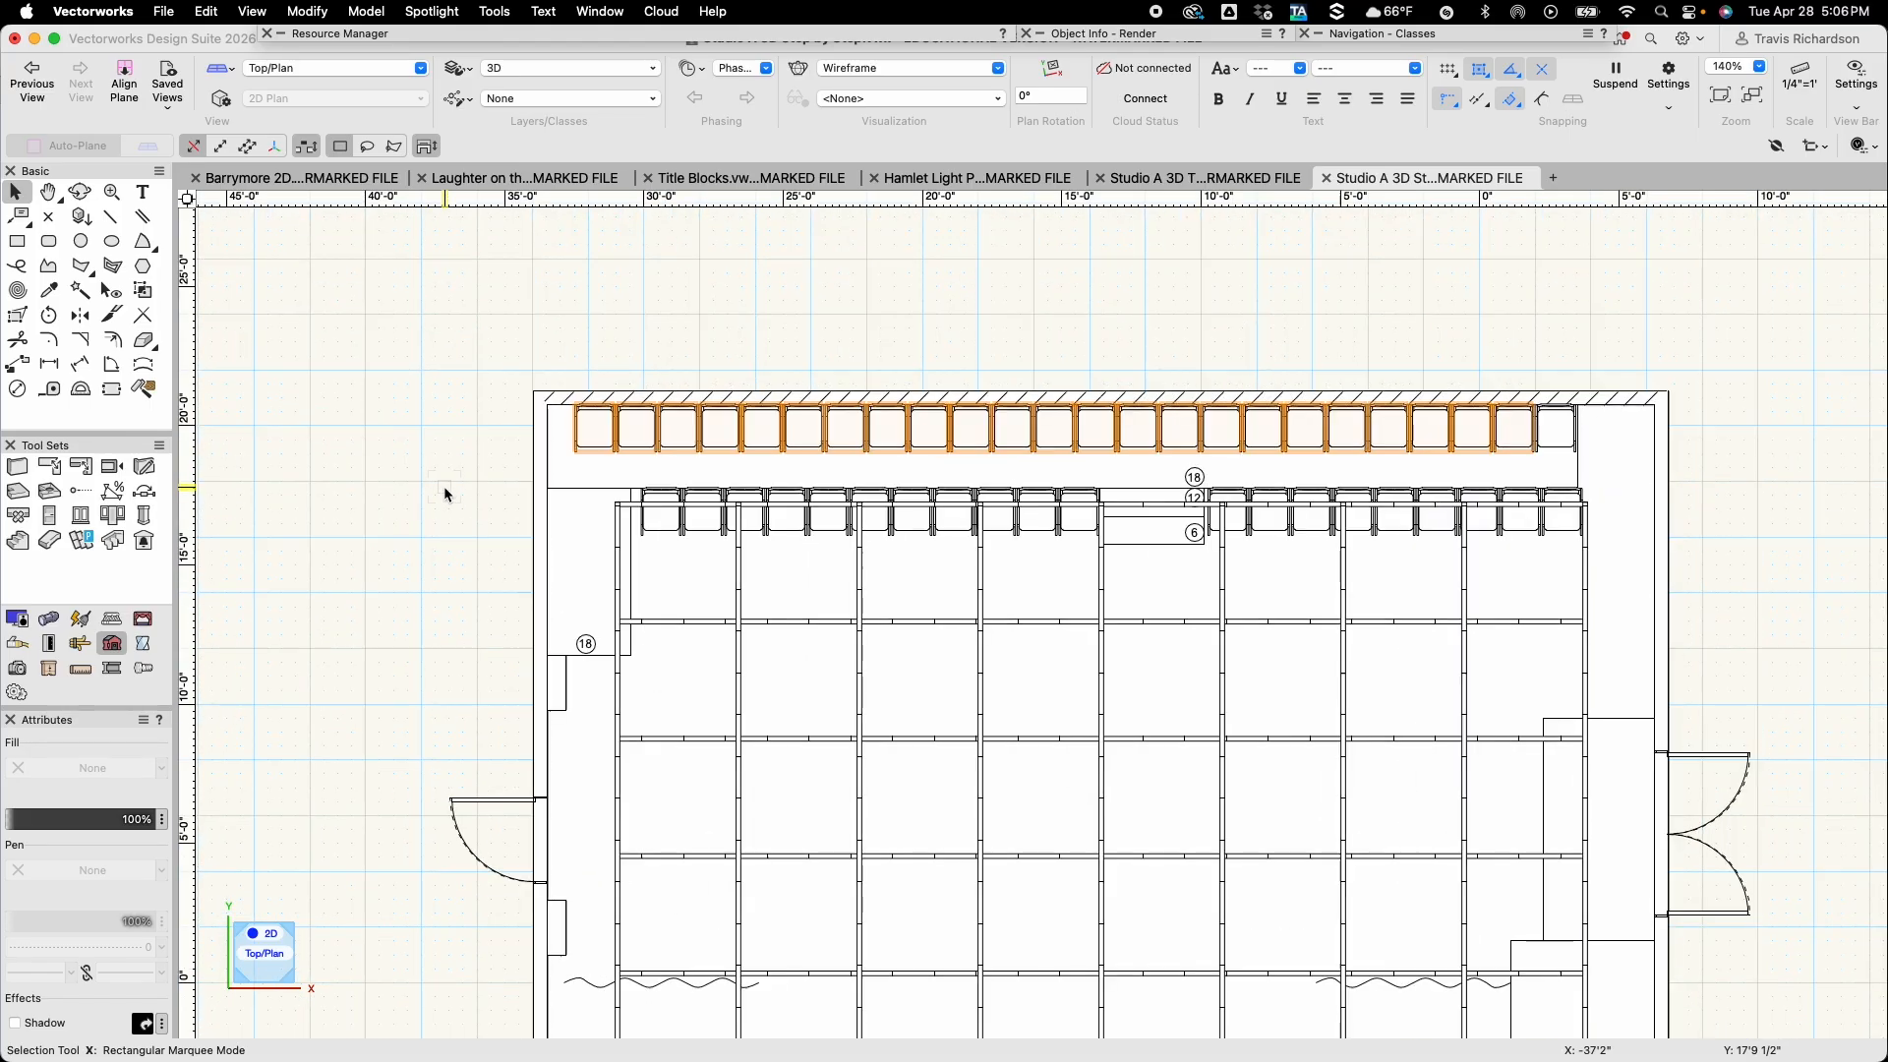
pyautogui.scroll(2, 470, 559)
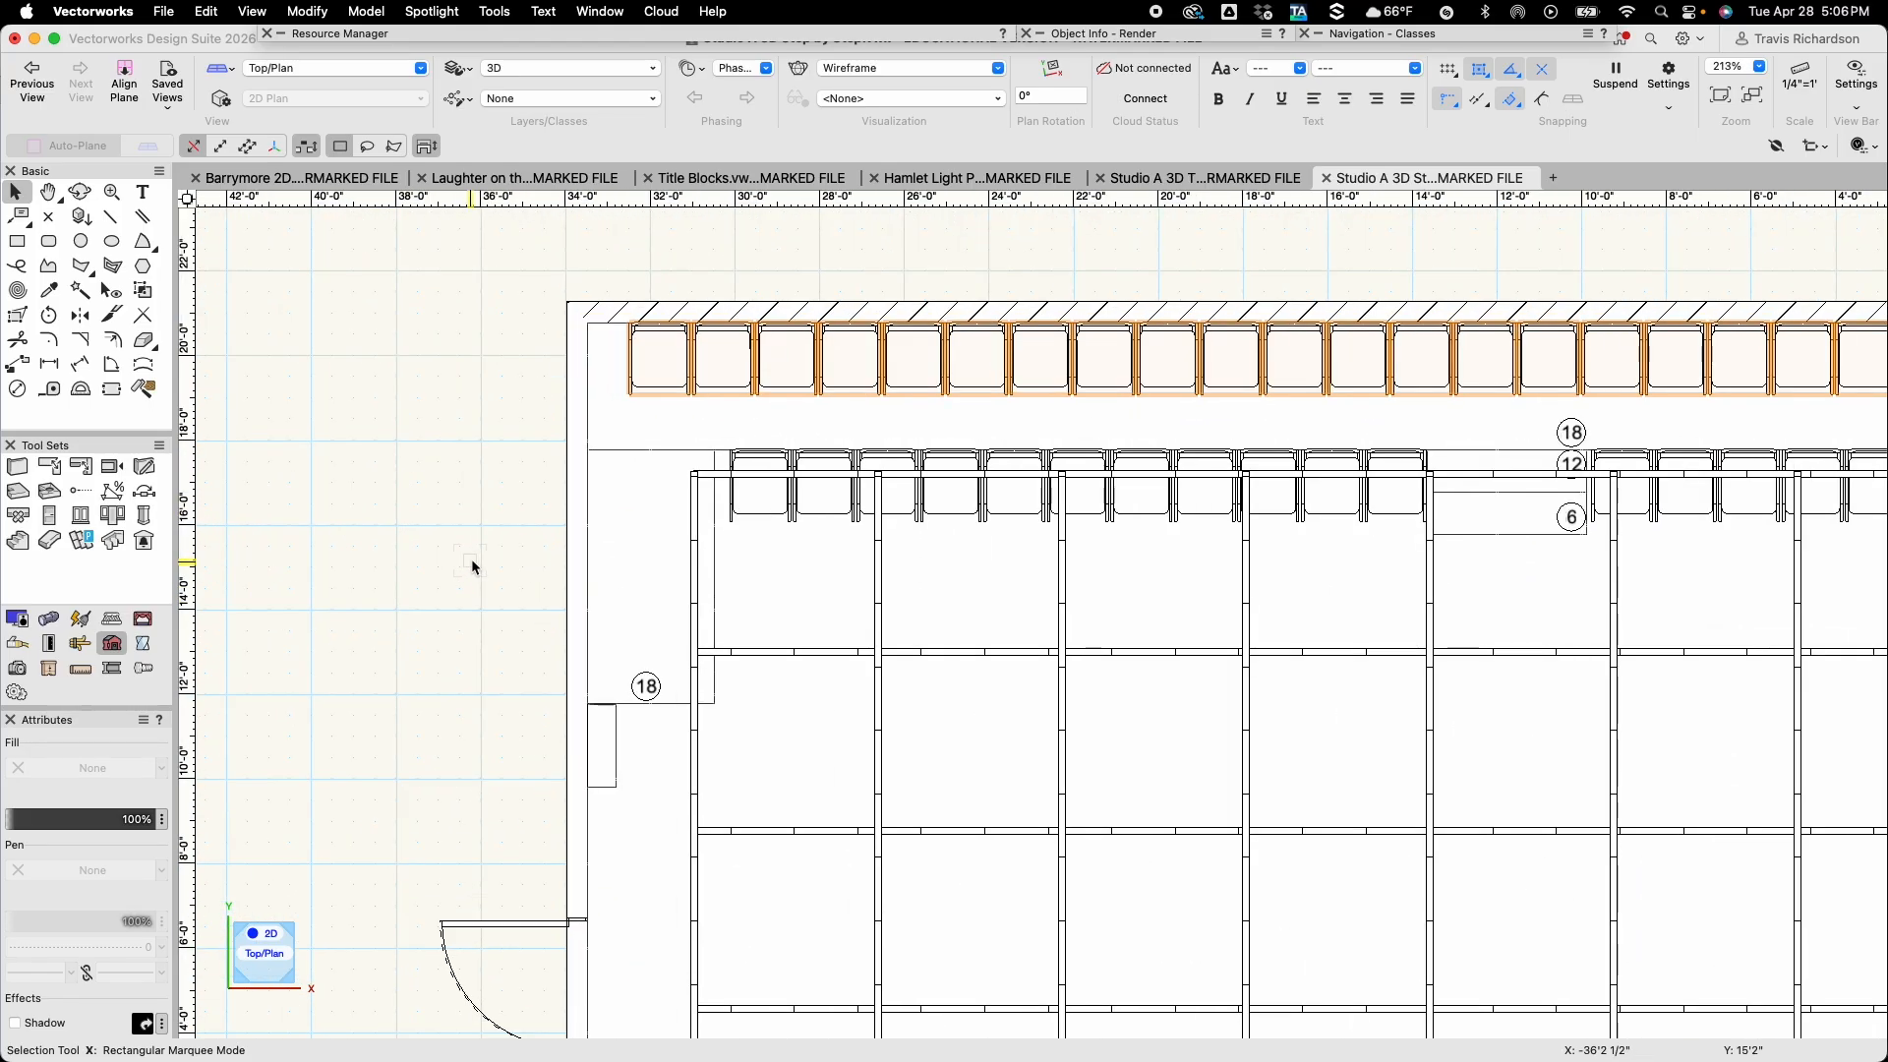
pyautogui.click(472, 566)
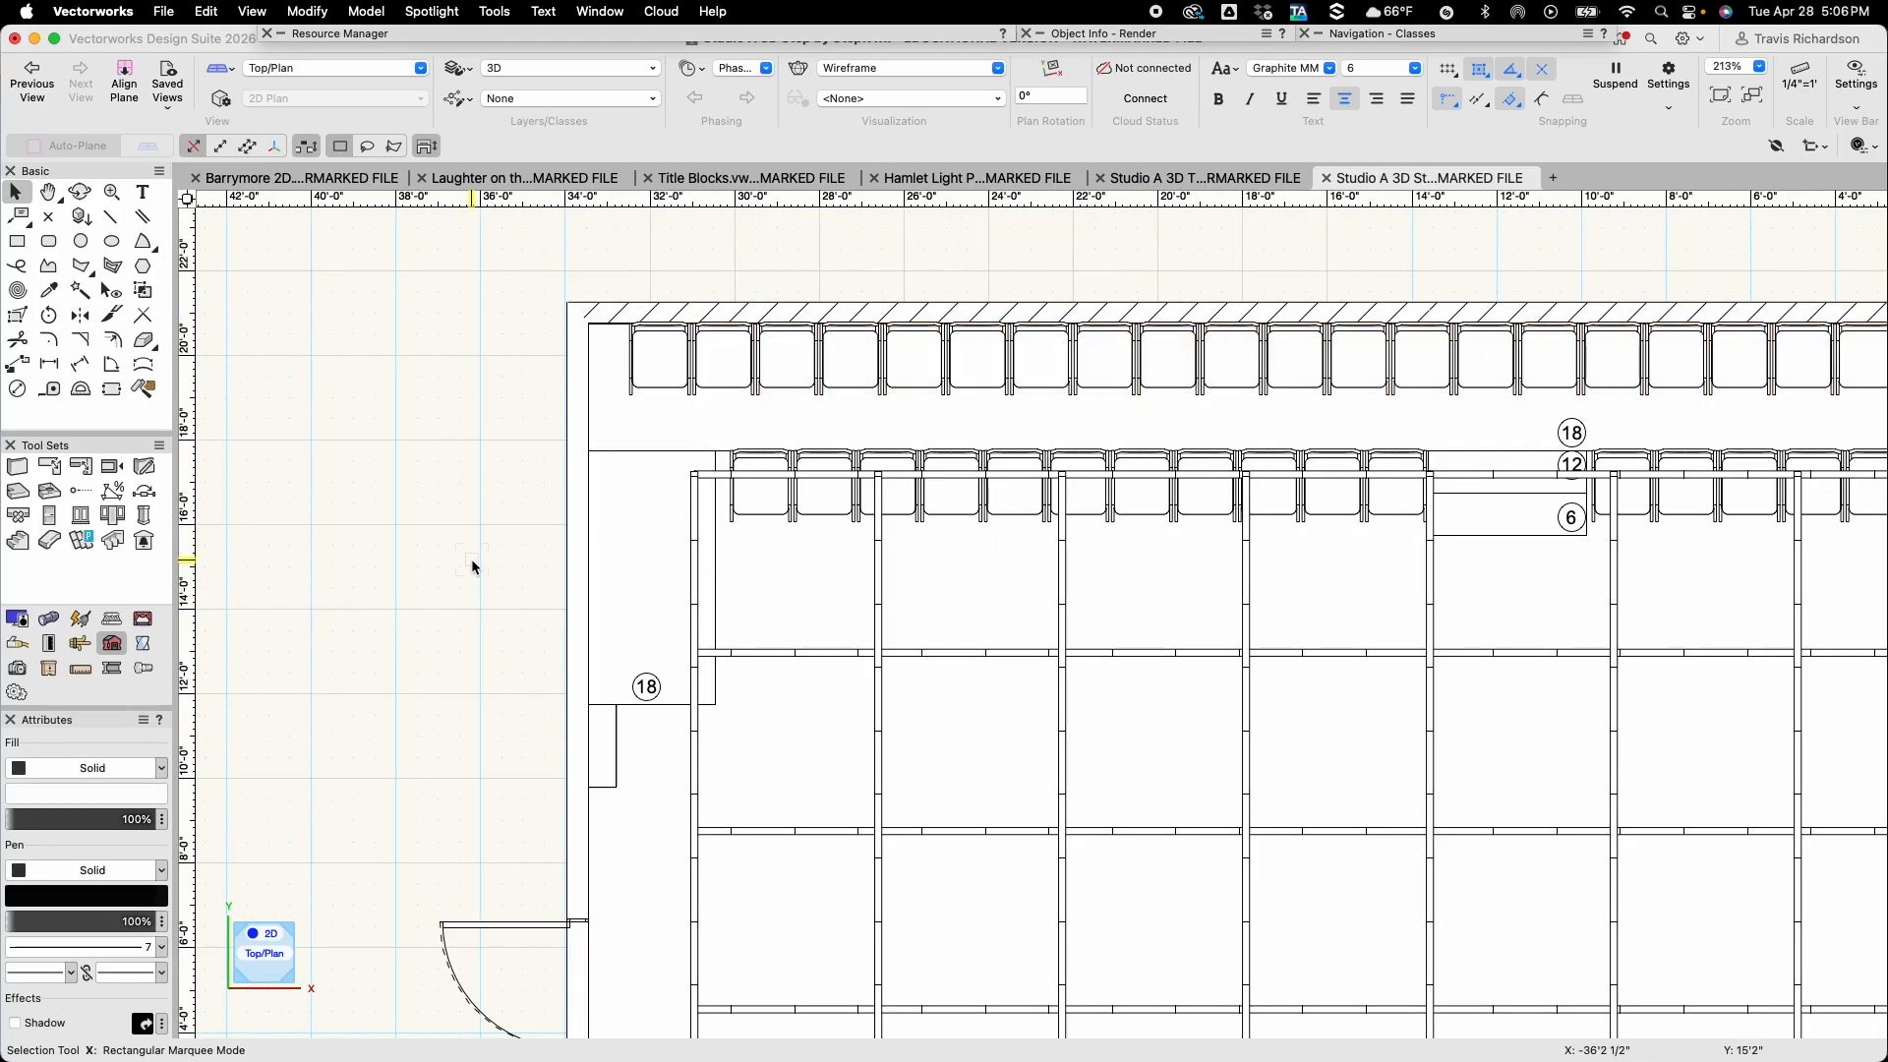
# Insert an Event Chair 2 symbol rotated 90° against the left side wall, at the upper end of the side platform
pyautogui.click(480, 34)
pyautogui.click(584, 138)
pyautogui.doubleClick(583, 137)
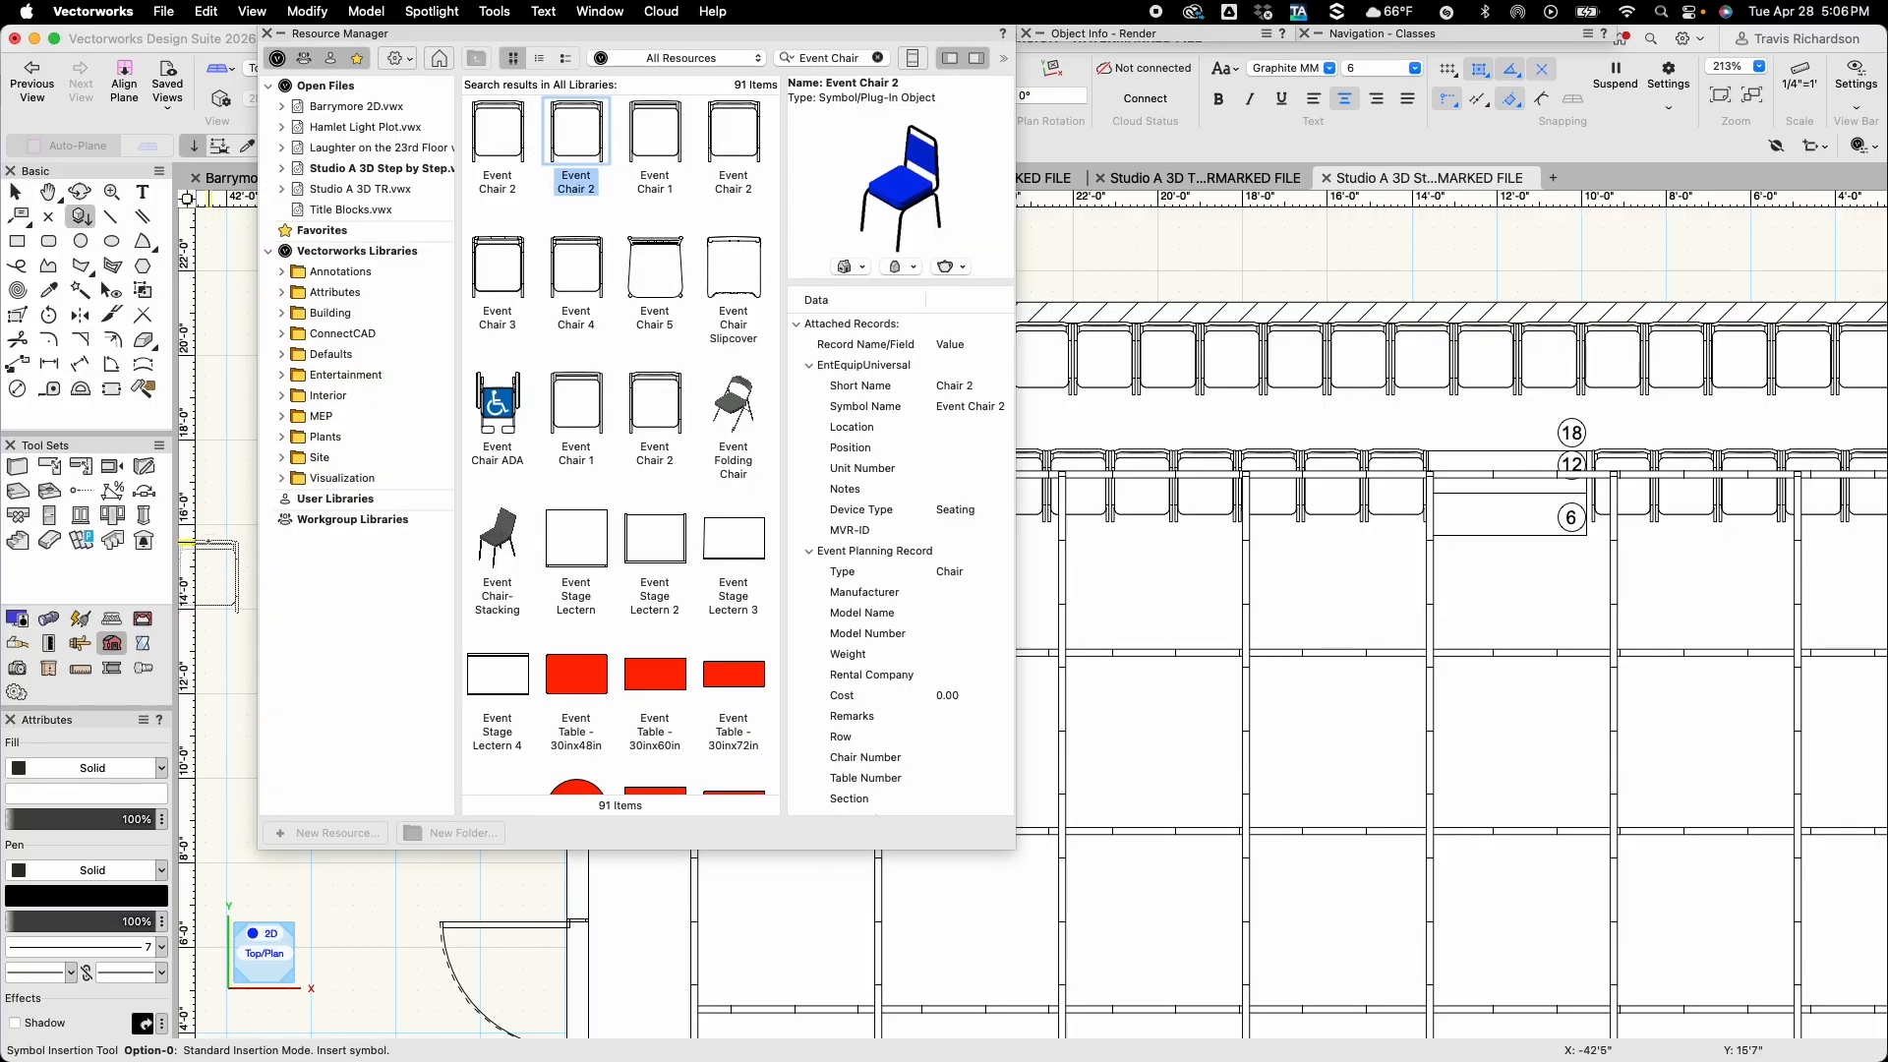
pyautogui.scroll(4, 504, 524)
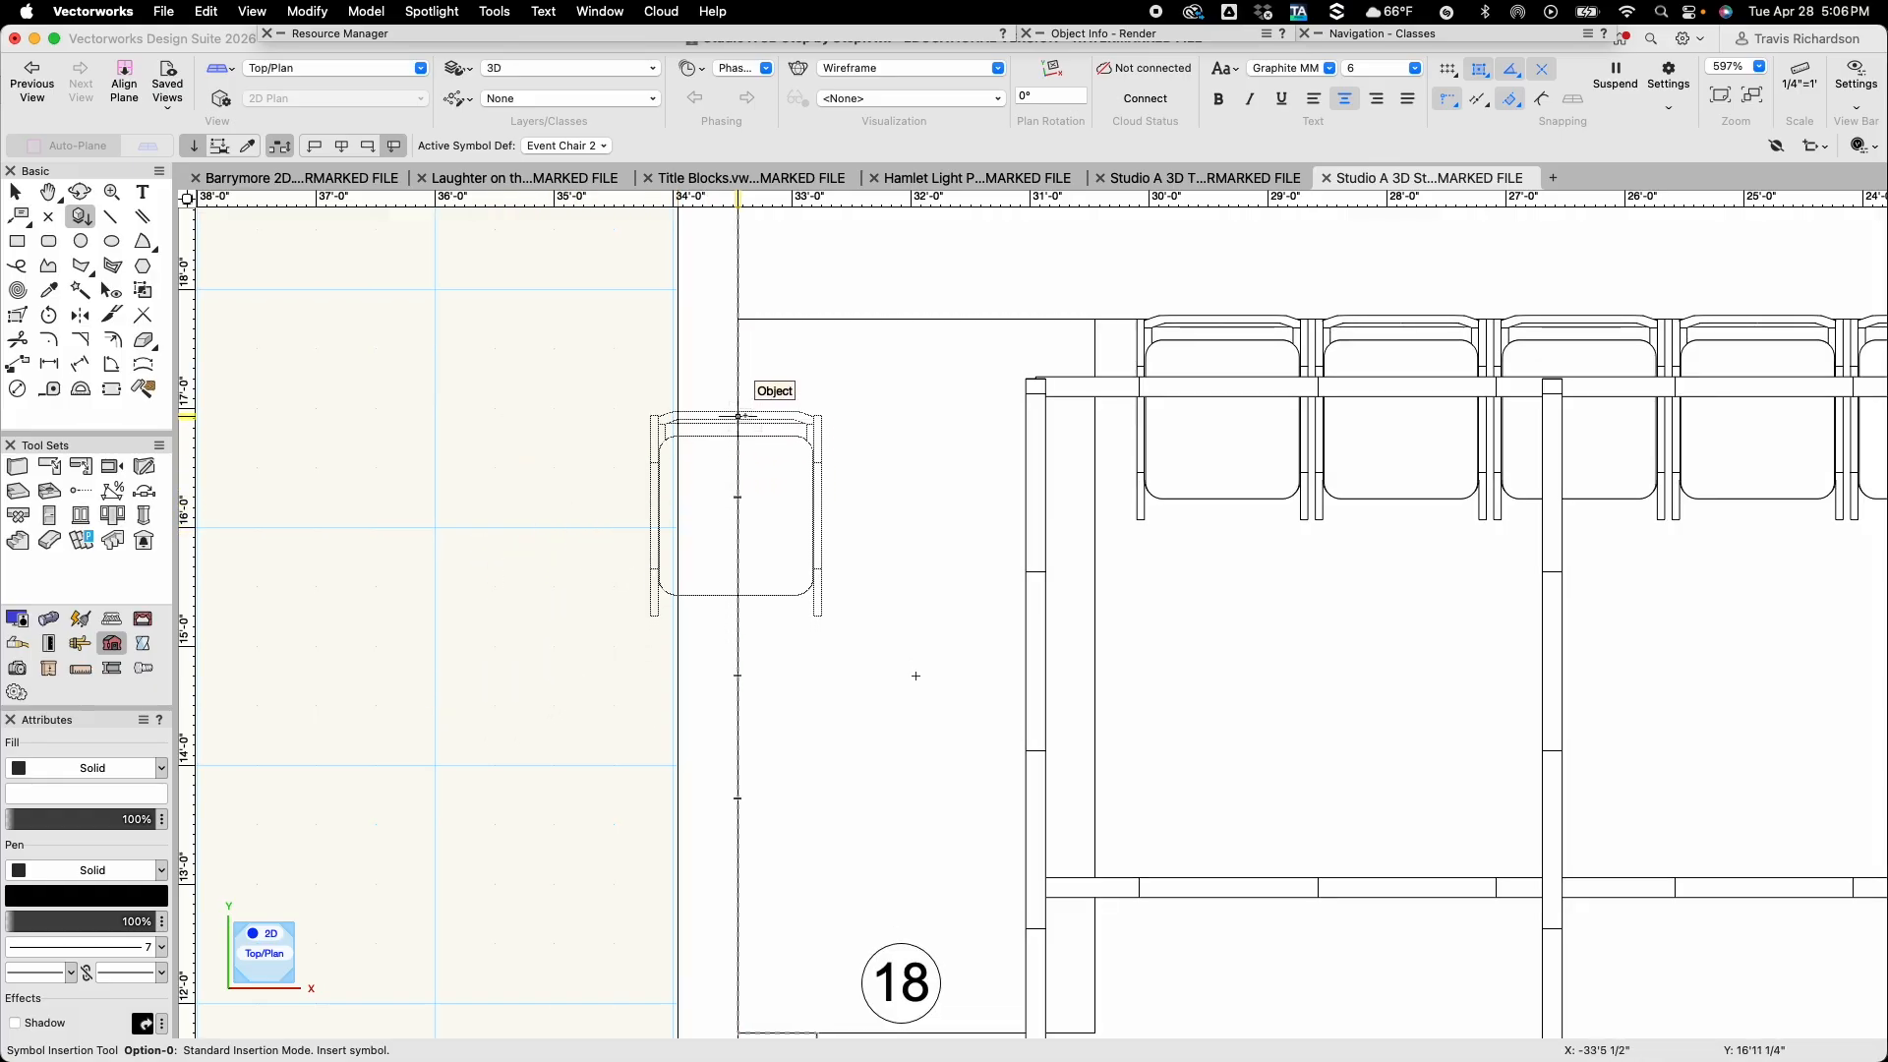
pyautogui.click(738, 418)
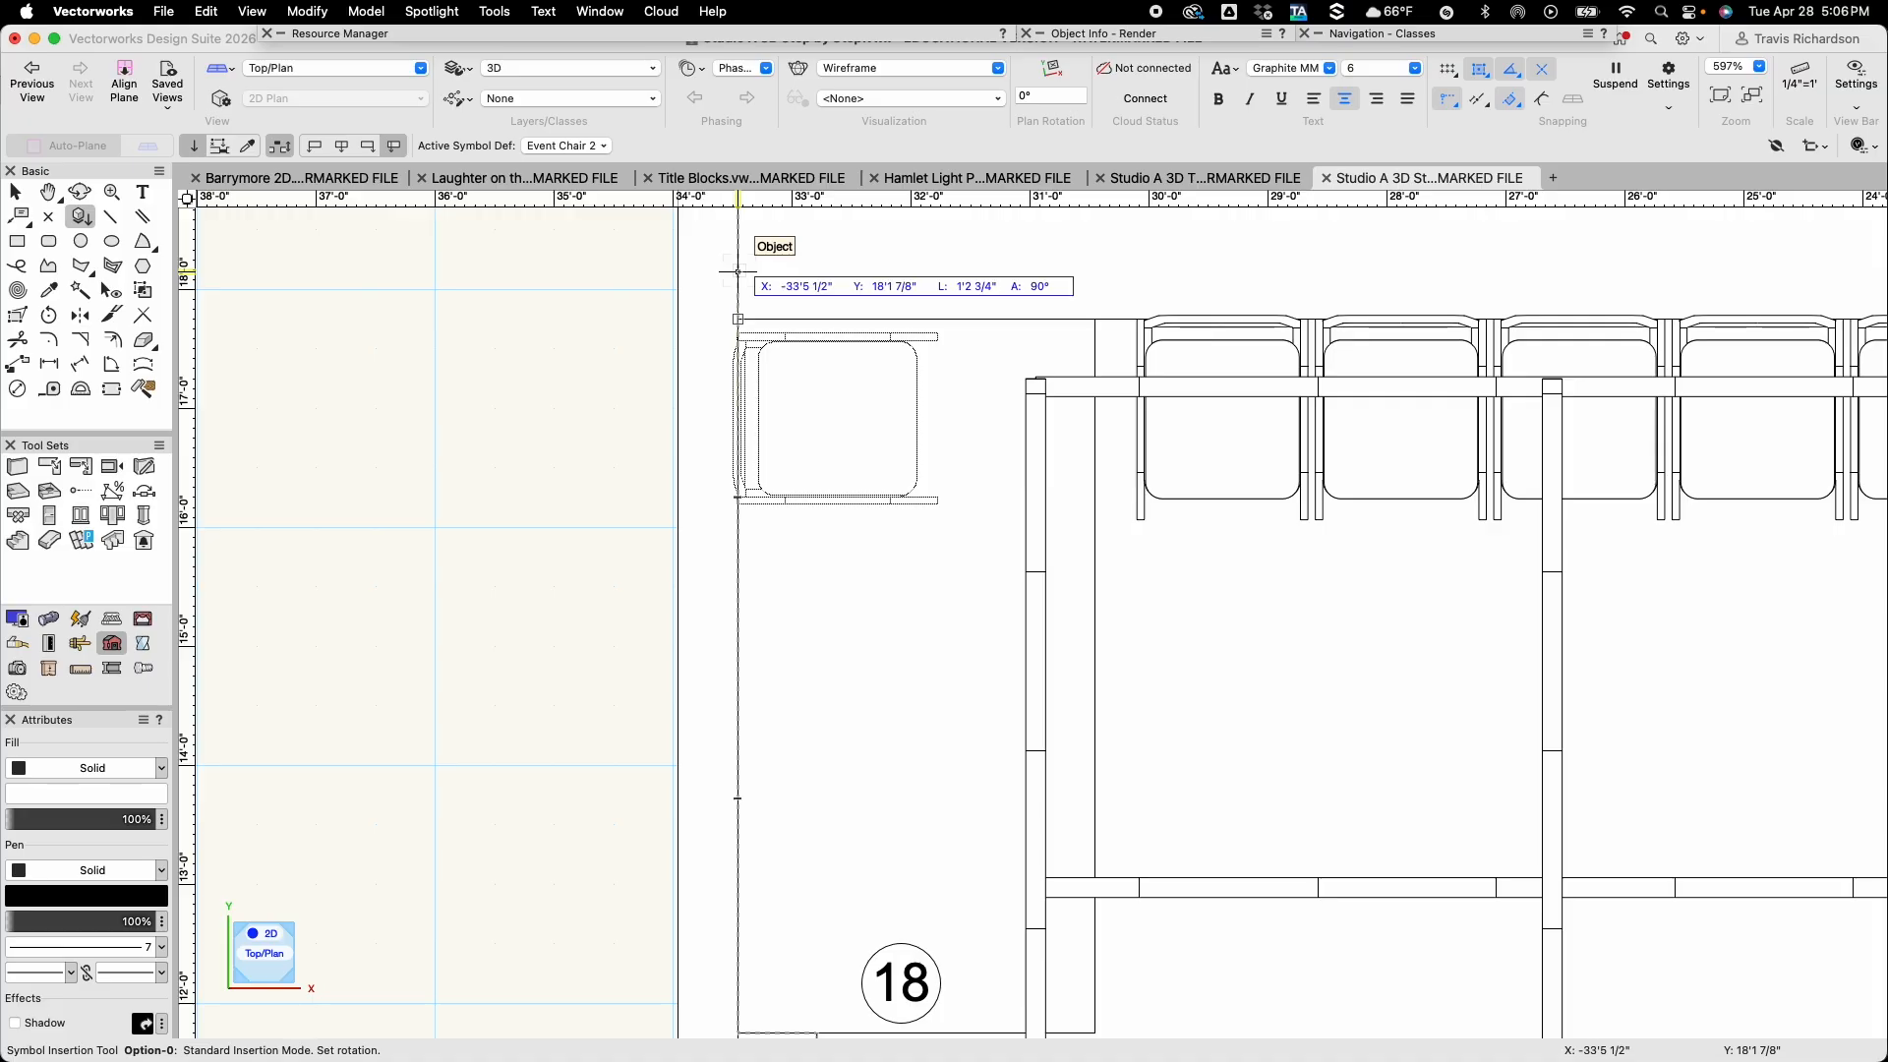
pyautogui.click(738, 271)
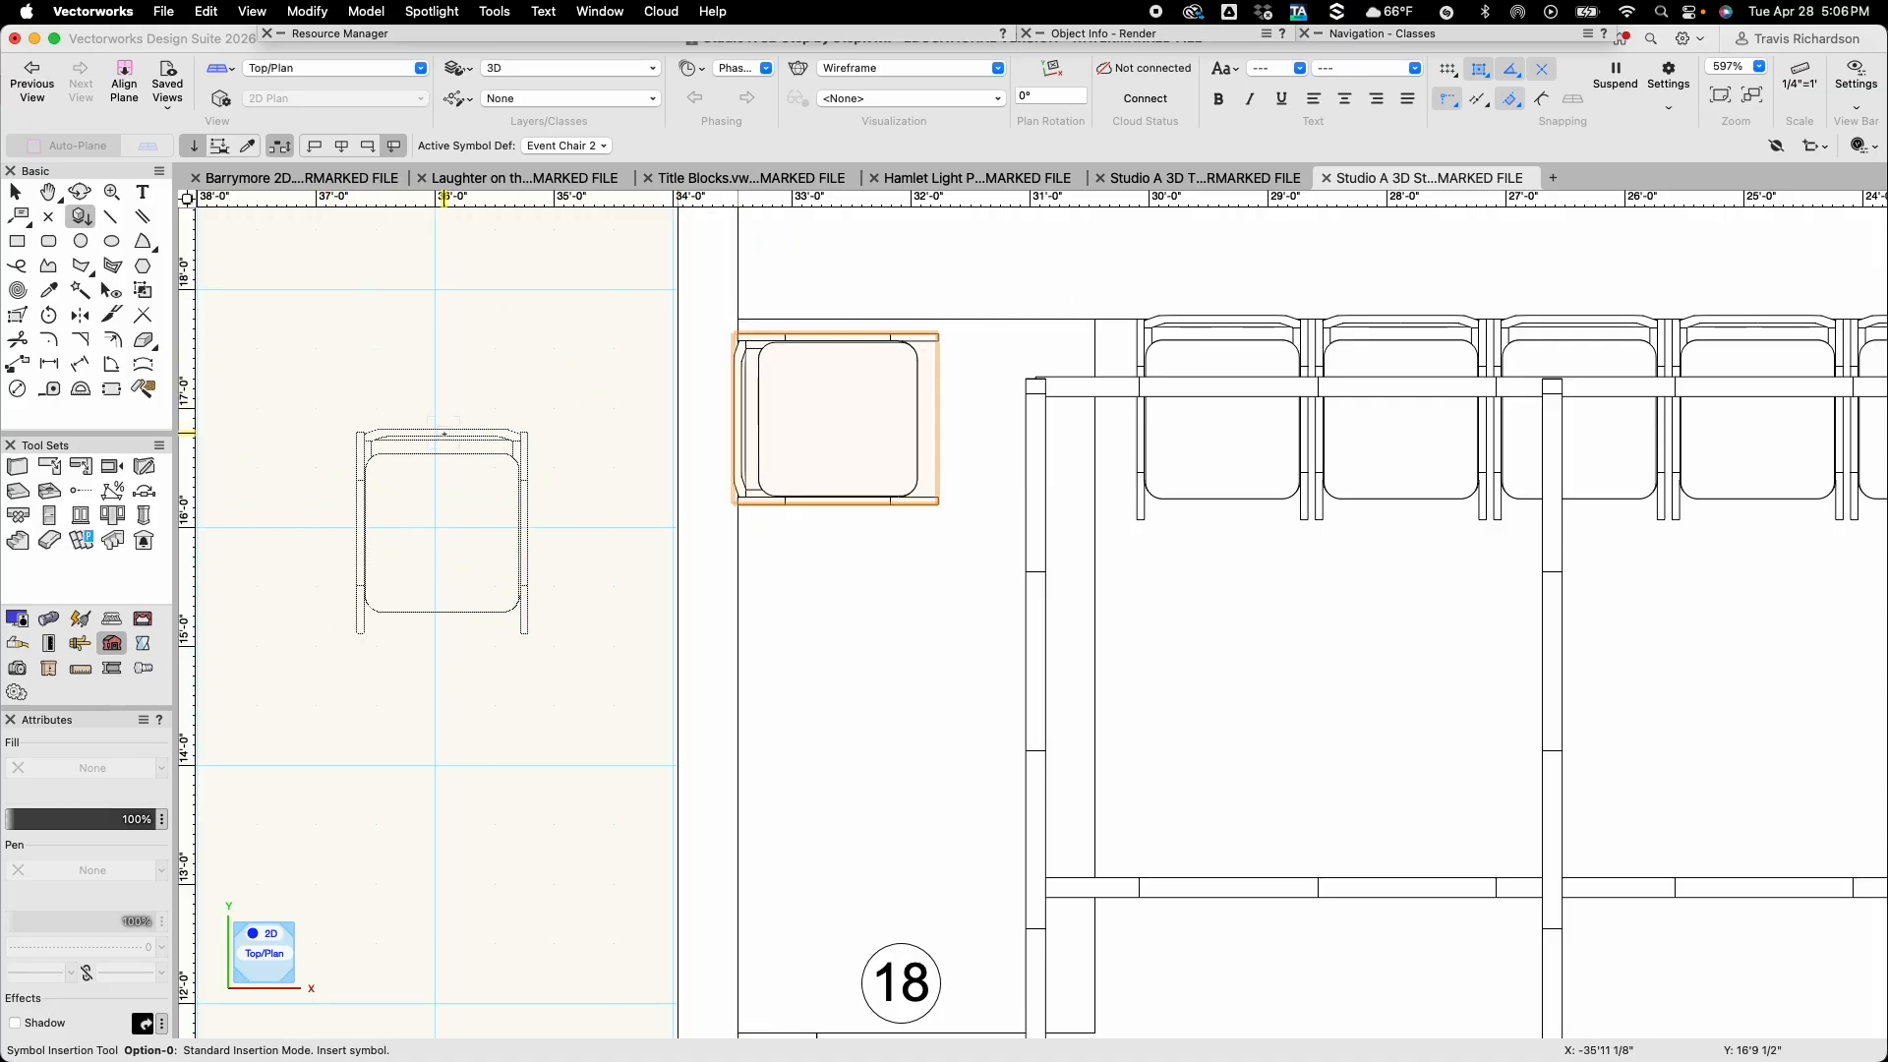
# Duplicate the side-wall chair in a linear array of 3 duplicates, offset 0 in X and -1'6" in Y, and clear the selection
pyautogui.press('x')
pyautogui.click(222, 11)
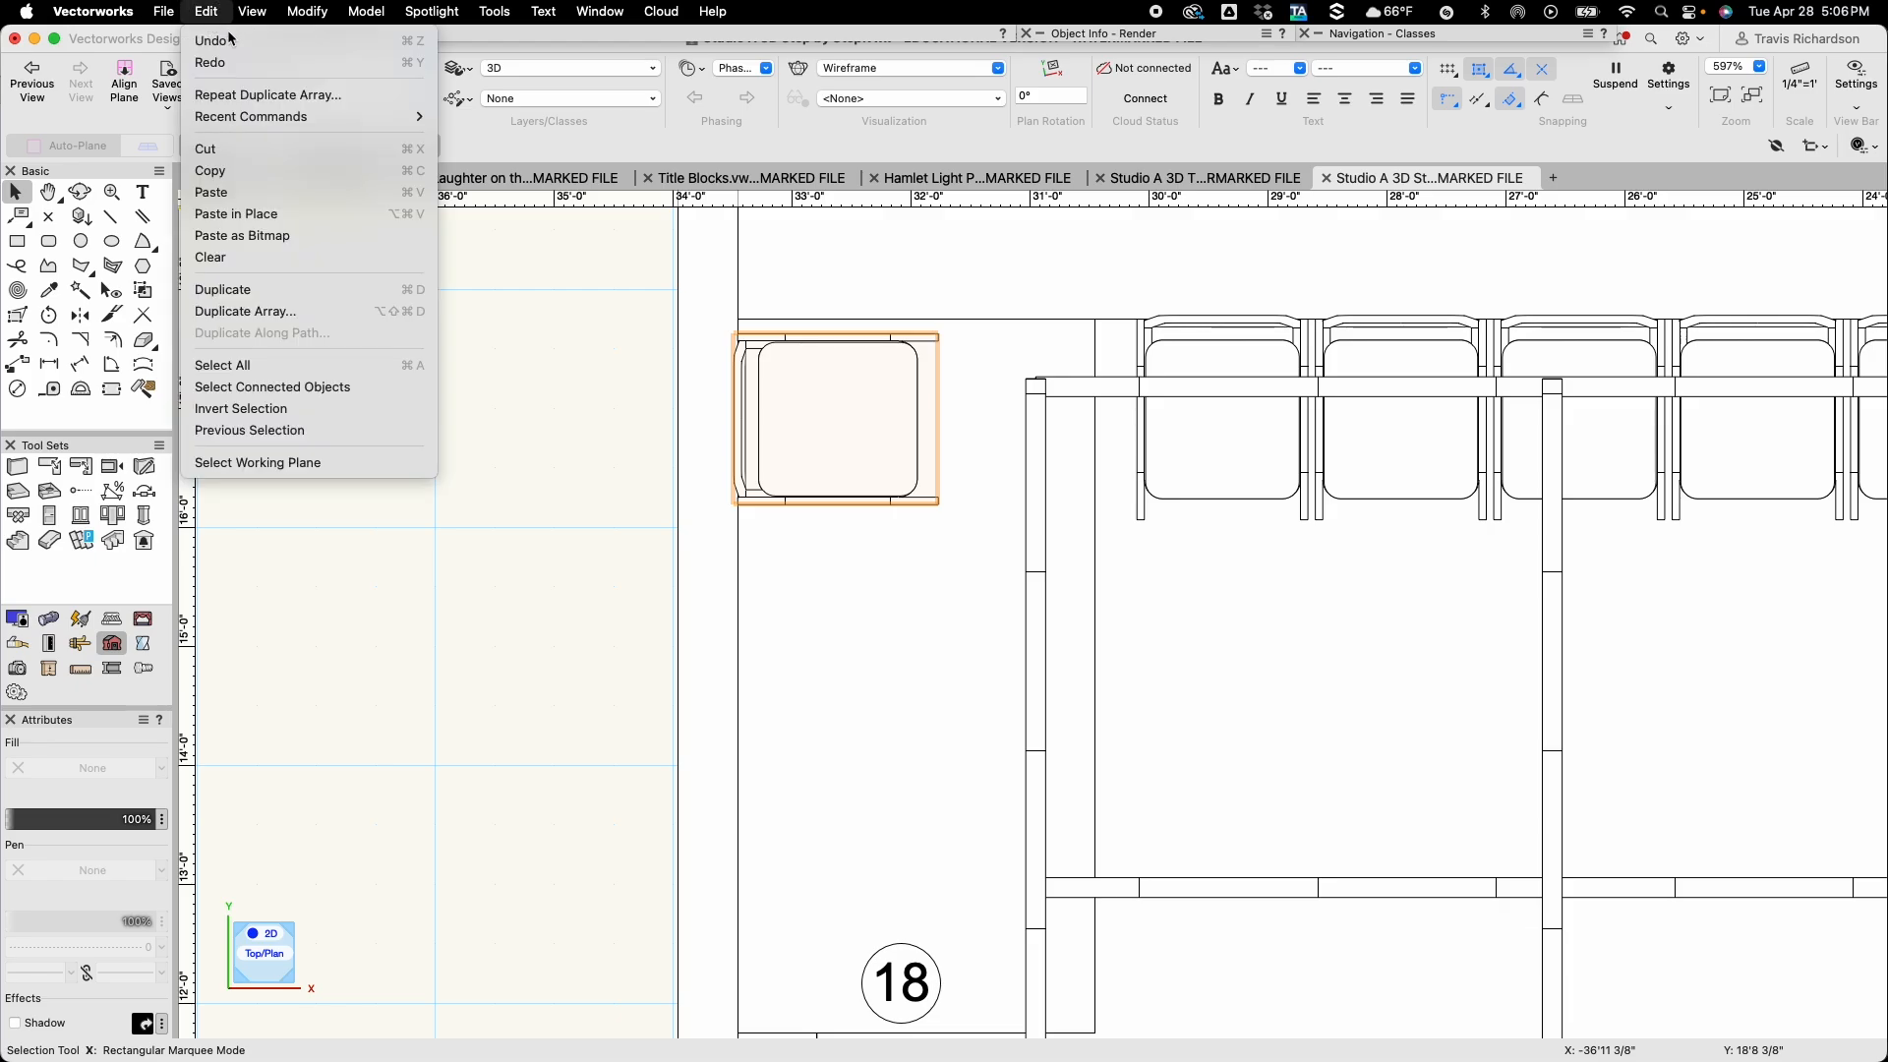
pyautogui.click(246, 311)
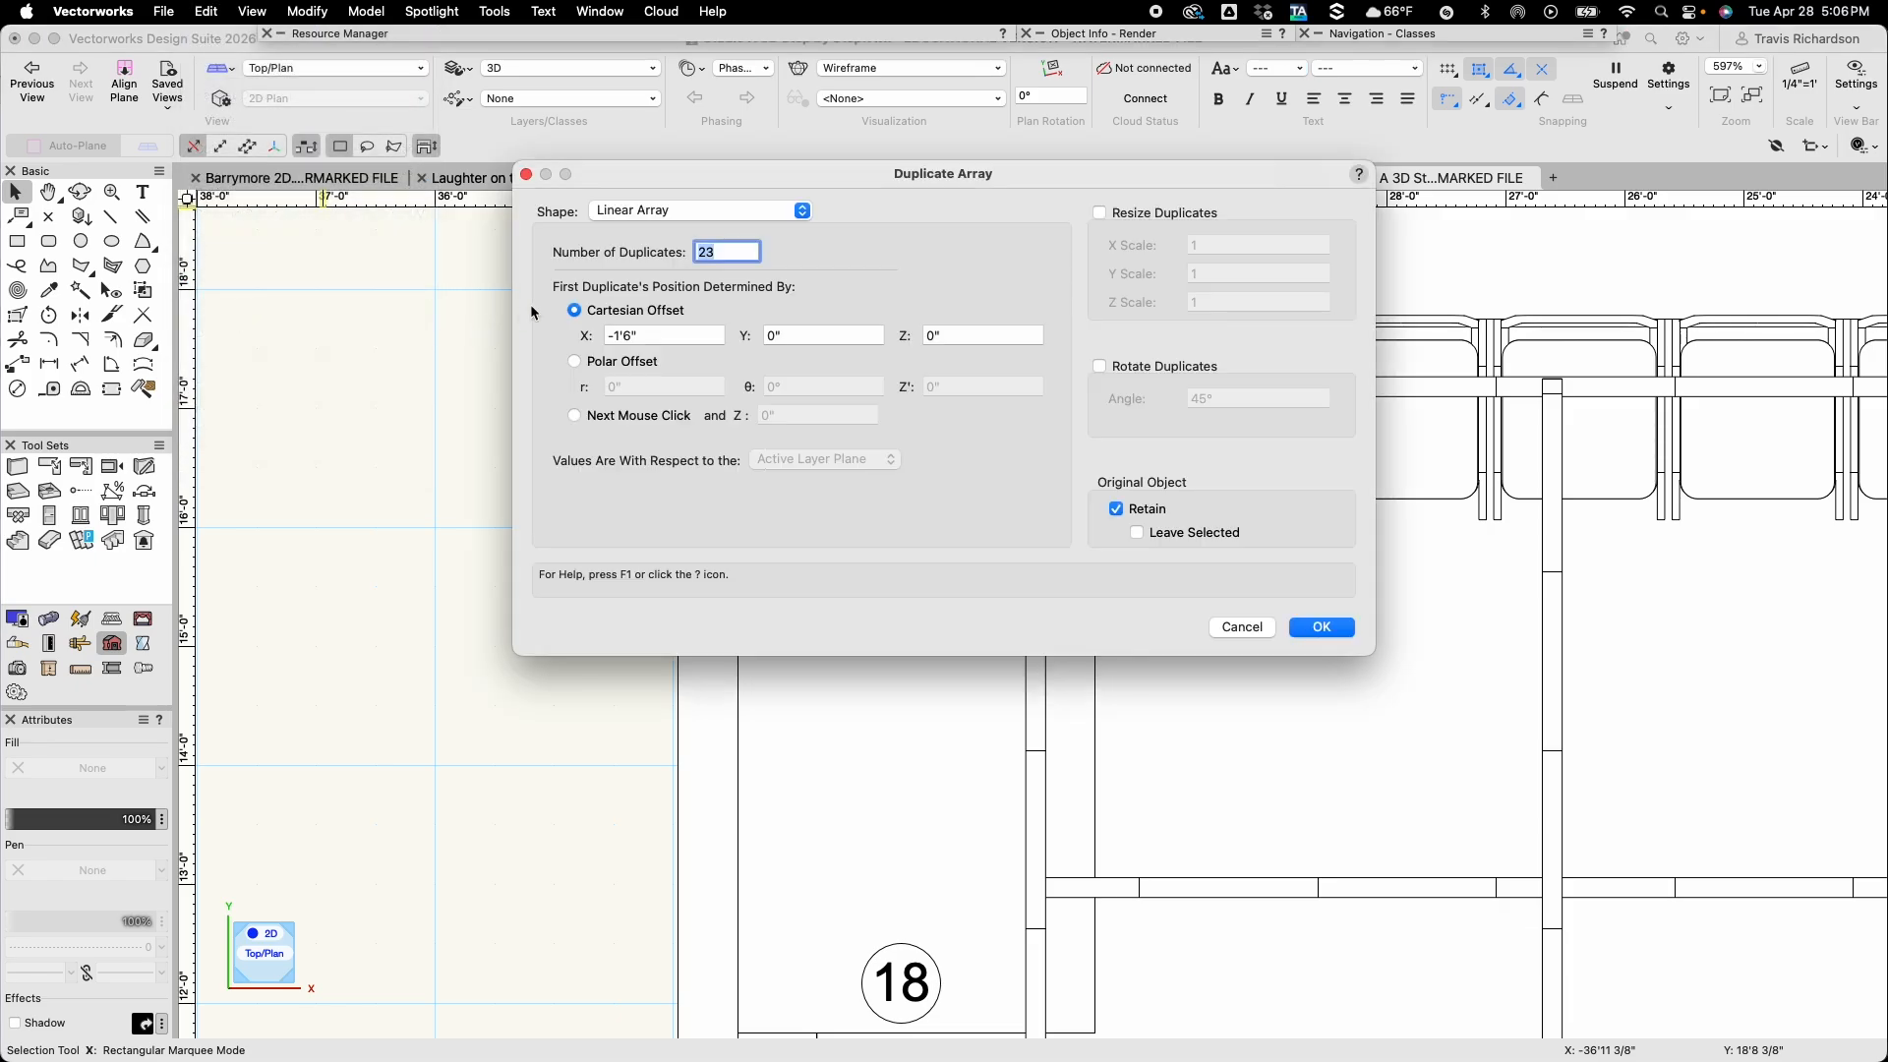
pyautogui.write('3')
pyautogui.press('Tab')
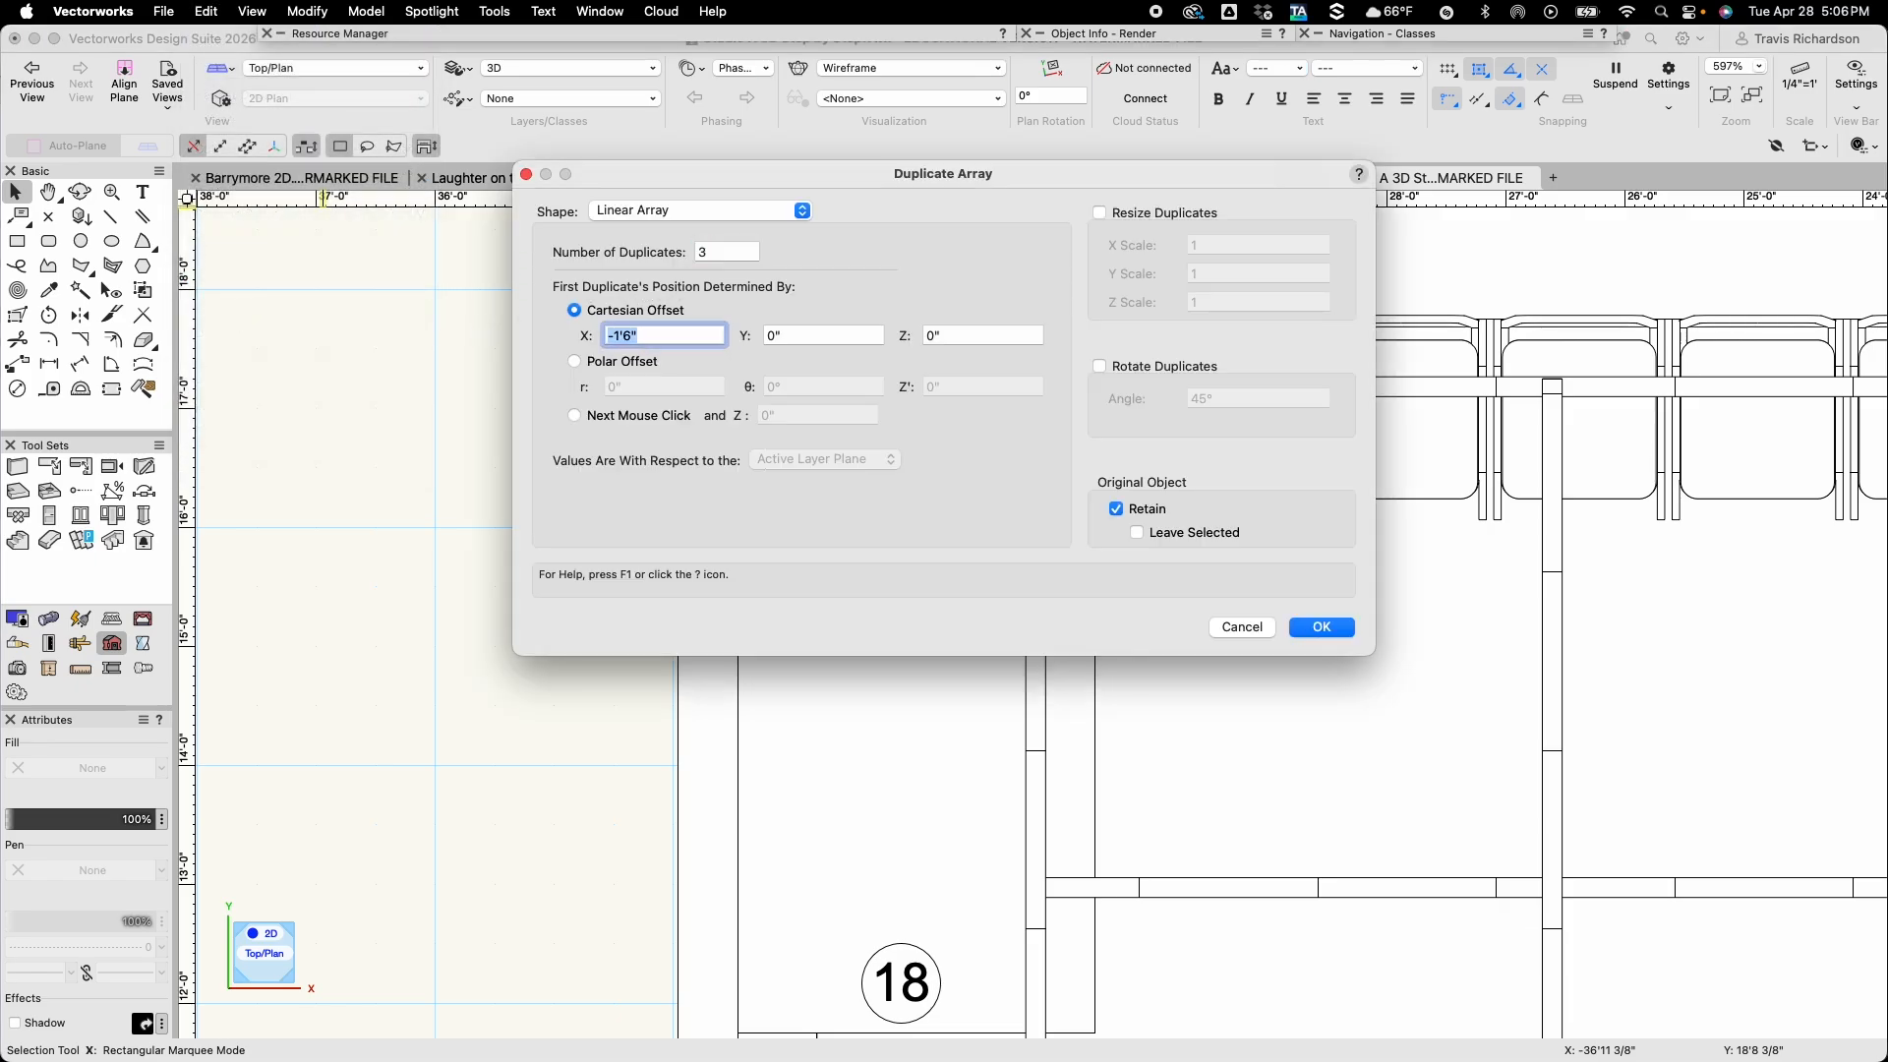
pyautogui.write('0')
pyautogui.press('Tab')
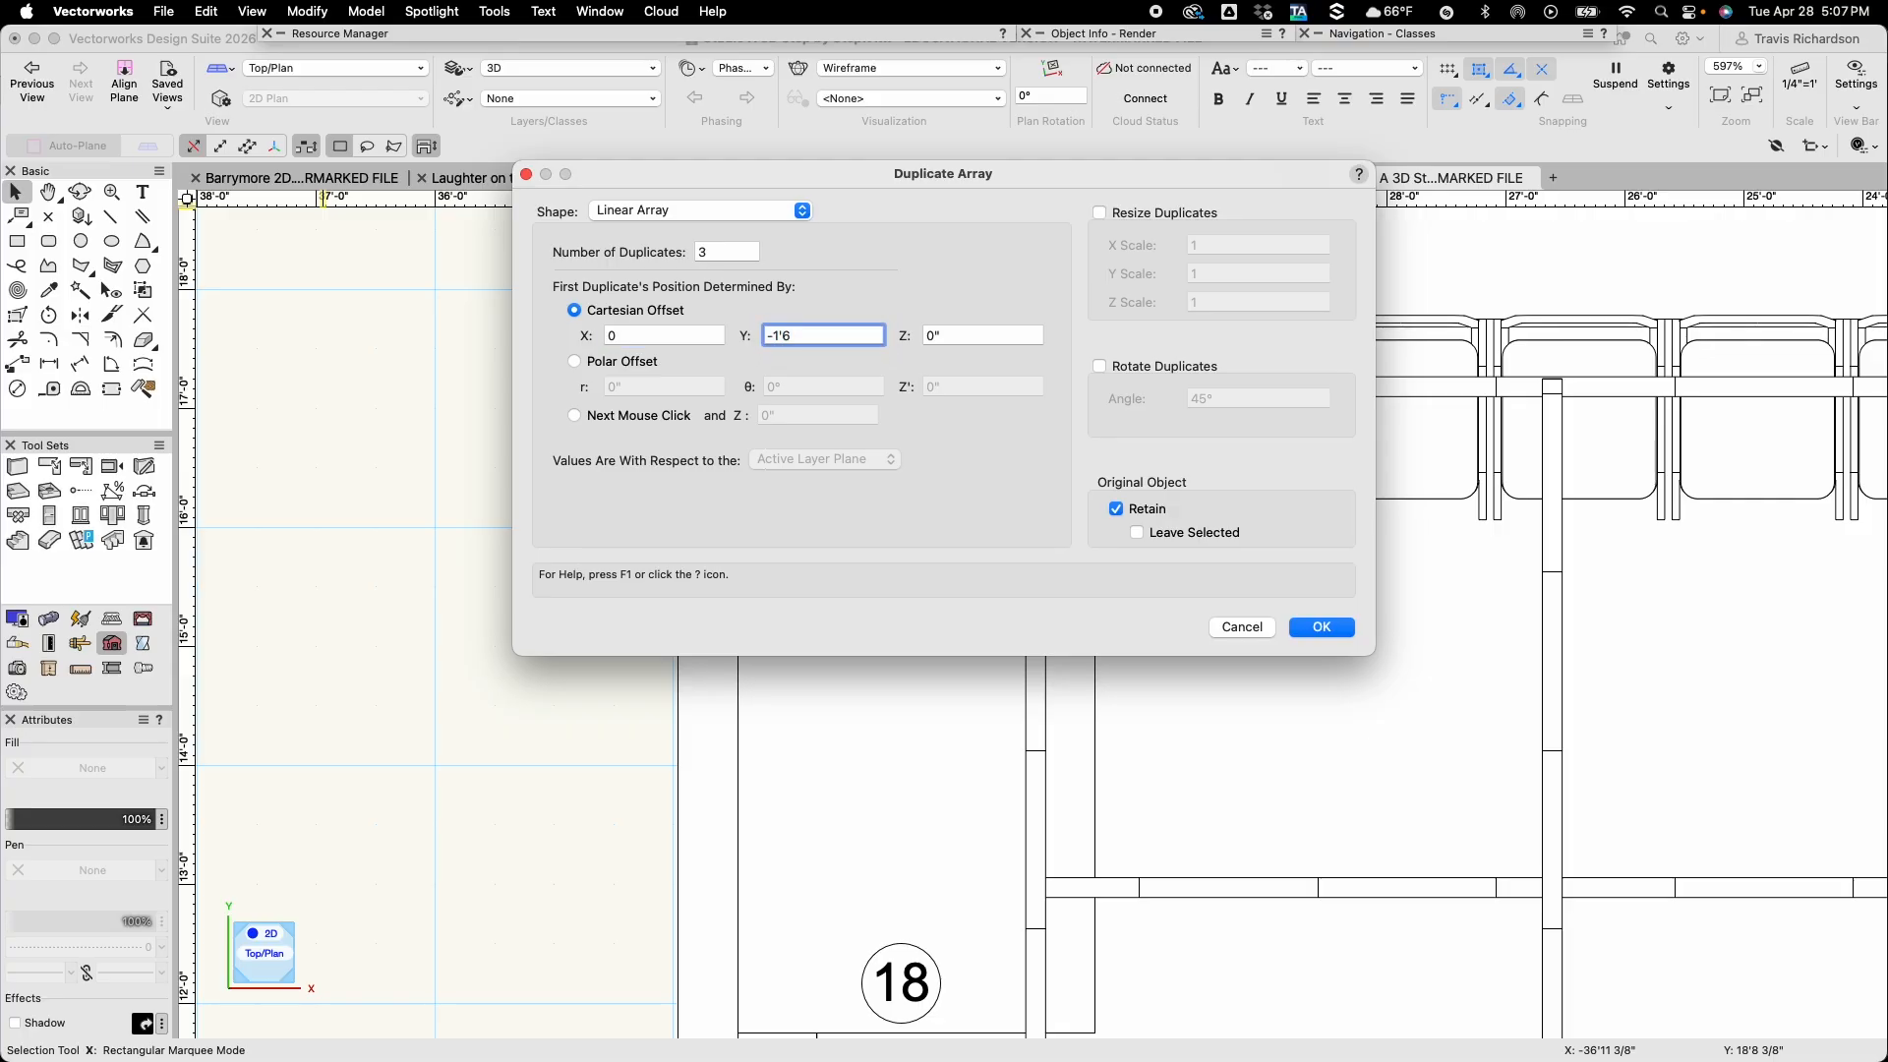
pyautogui.write("-1'6")
pyautogui.press('Return')
pyautogui.scroll(-2, 677, 282)
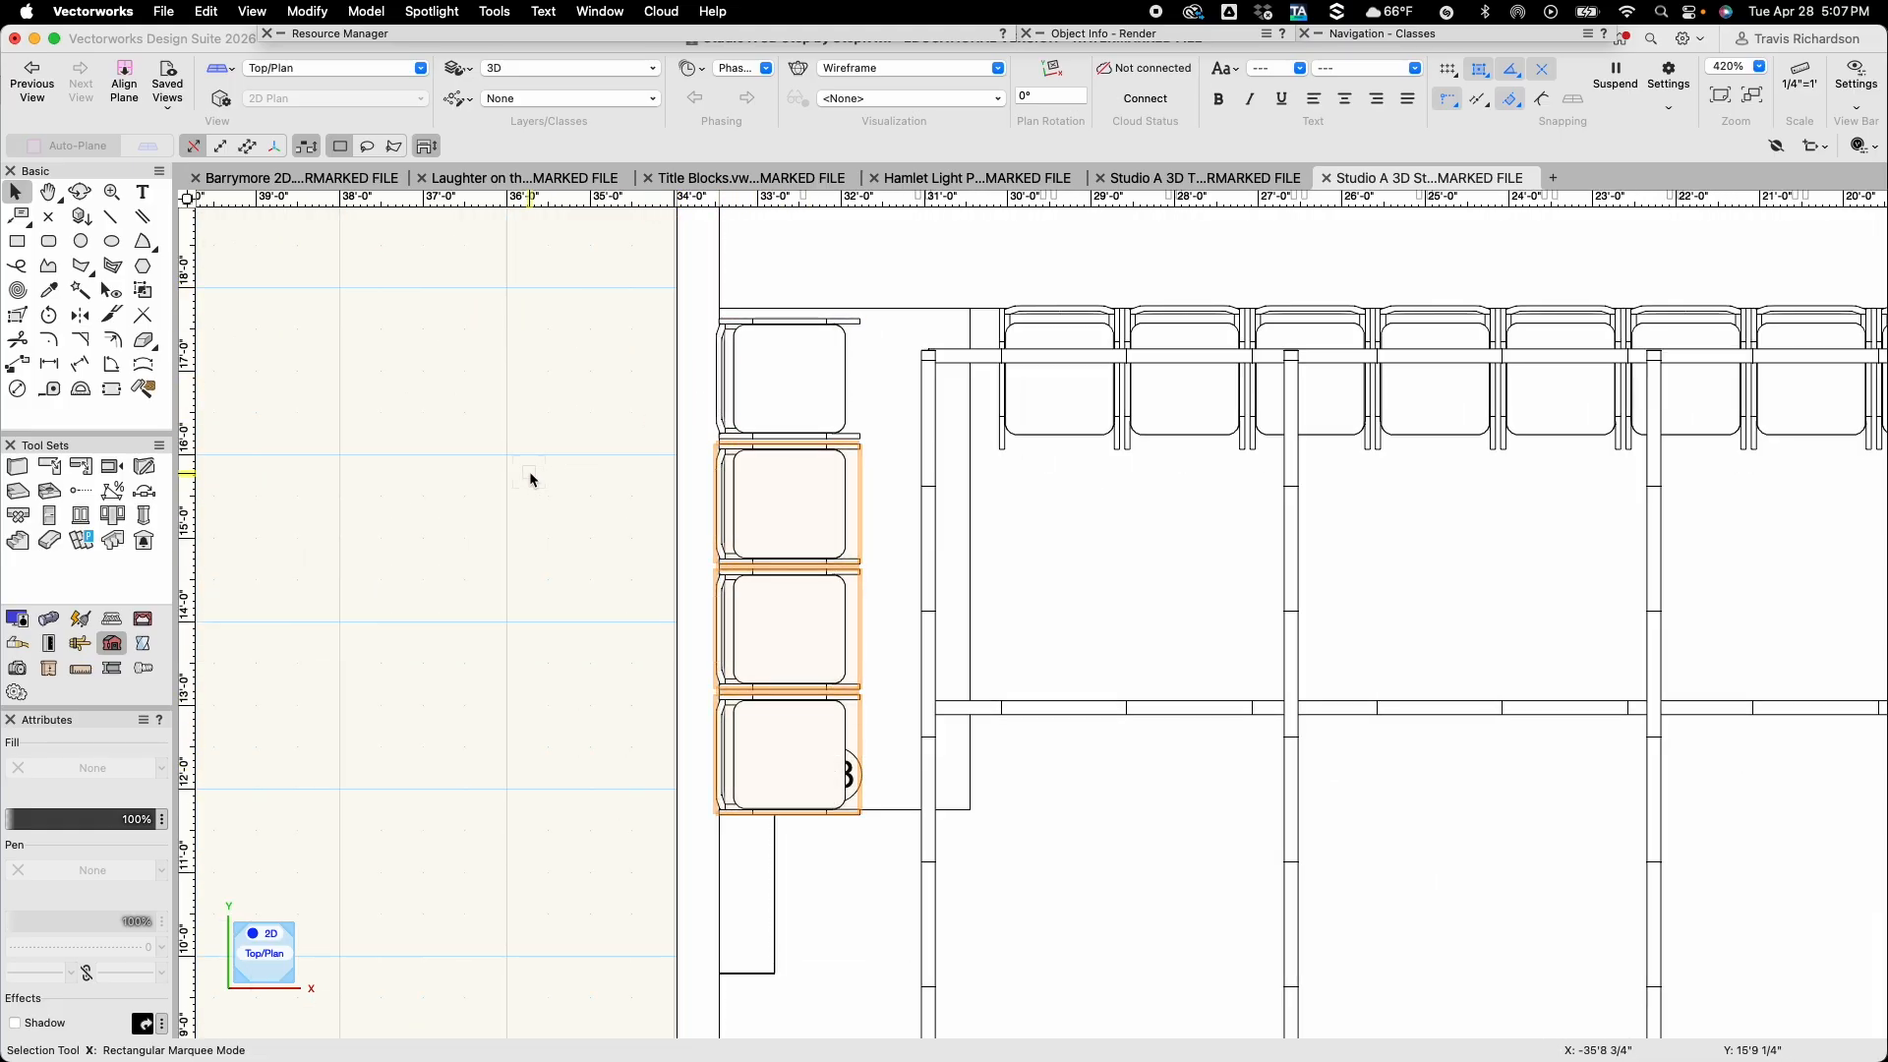
pyautogui.scroll(-3, 529, 479)
pyautogui.click(529, 470)
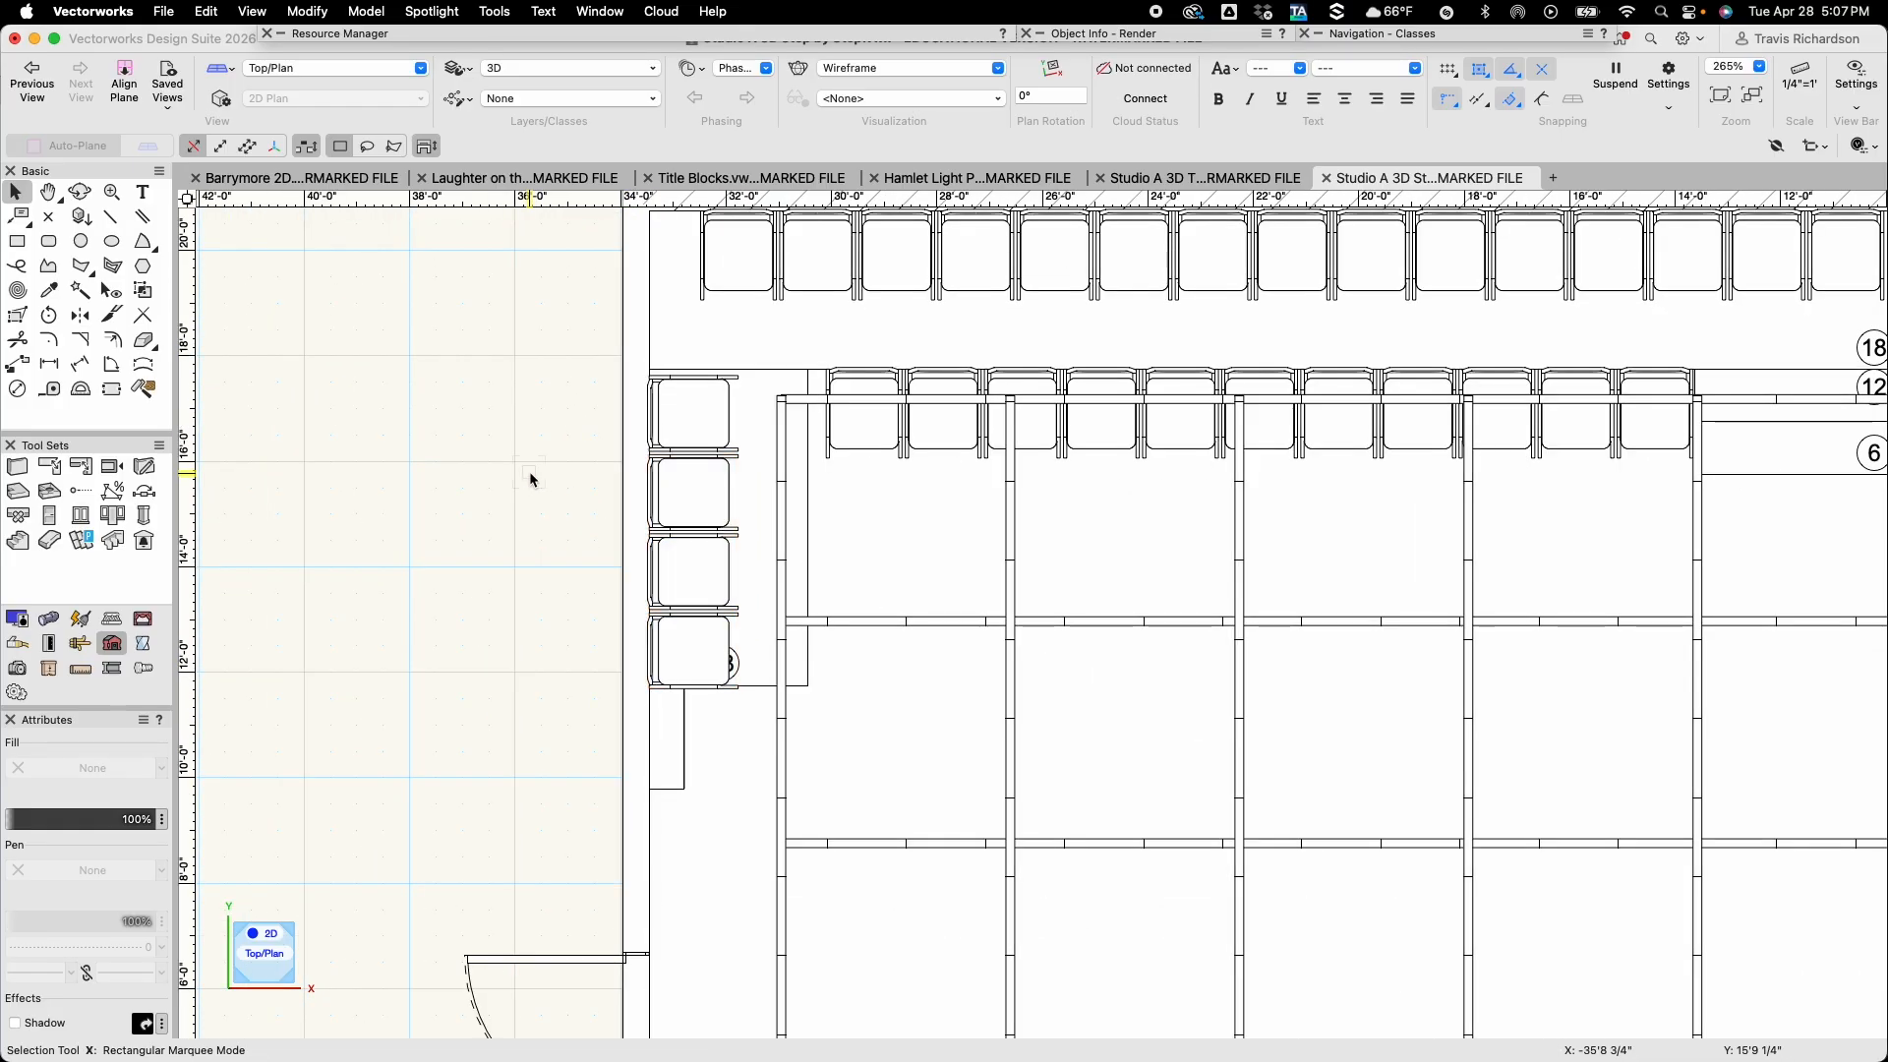
pyautogui.moveTo(529, 470); pyautogui.dragTo(350, 511, button='middle')
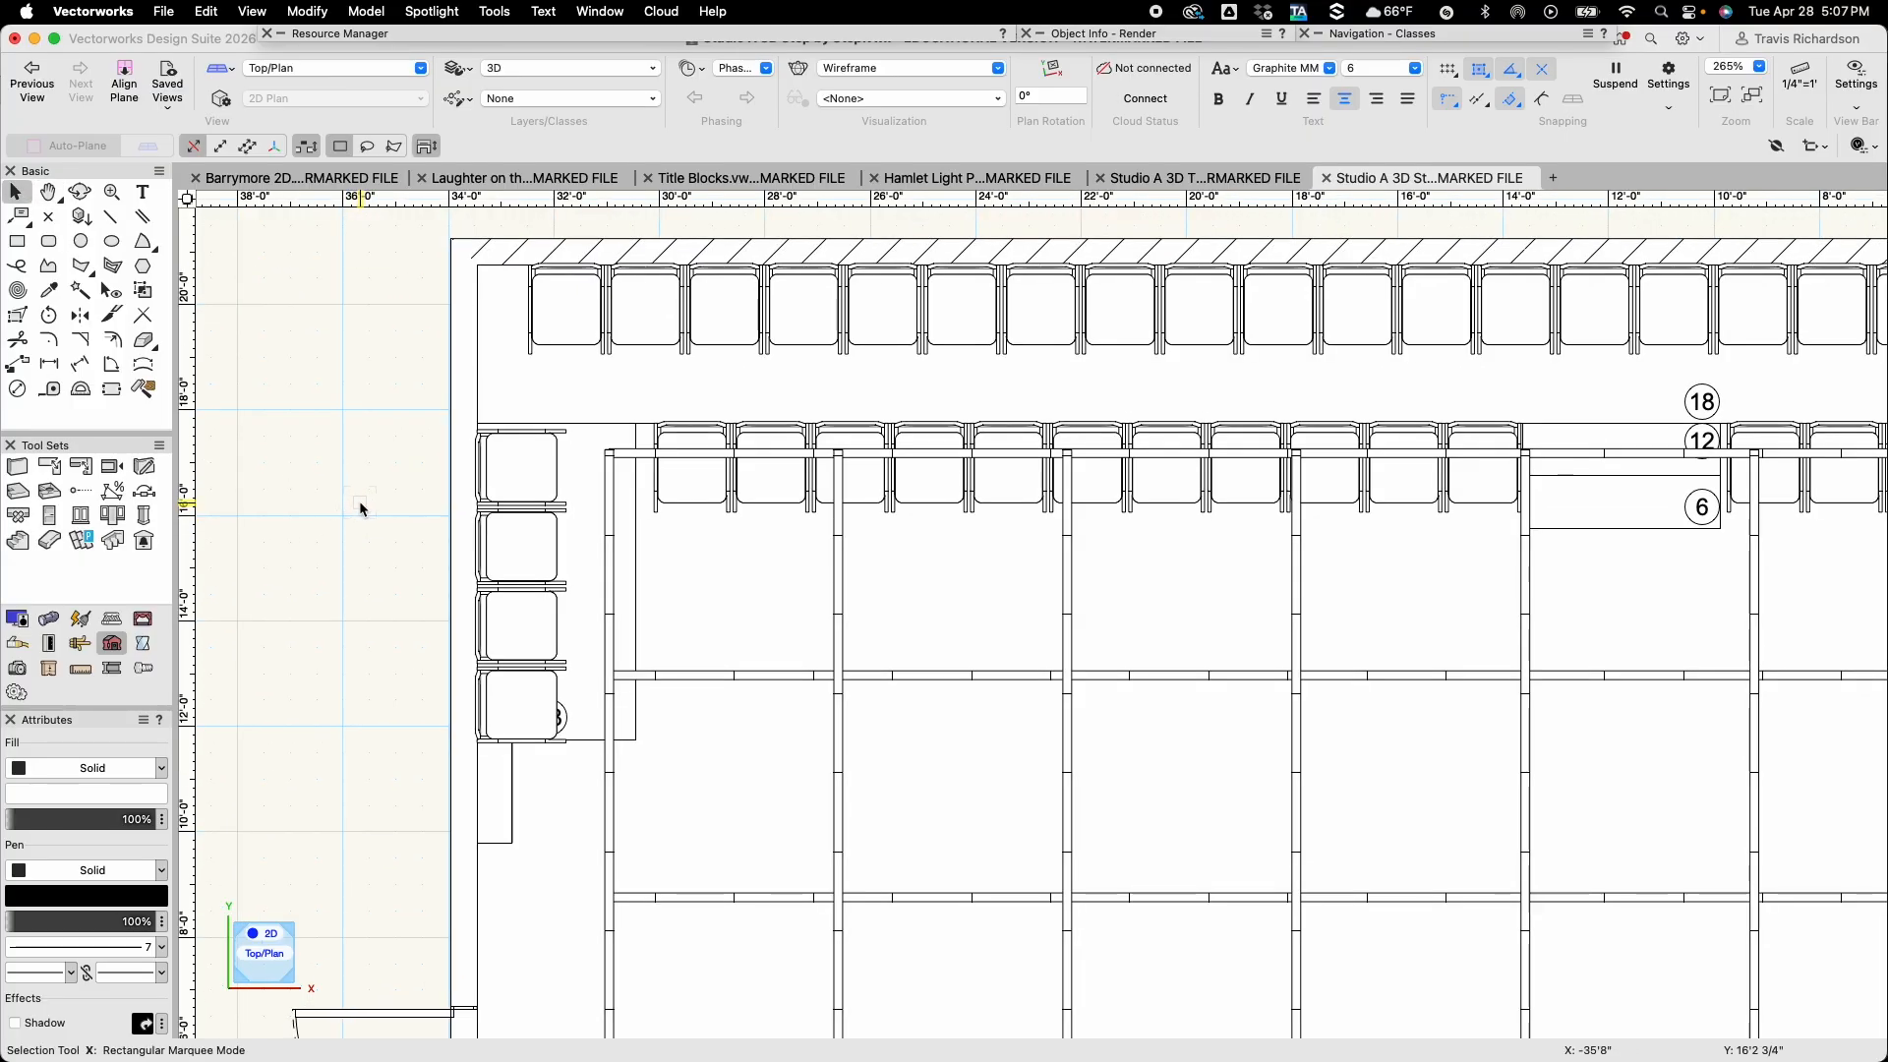
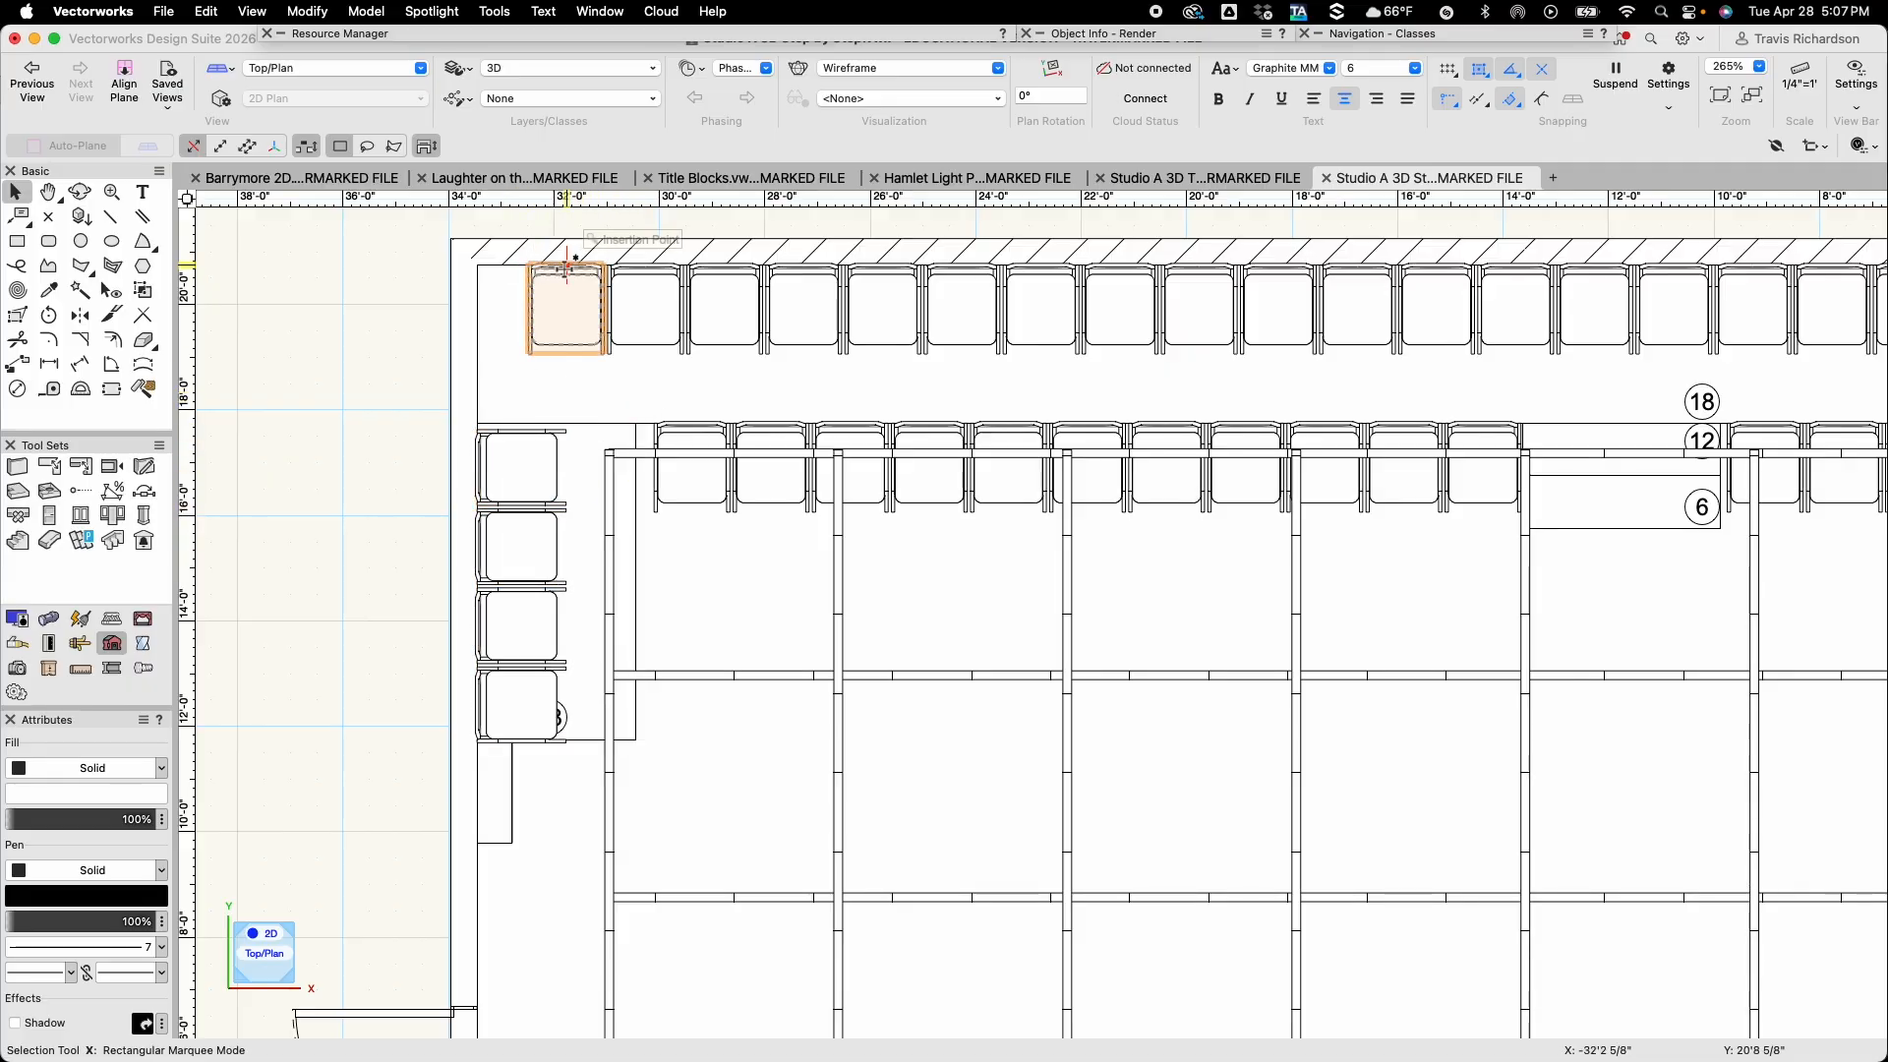
# Check the chairs' height against the platforms in the Back view and return to Top/Plan
pyautogui.click(308, 67)
pyautogui.click(316, 247)
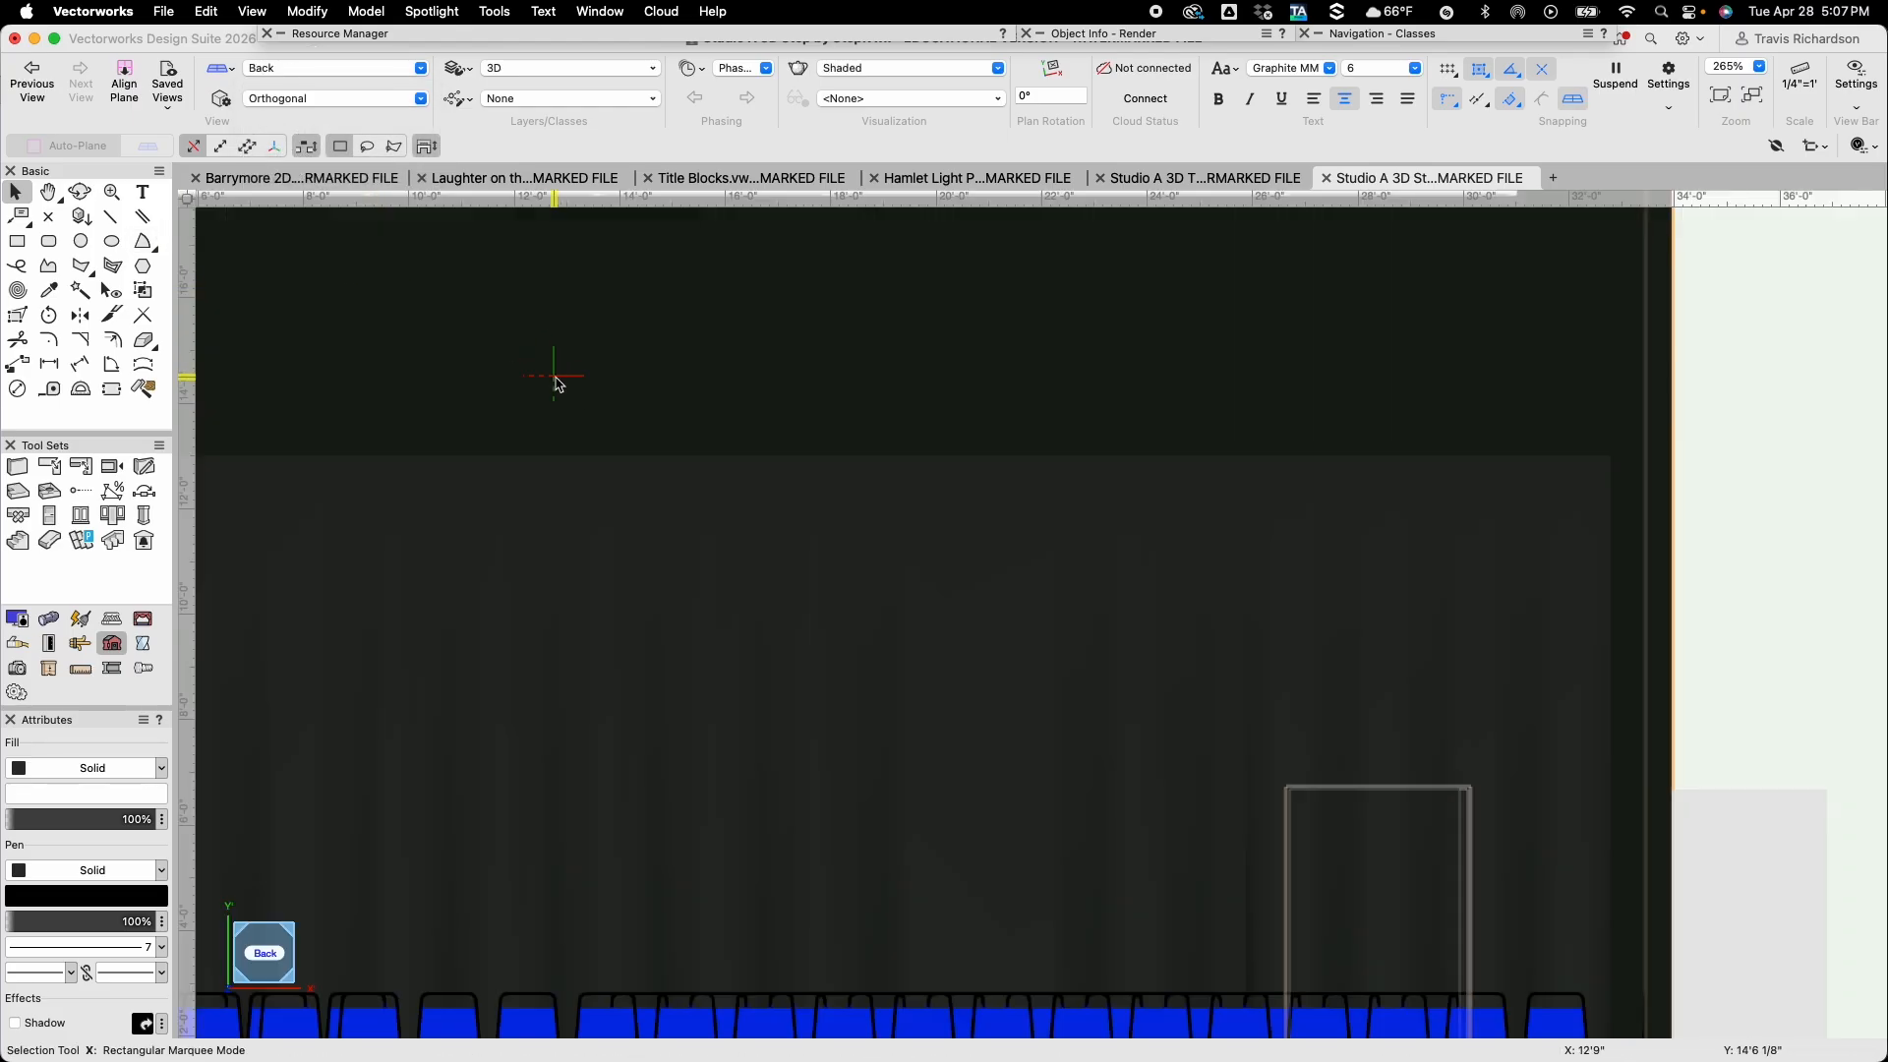
pyautogui.moveTo(759, 725); pyautogui.dragTo(725, 404, button='middle')
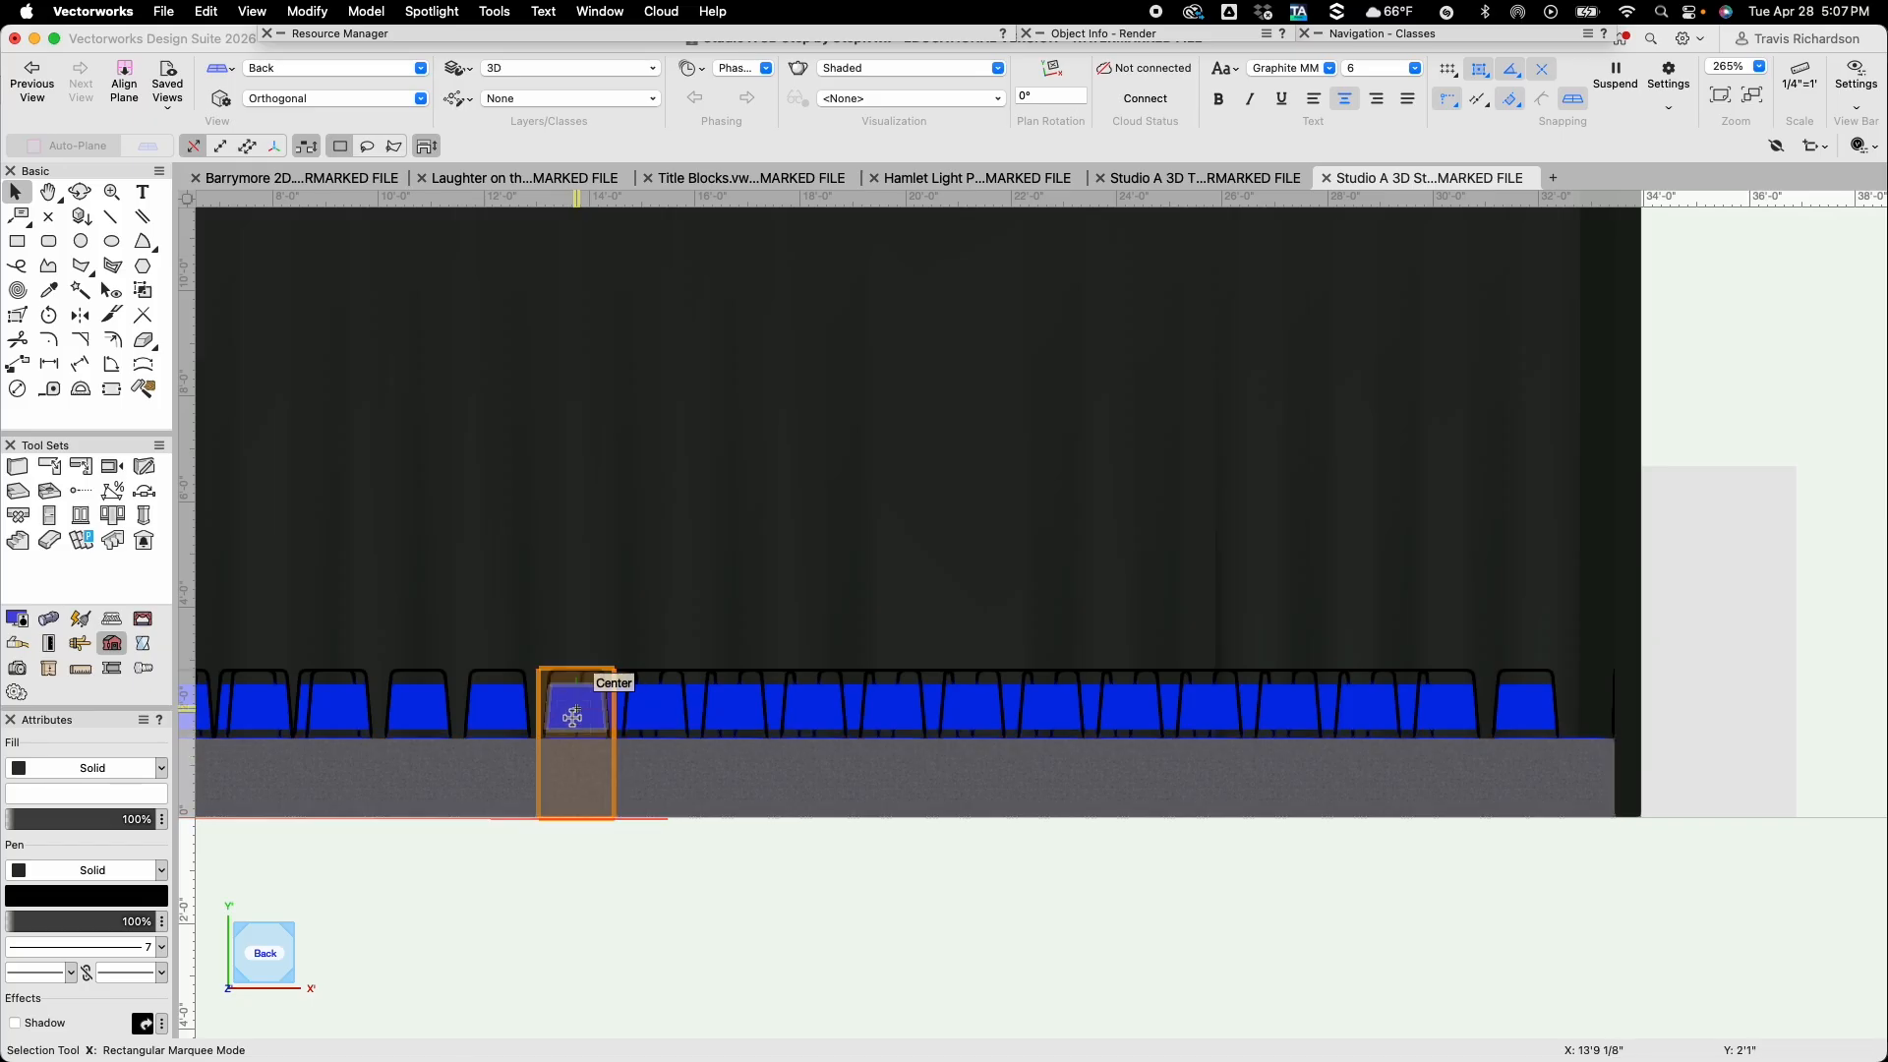
pyautogui.click(309, 63)
pyautogui.click(327, 132)
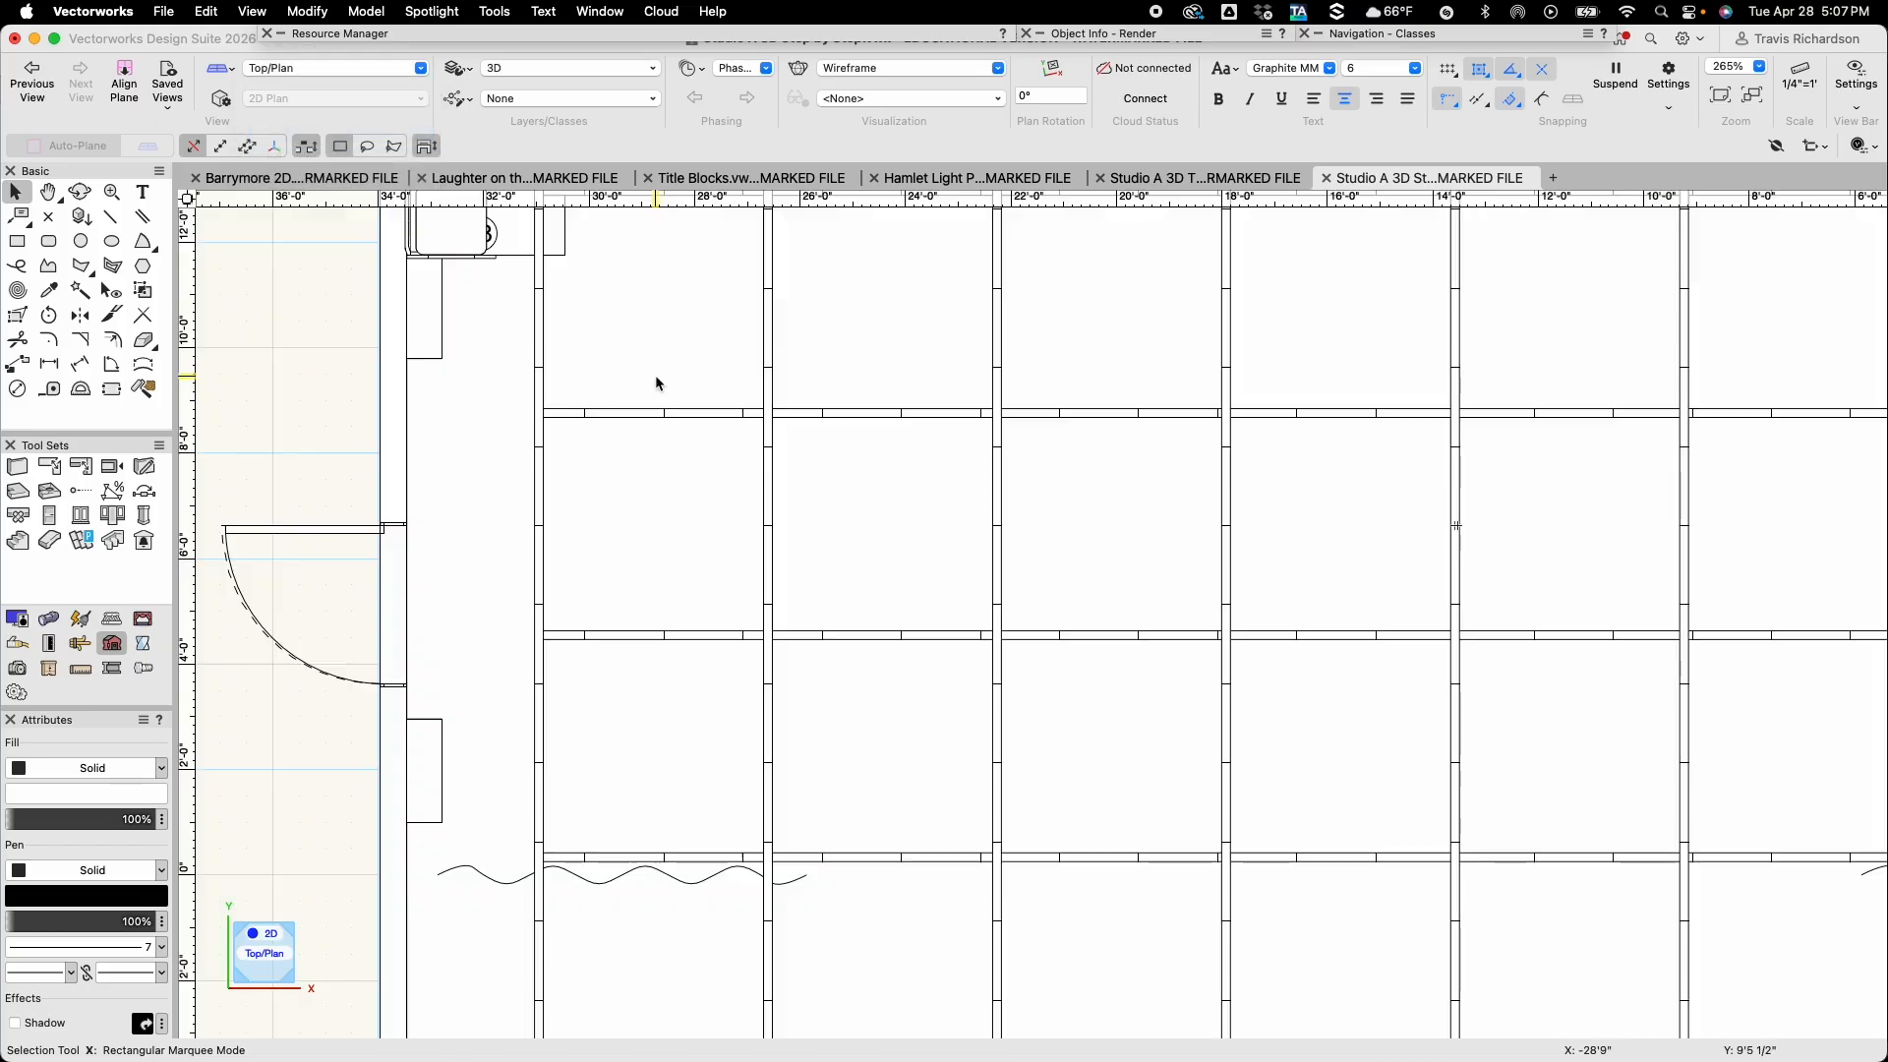
# Raise the back-wall row and the side-wall row of Event Chair 2 symbols together to a Z height of 1'6"
pyautogui.scroll(-2, 651, 455)
pyautogui.moveTo(645, 373); pyautogui.dragTo(629, 588, button='middle')
pyautogui.moveTo(421, 271); pyautogui.dragTo(578, 619)
pyautogui.moveTo(571, 463); pyautogui.dragTo(529, 665, button='middle')
pyautogui.moveTo(379, 354); pyautogui.dragTo(1821, 510)
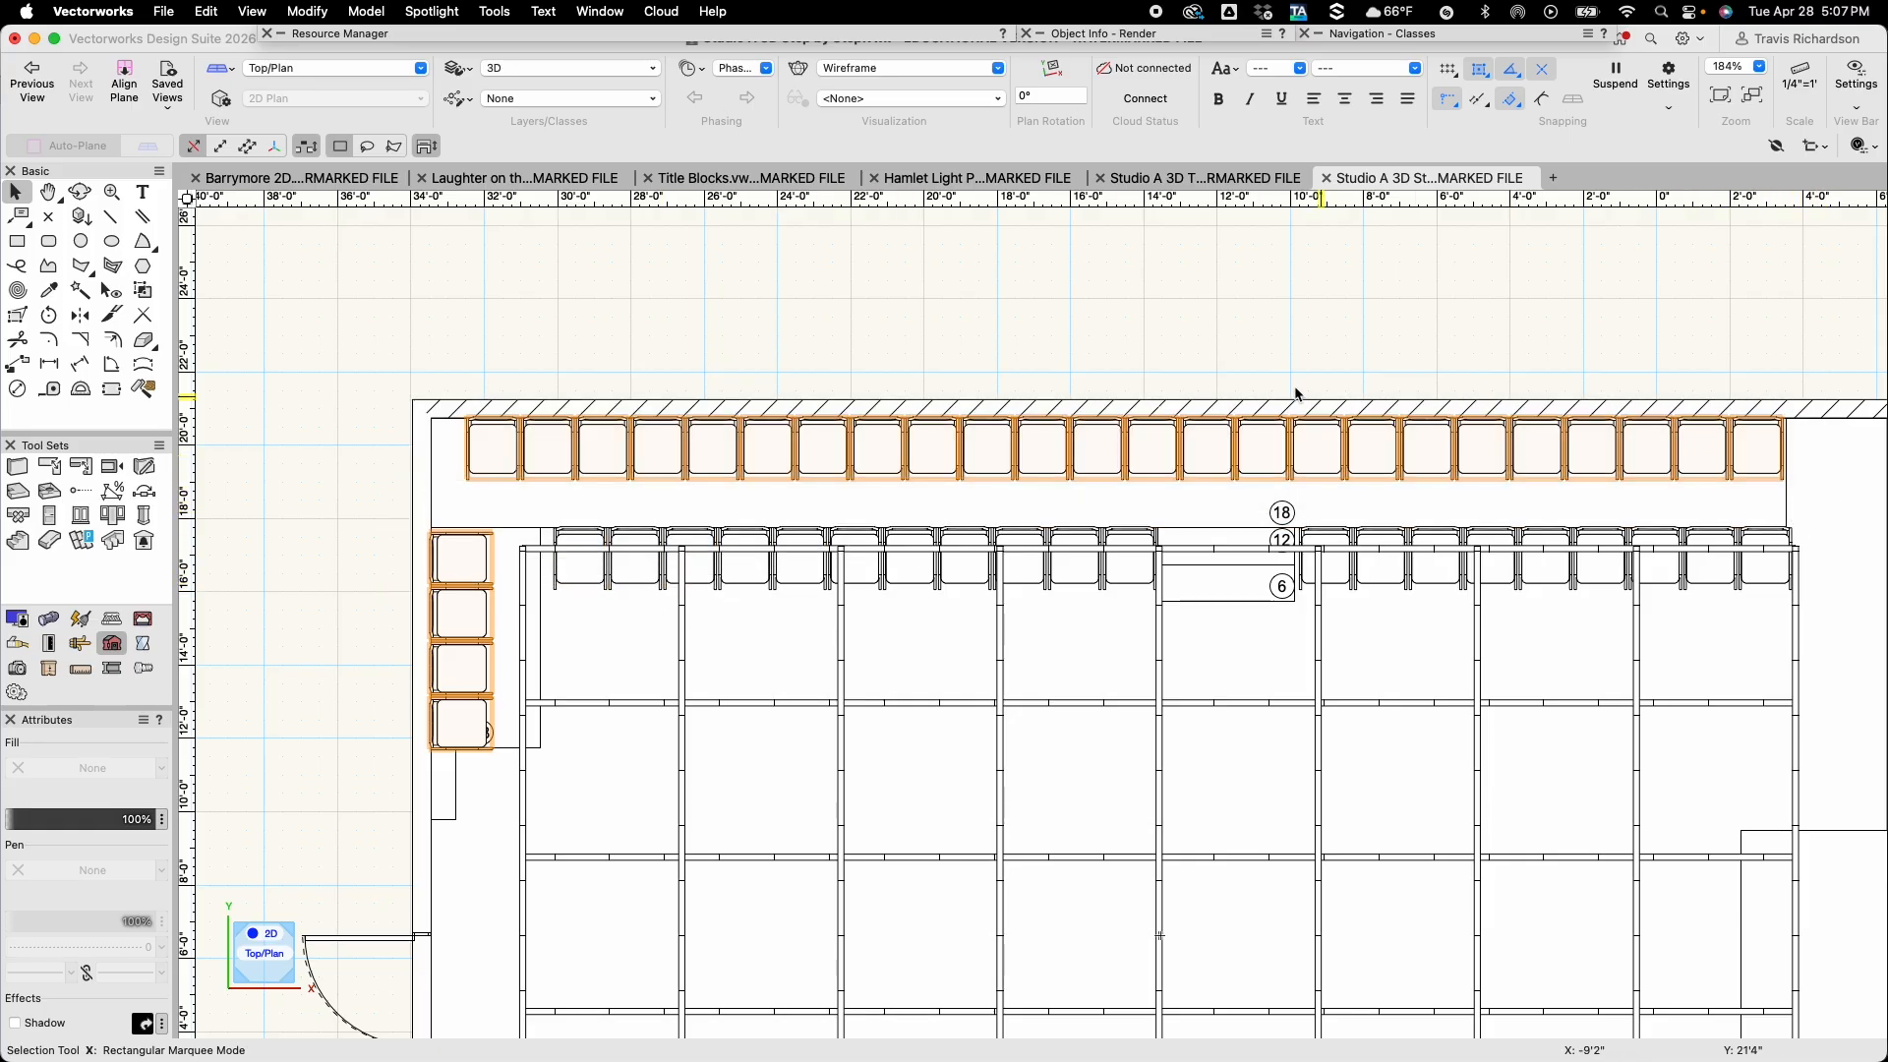
pyautogui.click(1169, 37)
pyautogui.click(1062, 59)
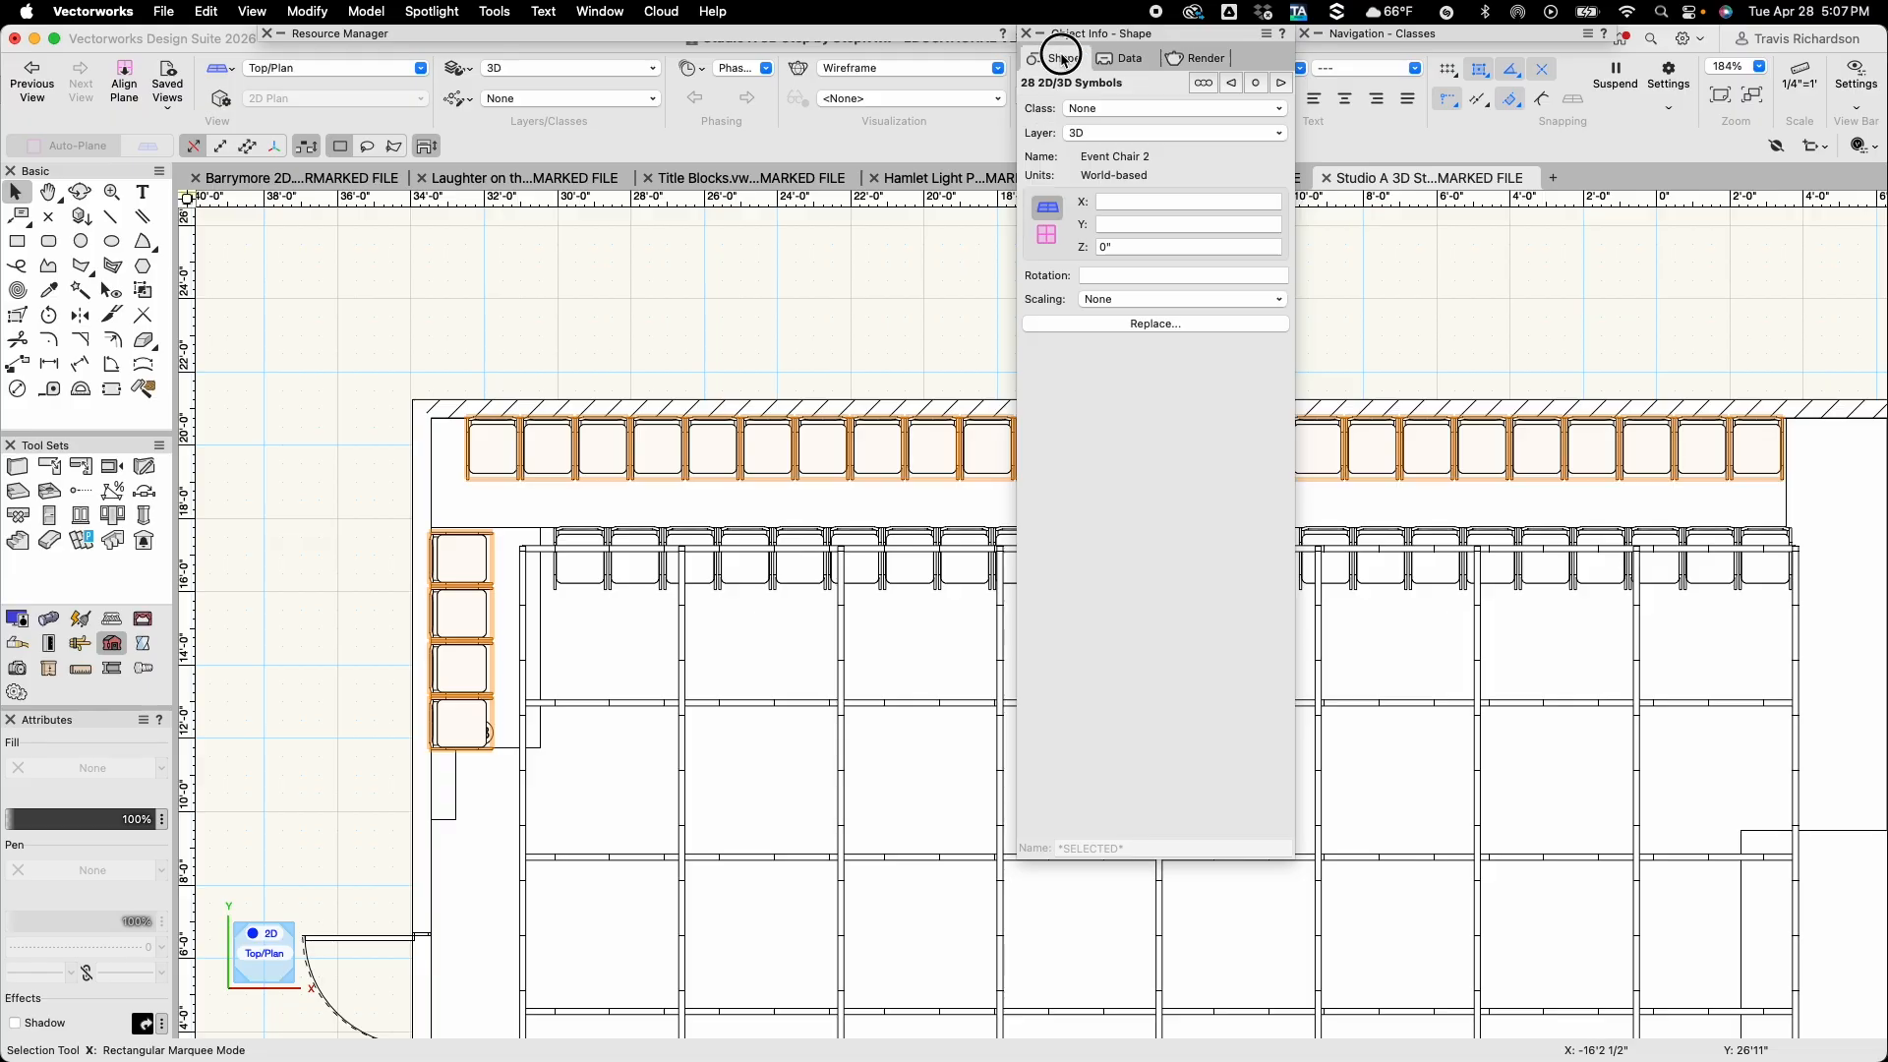
pyautogui.click(1127, 247)
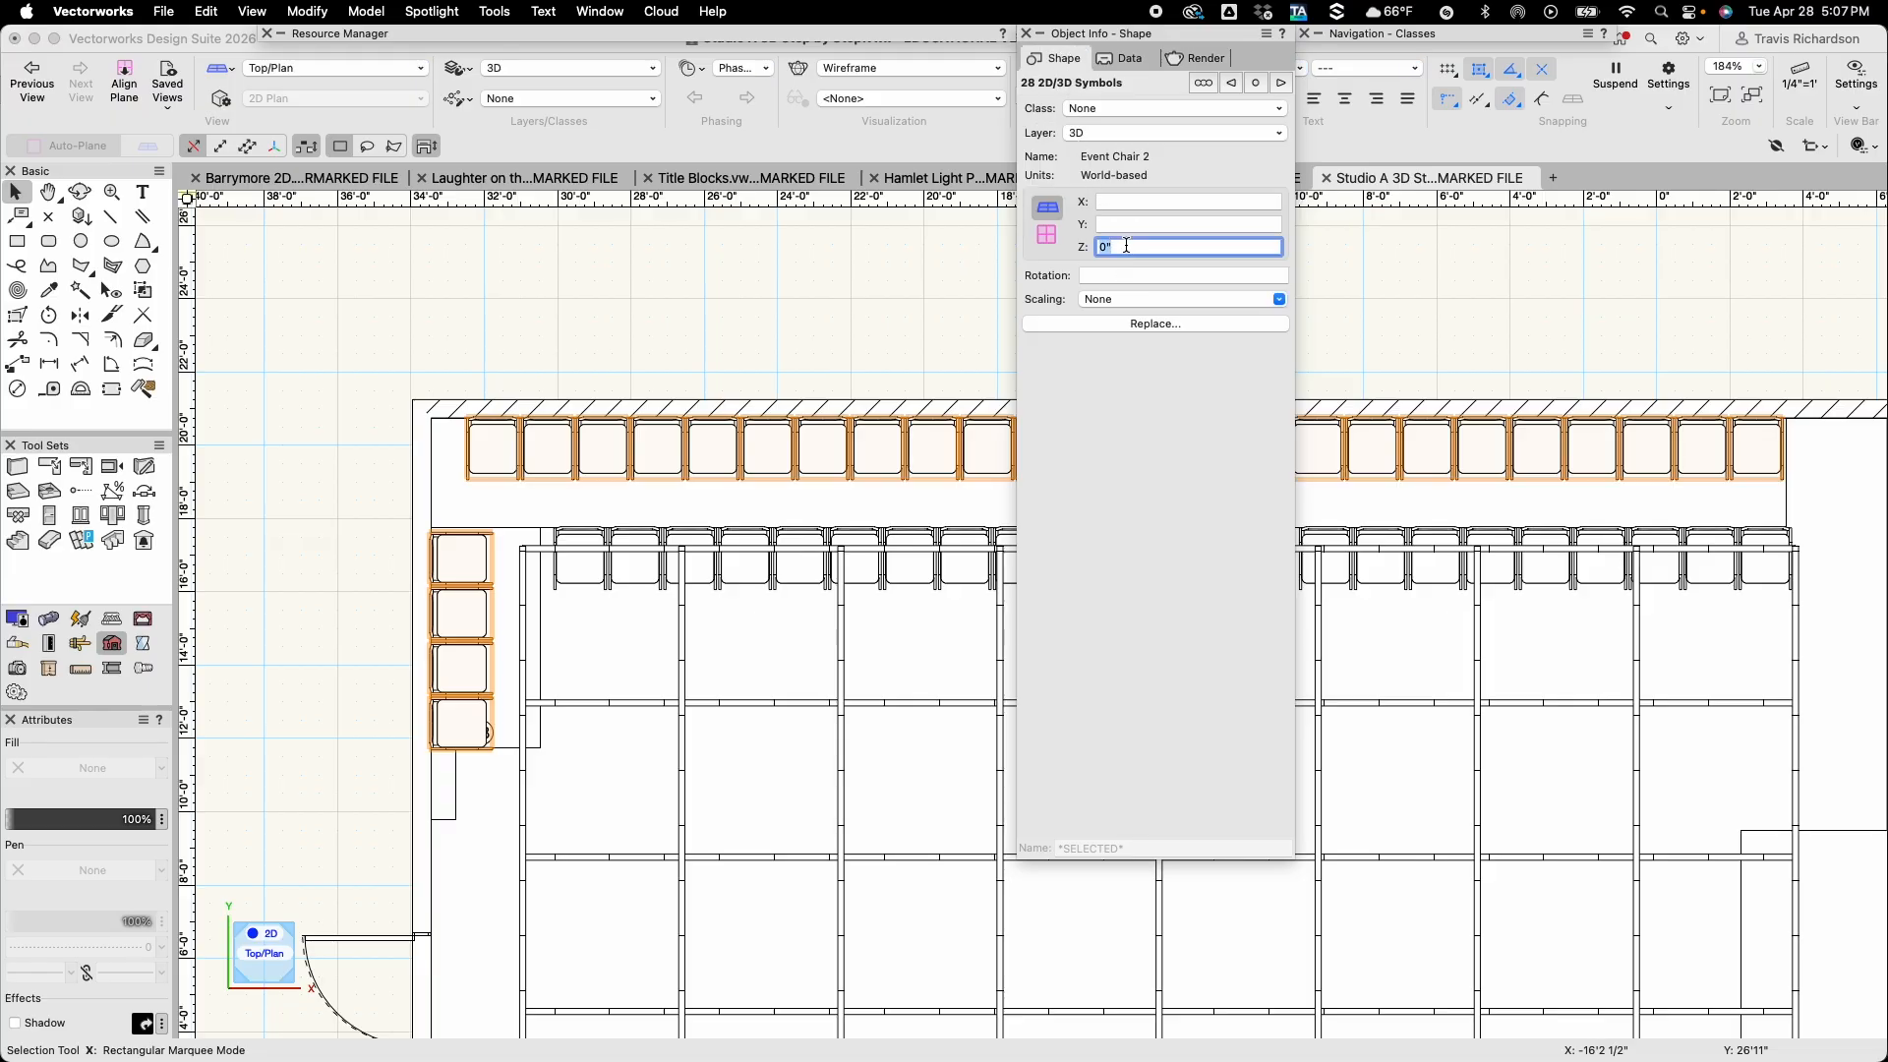
pyautogui.write("1'6")
pyautogui.press('Return')
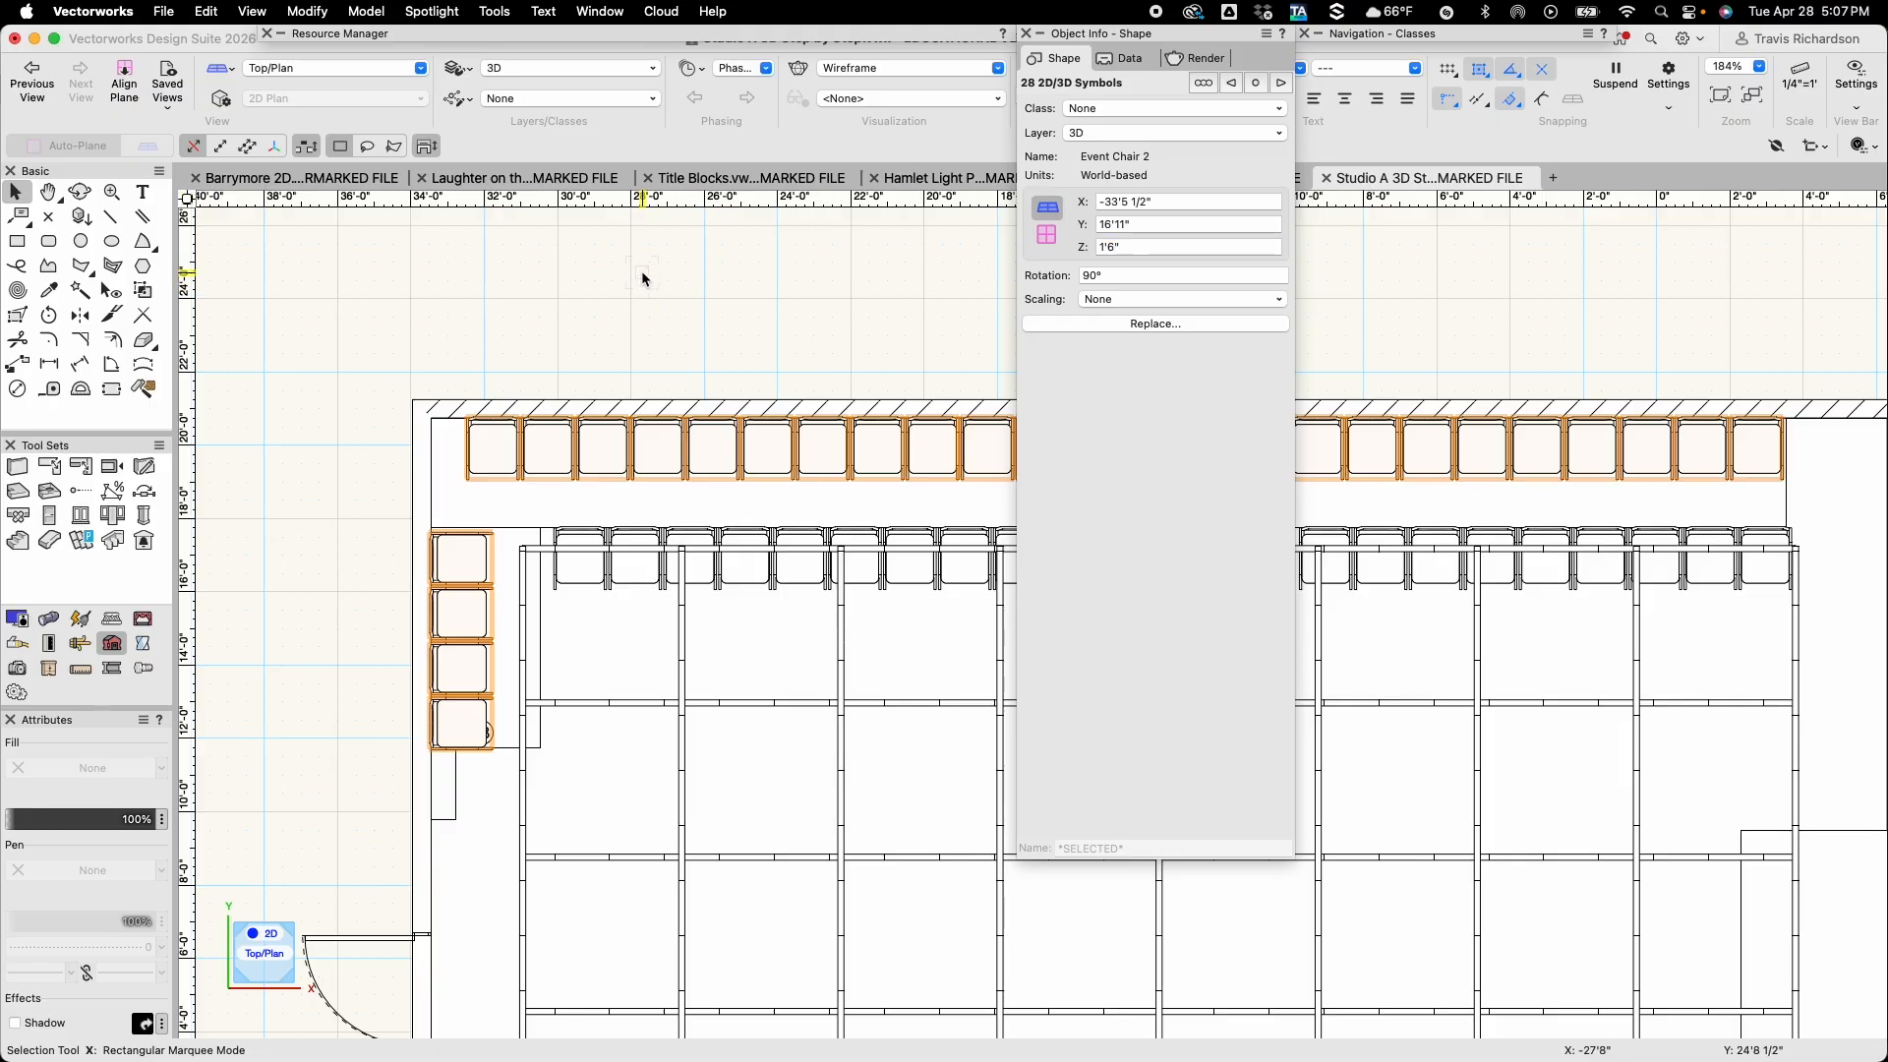
# Check the raised chairs against the platforms in the Back view, return to Top/Plan and clear the selection
pyautogui.click(324, 68)
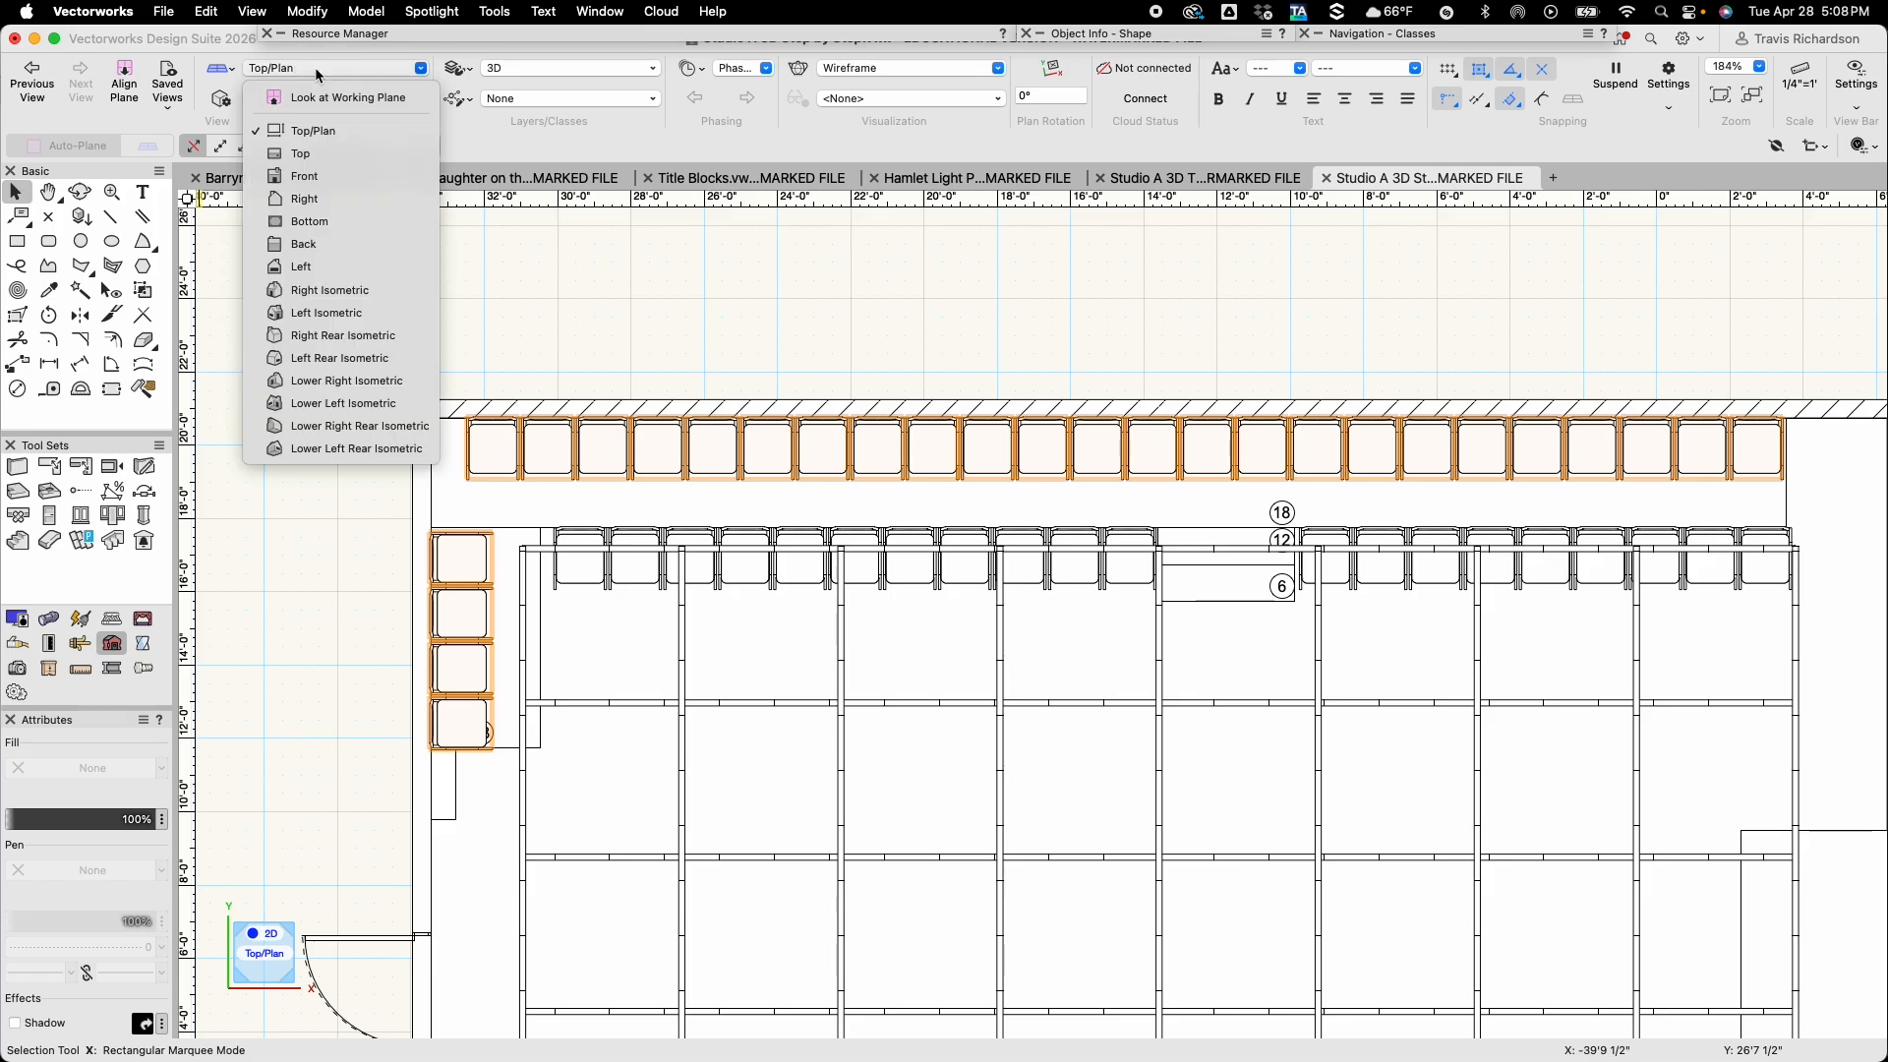
pyautogui.click(311, 246)
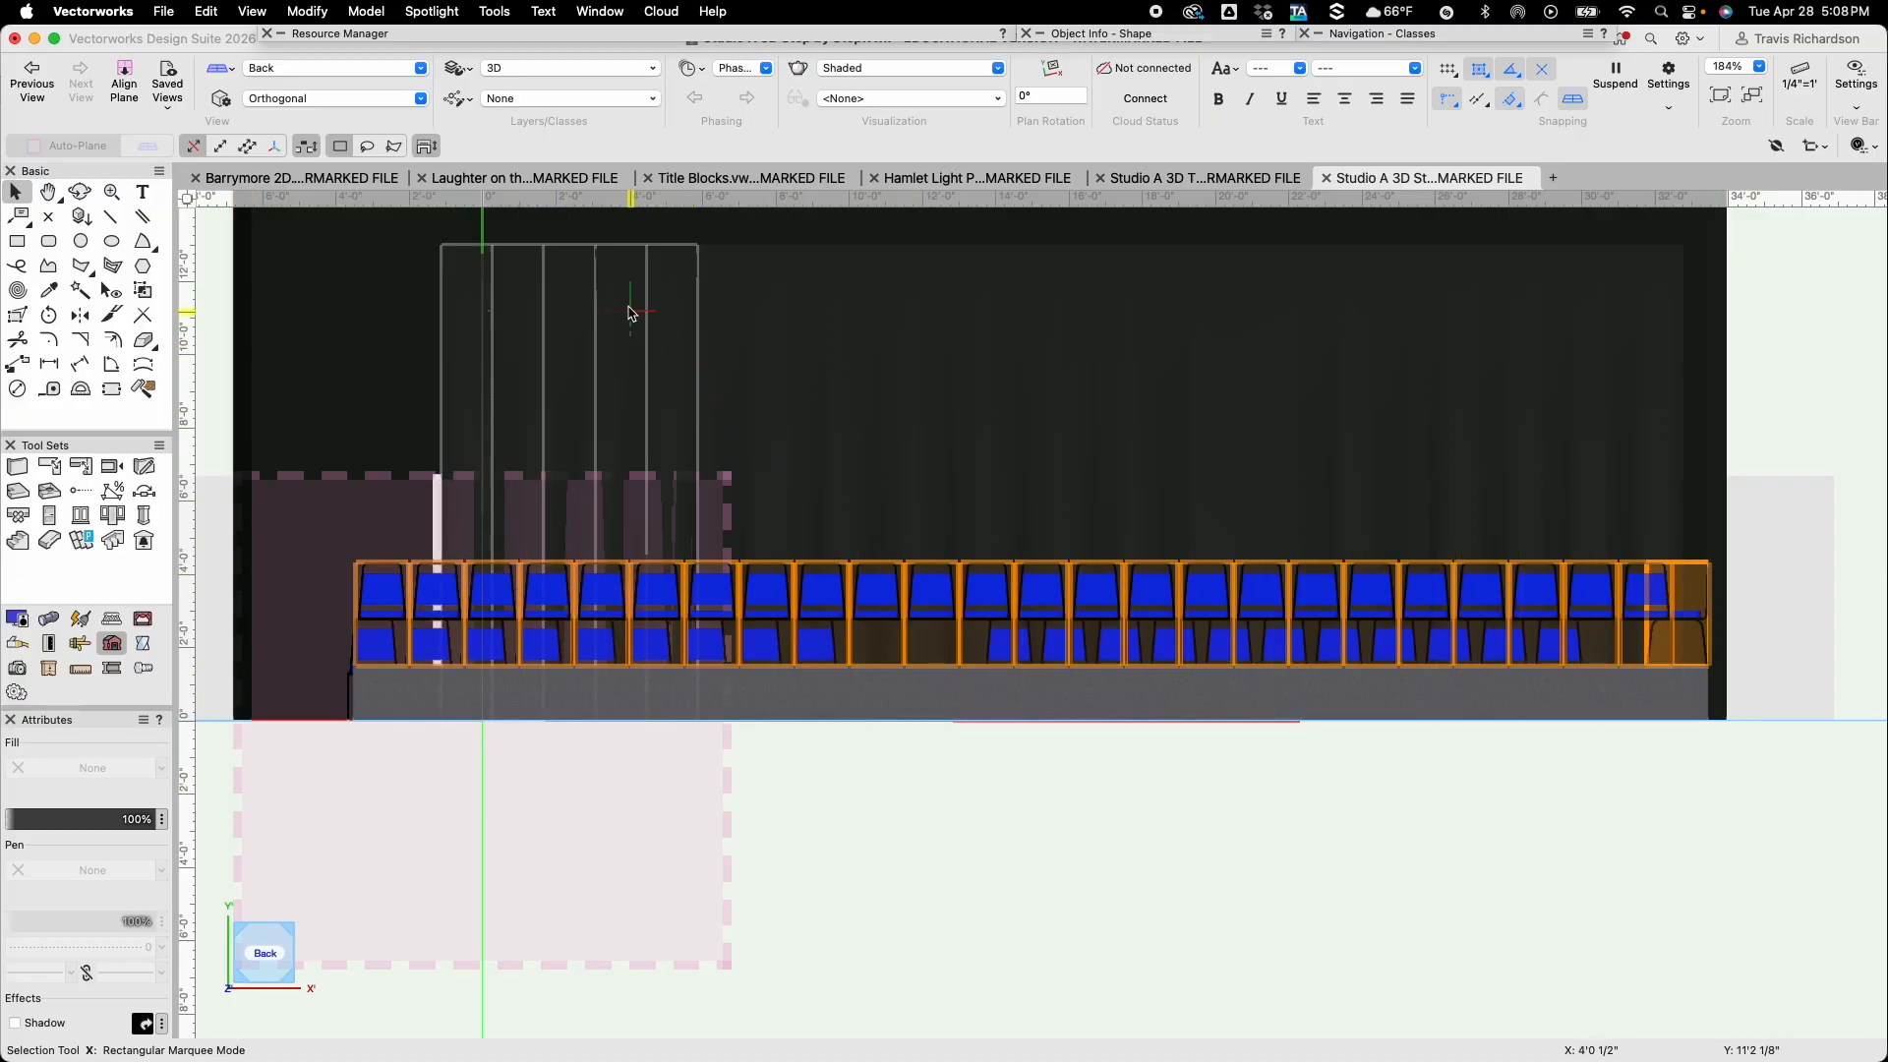
pyautogui.click(363, 68)
pyautogui.click(340, 126)
pyautogui.click(498, 383)
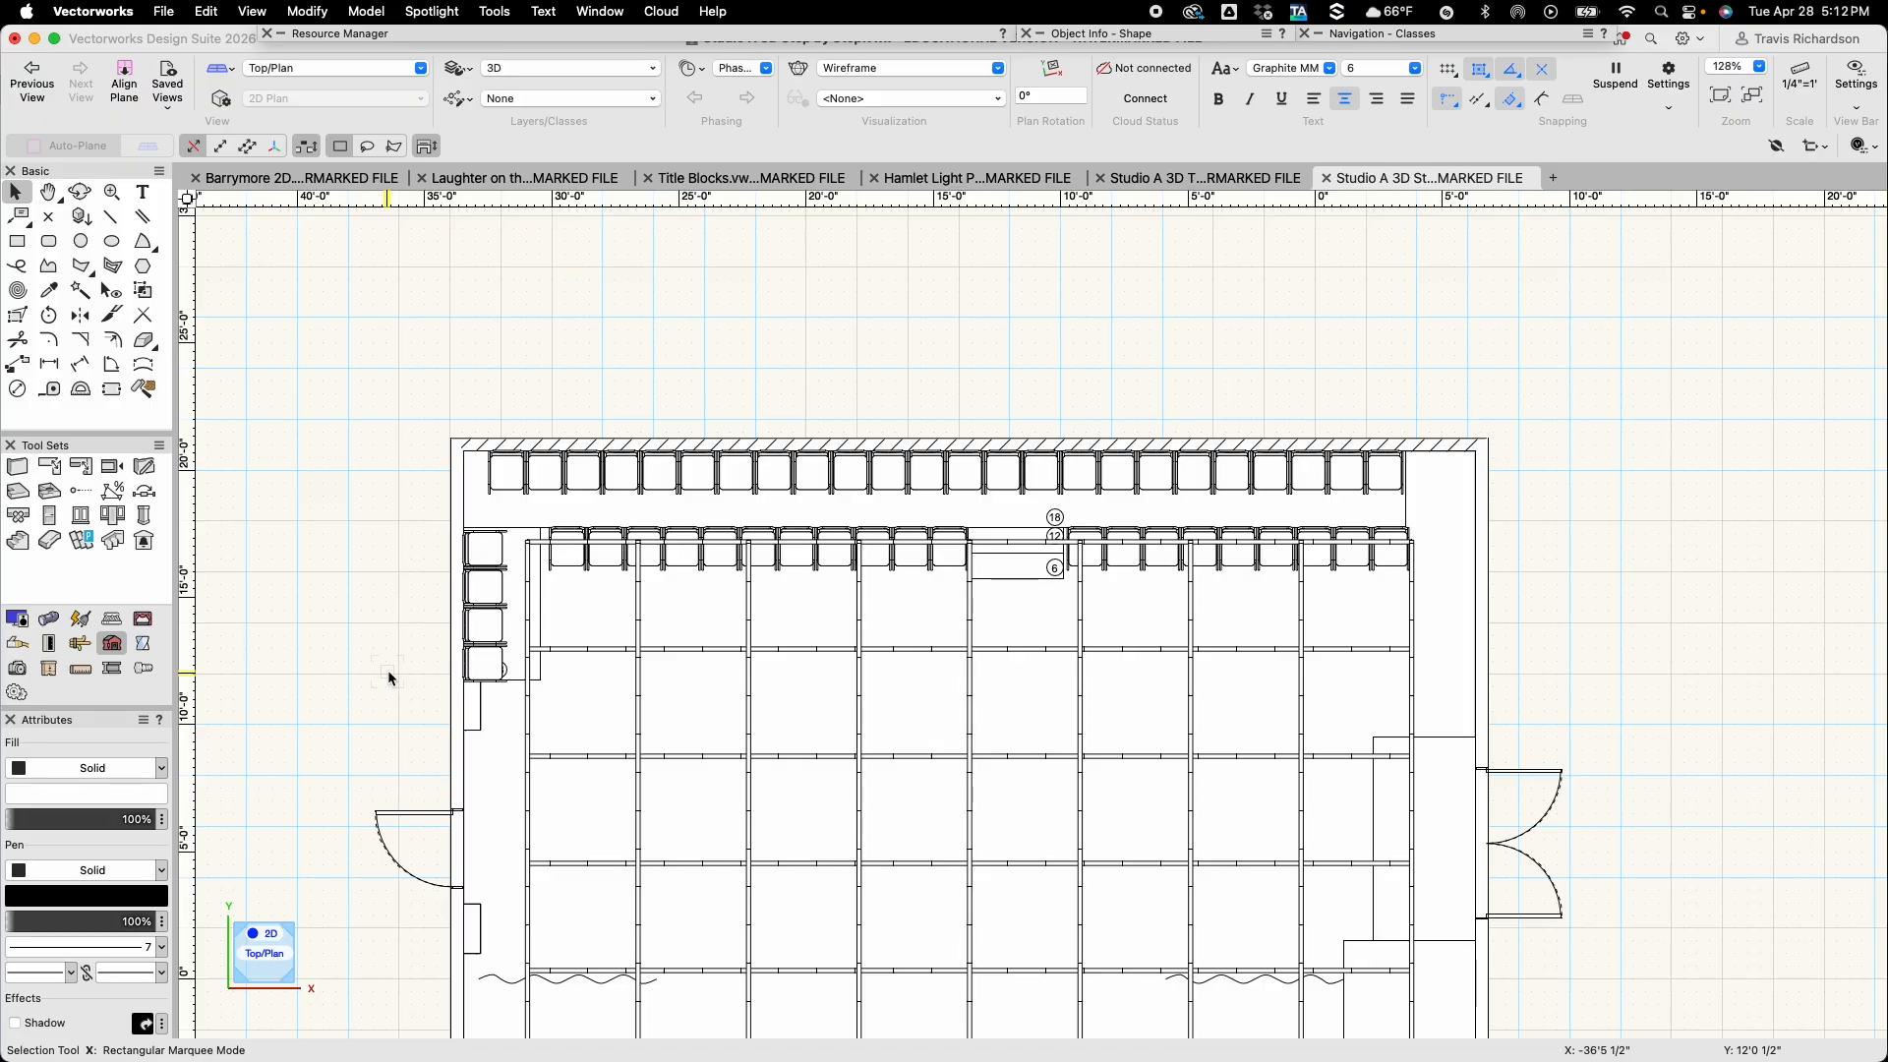
# Draw a 4'0" by 8'0" rectangle over the upper platform outline beside the double doors and extrude it 4 1/2"
pyautogui.press('h')
pyautogui.moveTo(865, 750); pyautogui.dragTo(524, 594)
pyautogui.moveTo(807, 717); pyautogui.dragTo(675, 543)
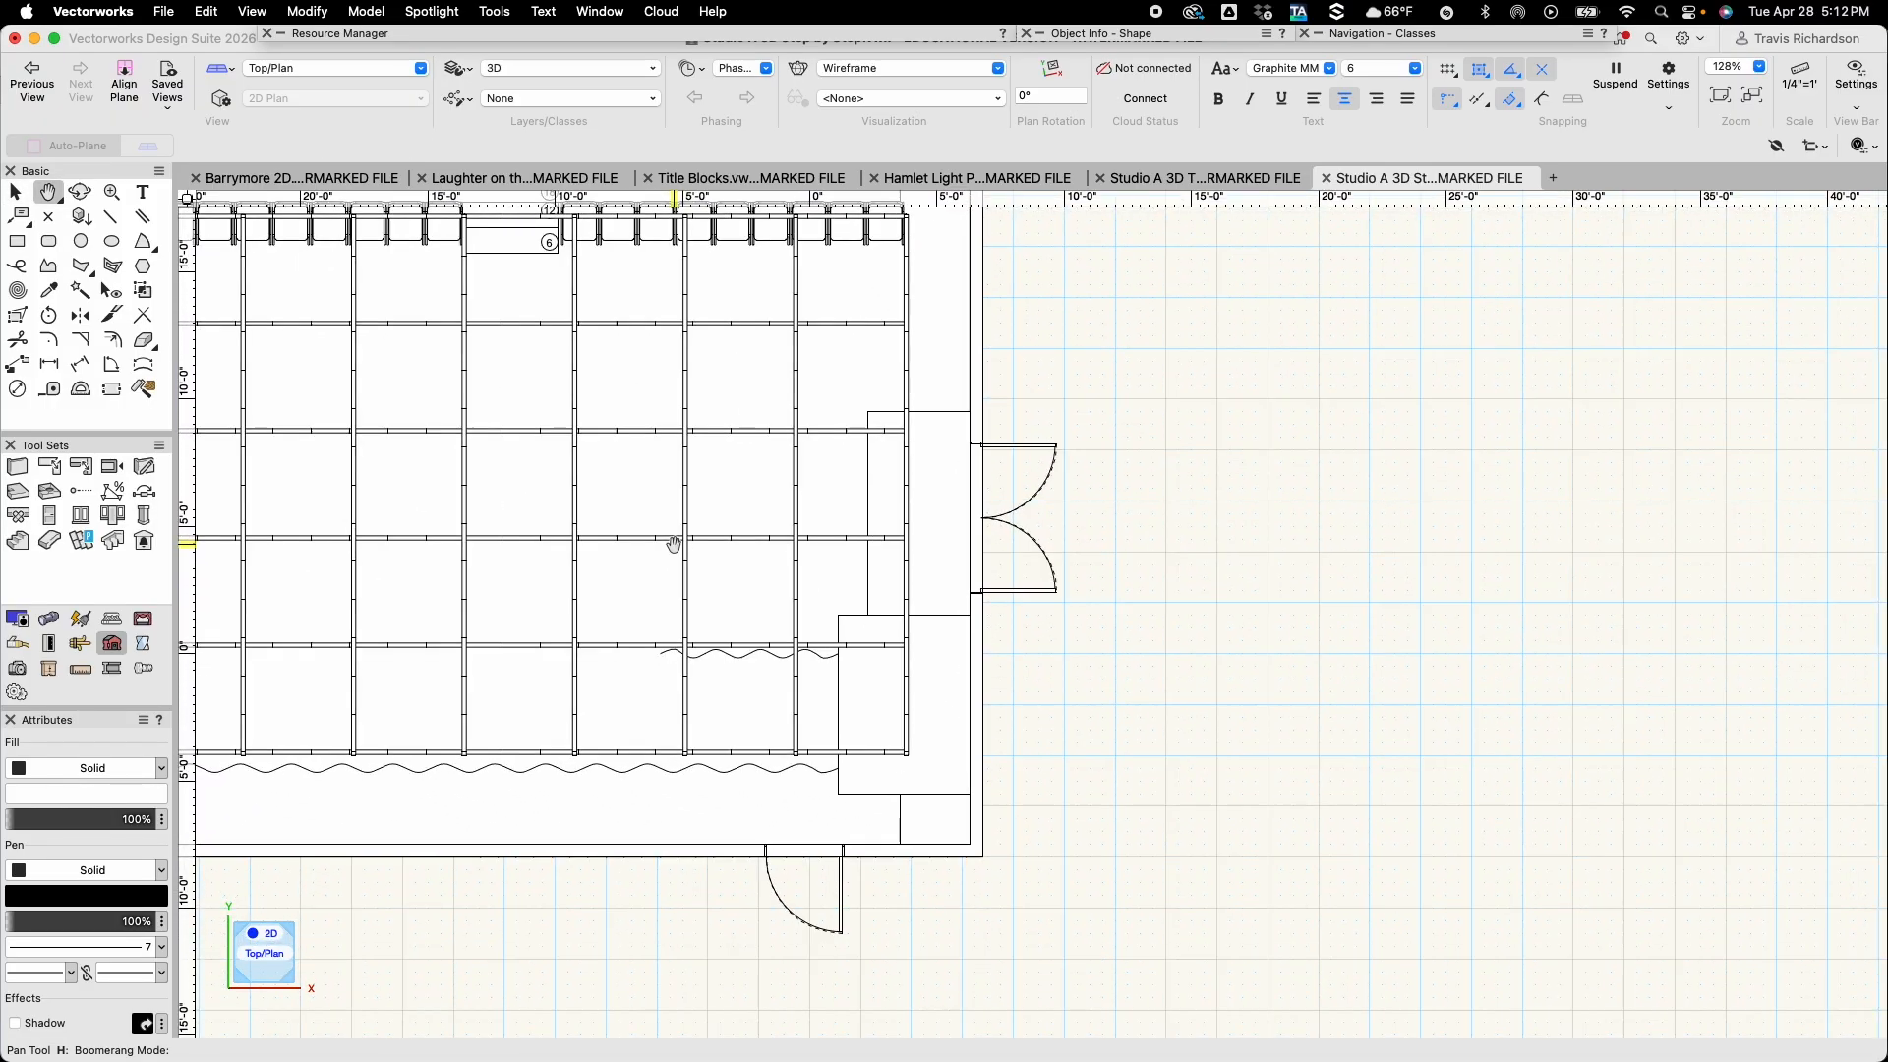
pyautogui.press('x')
pyautogui.press('4')
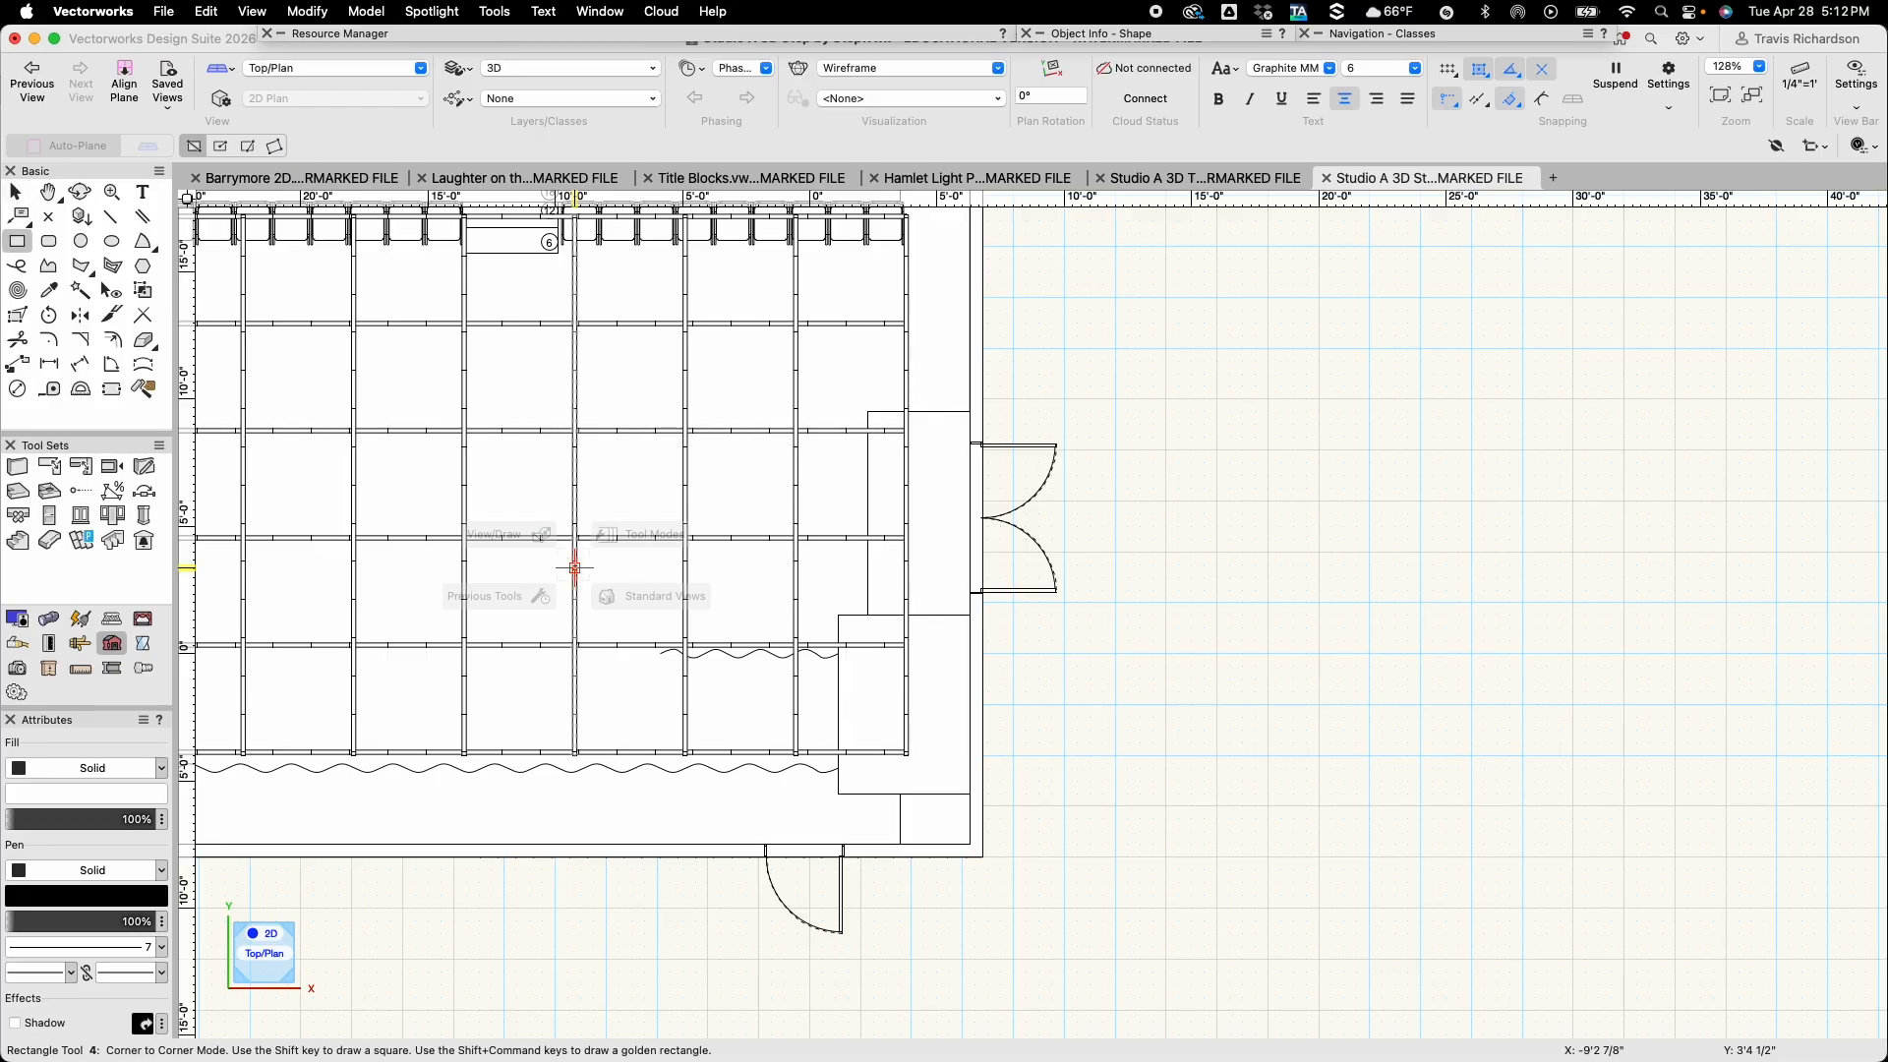
pyautogui.click(868, 413)
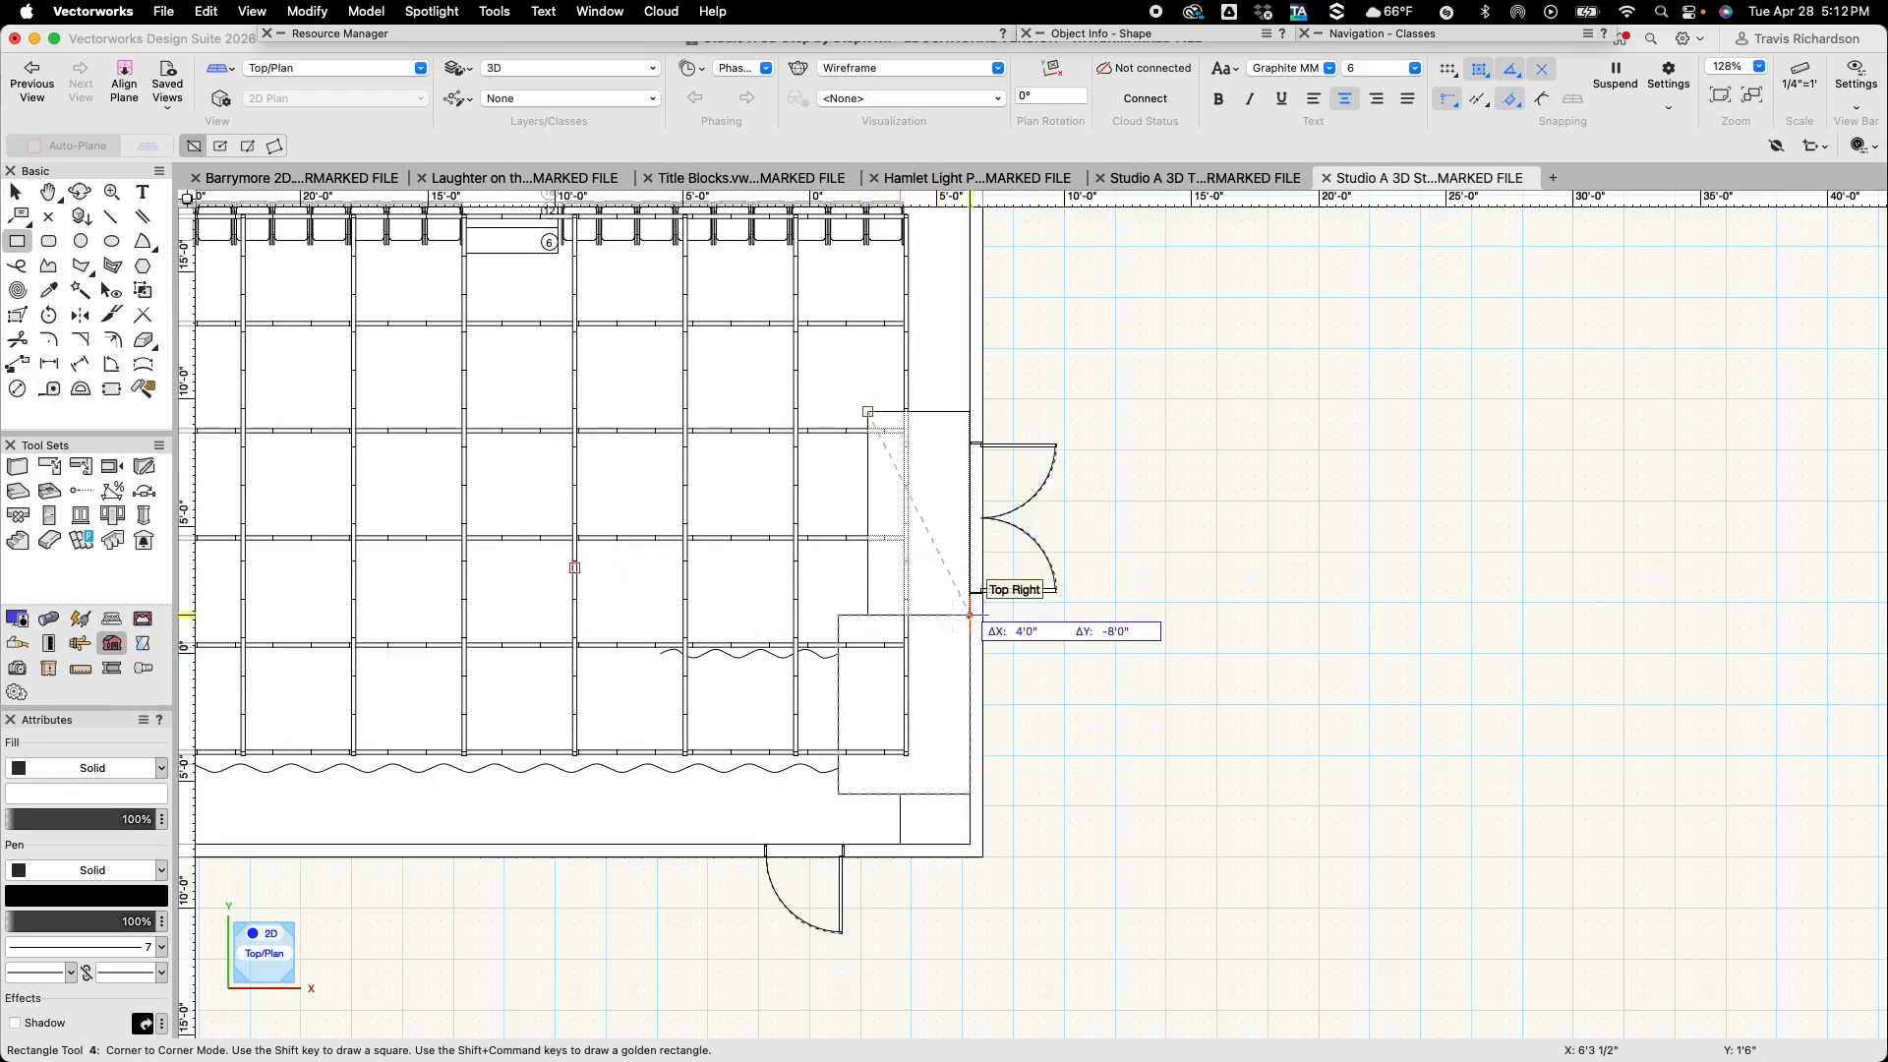
pyautogui.click(971, 616)
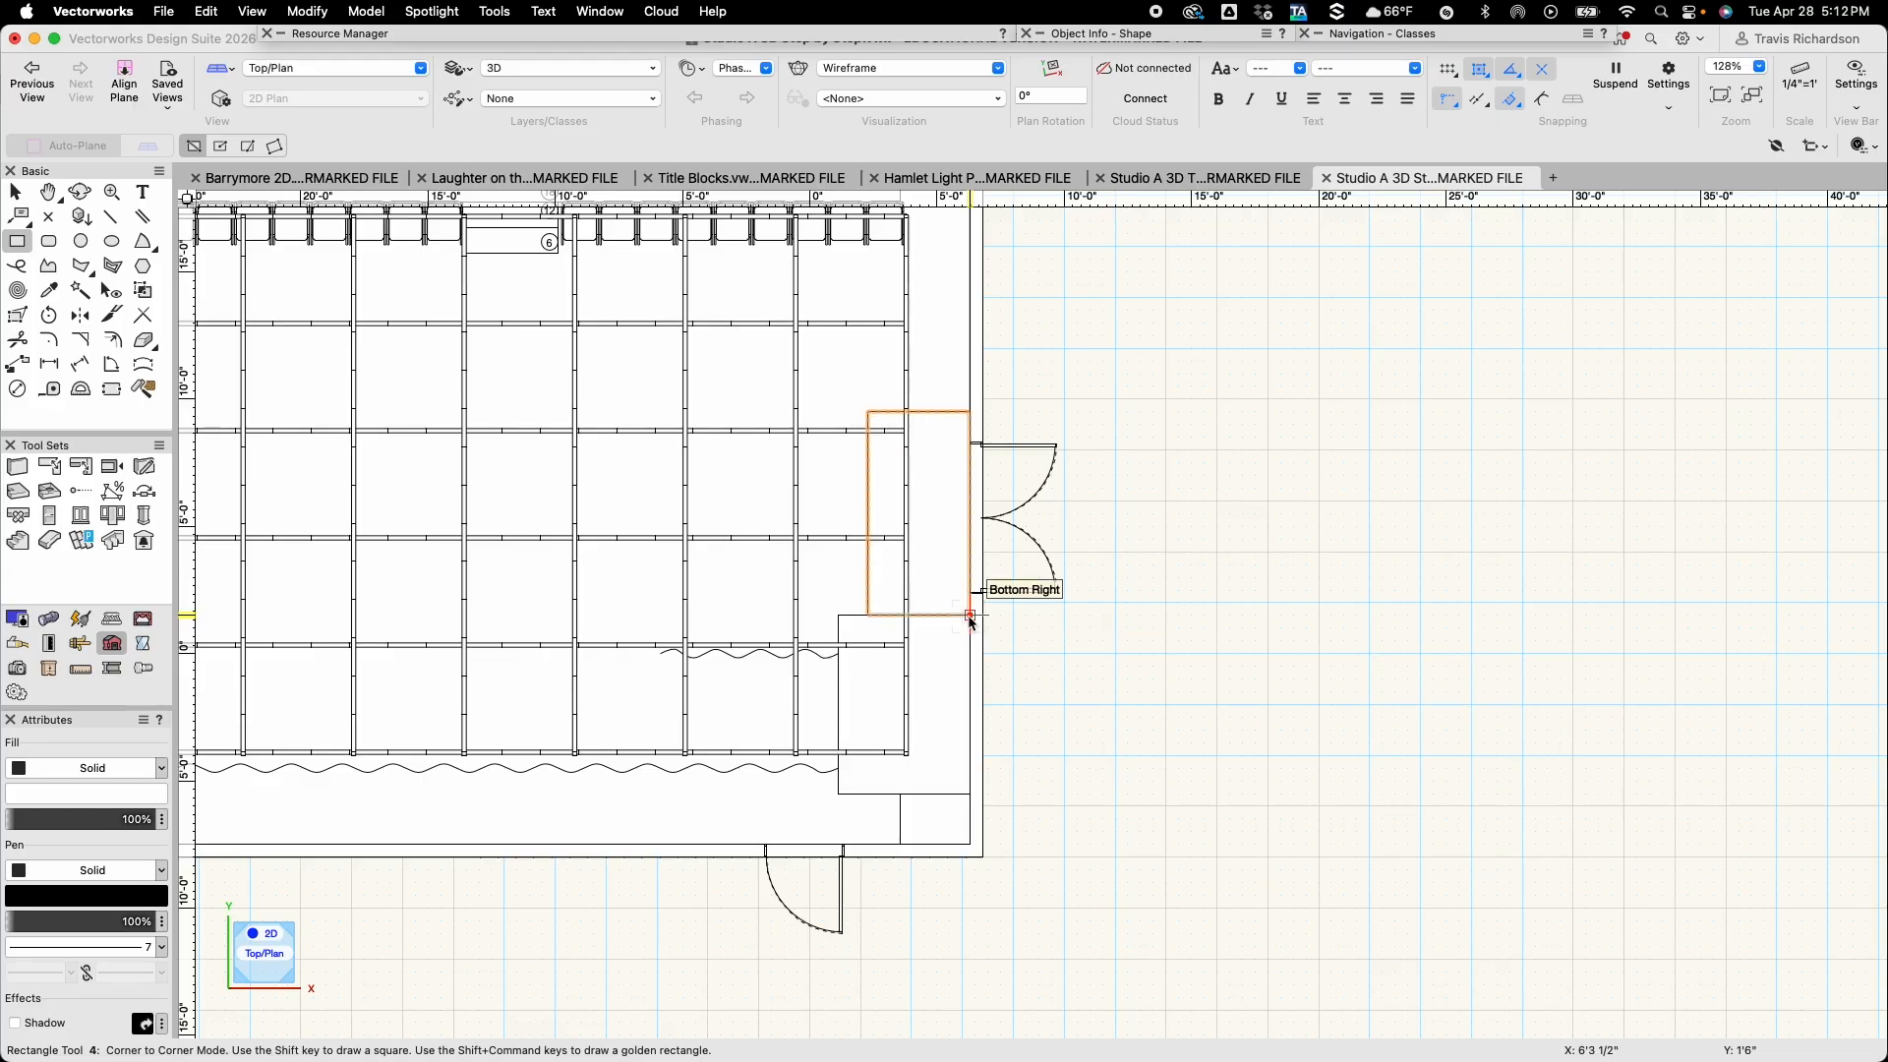
pyautogui.press('super+e')
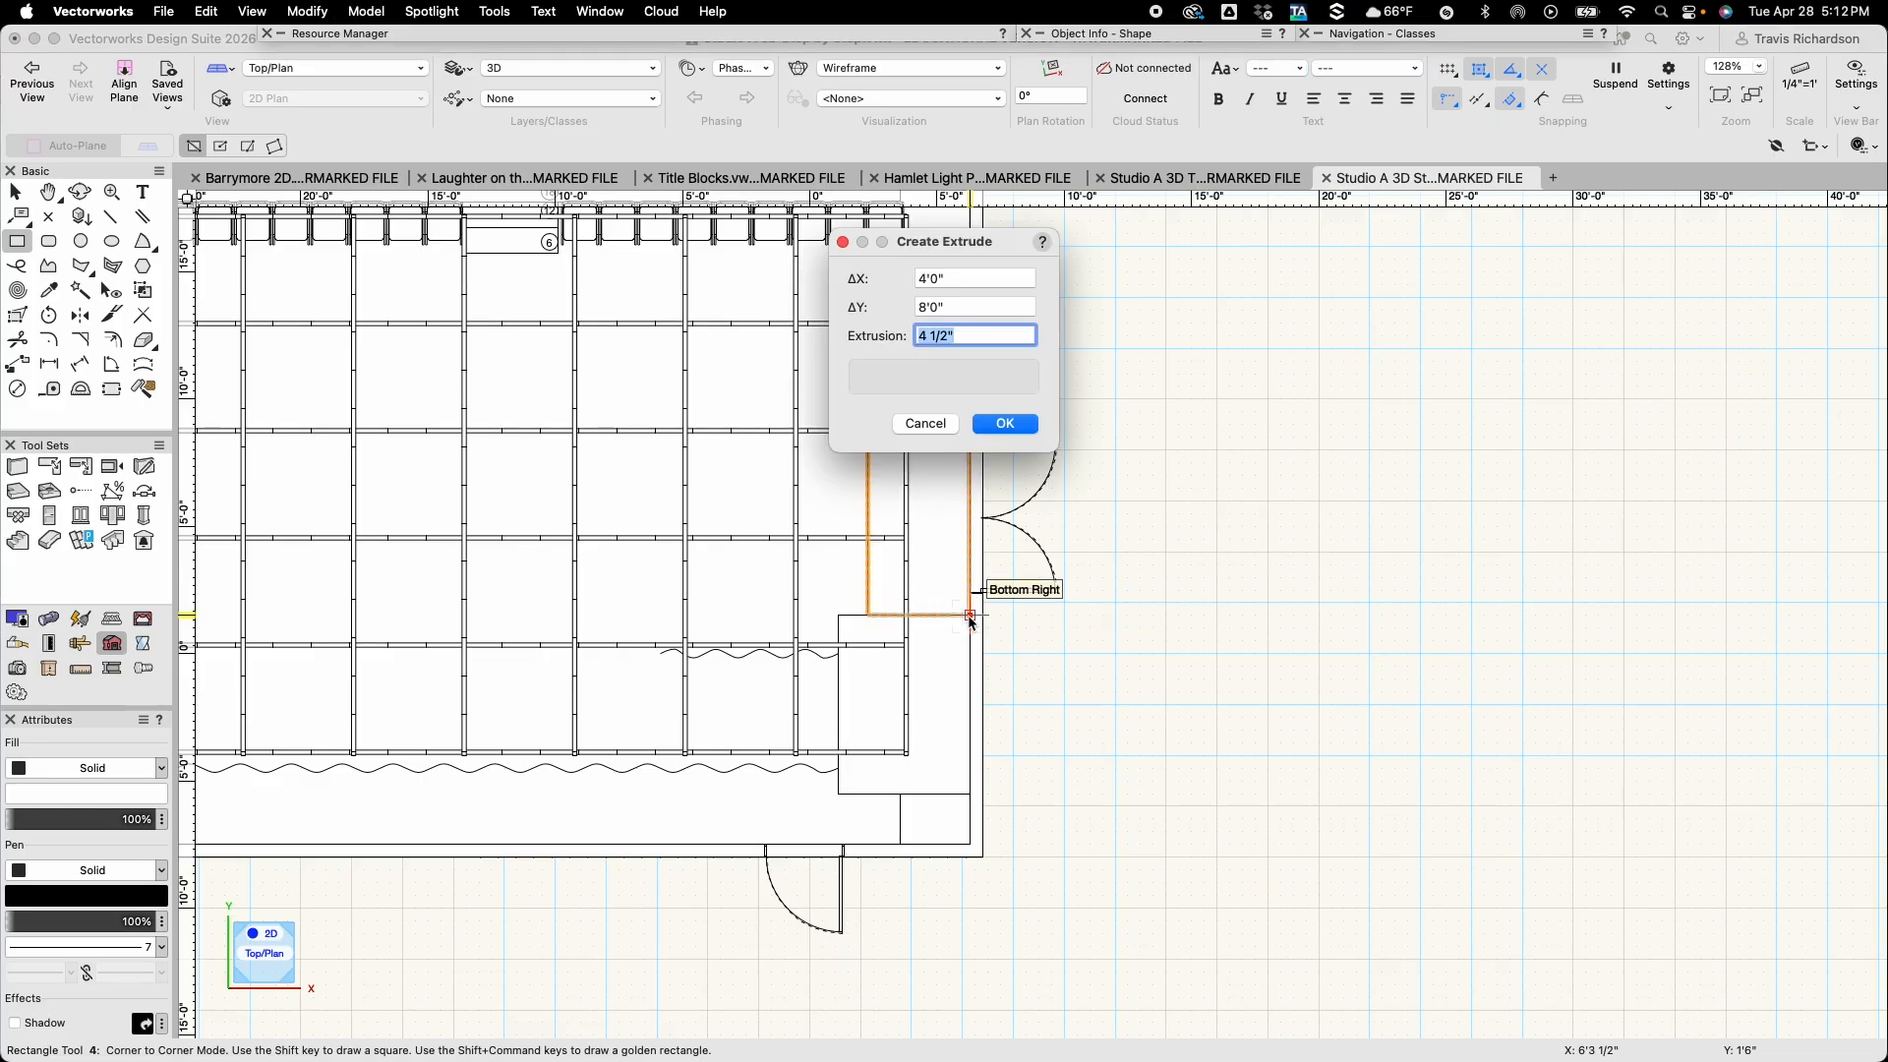
pyautogui.press('Return')
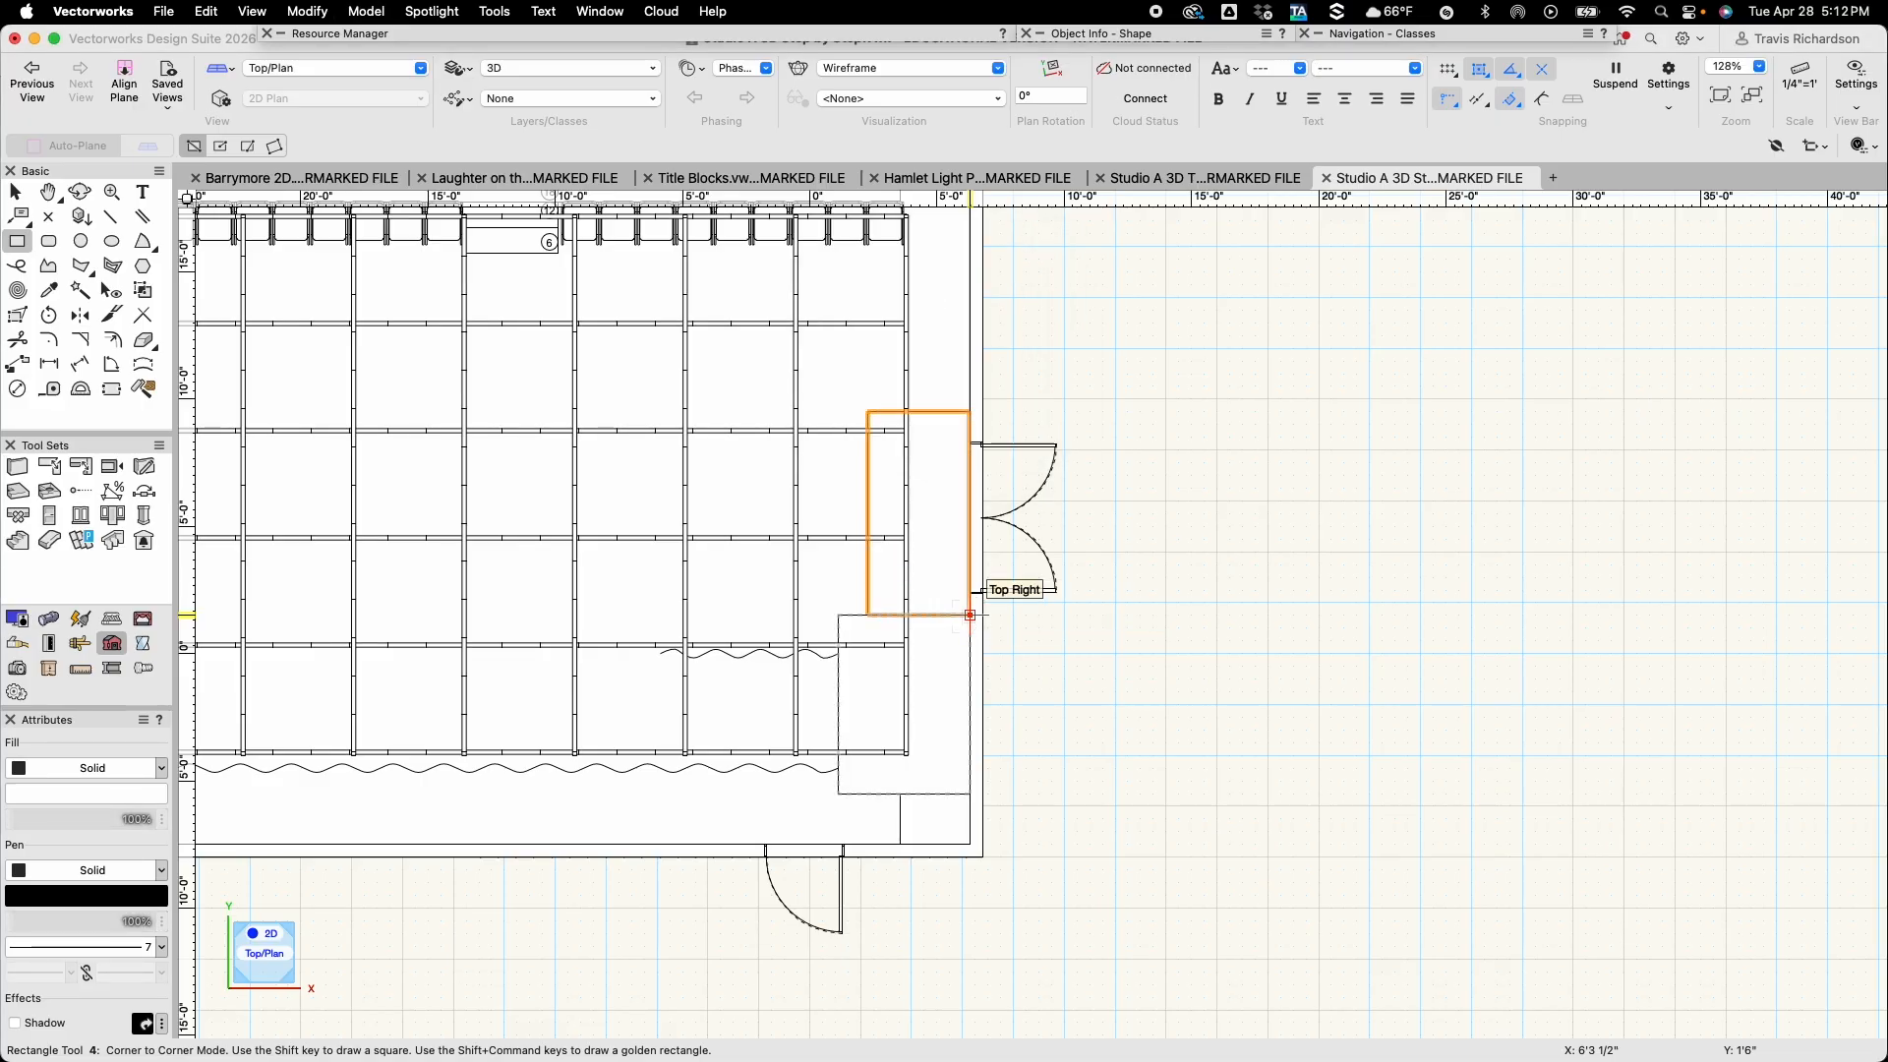
# Draw a 5'2" by 7'0" rectangle over the adjoining platform outline below the first one and extrude it 4 1/2"
pyautogui.click(838, 615)
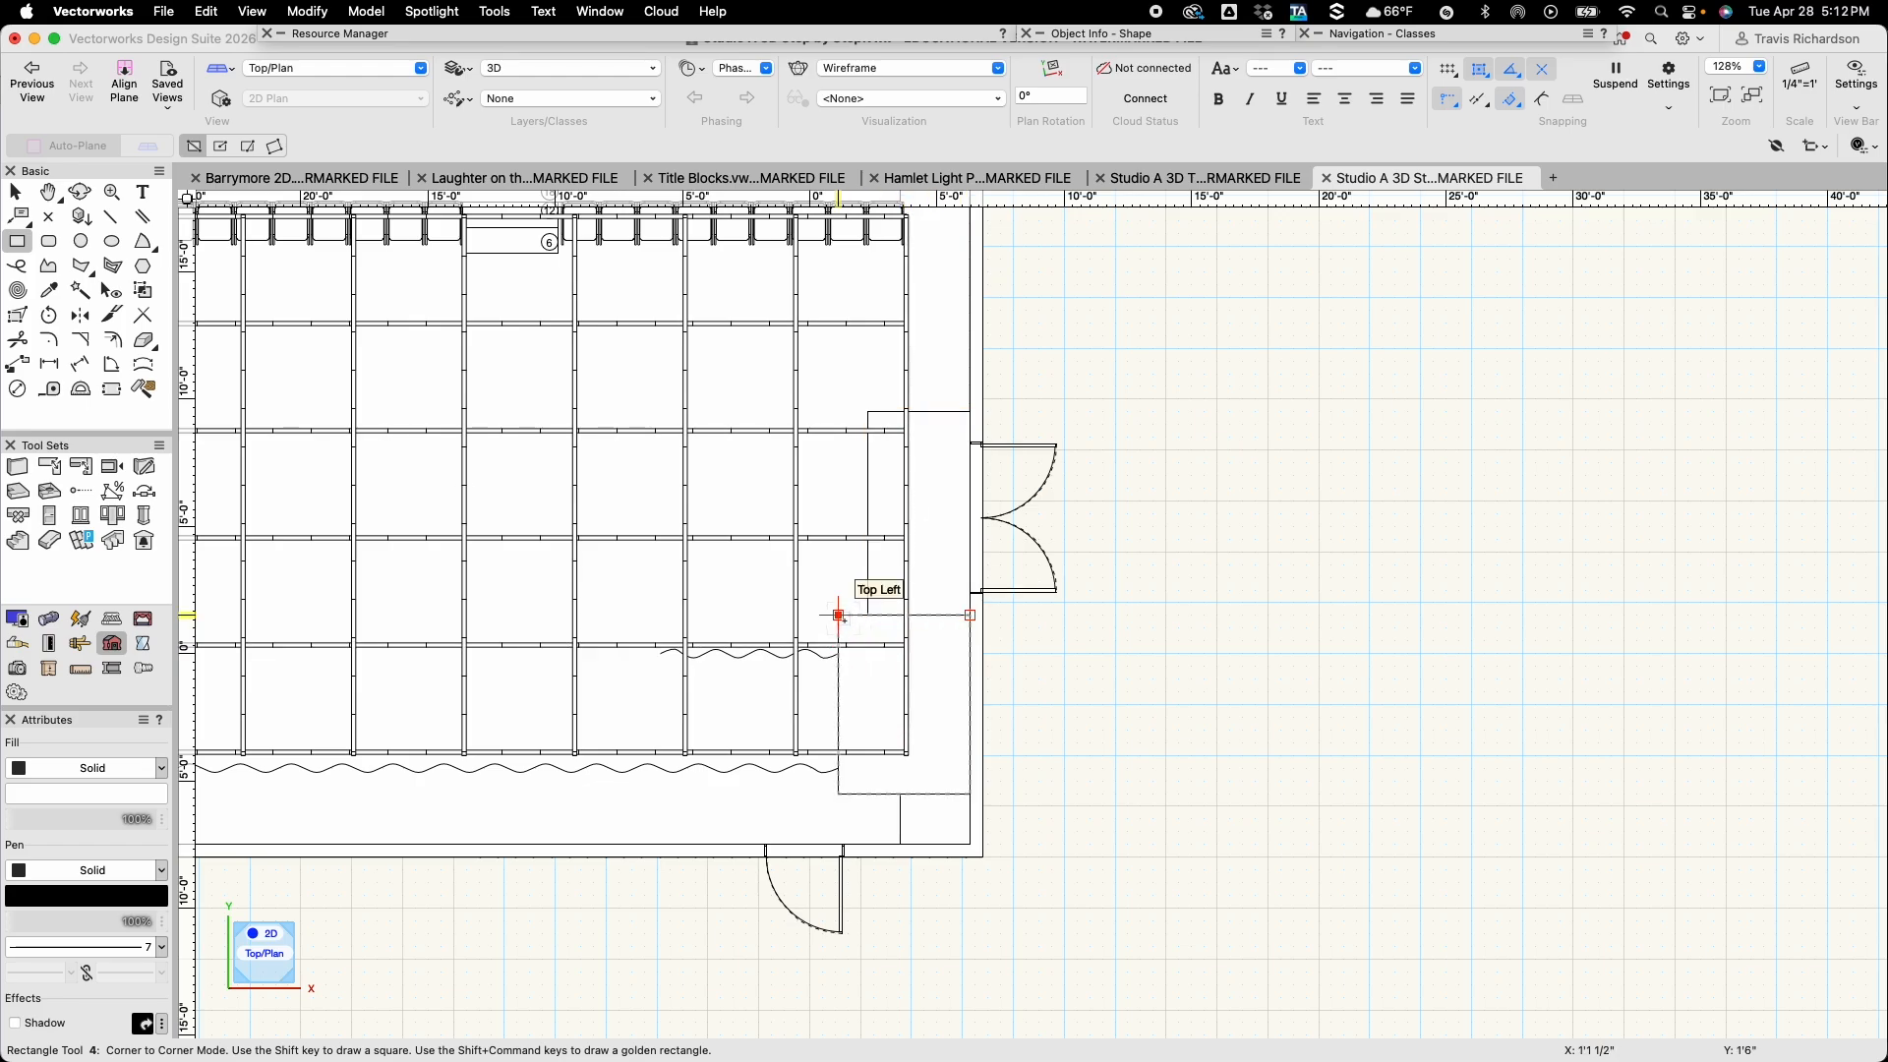
pyautogui.click(969, 792)
pyautogui.press('super+e')
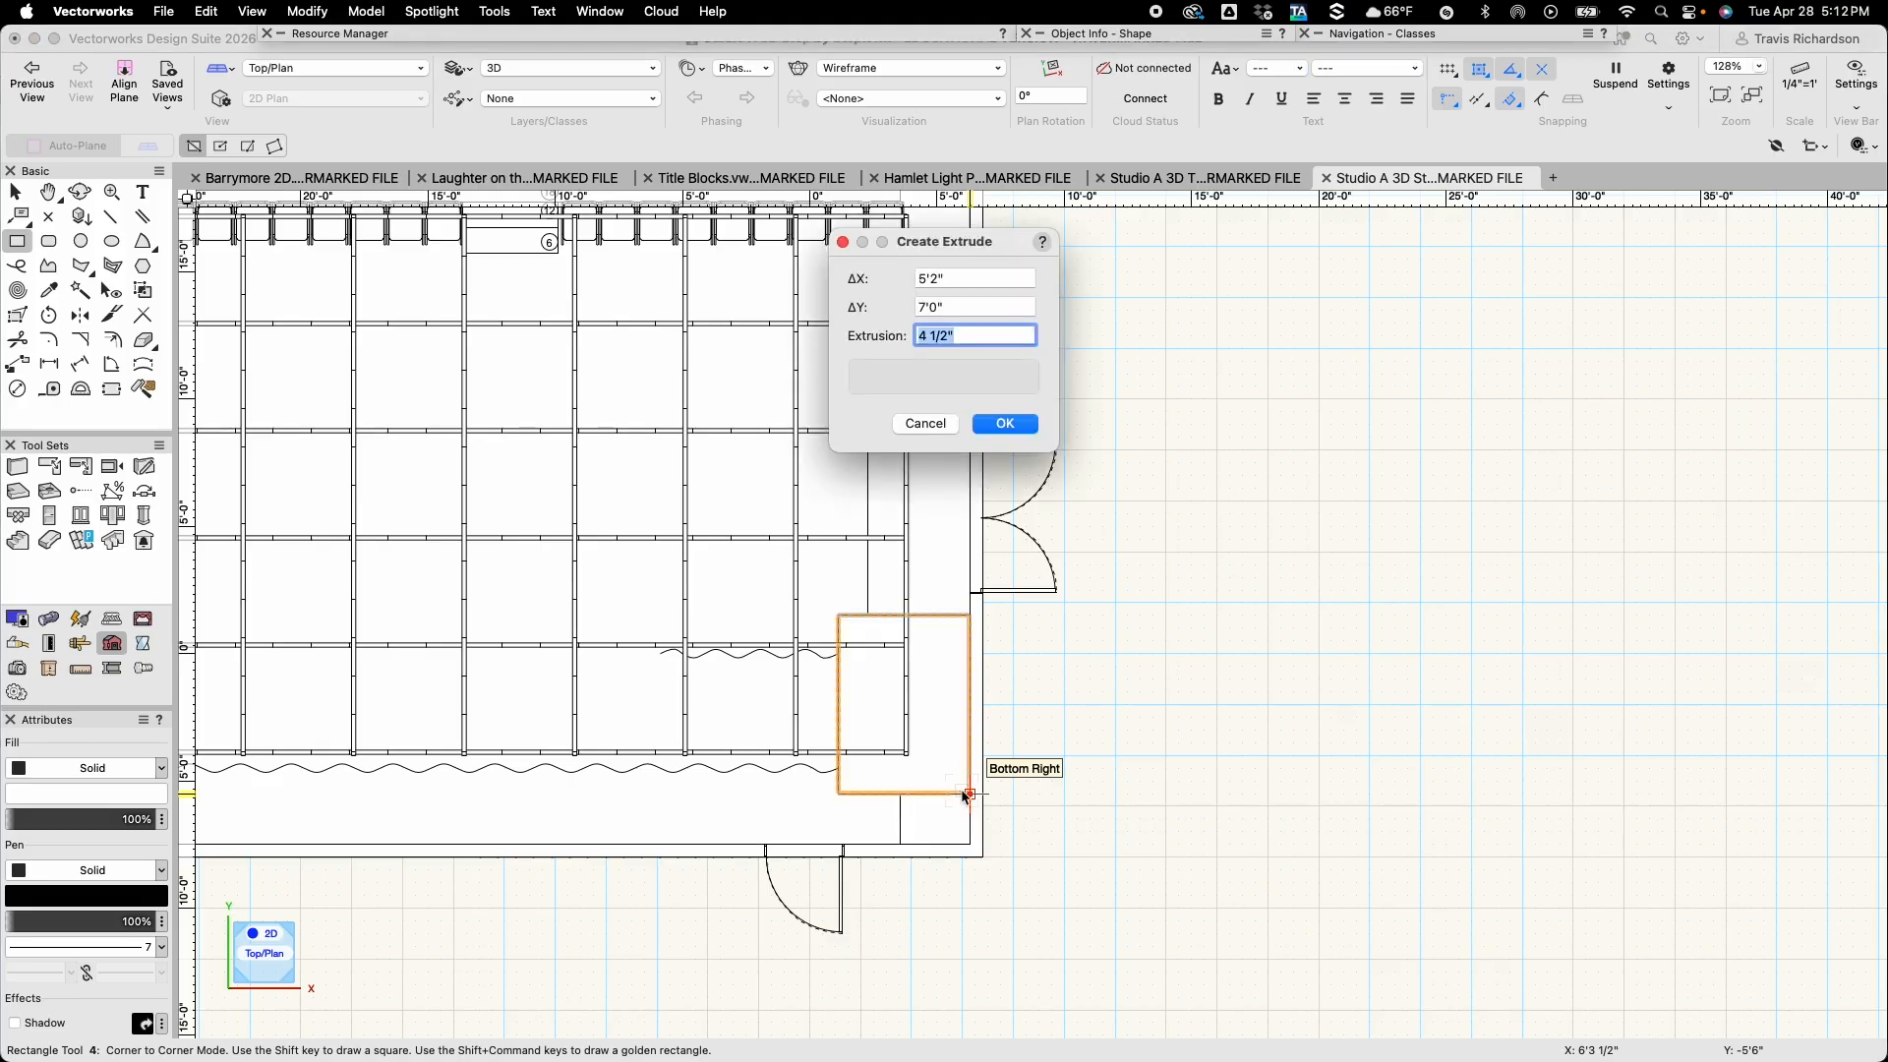
pyautogui.press('Return')
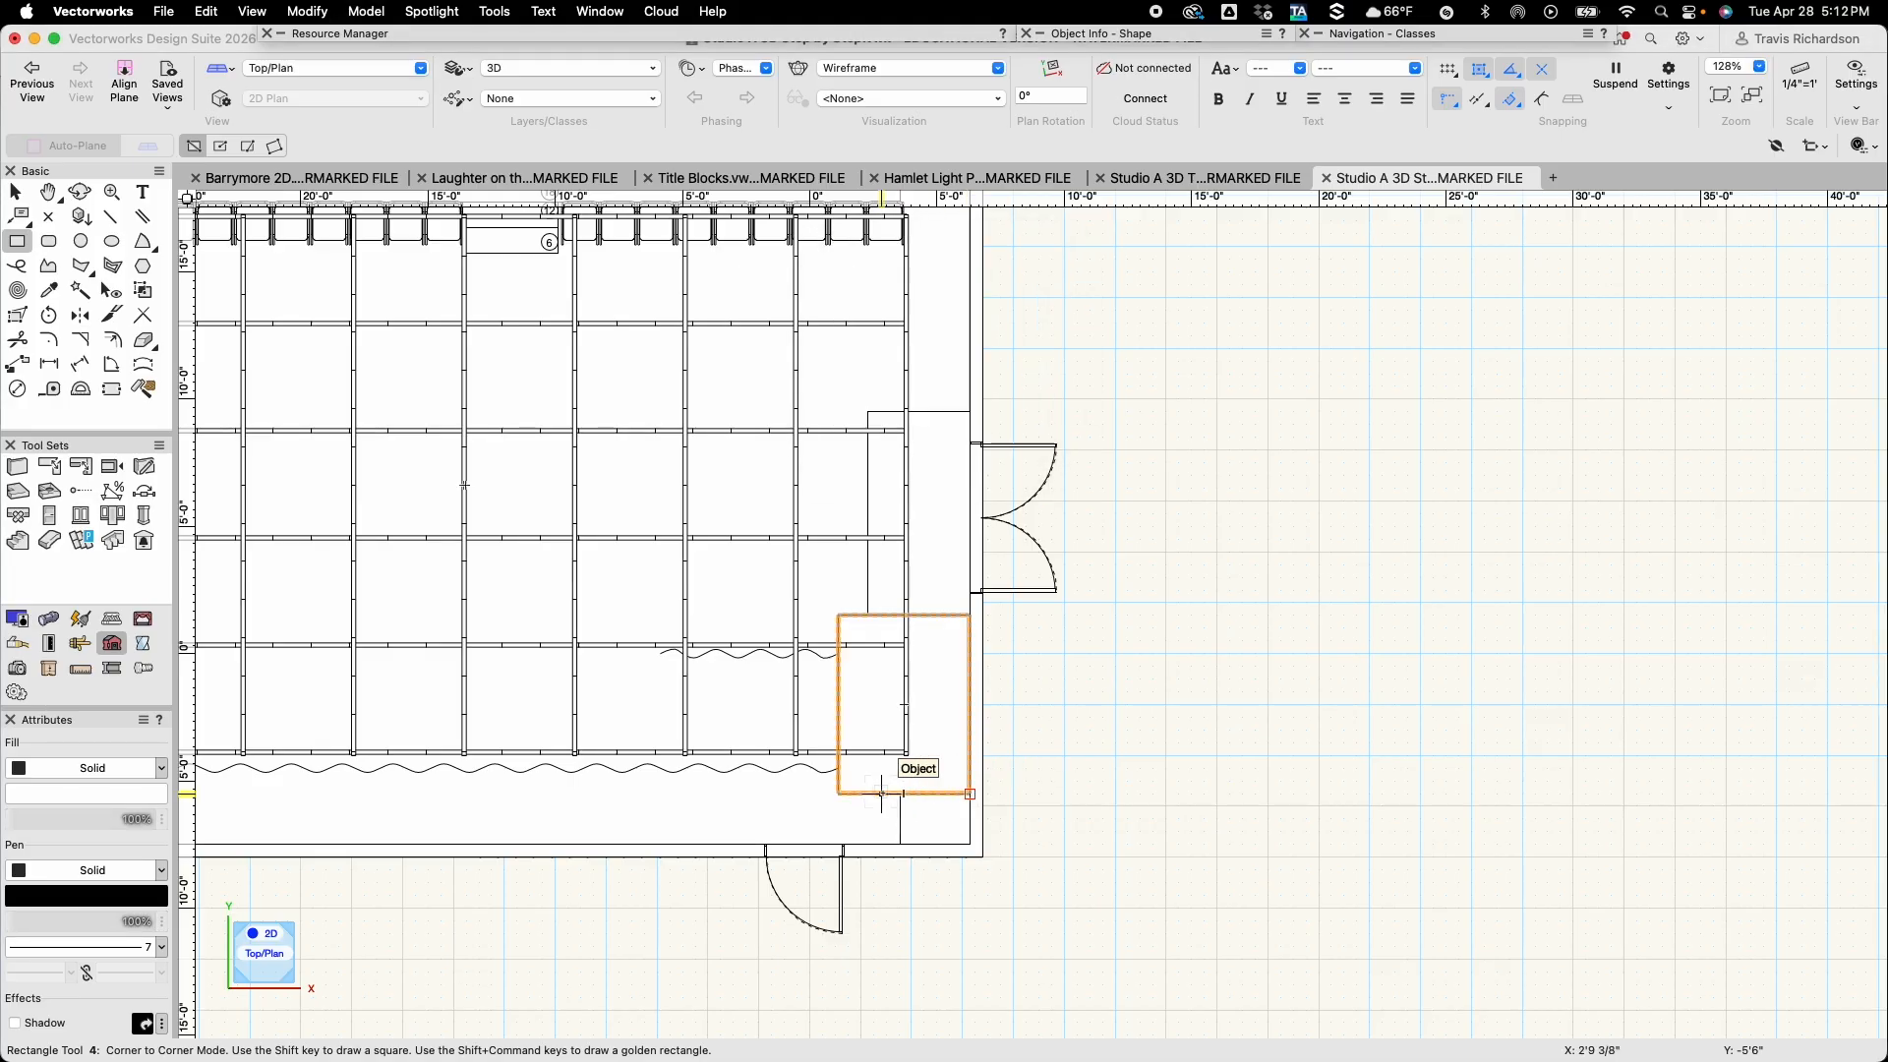
# Draw a 2'9" by 2'0" rectangle over the small corner outline, extrude it 4 1/2" and clear the selection
pyautogui.click(898, 794)
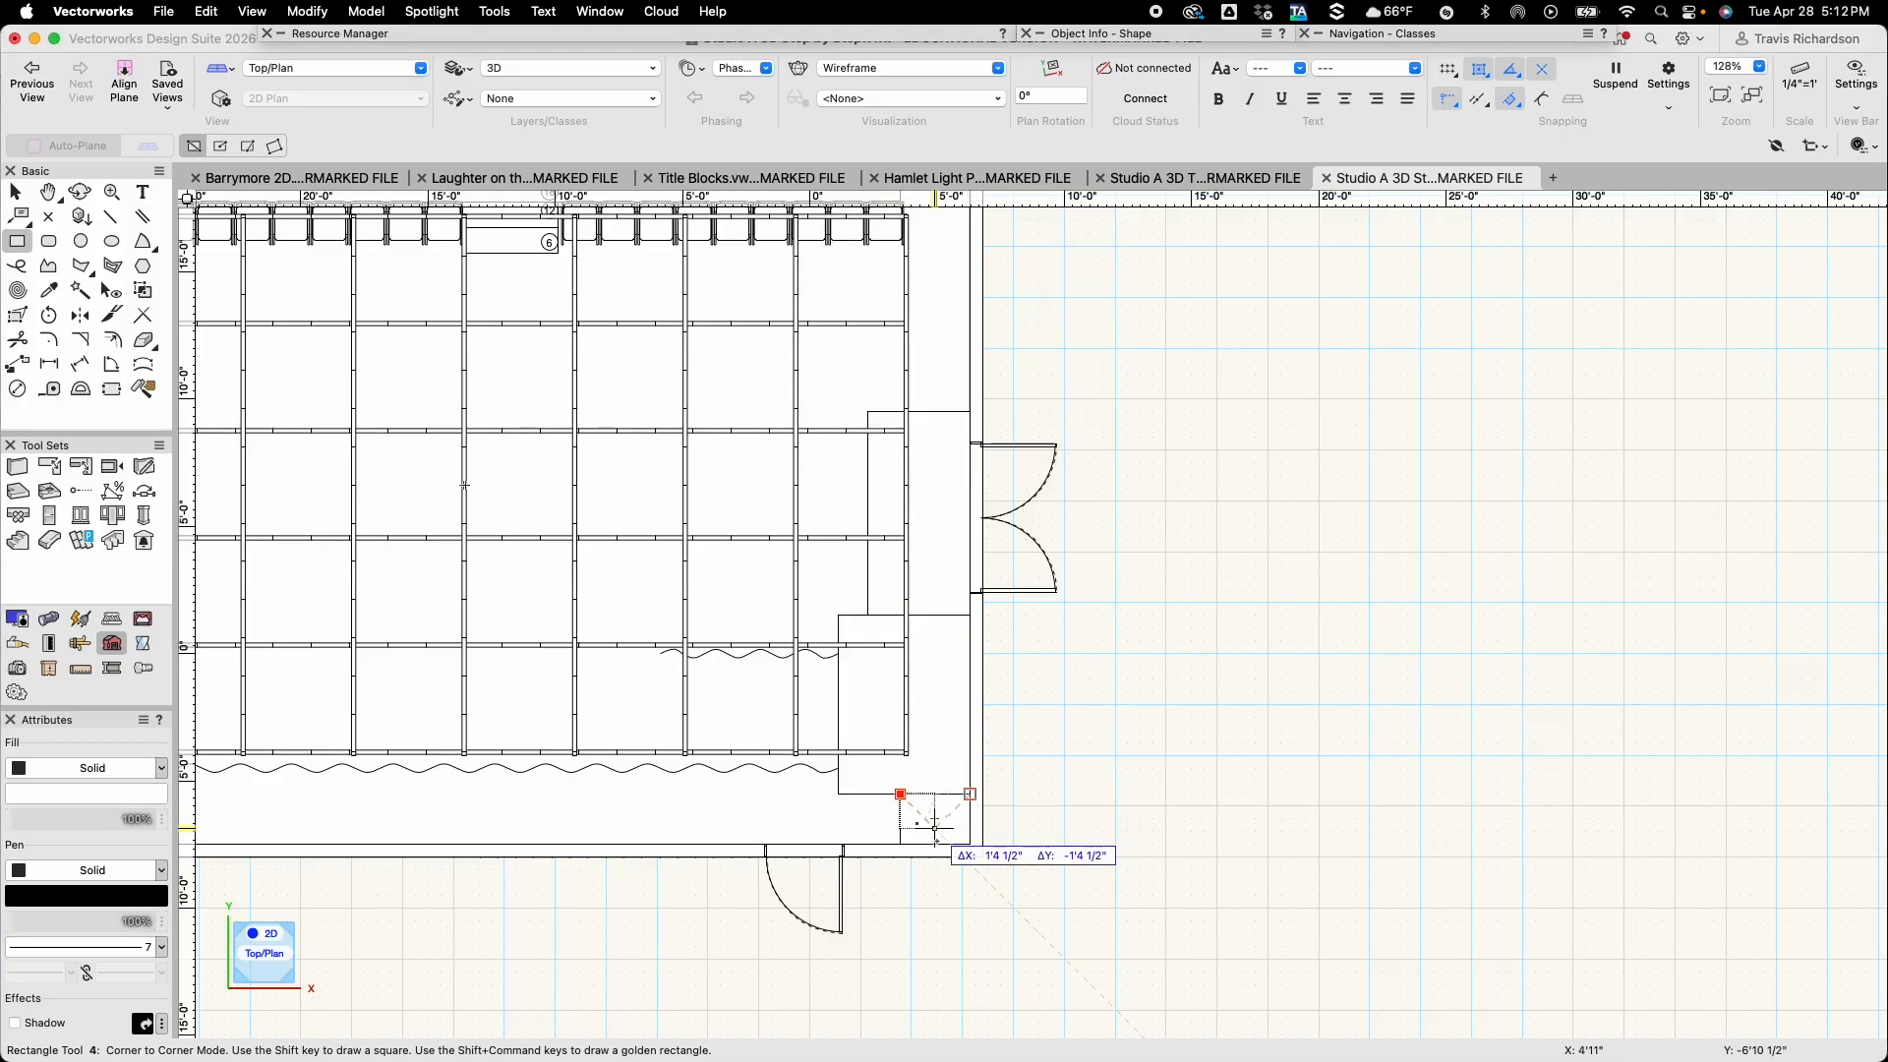
pyautogui.click(970, 844)
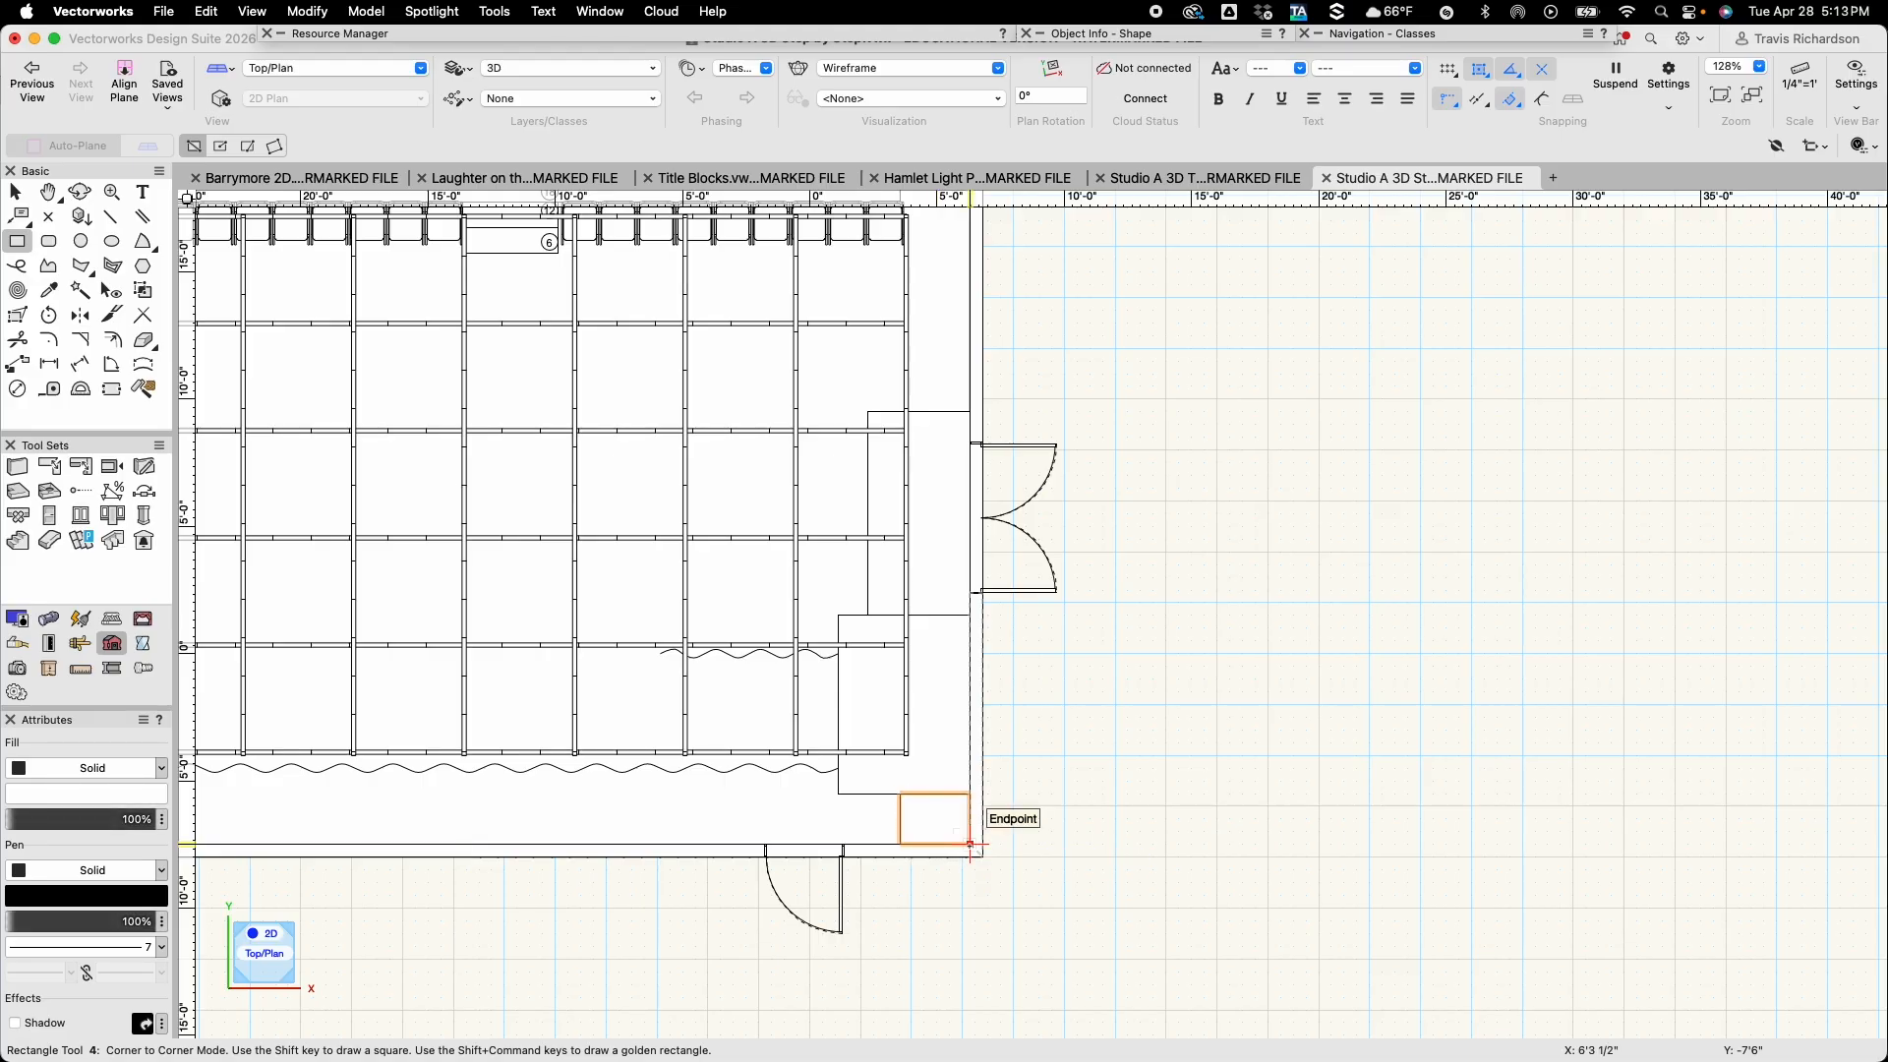
pyautogui.press('super+e')
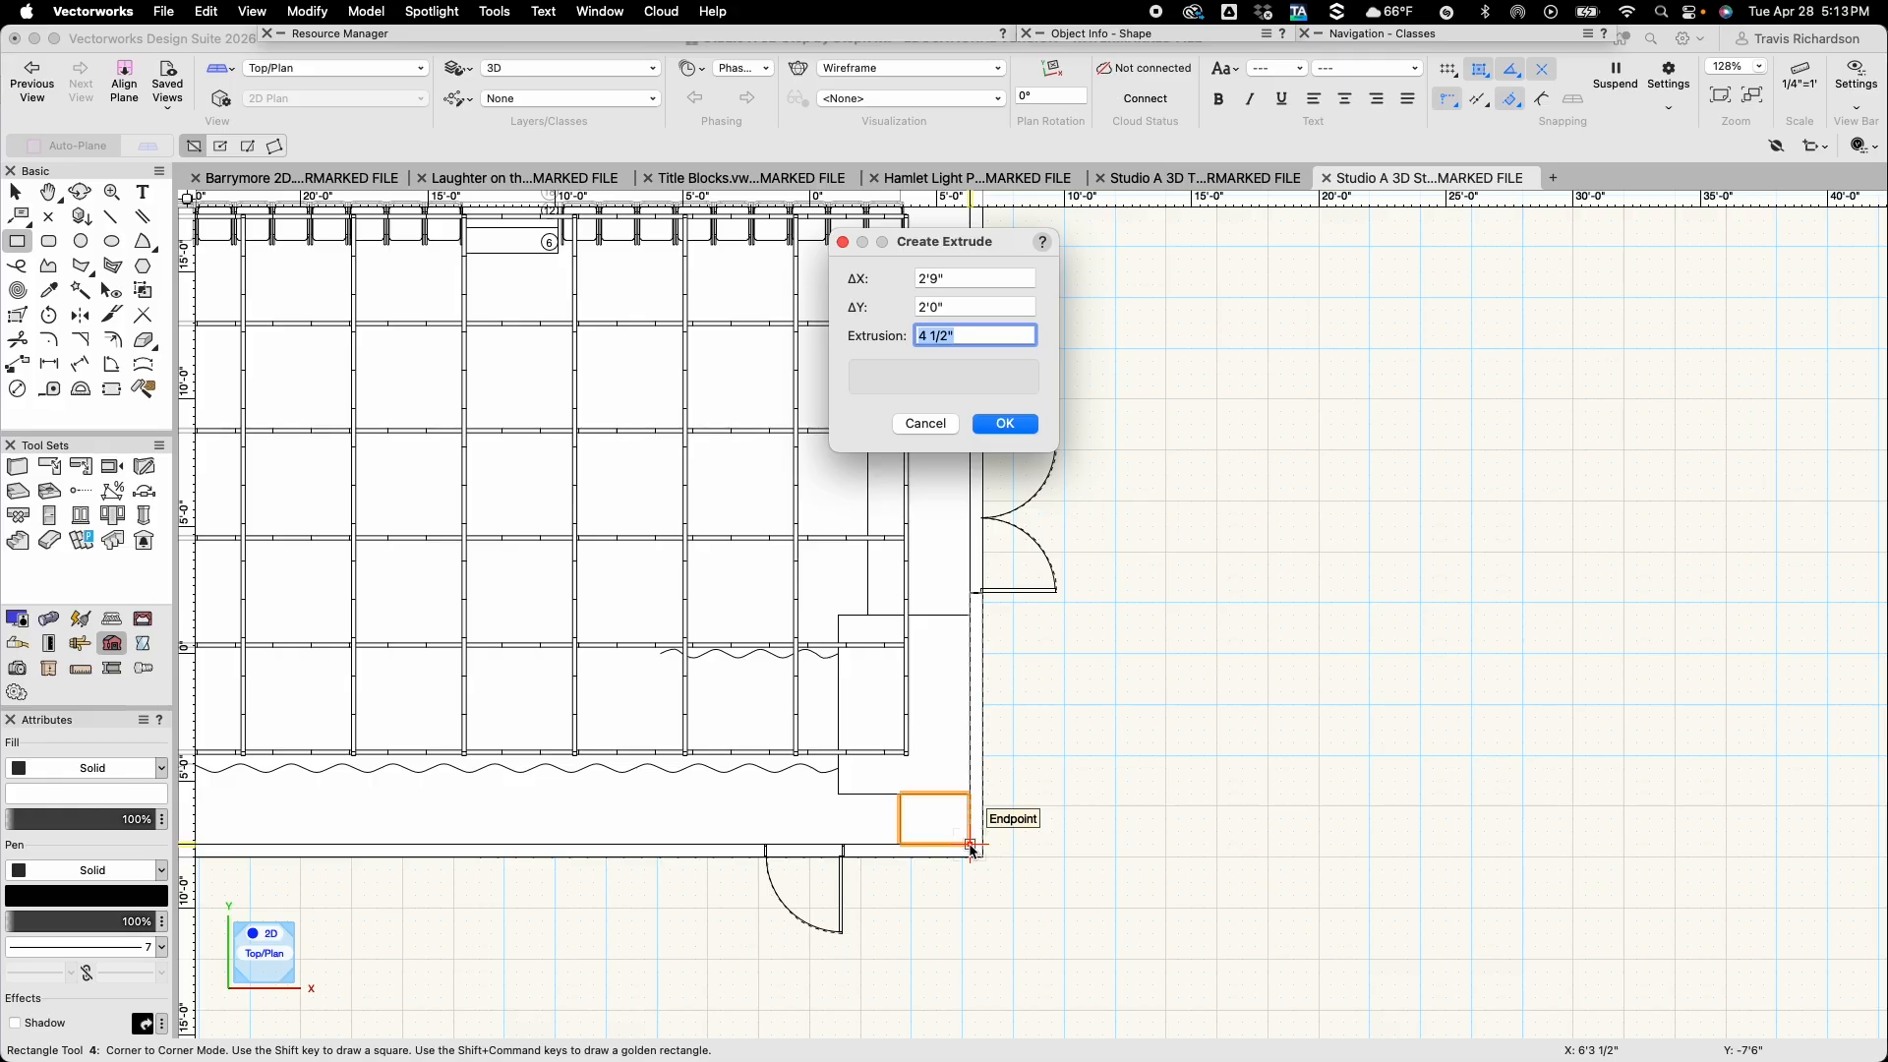
pyautogui.press('Return')
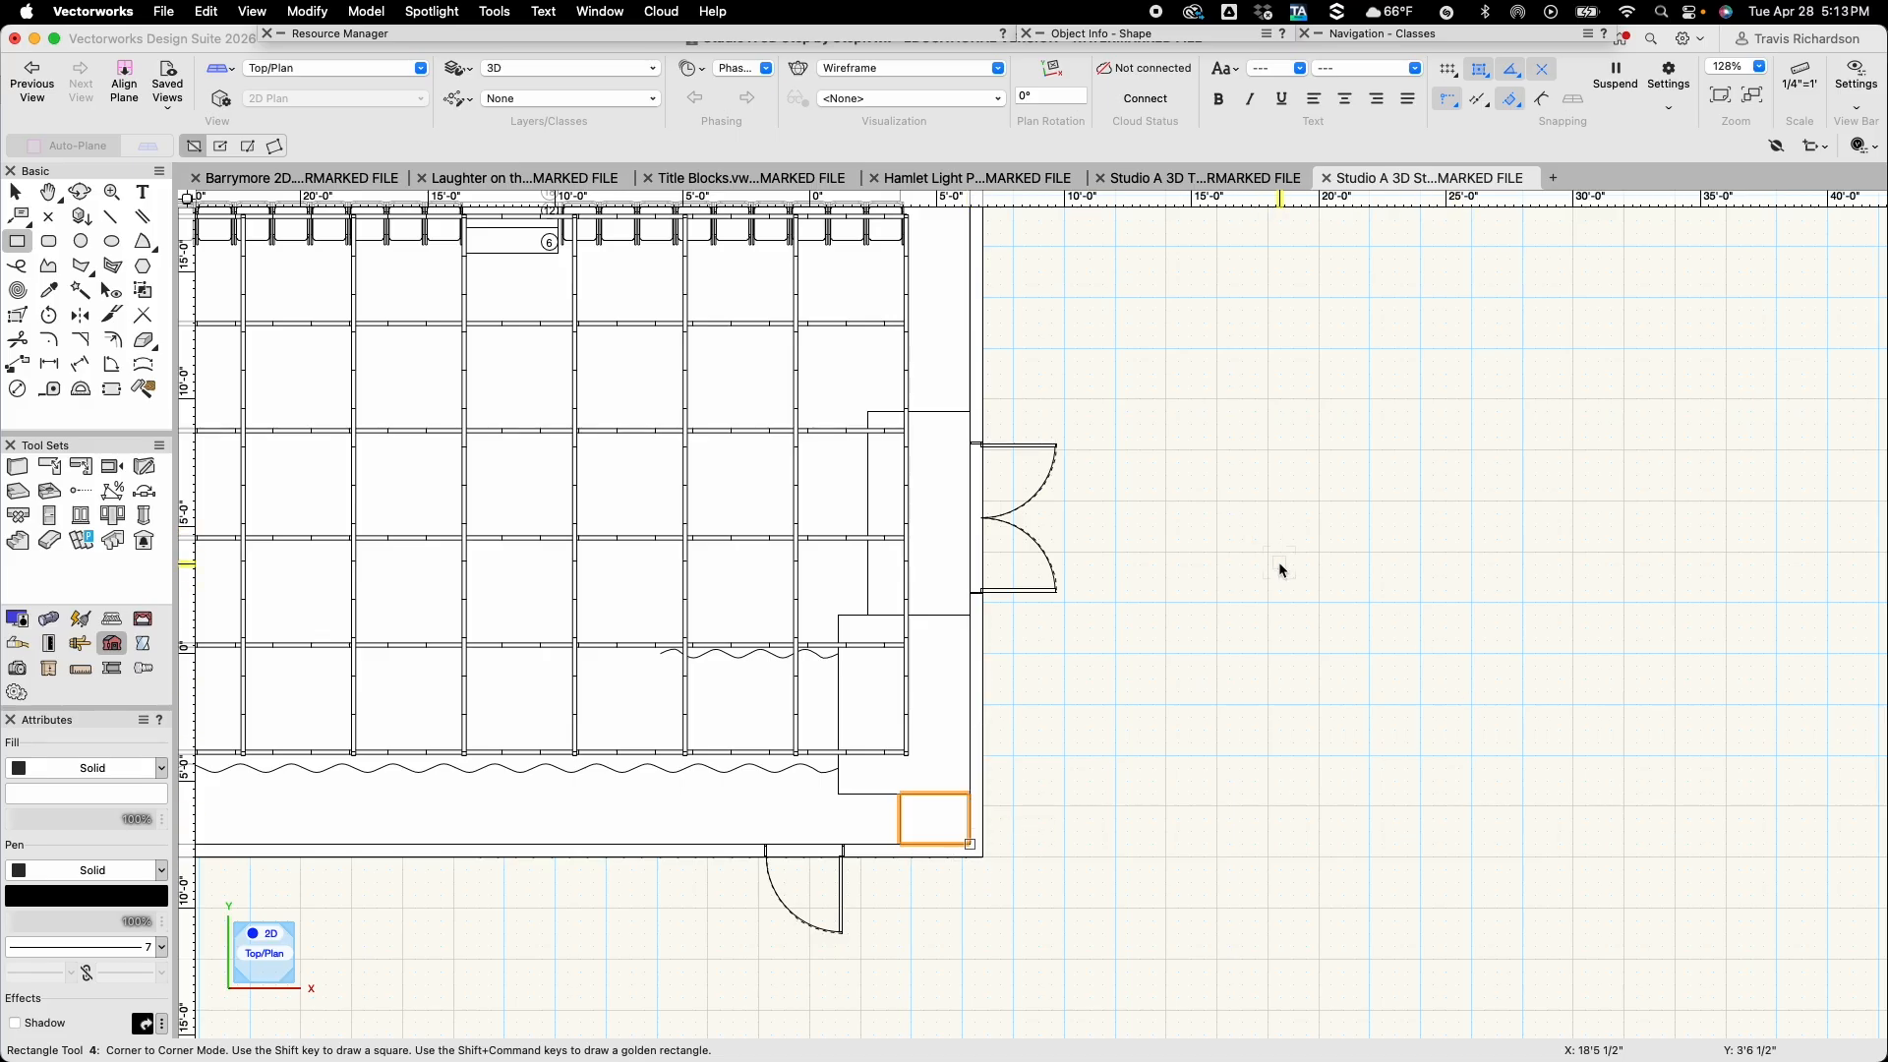
pyautogui.press('x')
pyautogui.press('x')
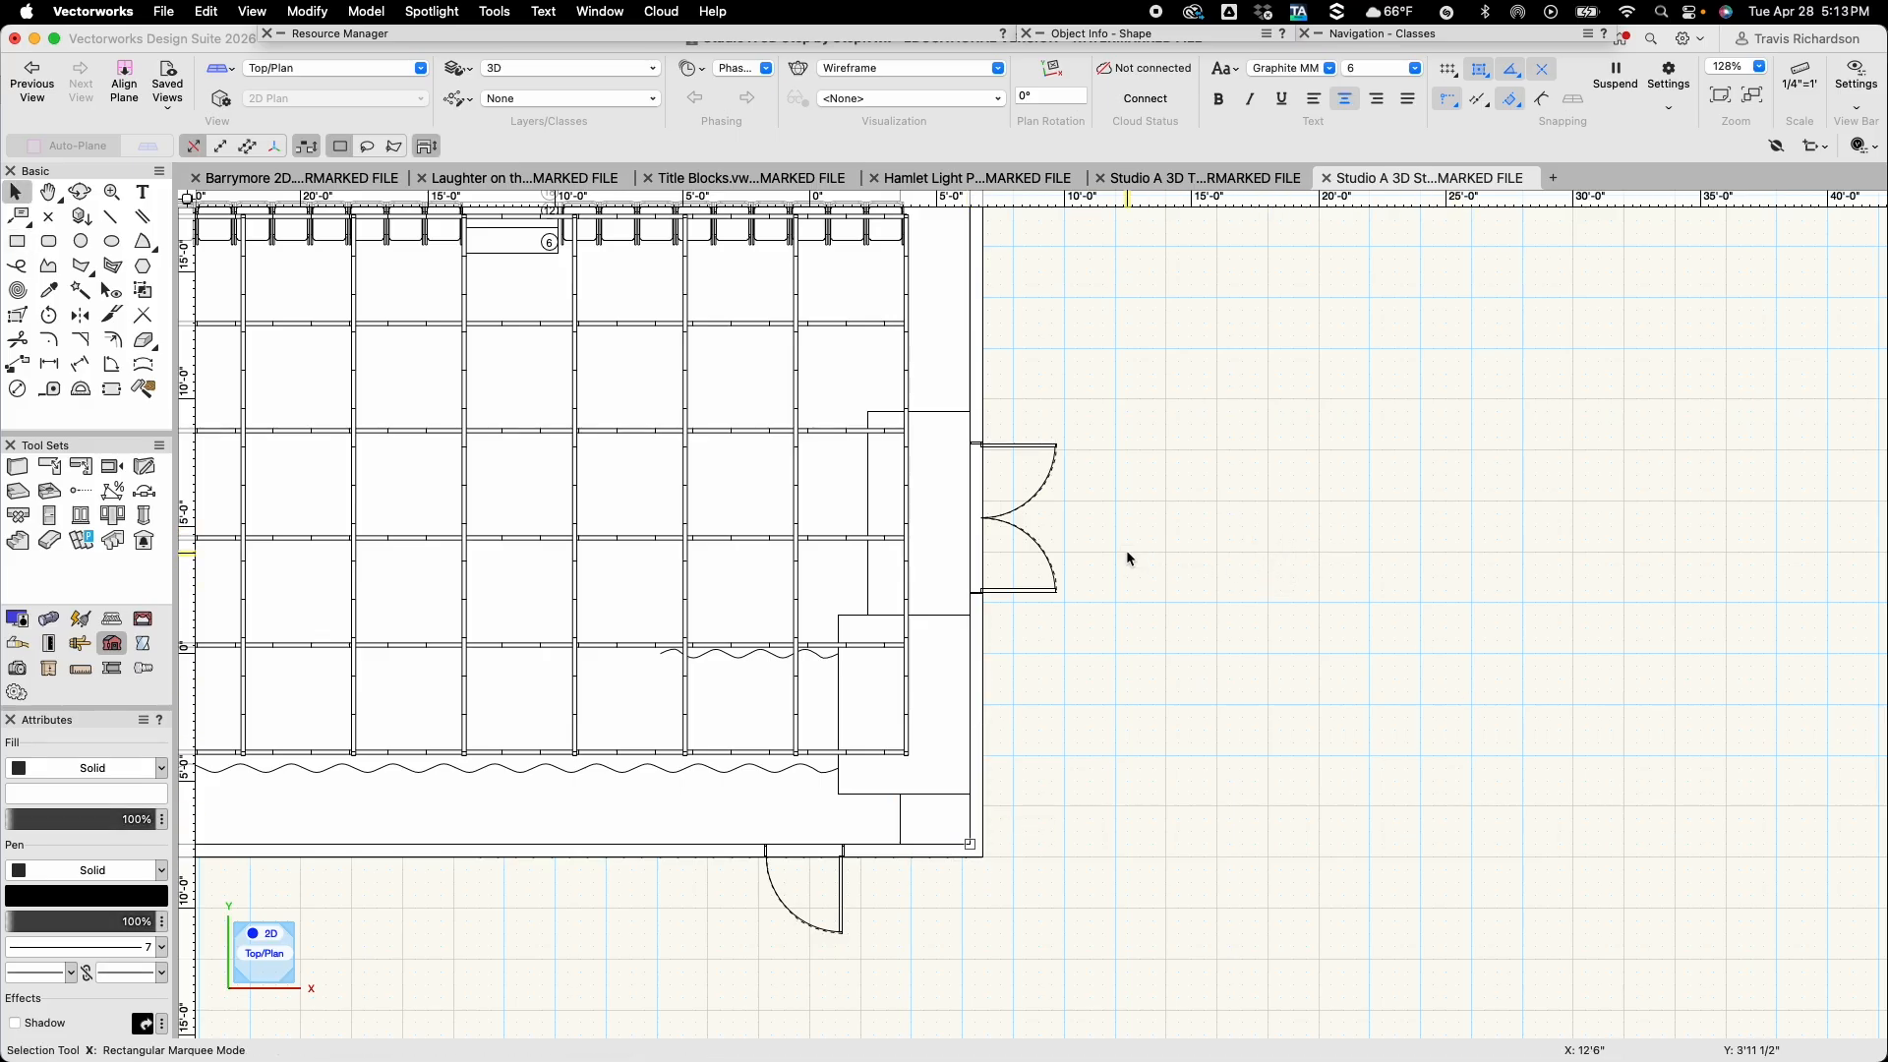
# Set the bottom Z of the two large extrudes beside the double doors to 9'
pyautogui.click(929, 412)
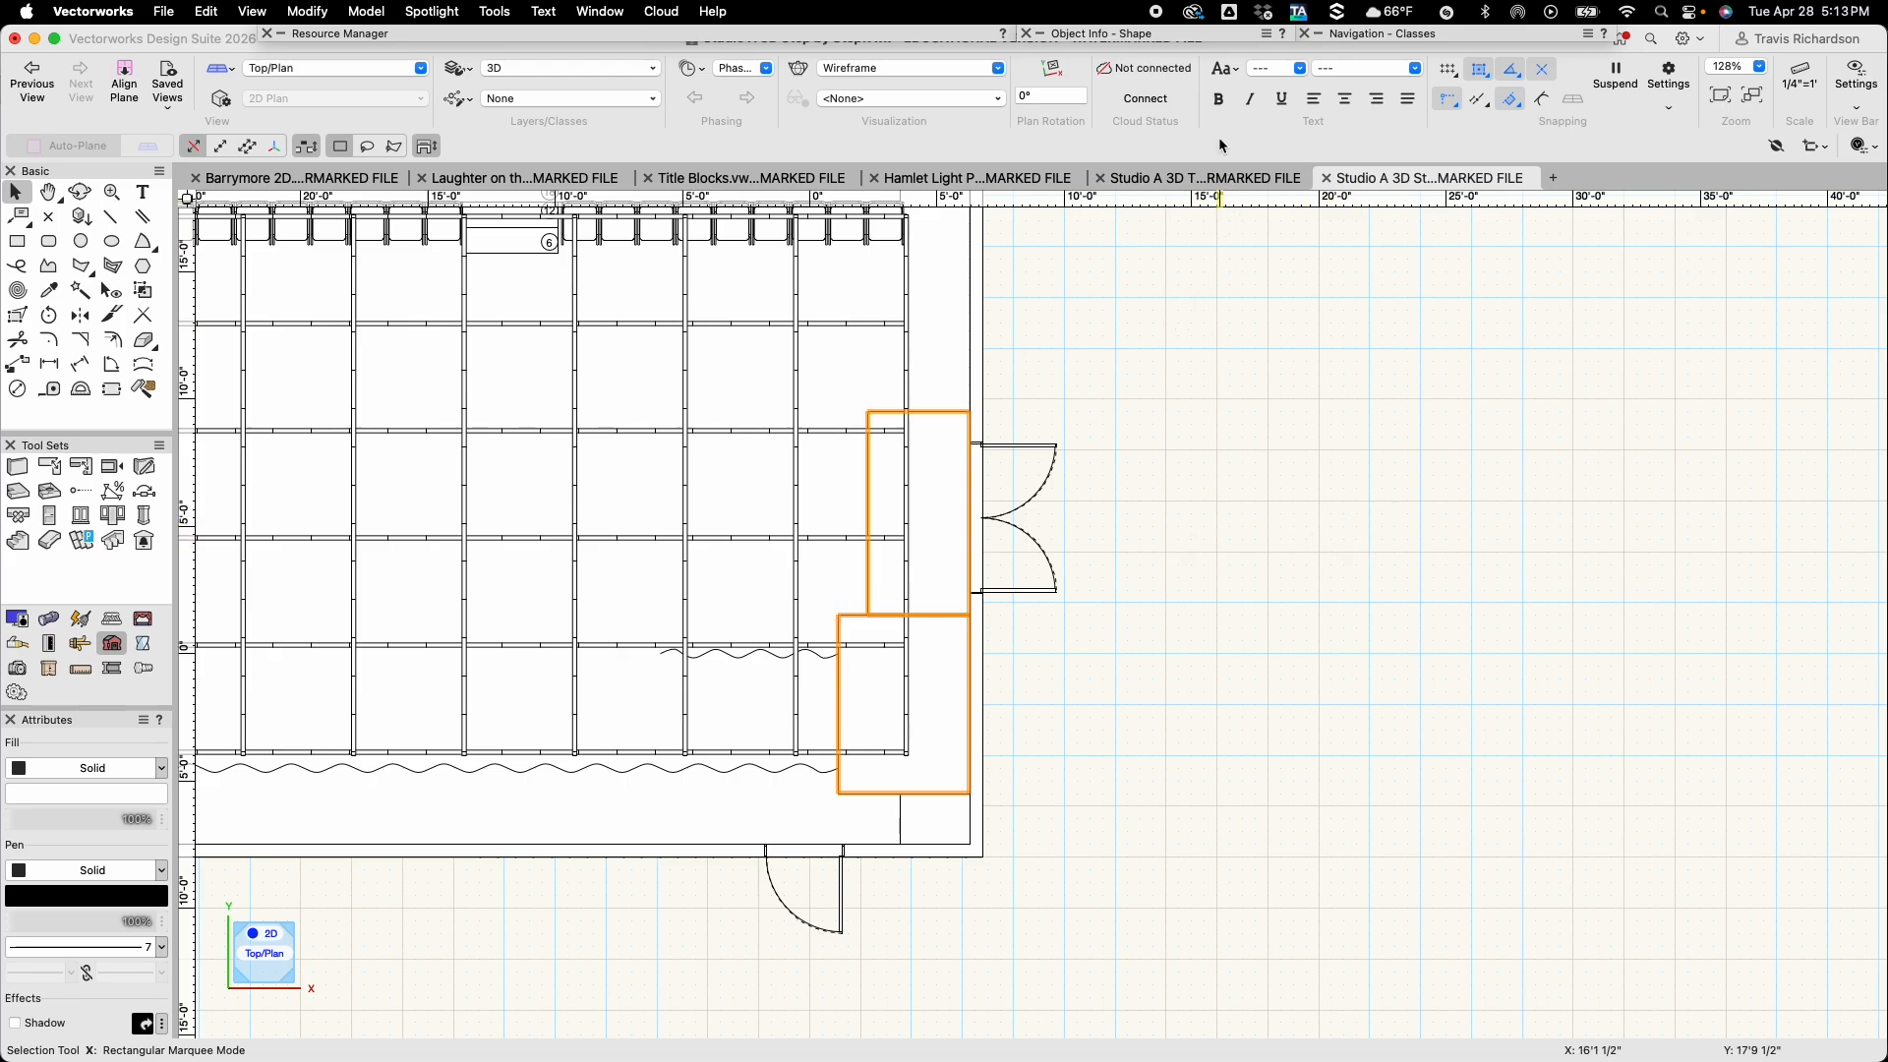
pyautogui.moveTo(1178, 40)
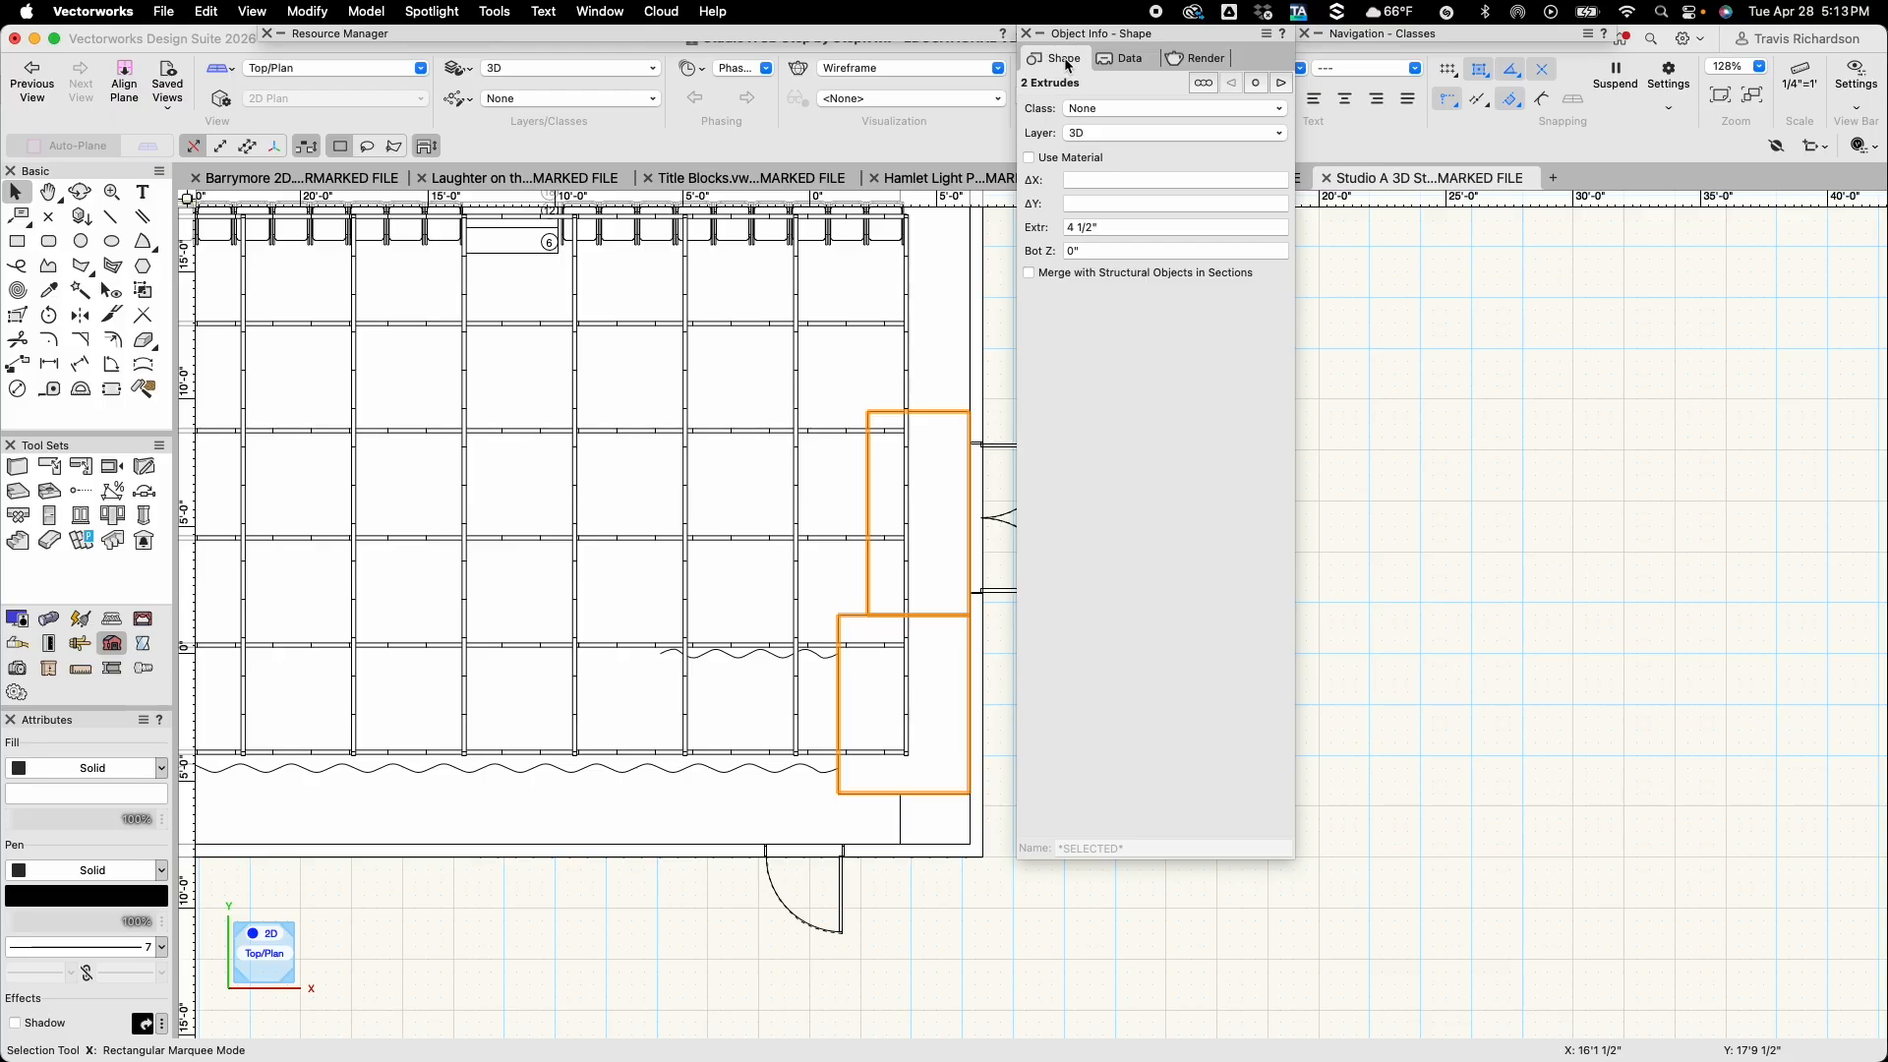
pyautogui.click(1089, 251)
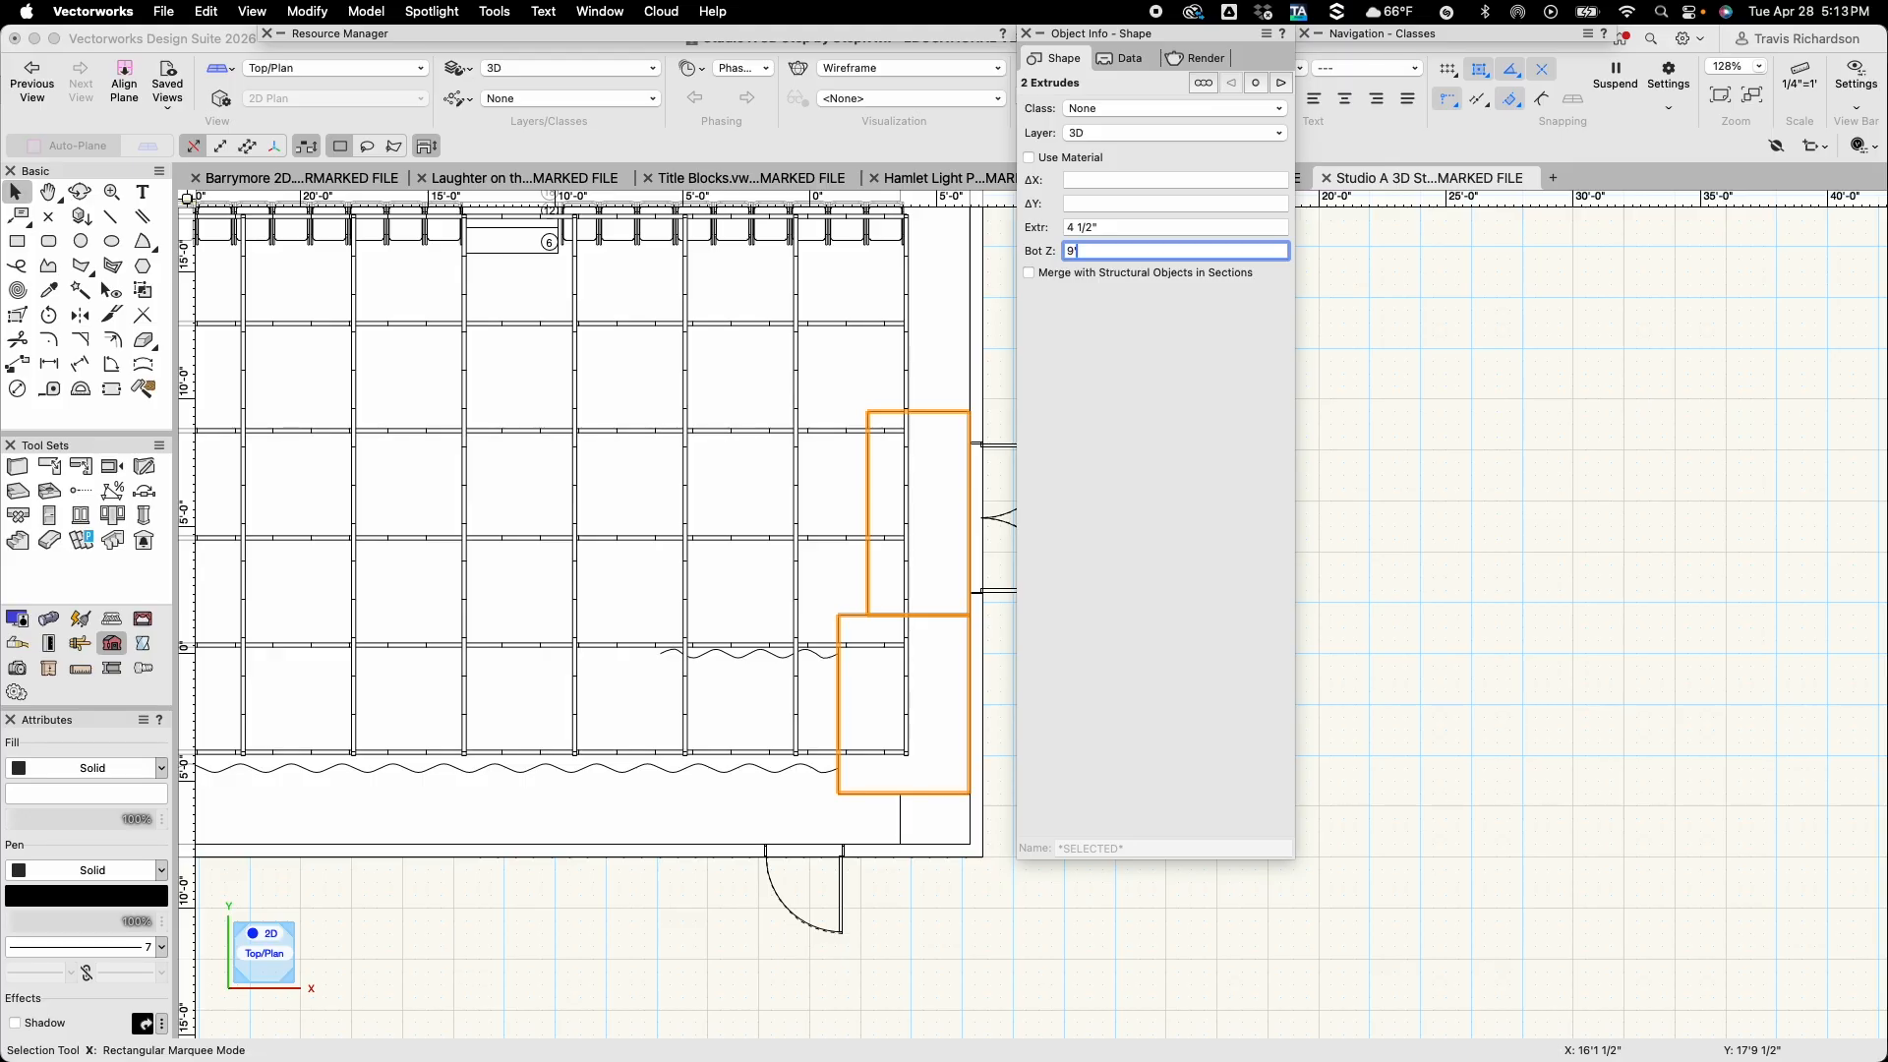
pyautogui.press('Return')
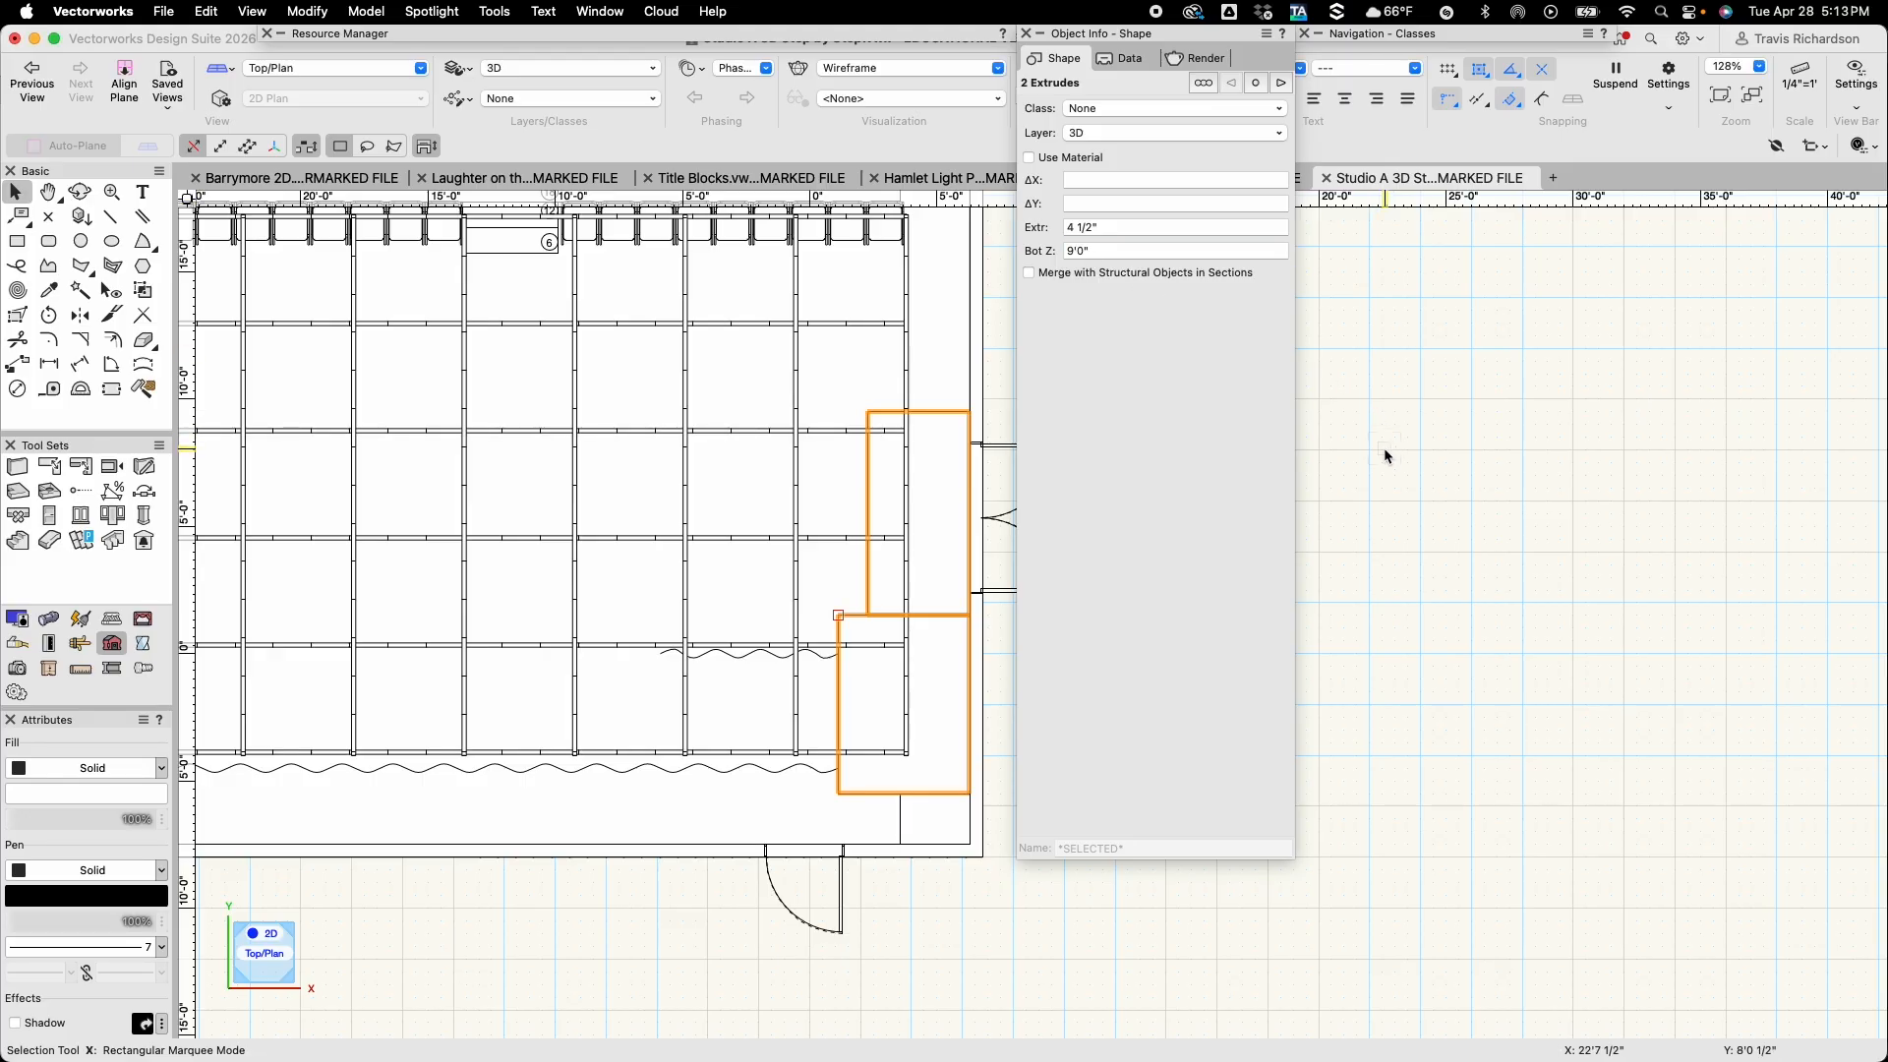
# Set the bottom Z of the small corner extrude to 4' and clear the selection
pyautogui.click(934, 834)
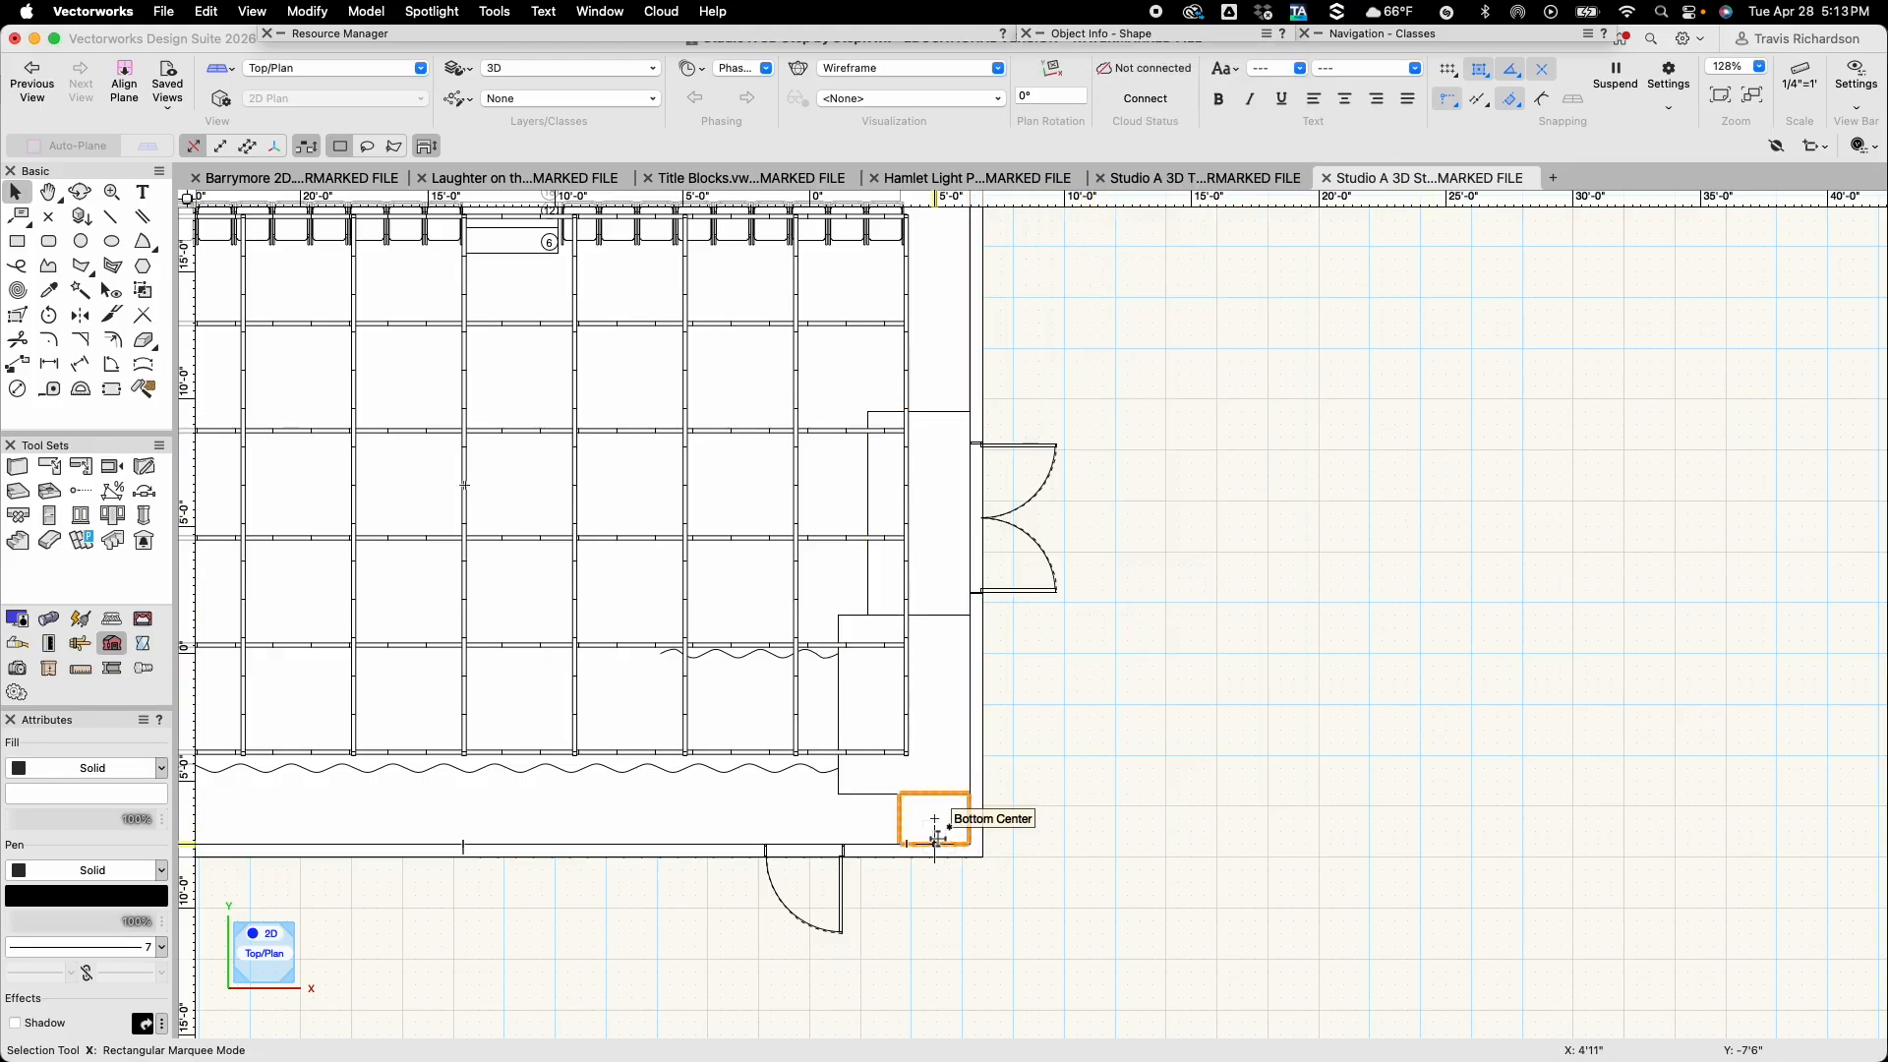
pyautogui.click(1143, 39)
pyautogui.click(1094, 253)
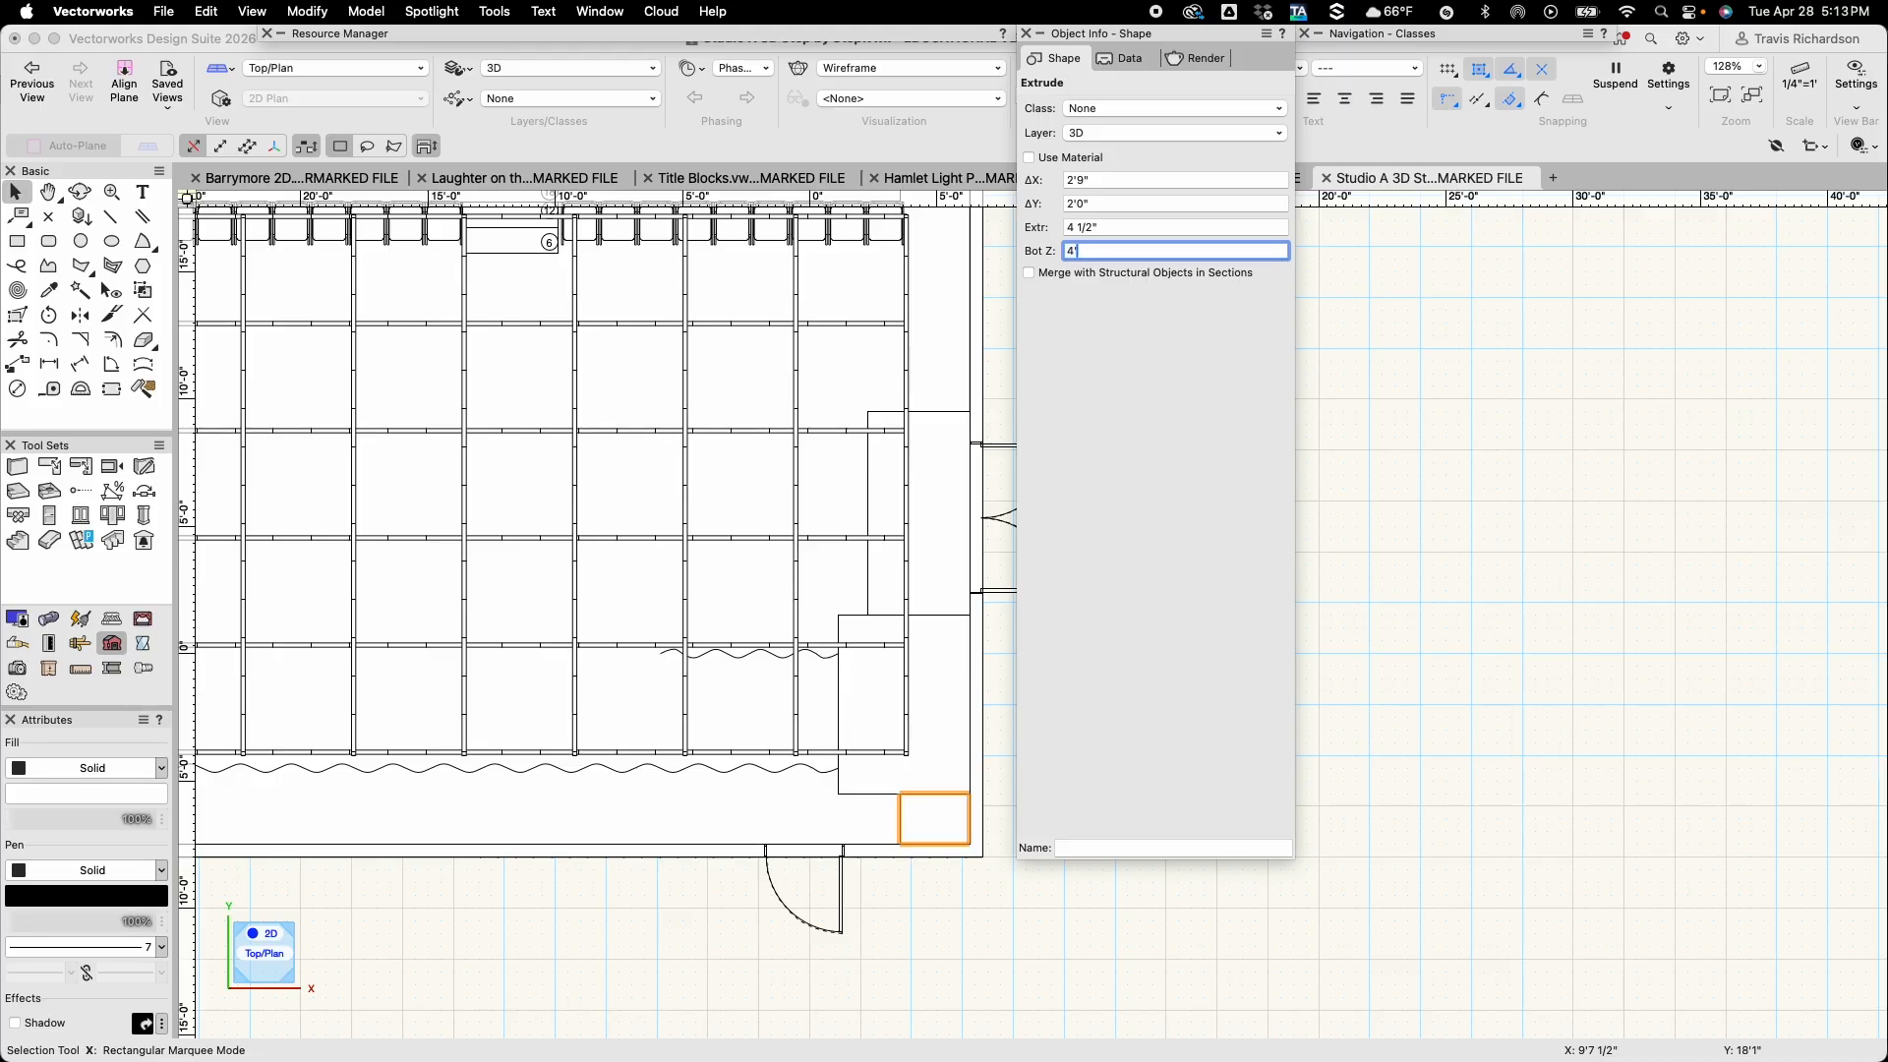
pyautogui.press('Return')
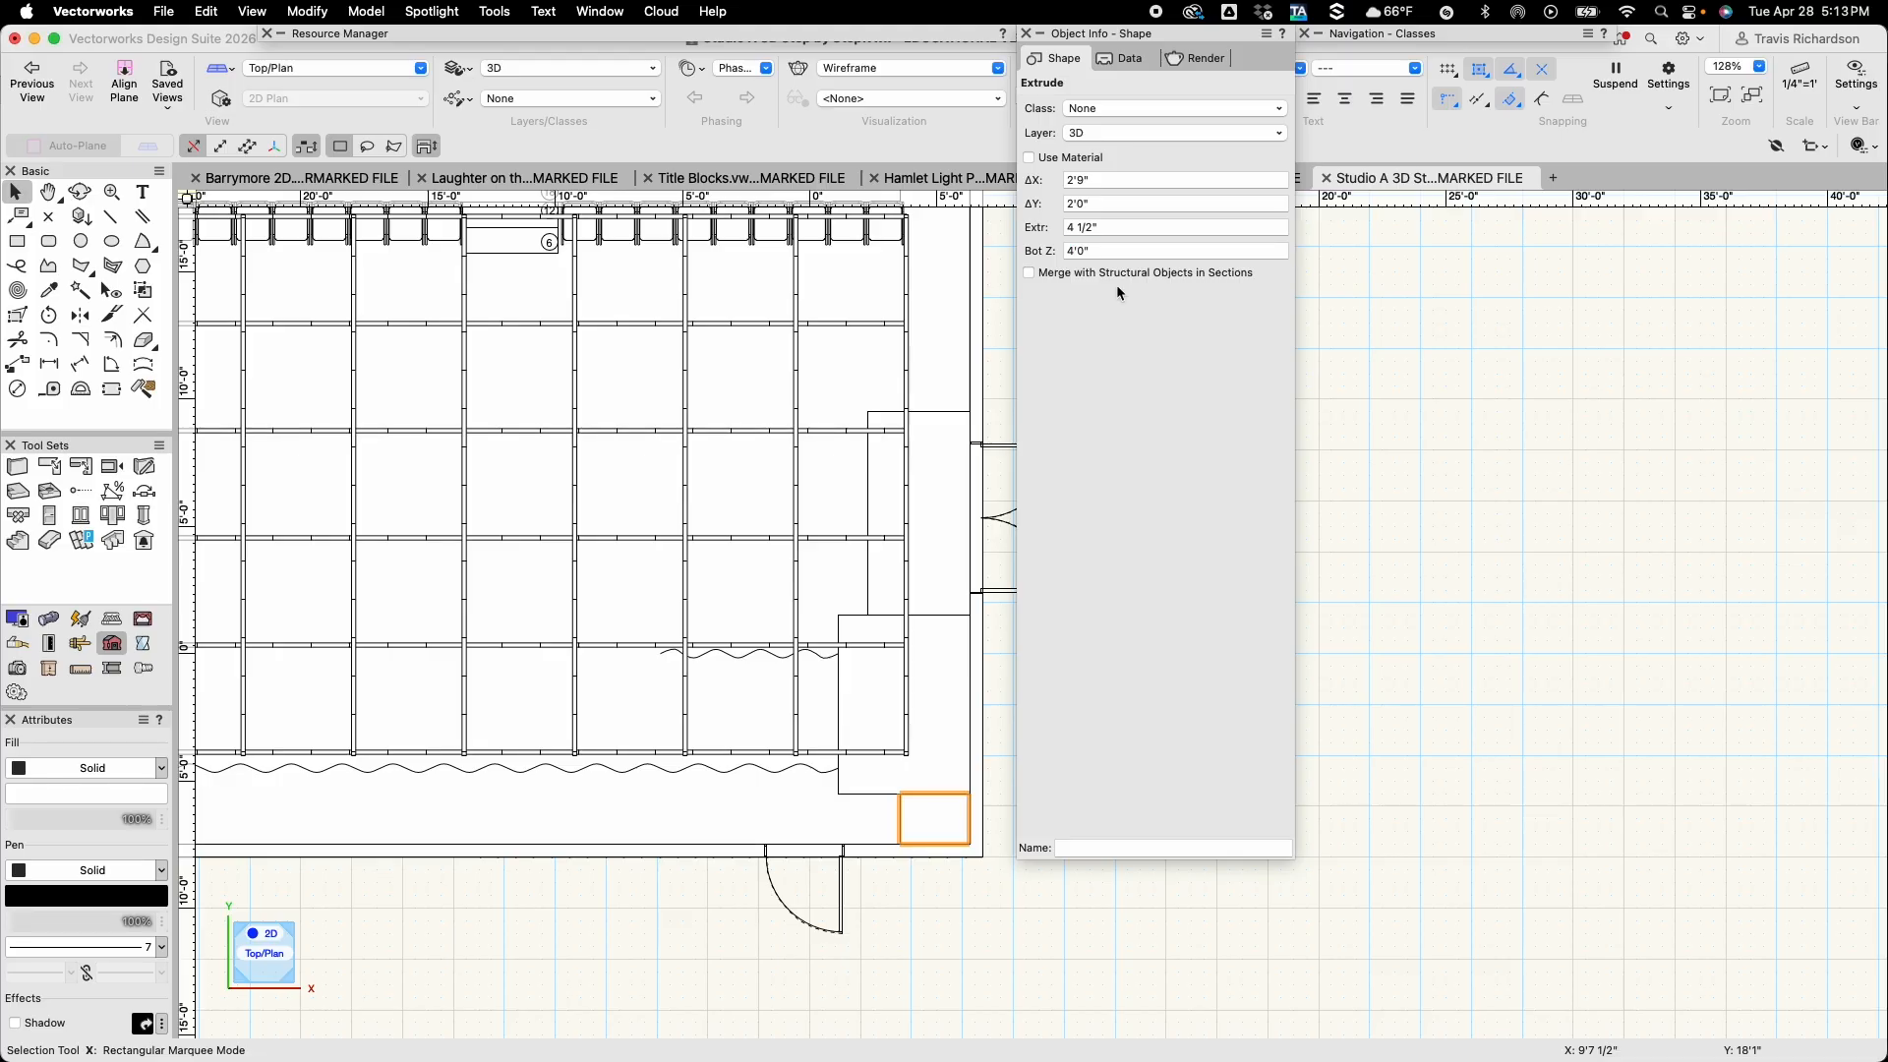
pyautogui.click(1475, 464)
# Inspect the raised slabs in a 3D flyover of the room and return to Top/Plan
pyautogui.click(79, 190)
pyautogui.moveTo(392, 572)
pyautogui.mouseDown()
pyautogui.moveTo(784, 557)
pyautogui.moveTo(514, 688)
pyautogui.moveTo(658, 603)
pyautogui.moveTo(776, 419)
pyautogui.moveTo(665, 535)
pyautogui.moveTo(776, 426)
pyautogui.moveTo(839, 400)
pyautogui.moveTo(759, 472)
pyautogui.mouseUp()
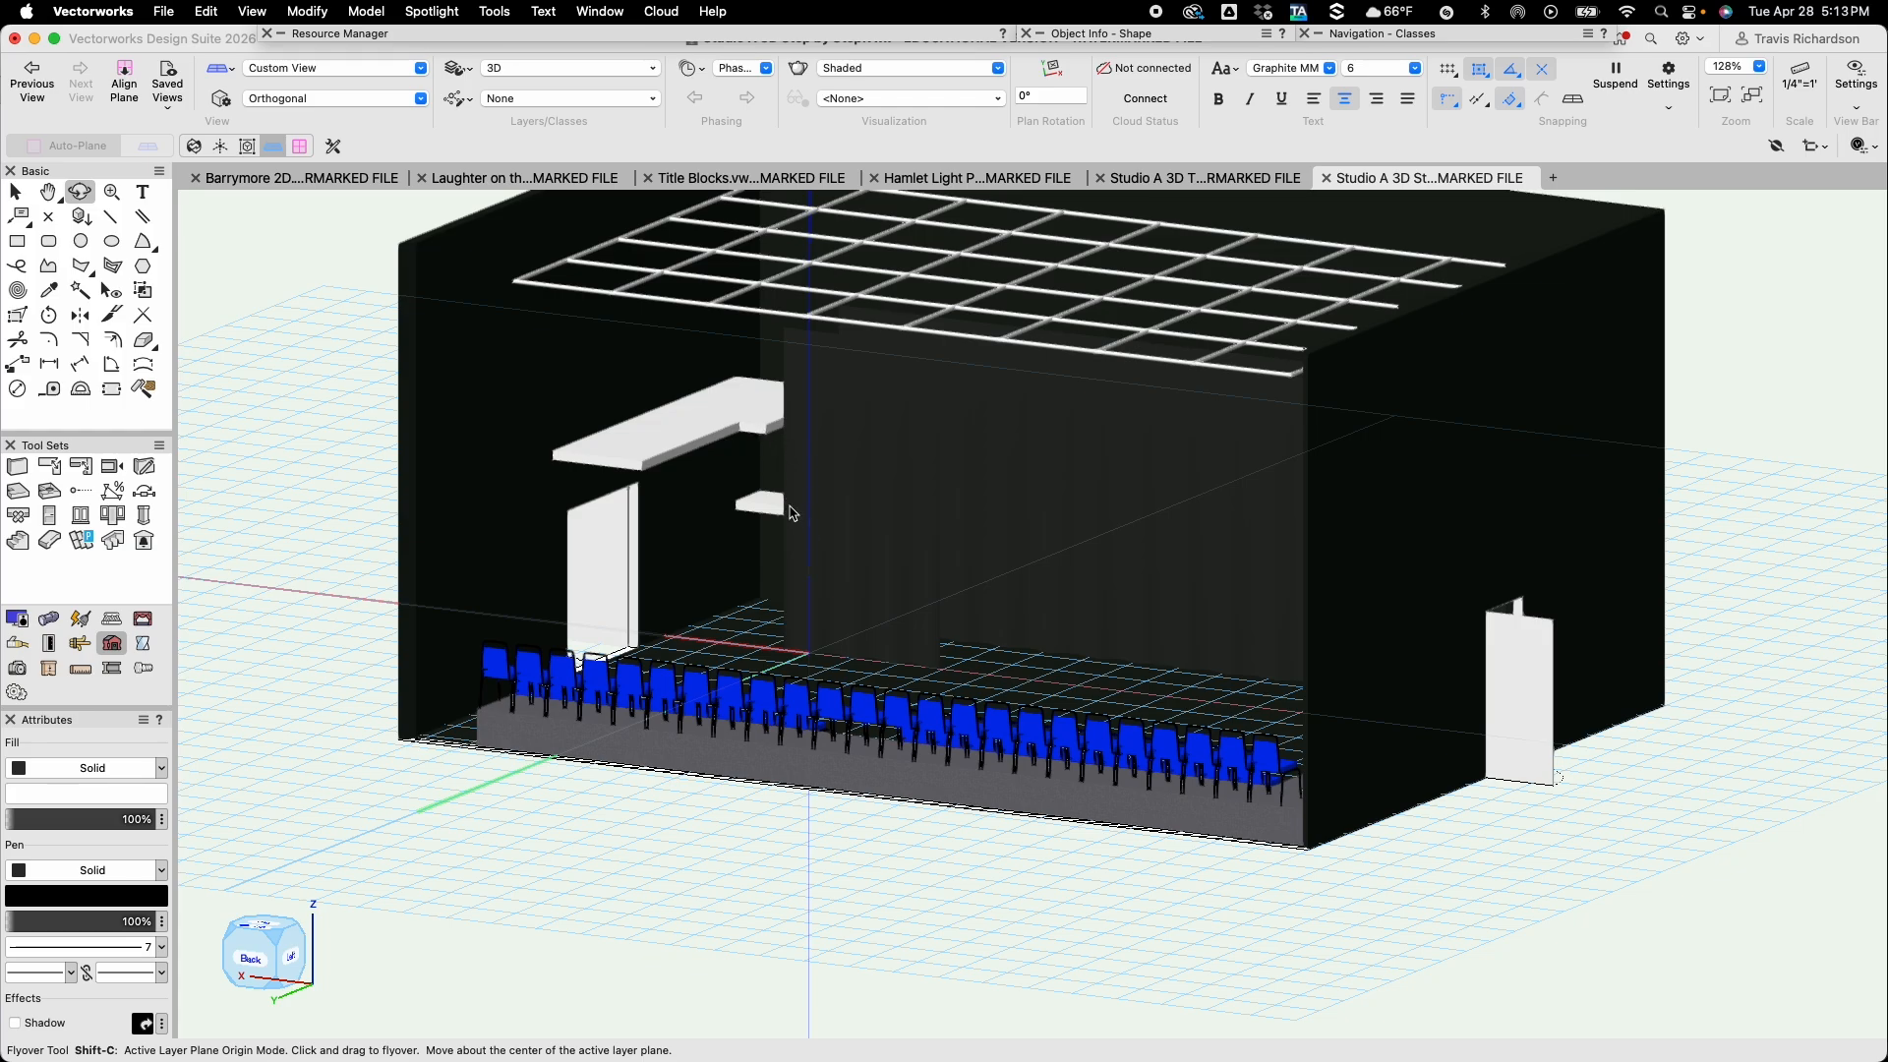
pyautogui.click(316, 68)
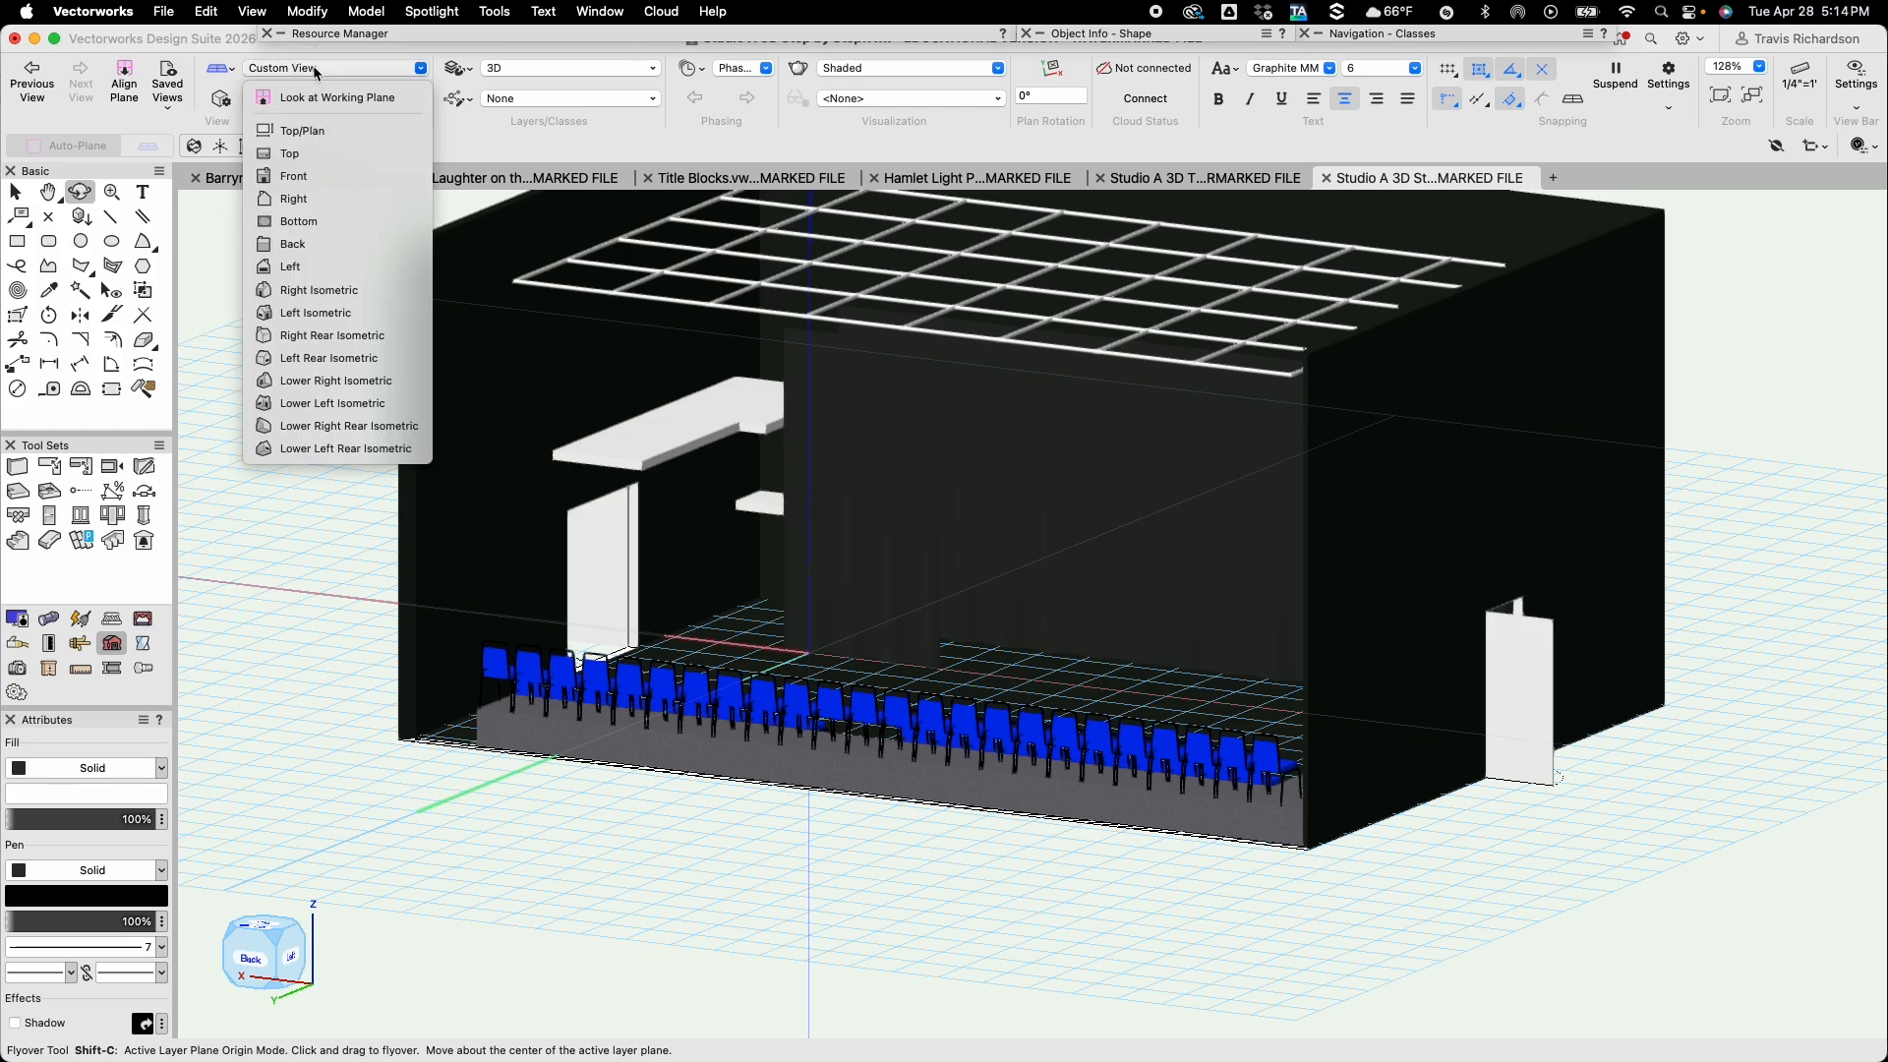
pyautogui.click(306, 130)
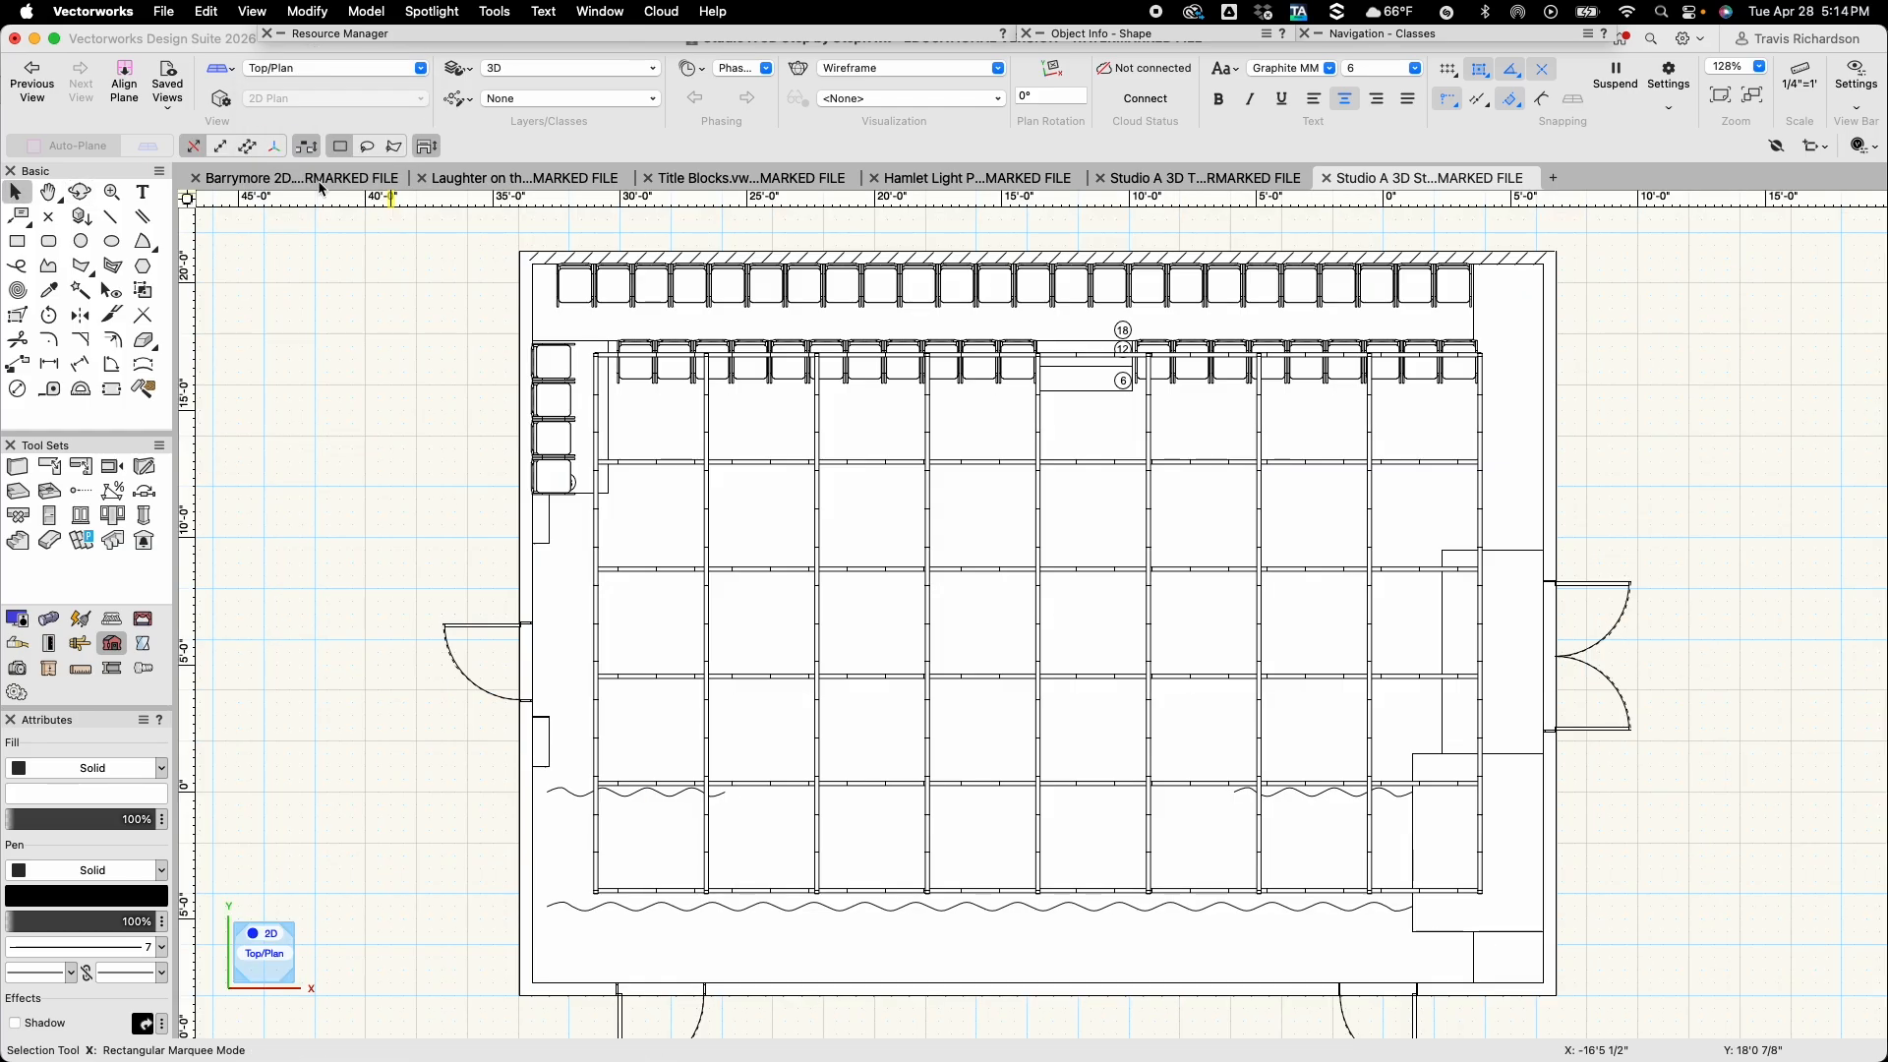
# Draw a 3 1/2" square against the outer side of the far corner of the slab beside the double doors
pyautogui.press('h')
pyautogui.moveTo(1640, 651); pyautogui.dragTo(1046, 560)
pyautogui.press('x')
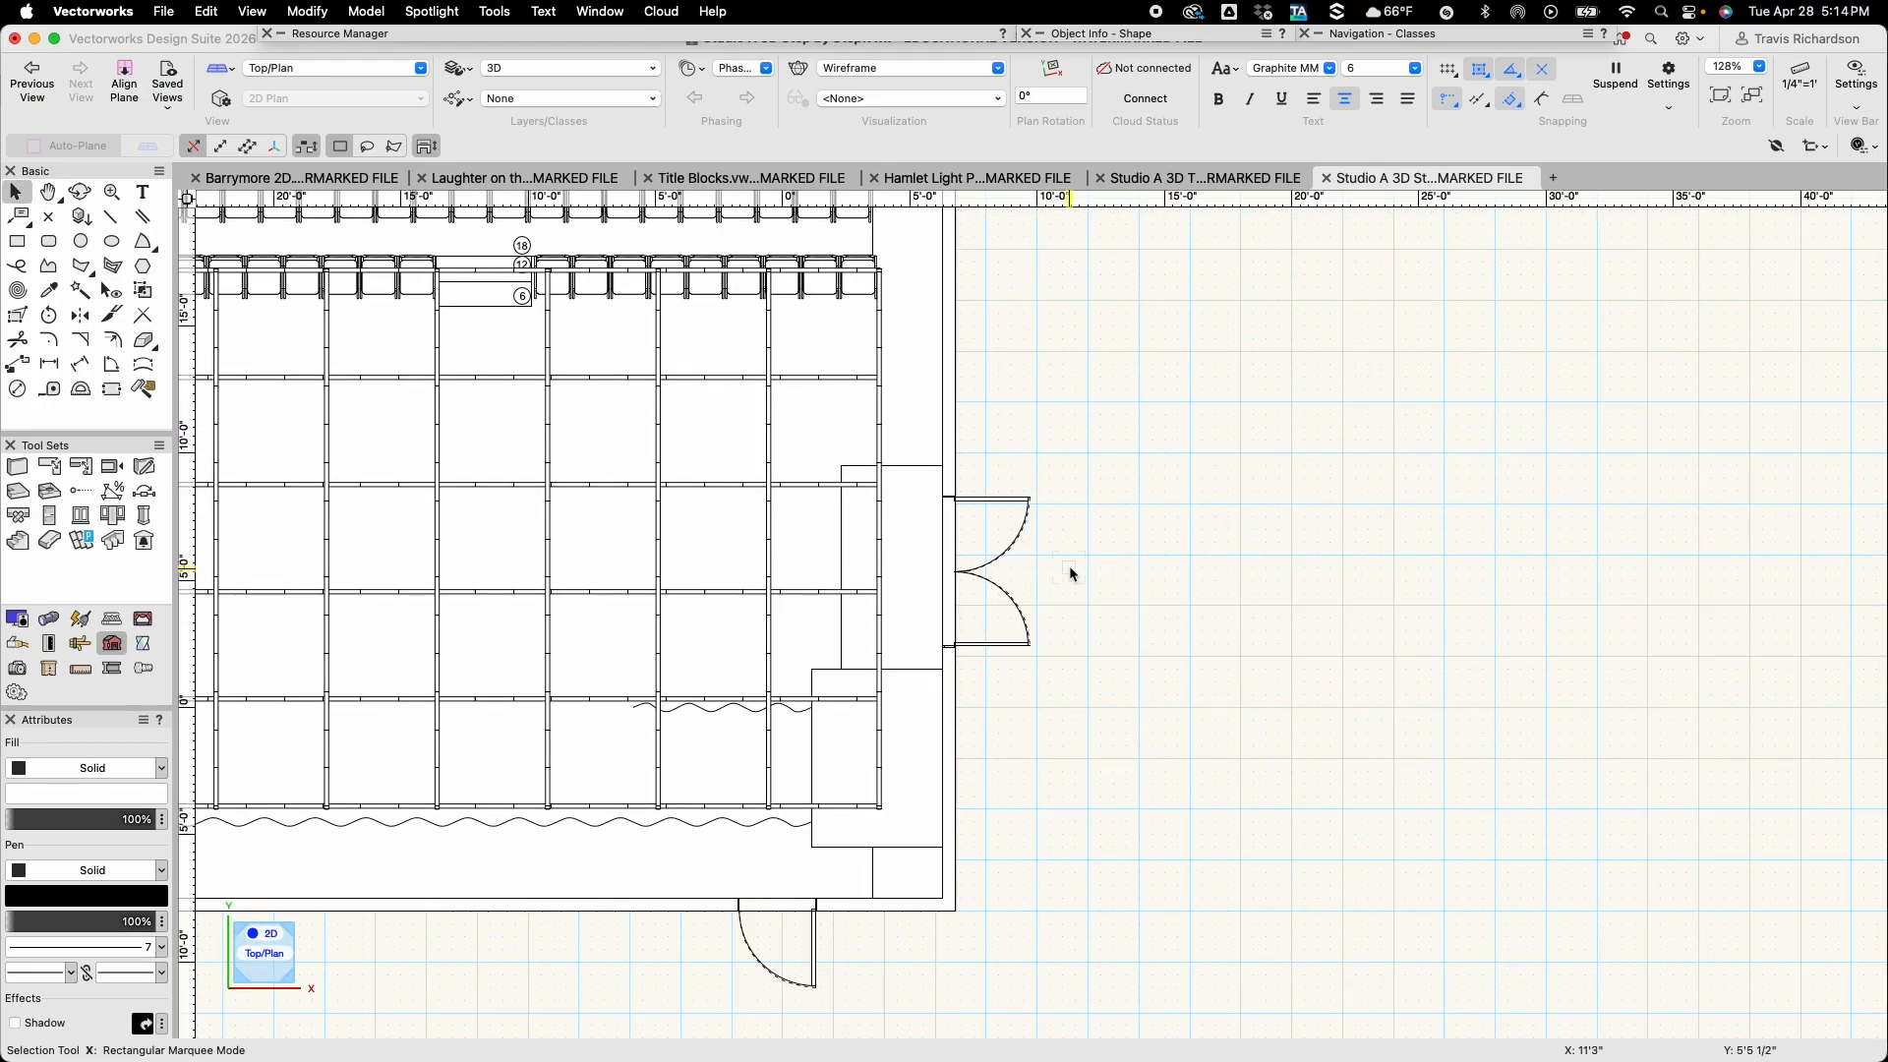
pyautogui.scroll(5, 1013, 580)
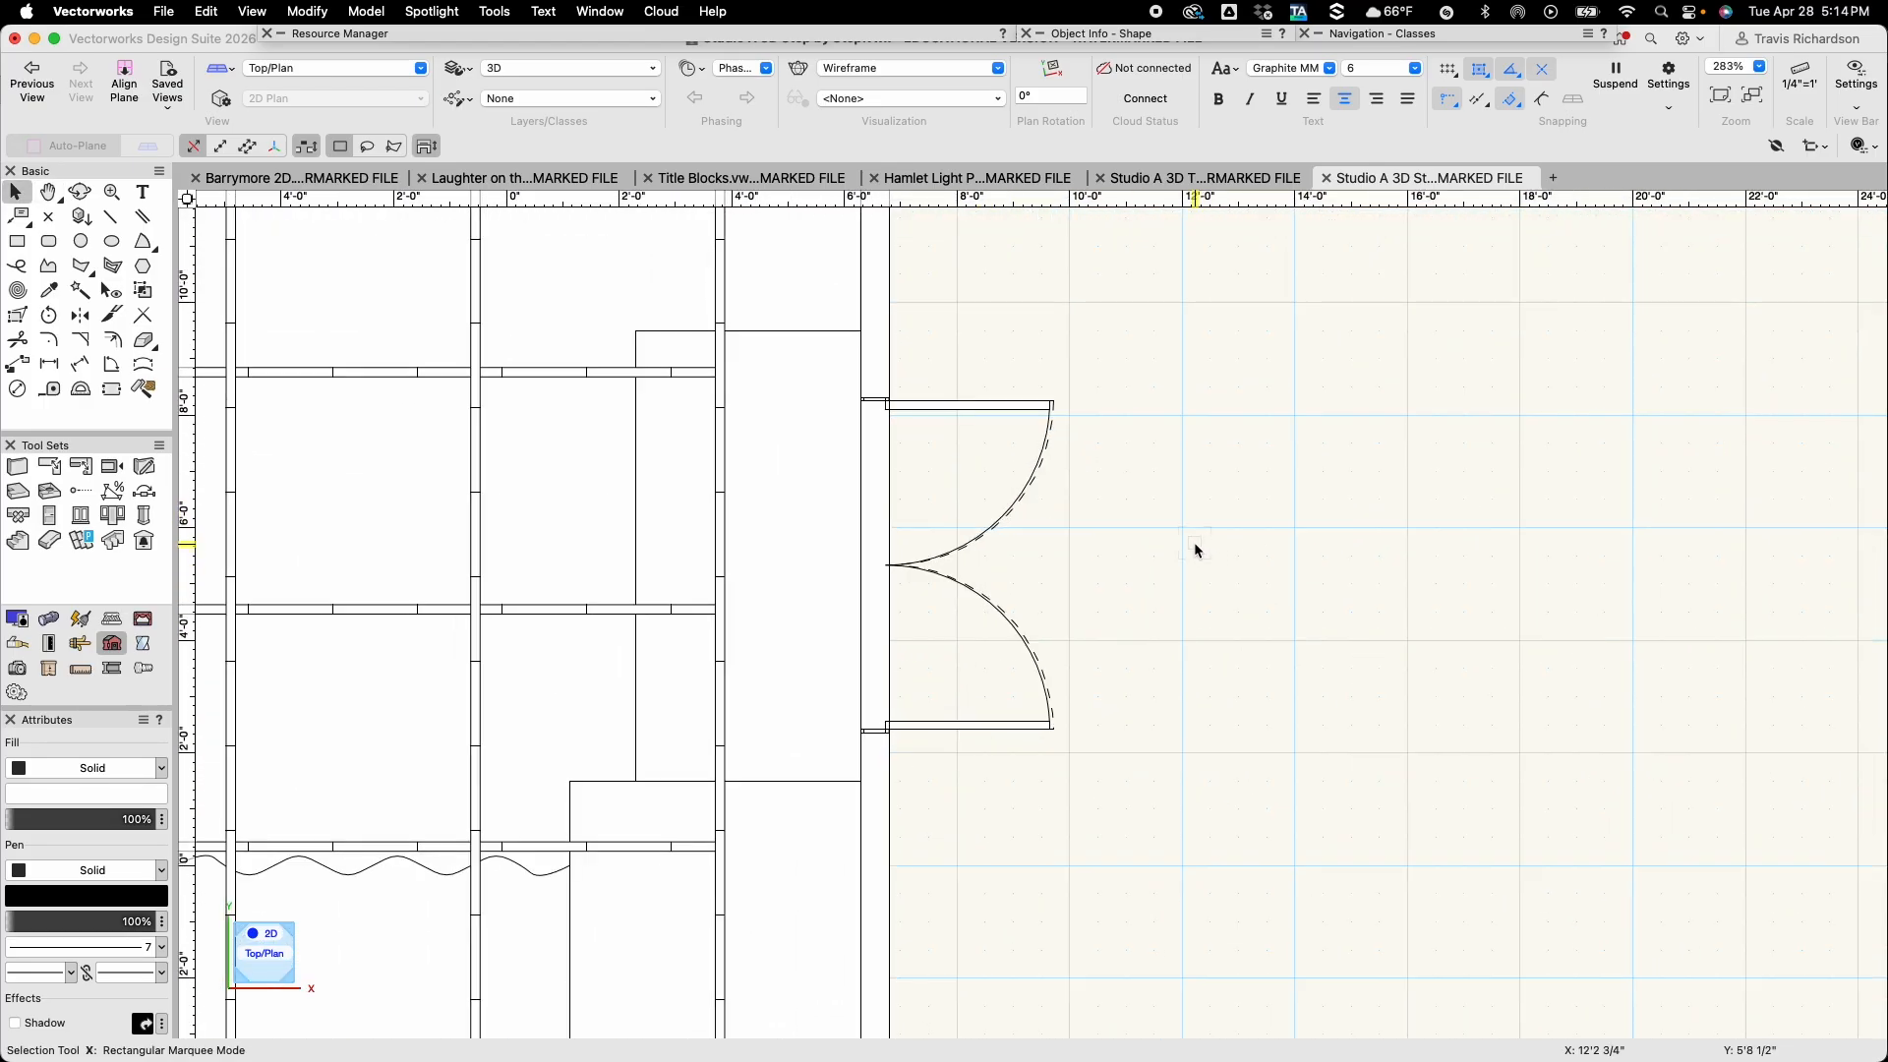
pyautogui.press('4')
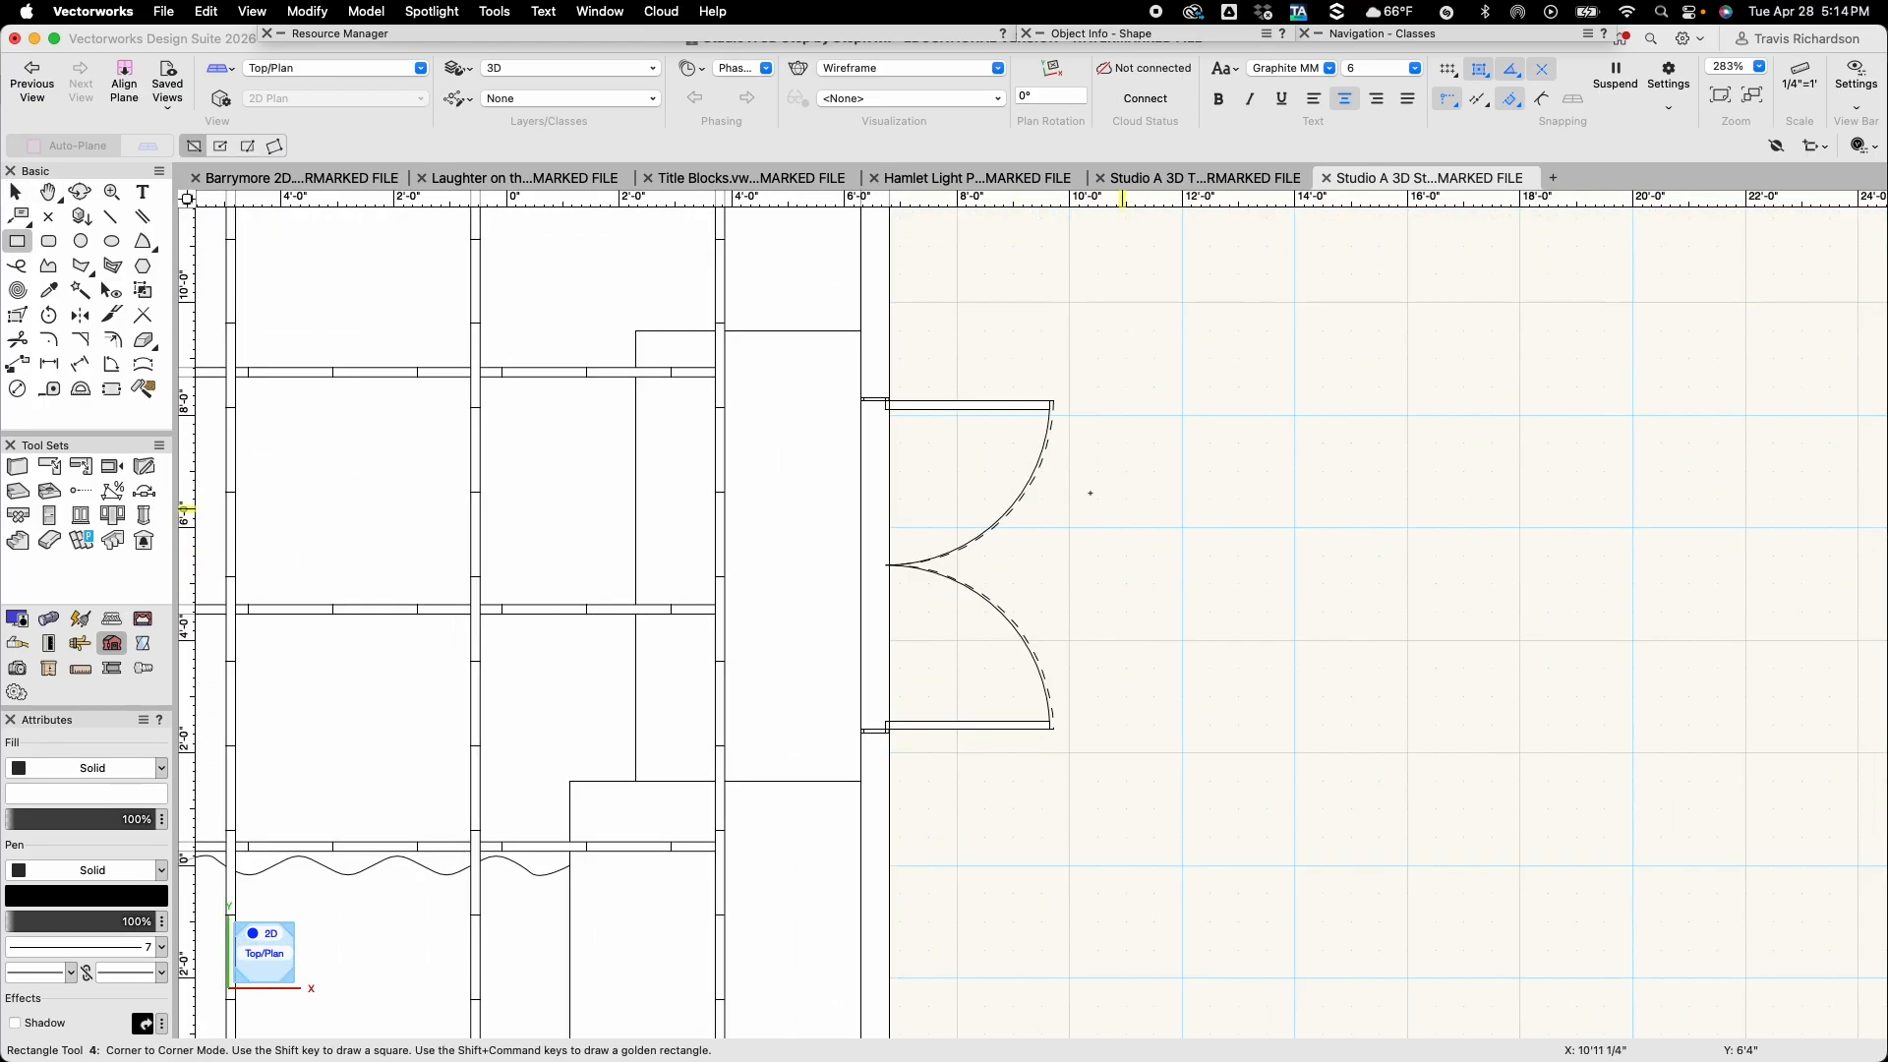
pyautogui.click(636, 331)
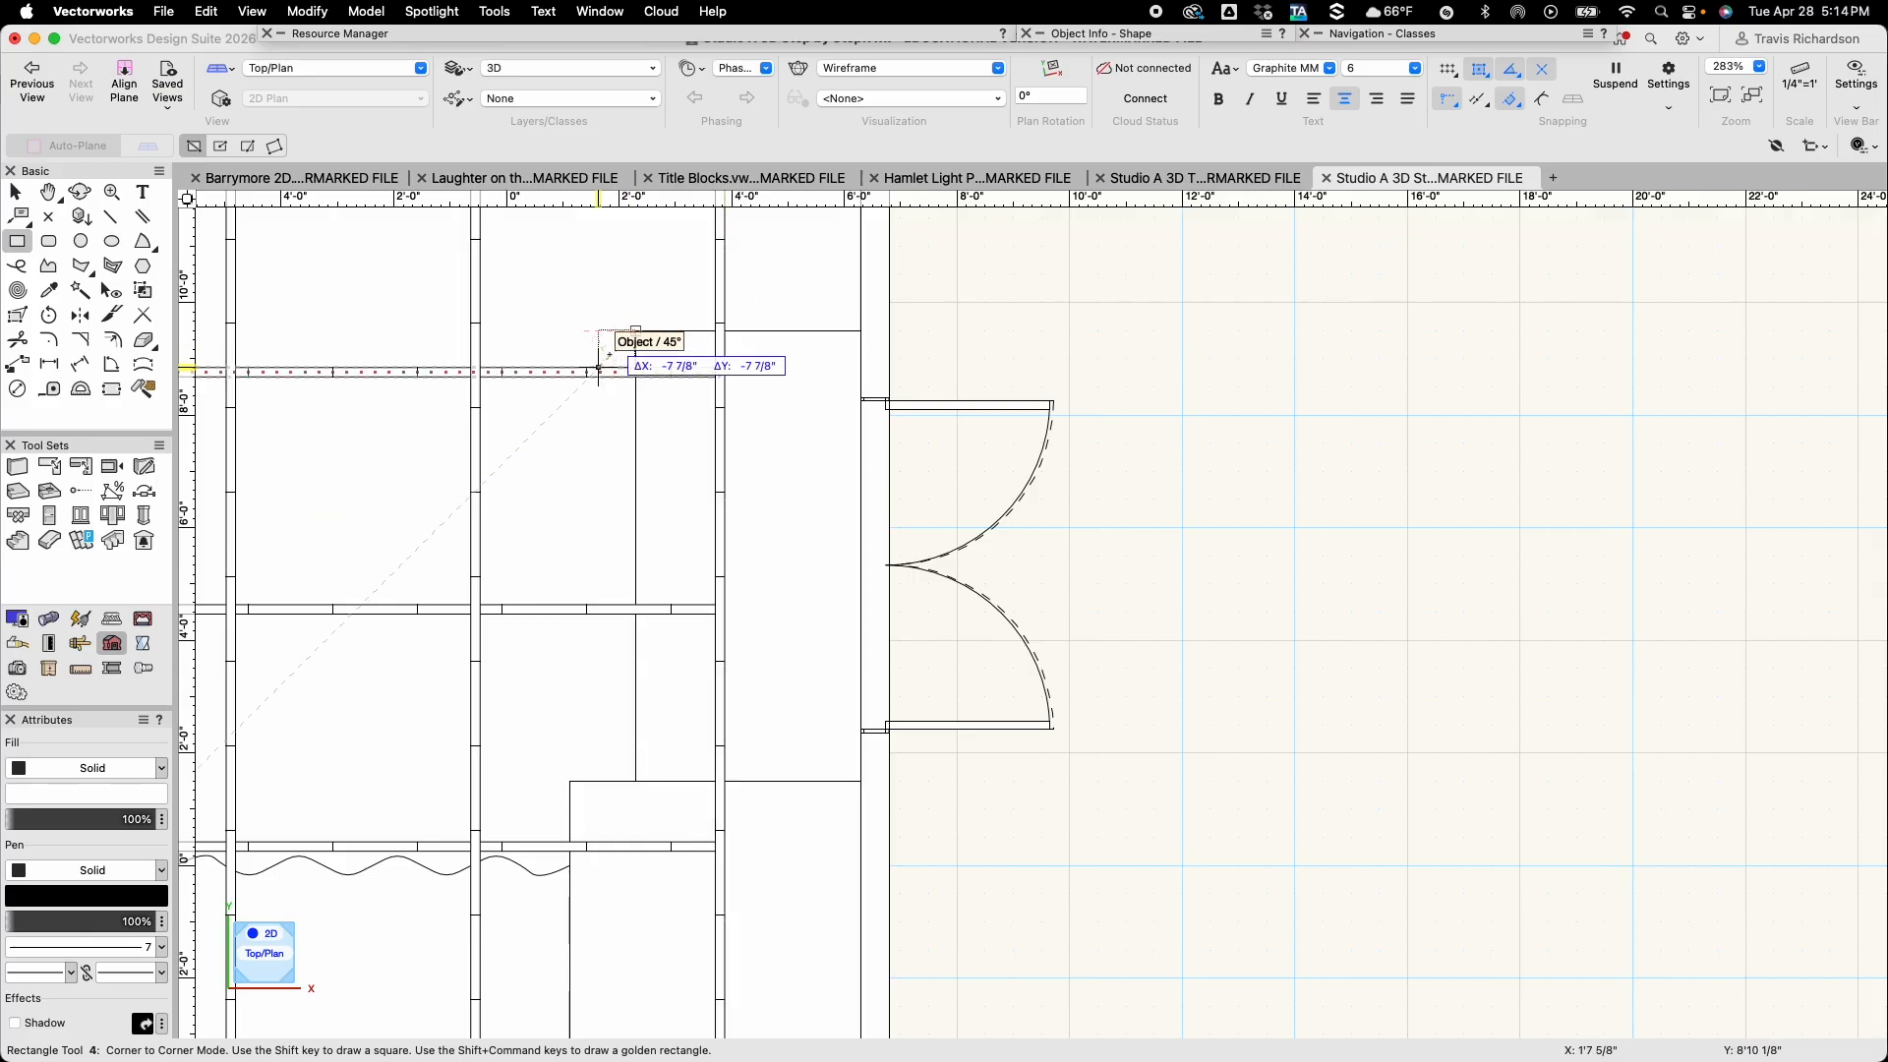
pyautogui.press('Tab')
pyautogui.write('-')
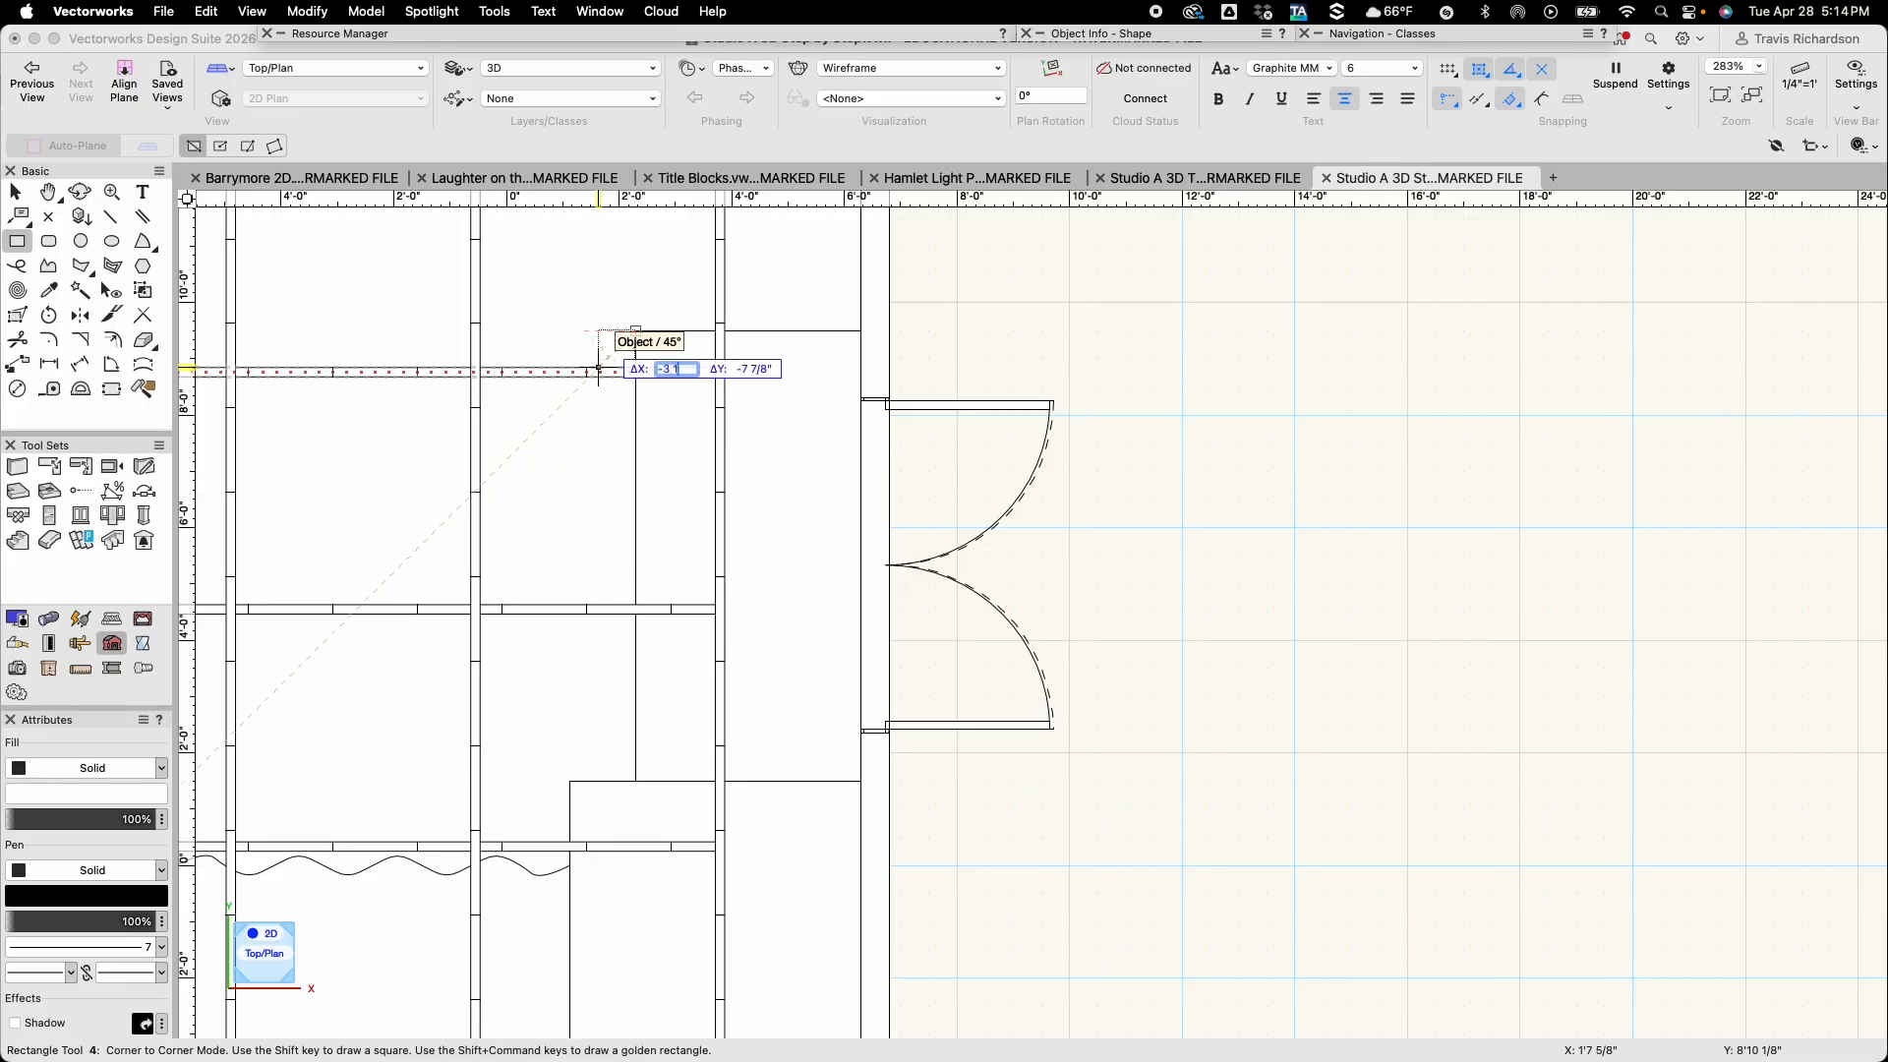
pyautogui.write('3 1/2')
pyautogui.press('Tab')
pyautogui.write('-3 1/2')
pyautogui.press('Tab')
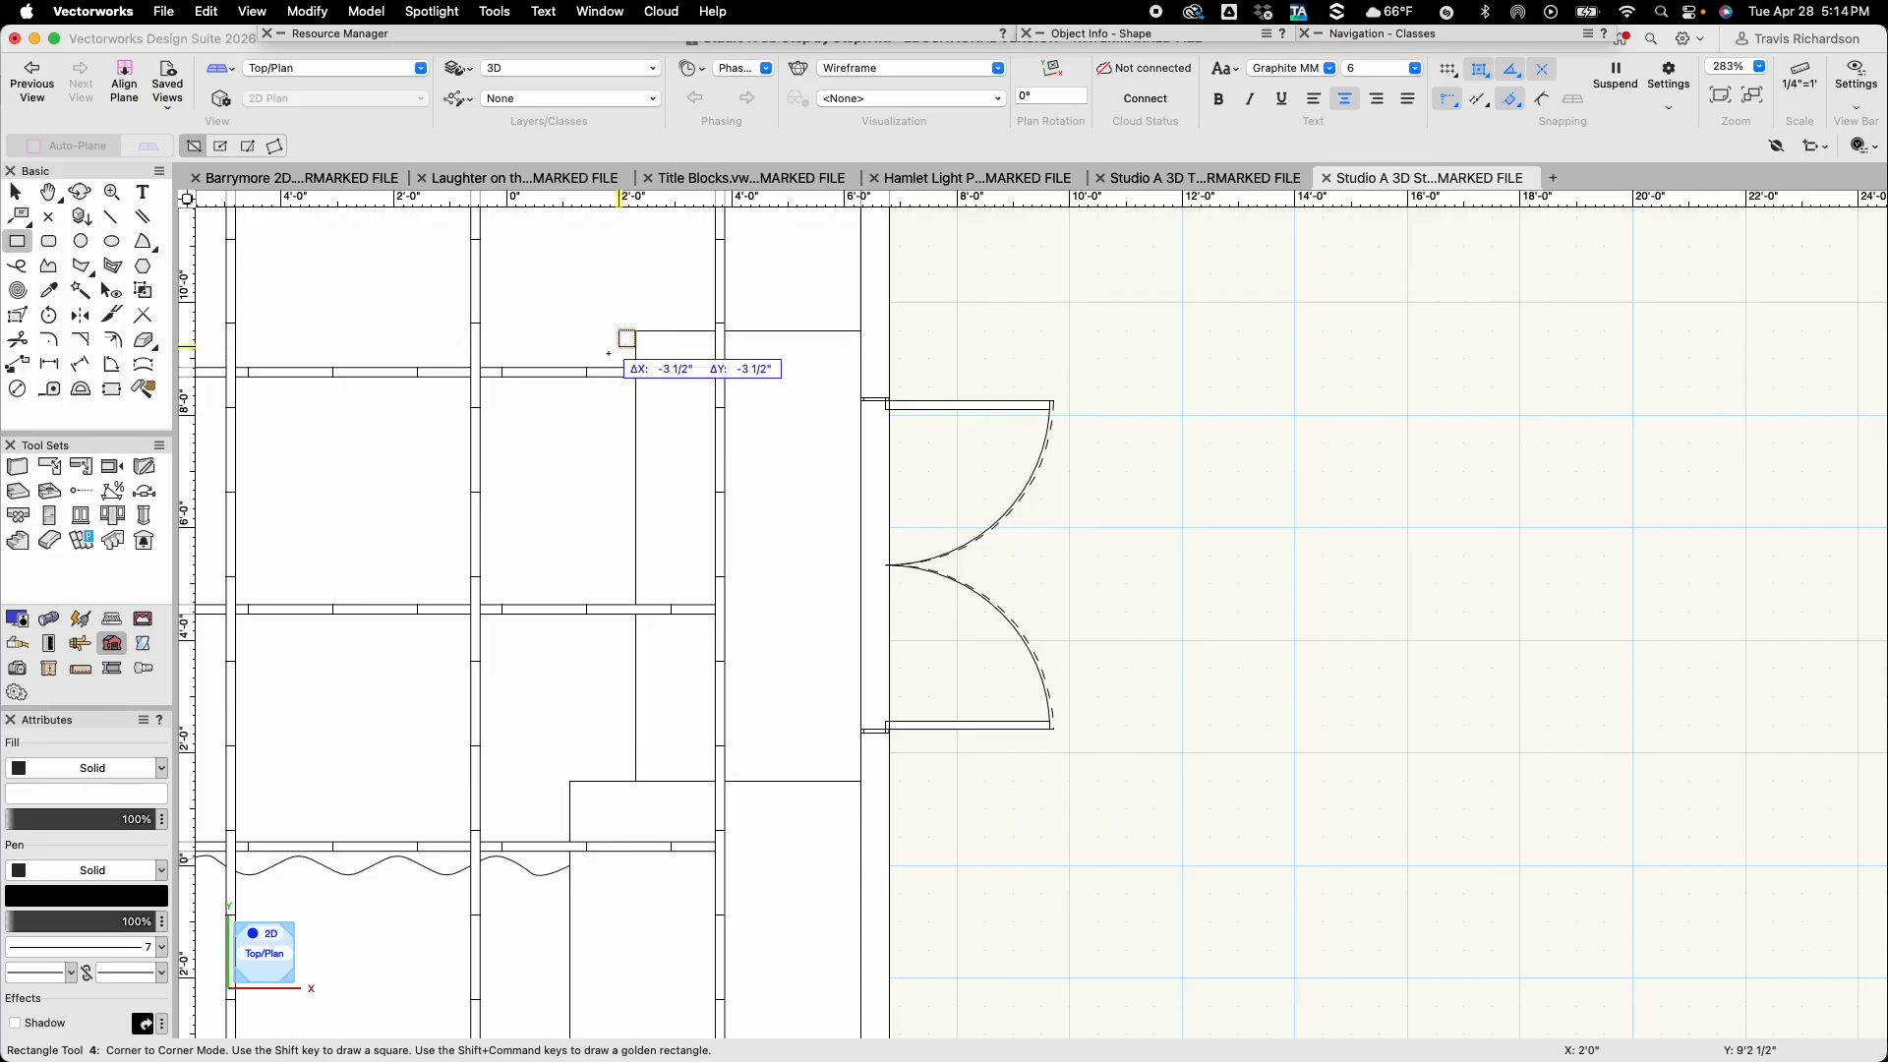
pyautogui.press('Return')
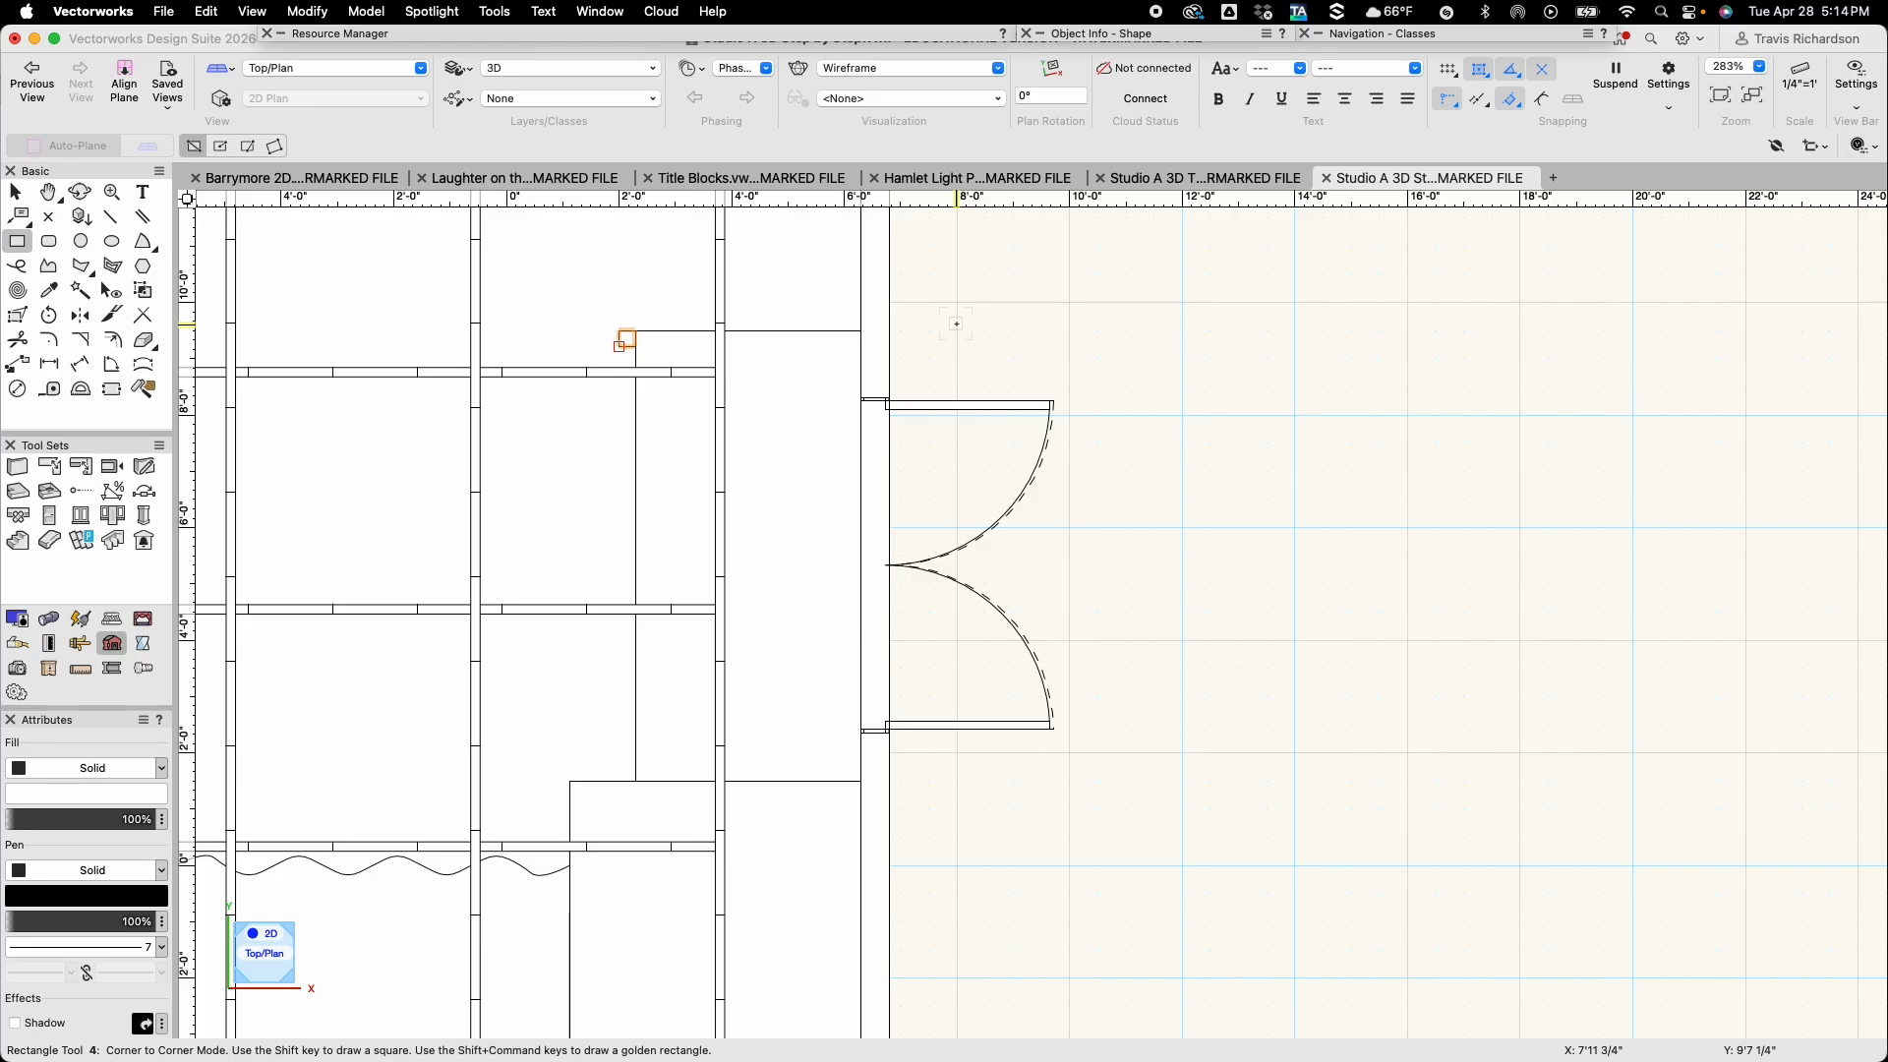
# Extrude the small corner square 14' into a post
pyautogui.doubleClick(956, 324)
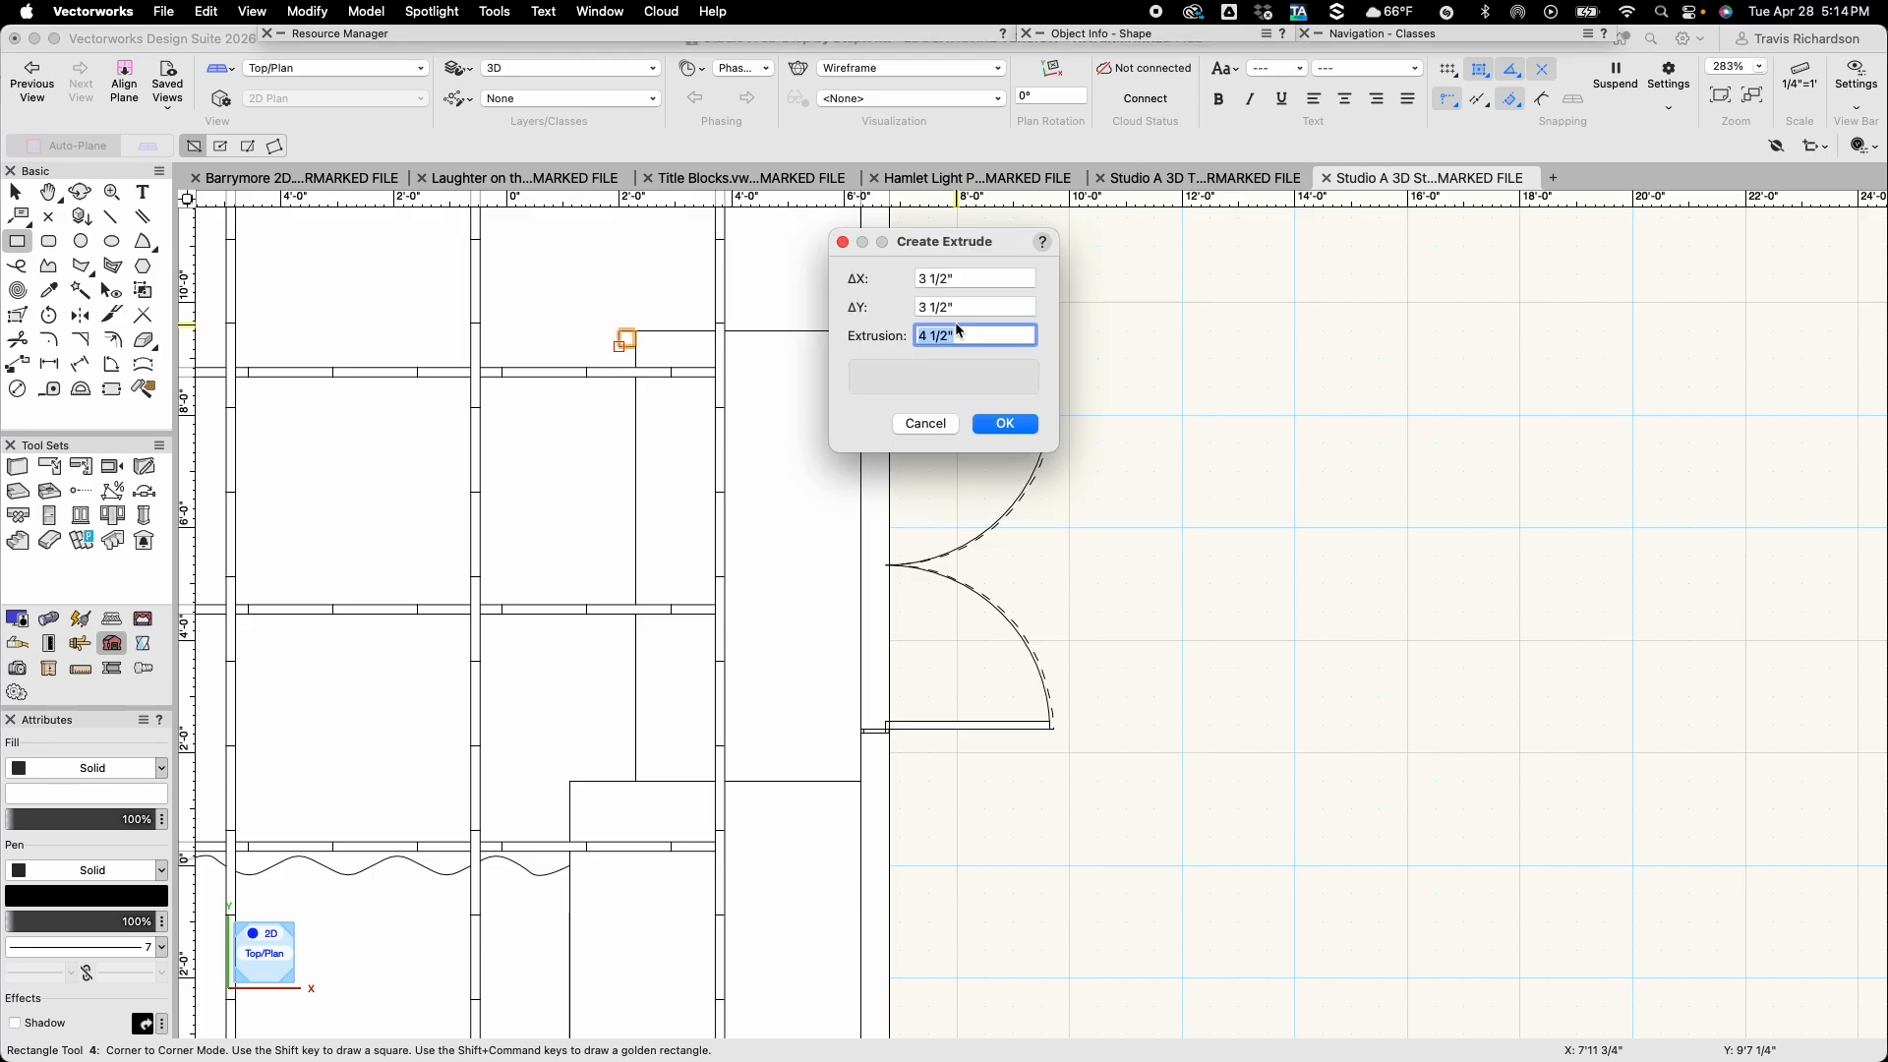
pyautogui.write("14'")
pyautogui.press('Return')
pyautogui.press('x')
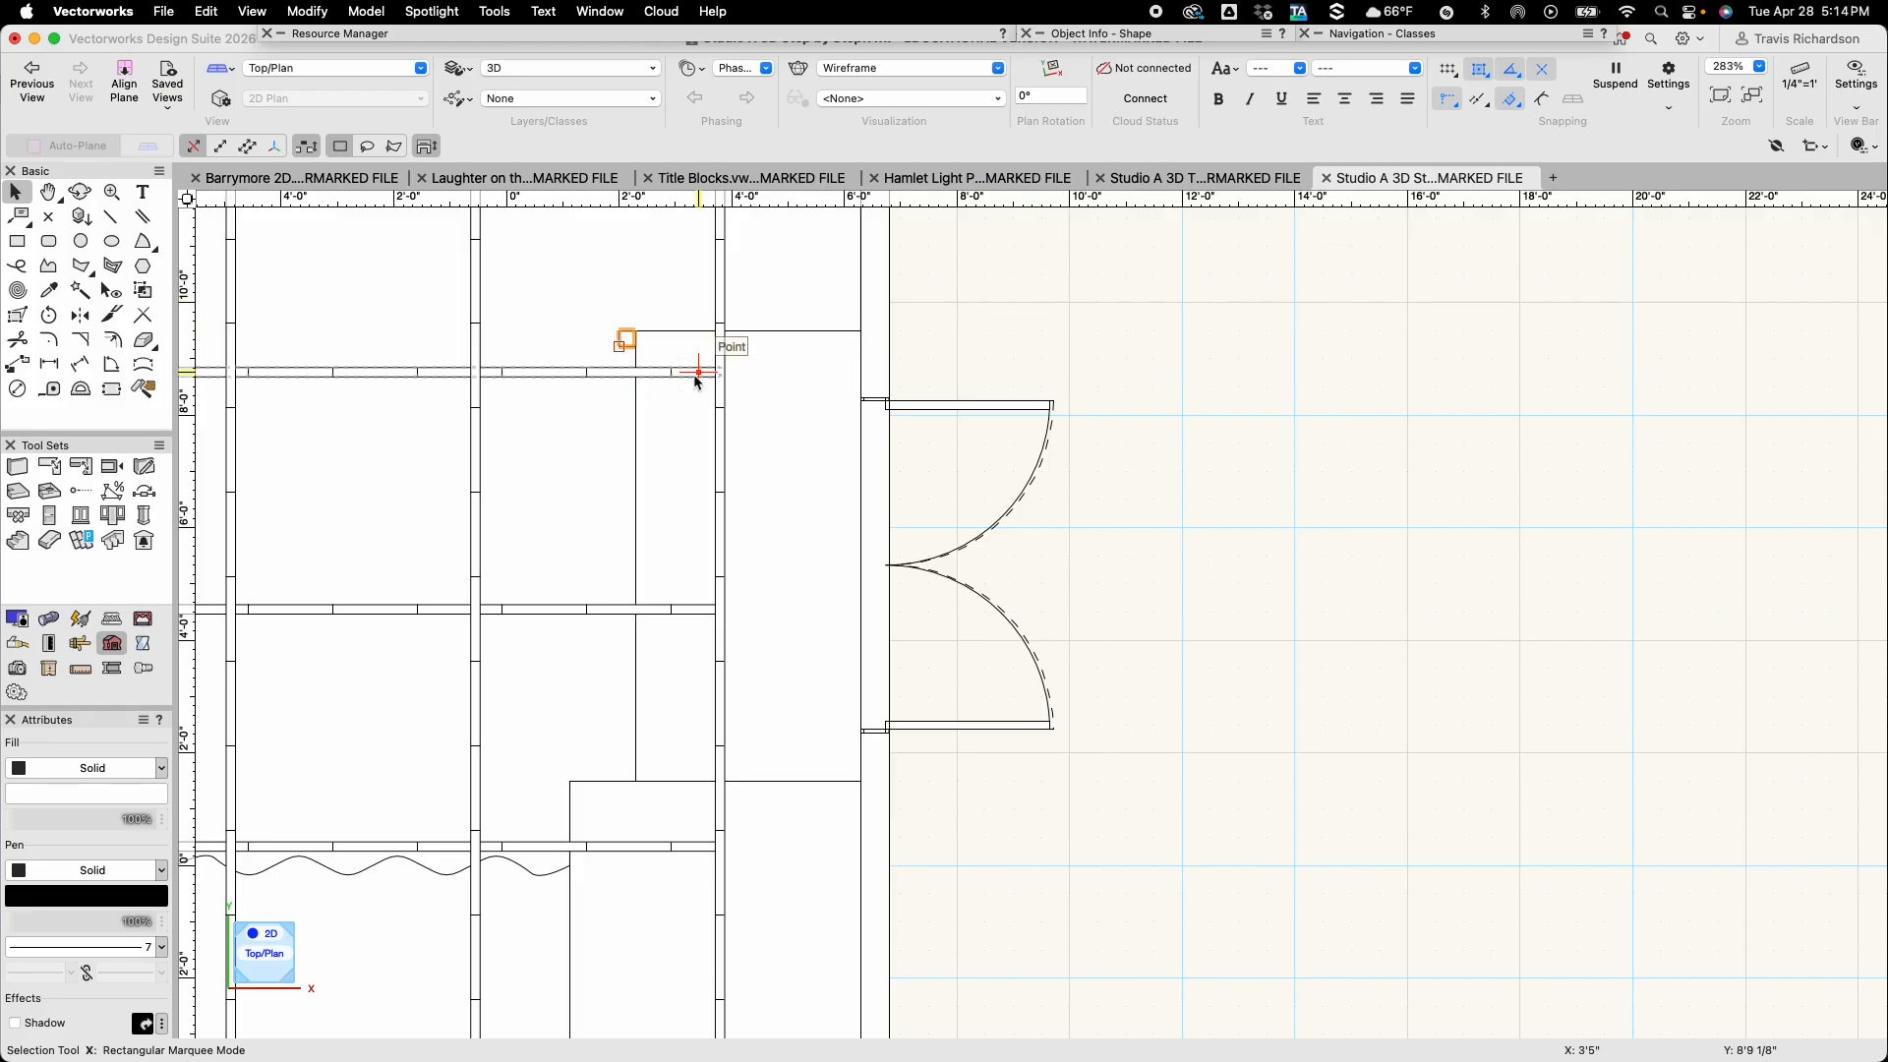
# Copy the post to the near corner of the slab beside the doors and to the small slab's inner corner, and clear the selection
pyautogui.moveTo(633, 344); pyautogui.dragTo(636, 781)
pyautogui.moveTo(976, 853)
pyautogui.mouseDown(button='middle')
pyautogui.moveTo(960, 721)
pyautogui.moveTo(983, 470)
pyautogui.mouseUp(button='middle')
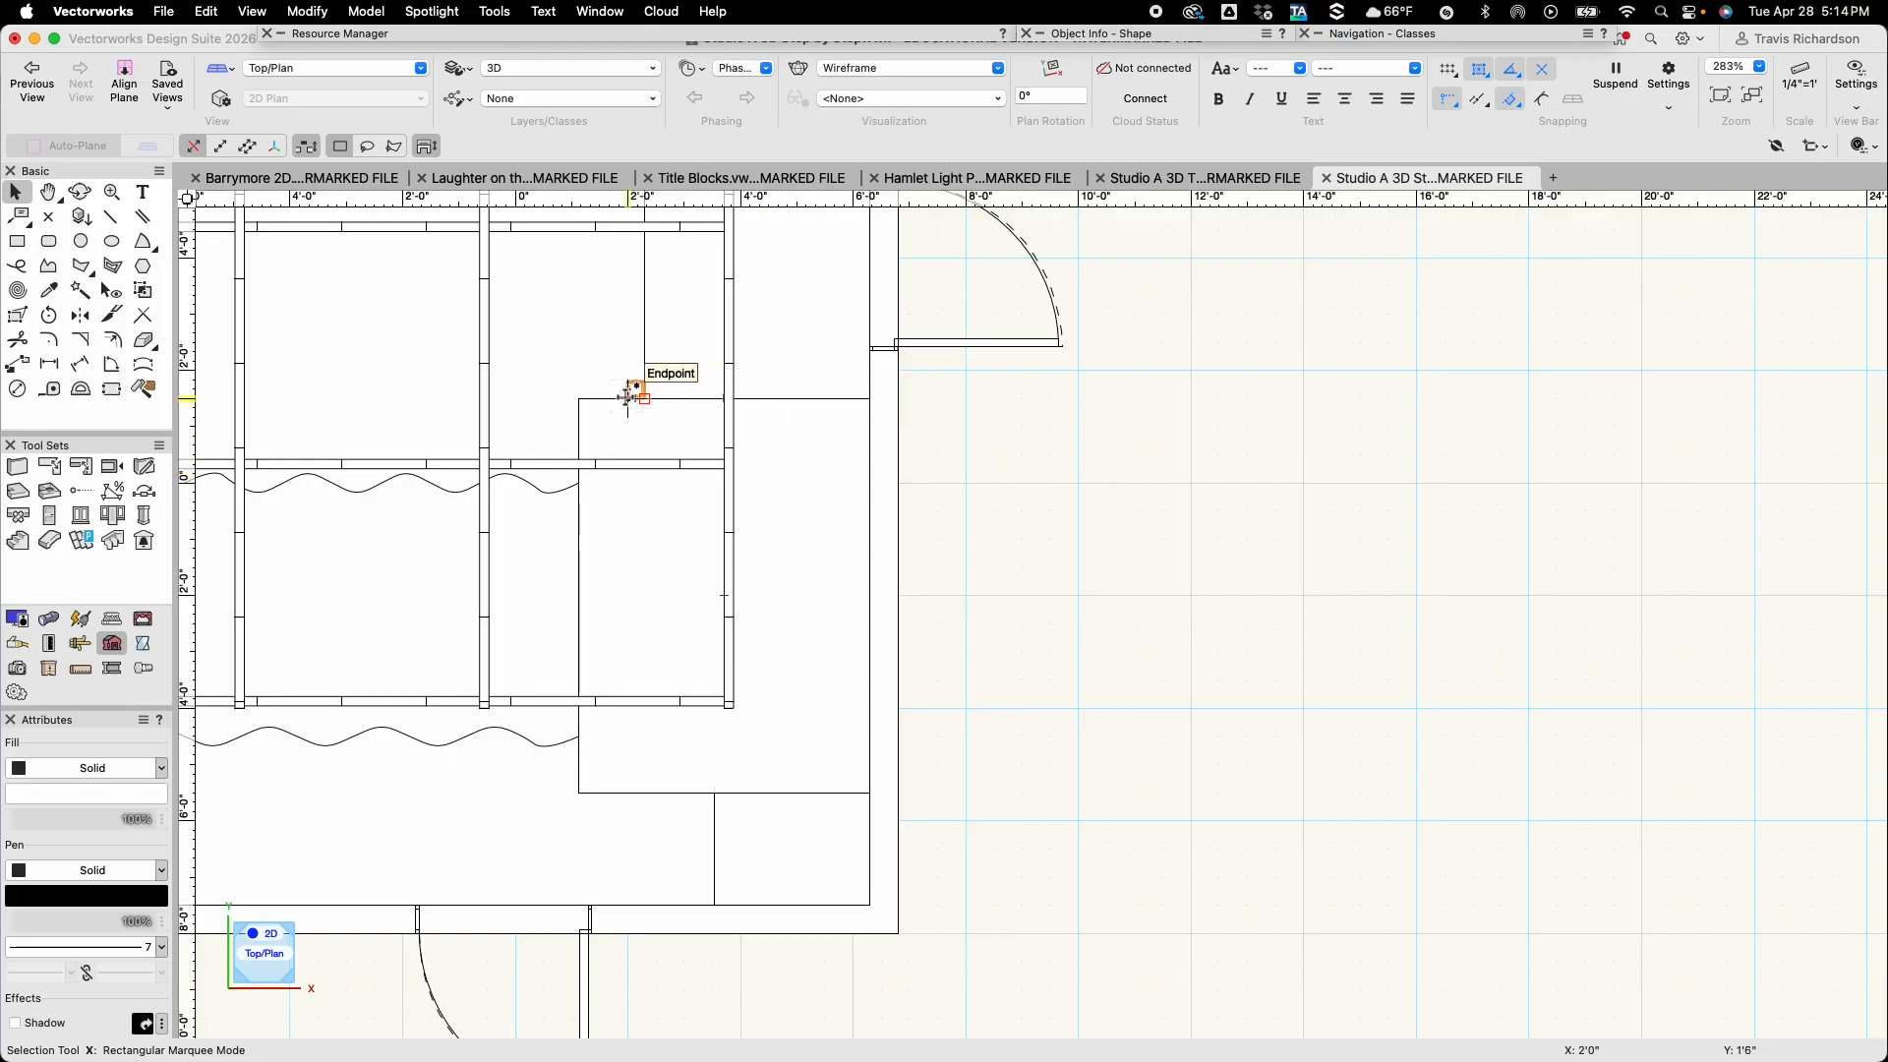
pyautogui.moveTo(629, 398); pyautogui.dragTo(718, 787)
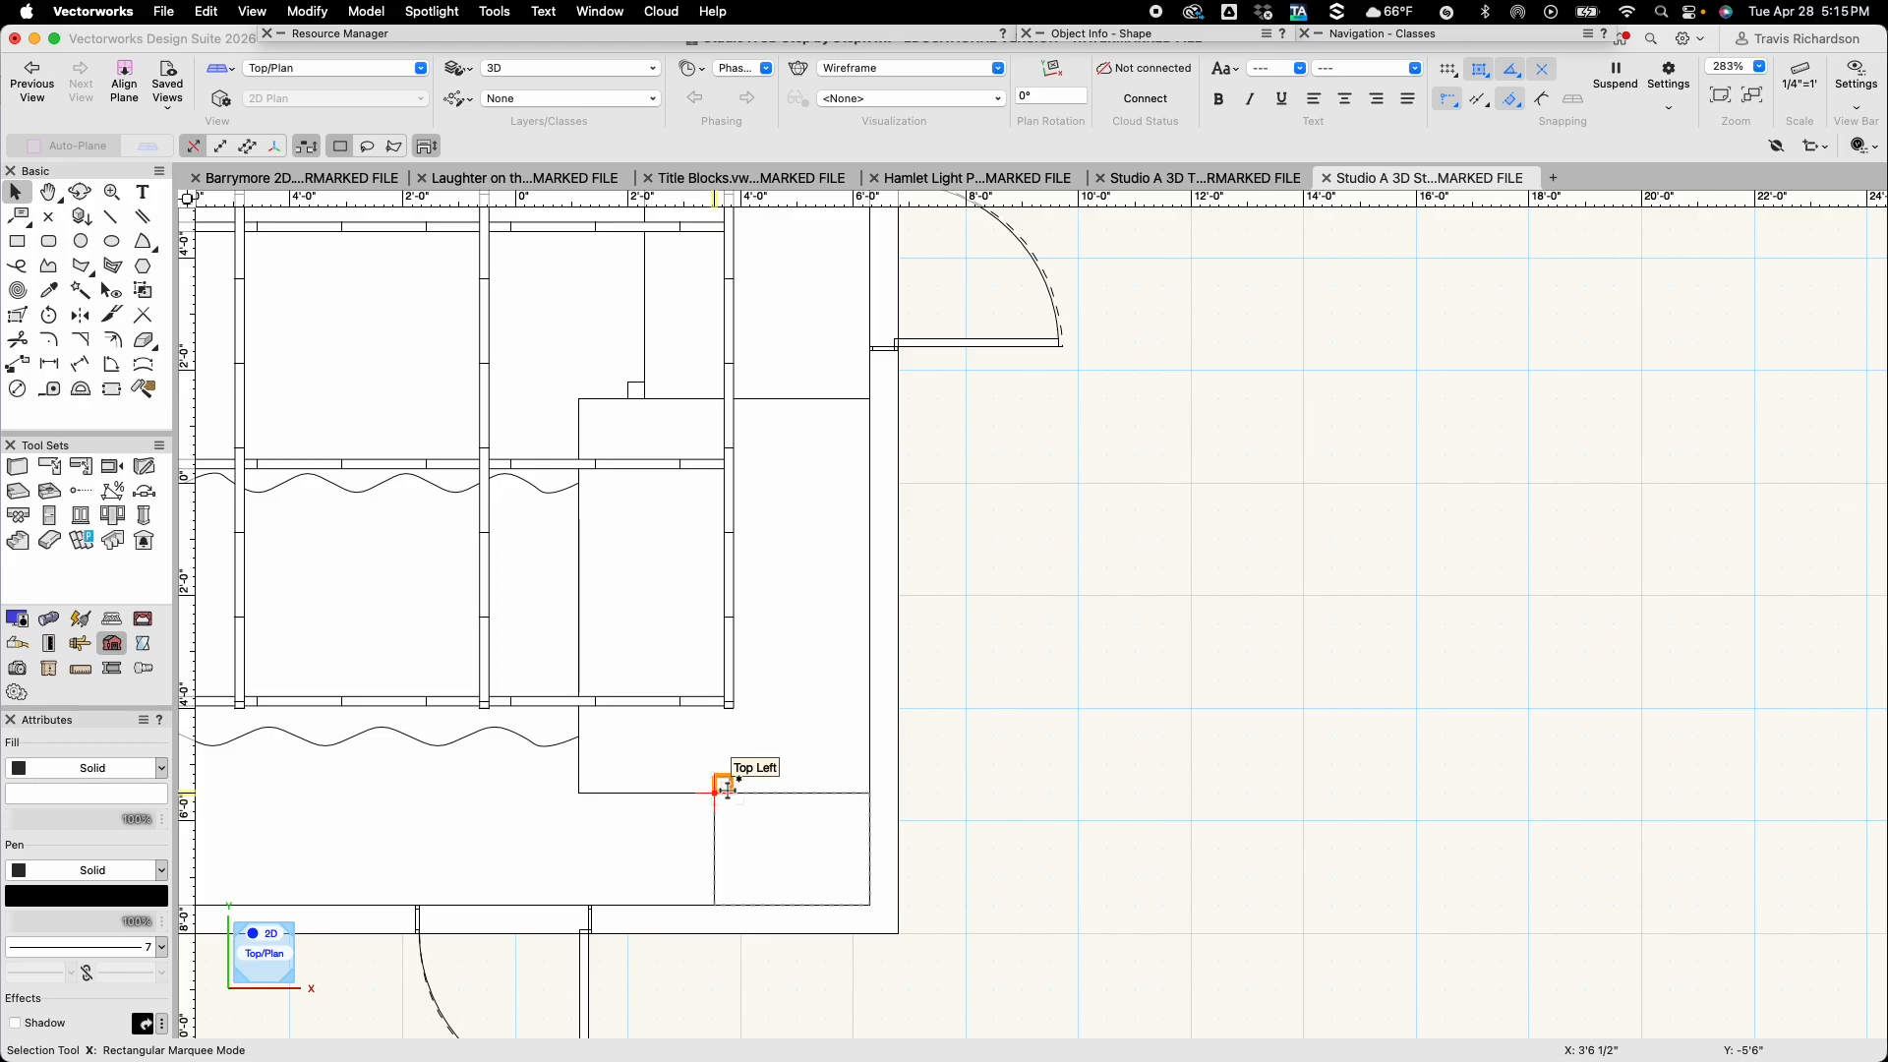
pyautogui.click(1055, 527)
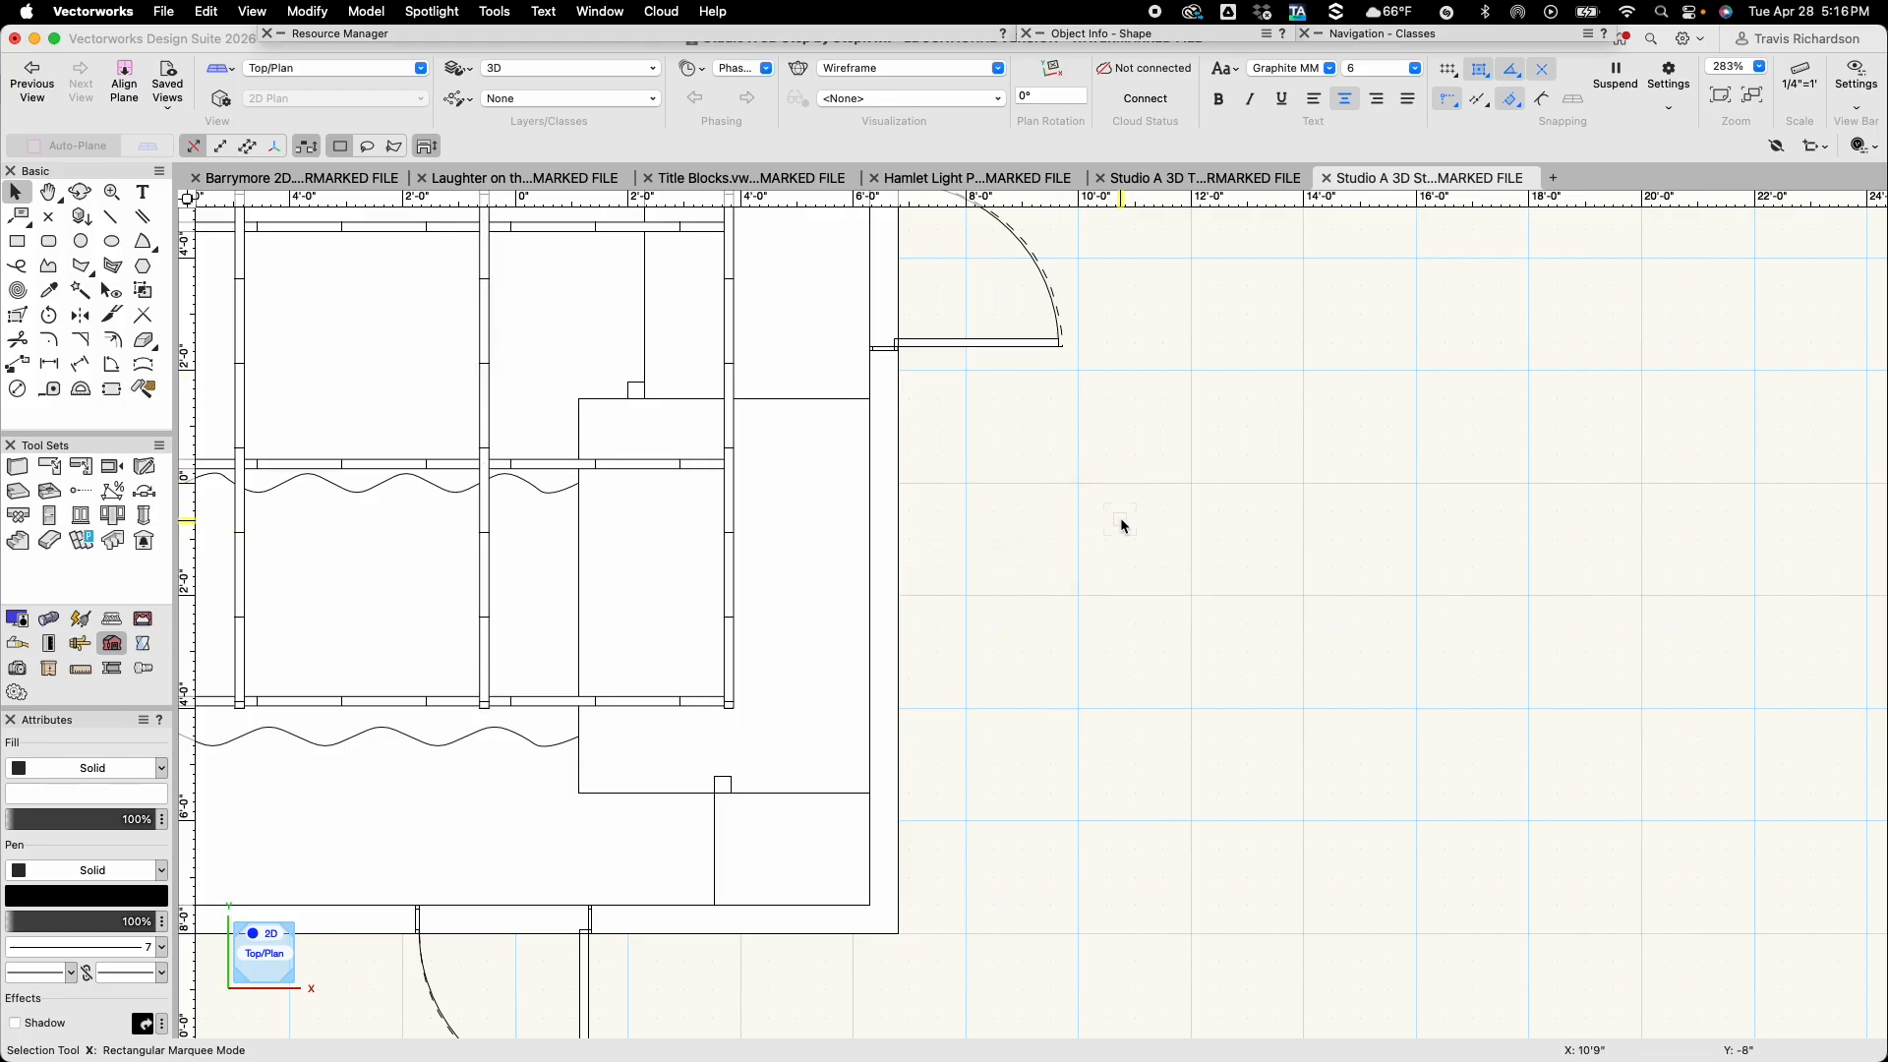
# Draw a 5'2" by about 4 1/8" rectangle along the shared edge of the two large slabs, ending at the room wall
pyautogui.press('4')
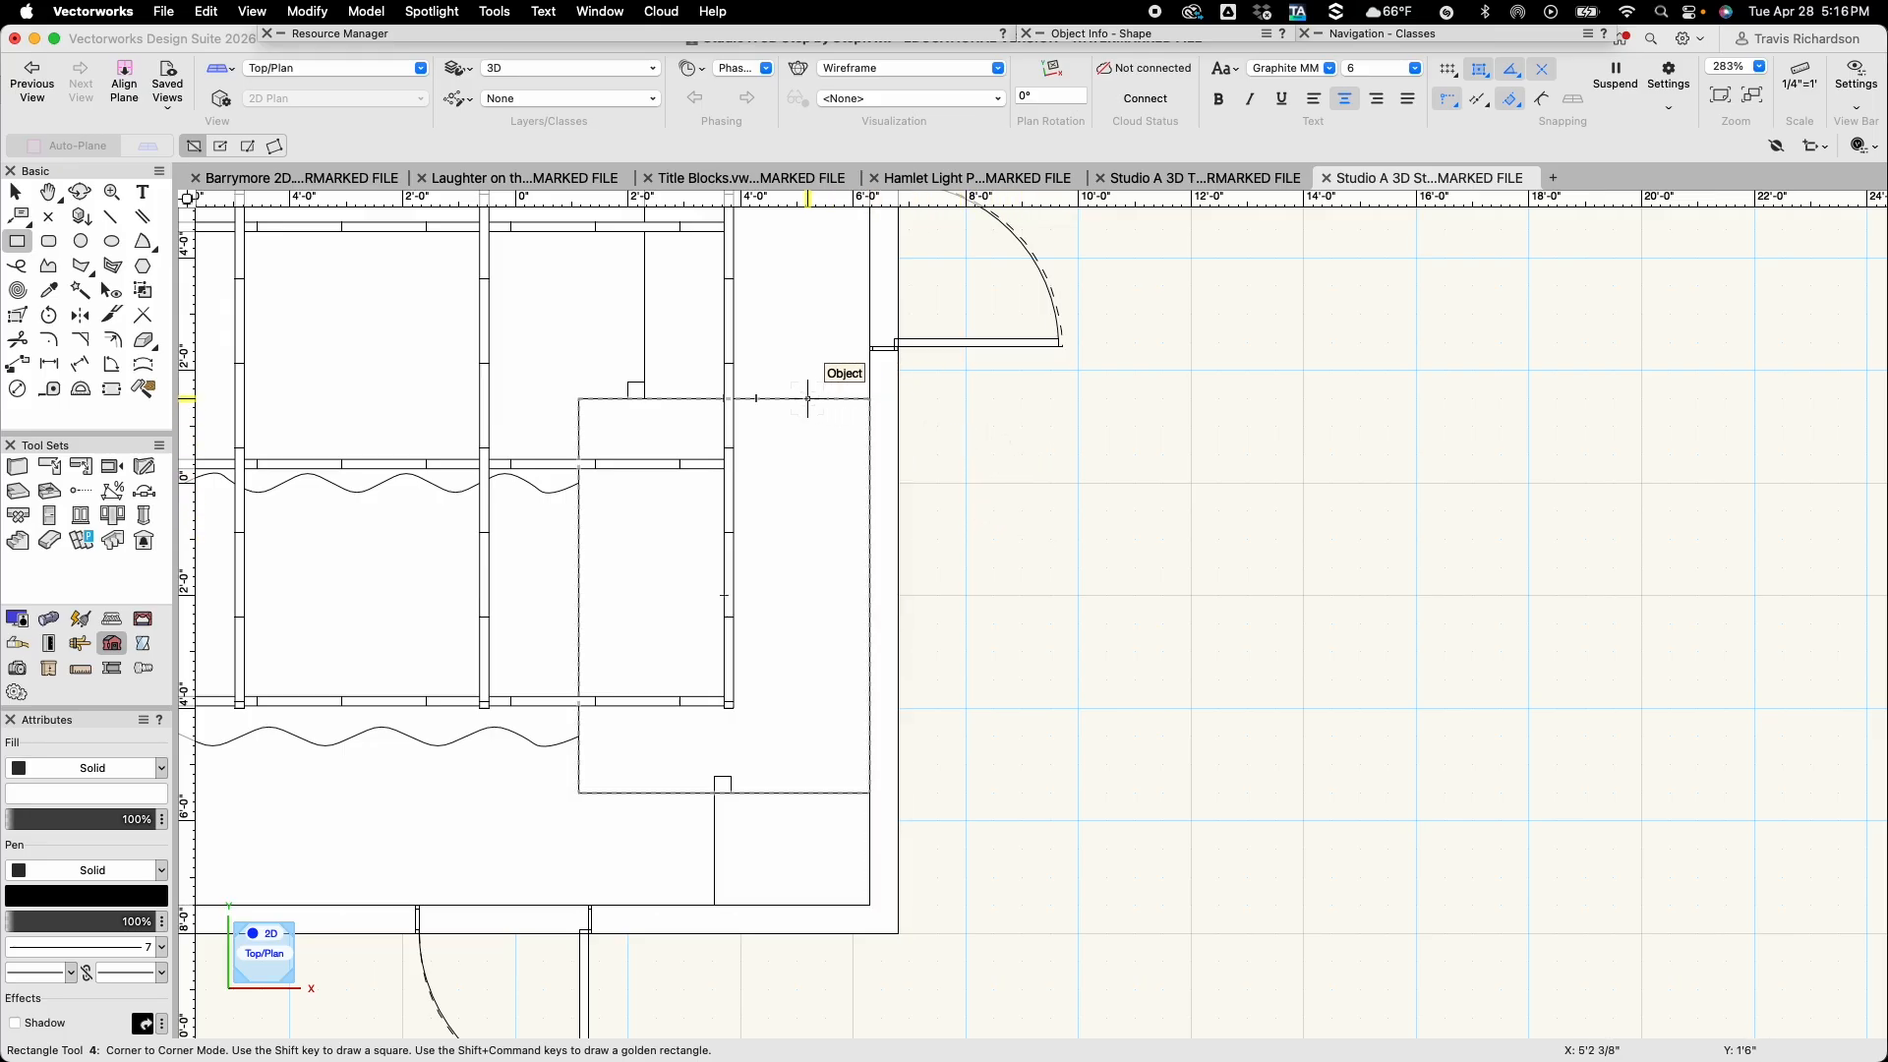
pyautogui.click(579, 398)
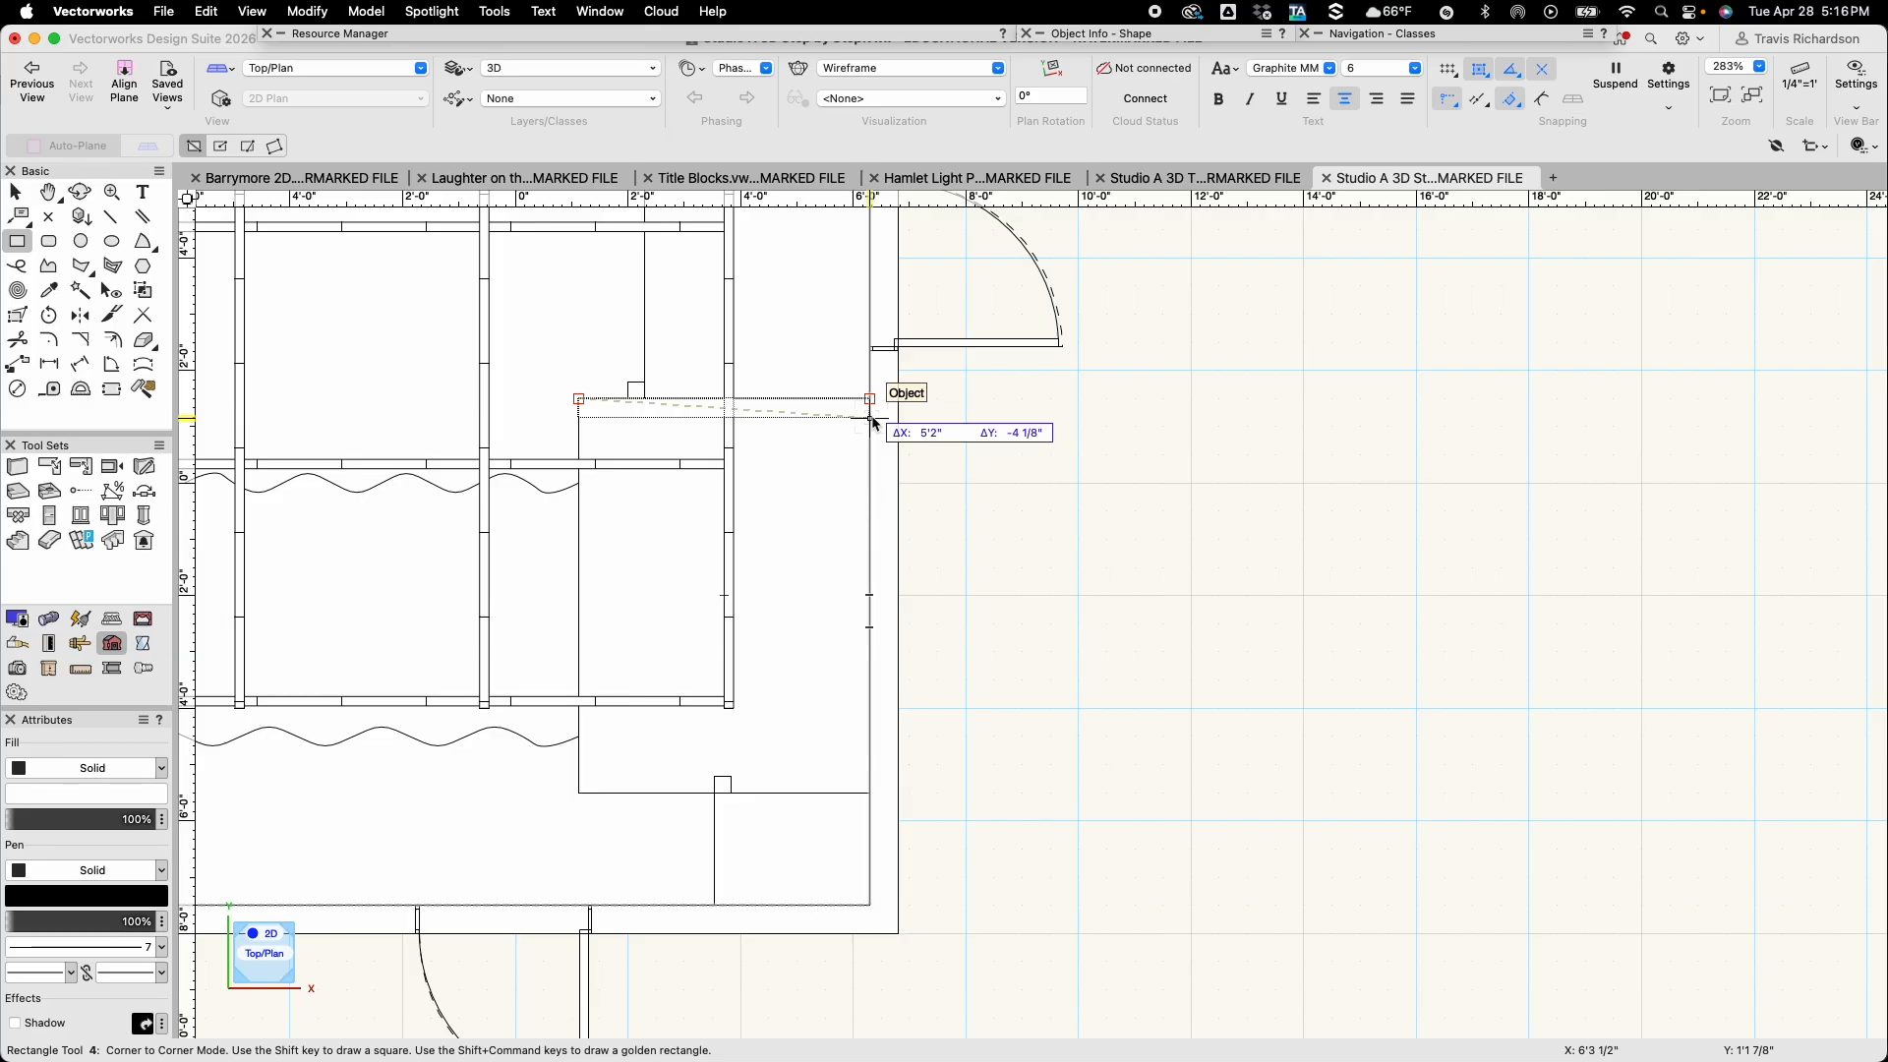
pyautogui.press('Tab')
pyautogui.write('-3')
pyautogui.press('BackSpace')
pyautogui.press('Tab')
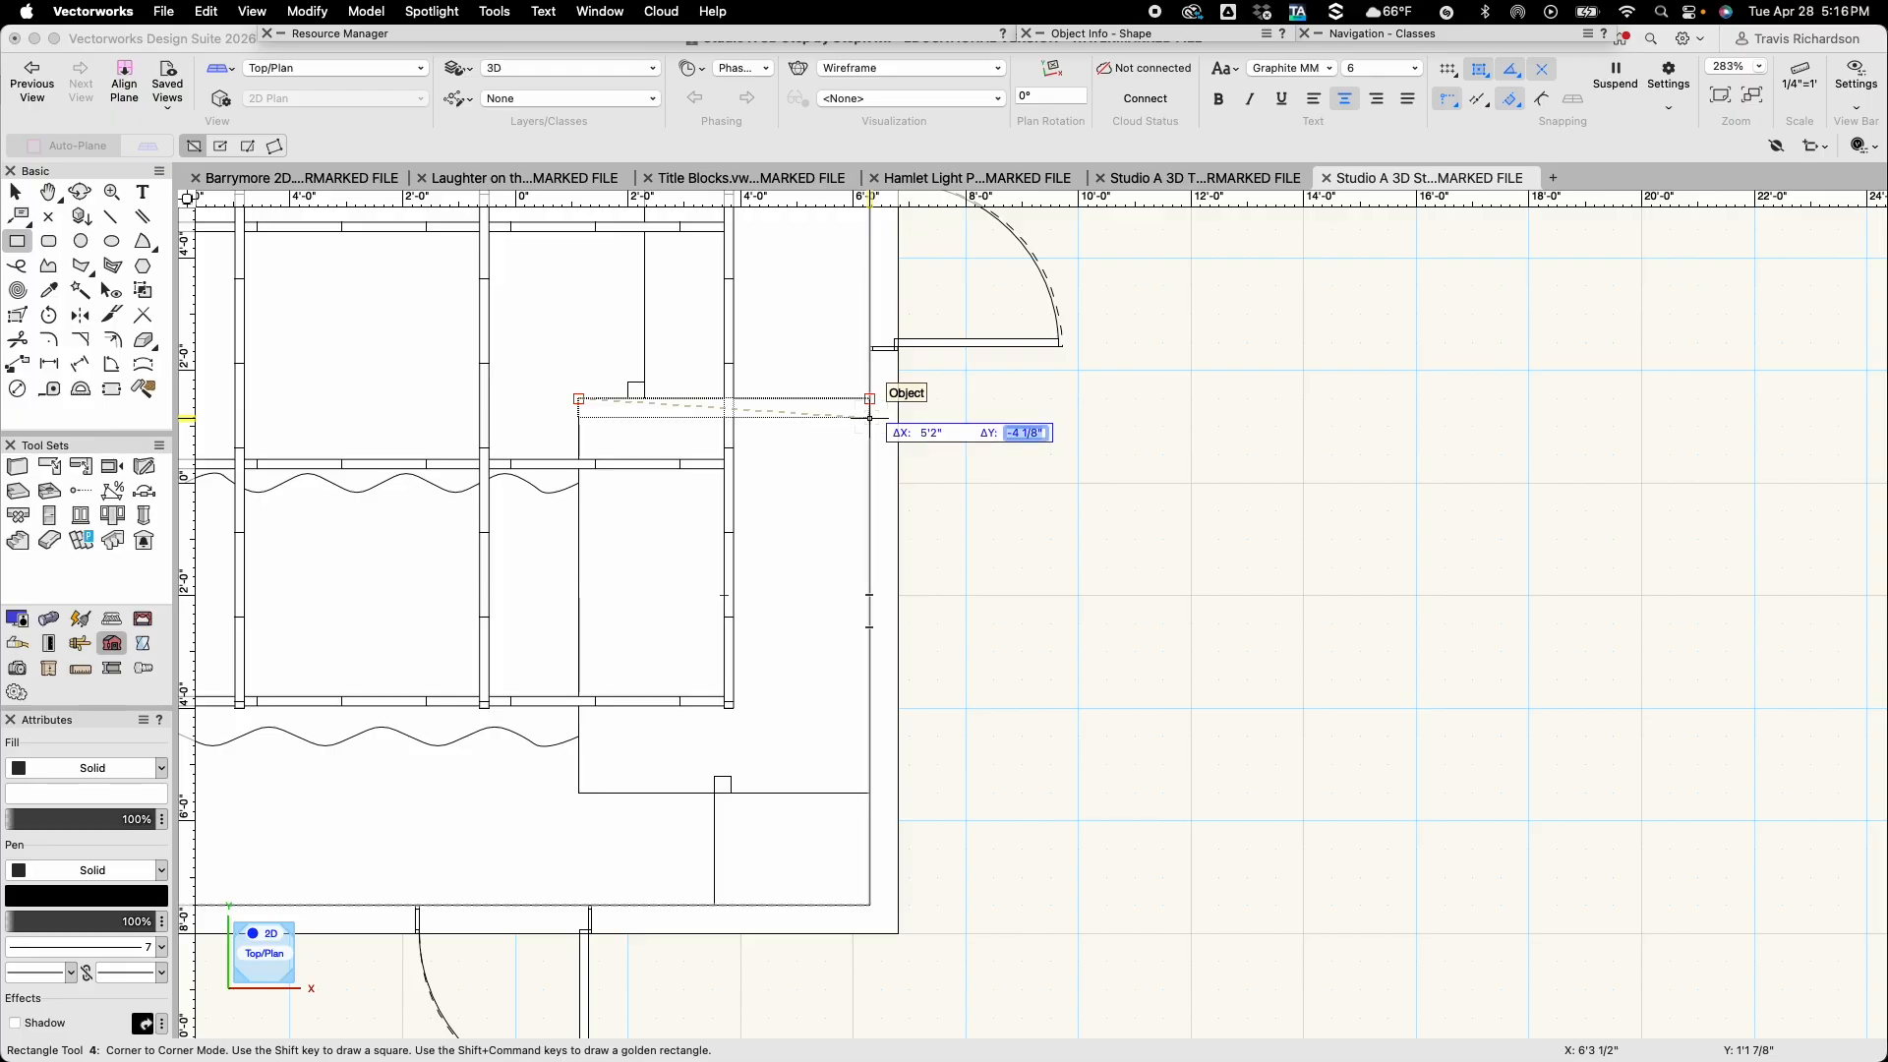
pyautogui.write('-')
pyautogui.press('super+Tab')
pyautogui.press('super+Tab')
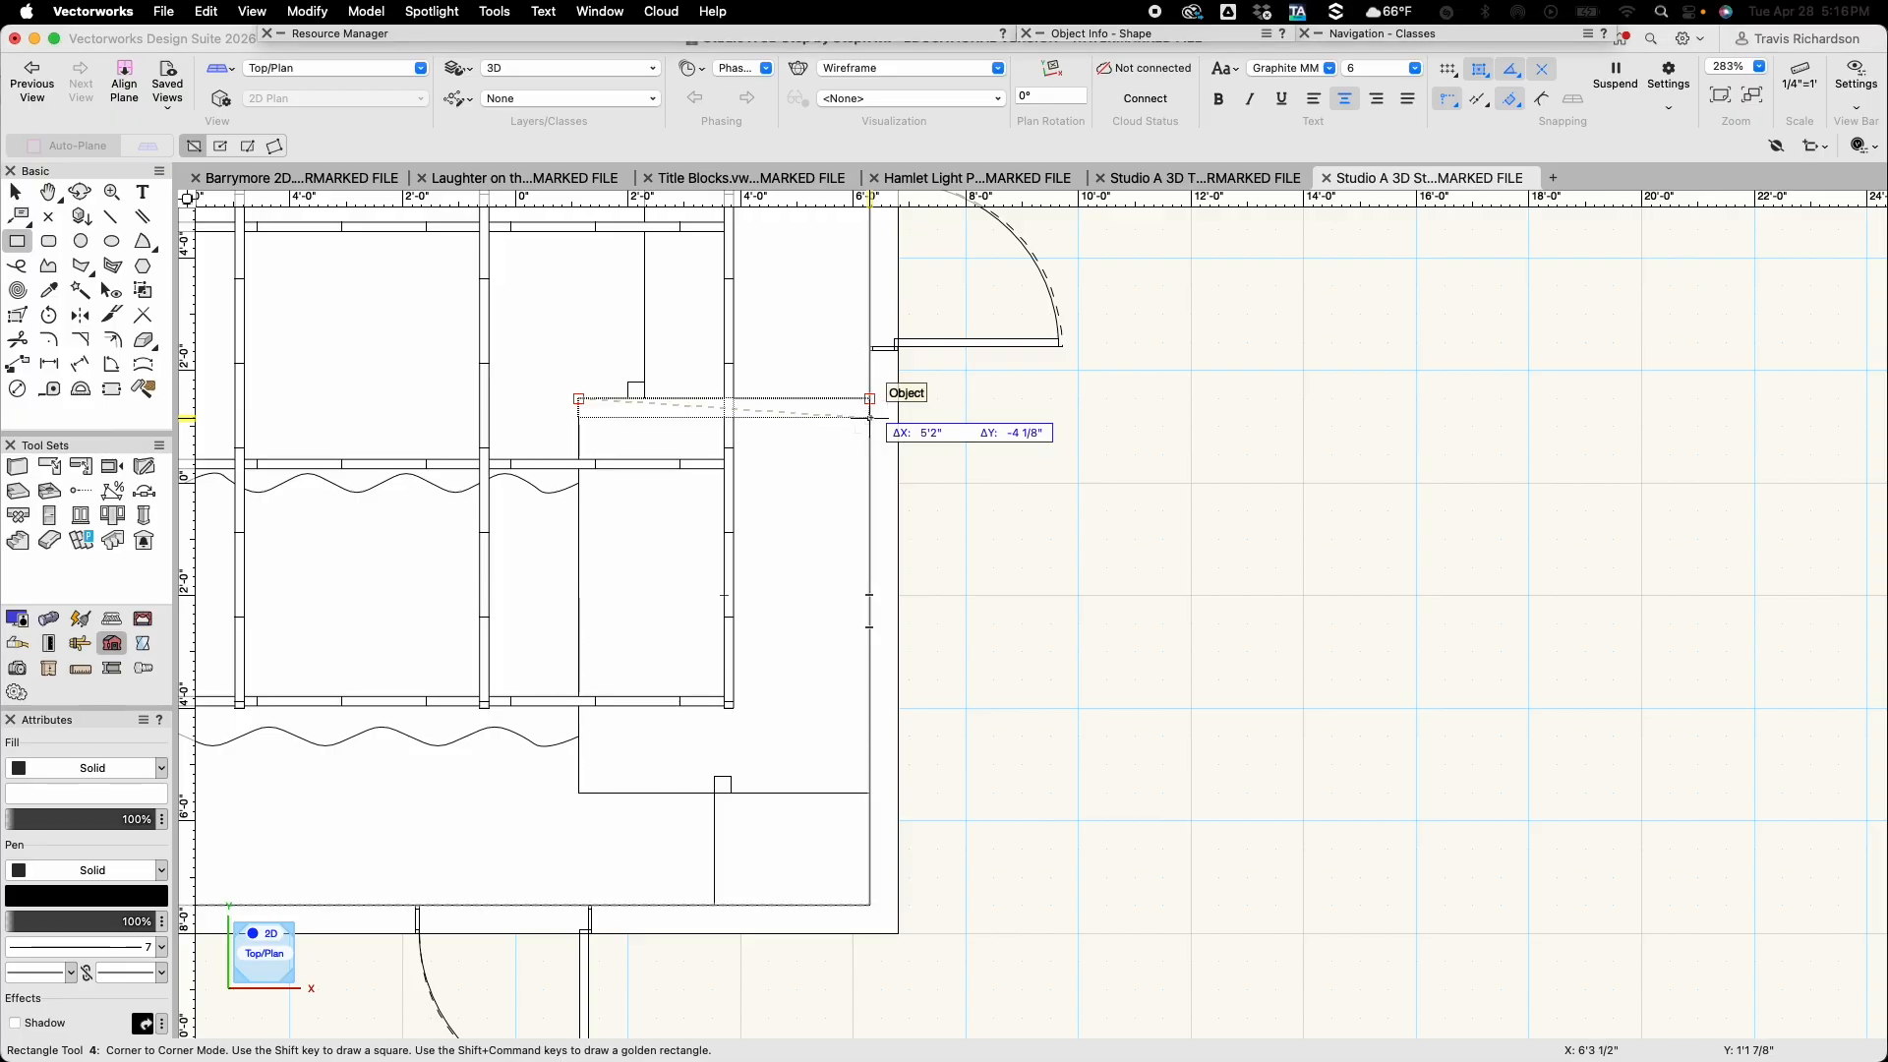
pyautogui.click(869, 417)
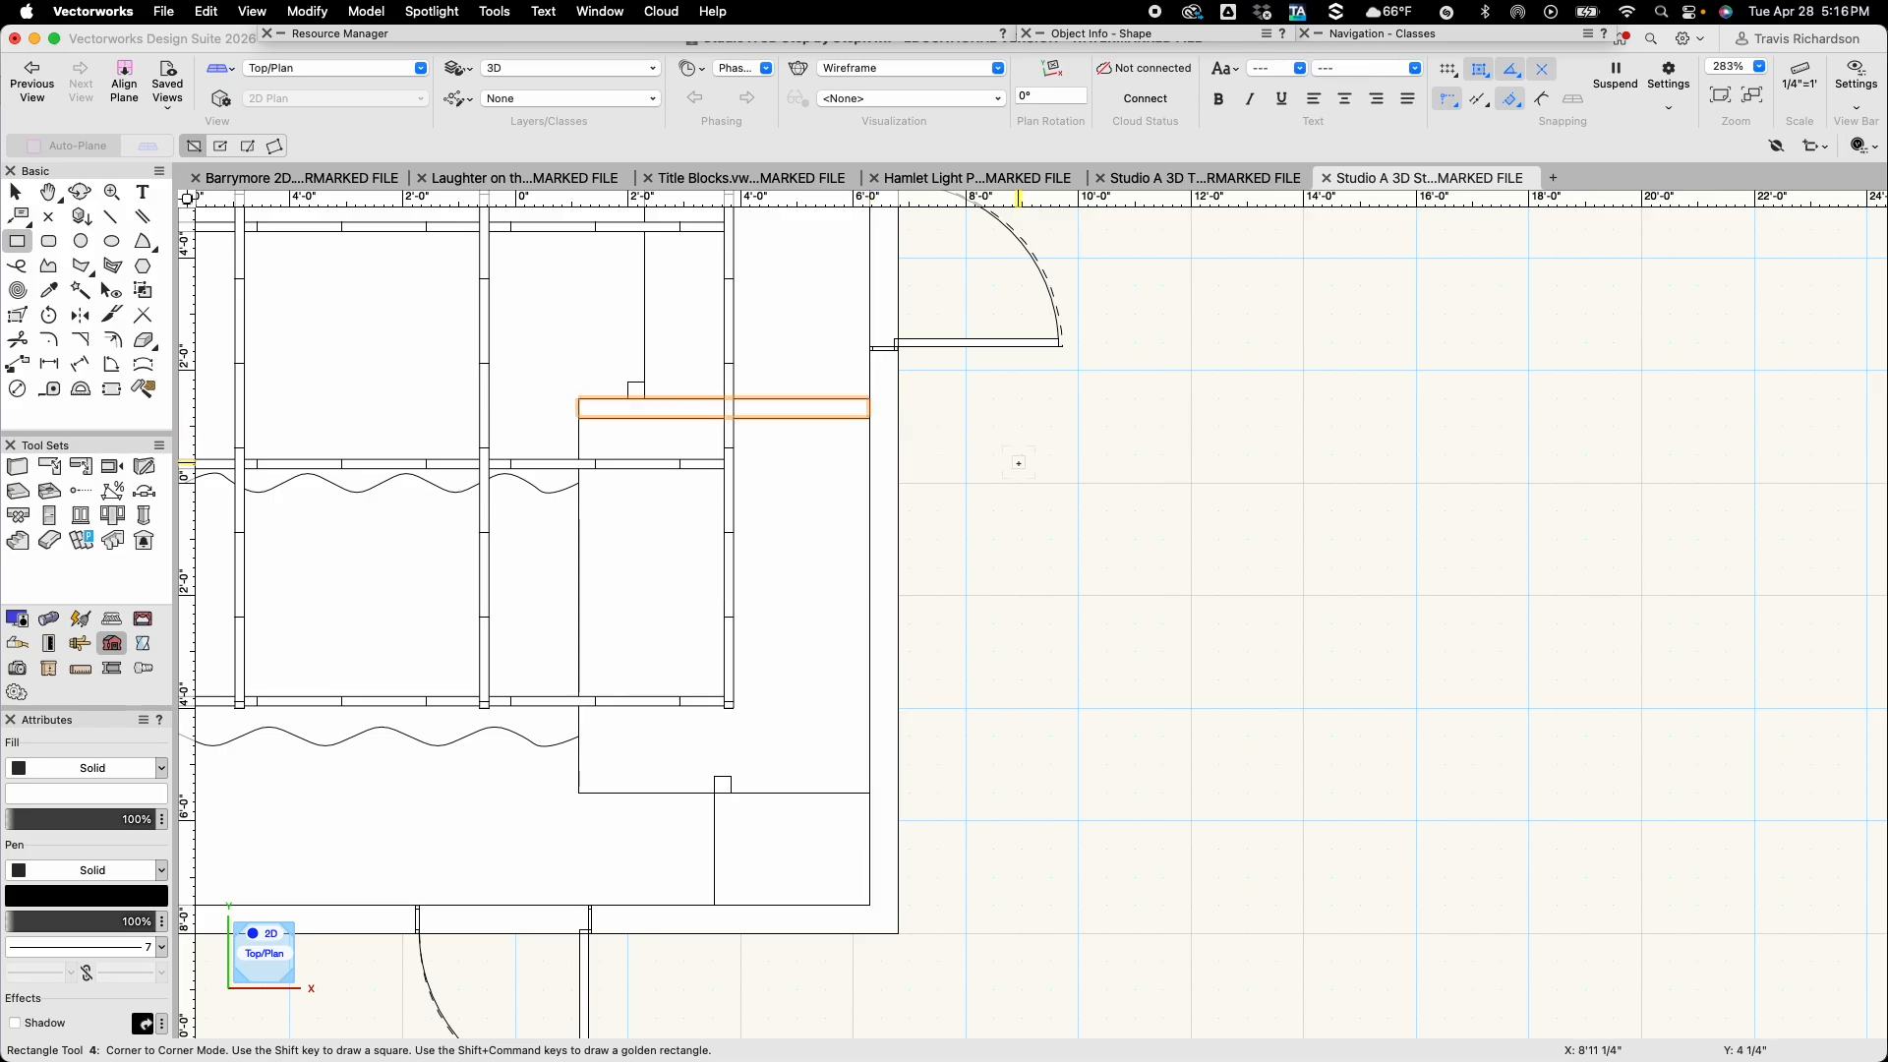
# Extrude the thin rectangle between the two large slabs 9' into a wall
pyautogui.press('super+e')
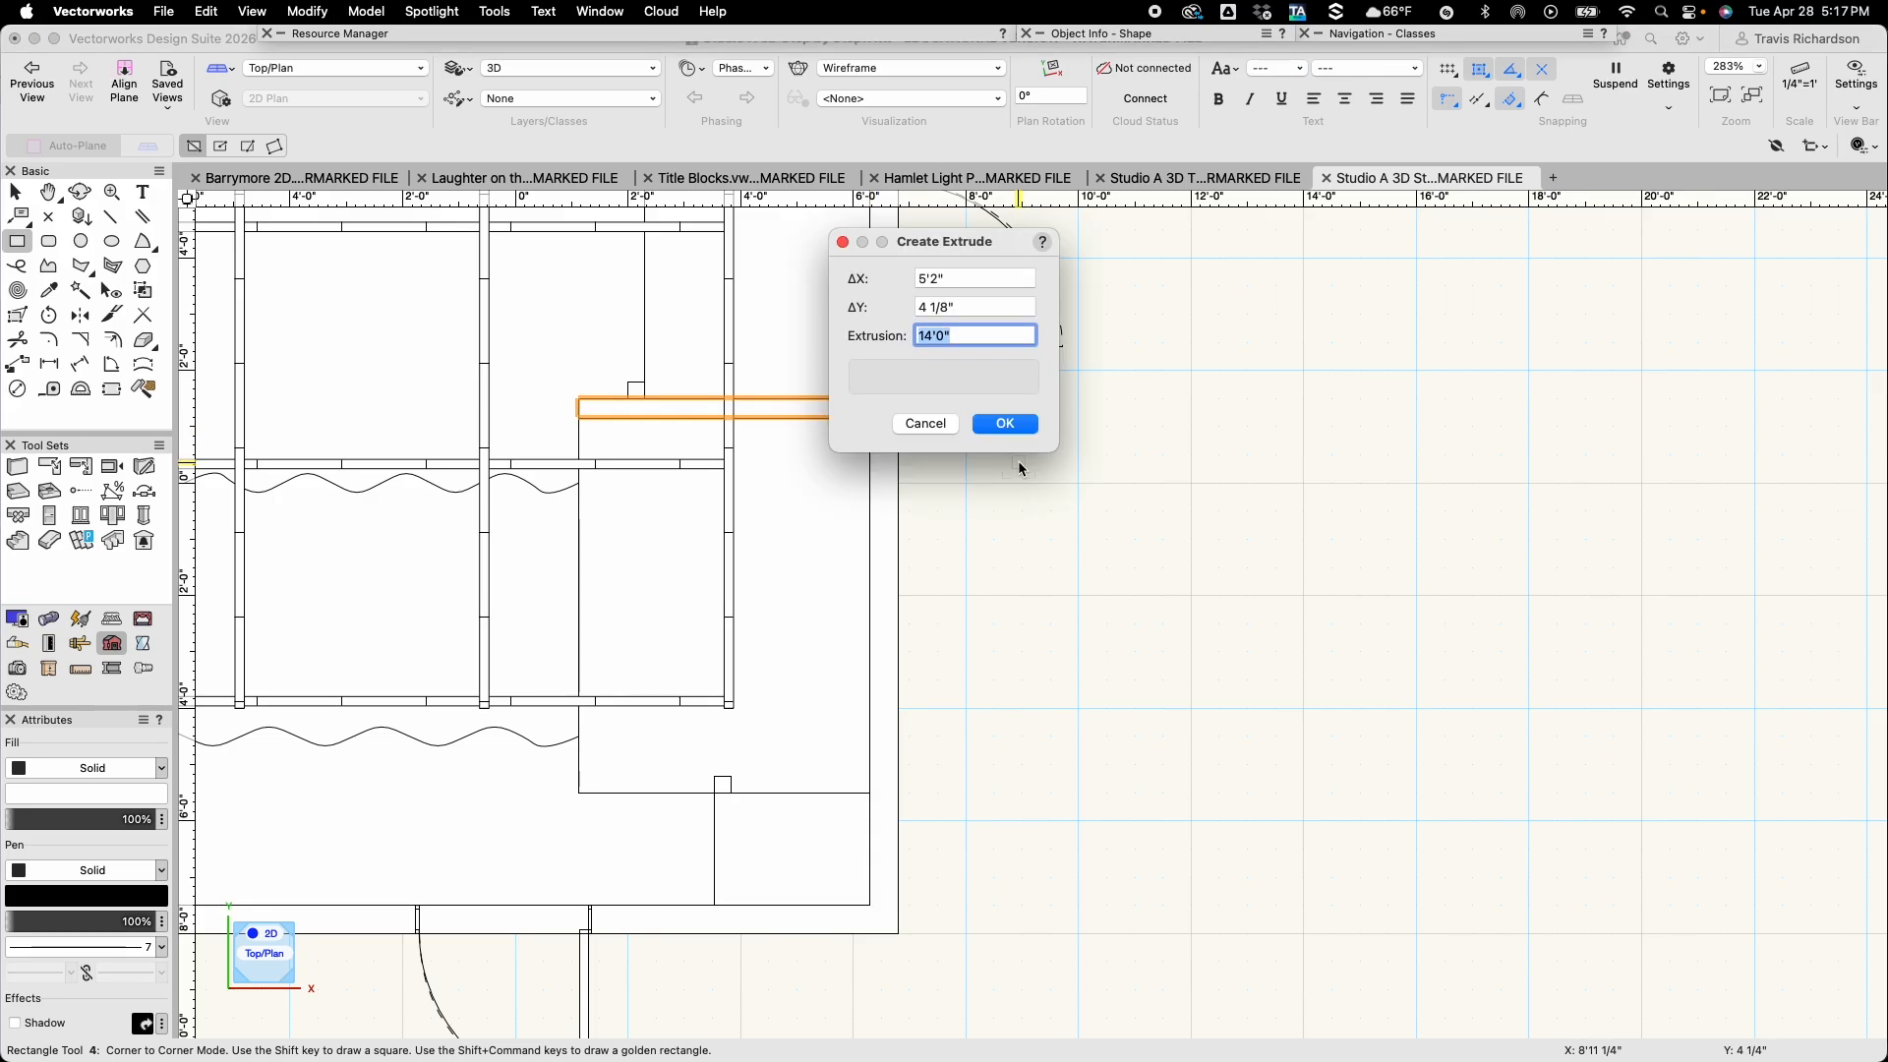
pyautogui.write('9')
pyautogui.press('Return')
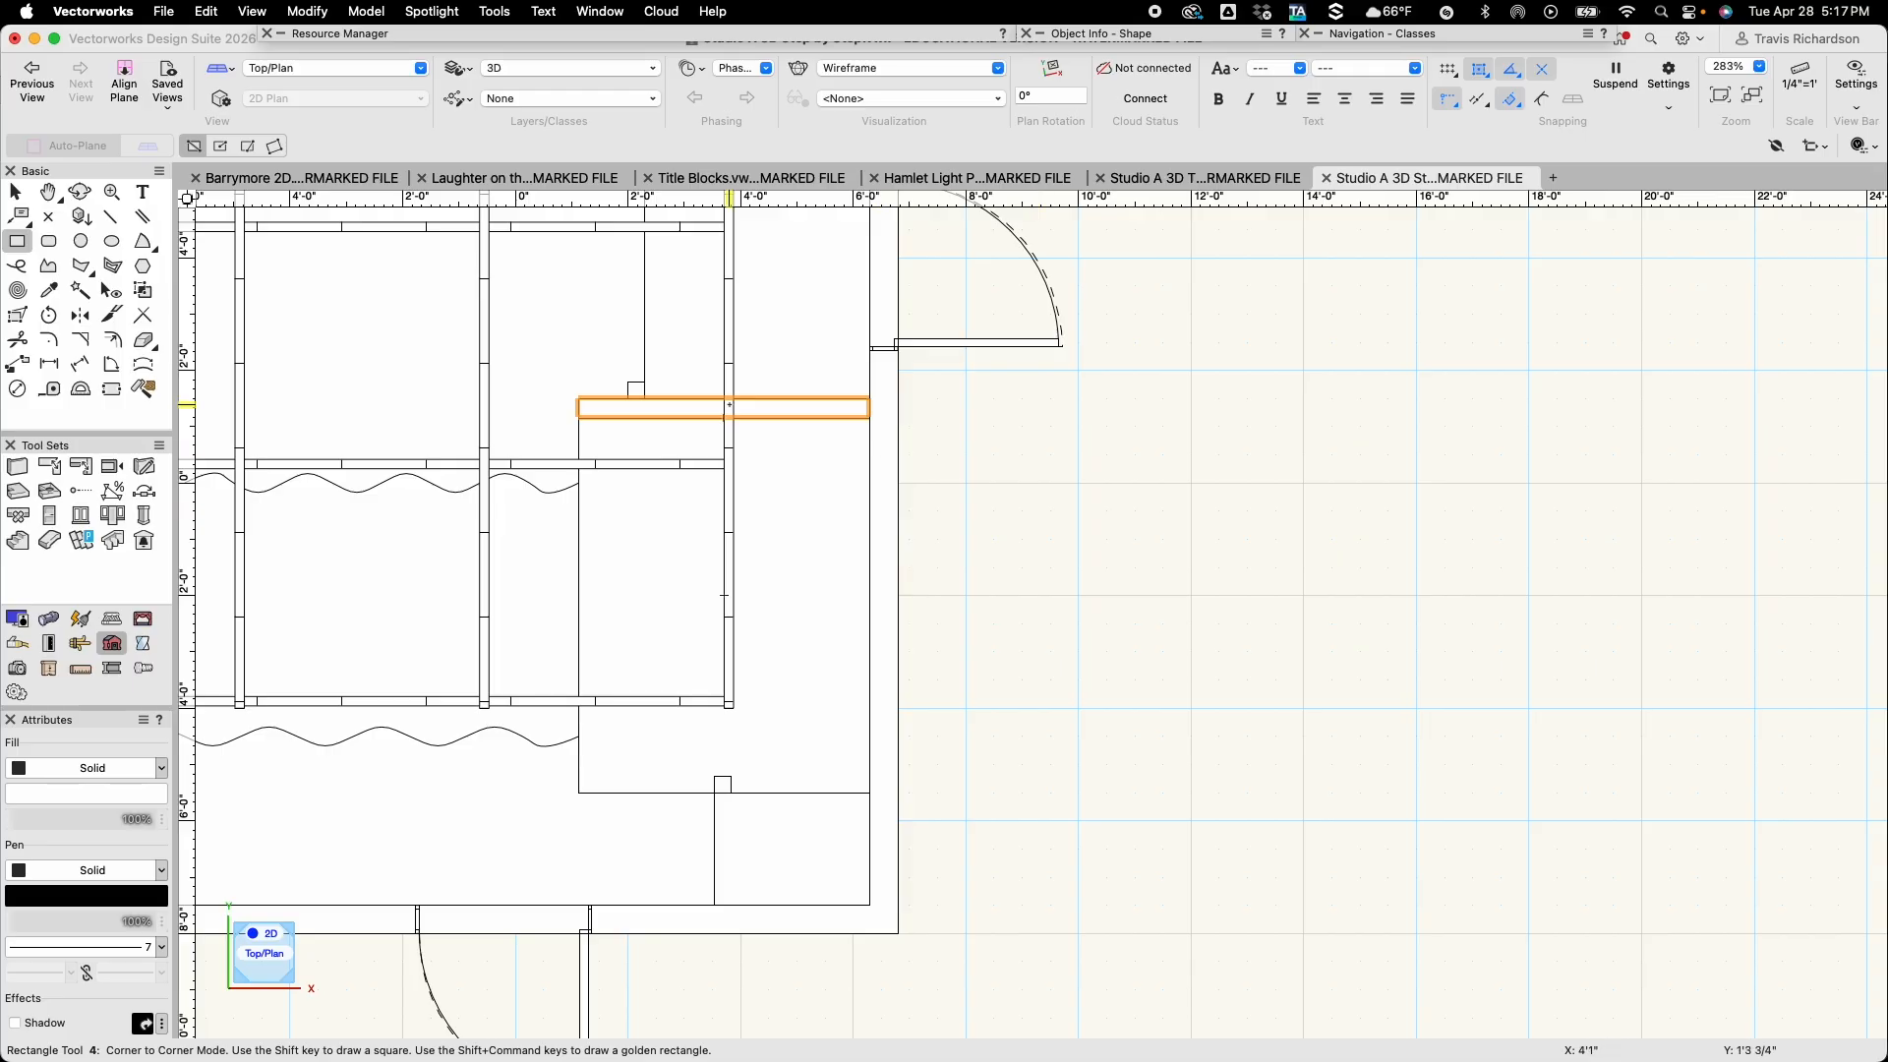
# Inspect the posts and the wall beneath the slabs in a 3D flyover and return to Top/Plan
pyautogui.click(81, 194)
pyautogui.moveTo(537, 485)
pyautogui.mouseDown()
pyautogui.moveTo(487, 443)
pyautogui.moveTo(540, 493)
pyautogui.moveTo(924, 475)
pyautogui.moveTo(561, 540)
pyautogui.moveTo(433, 593)
pyautogui.moveTo(801, 640)
pyautogui.moveTo(713, 678)
pyautogui.moveTo(813, 481)
pyautogui.moveTo(741, 514)
pyautogui.moveTo(839, 497)
pyautogui.moveTo(835, 433)
pyautogui.moveTo(679, 629)
pyautogui.moveTo(611, 653)
pyautogui.moveTo(612, 602)
pyautogui.mouseUp()
pyautogui.scroll(-5, 747, 520)
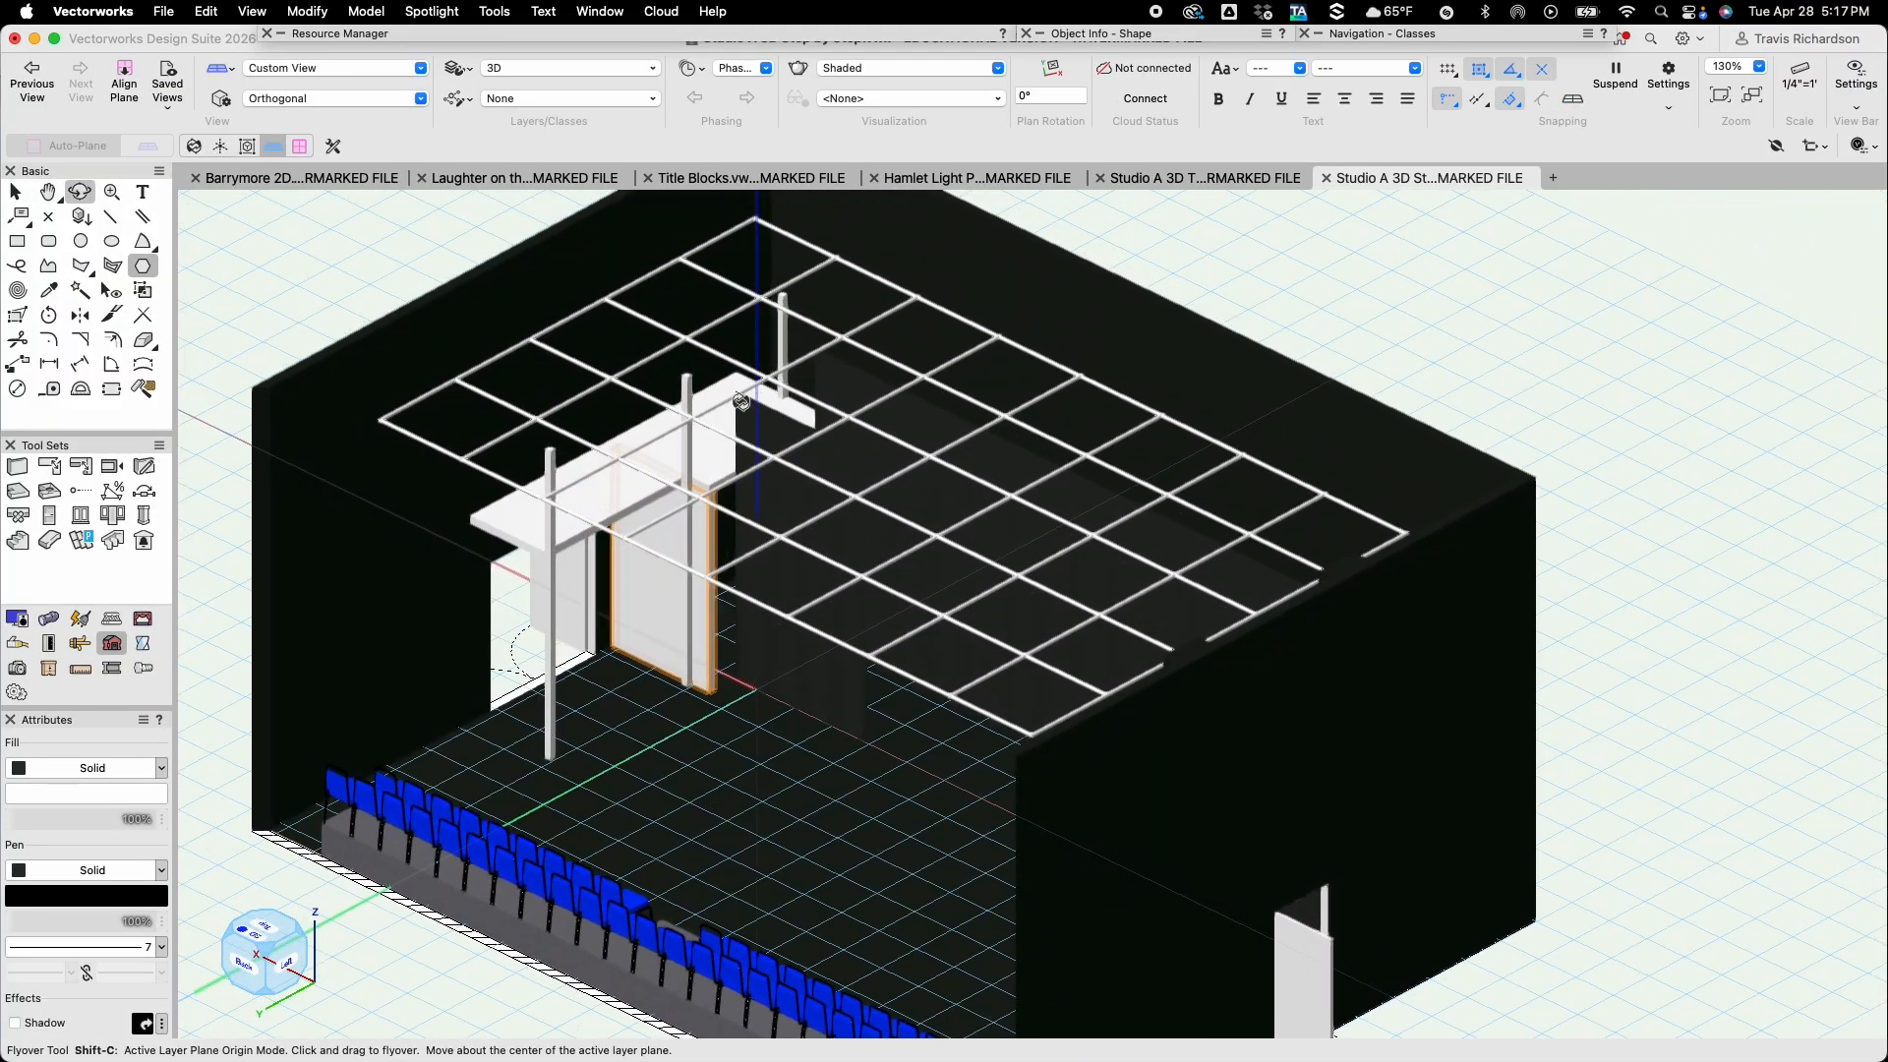
pyautogui.moveTo(660, 480); pyautogui.dragTo(769, 541)
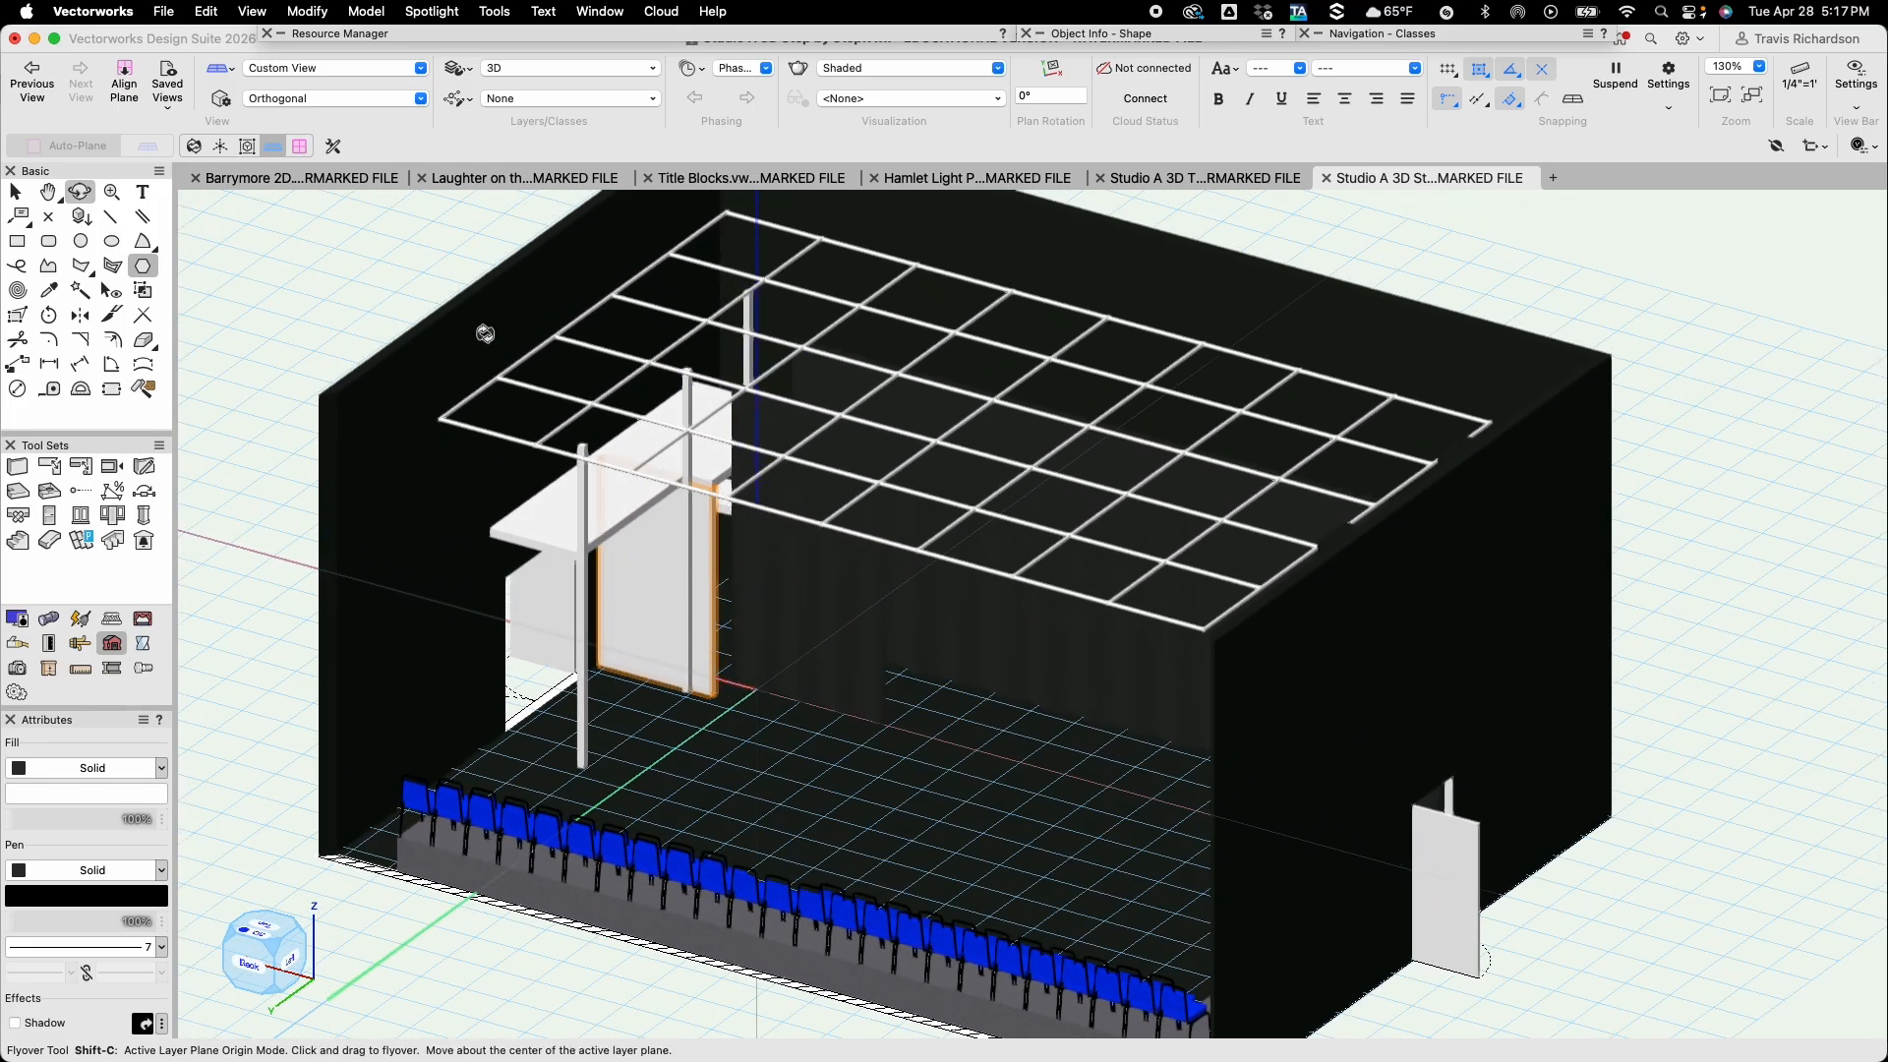
pyautogui.click(342, 69)
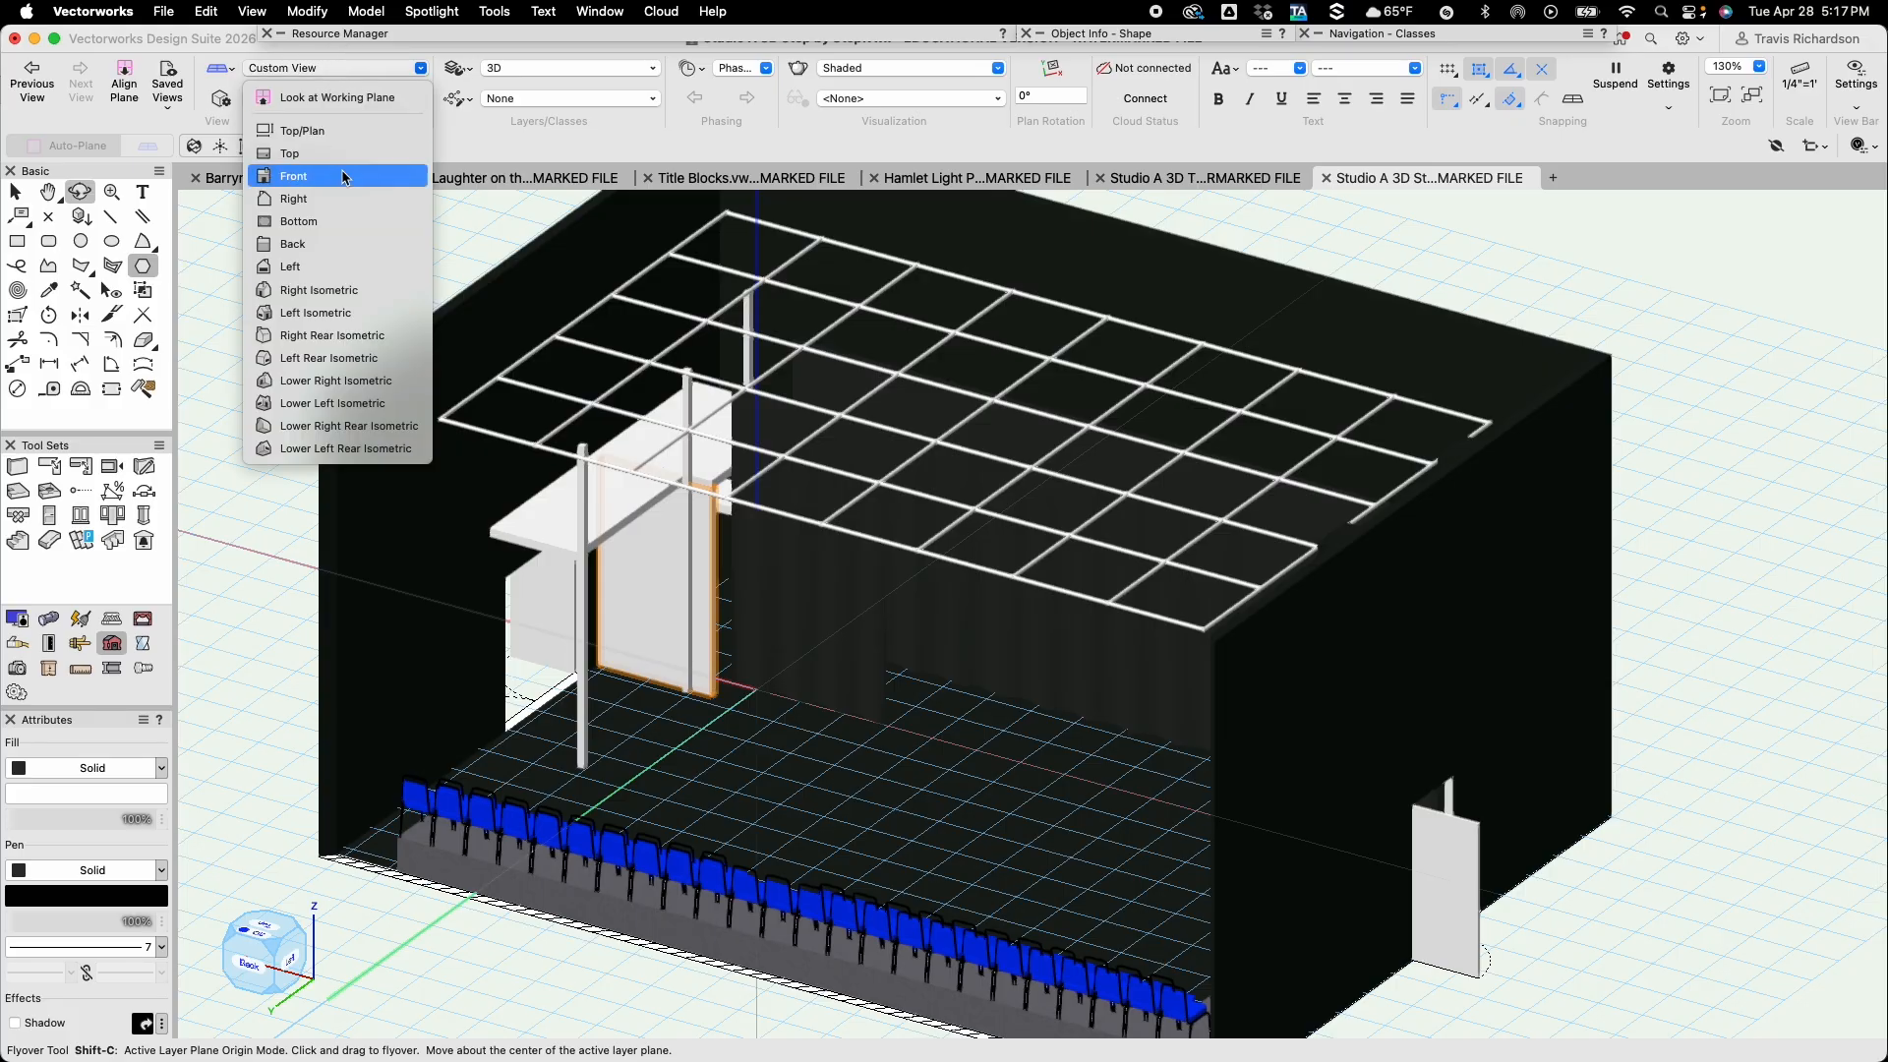
pyautogui.click(309, 132)
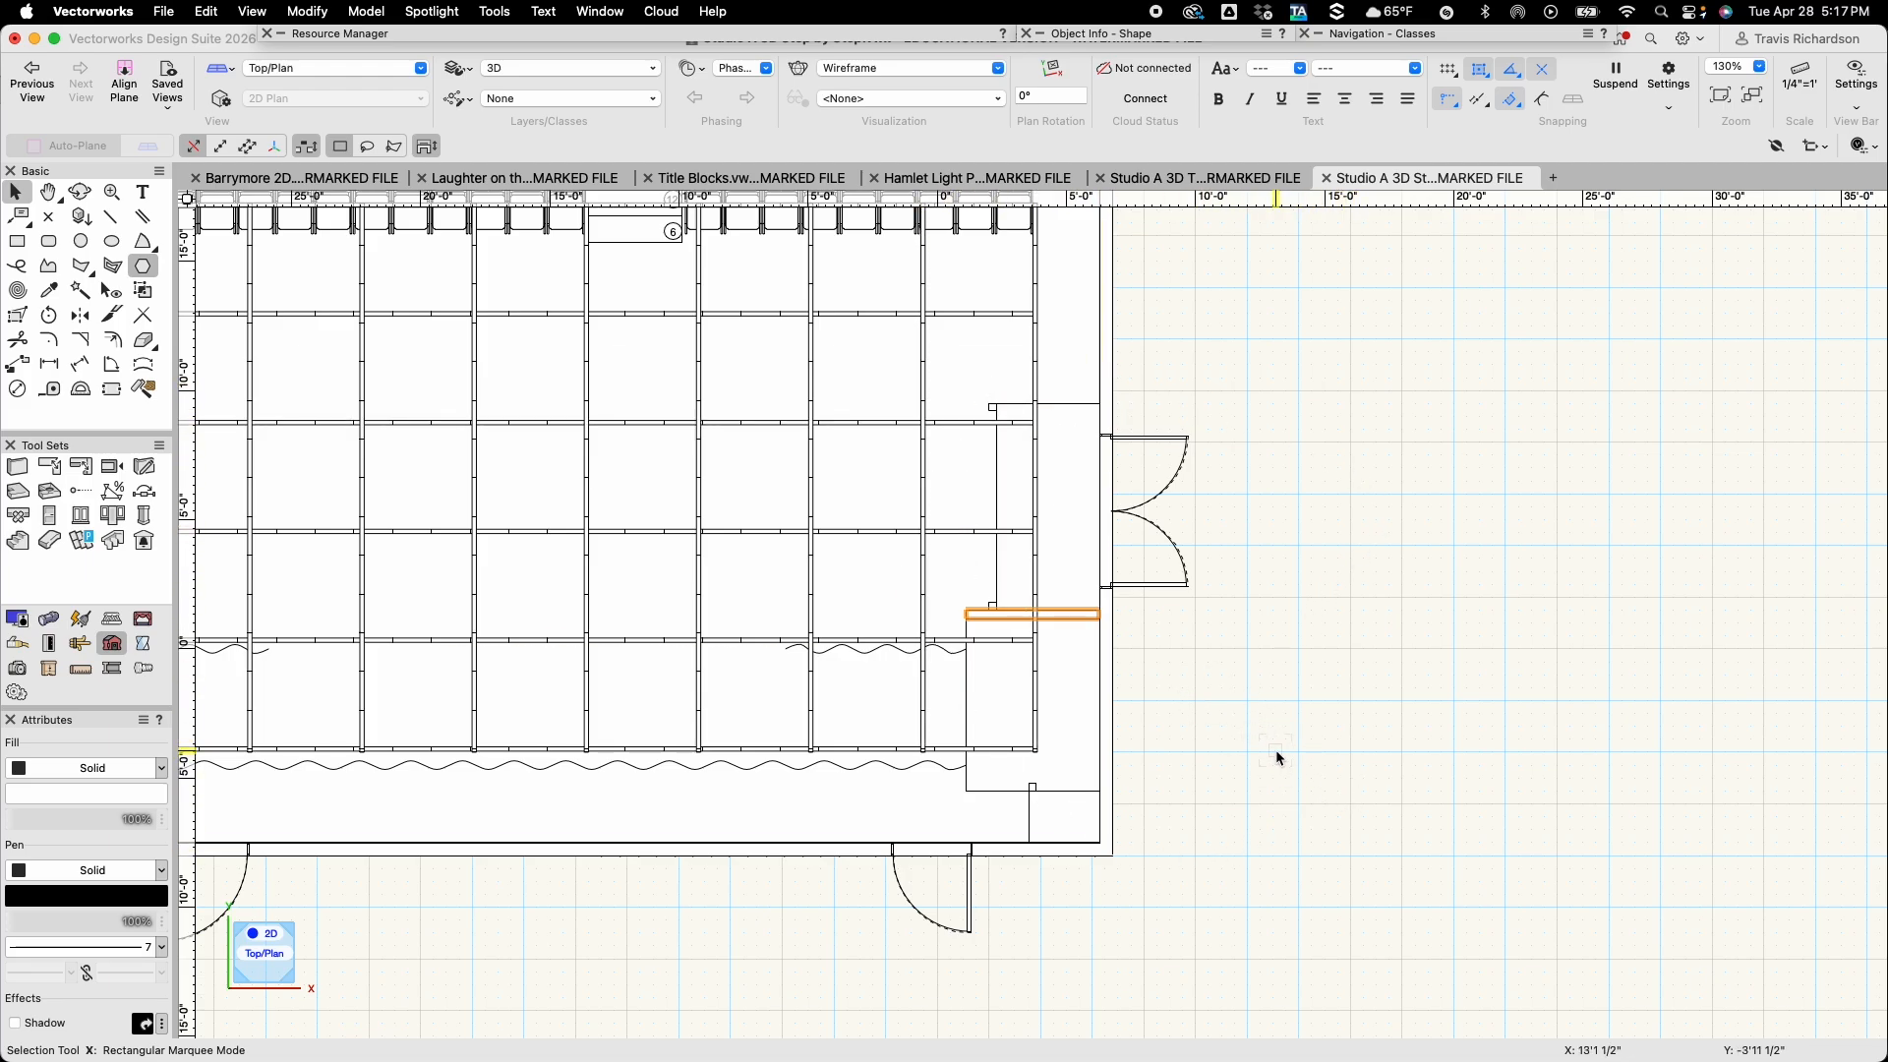
# Trace the exposed edges of the two large slabs with a double-line polygon, from the room wall to the small slab's corner
pyautogui.click(111, 267)
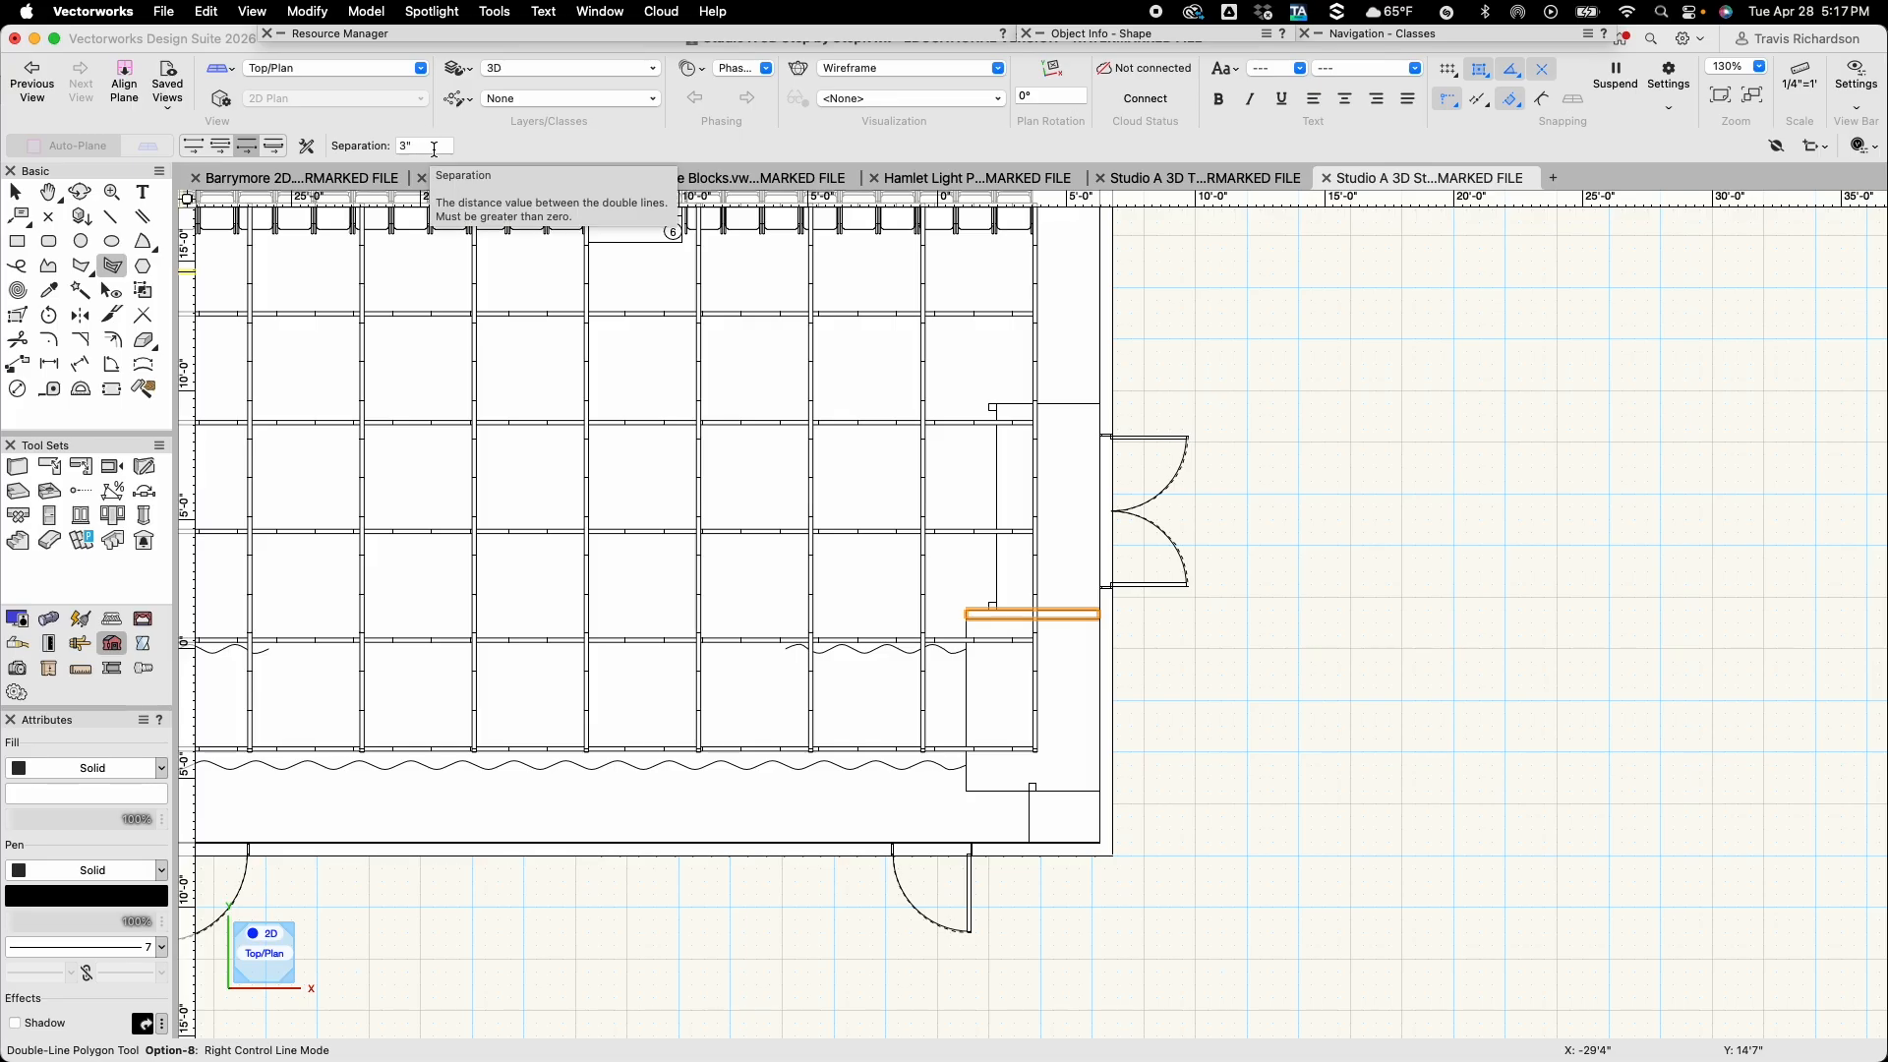
pyautogui.scroll(3, 1101, 408)
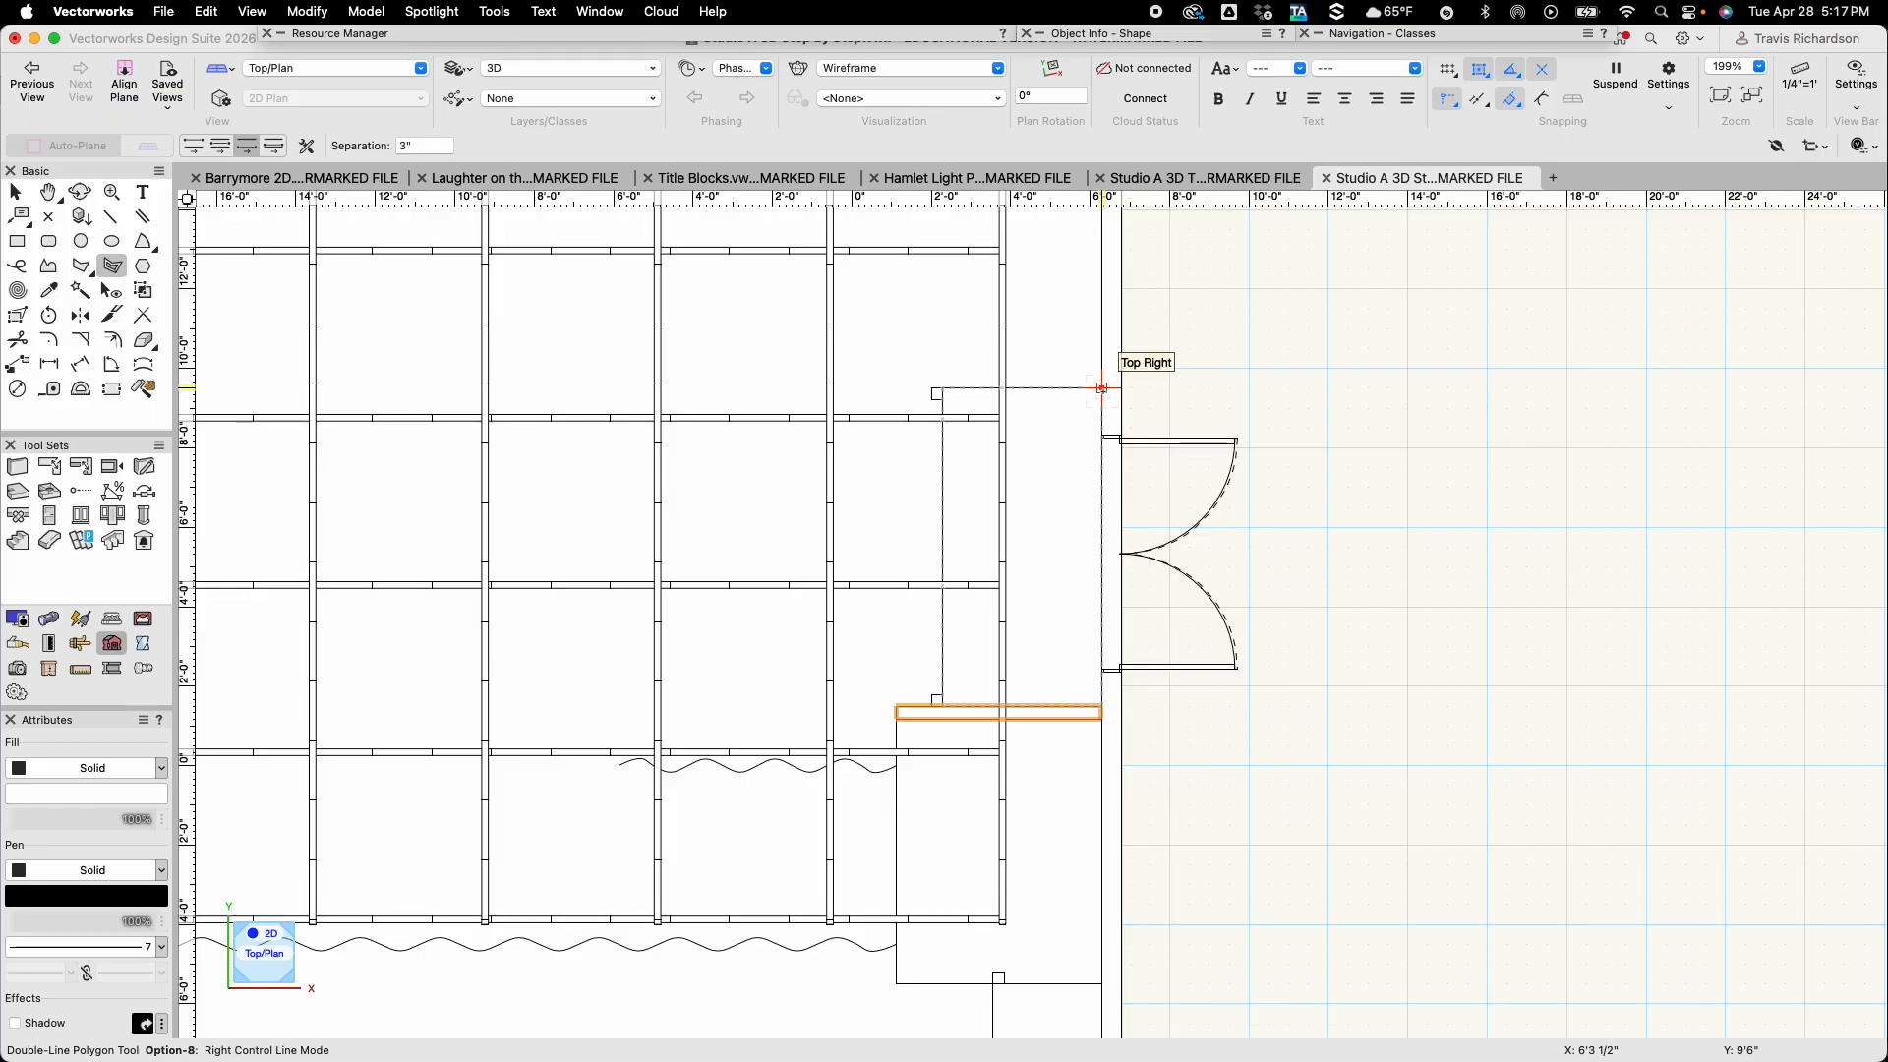
pyautogui.click(1101, 387)
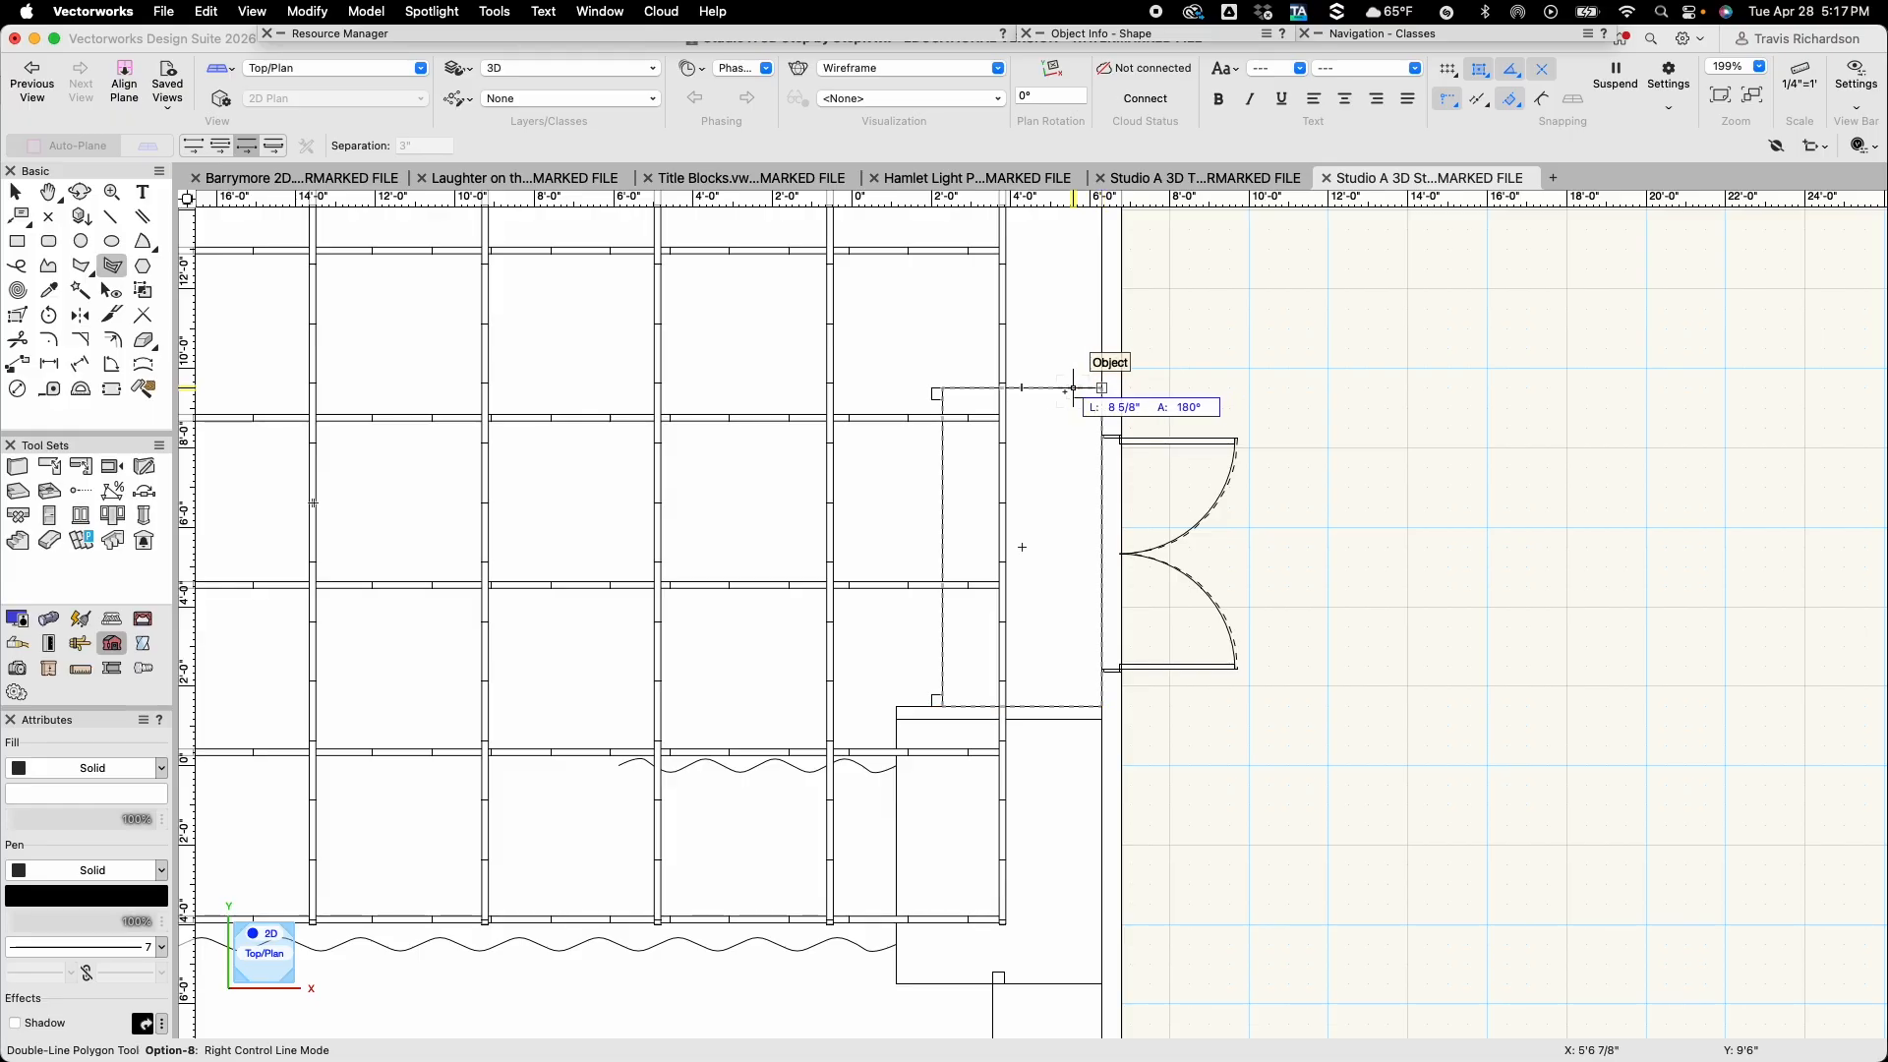
pyautogui.click(942, 388)
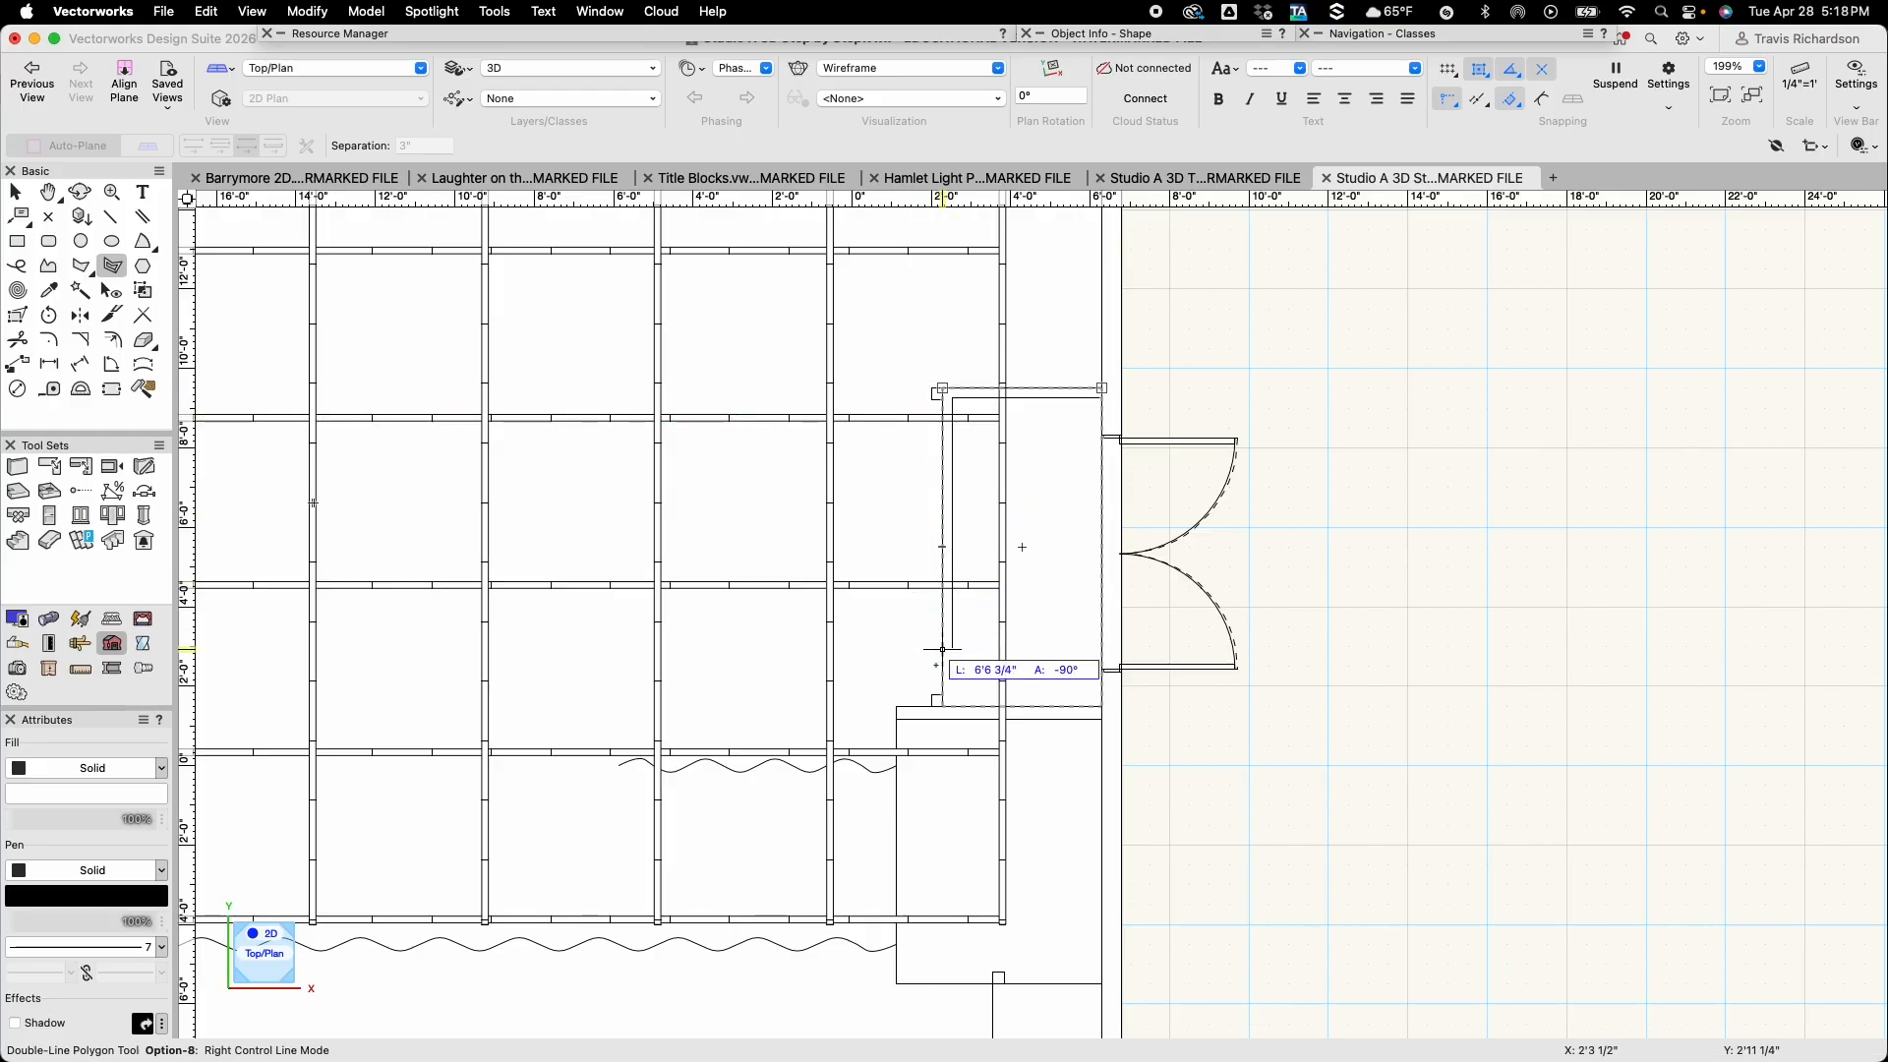
pyautogui.click(943, 706)
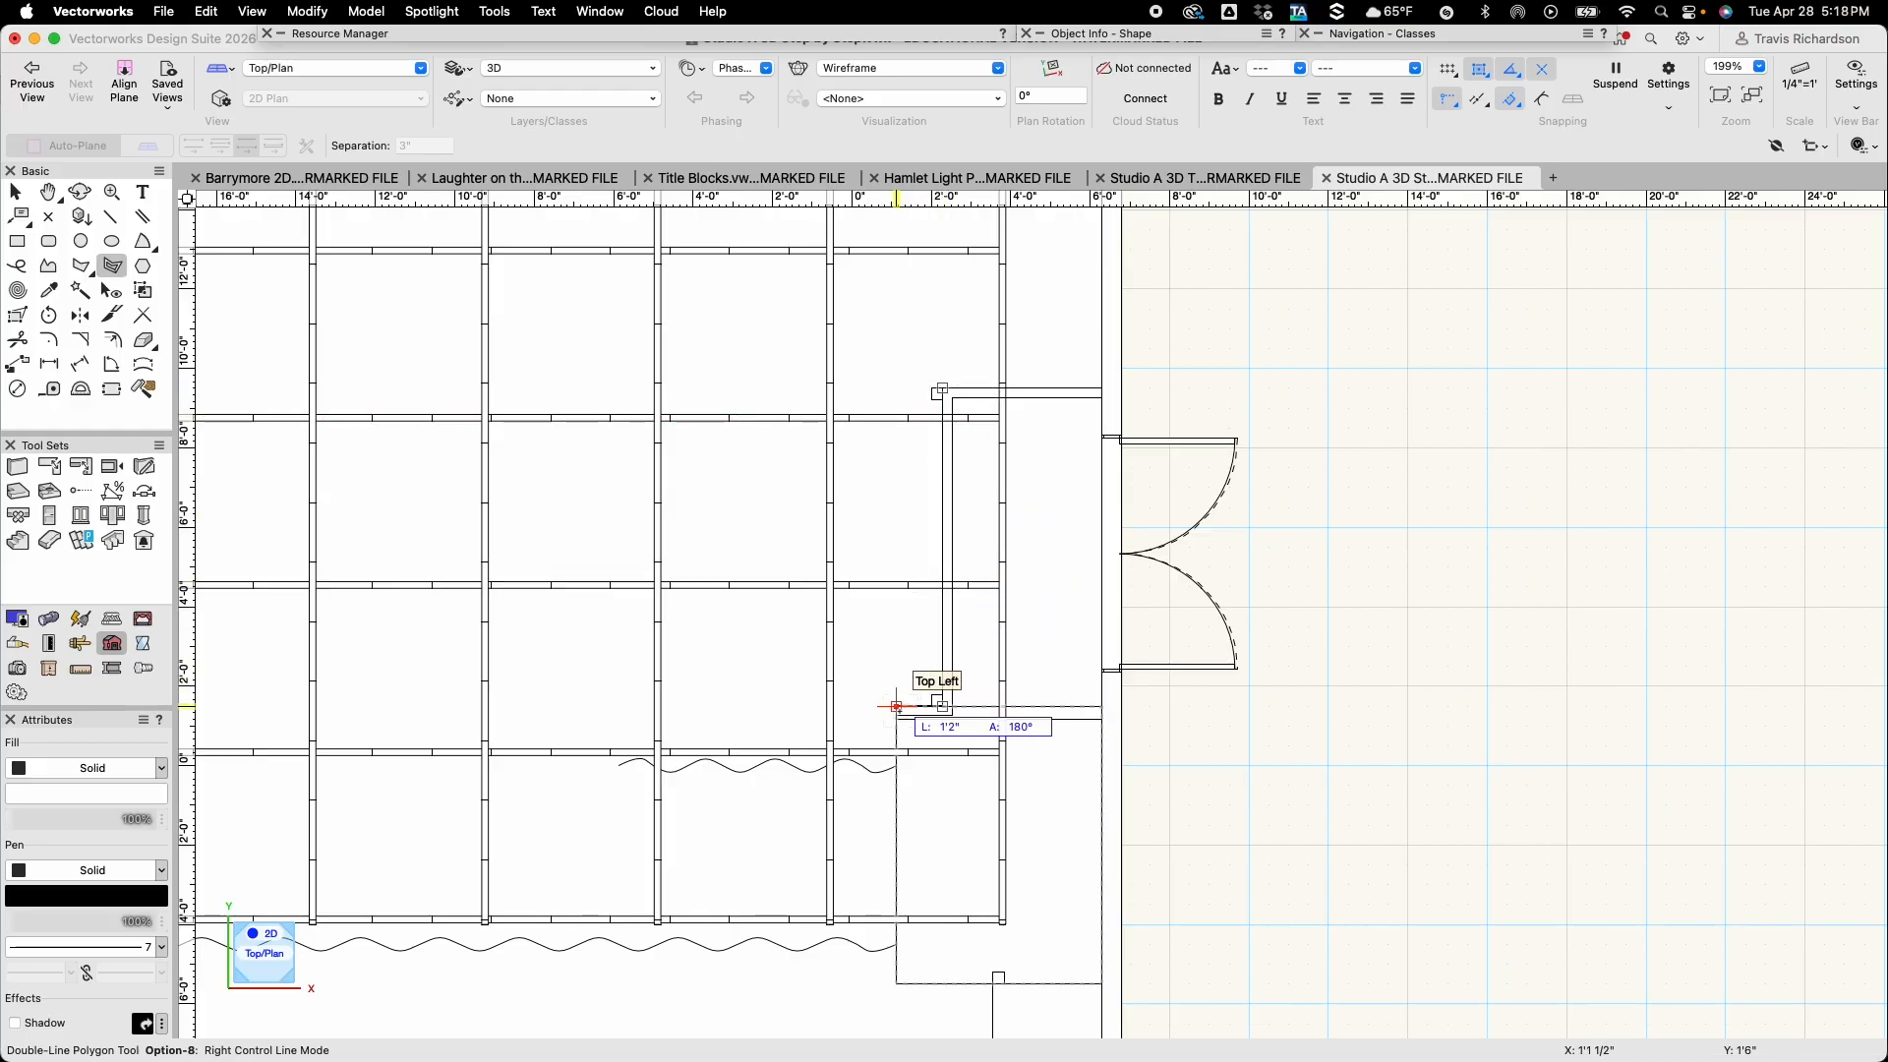
pyautogui.click(896, 706)
pyautogui.click(896, 984)
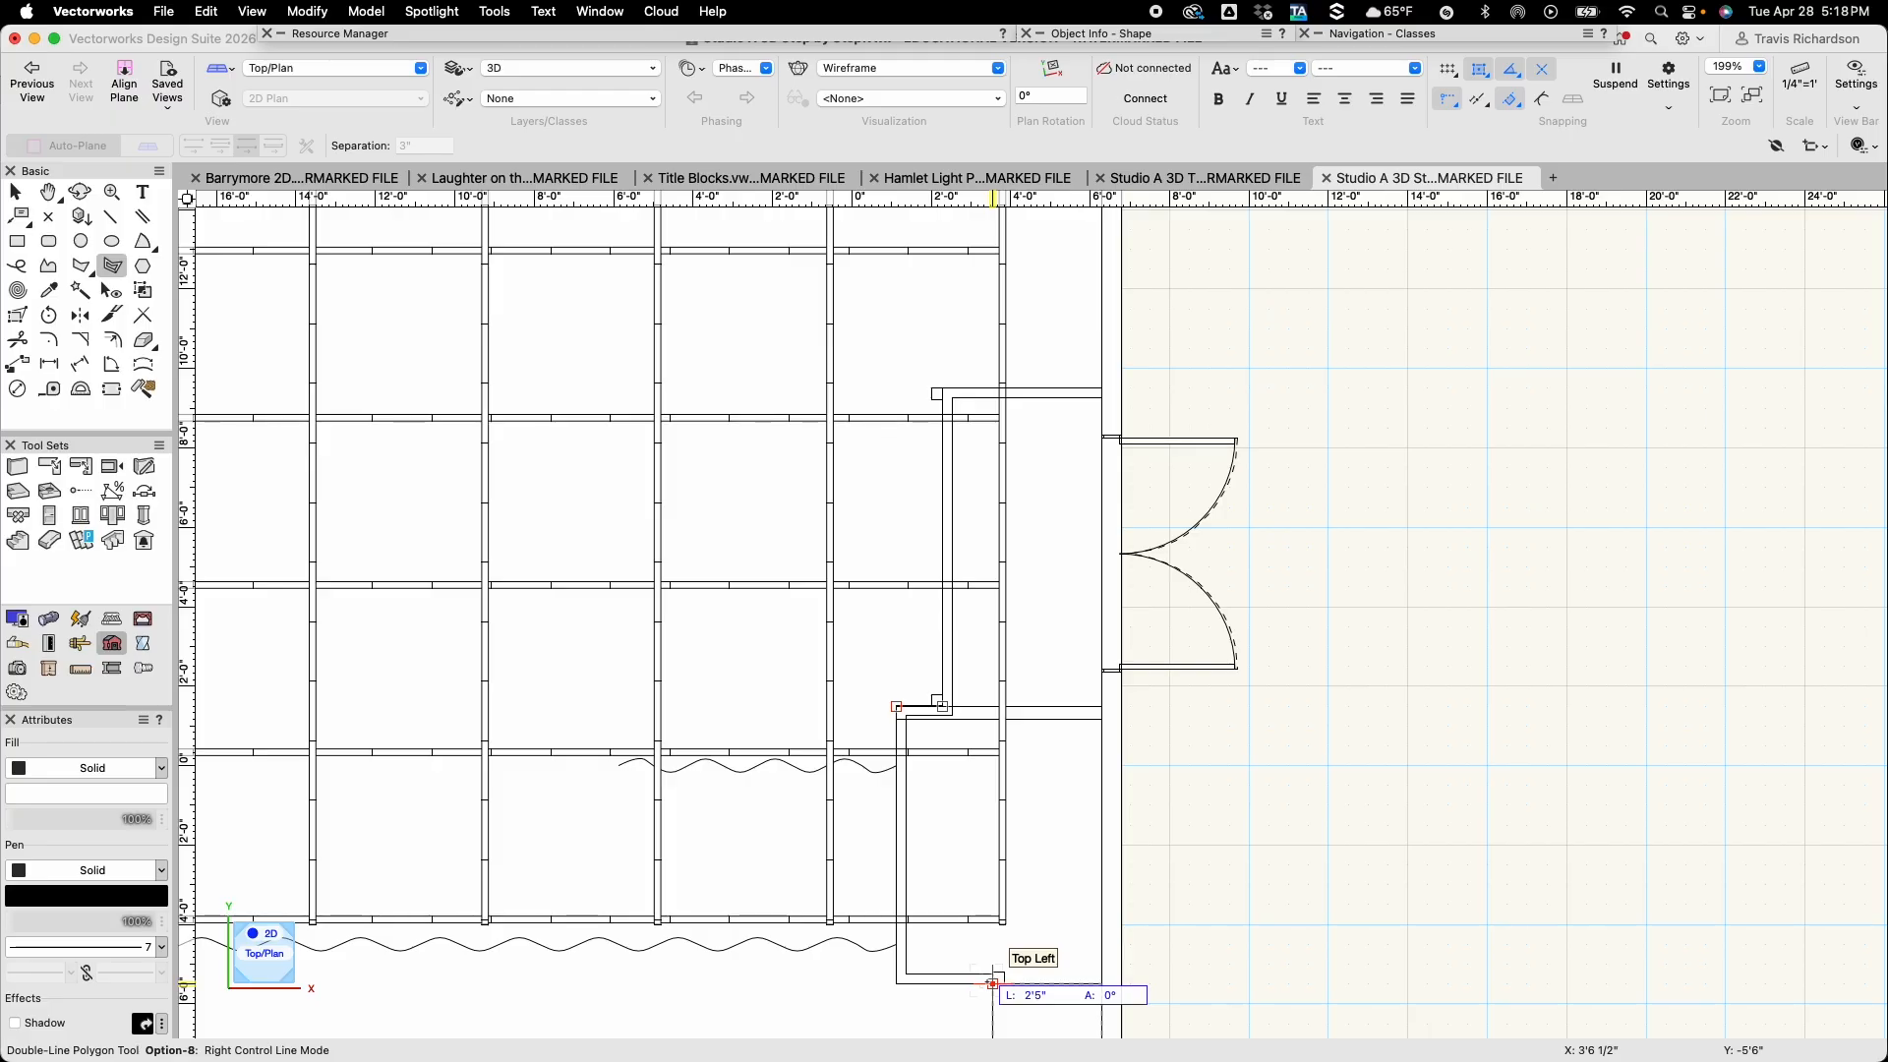
pyautogui.doubleClick(992, 984)
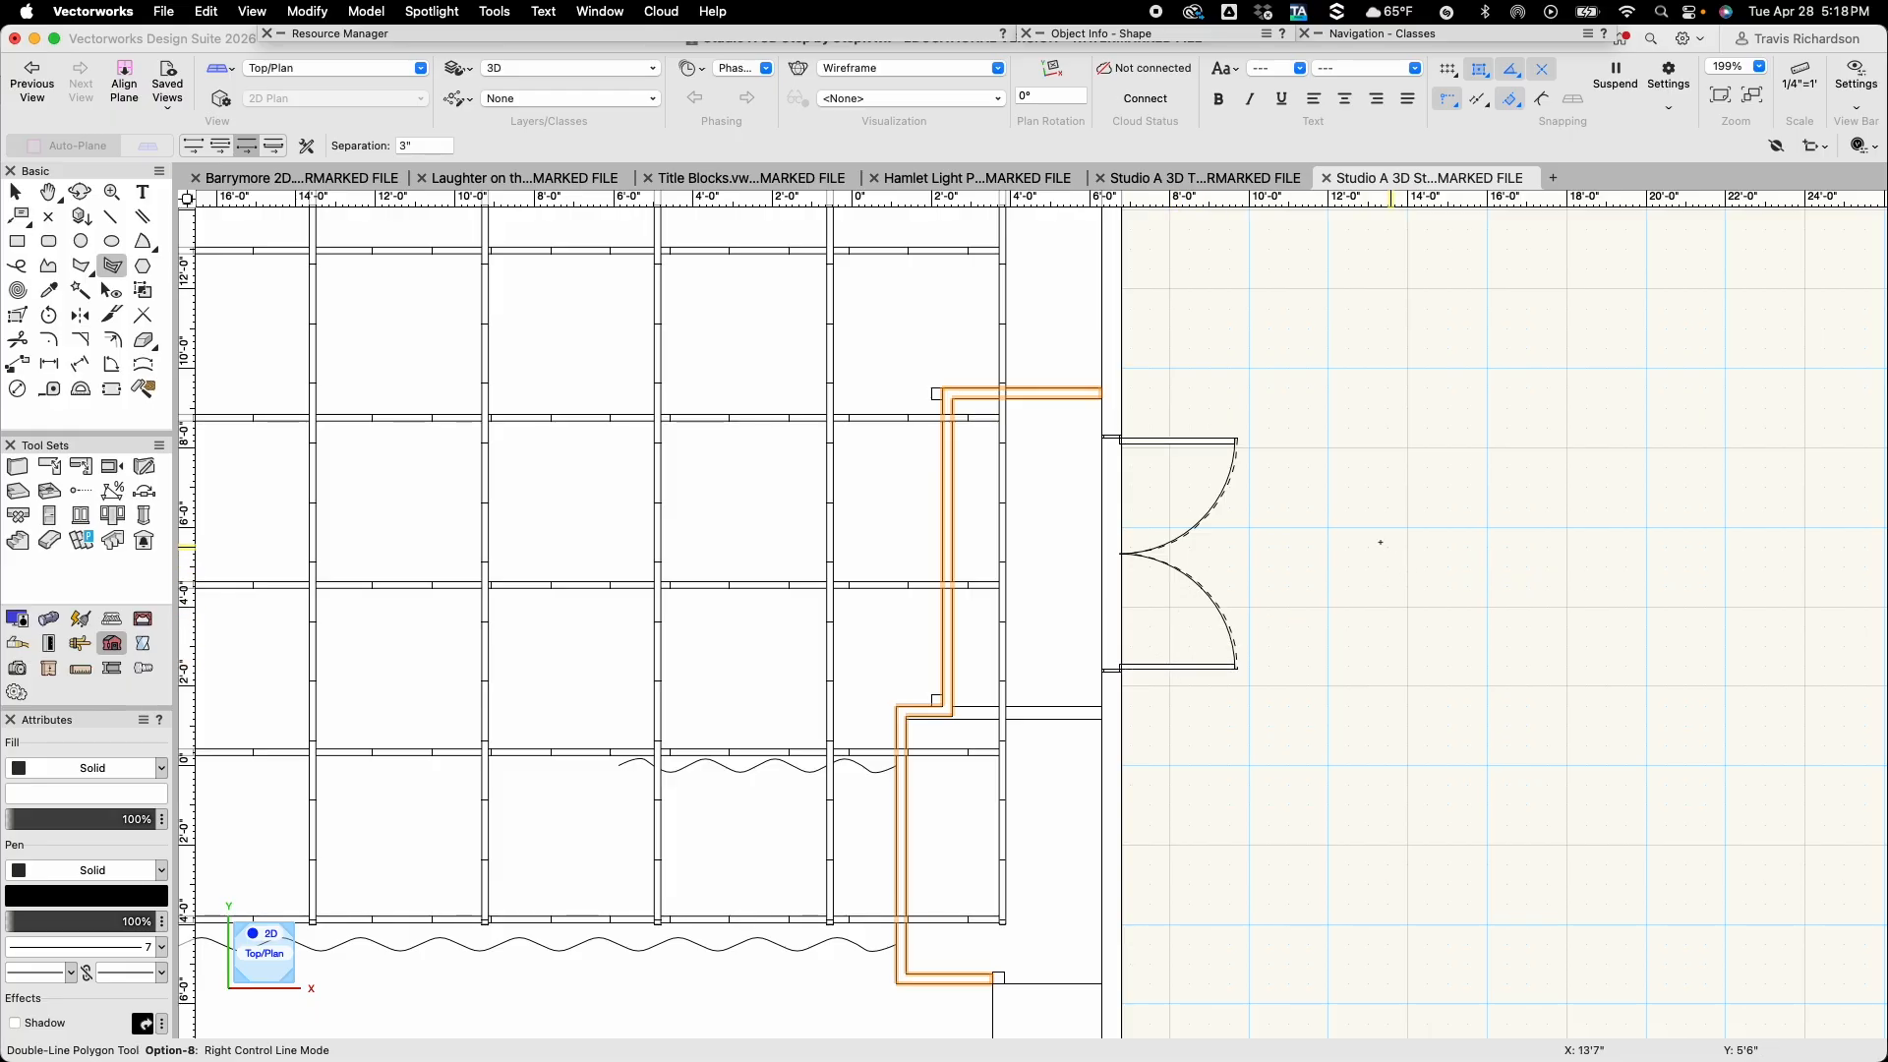
# Extrude the double-line slab border 3' and set its bottom Z to 9'4 1/2"
pyautogui.press('super+e')
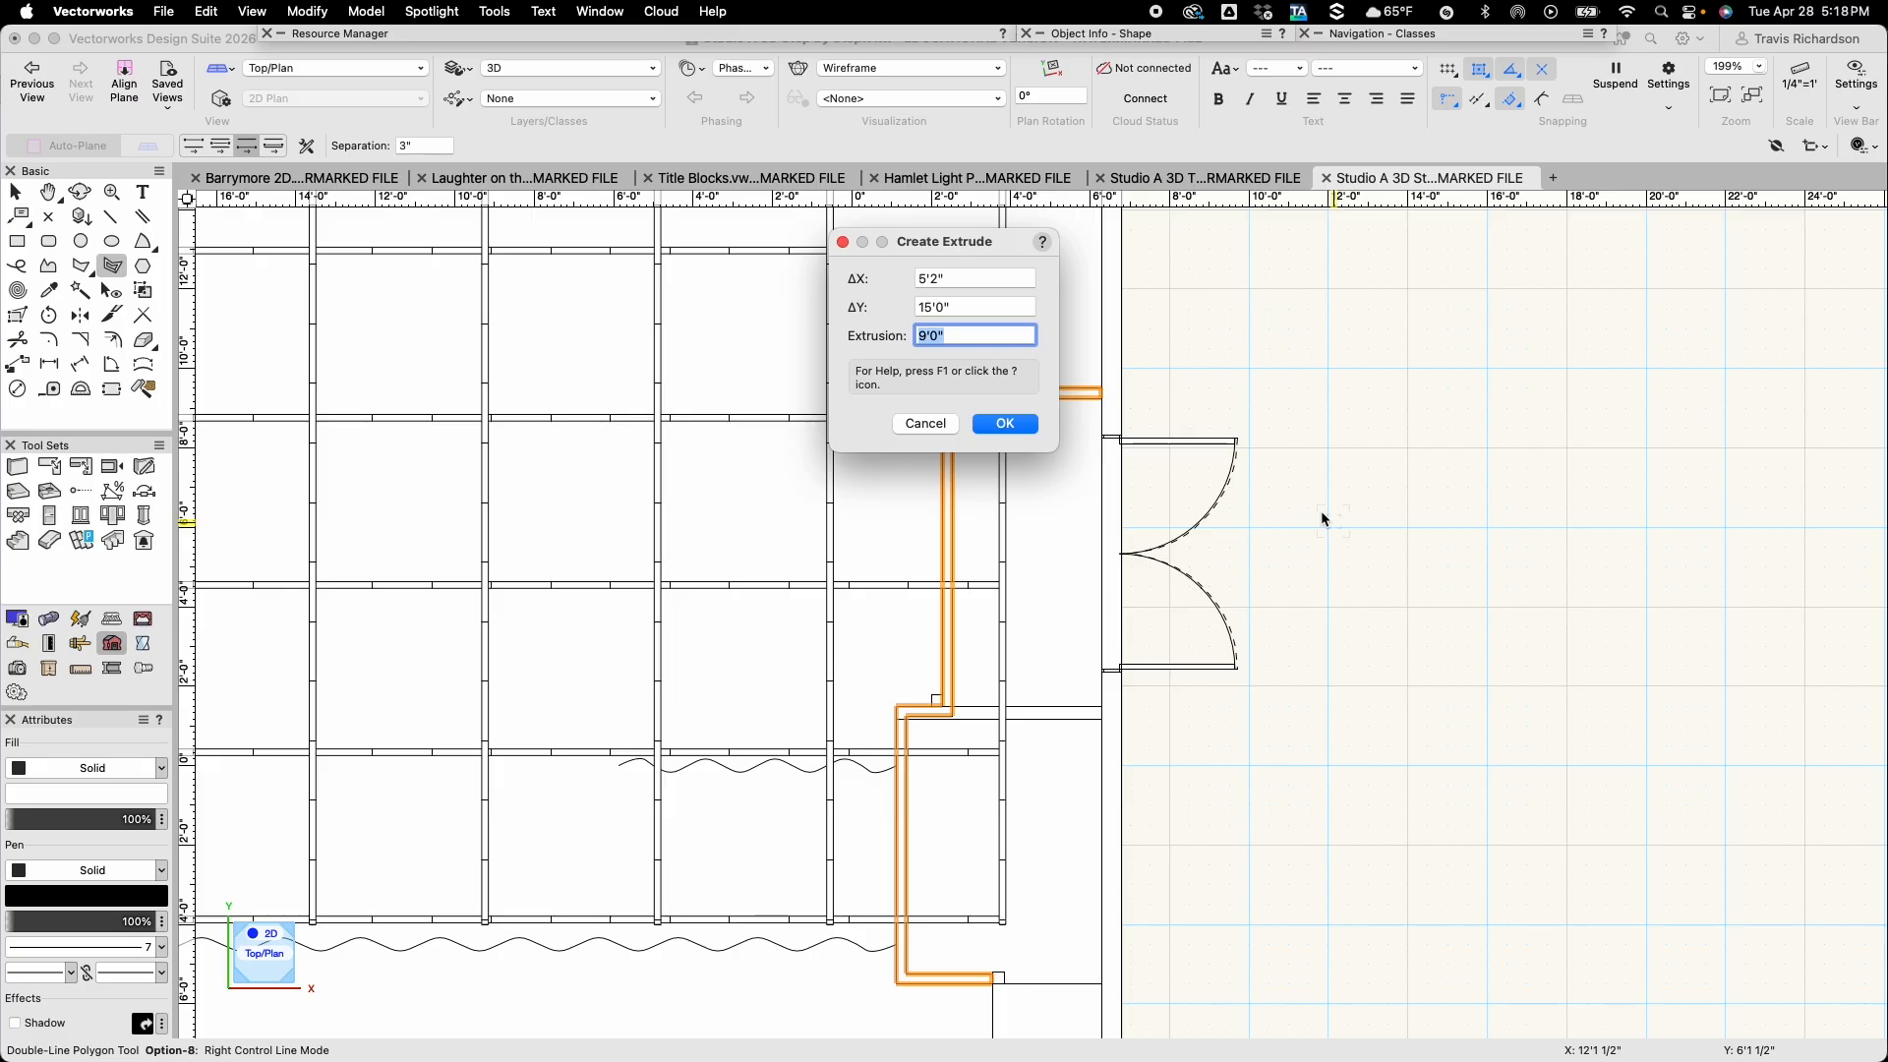
pyautogui.write("3'")
pyautogui.press('Return')
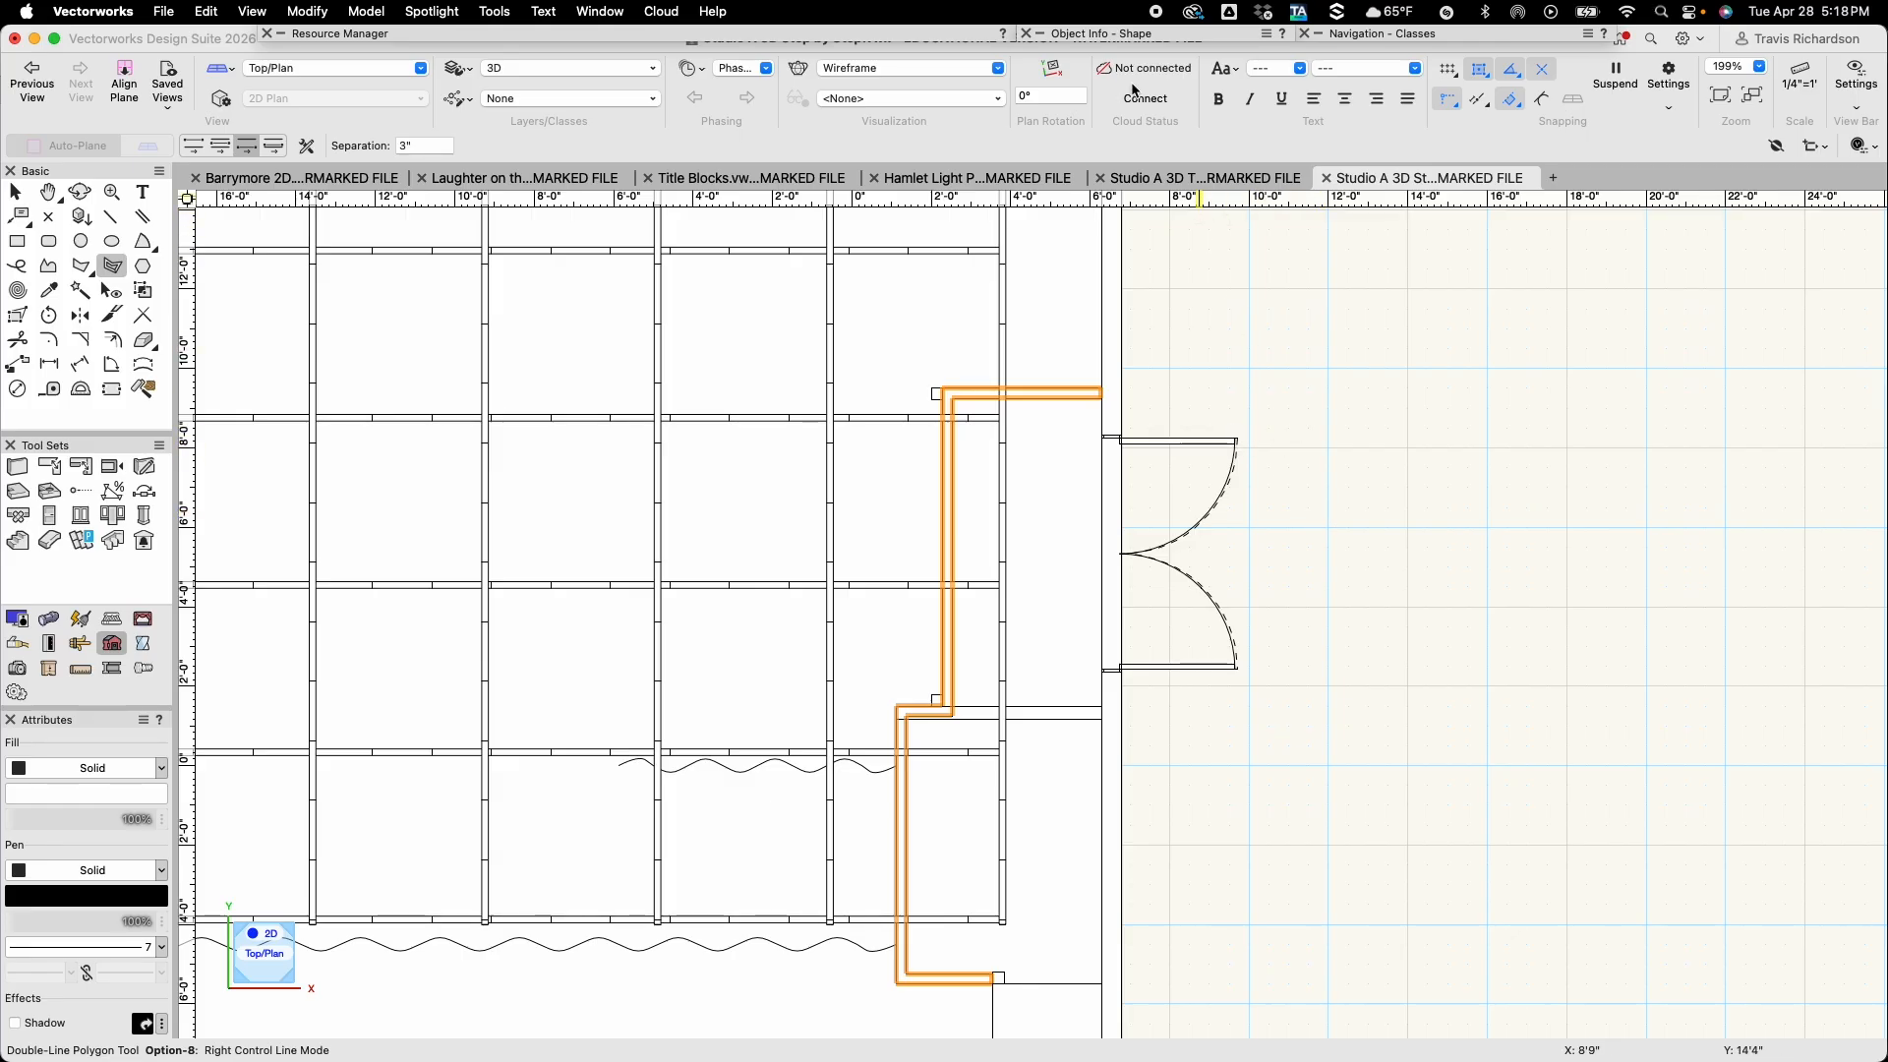
pyautogui.moveTo(1126, 38)
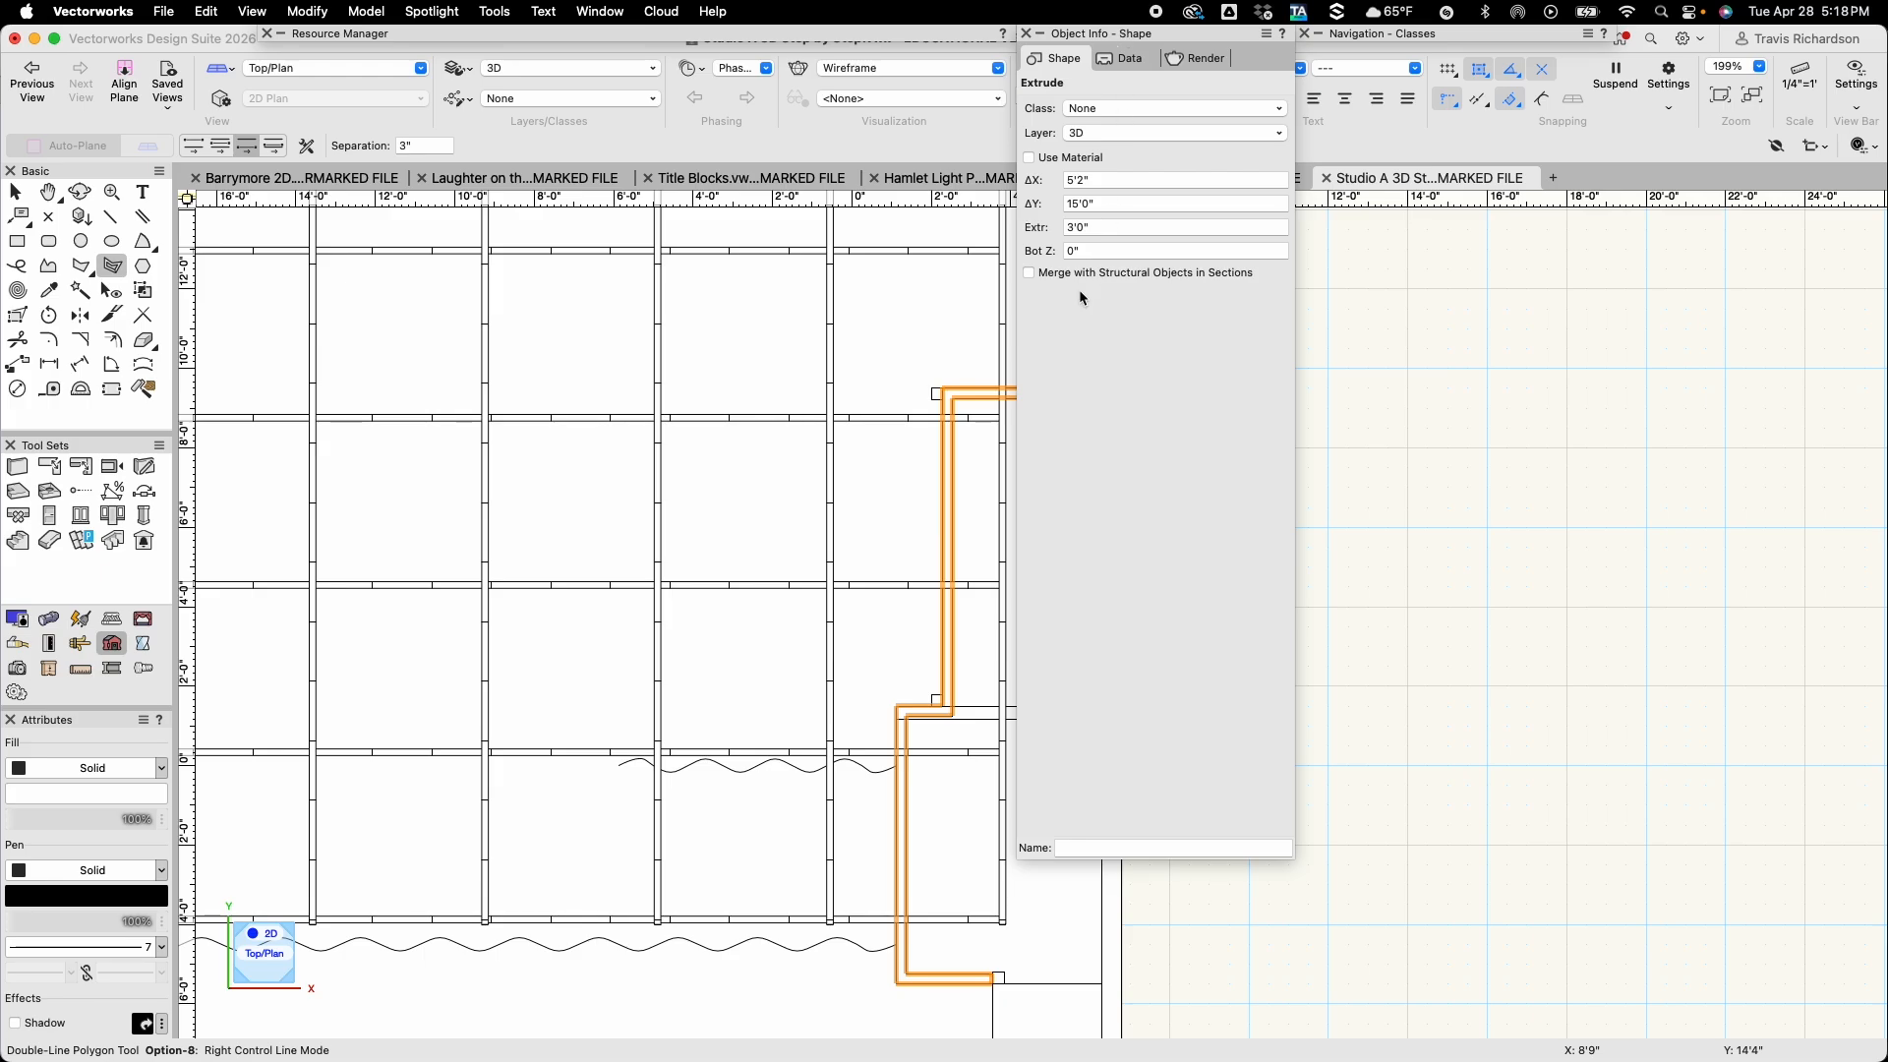
pyautogui.click(1088, 252)
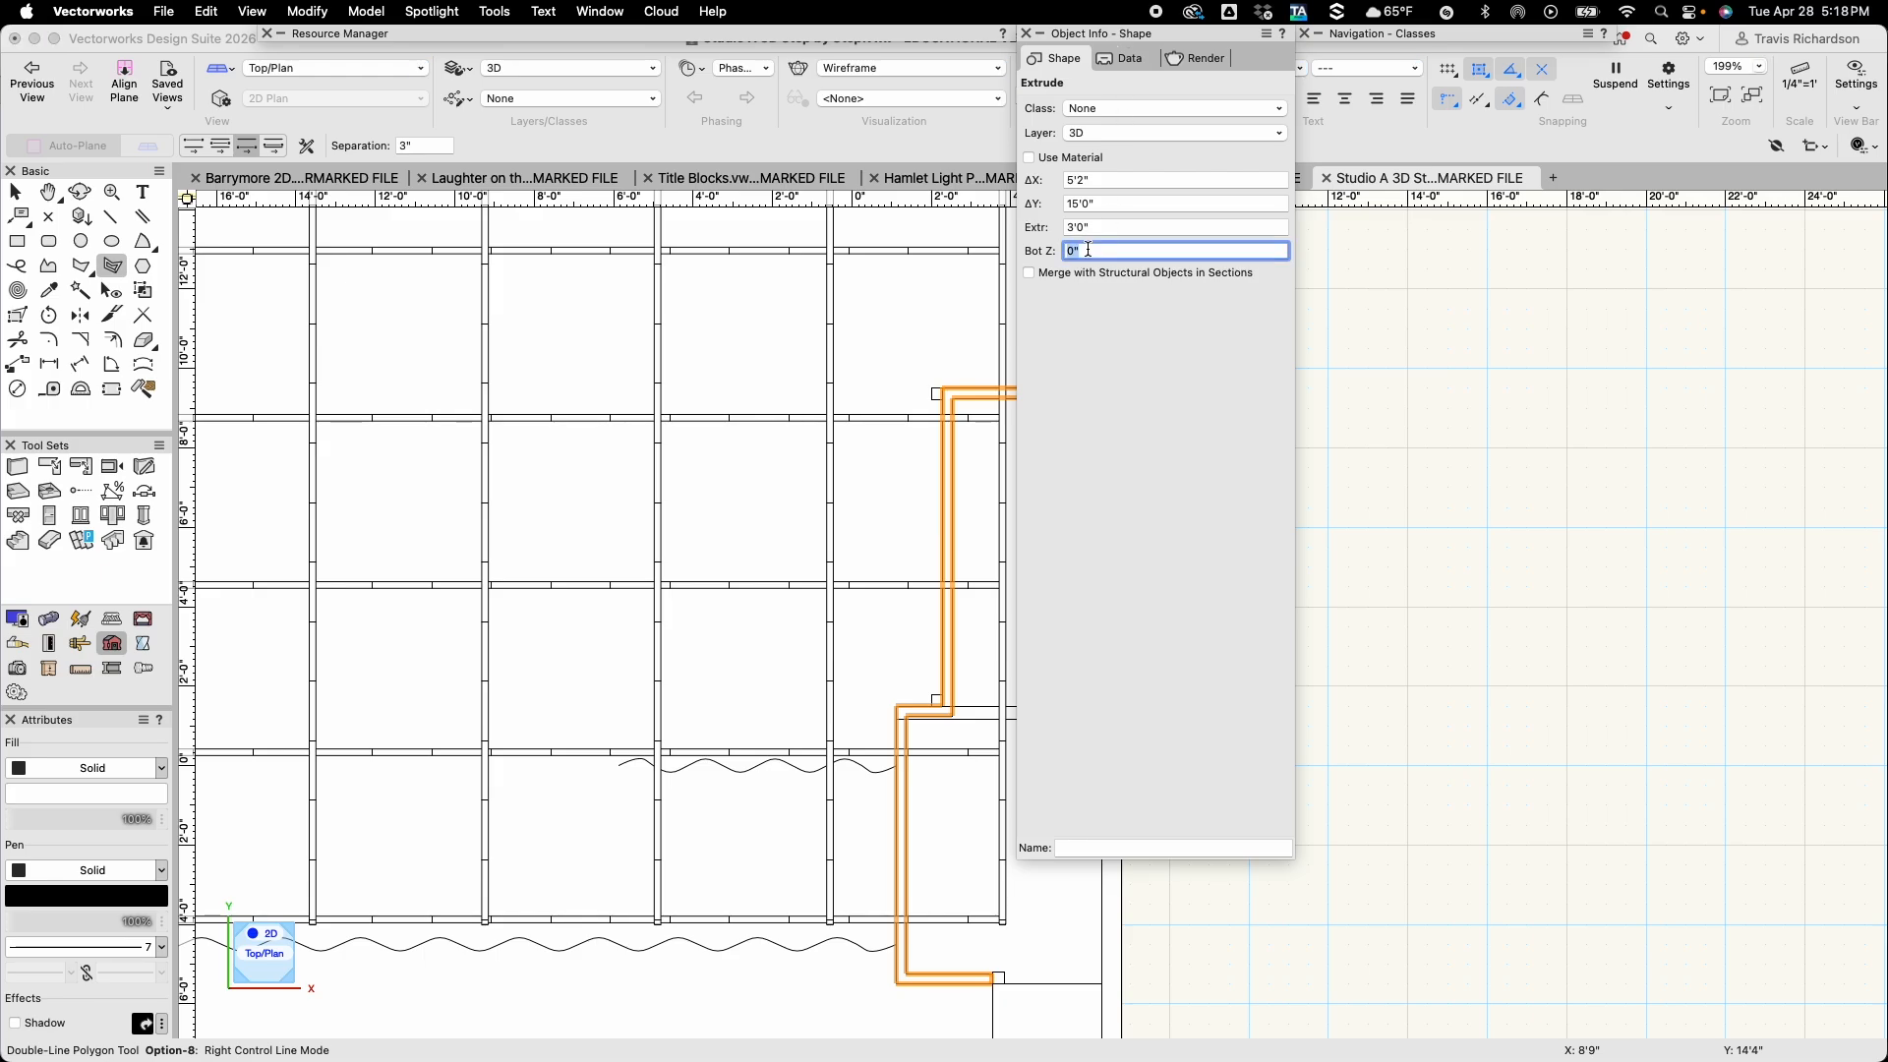
pyautogui.write("9'4 1/2")
pyautogui.press('Return')
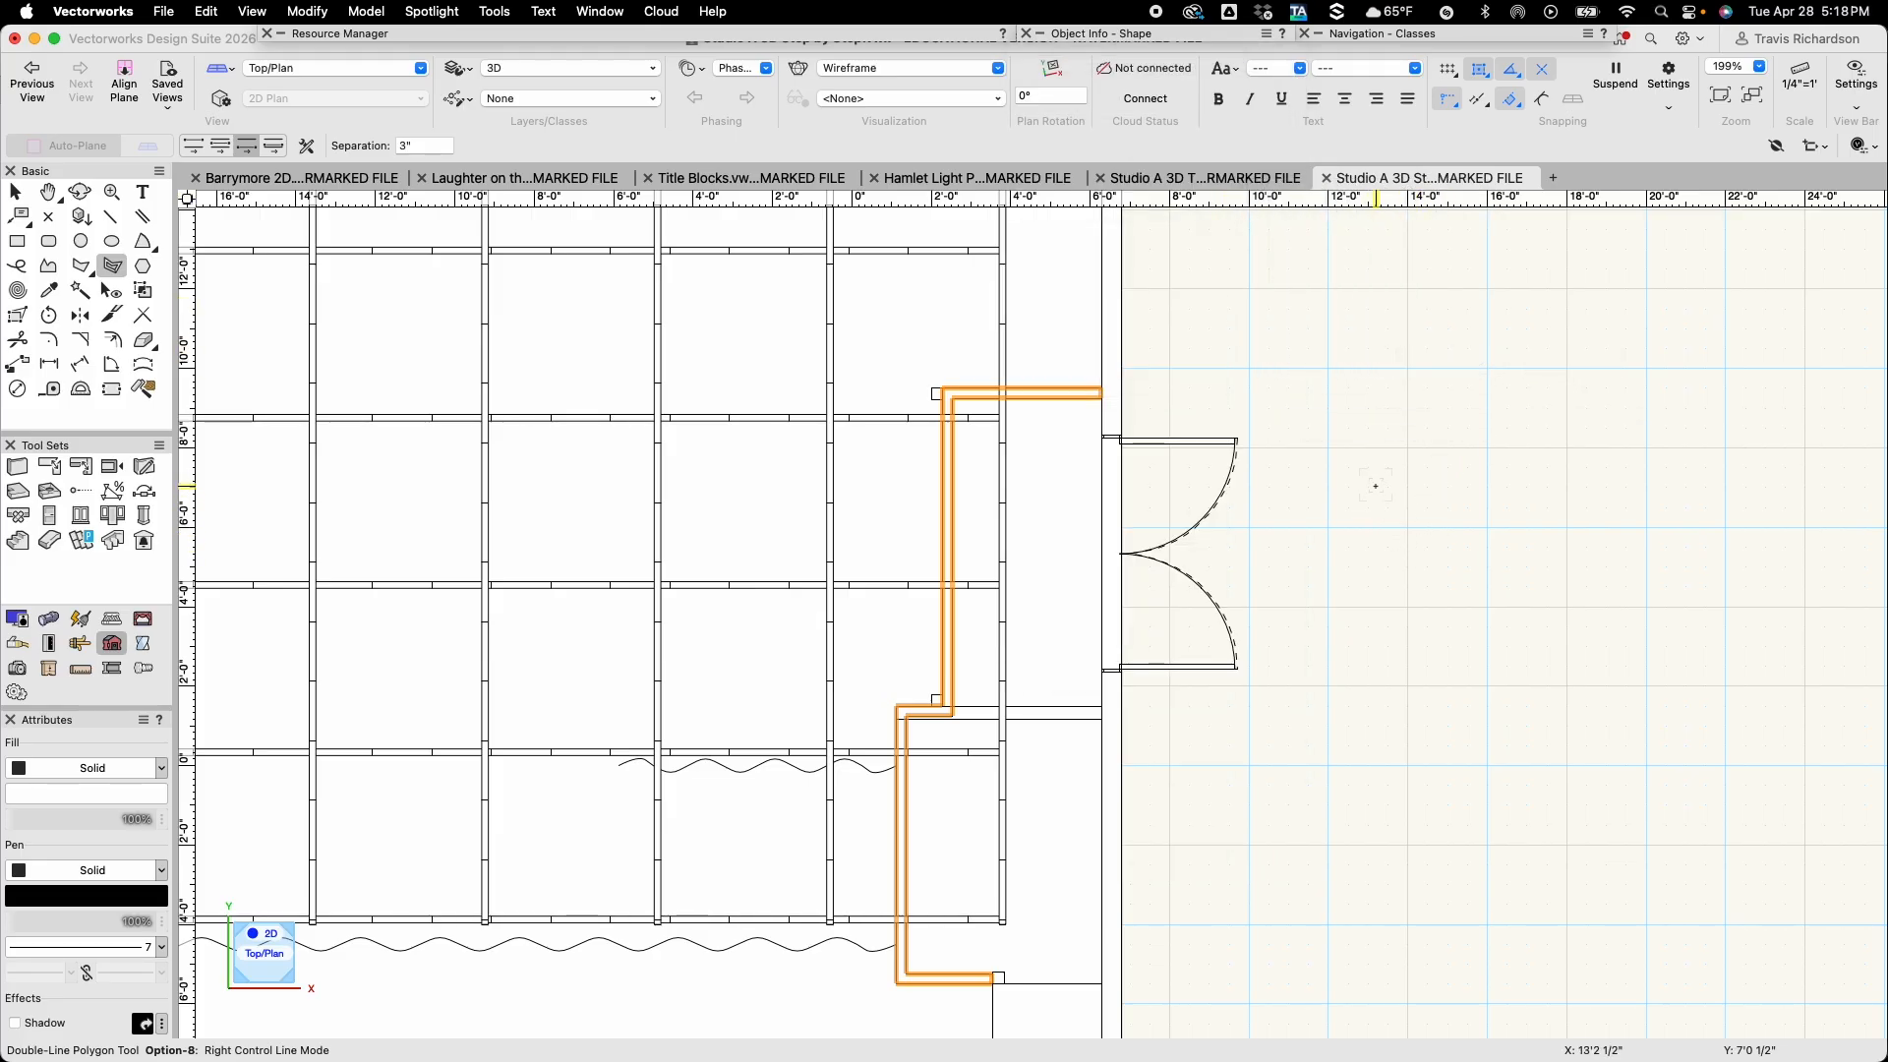
# Apply the CCW Paint Black RT texture to all slabs, posts, wall and railing extrudes of the corner platform
pyautogui.press('x')
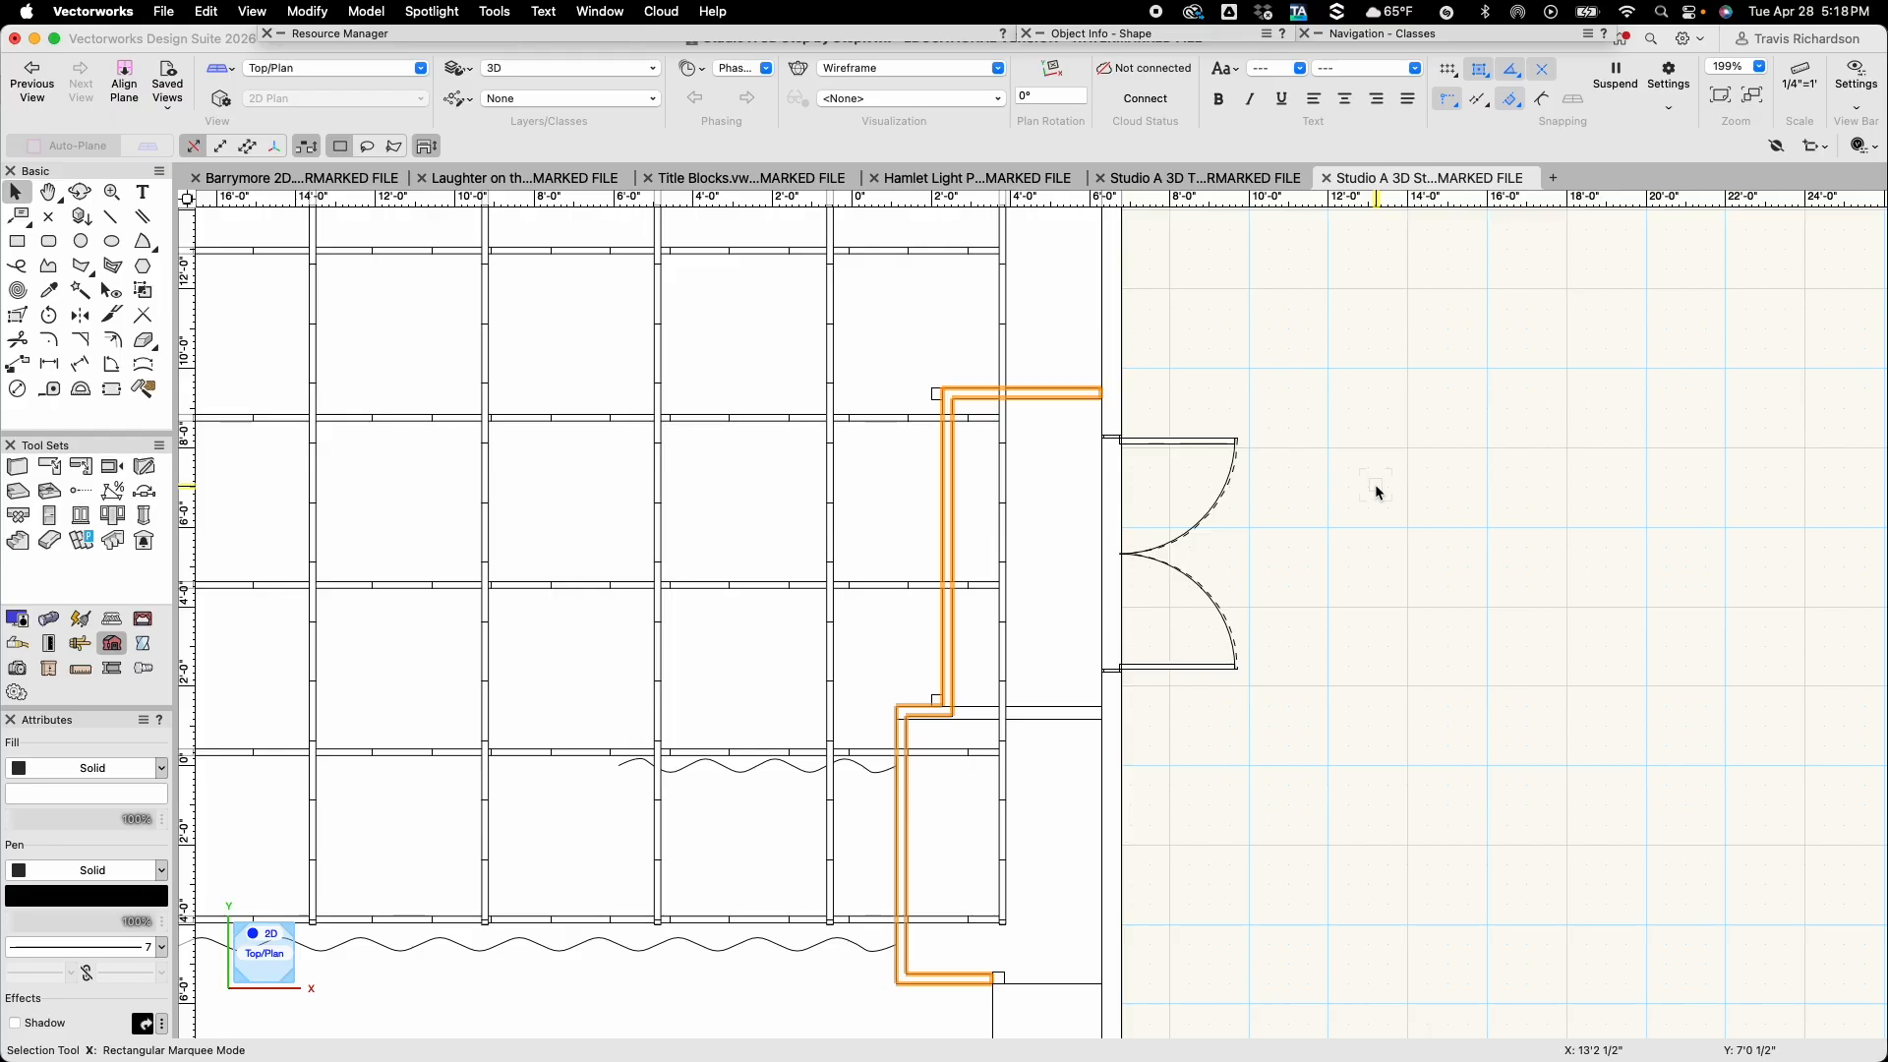
pyautogui.scroll(-3, 1377, 492)
pyautogui.click(1377, 492)
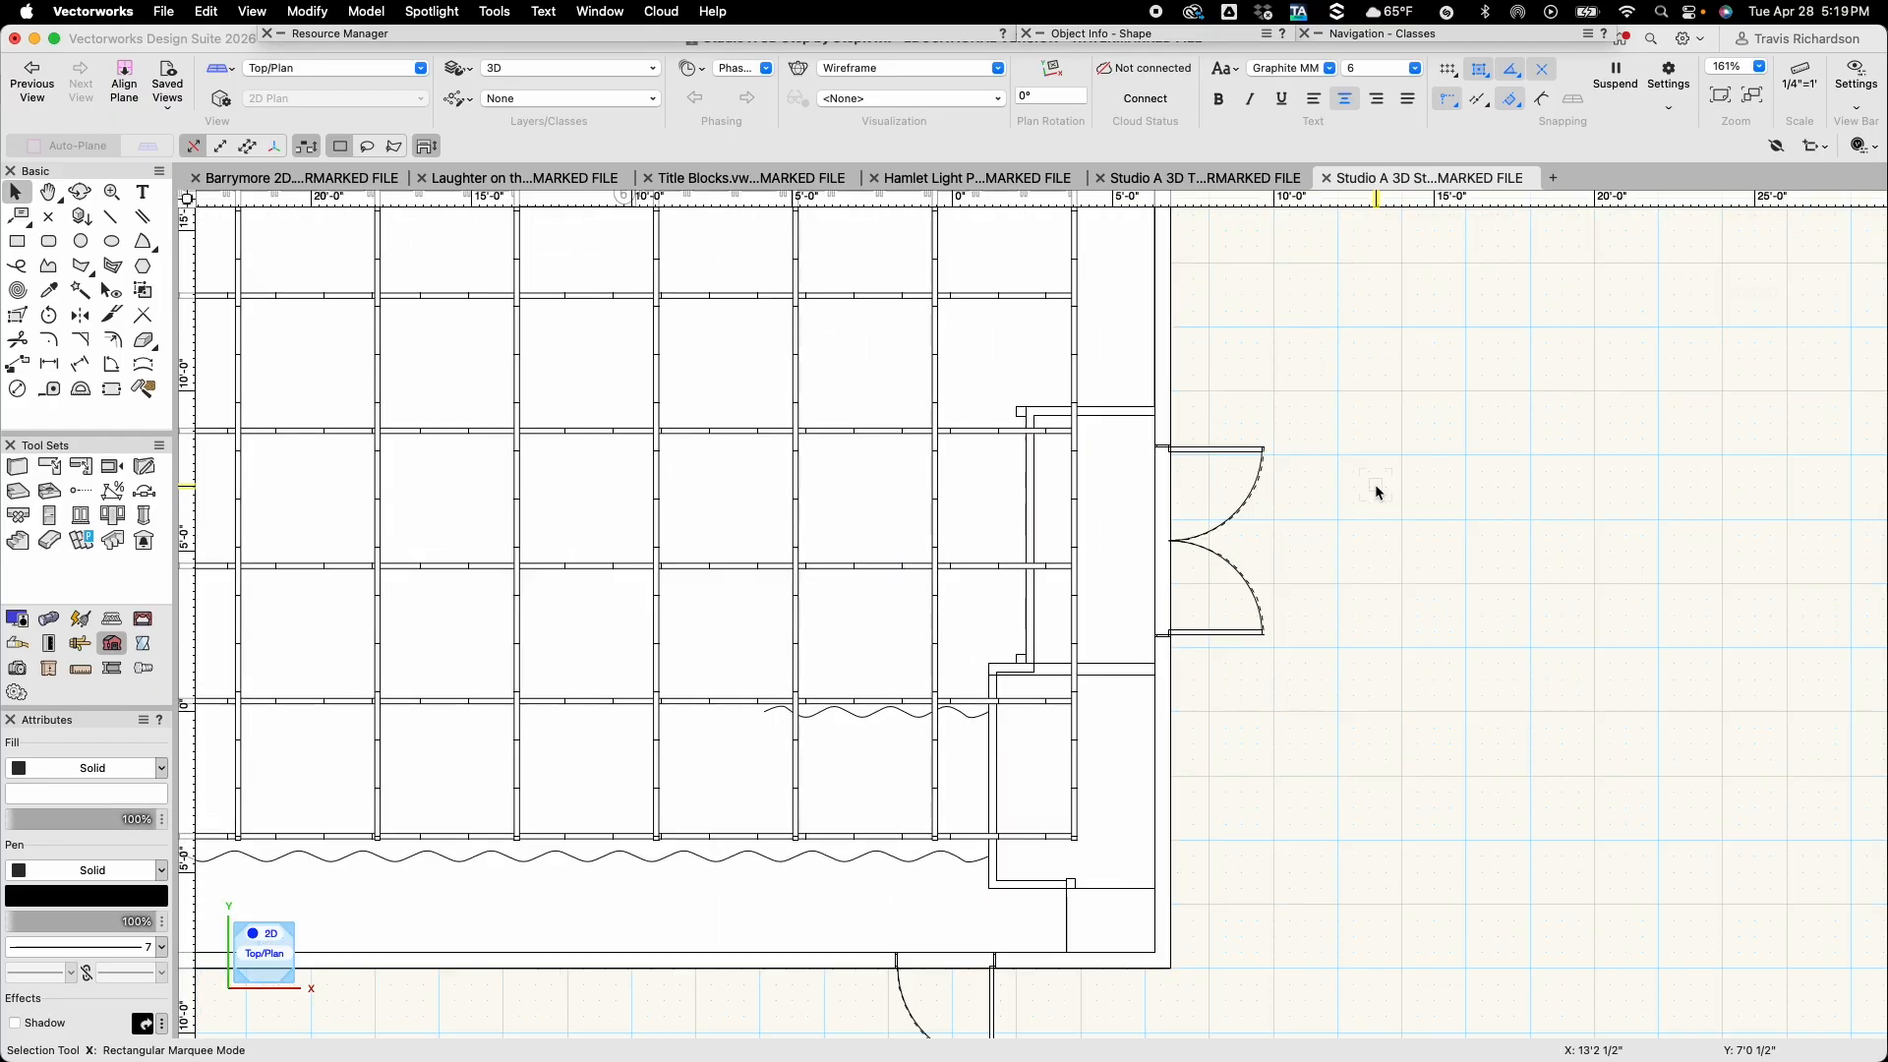
pyautogui.moveTo(1269, 340); pyautogui.dragTo(935, 805)
pyautogui.scroll(-1, 935, 806)
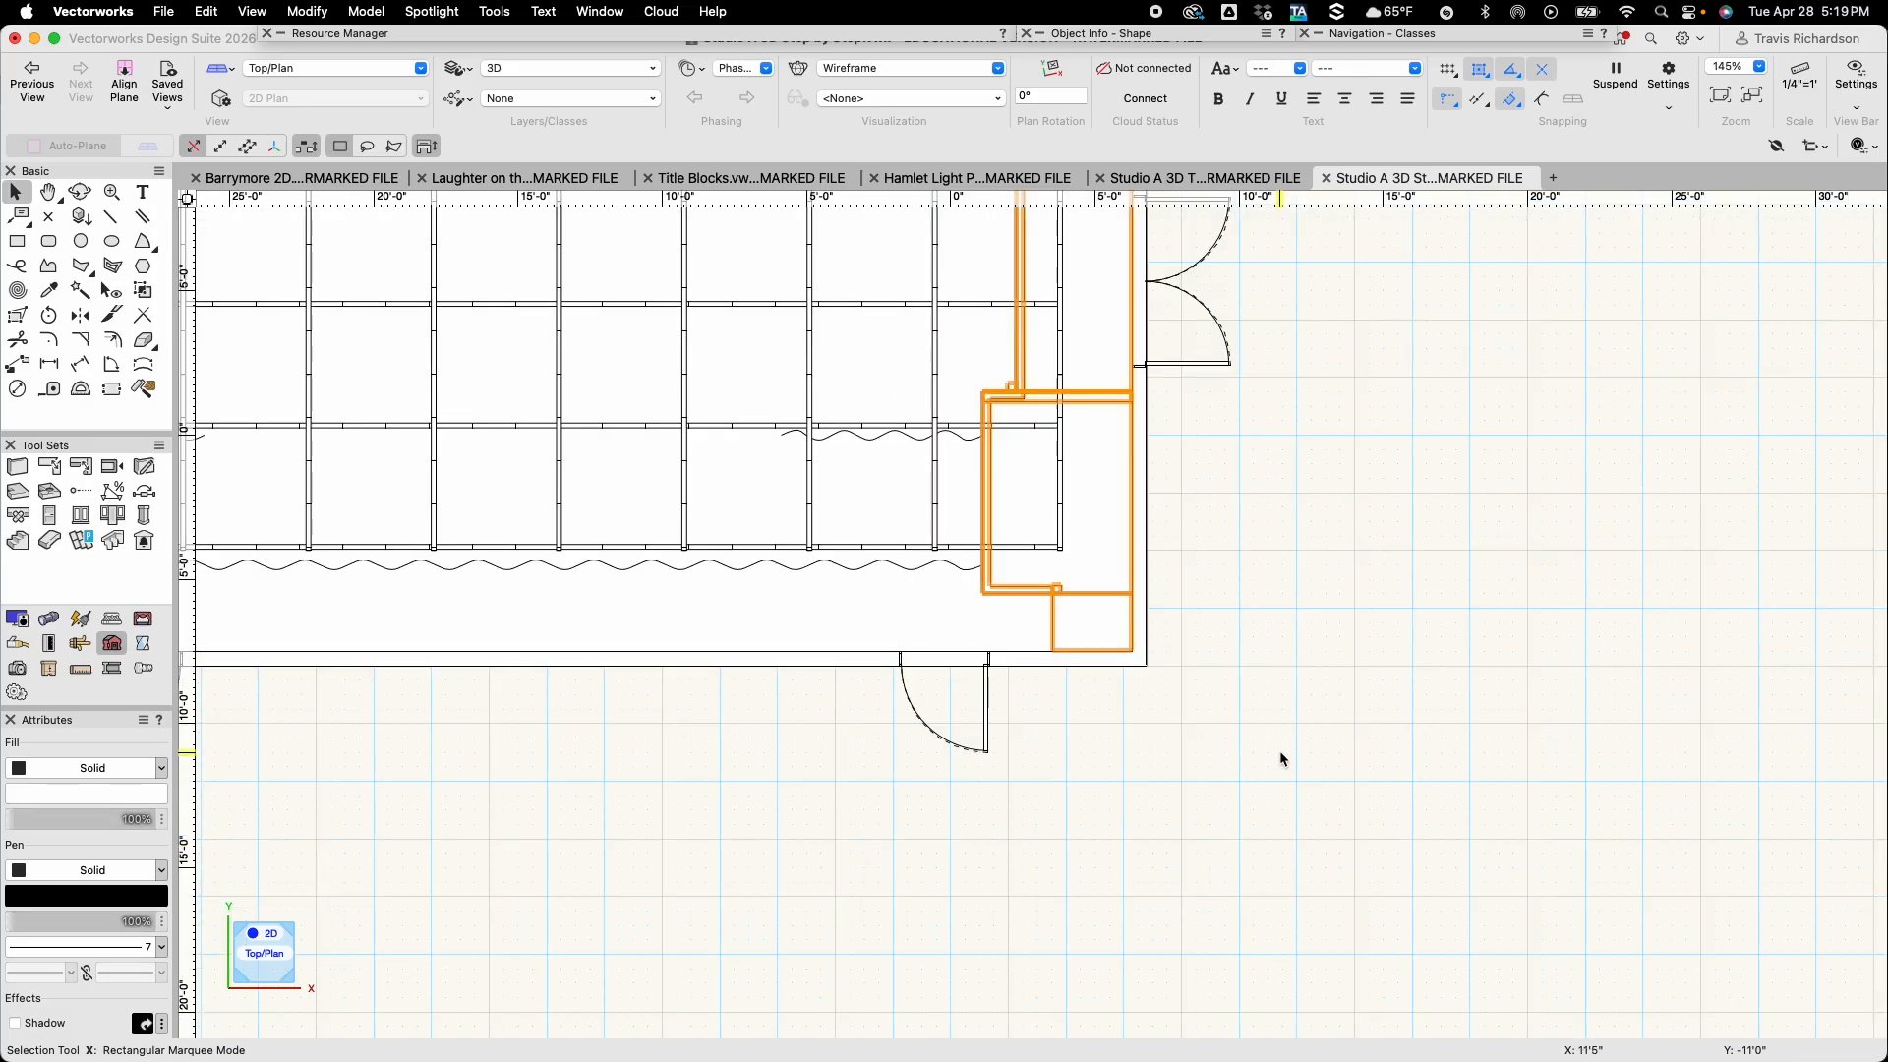
pyautogui.moveTo(1316, 696); pyautogui.dragTo(1280, 826, button='middle')
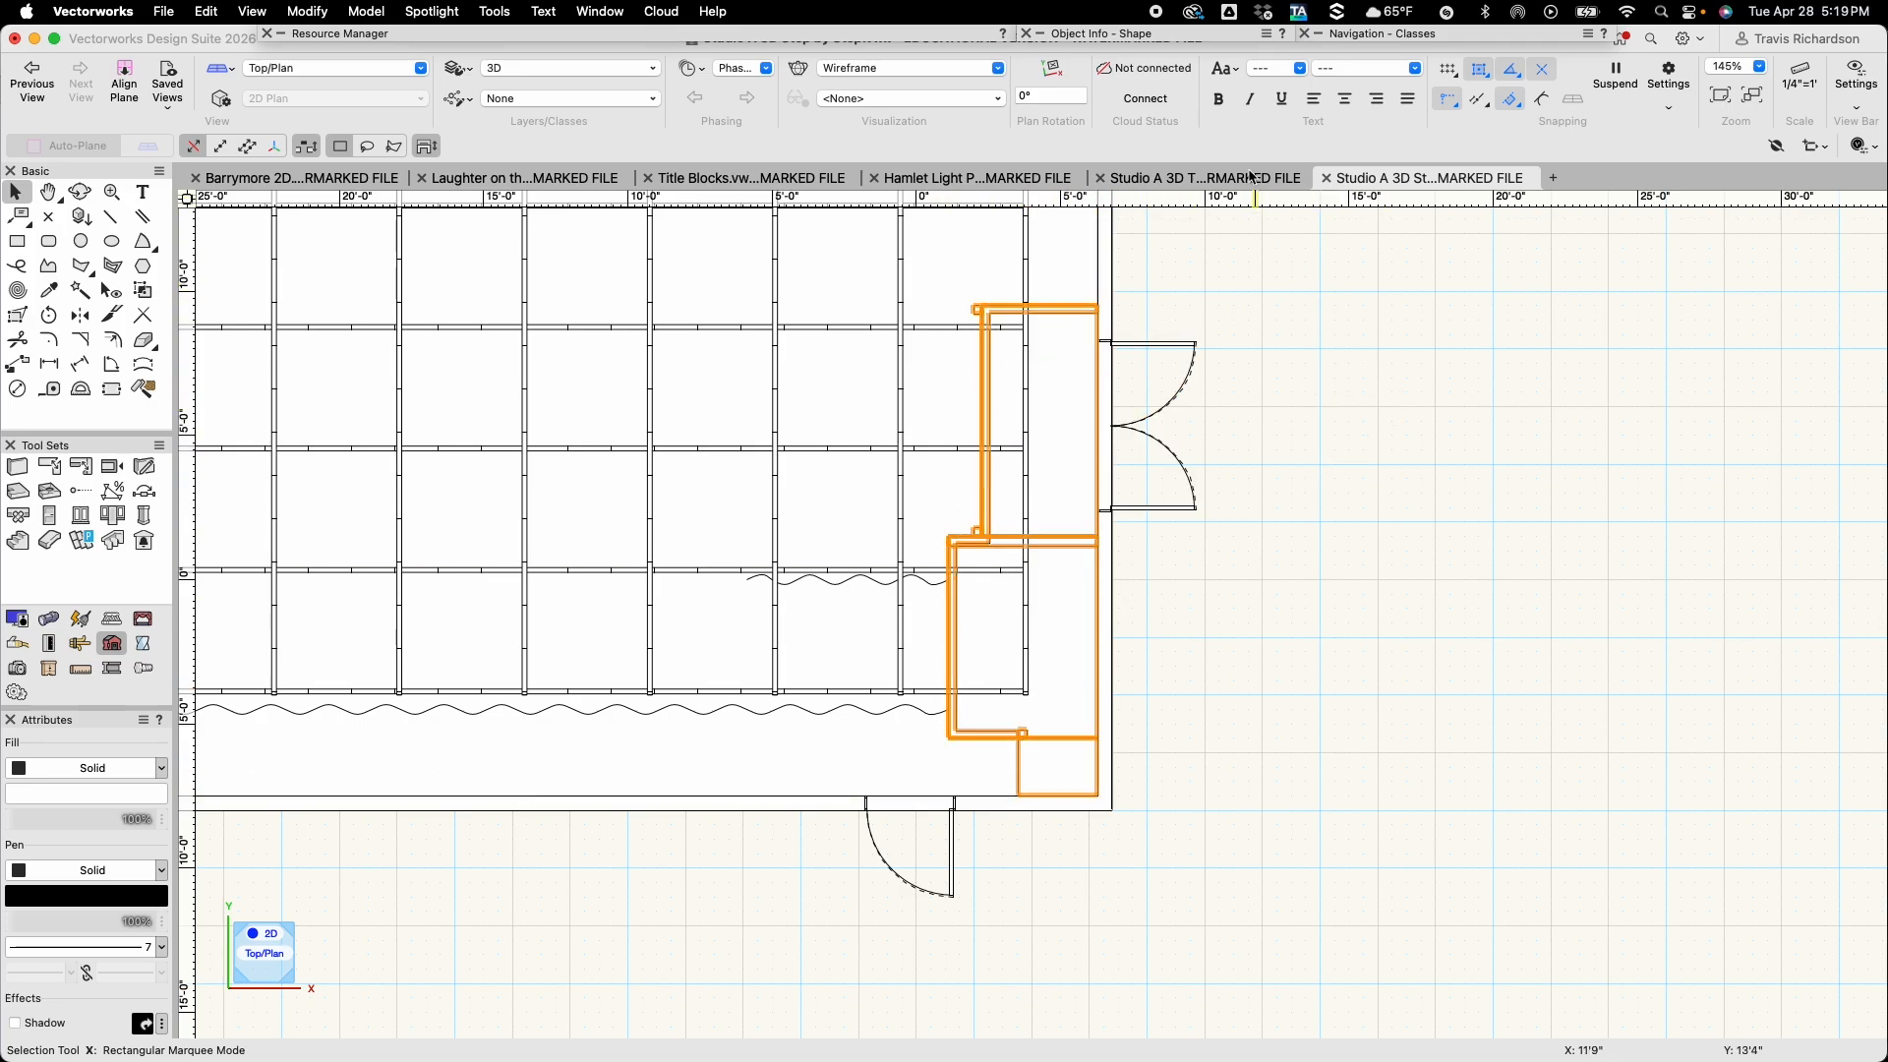
pyautogui.moveTo(1171, 39)
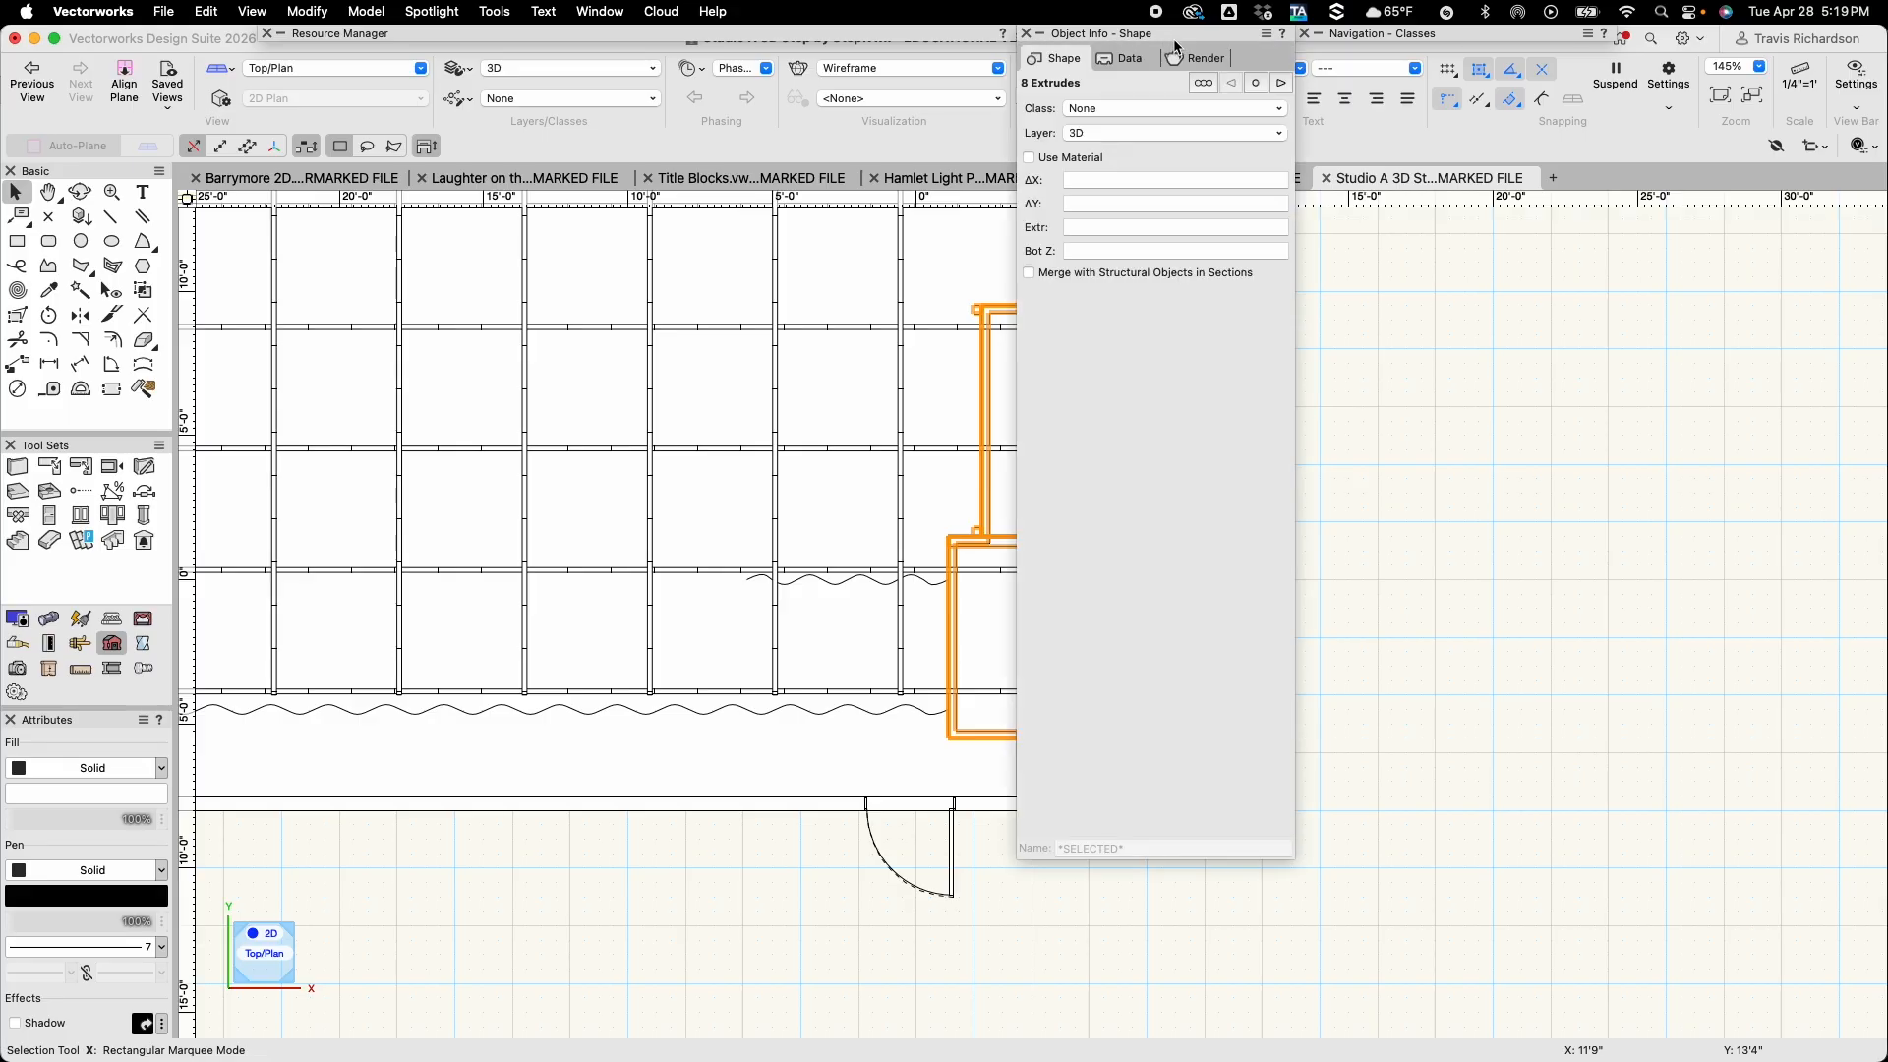
pyautogui.click(1195, 58)
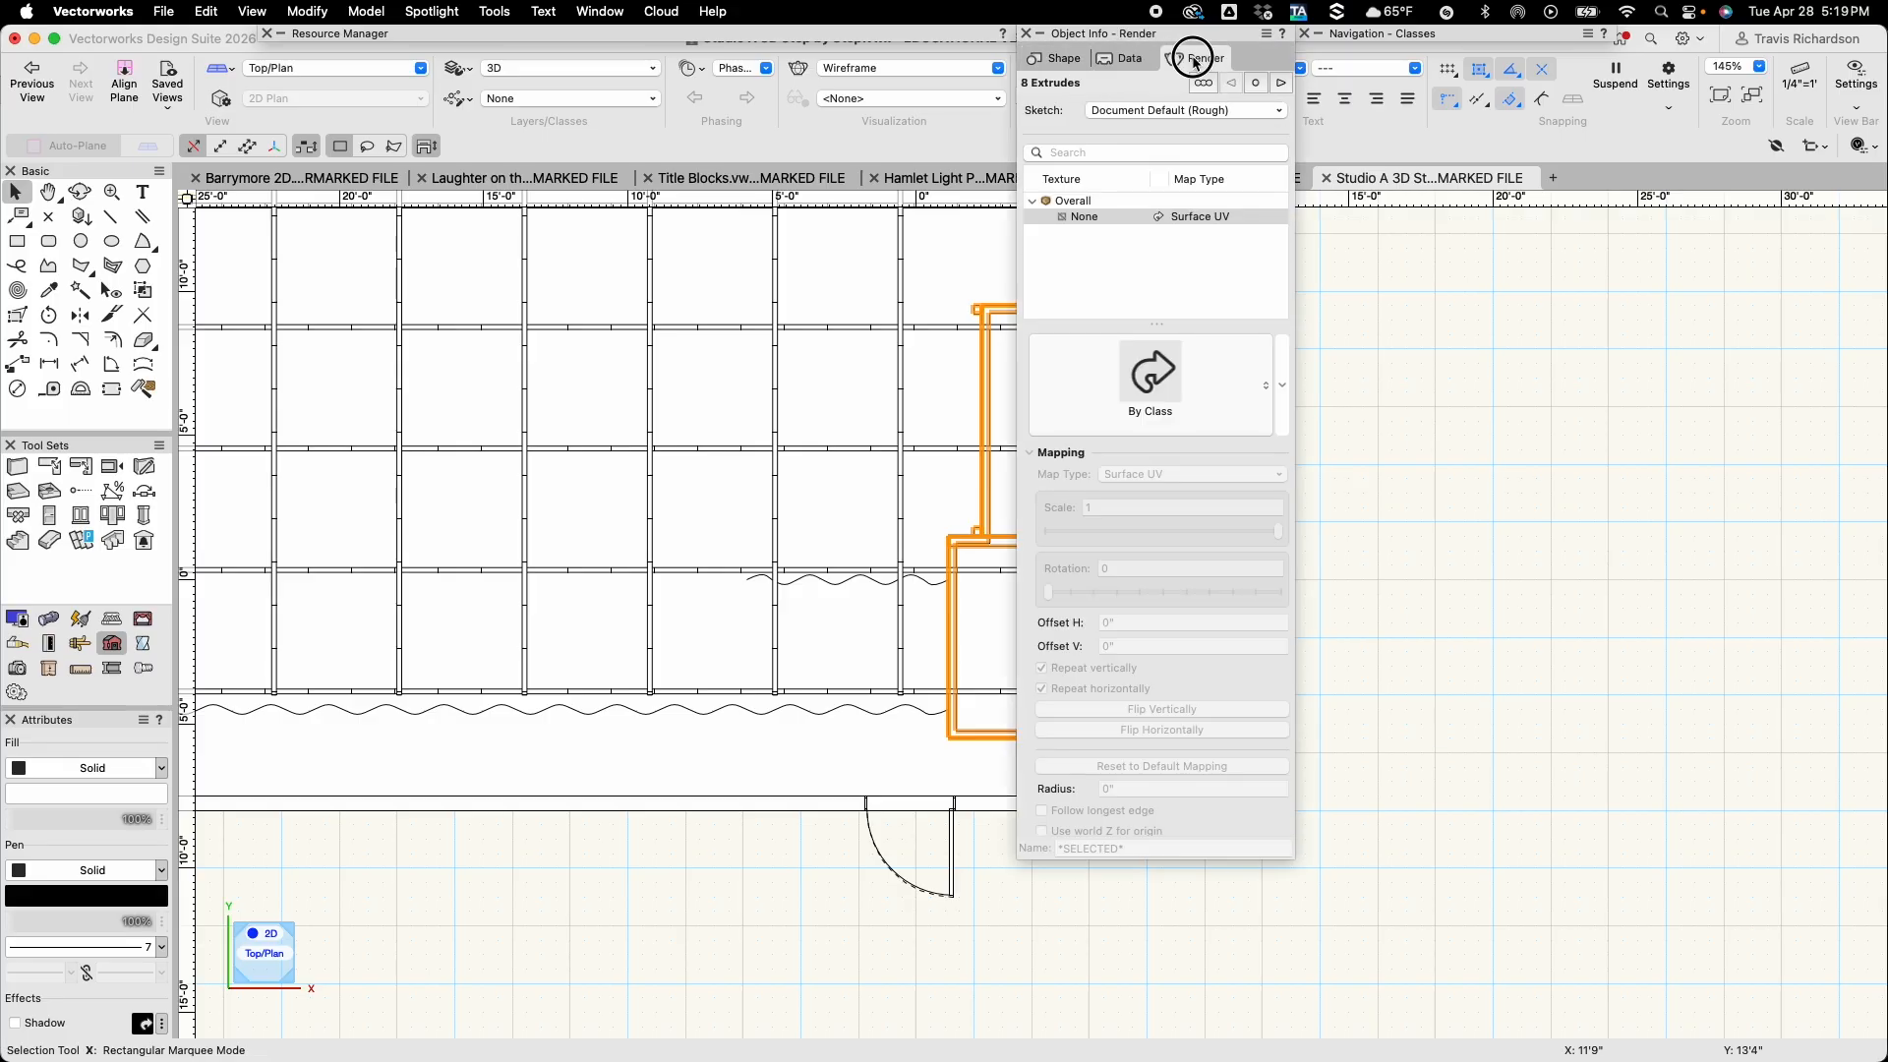
pyautogui.click(1154, 377)
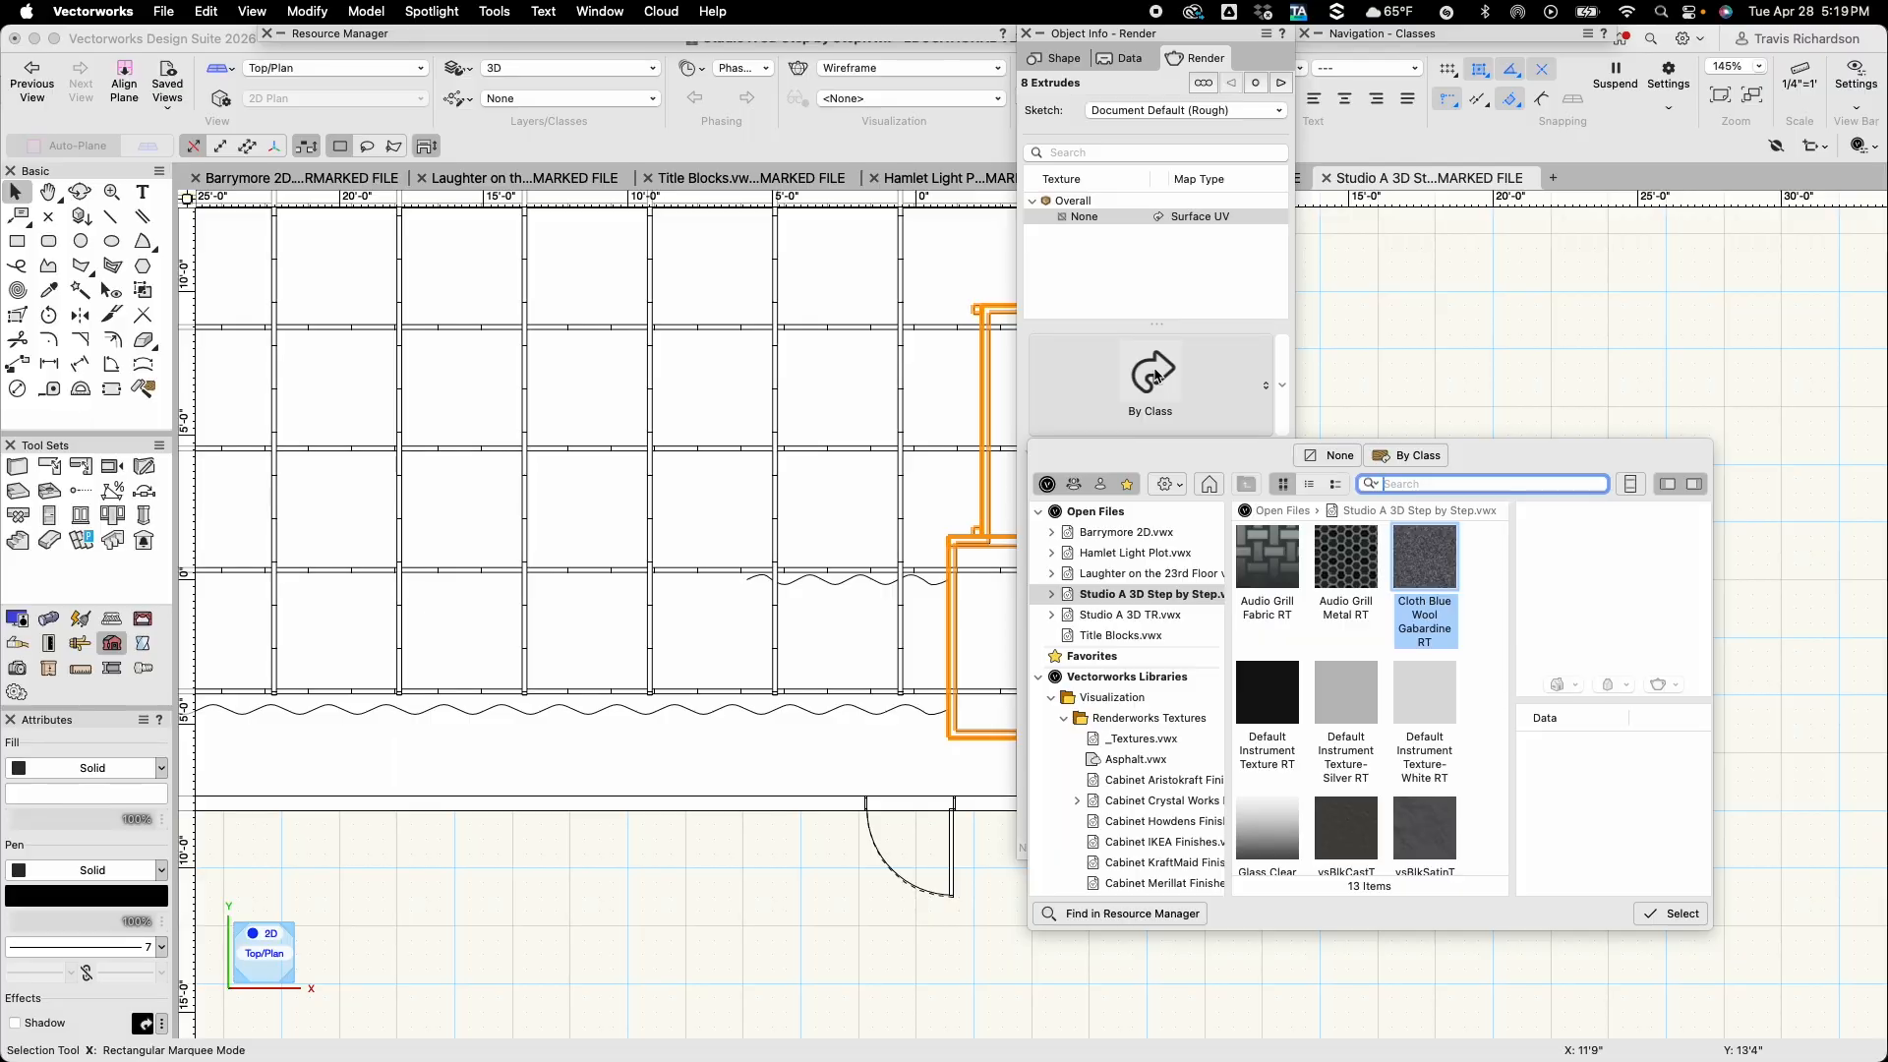
pyautogui.write('ccw paint black')
pyautogui.press('Return')
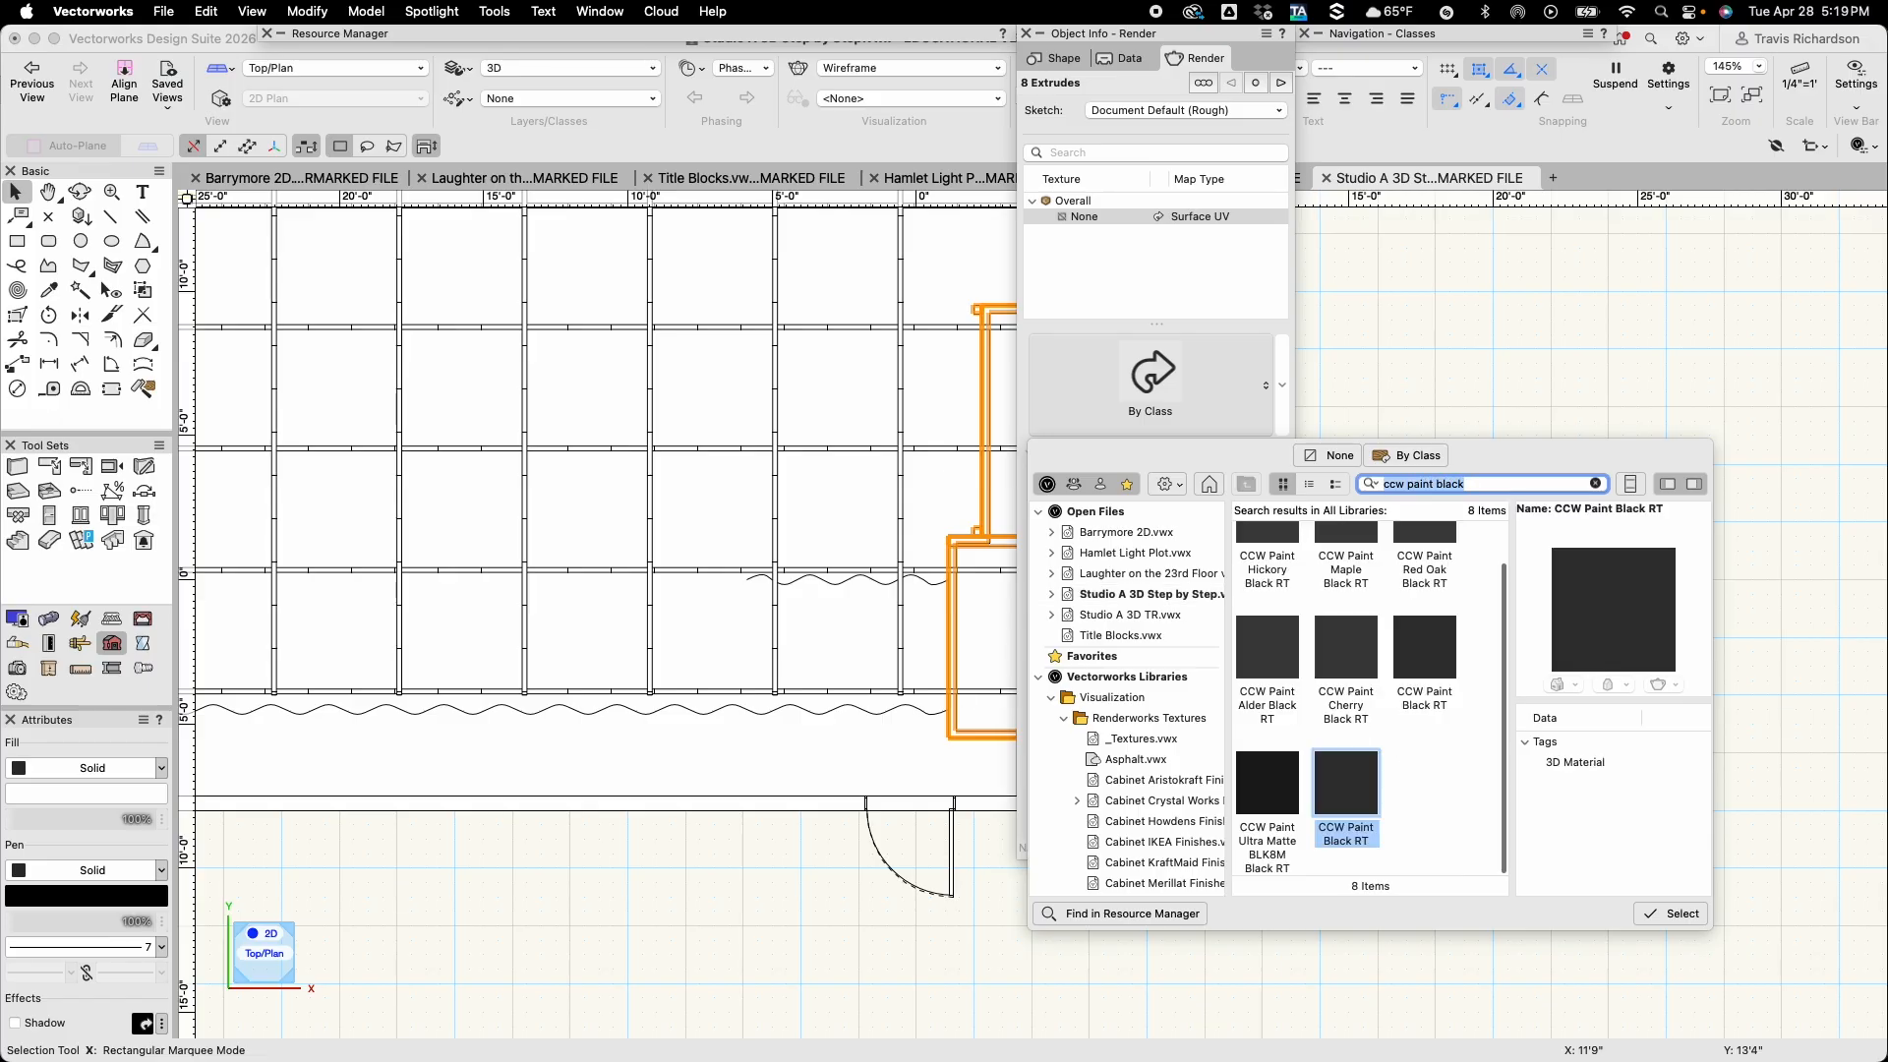
pyautogui.doubleClick(1353, 778)
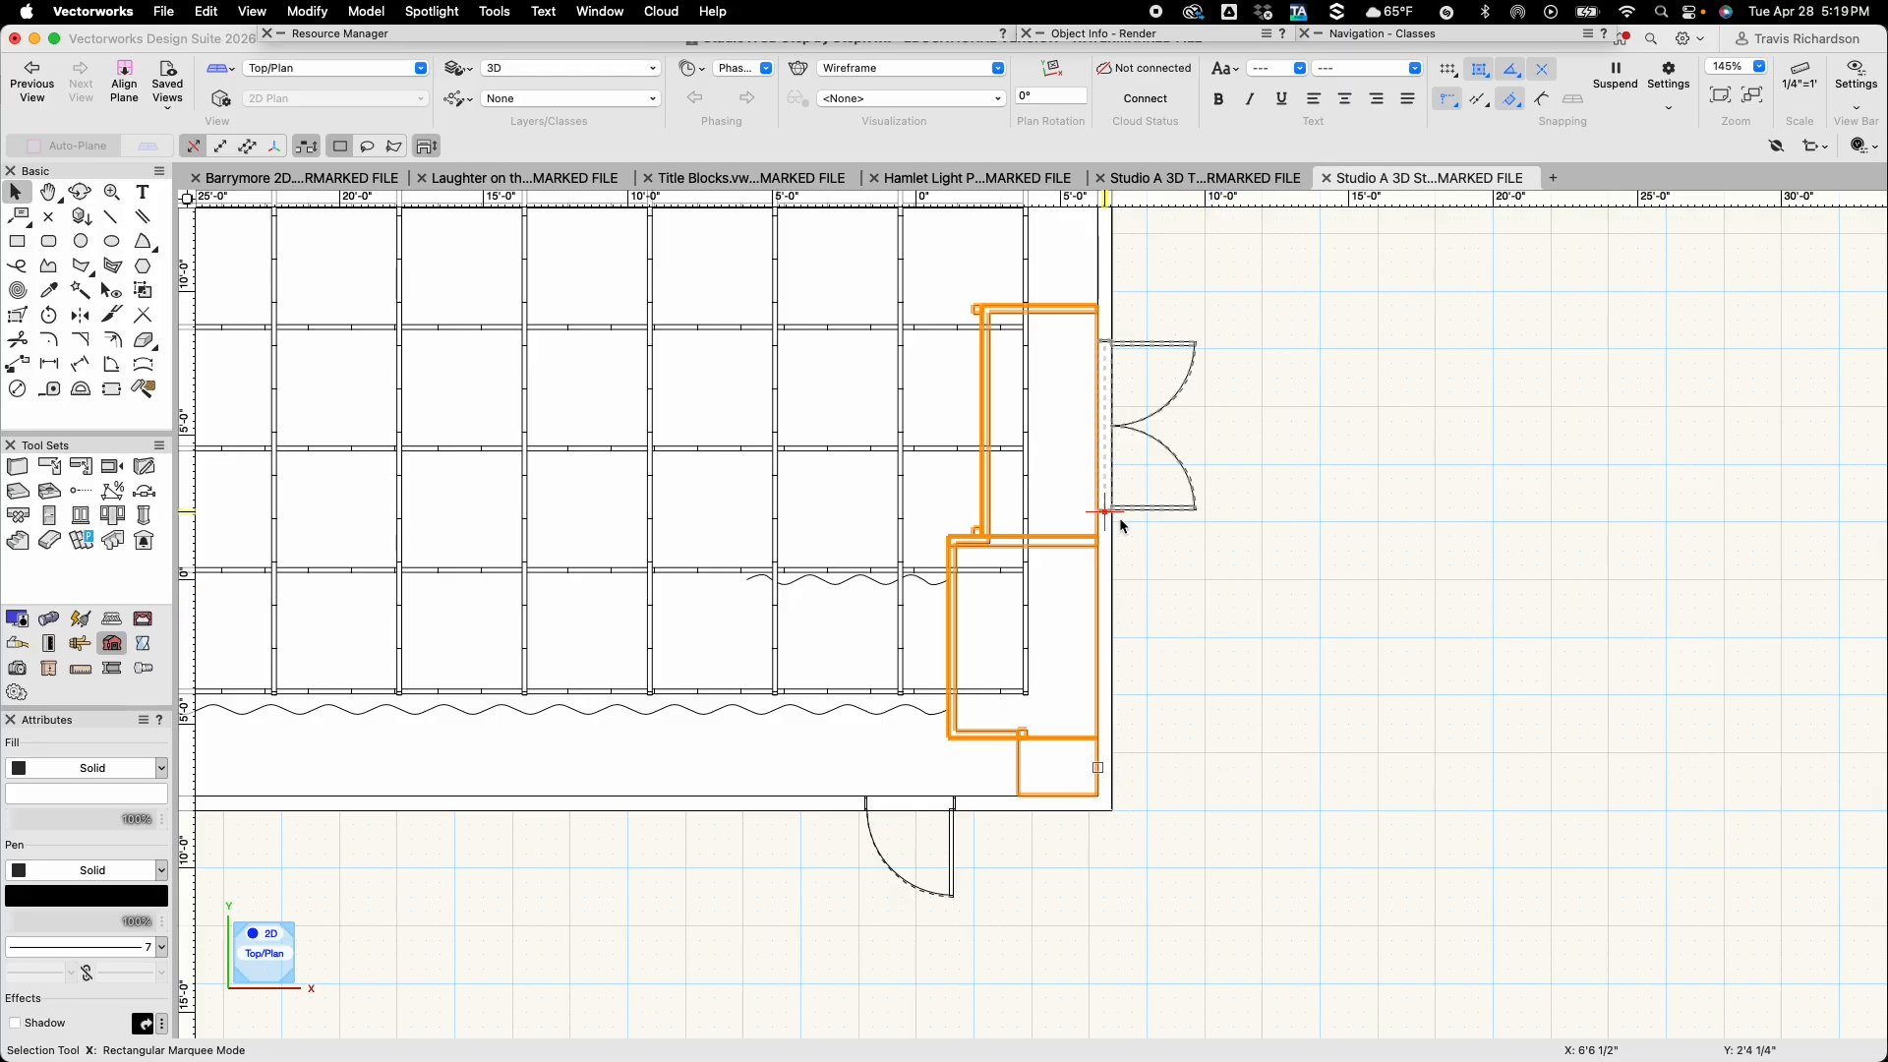
# Inspect the textured corner platform from several angles in a 3D flyover and return to Top/Plan
pyautogui.click(81, 192)
pyautogui.moveTo(359, 384); pyautogui.dragTo(761, 270)
pyautogui.moveTo(733, 354); pyautogui.dragTo(803, 375)
pyautogui.press('x')
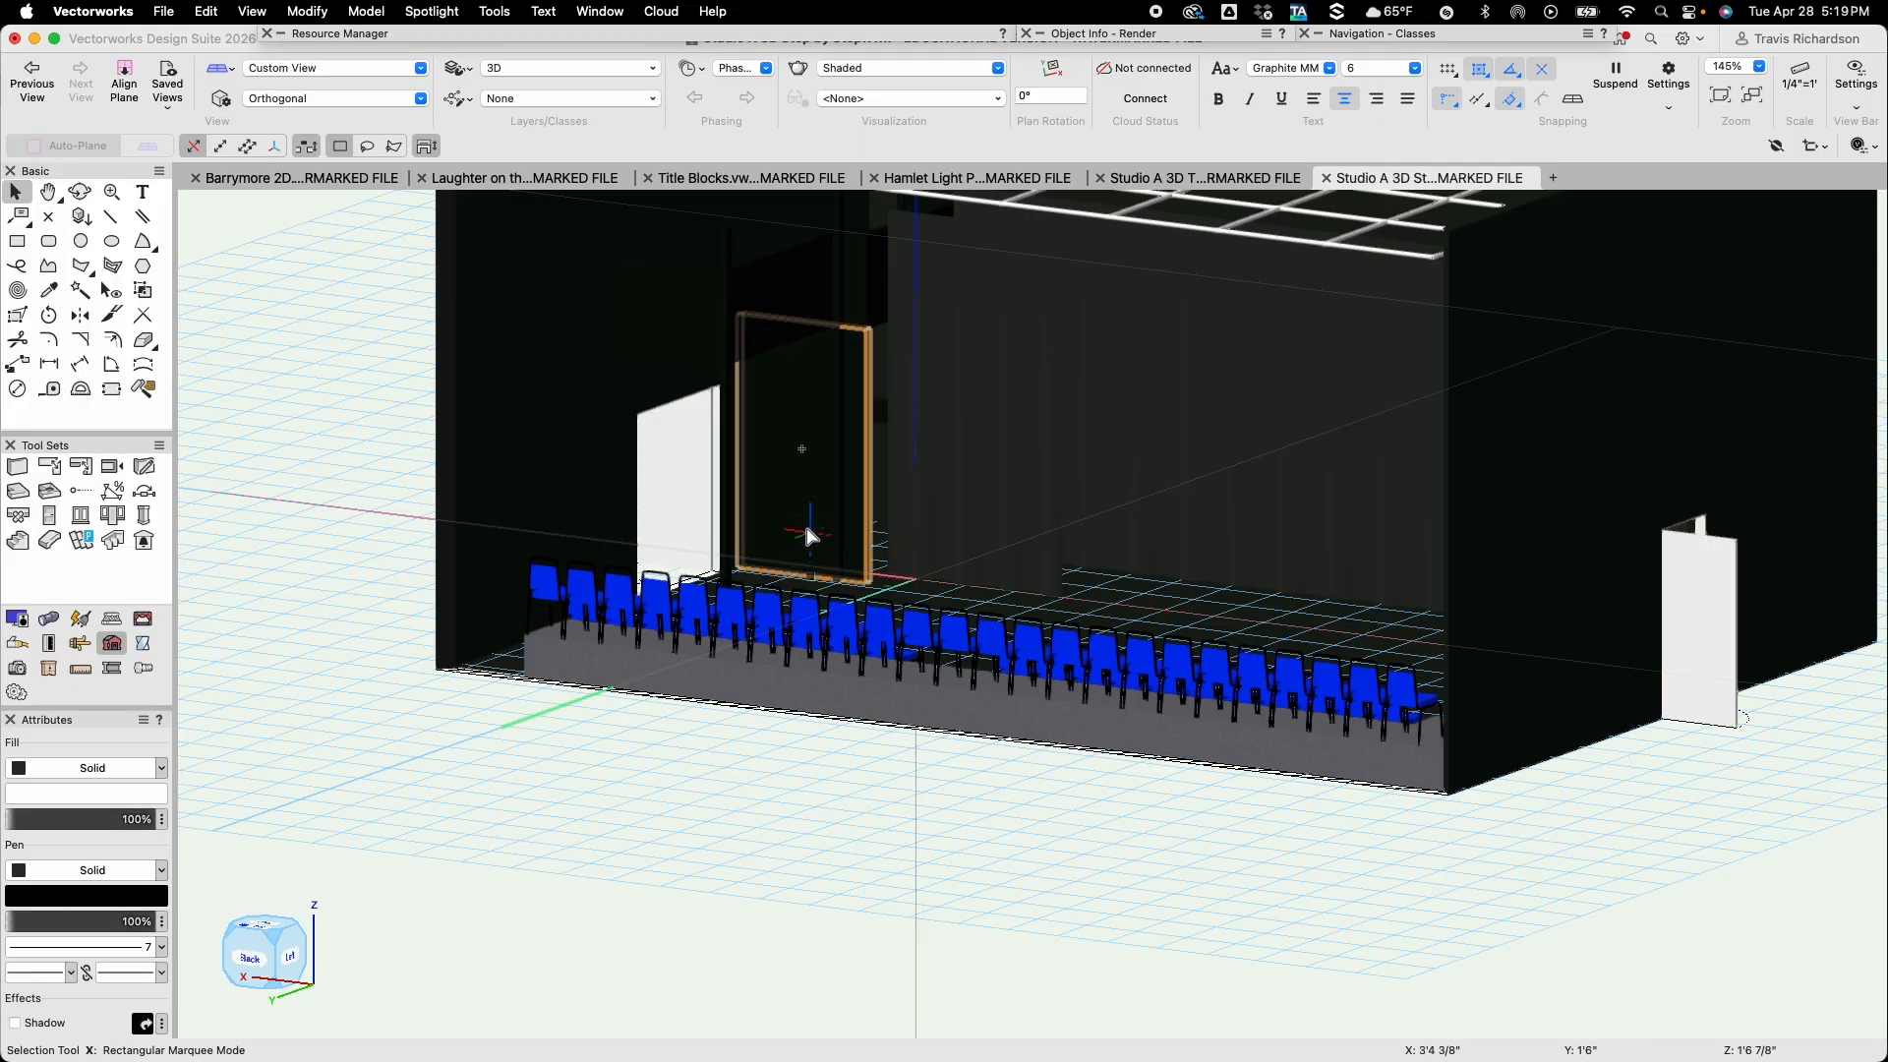
pyautogui.click(80, 191)
pyautogui.moveTo(981, 384); pyautogui.dragTo(830, 537)
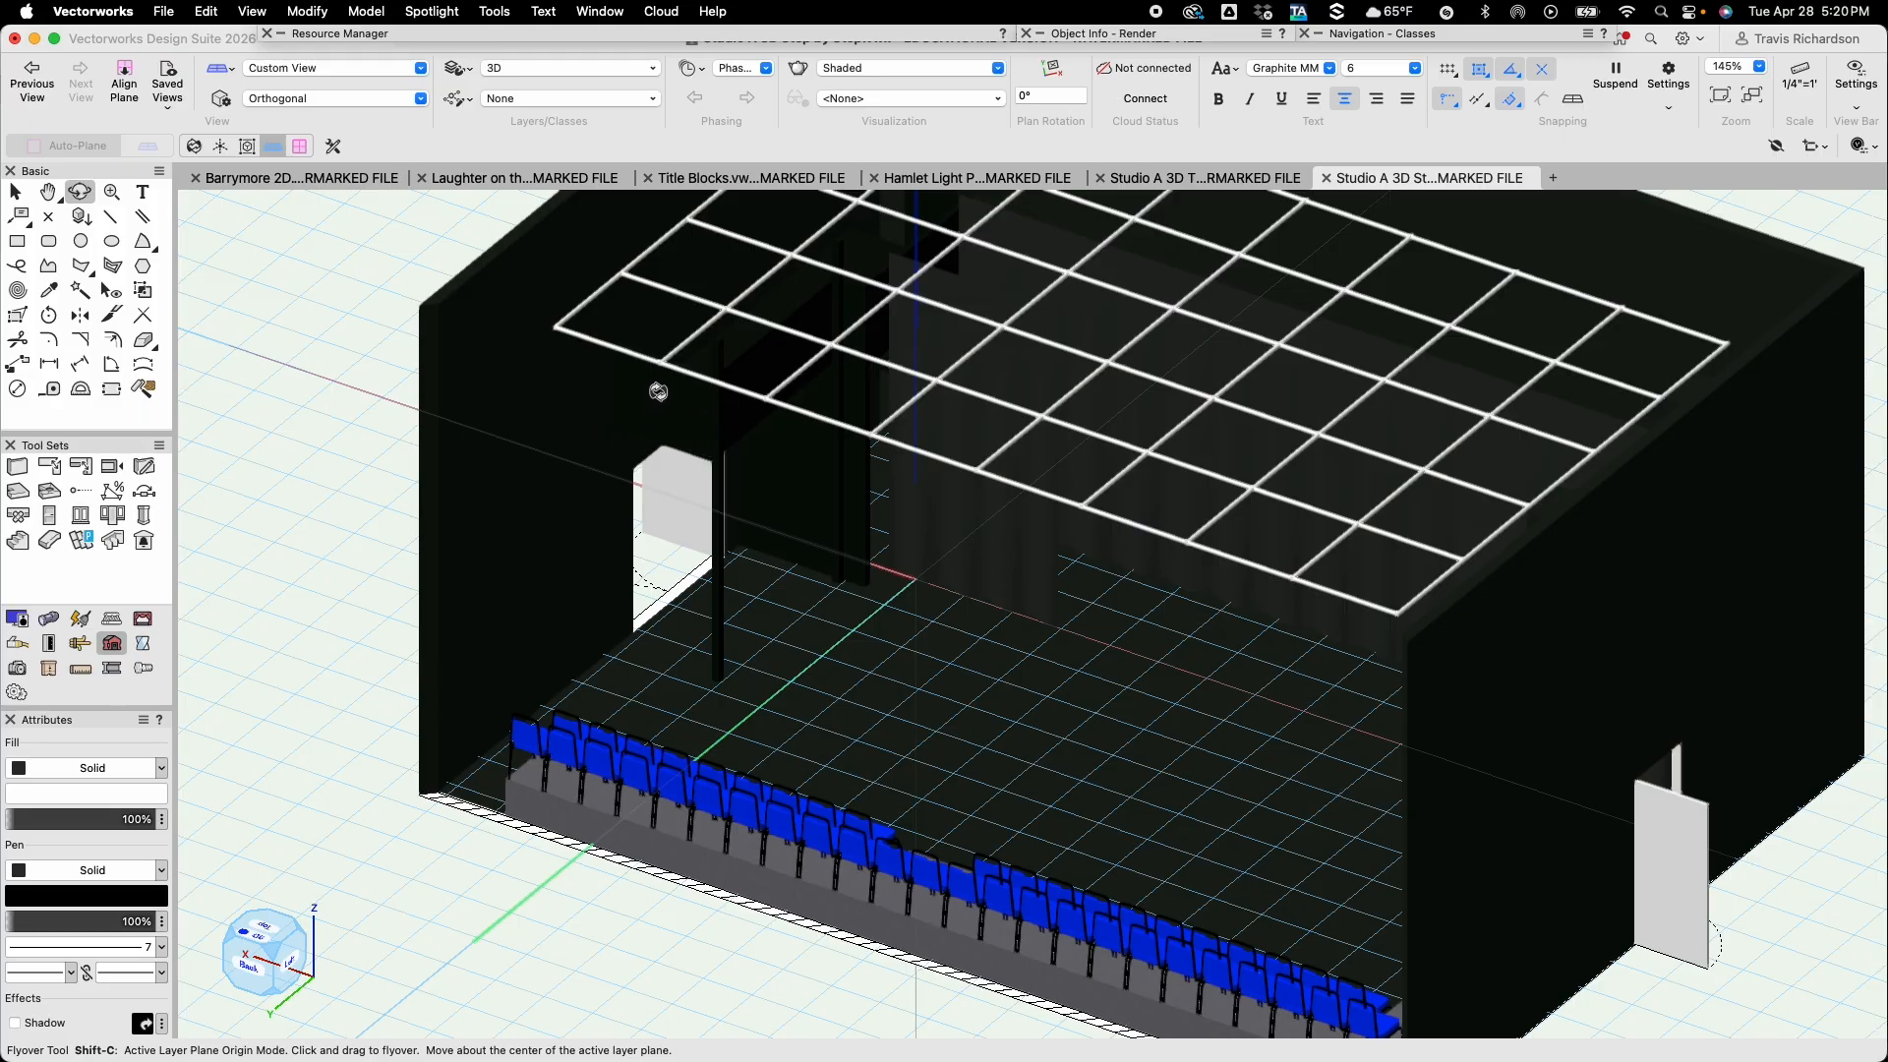
pyautogui.click(306, 69)
pyautogui.click(305, 132)
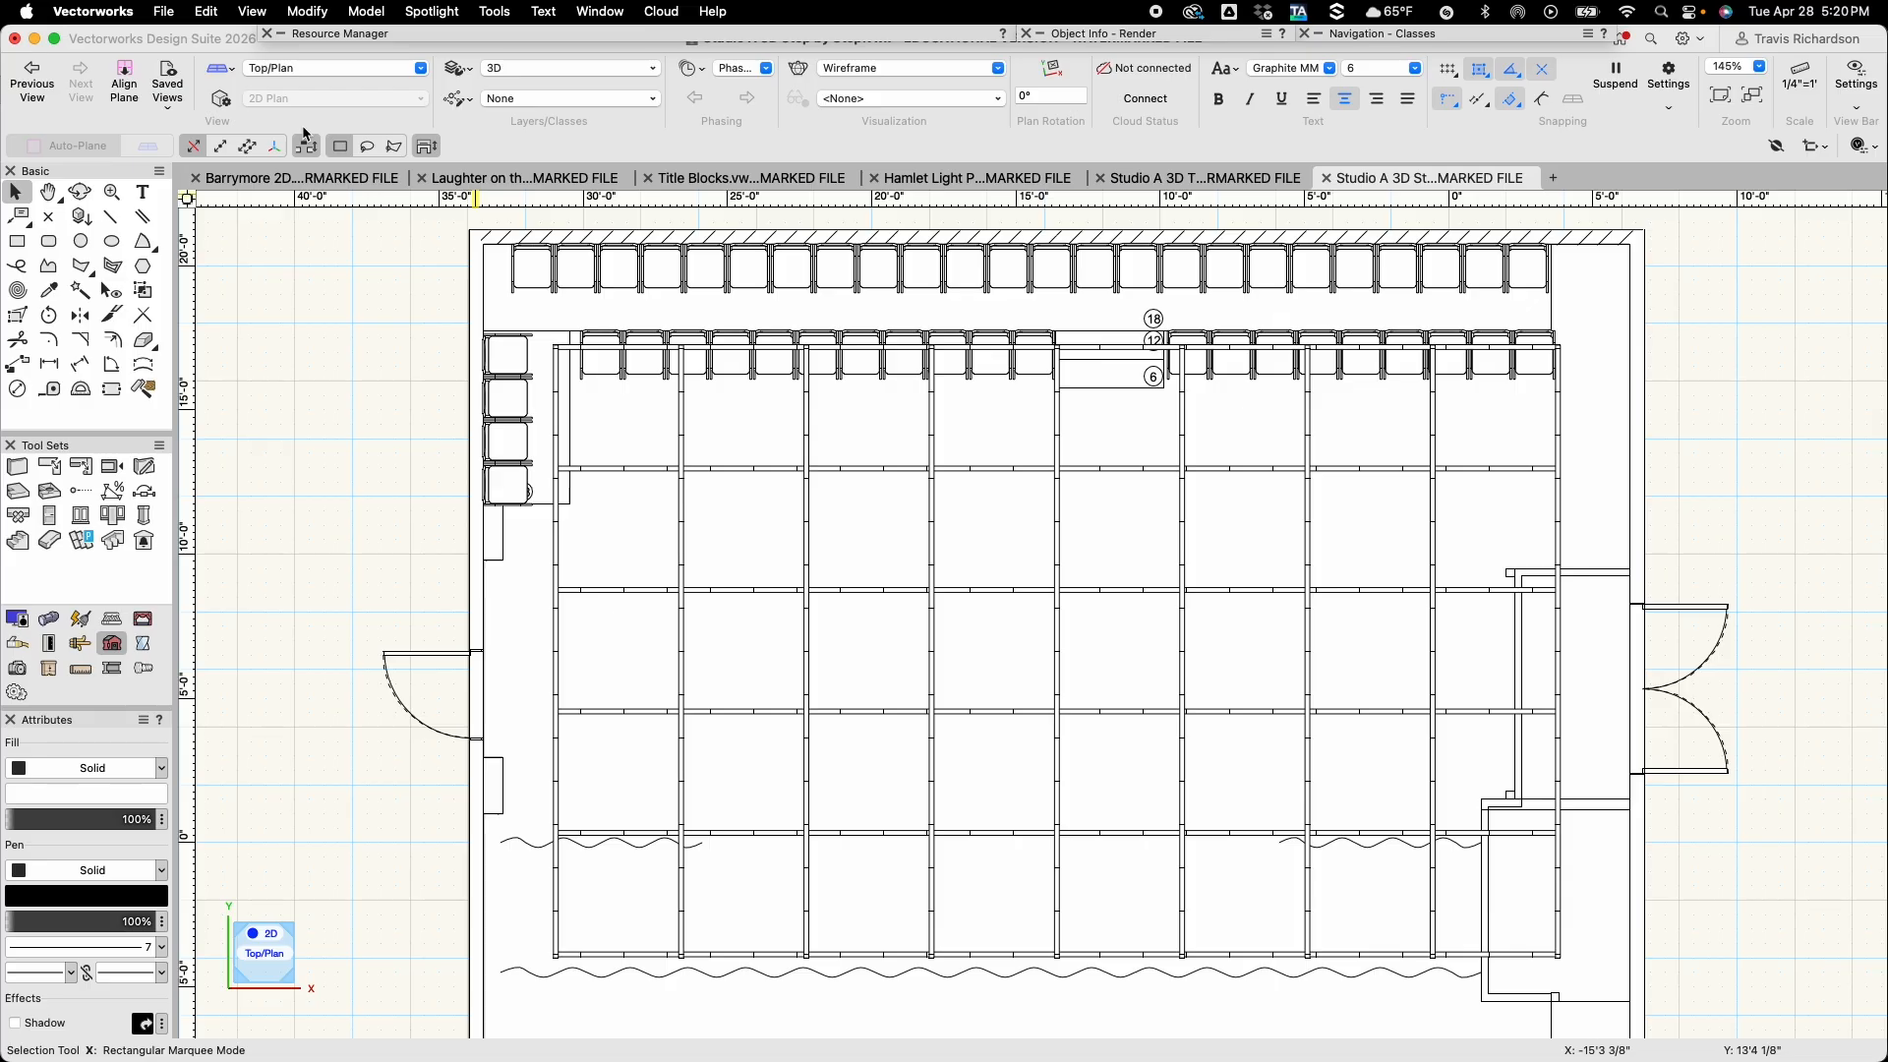
# Trace the platform's exposed edges from the room wall to the small slab's corner with a double-line polygon at 1 1/2" separation
pyautogui.click(113, 271)
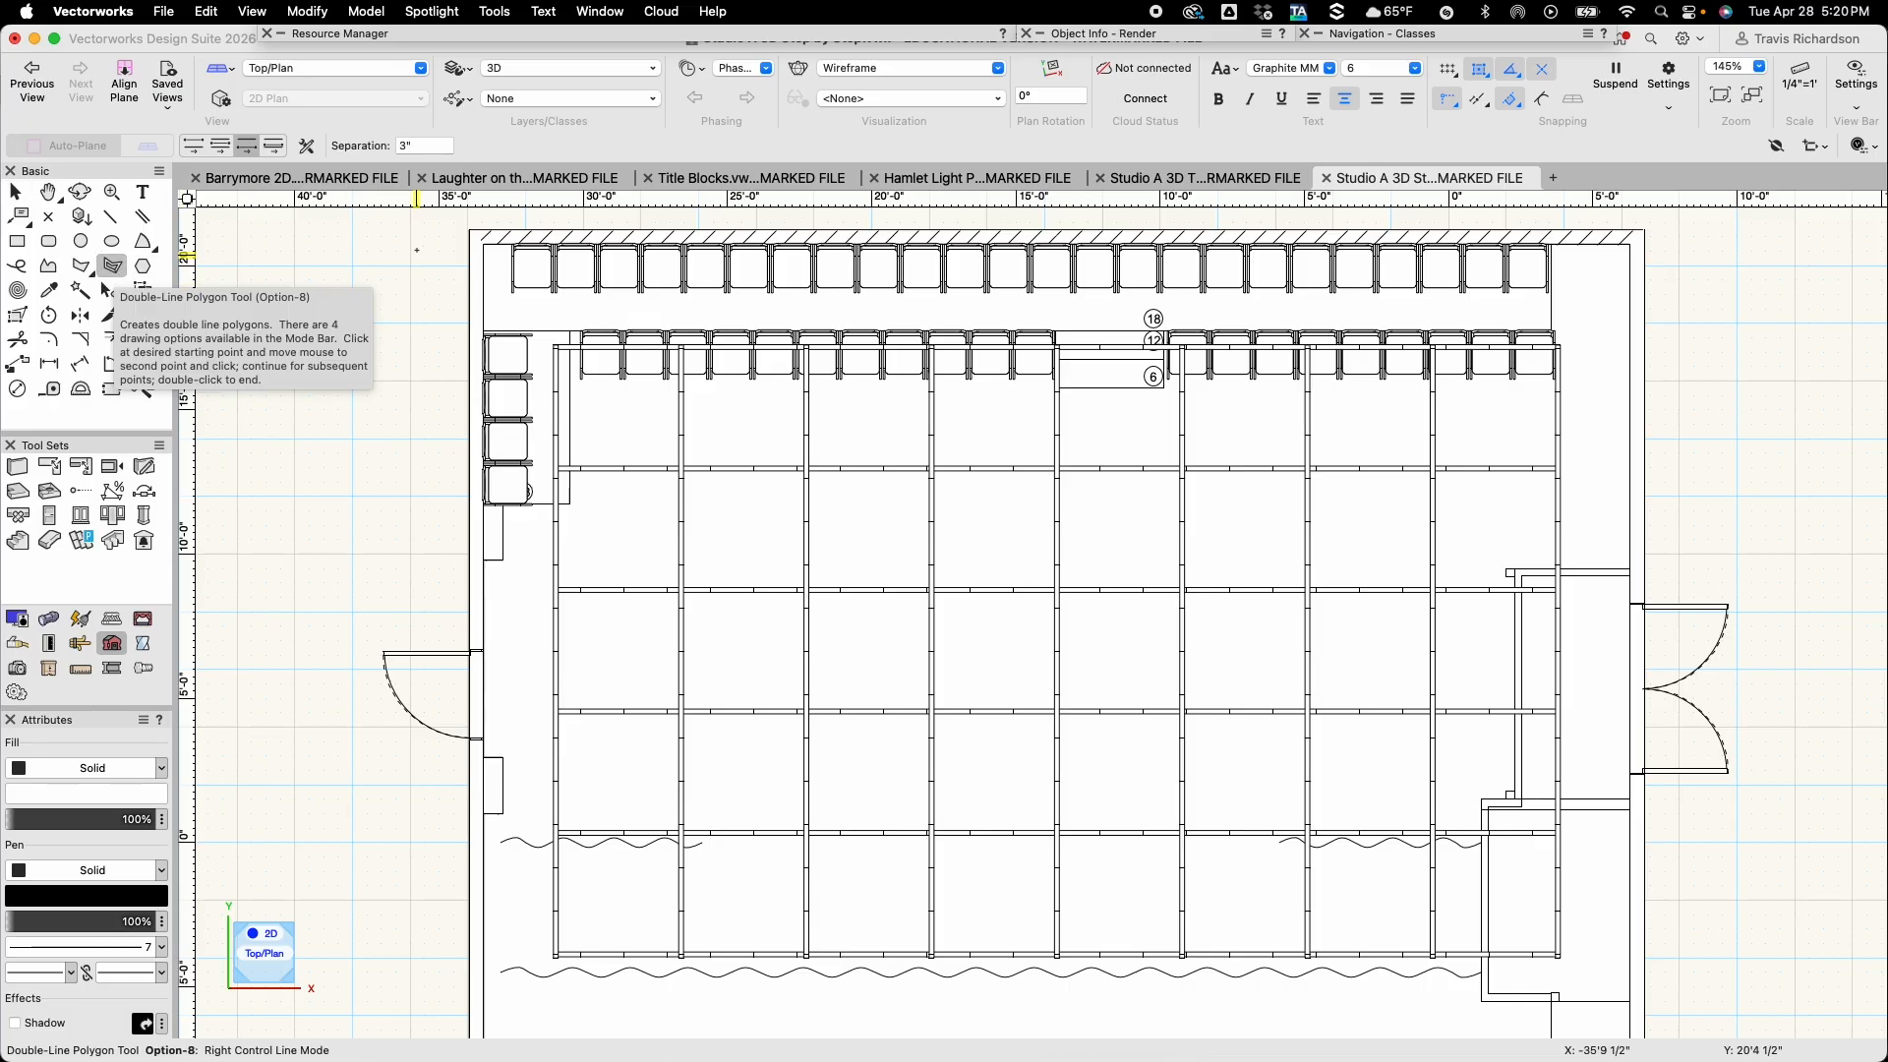
pyautogui.click(396, 145)
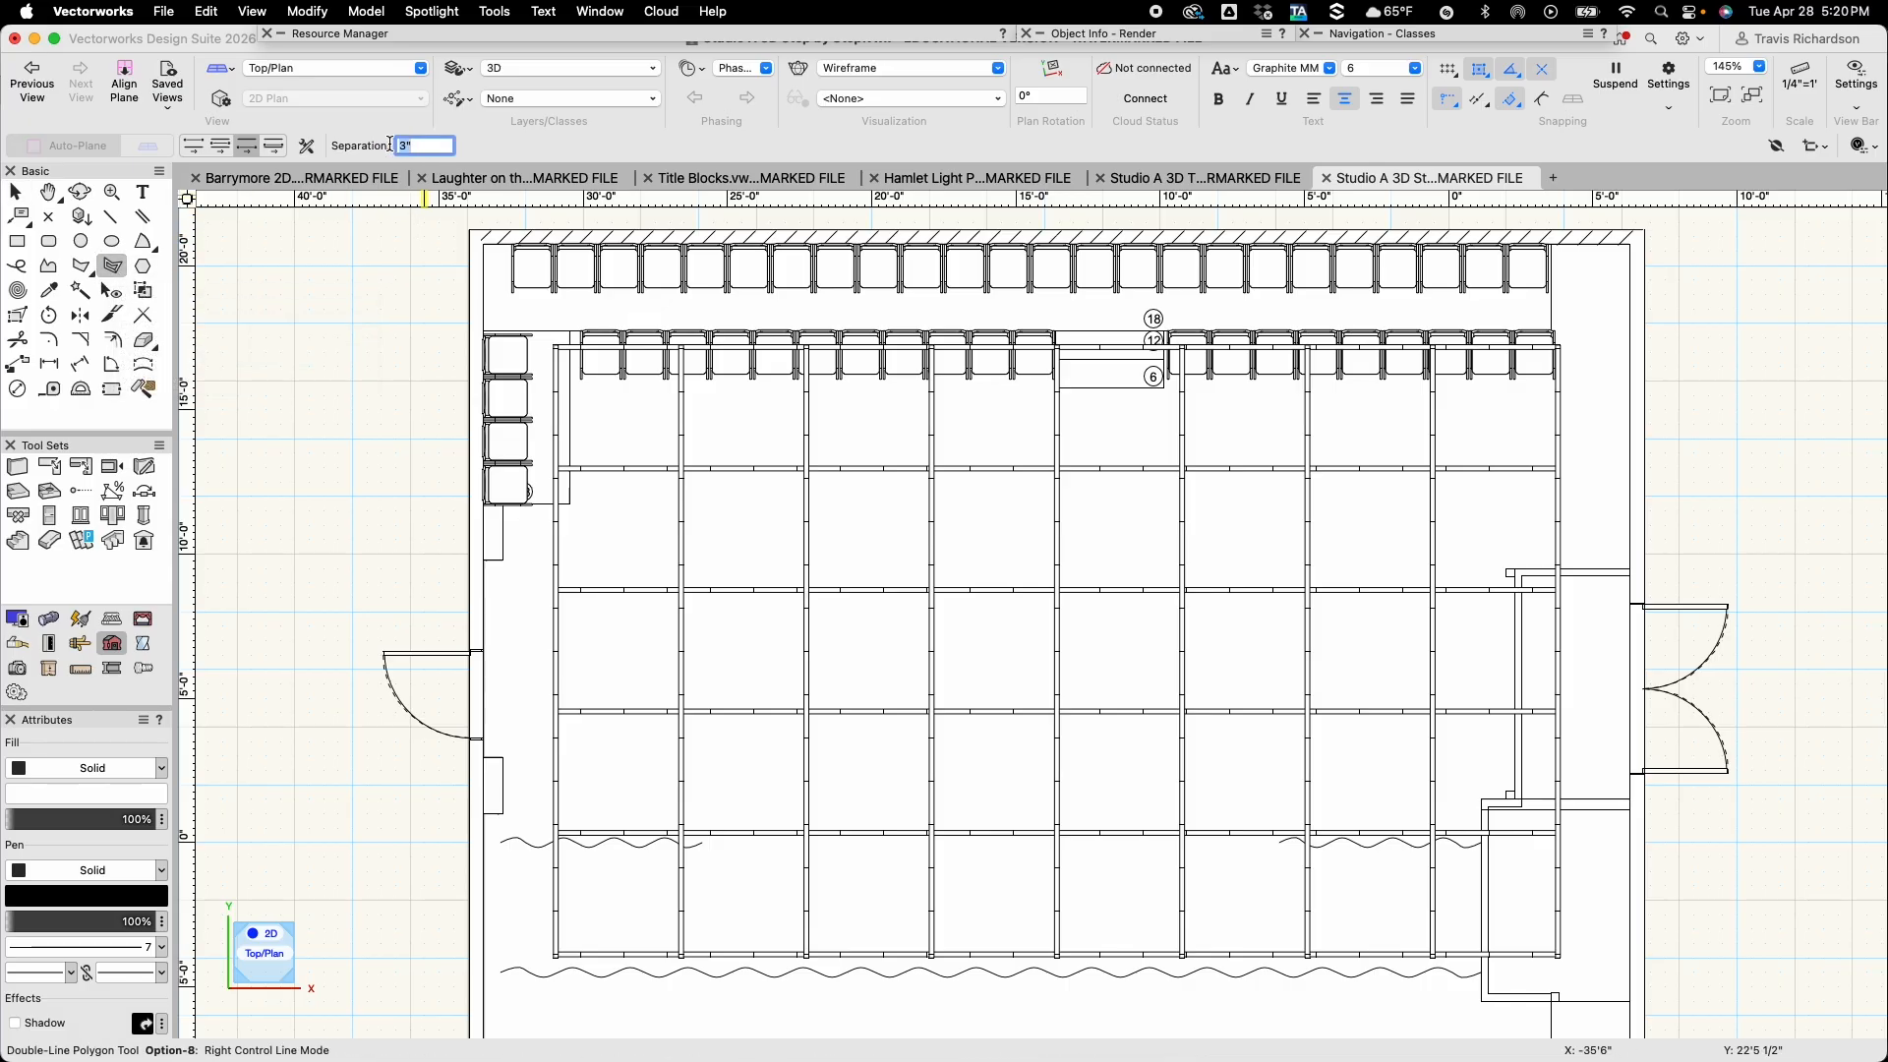
pyautogui.write('1')
pyautogui.write(' 1/3')
pyautogui.press('Return')
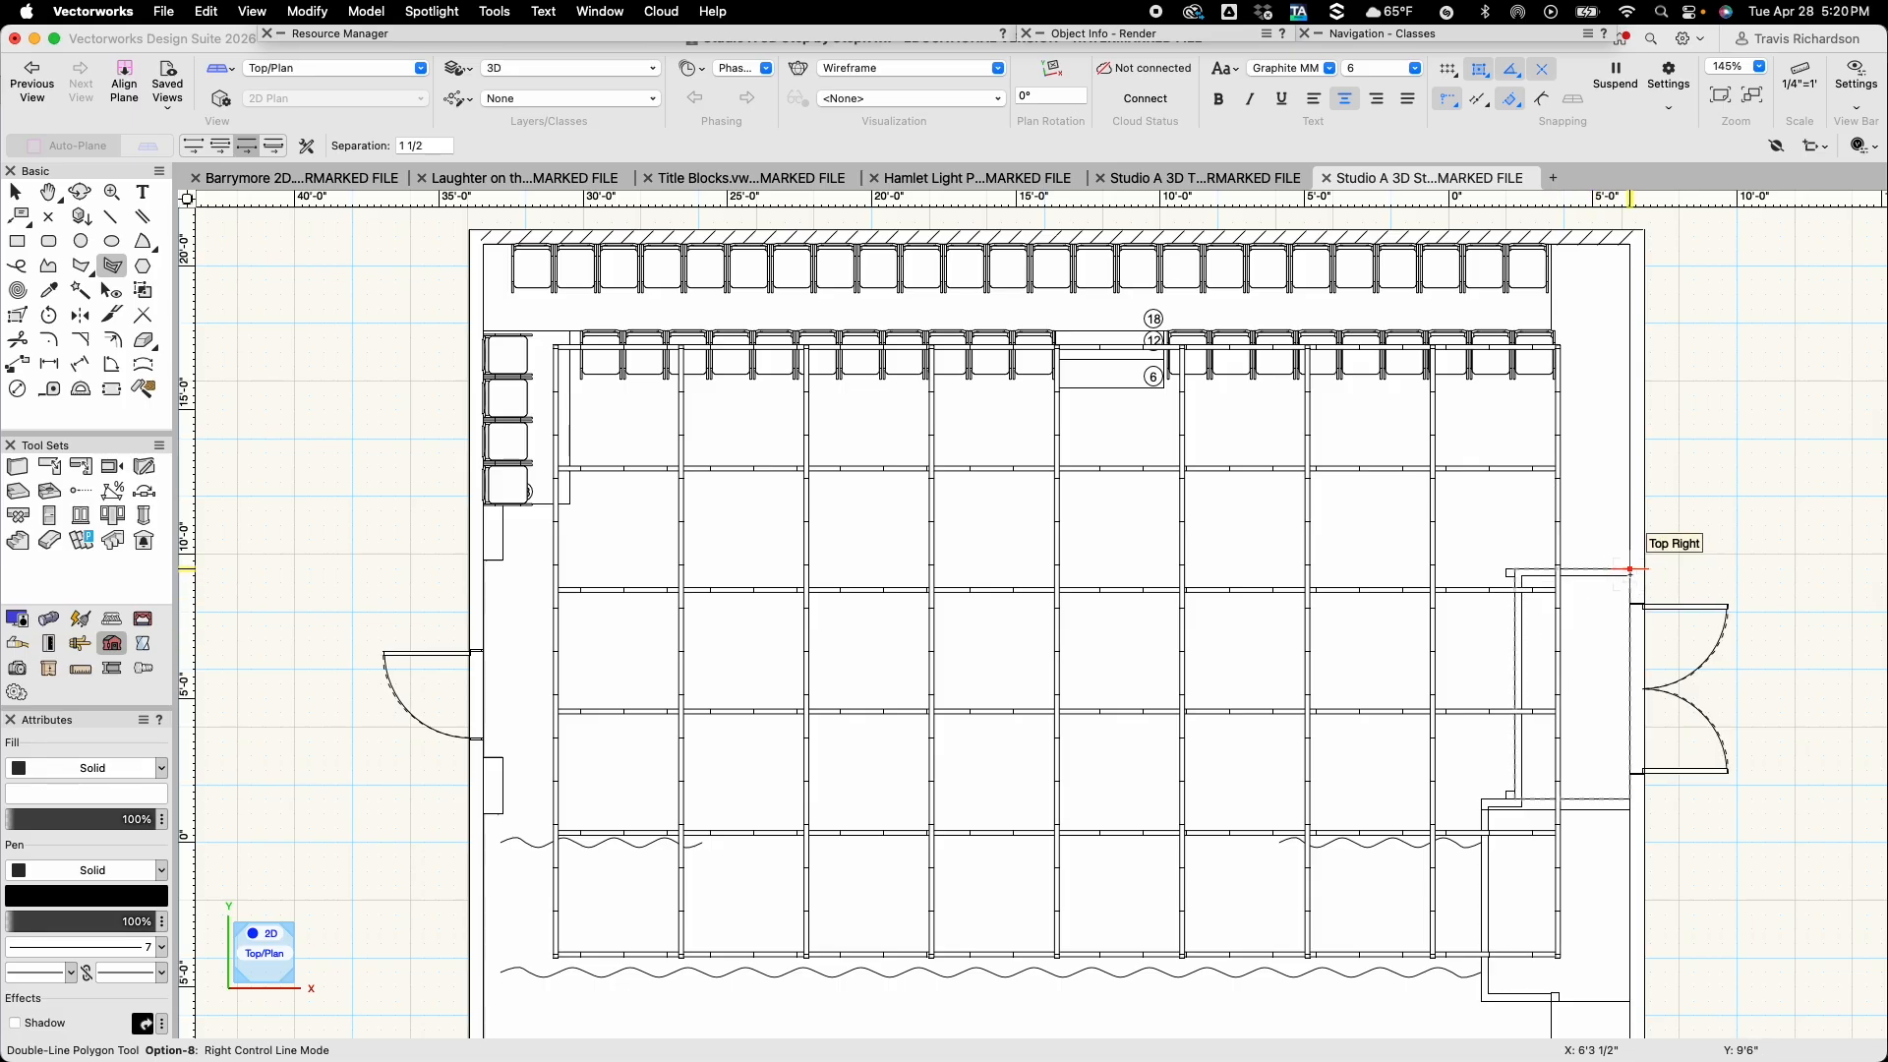
pyautogui.click(1629, 568)
pyautogui.scroll(5, 1514, 568)
pyautogui.click(1510, 551)
pyautogui.scroll(-4, 1510, 550)
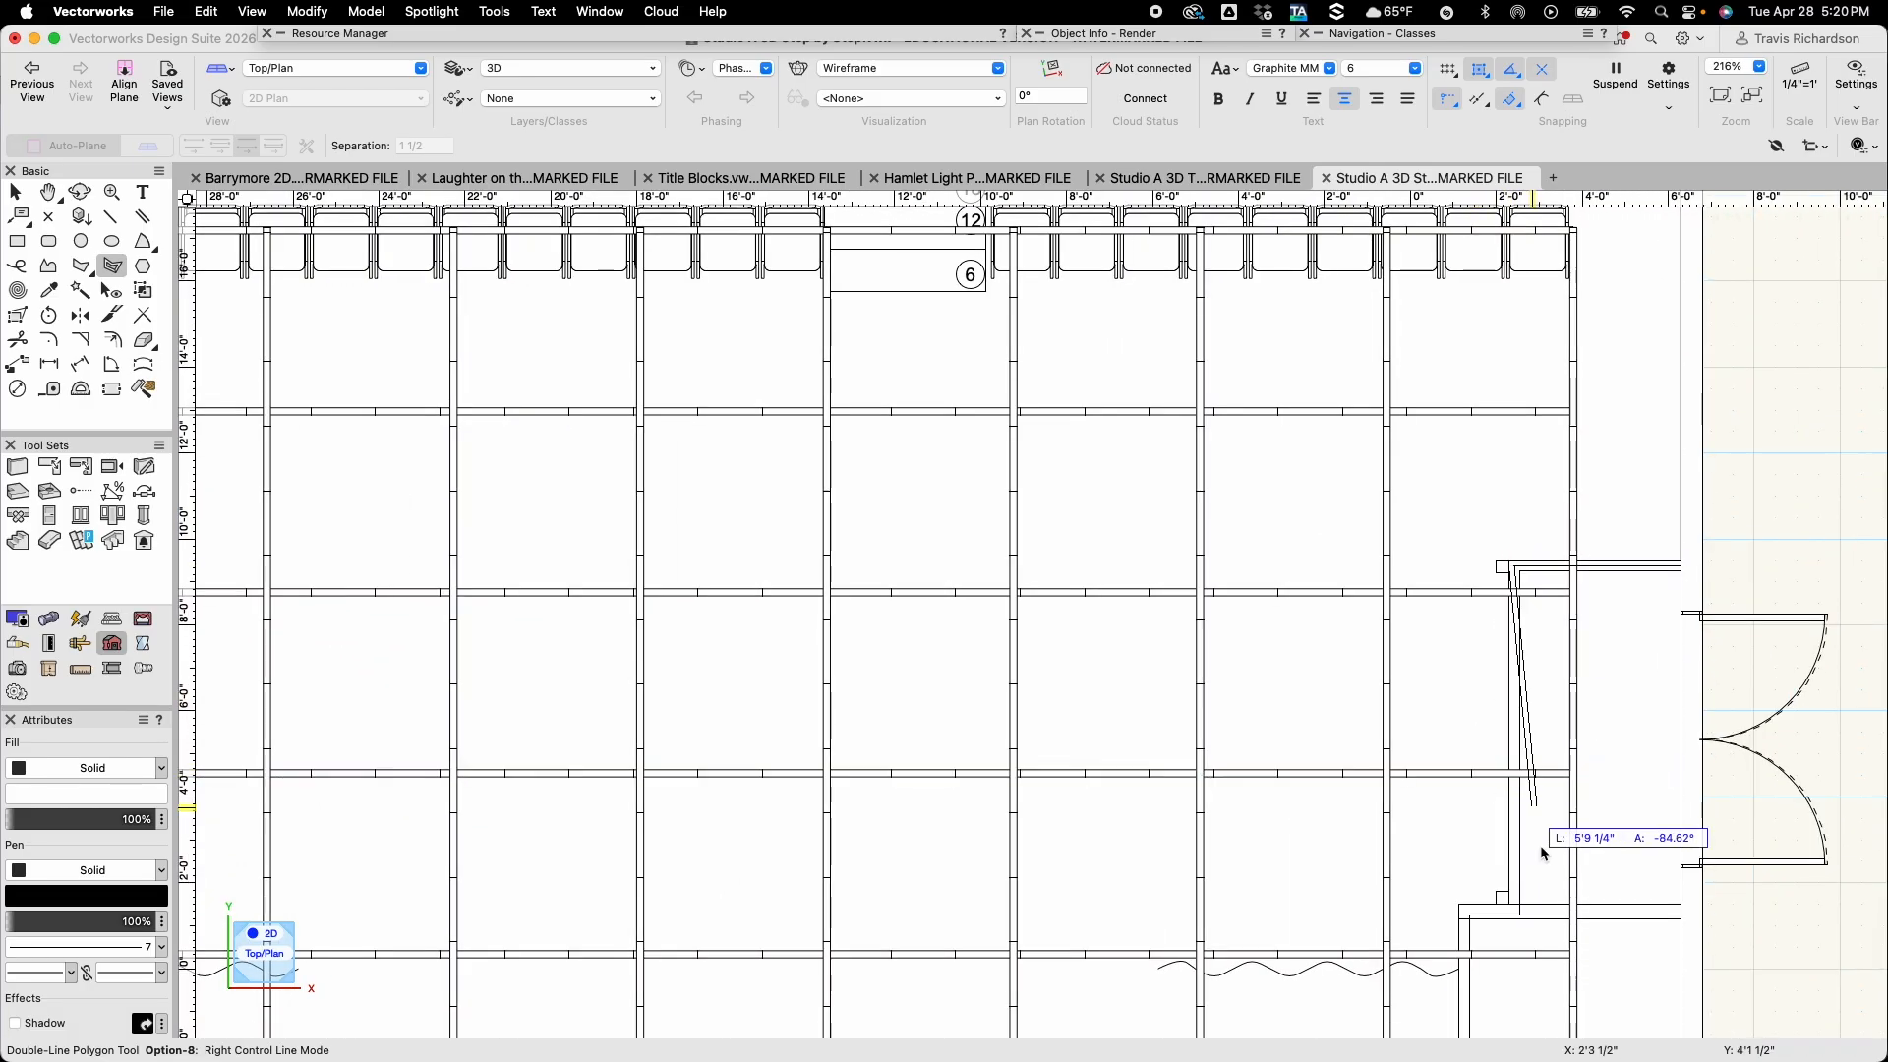
pyautogui.click(1510, 907)
pyautogui.scroll(-2, 1502, 989)
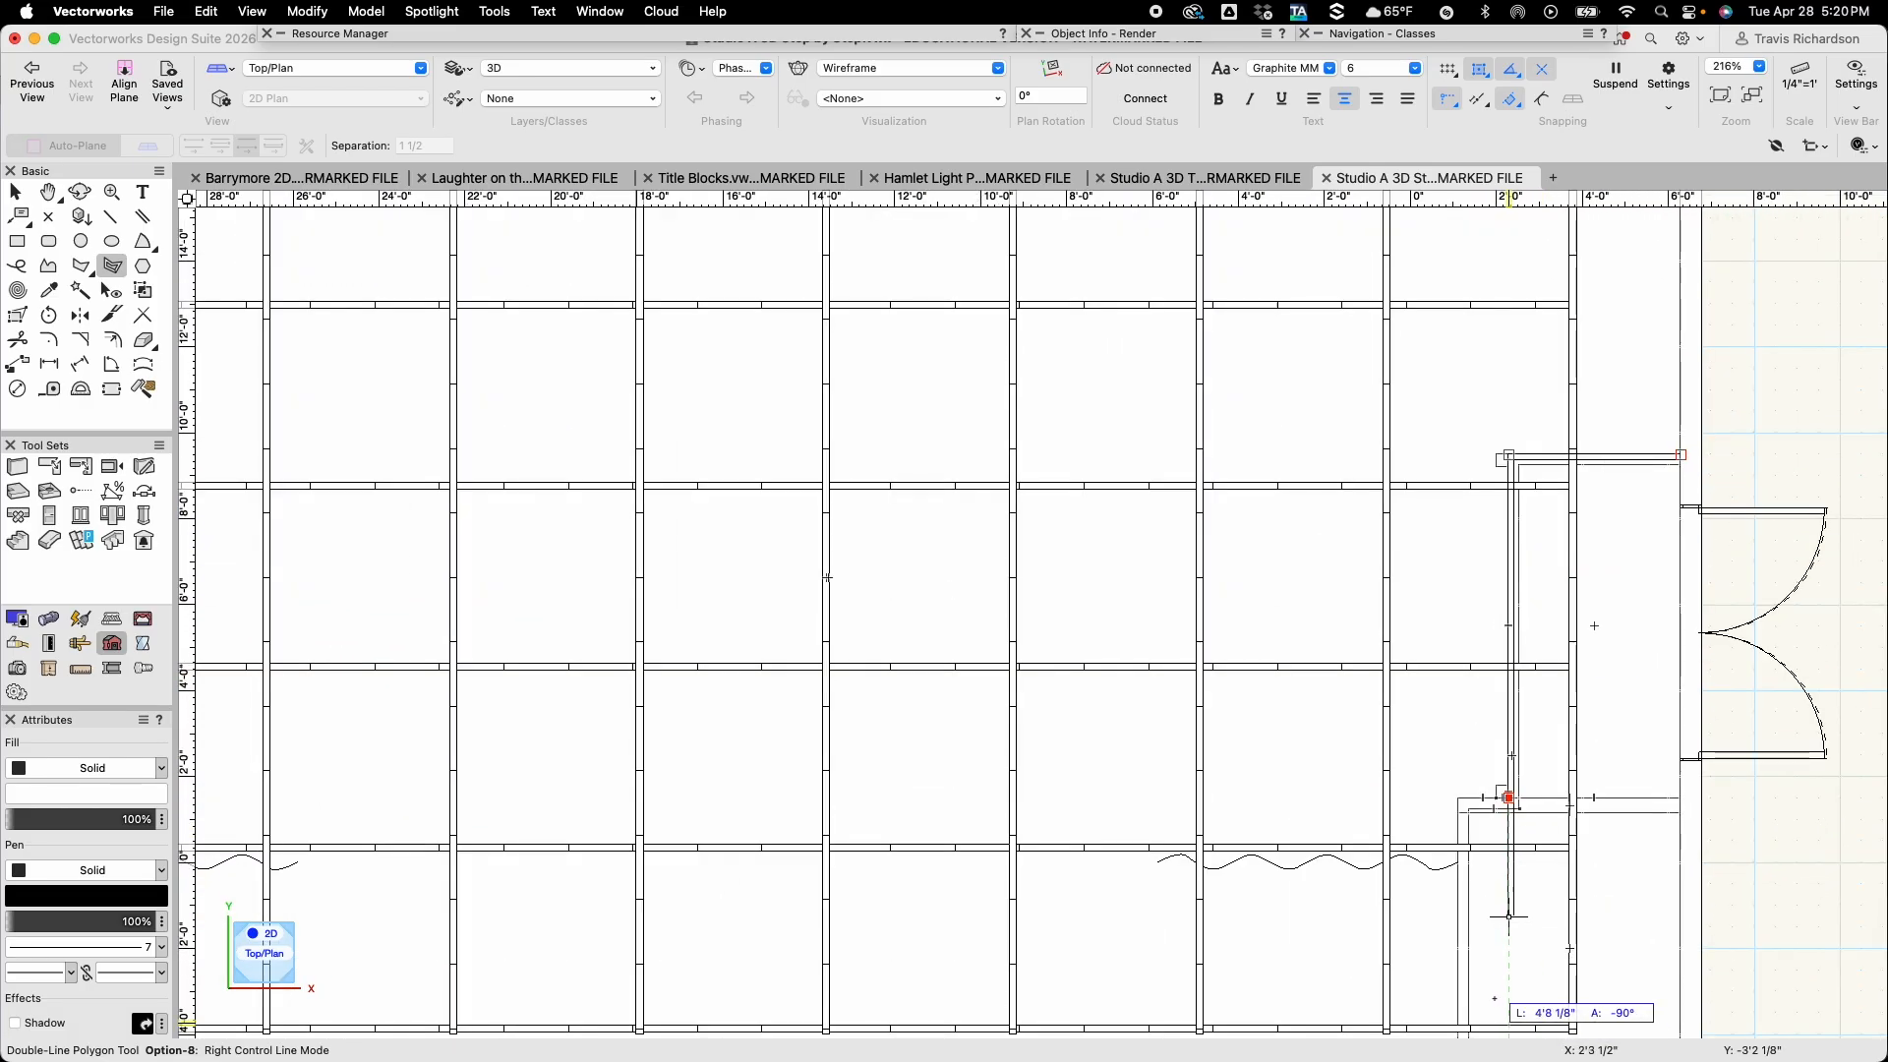
pyautogui.click(1459, 801)
pyautogui.press('h')
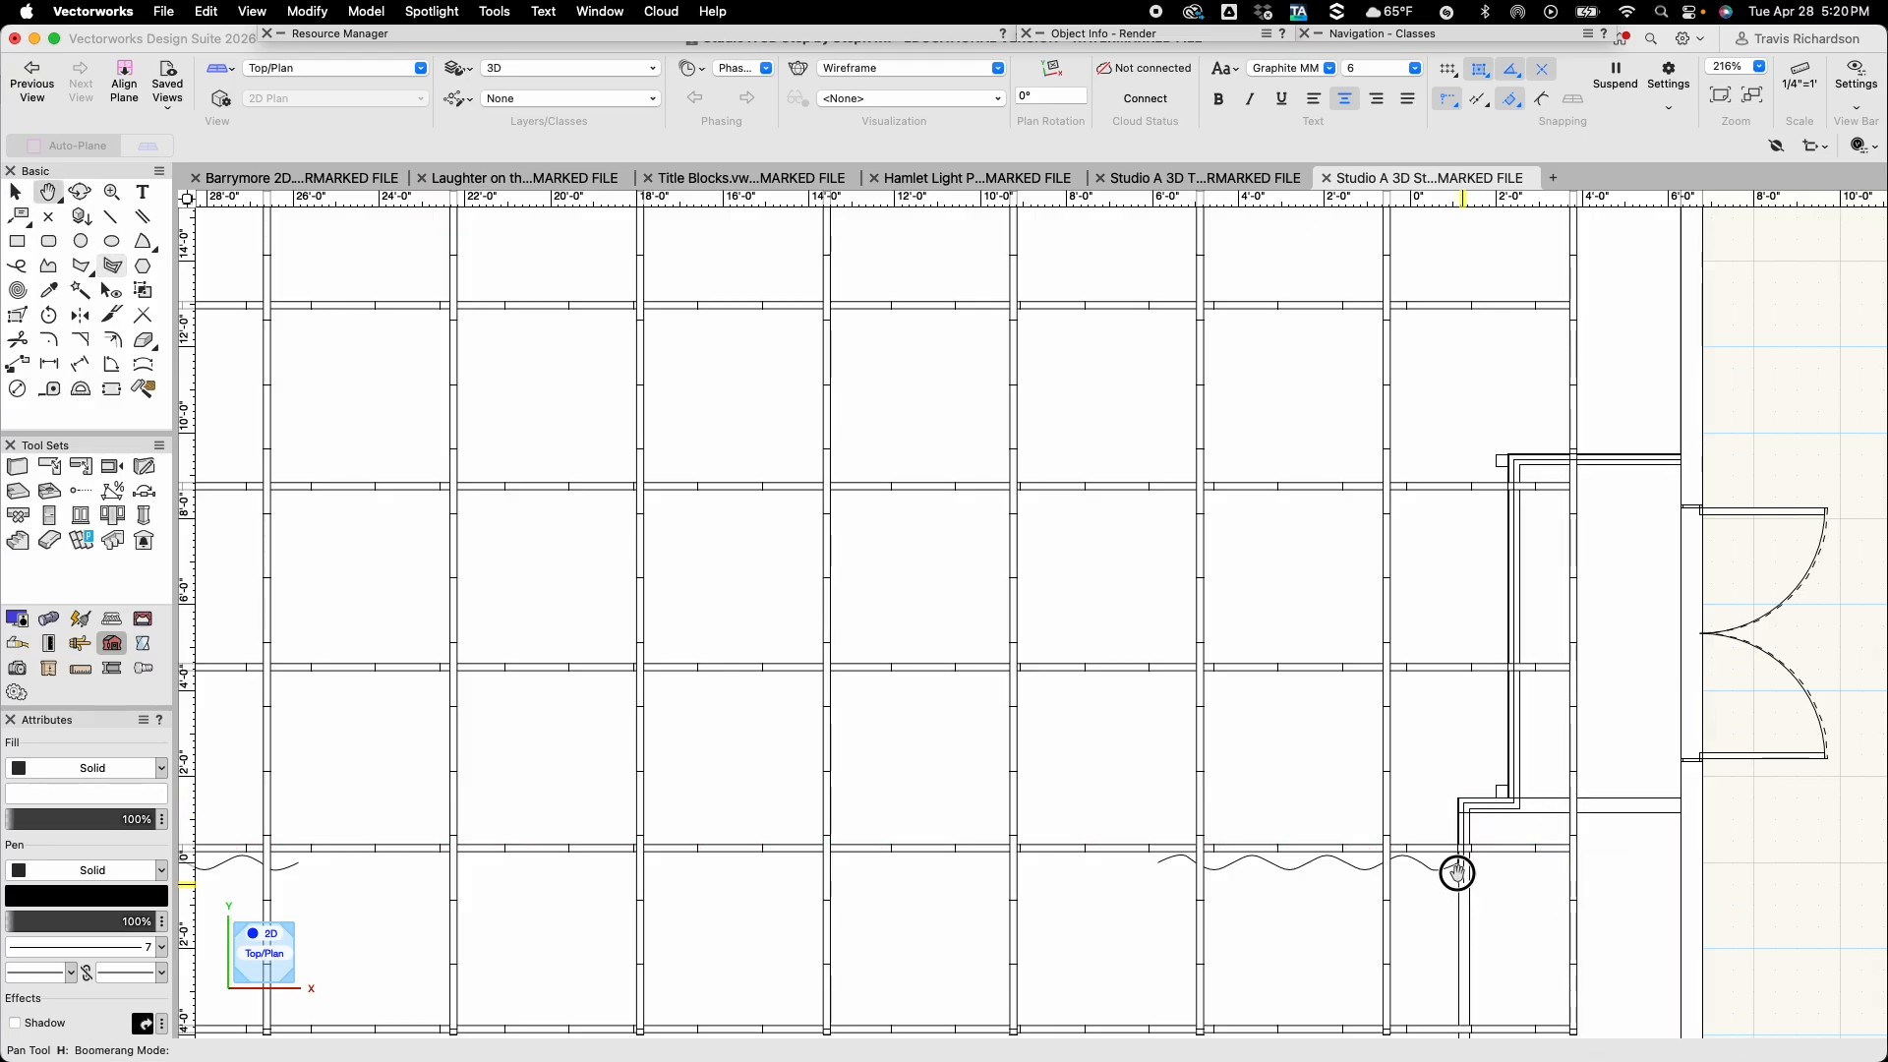
pyautogui.moveTo(1462, 882); pyautogui.dragTo(1368, 584)
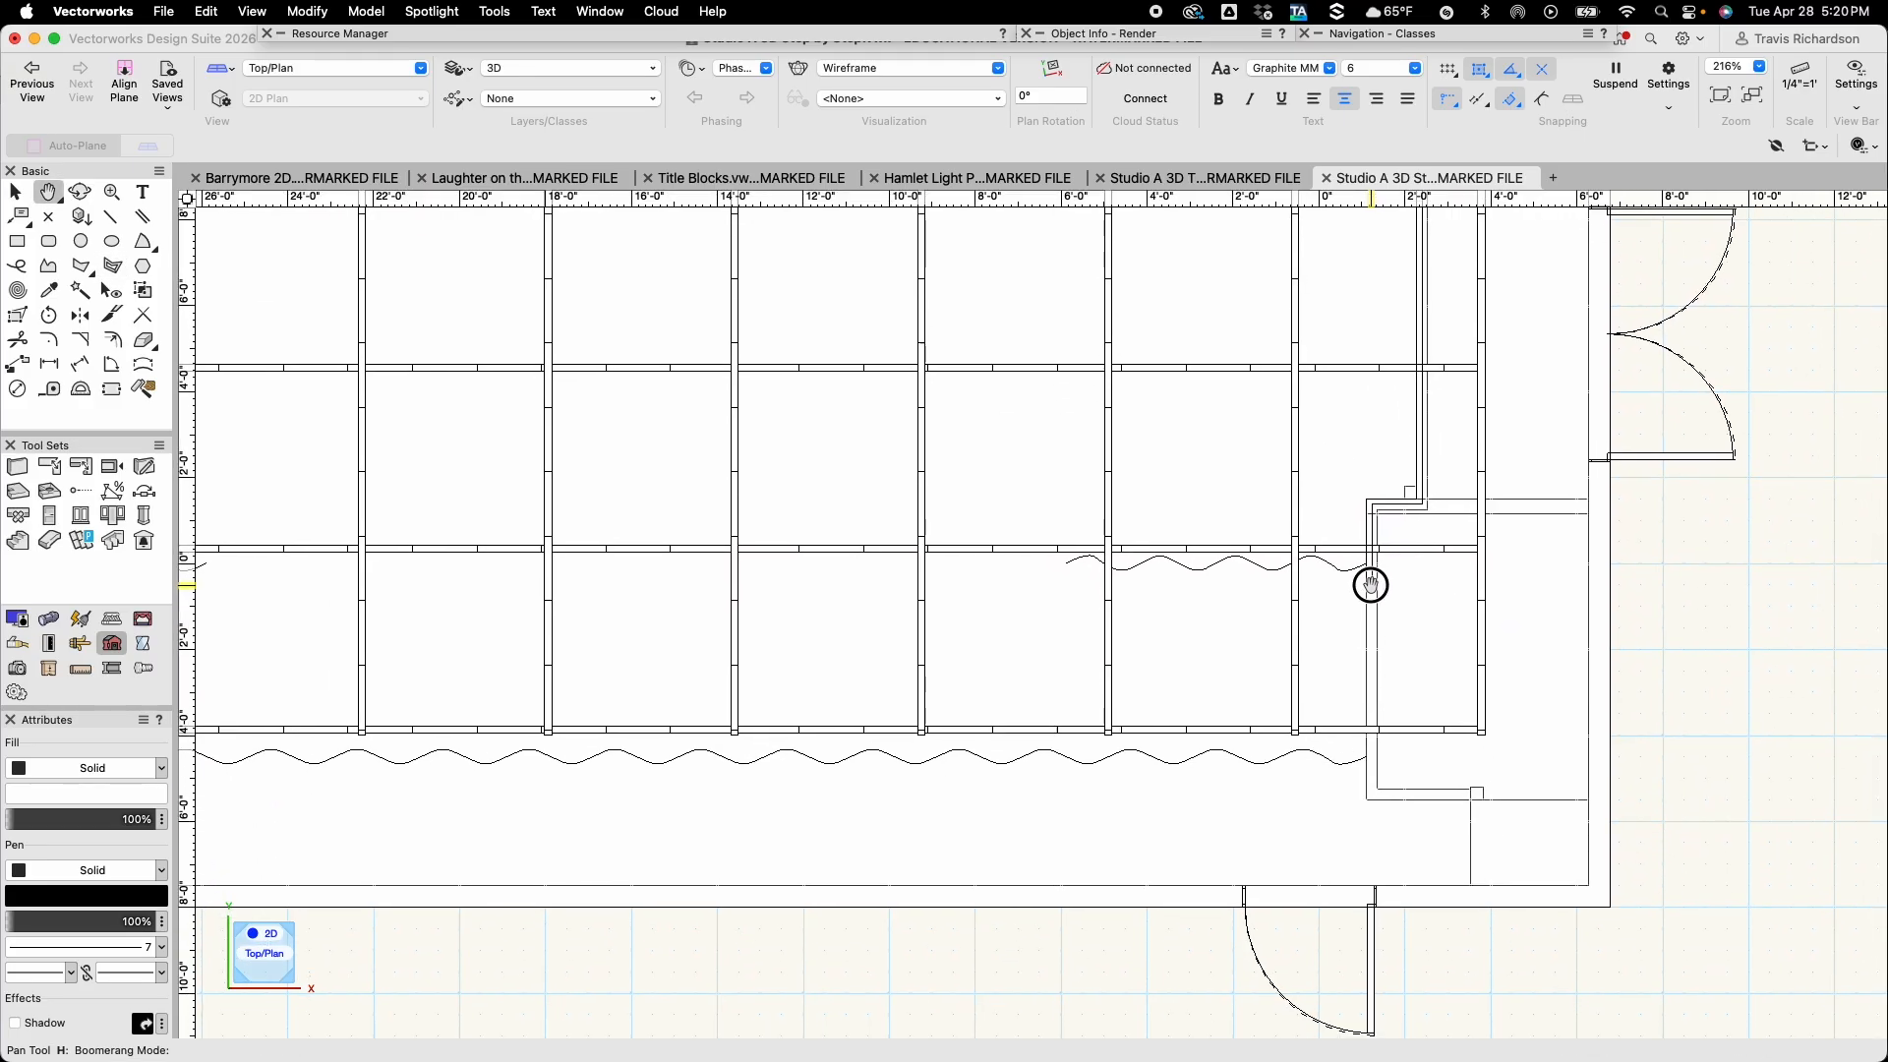
pyautogui.click(1367, 799)
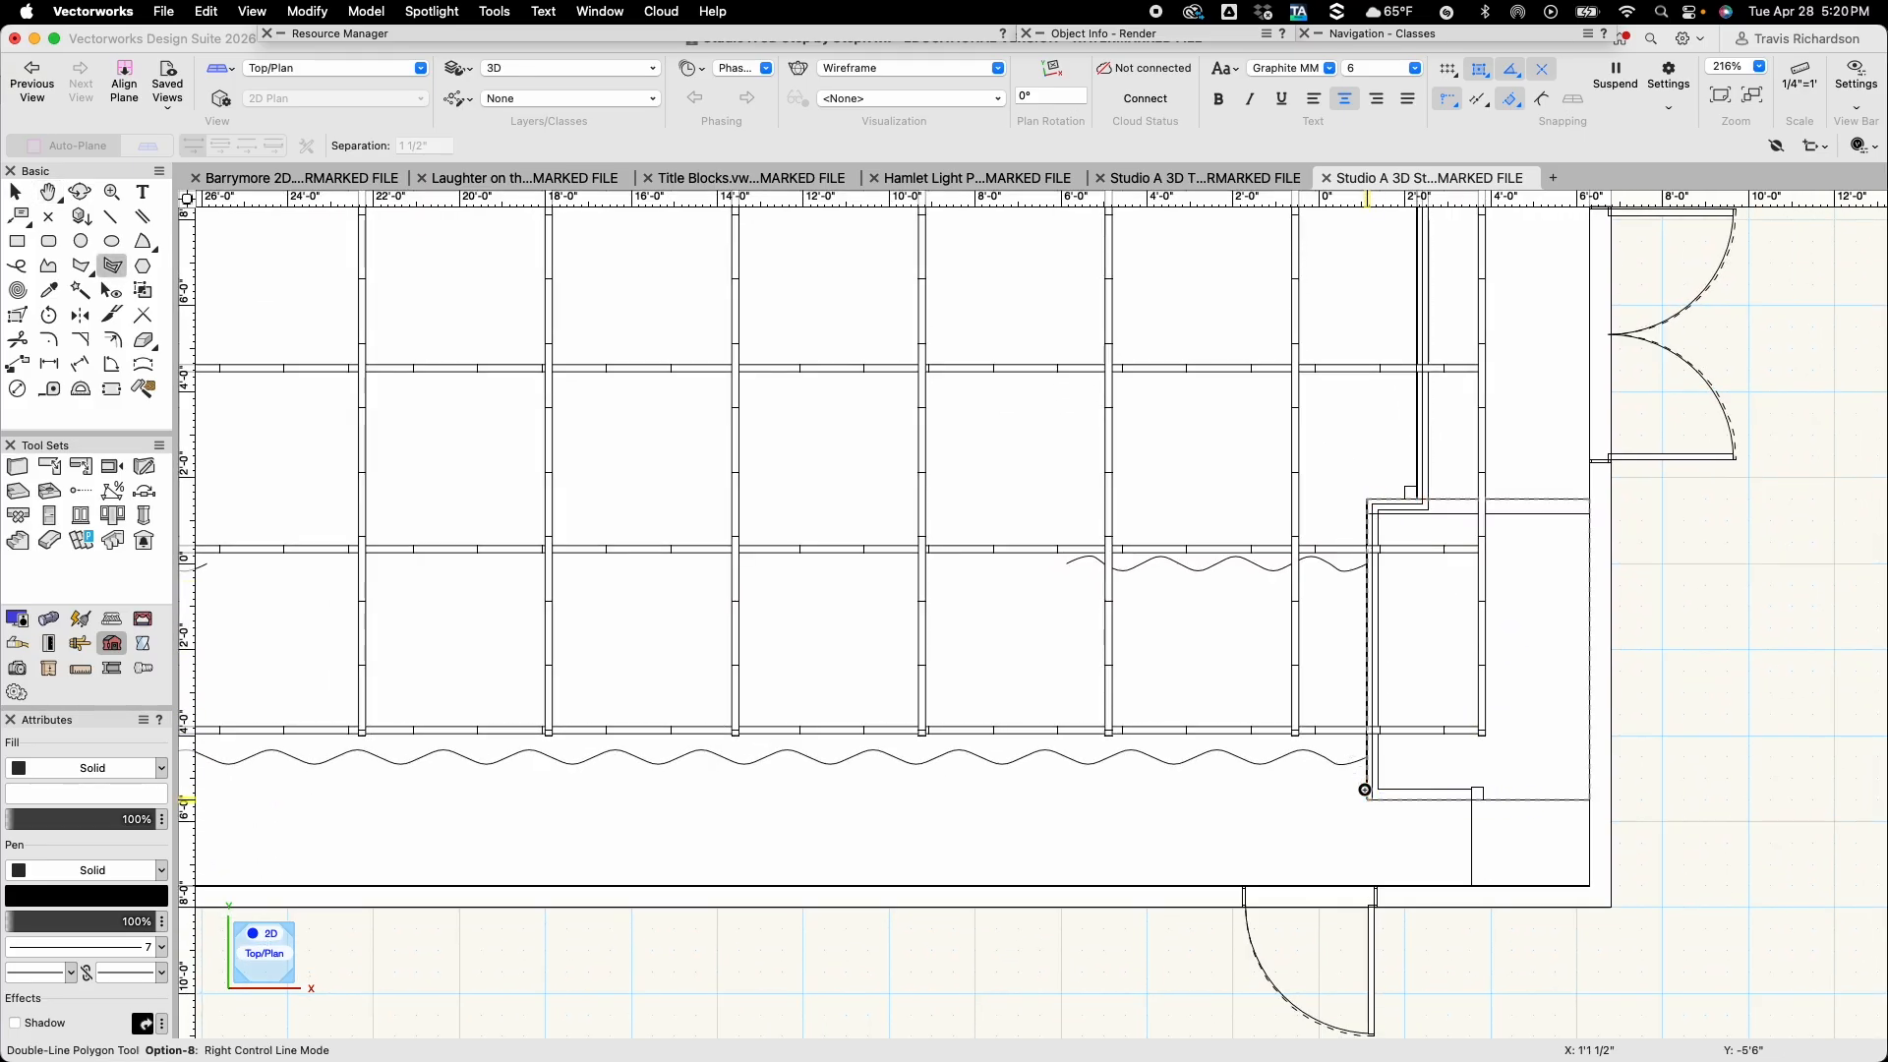
pyautogui.doubleClick(1471, 801)
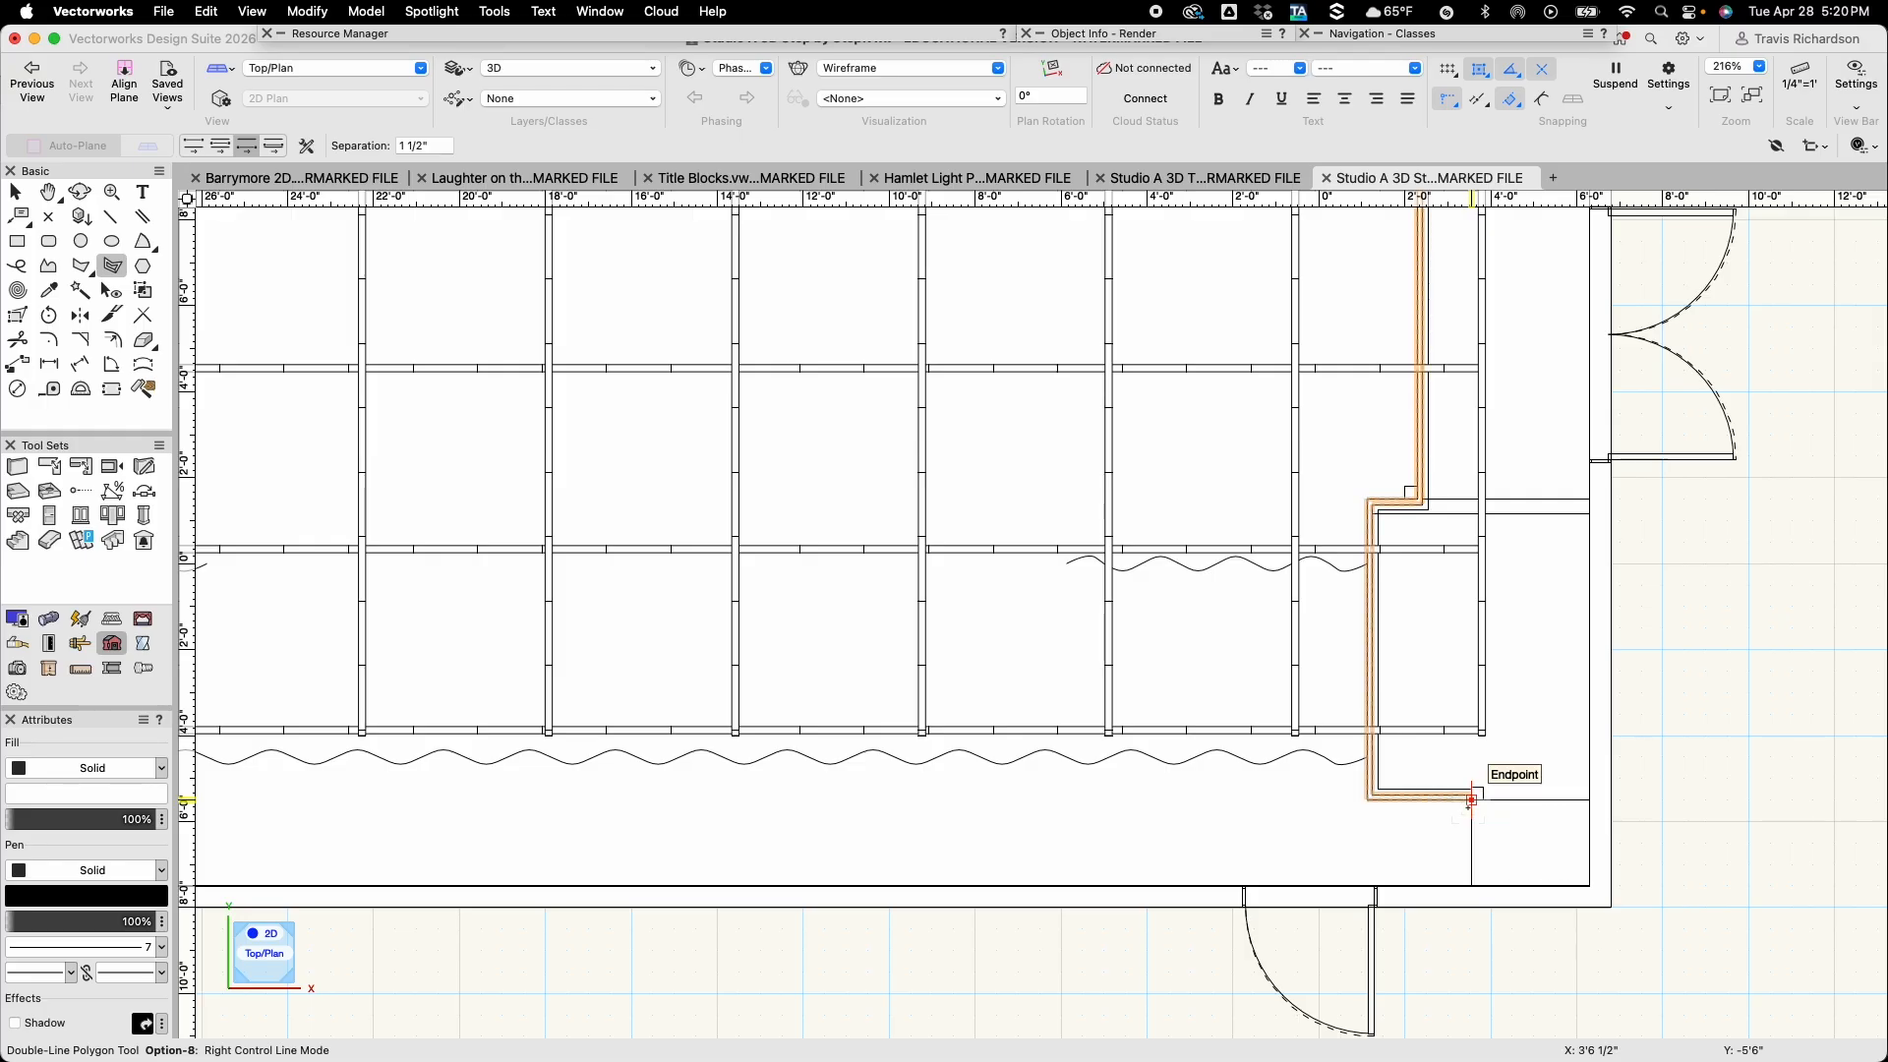
# Extrude the 1 1/2" double-line platform border 3'
pyautogui.press('x')
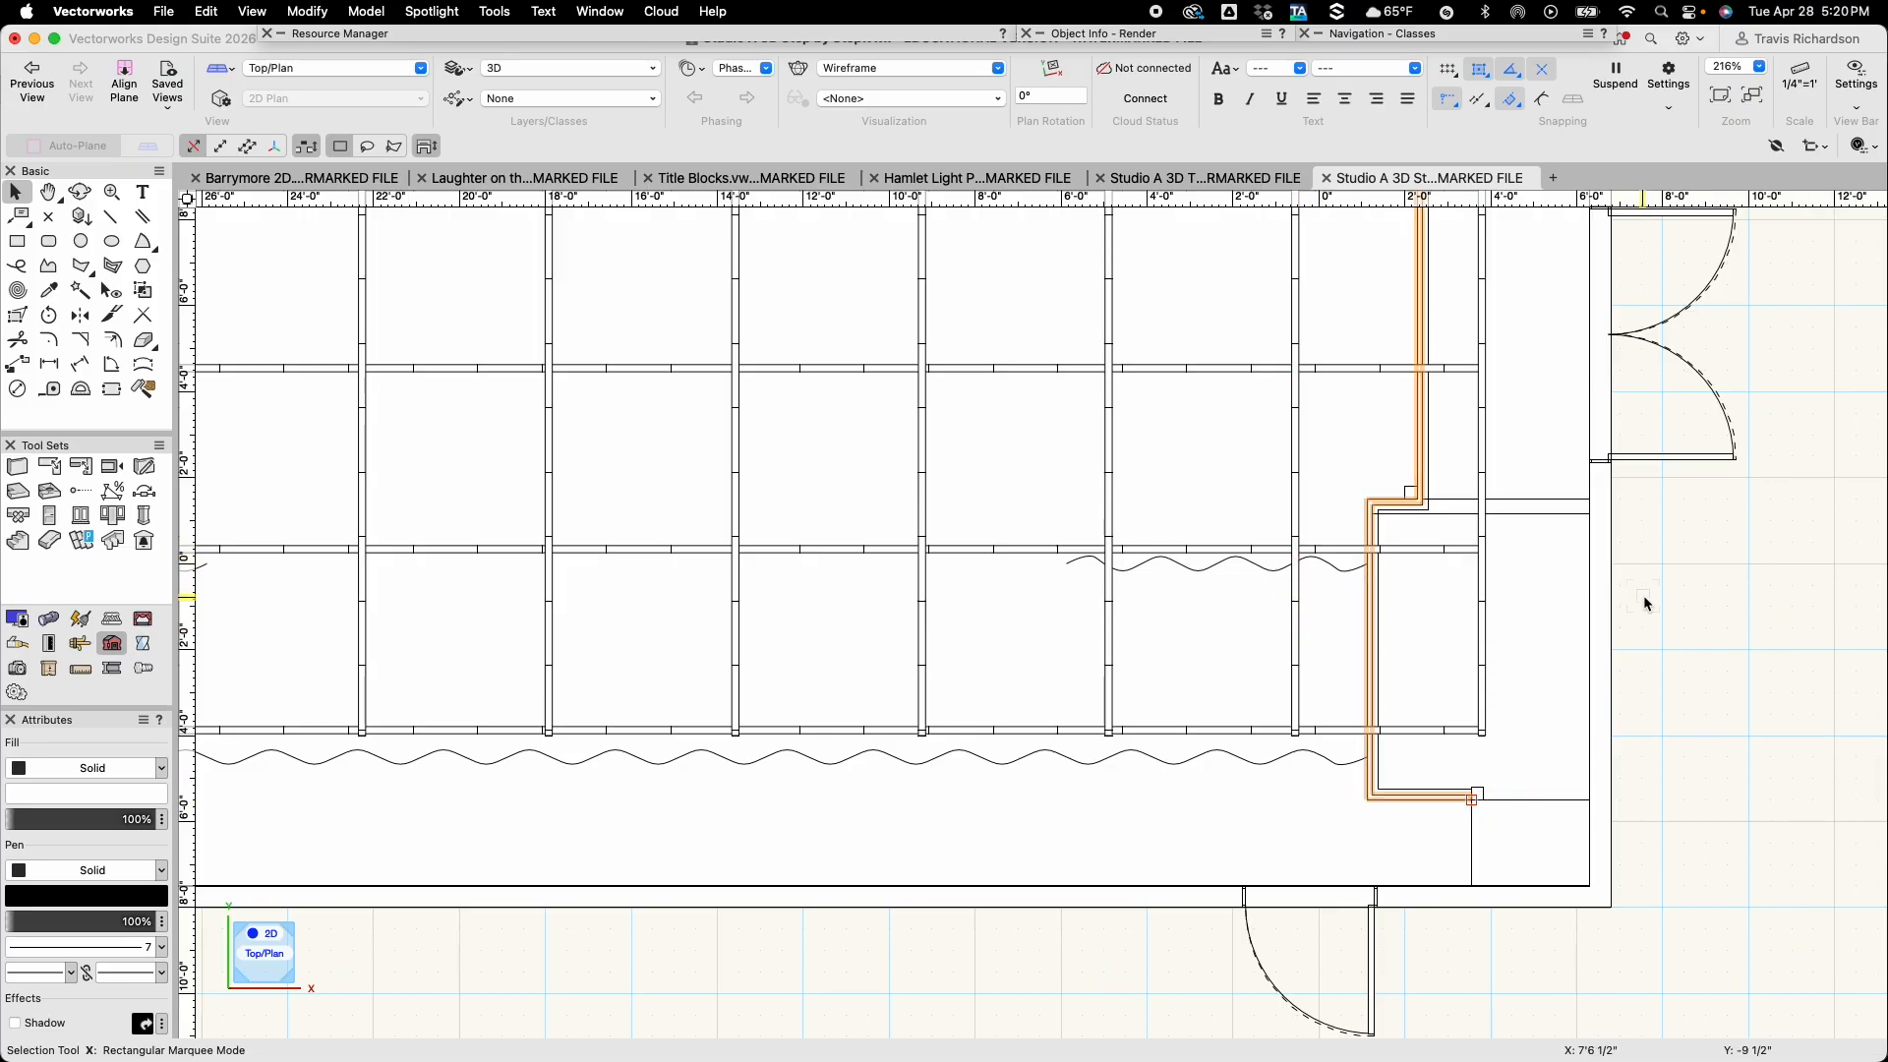
pyautogui.press('super+e')
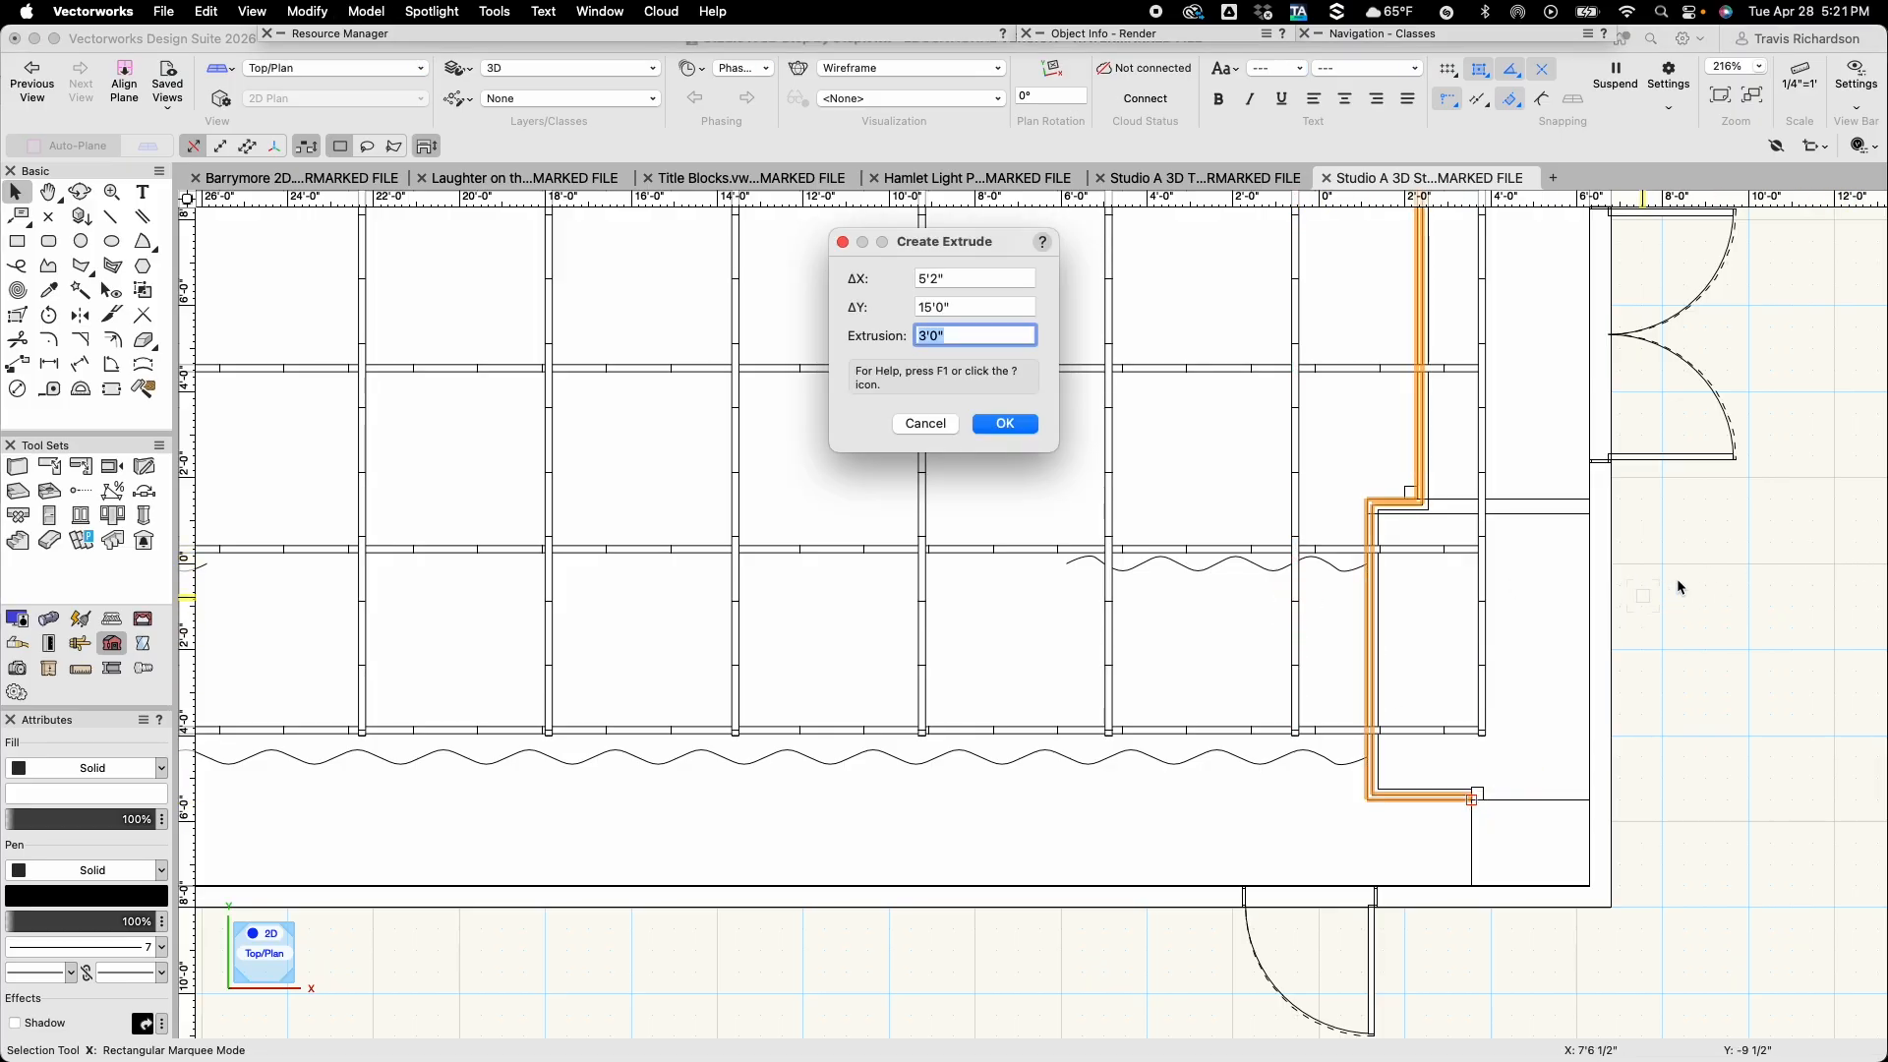
pyautogui.press('Return')
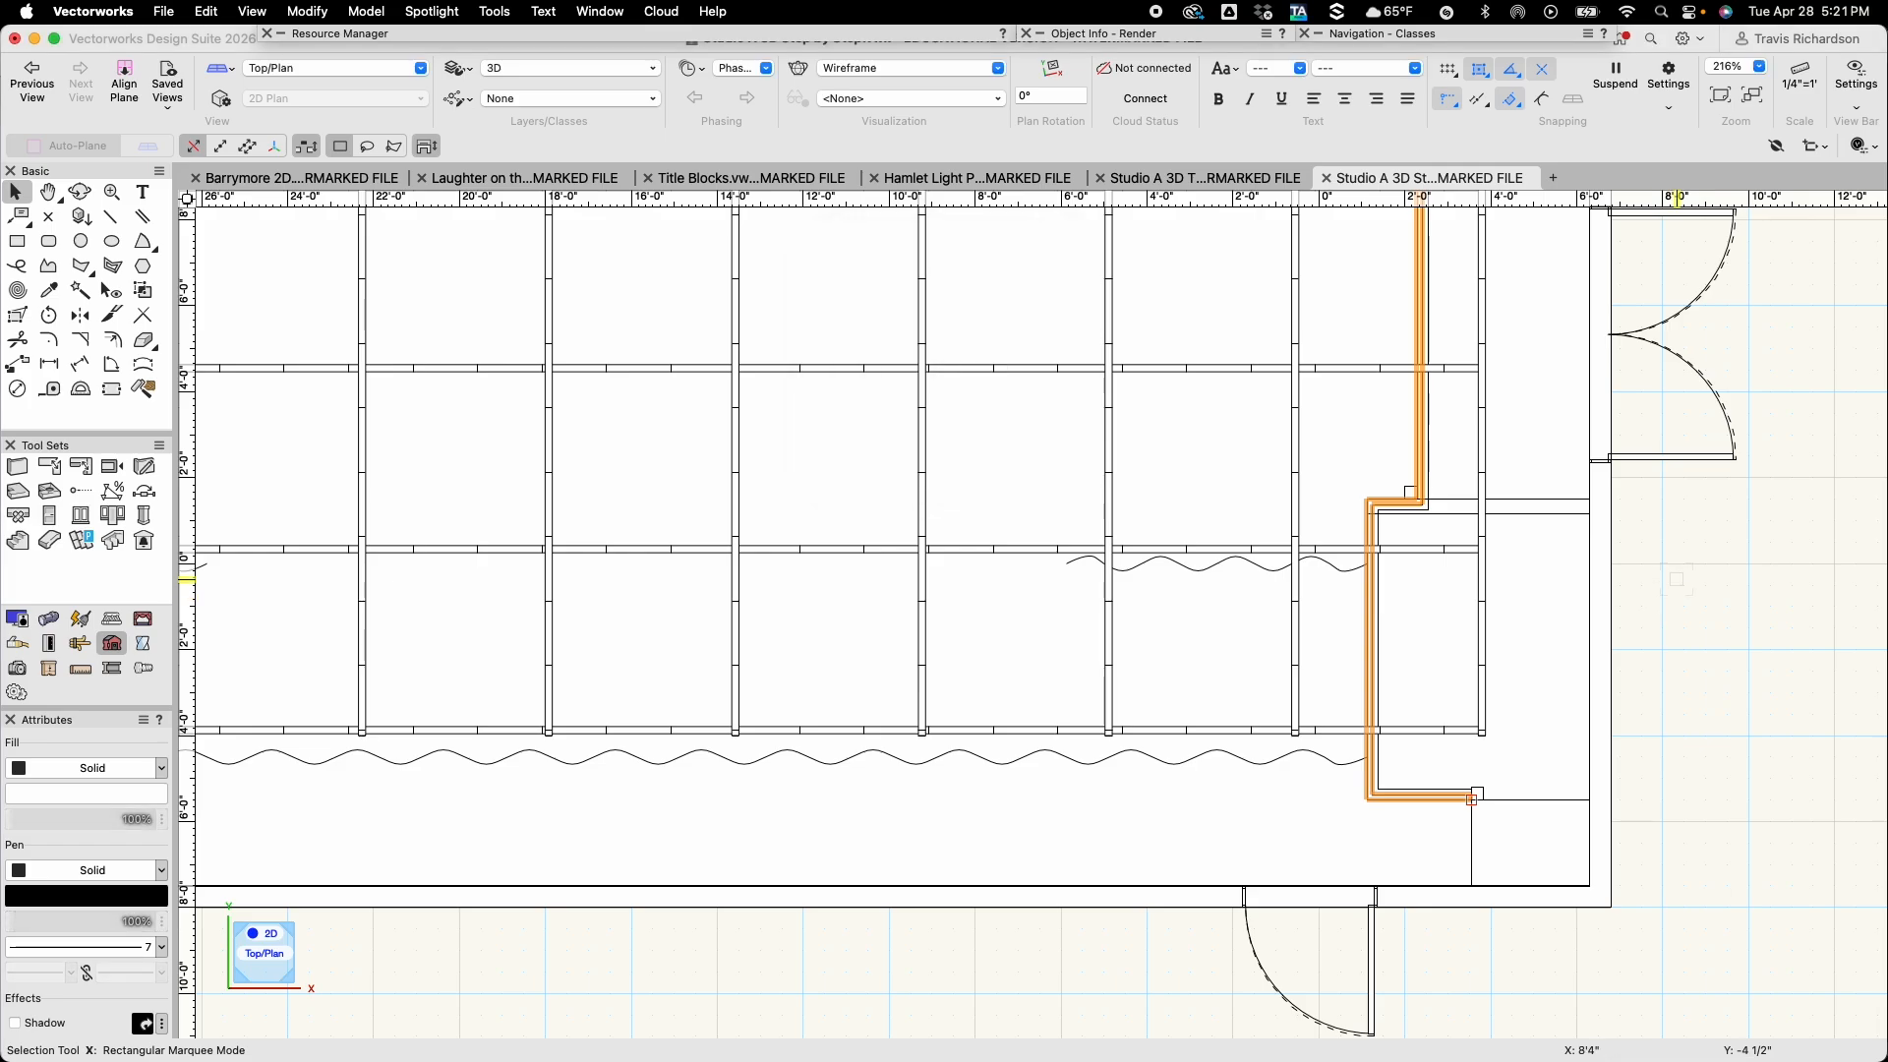
# Search all texture libraries for "glass" for the new border extrude and browse the textures
pyautogui.click(1195, 35)
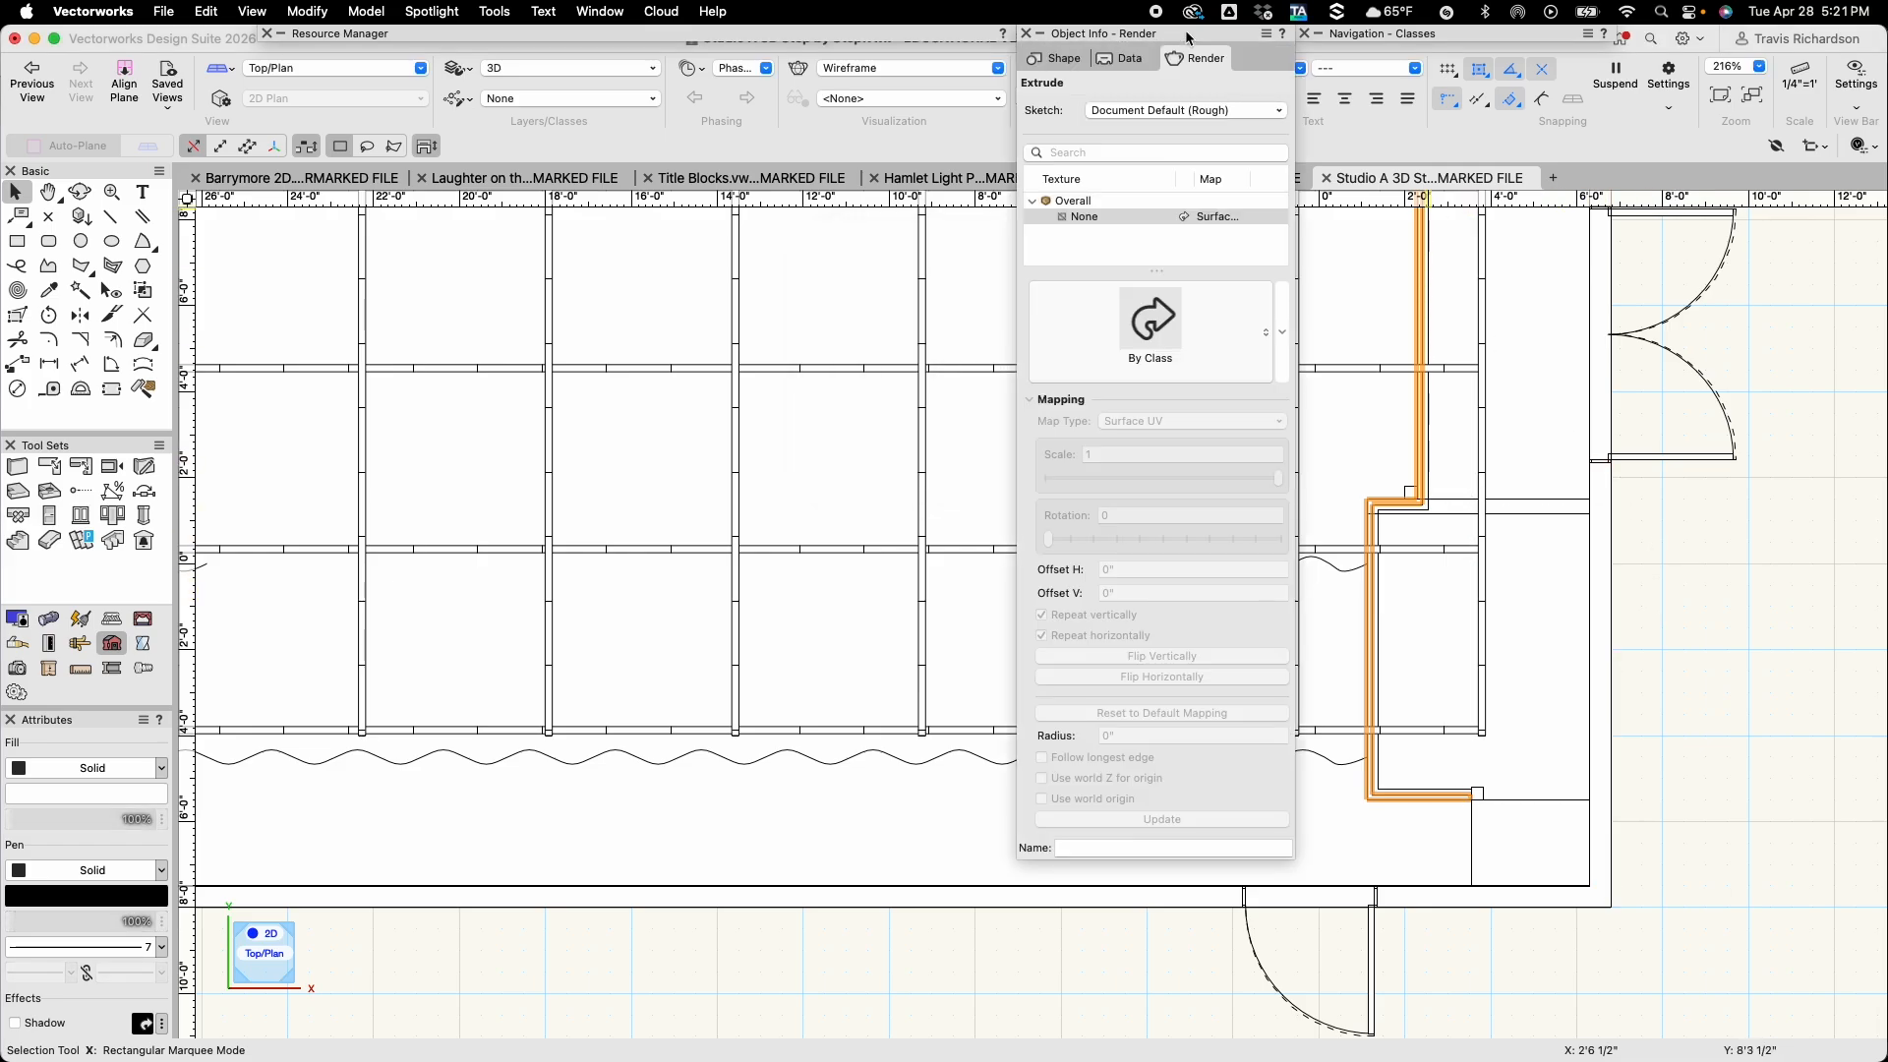
pyautogui.click(1154, 331)
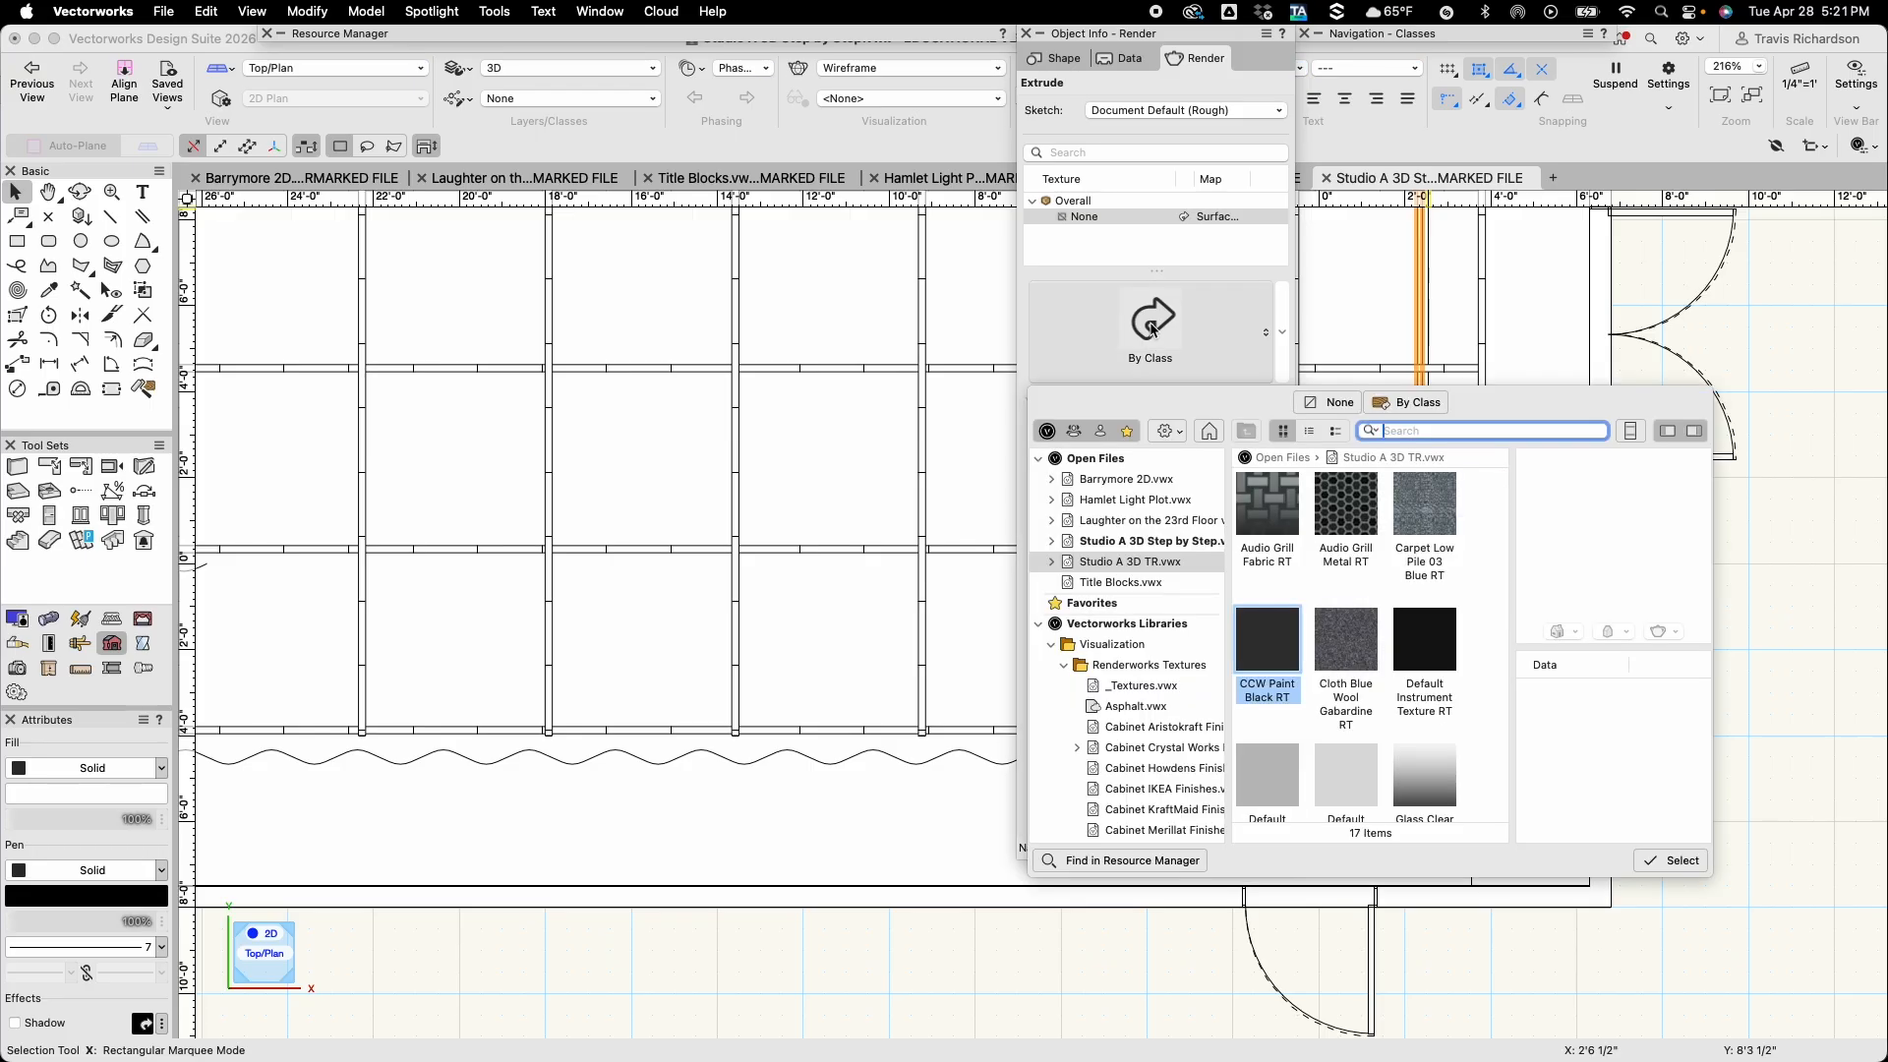
pyautogui.write('glass')
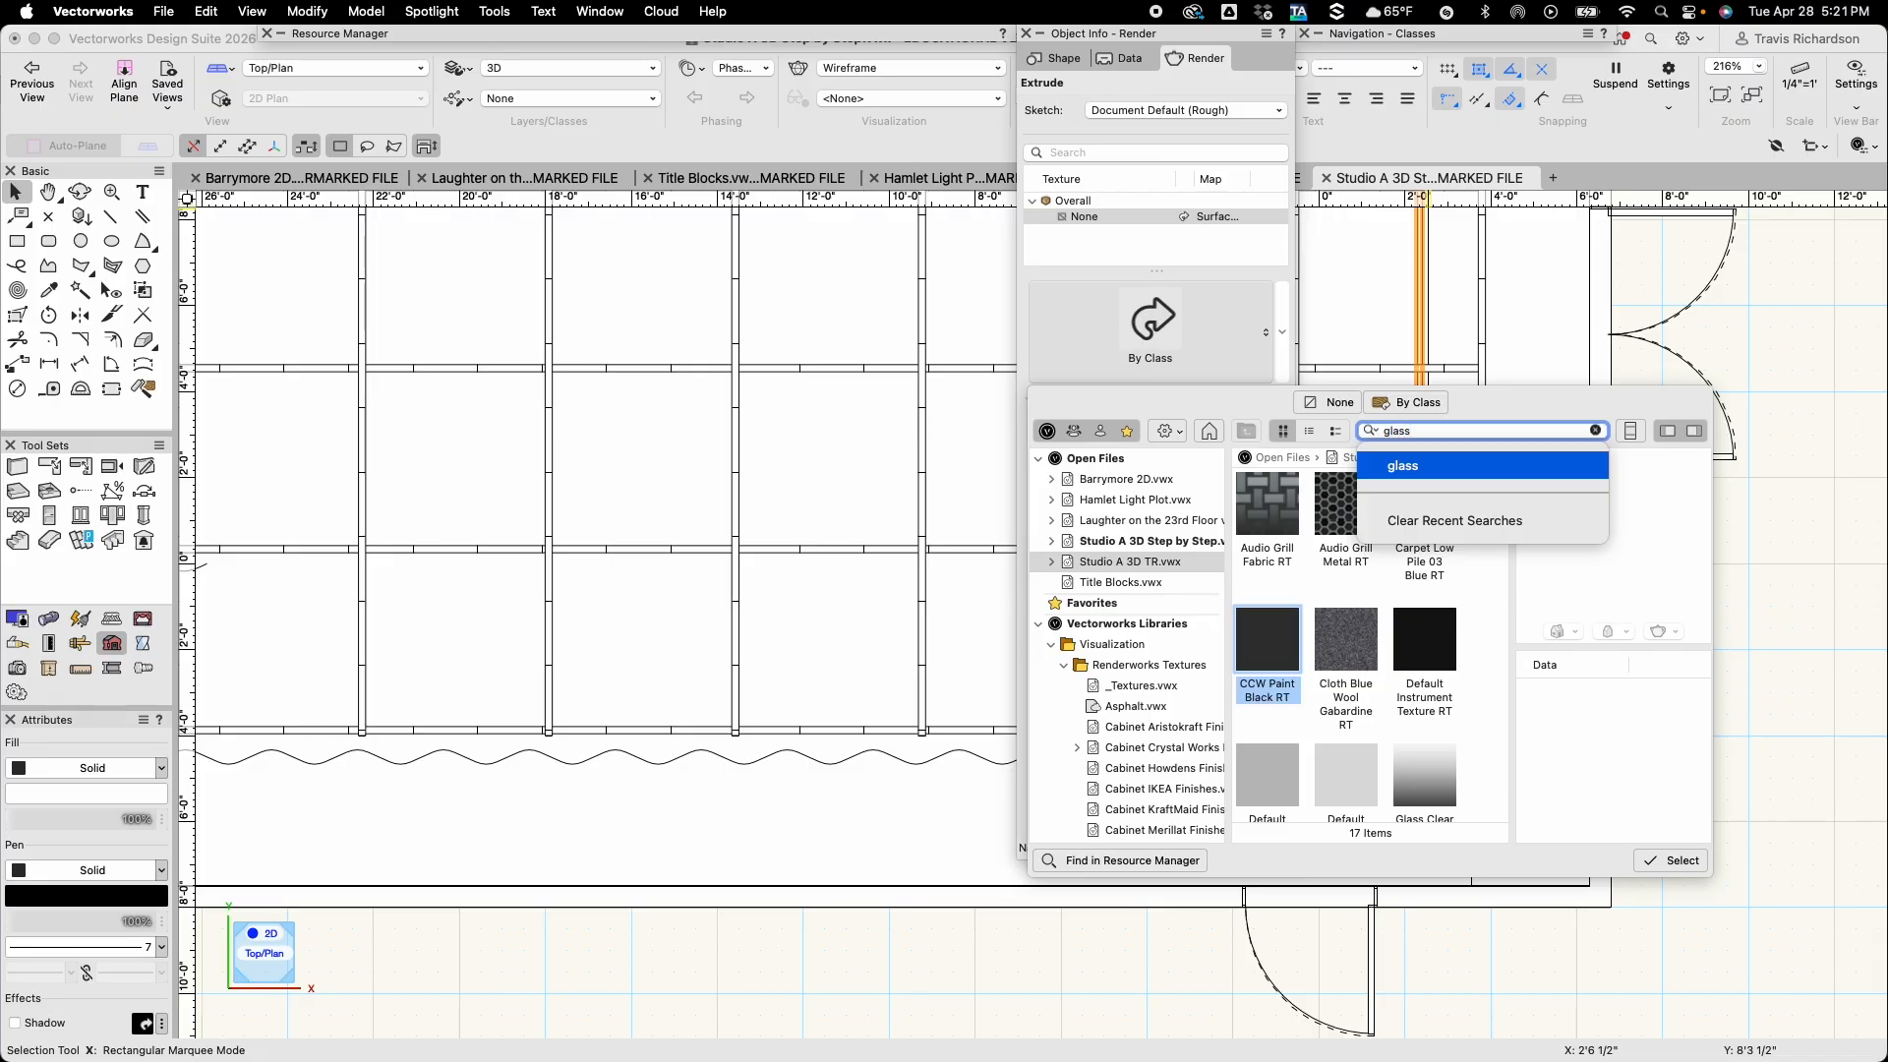
pyautogui.press('Return')
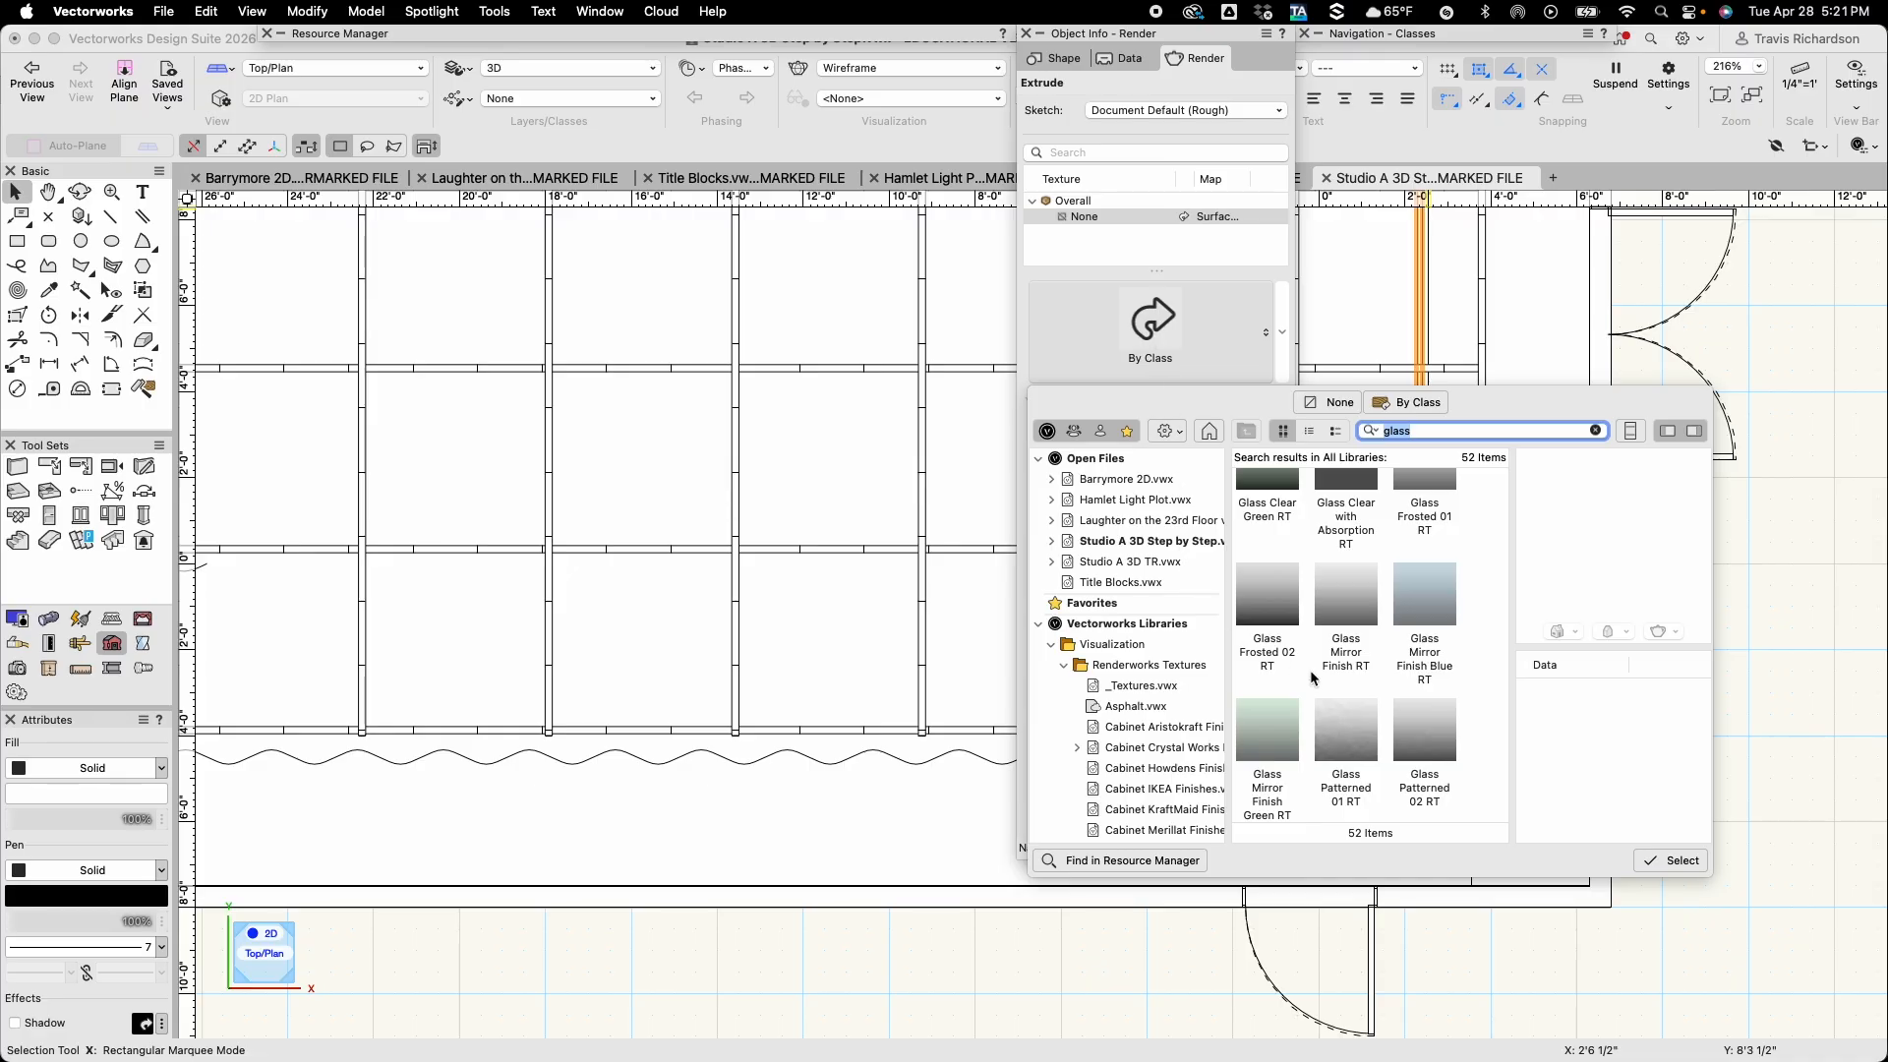
pyautogui.scroll(1, 1397, 725)
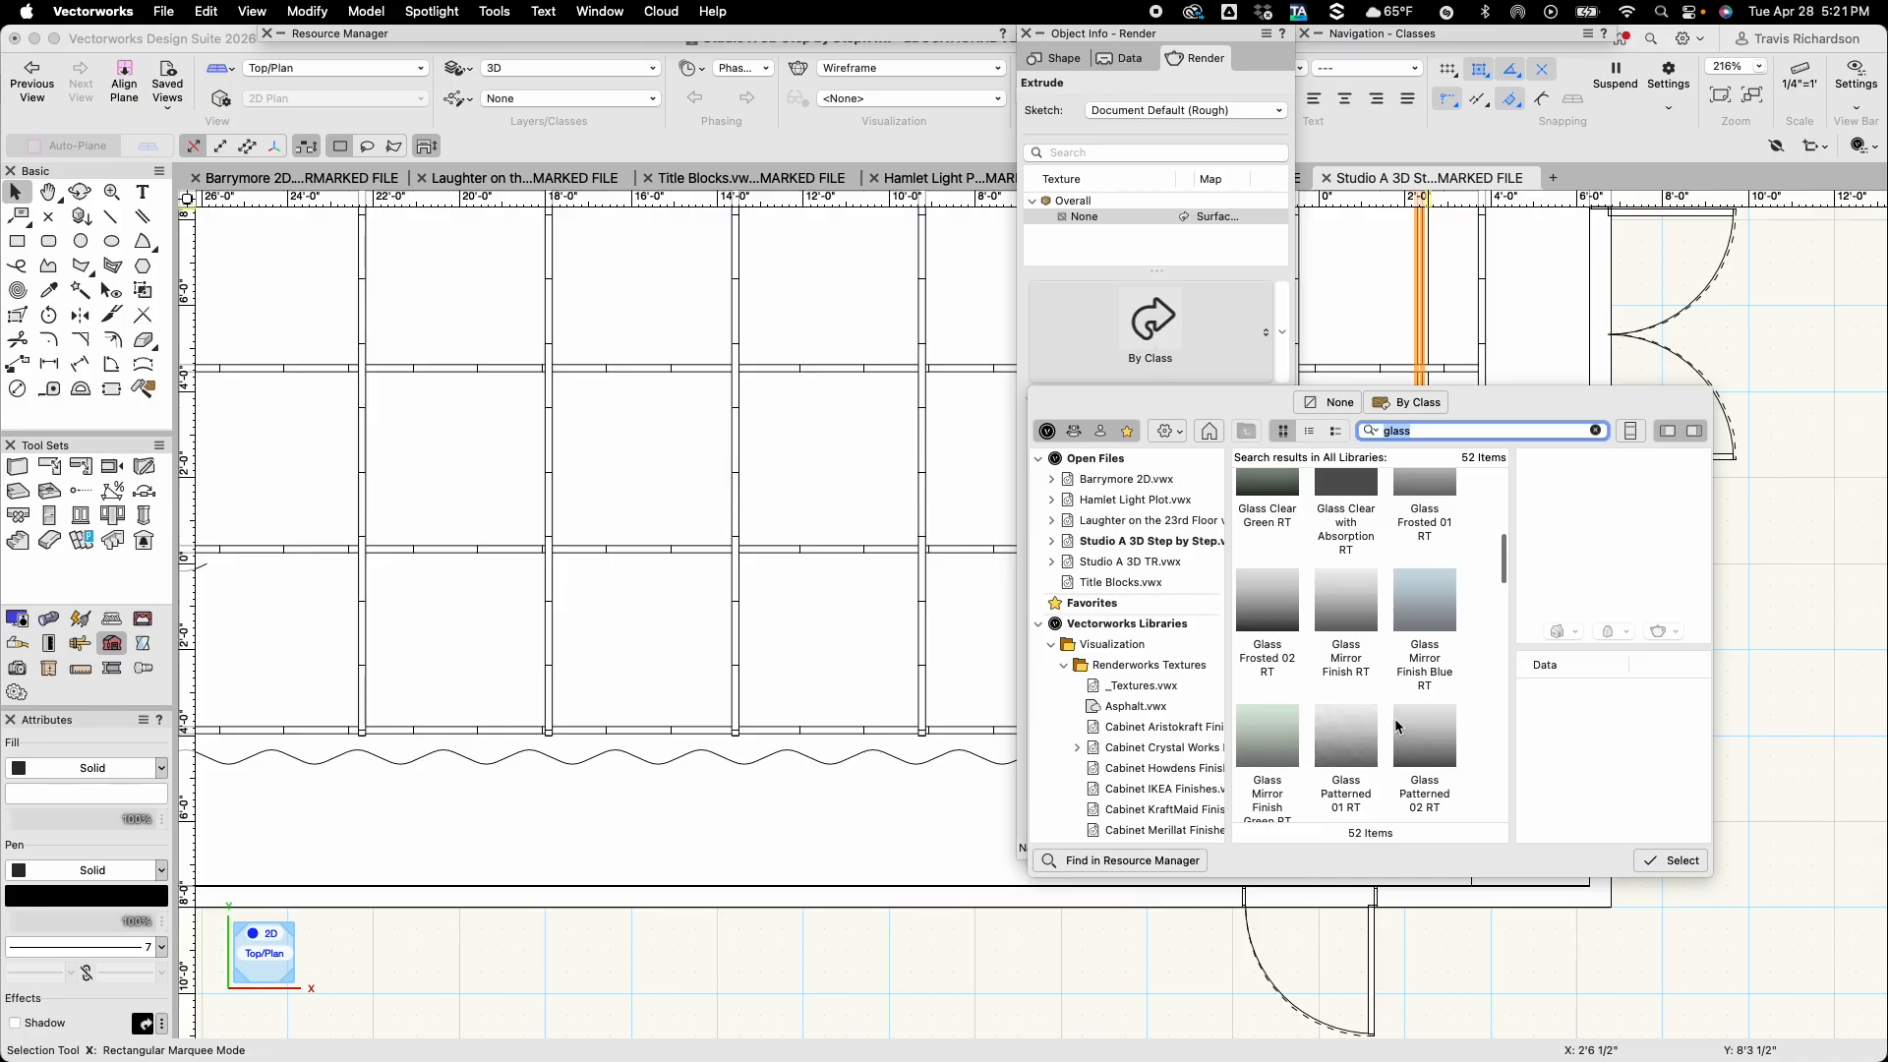
pyautogui.scroll(5, 1396, 726)
pyautogui.scroll(-8, 1397, 726)
pyautogui.scroll(-8, 1397, 726)
pyautogui.scroll(10, 1400, 726)
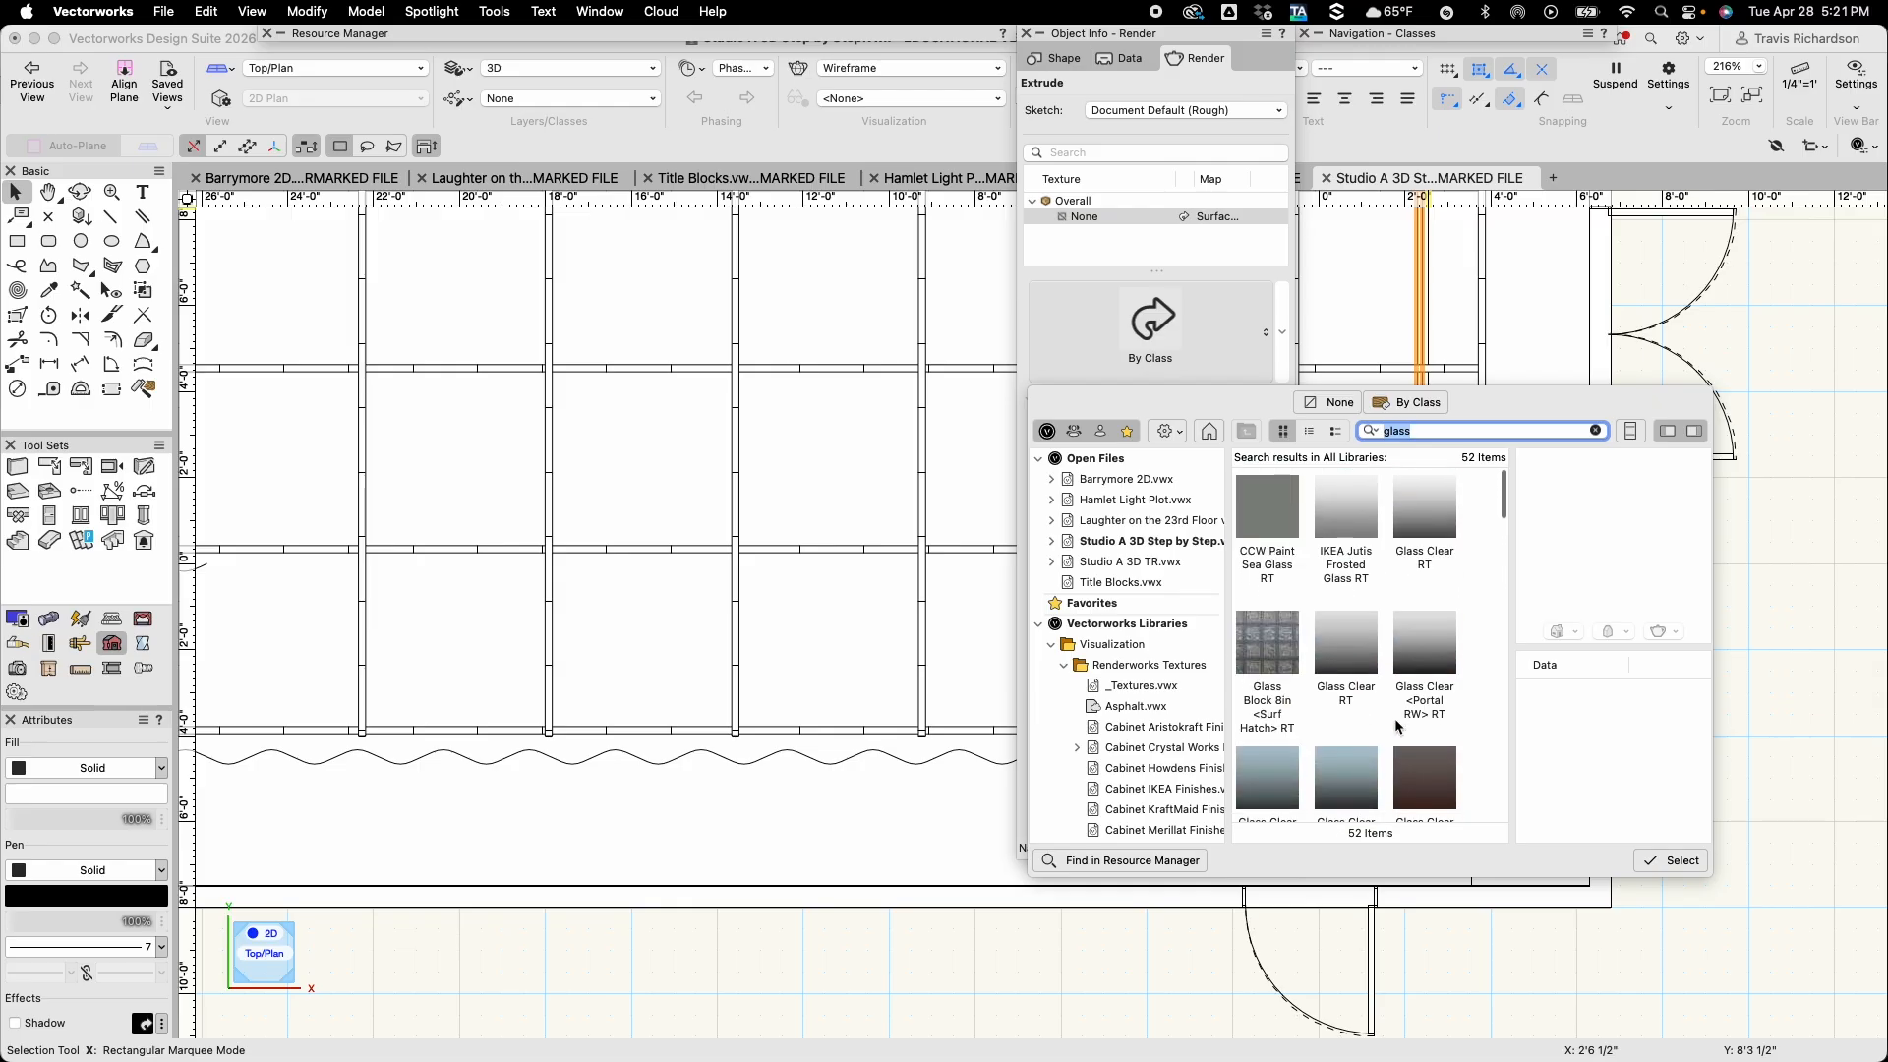
pyautogui.scroll(-1, 1397, 726)
pyautogui.scroll(-3, 1398, 726)
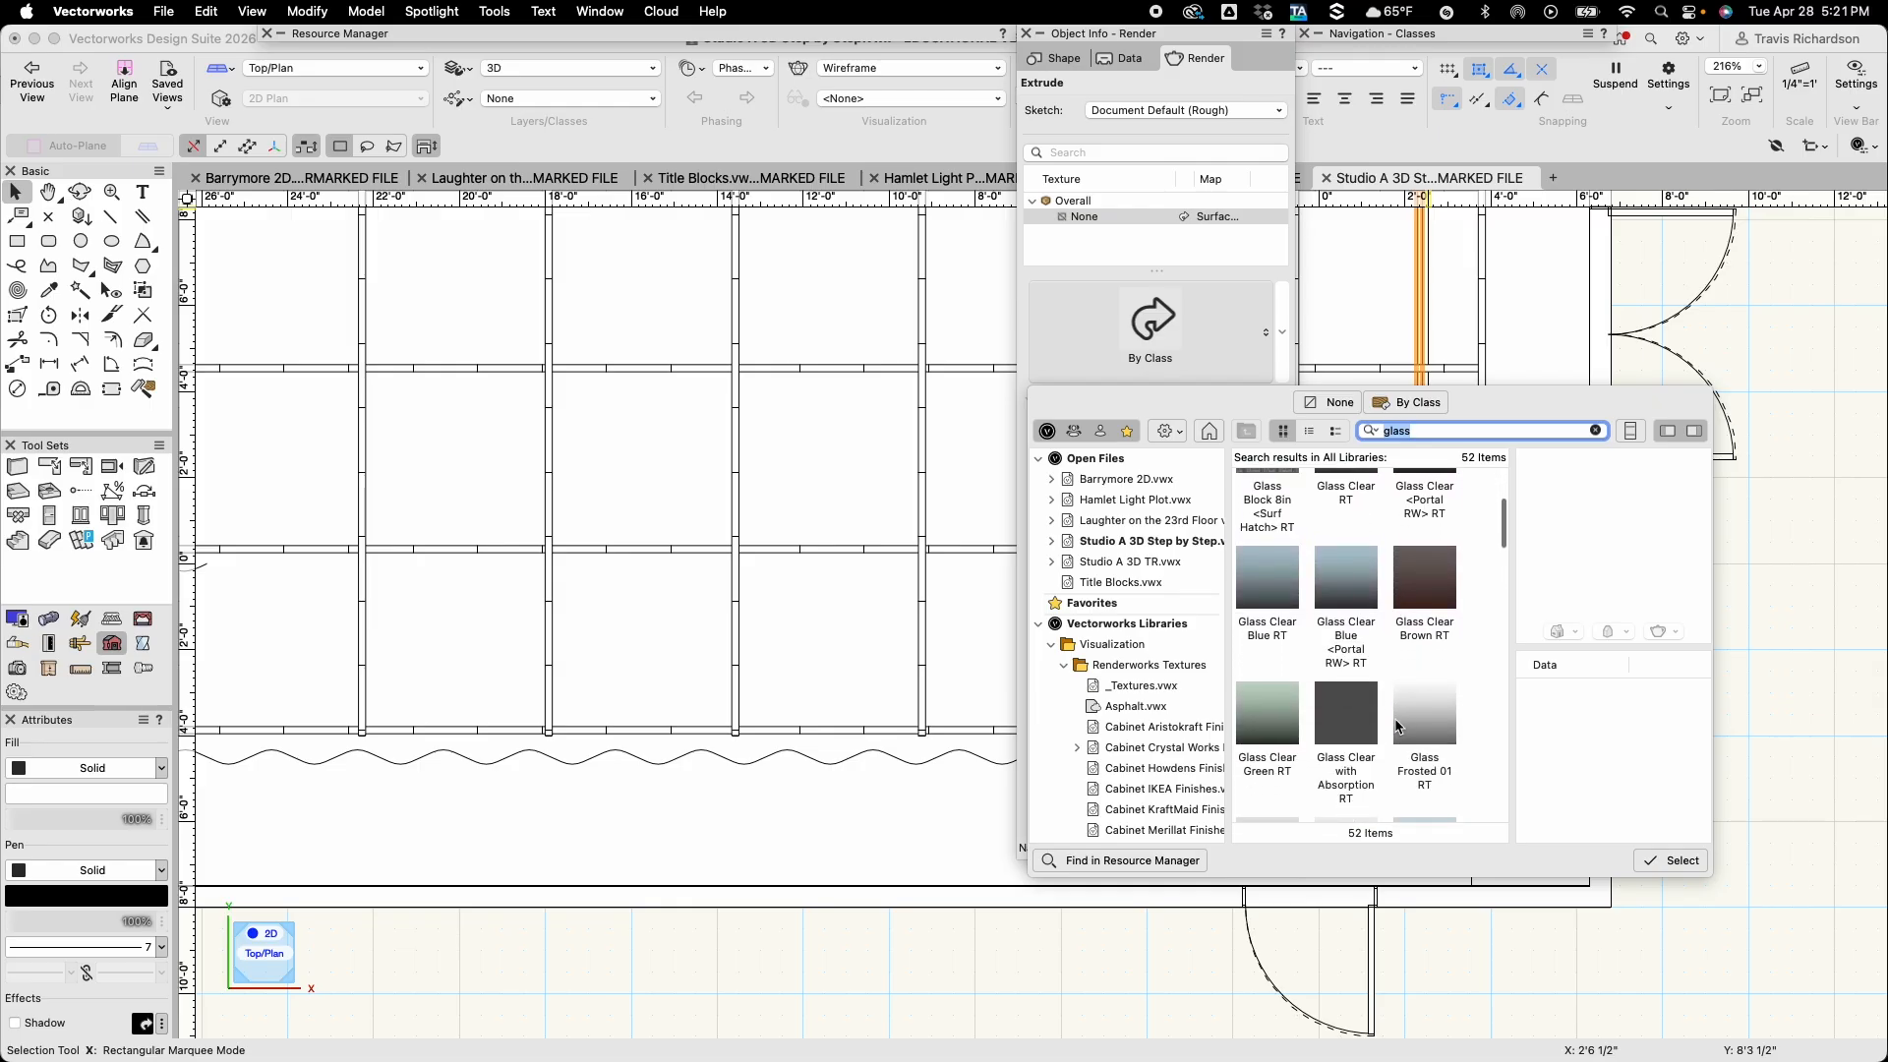
# Narrow the texture search to "glass clear" and apply Glass Clear with Absorption RT to the border extrude
pyautogui.click(1449, 430)
pyautogui.write('clear ab')
pyautogui.press('Return')
pyautogui.press('Right')
pyautogui.press('BackSpace')
pyautogui.press('BackSpace')
pyautogui.press('BackSpace')
pyautogui.press('BackSpace')
pyautogui.press('BackSpace')
pyautogui.press('Return')
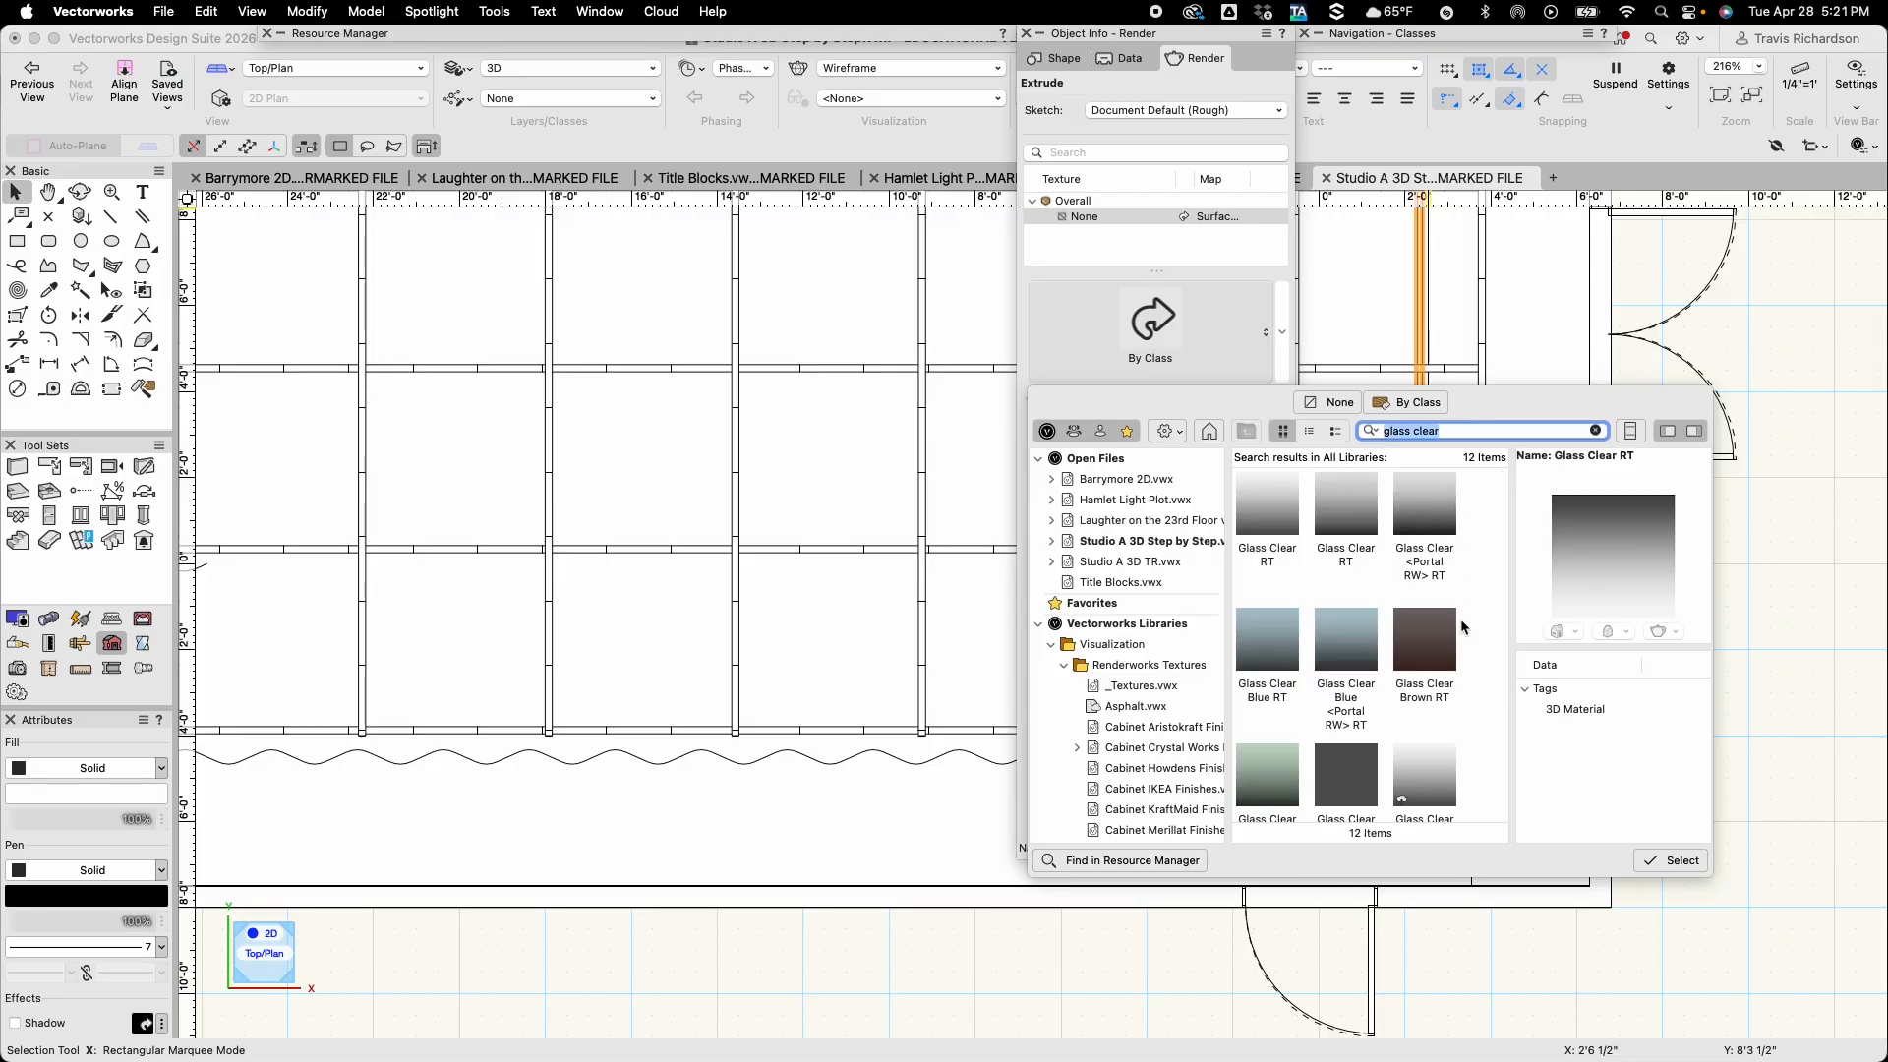
pyautogui.scroll(-3, 1461, 617)
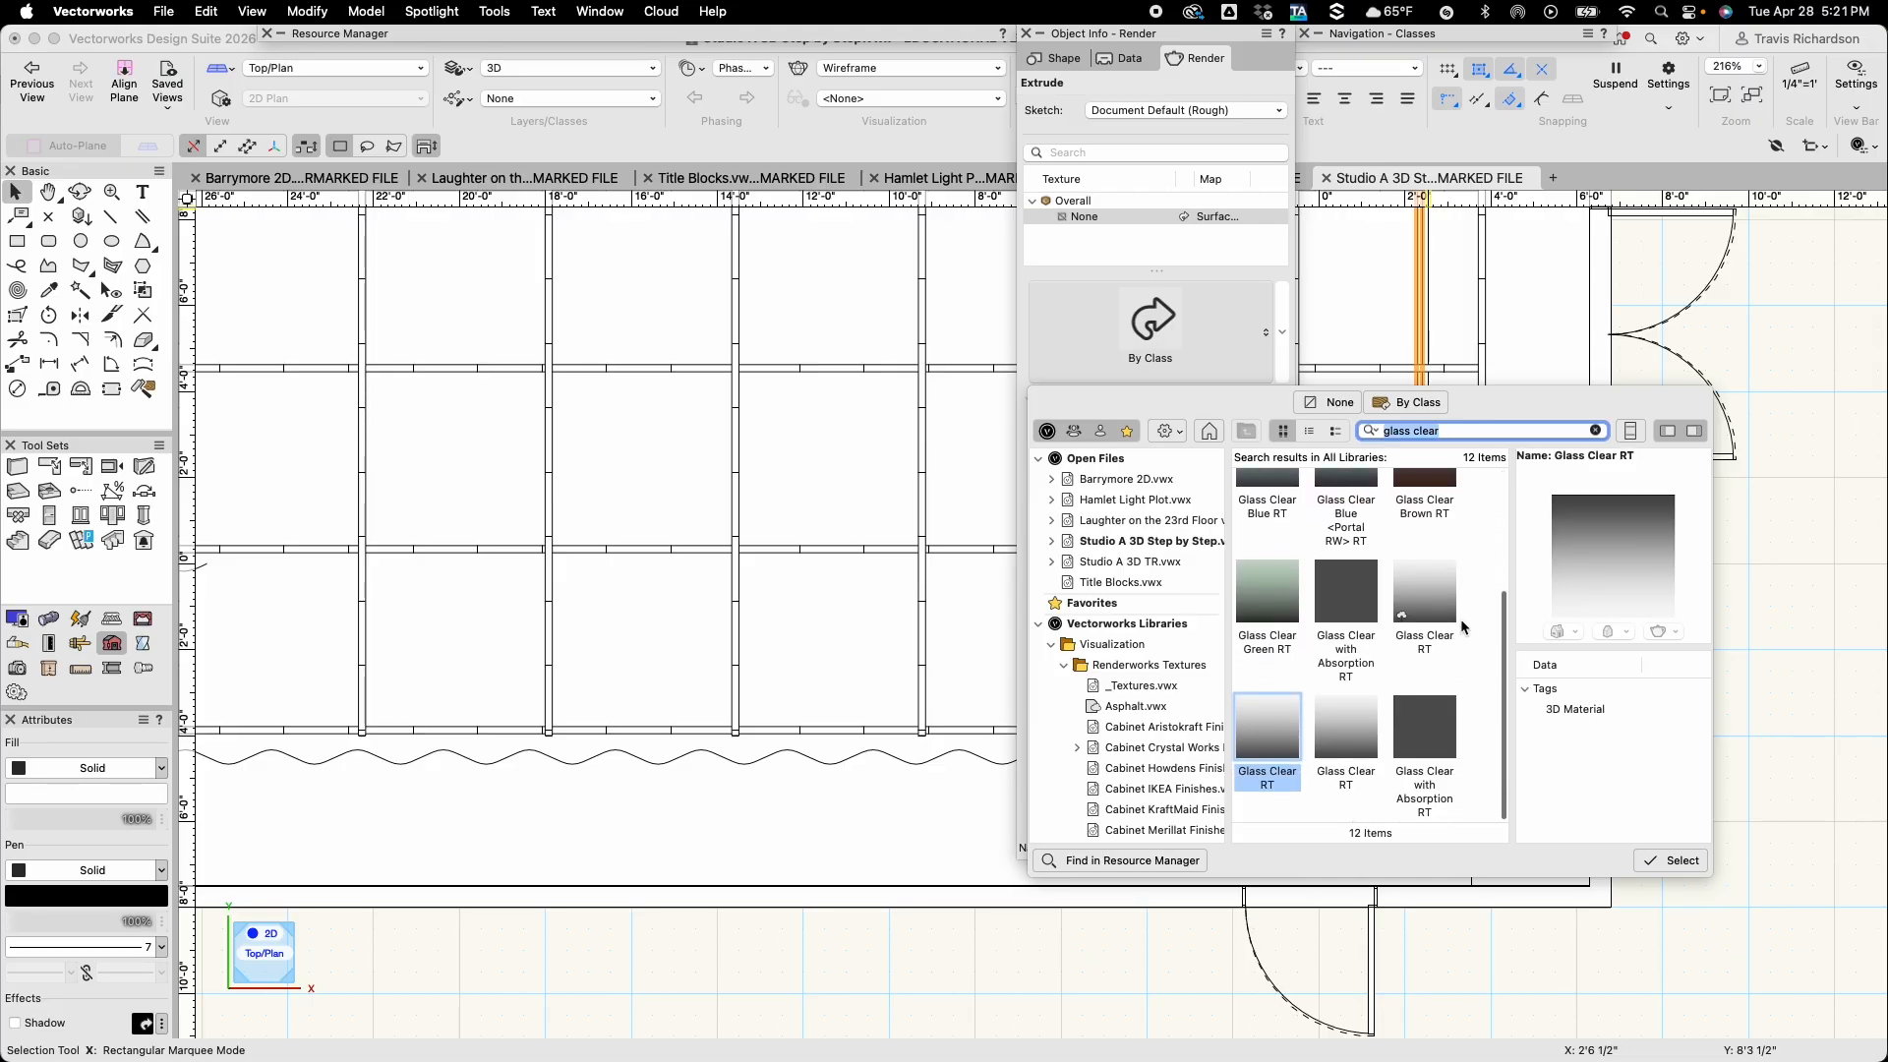
pyautogui.doubleClick(1419, 748)
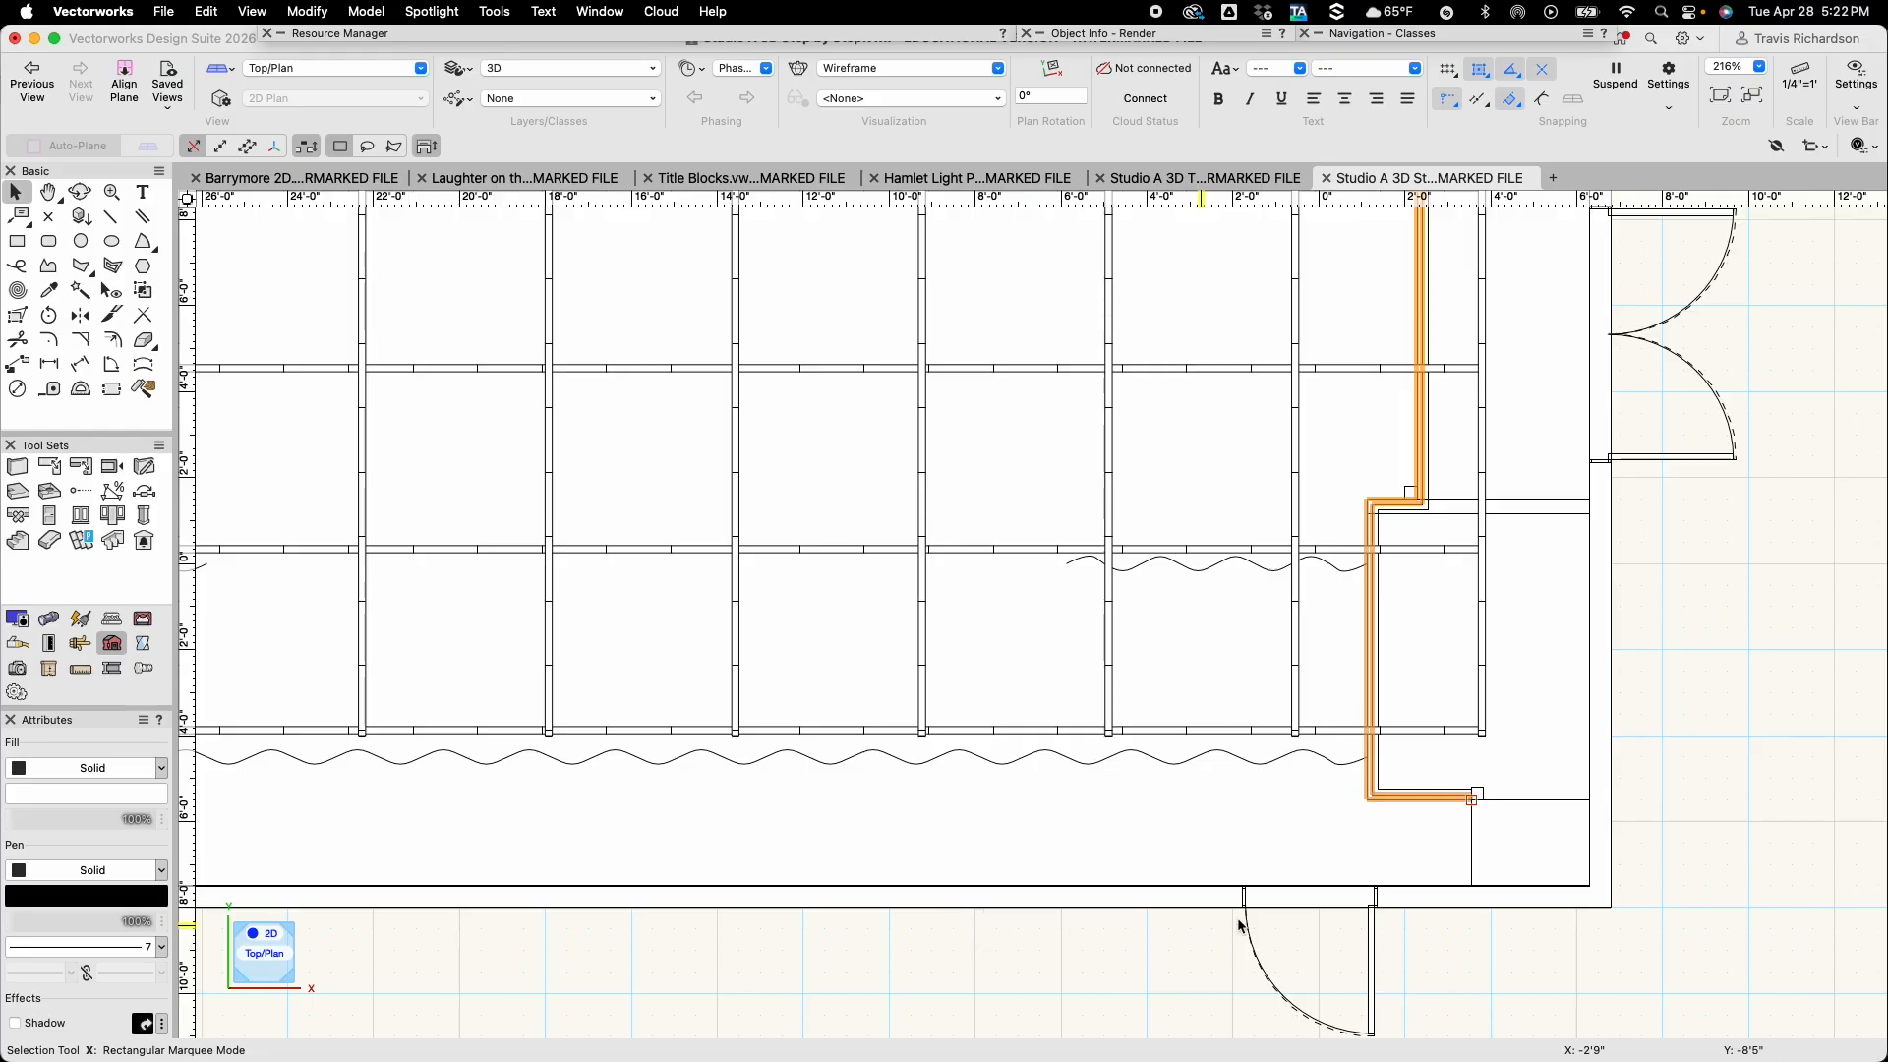
pyautogui.moveTo(1199, 36)
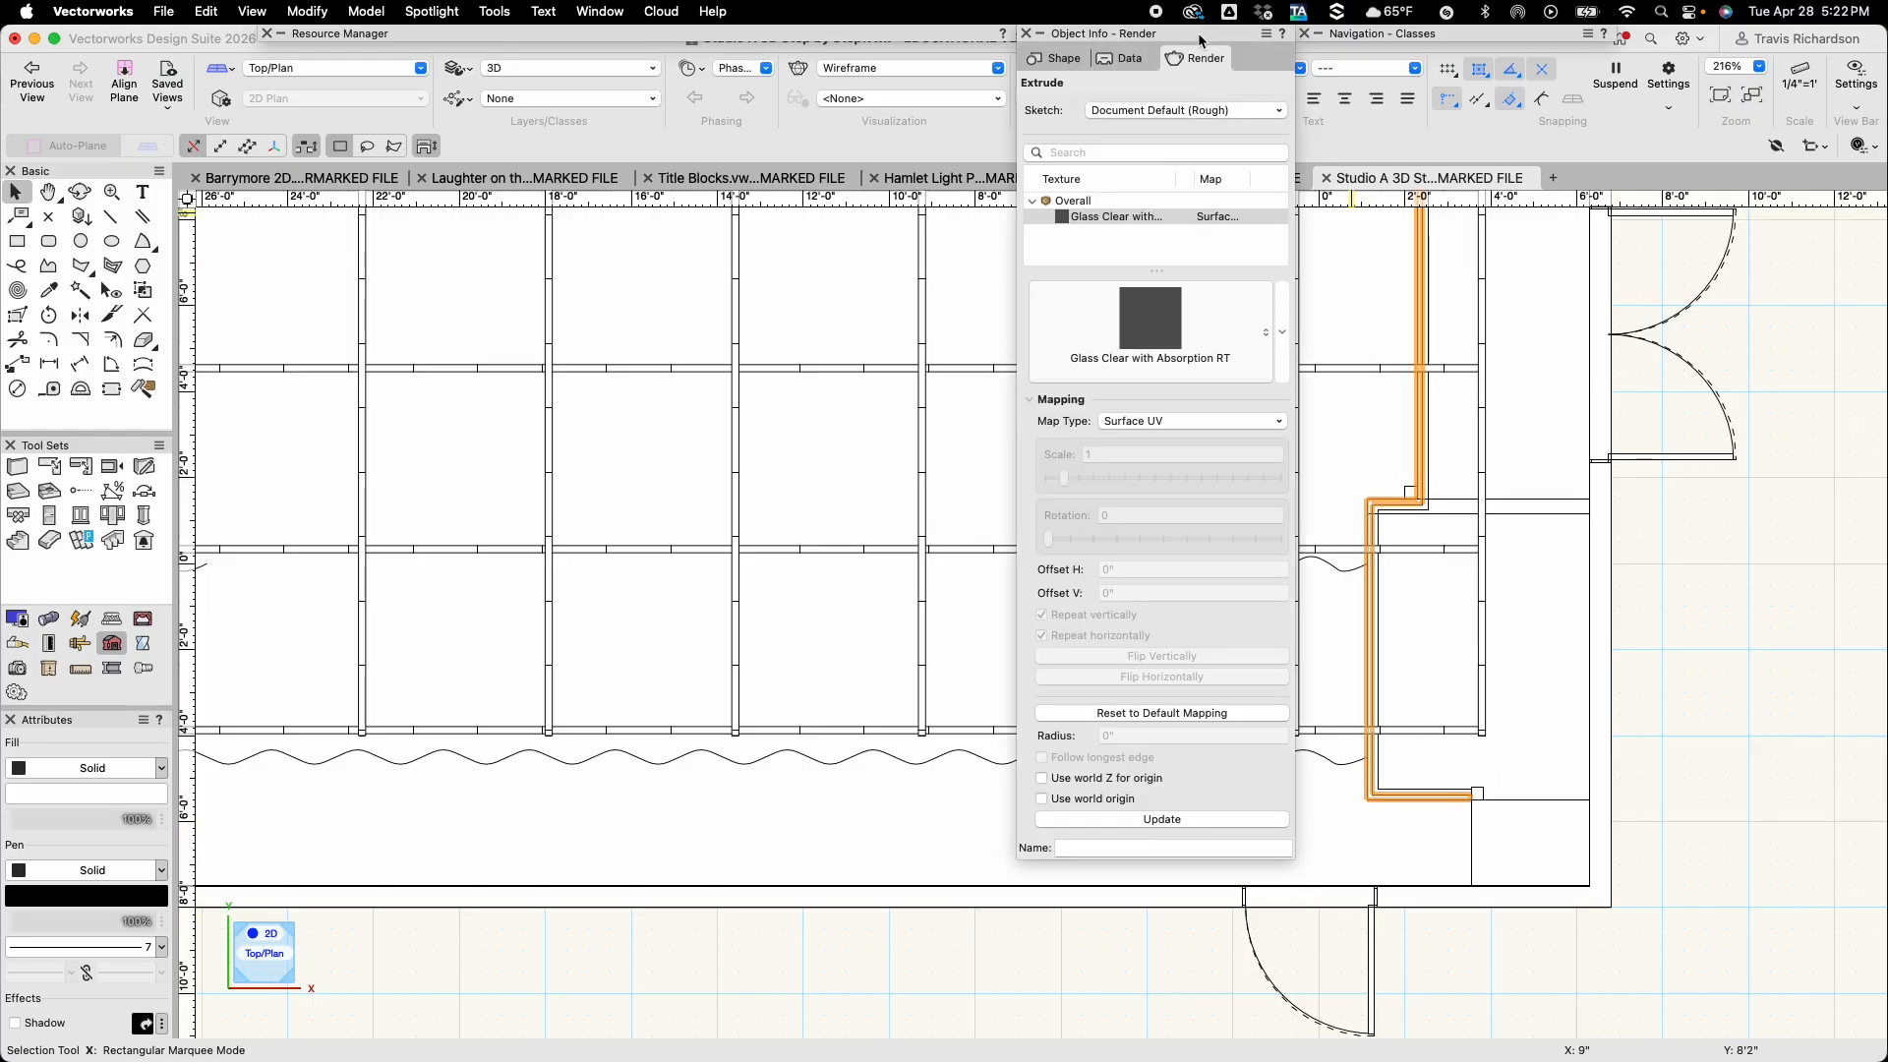
# Raise the glass border extrude by setting its bottom Z to 12'4 1/2"
pyautogui.click(1058, 59)
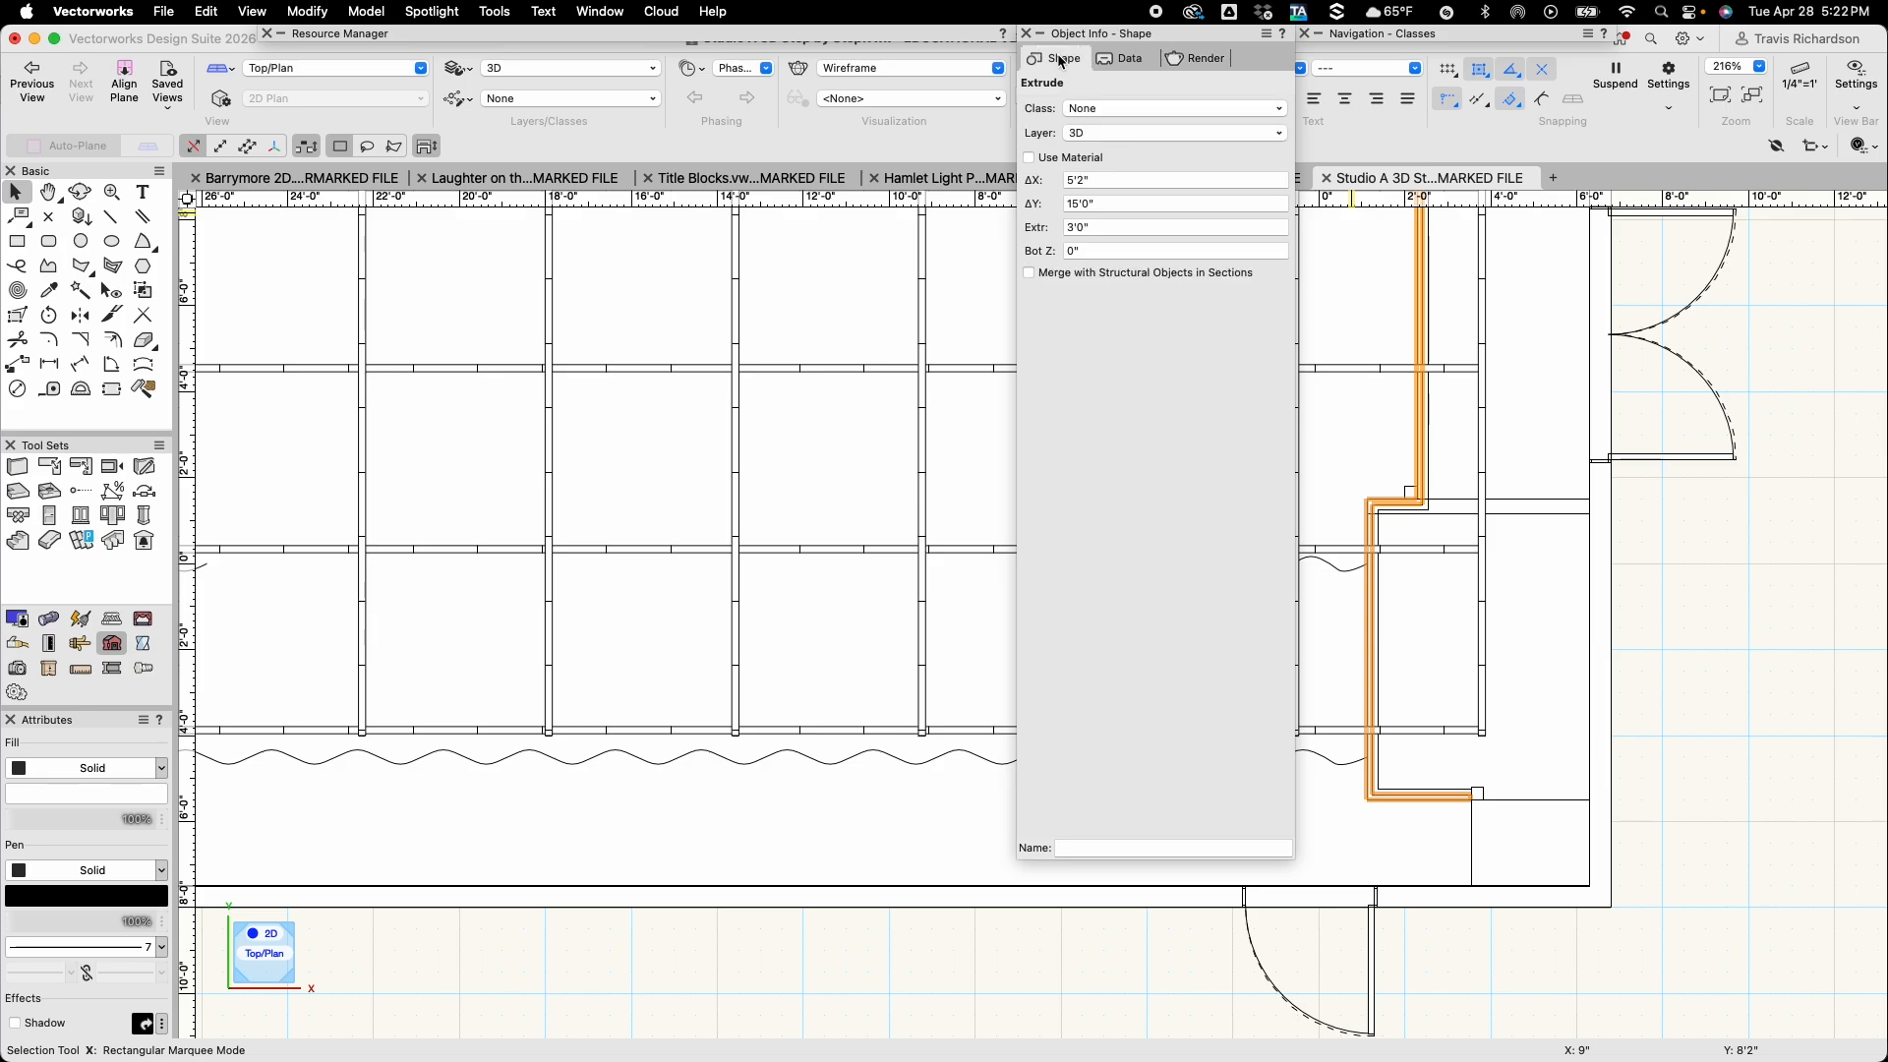
pyautogui.click(1088, 249)
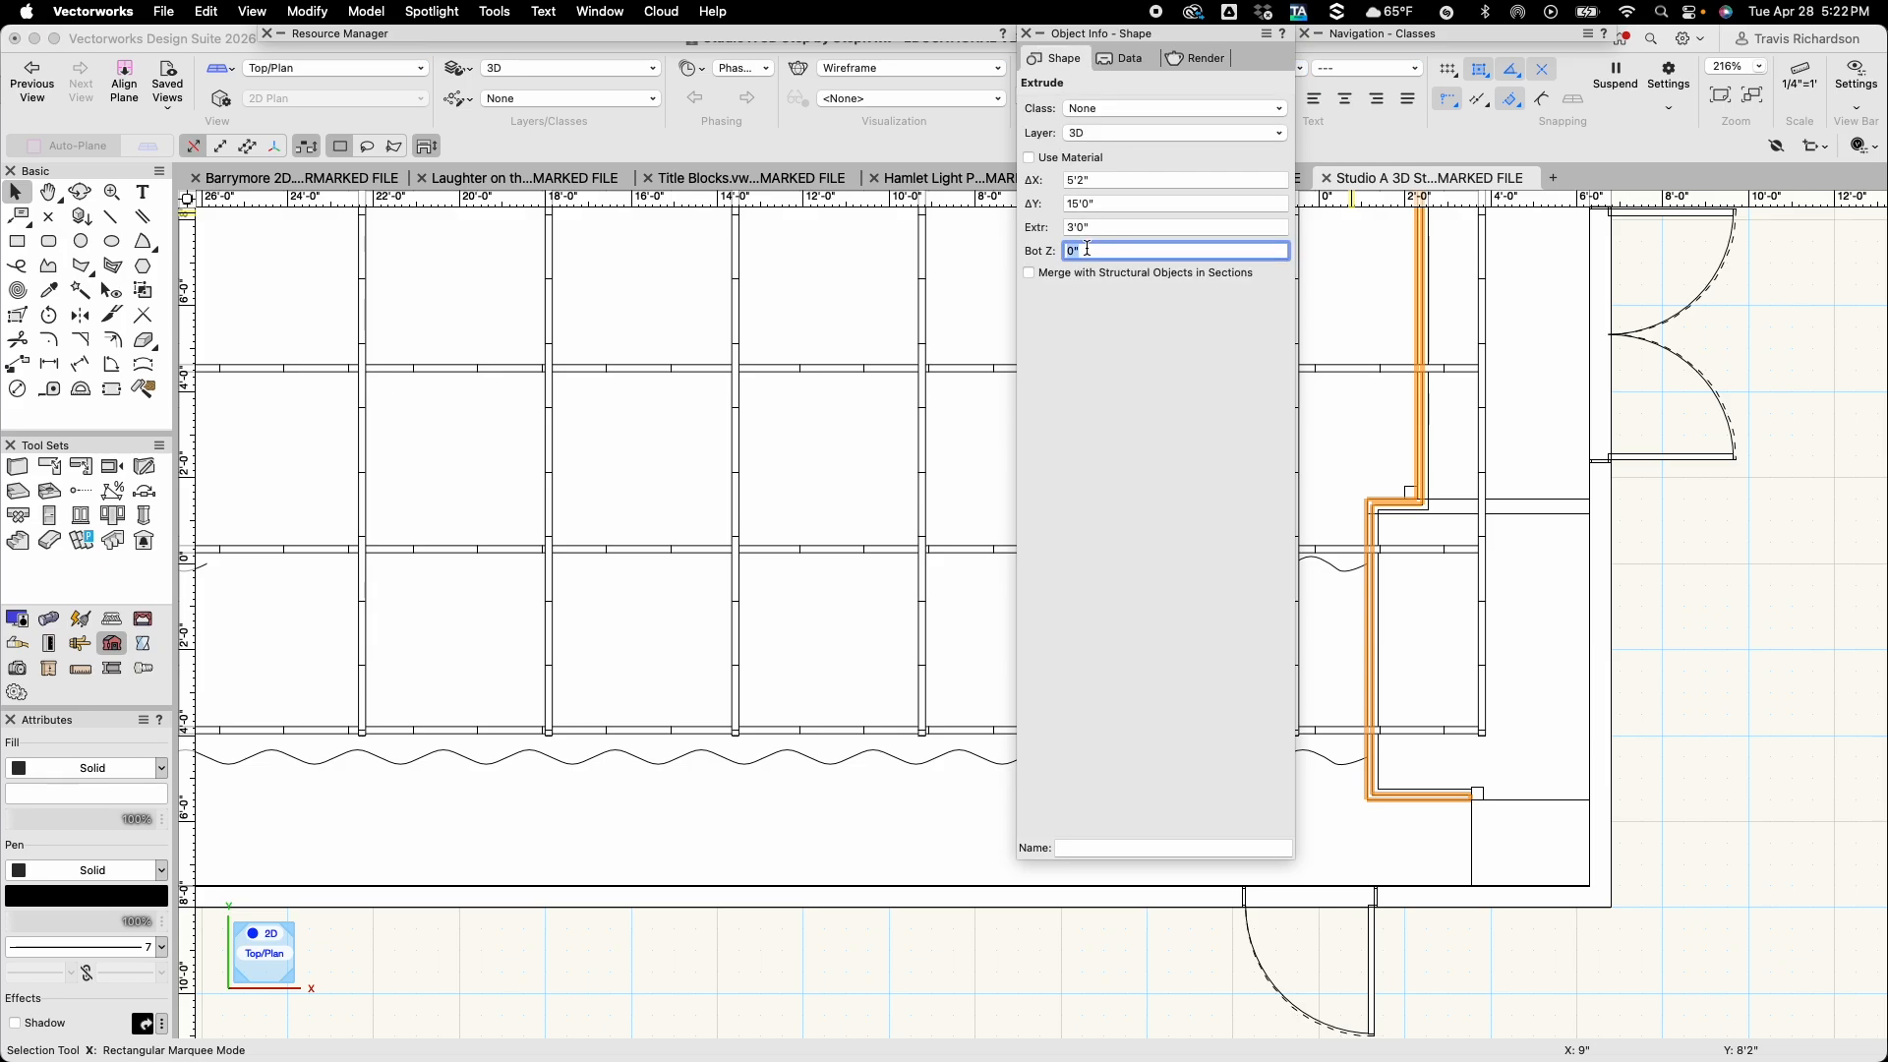
pyautogui.write("12'")
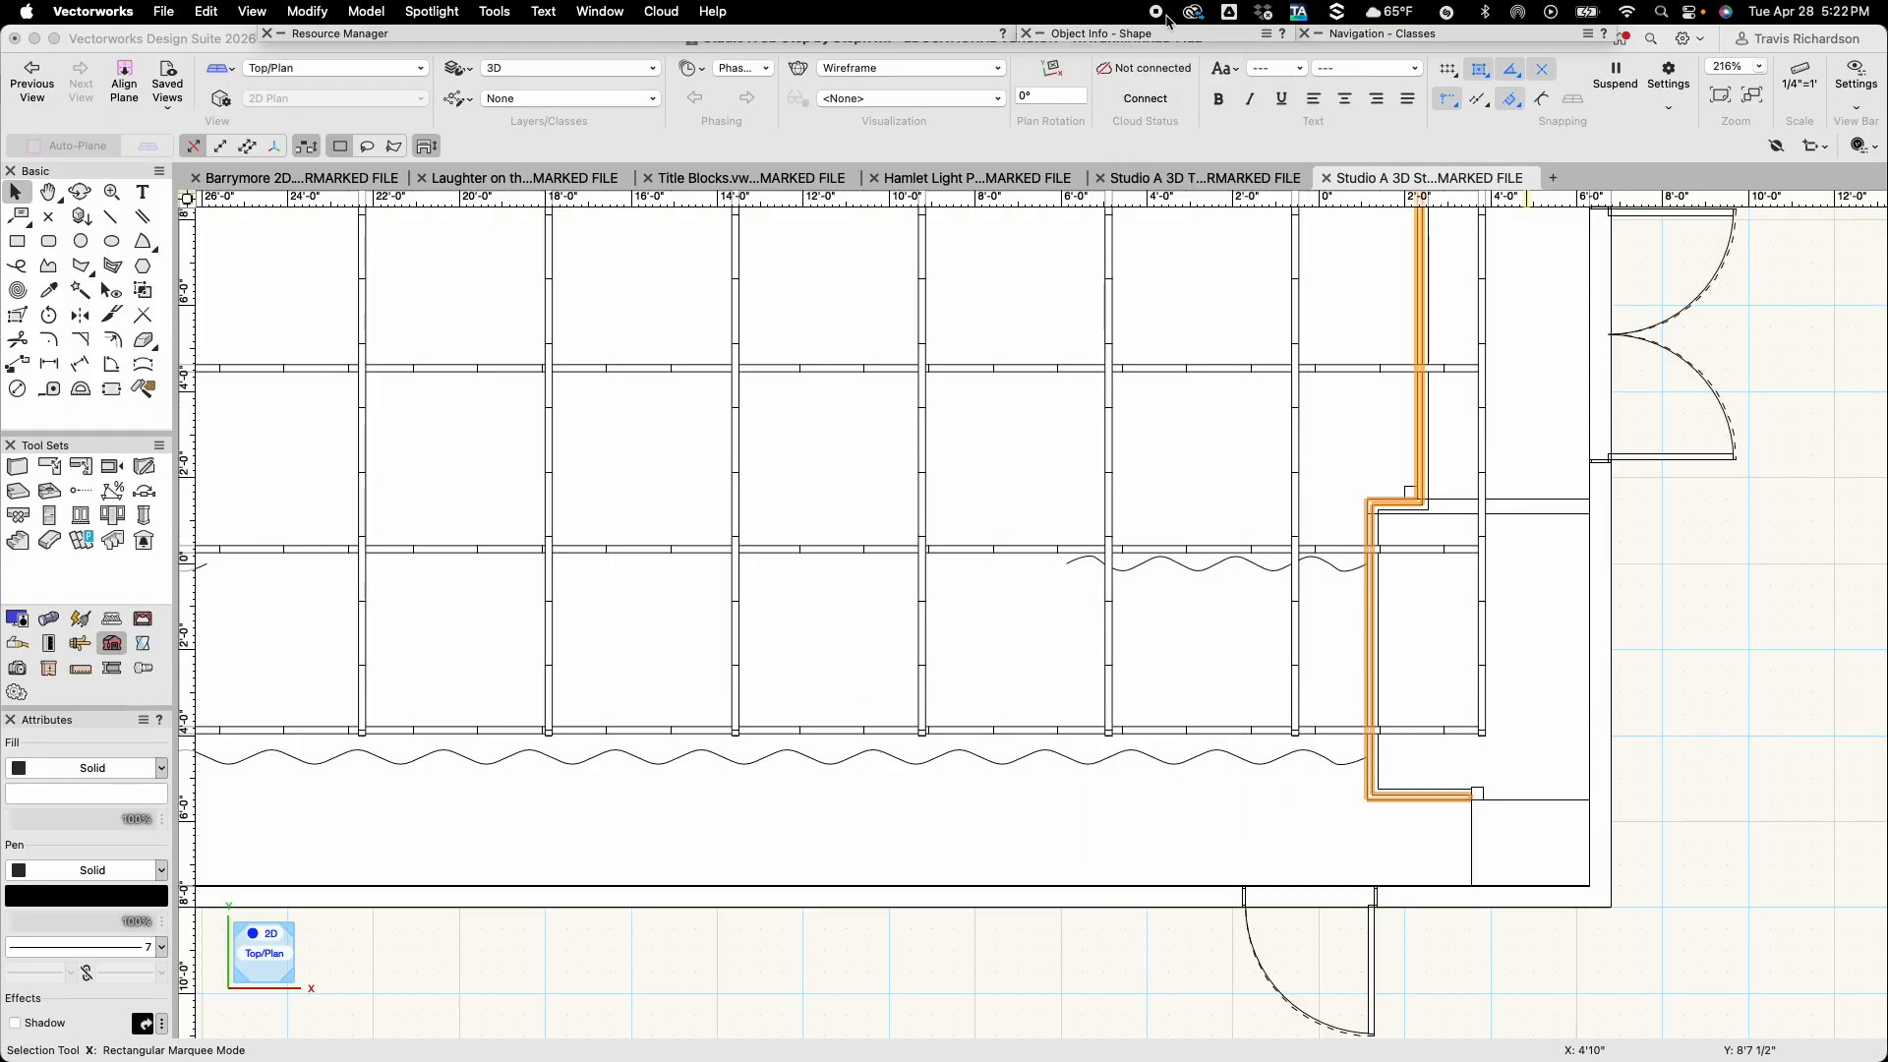
pyautogui.moveTo(1165, 37)
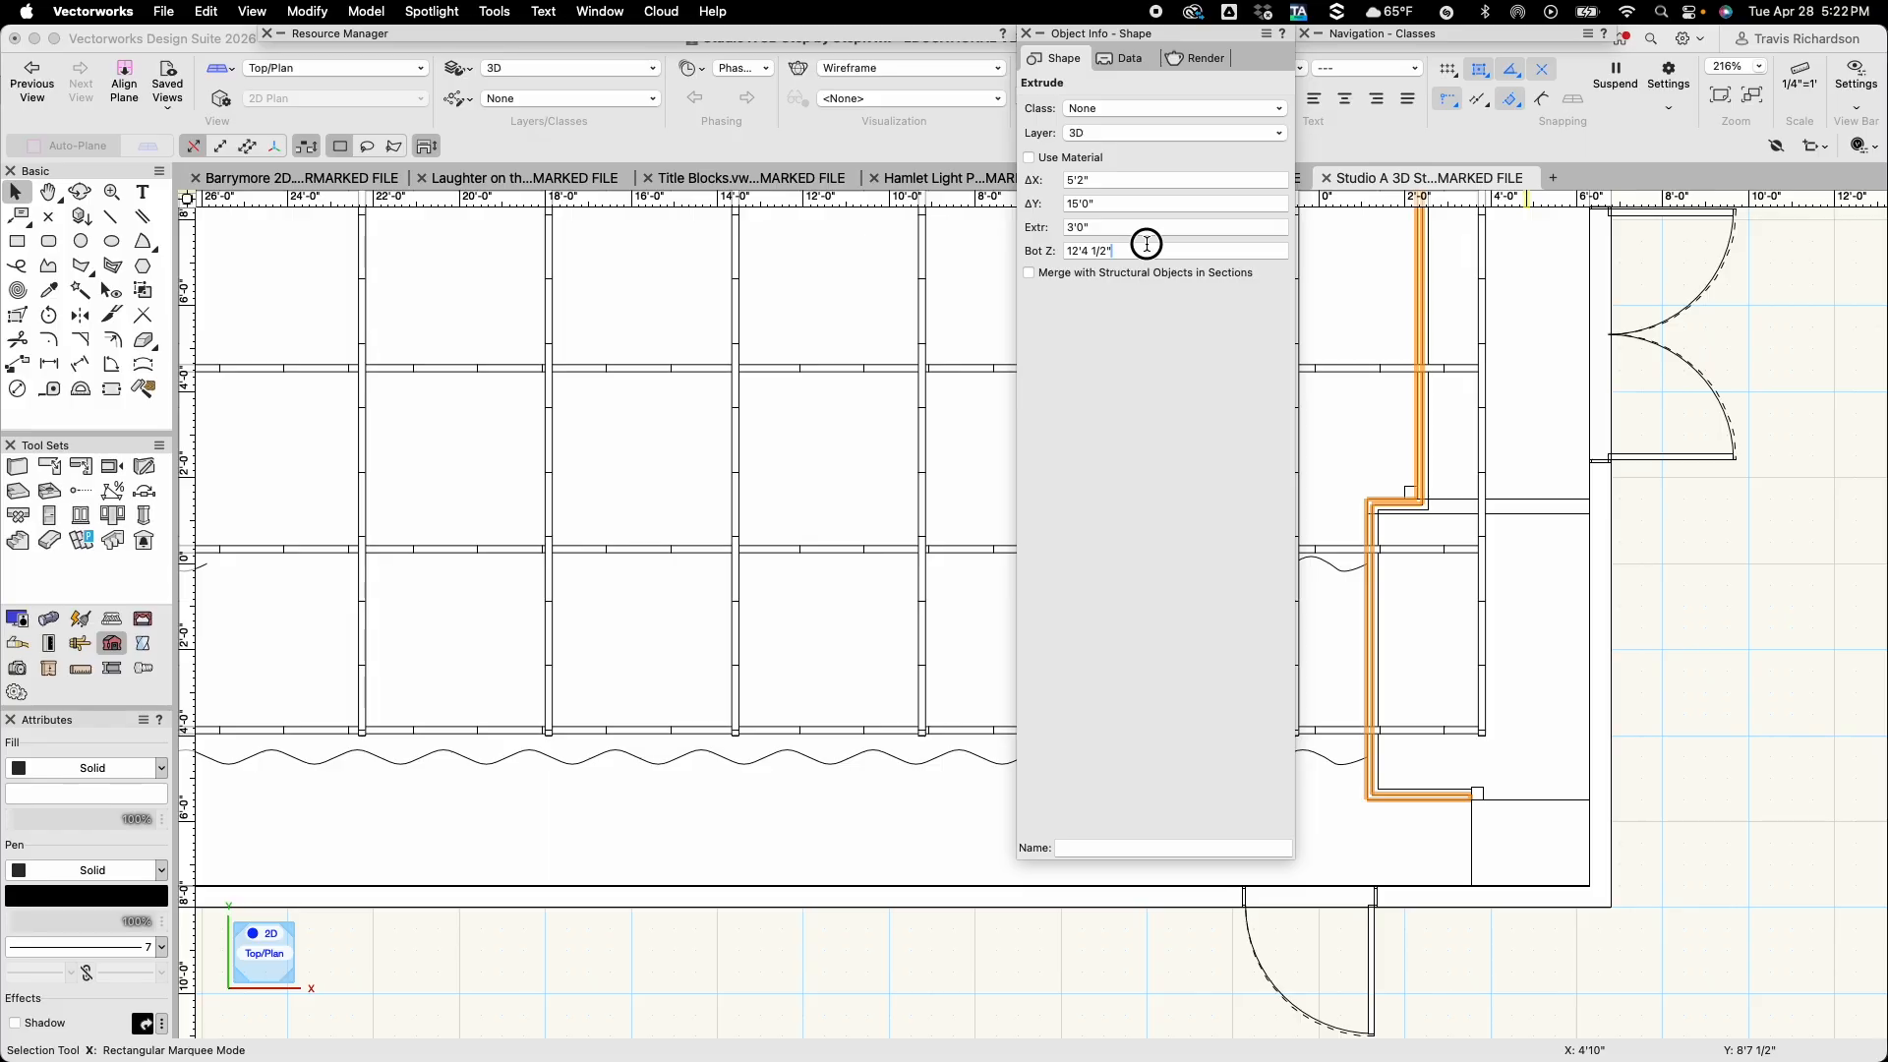
pyautogui.click(1148, 249)
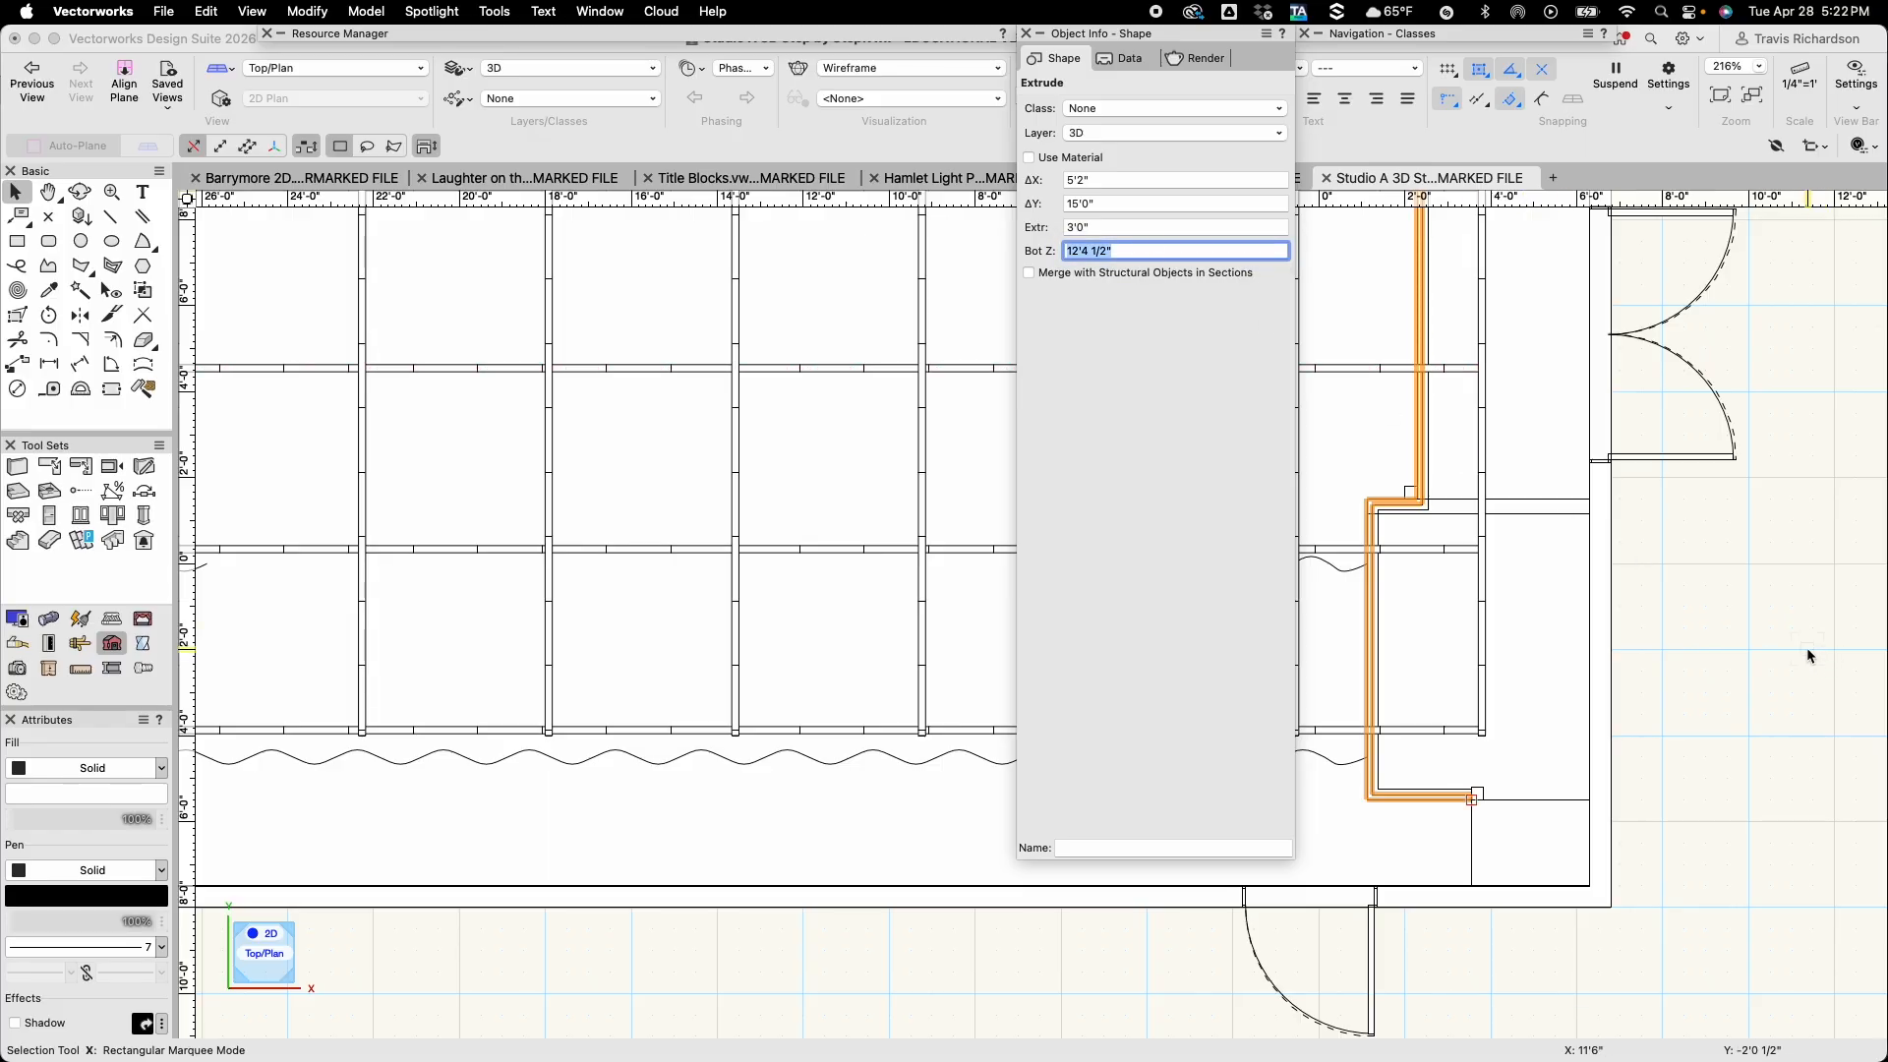
# Examine the height and placement of the raised glass railing in 3D, from low and elevated angles
pyautogui.click(80, 192)
pyautogui.moveTo(285, 360)
pyautogui.mouseDown()
pyautogui.moveTo(333, 389)
pyautogui.moveTo(793, 358)
pyautogui.moveTo(653, 556)
pyautogui.moveTo(847, 337)
pyautogui.moveTo(792, 444)
pyautogui.moveTo(897, 312)
pyautogui.moveTo(783, 678)
pyautogui.moveTo(780, 573)
pyautogui.moveTo(721, 535)
pyautogui.mouseUp()
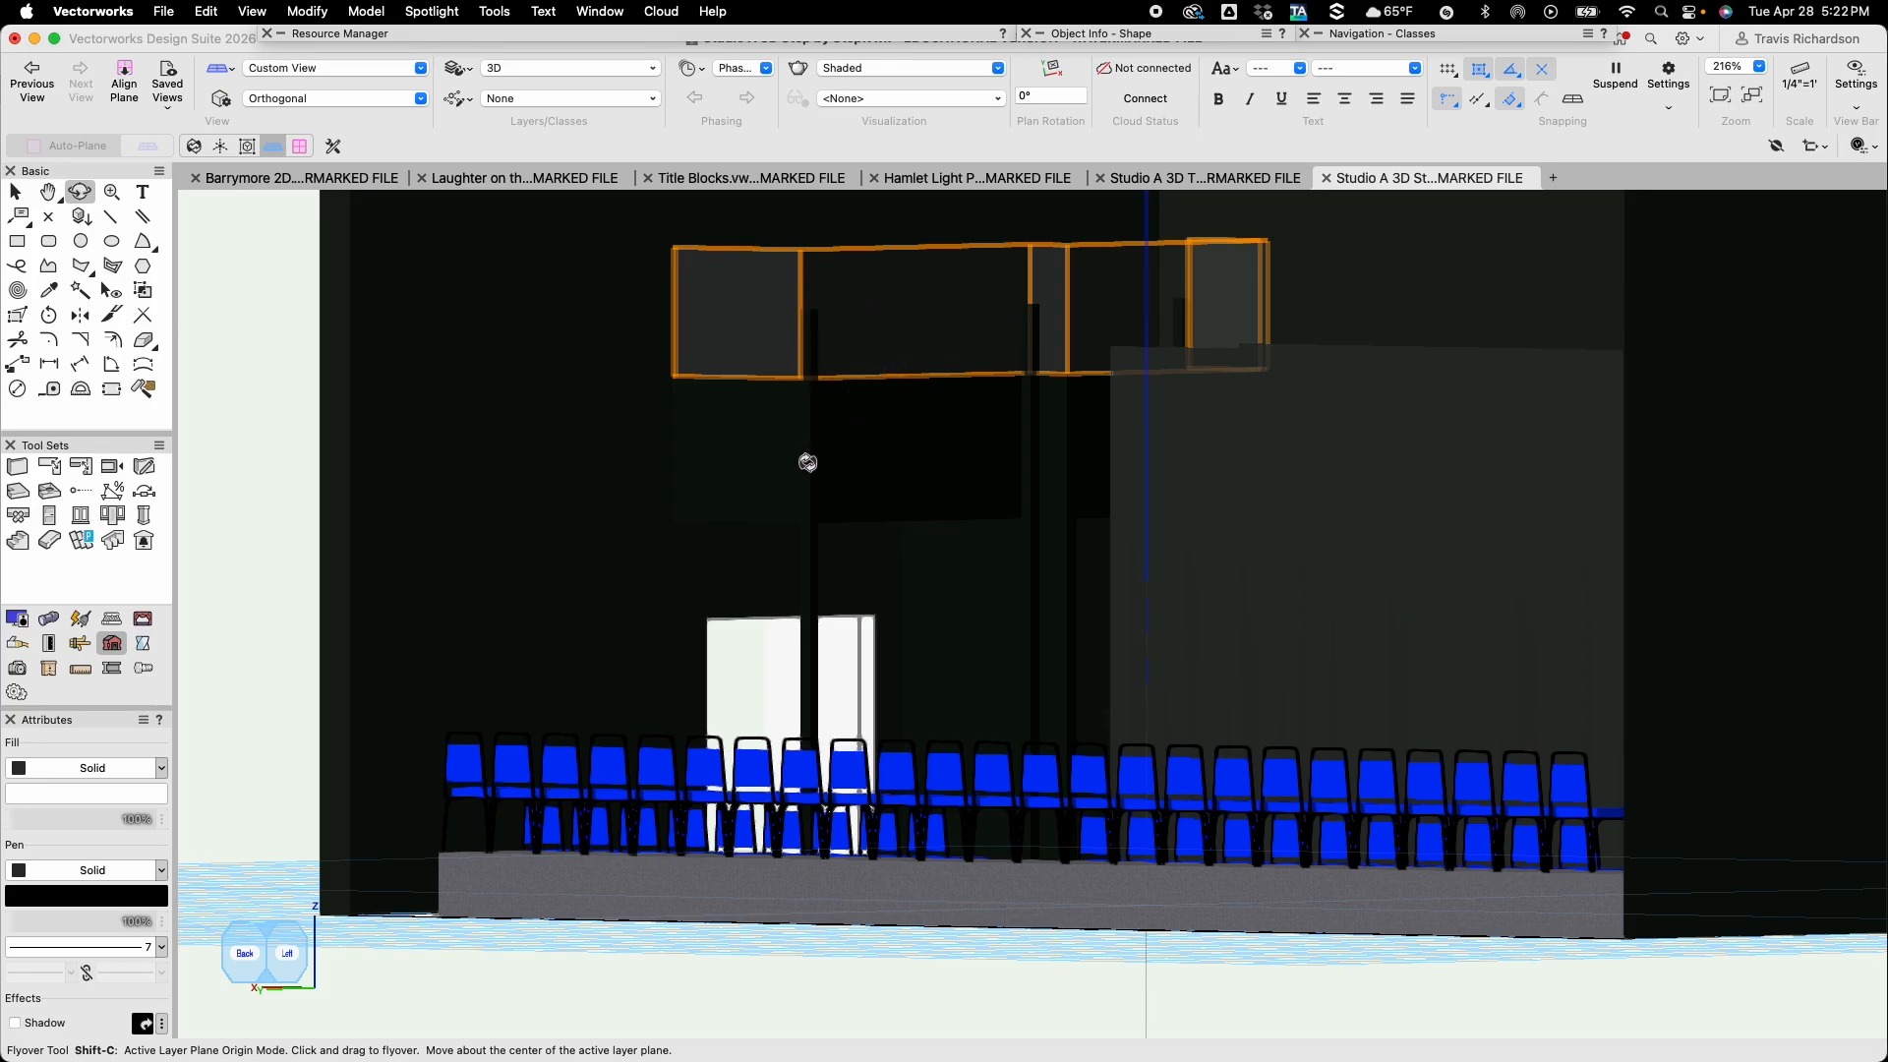
pyautogui.scroll(-3, 805, 463)
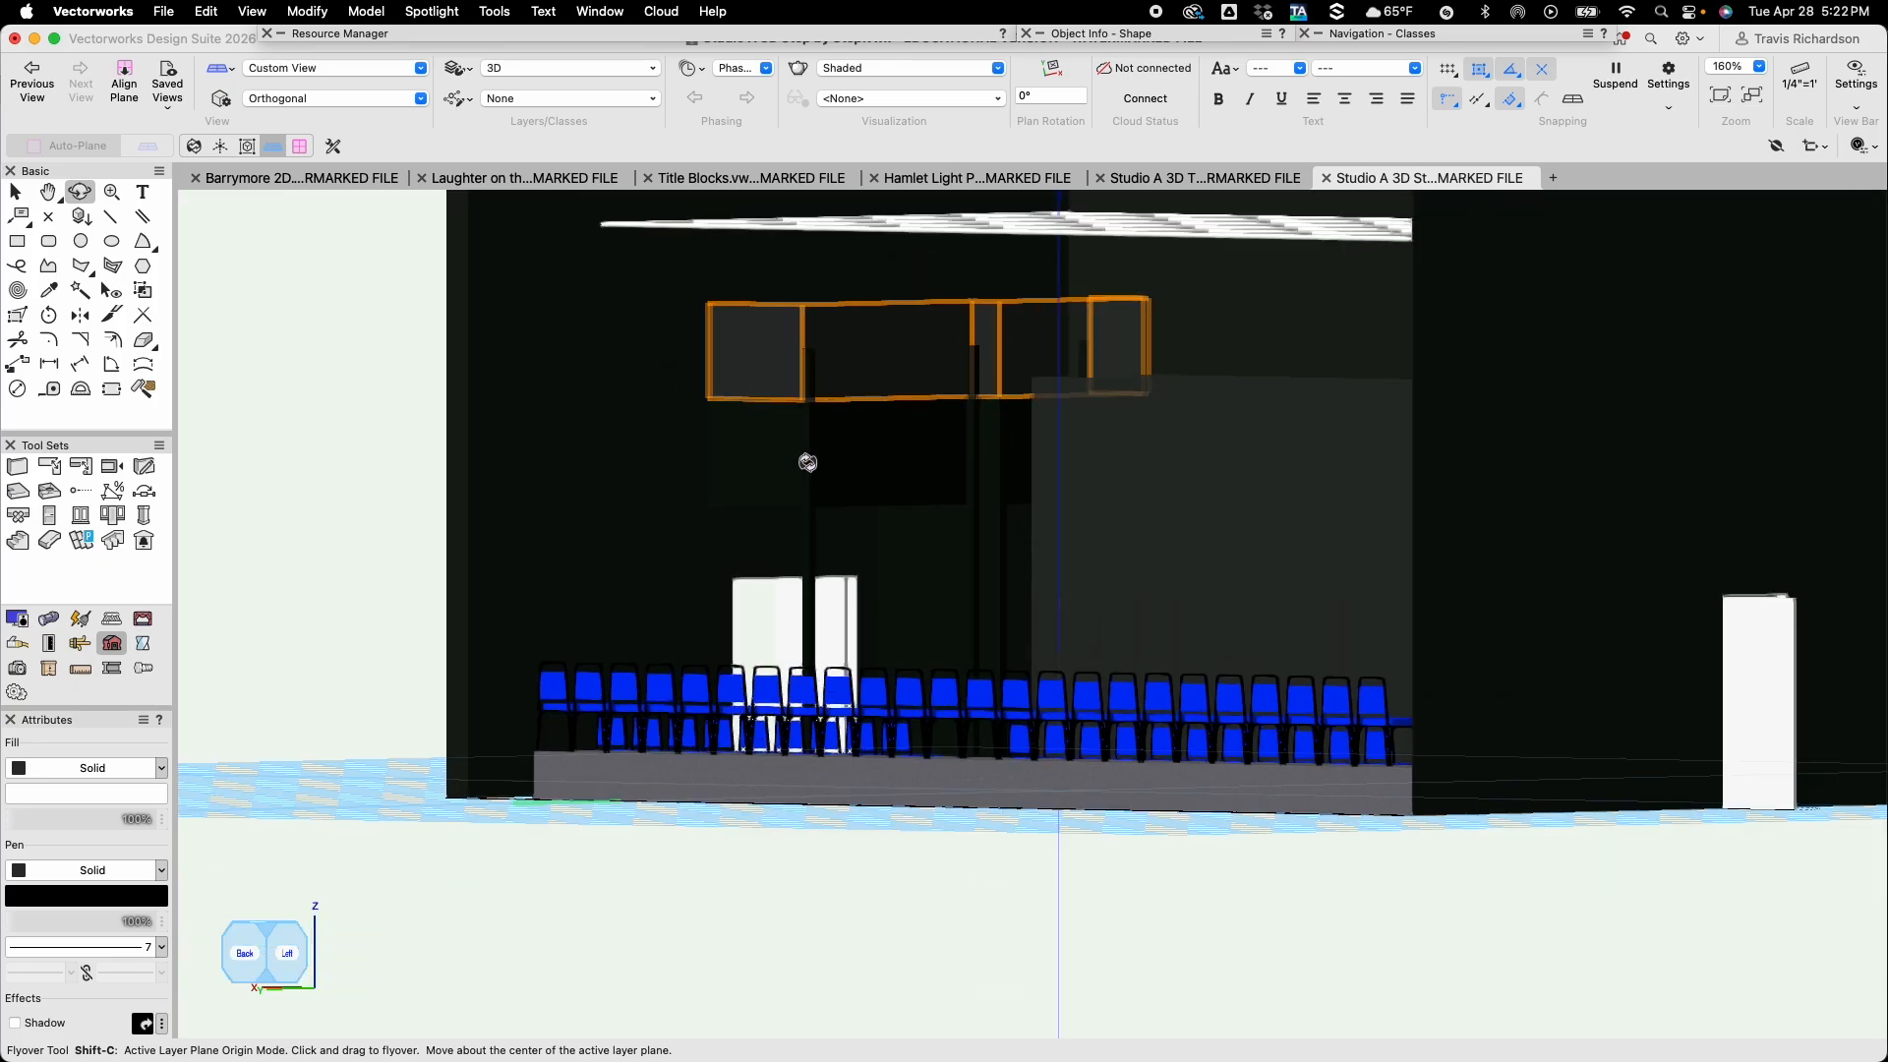
pyautogui.moveTo(765, 424); pyautogui.dragTo(516, 651)
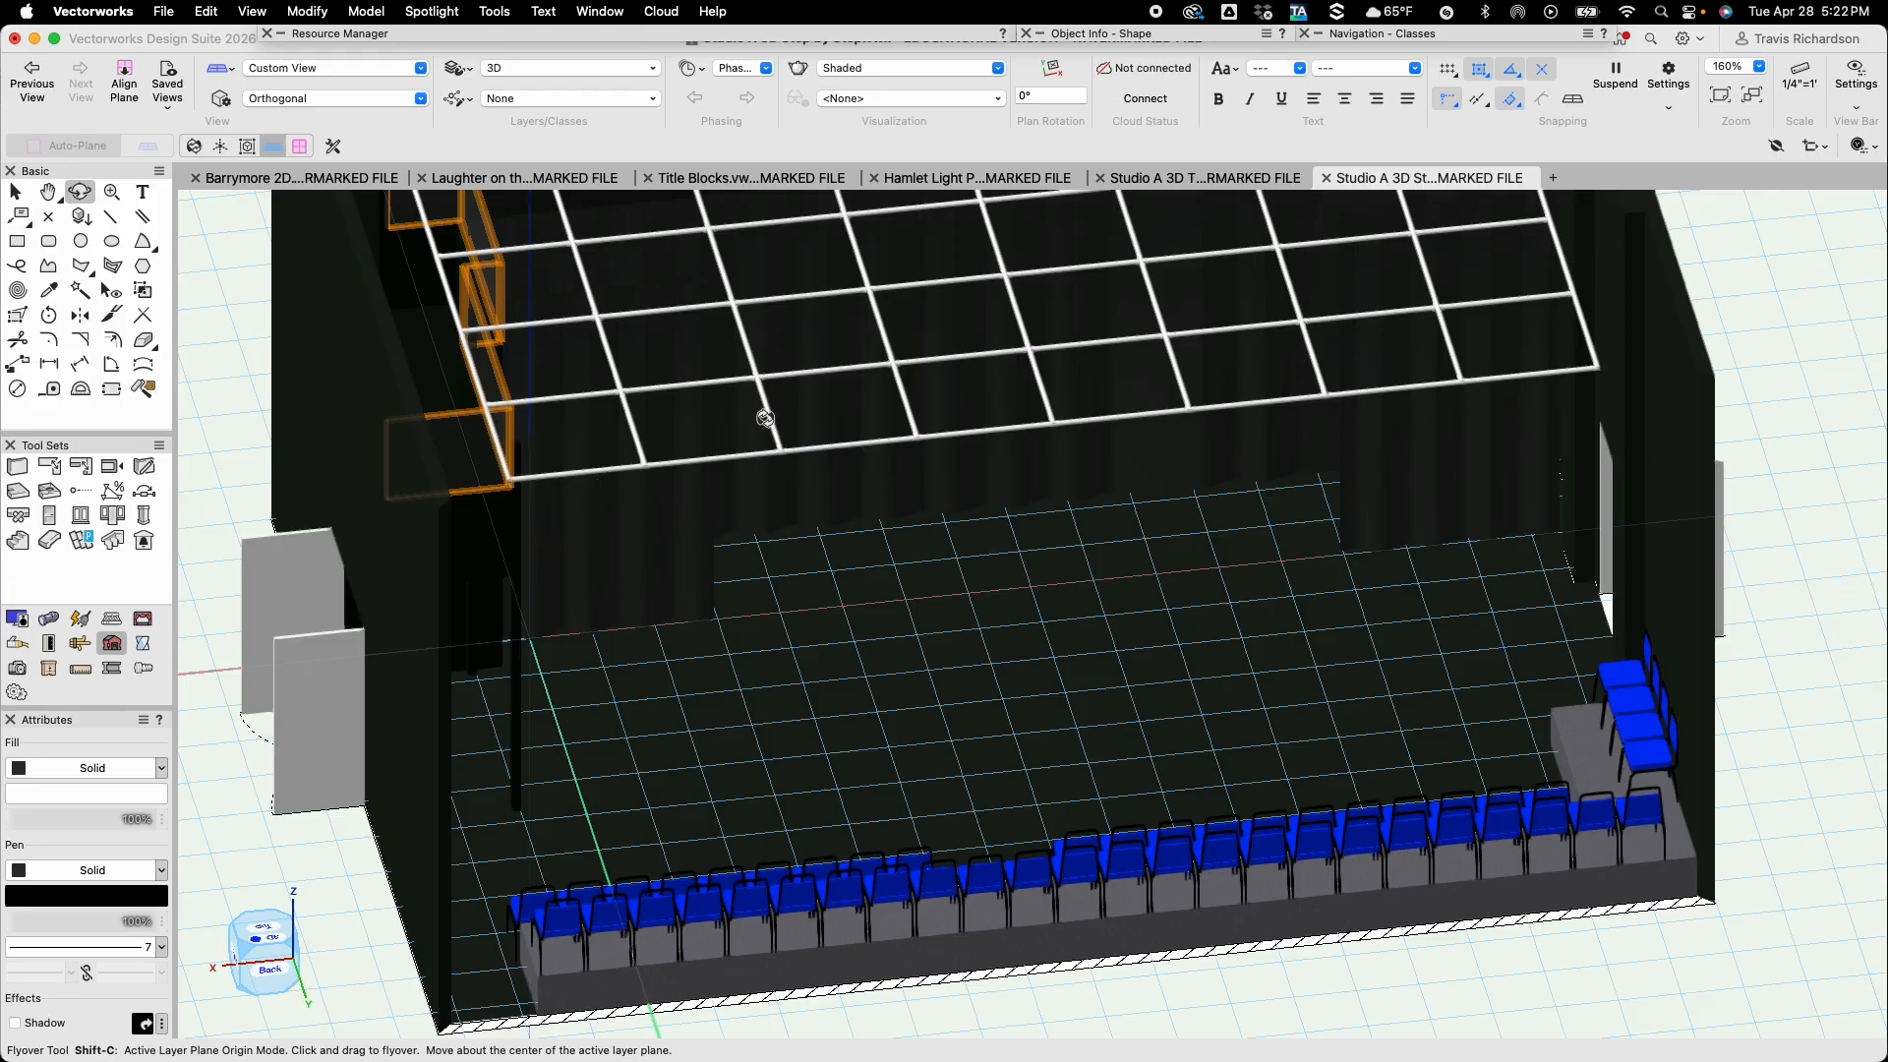
pyautogui.moveTo(780, 543); pyautogui.dragTo(662, 502)
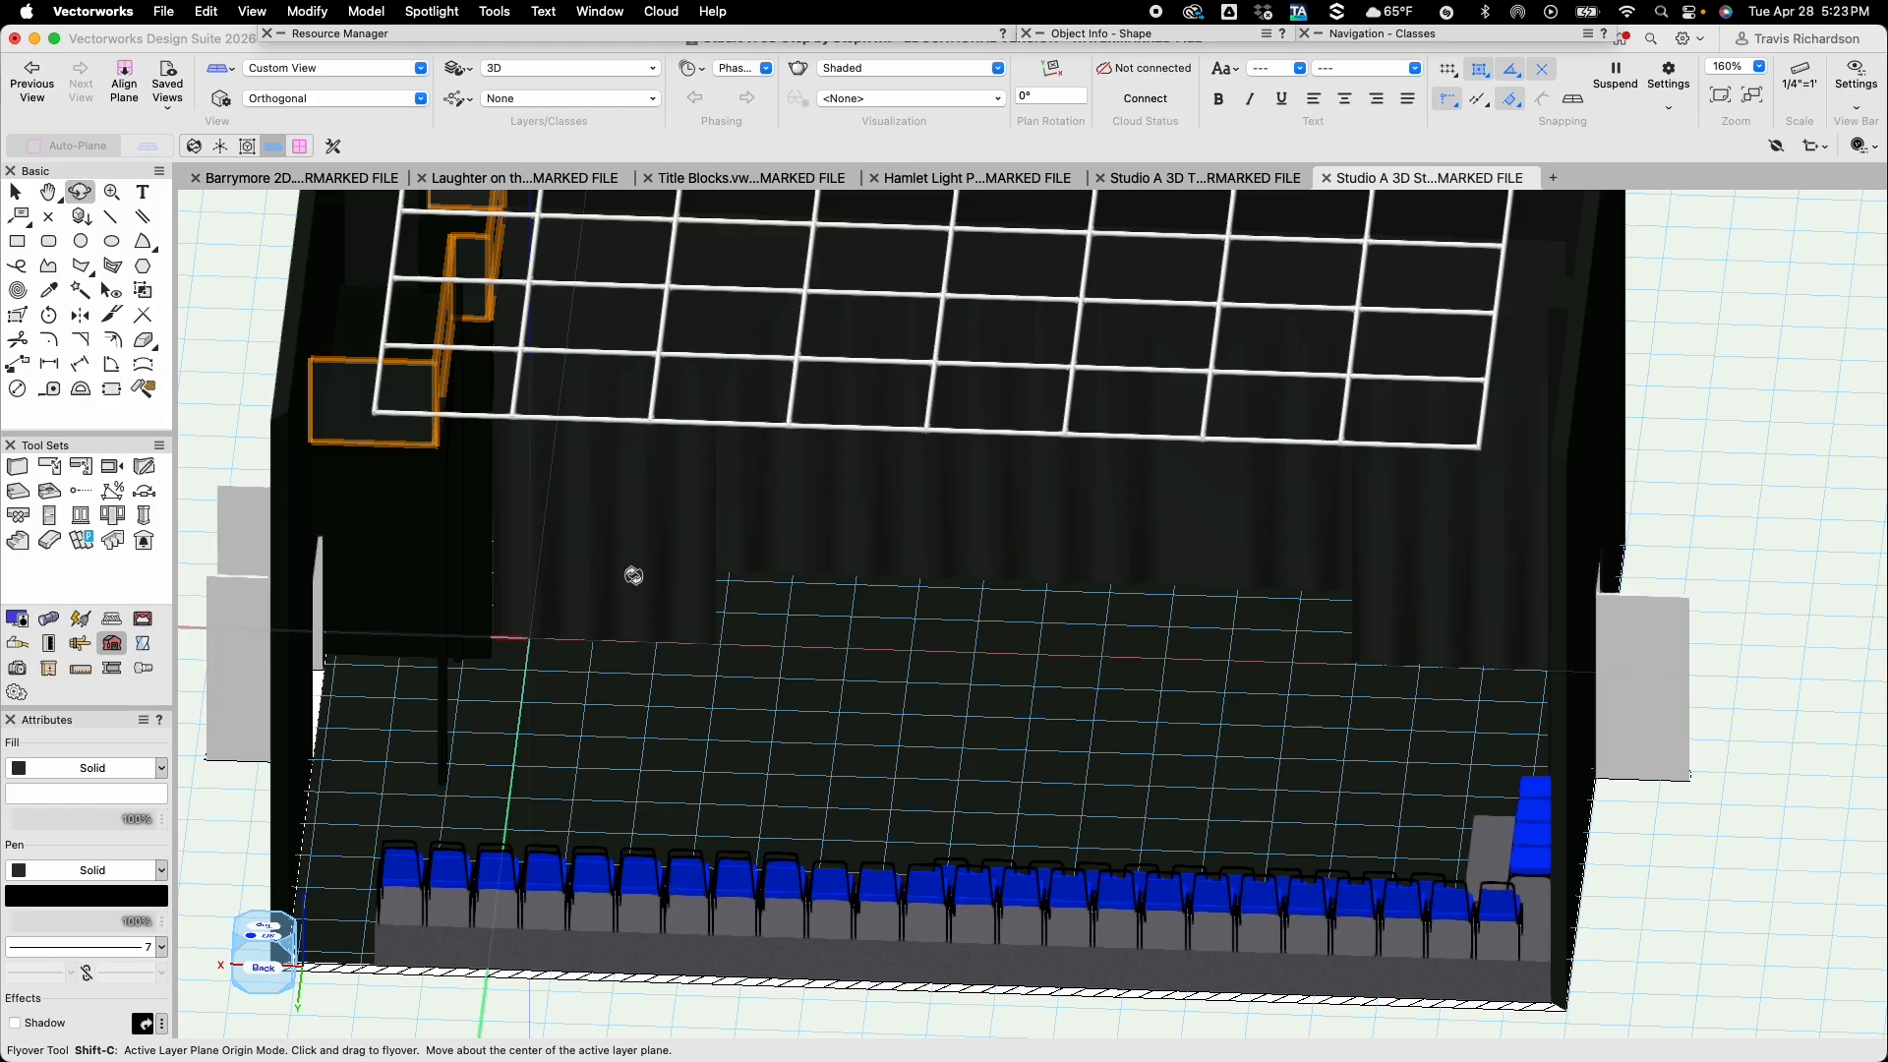
# Return to the Top/Plan view, deselect the railing and bring the whole theatre plan into sight
pyautogui.click(296, 67)
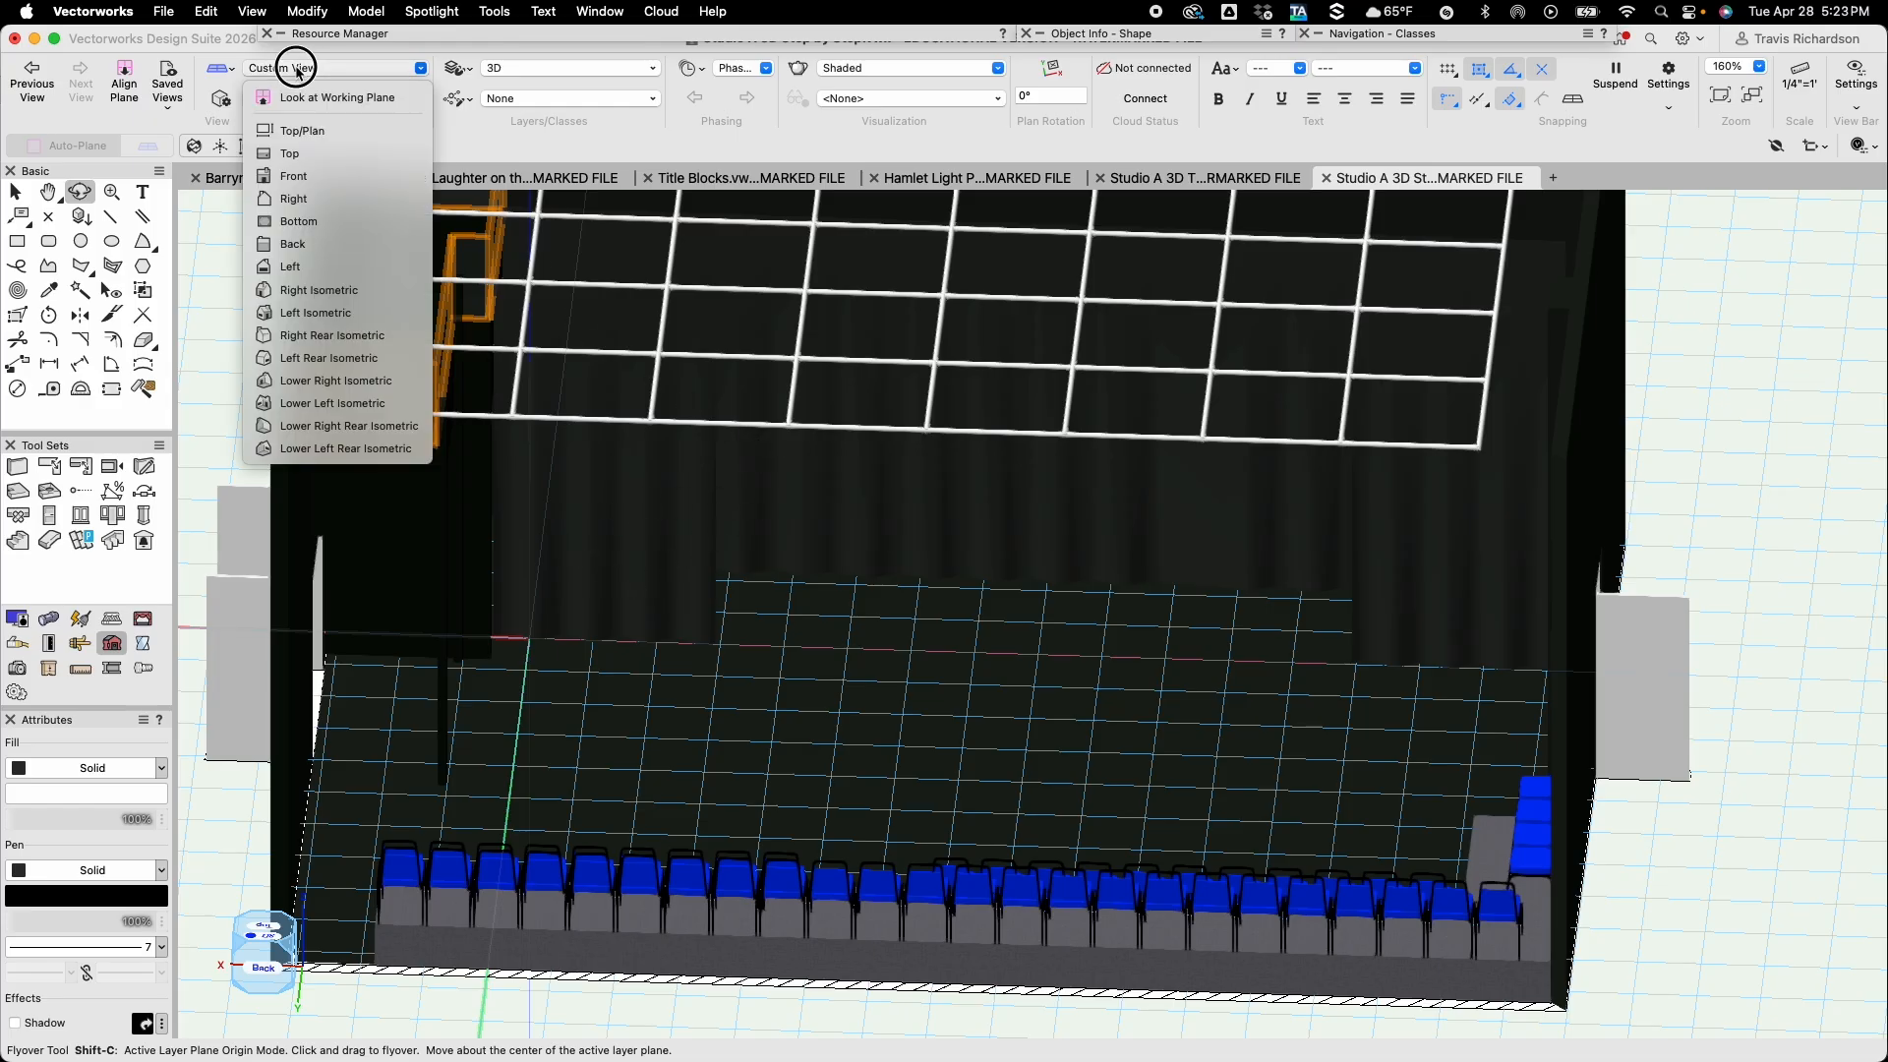
pyautogui.click(300, 130)
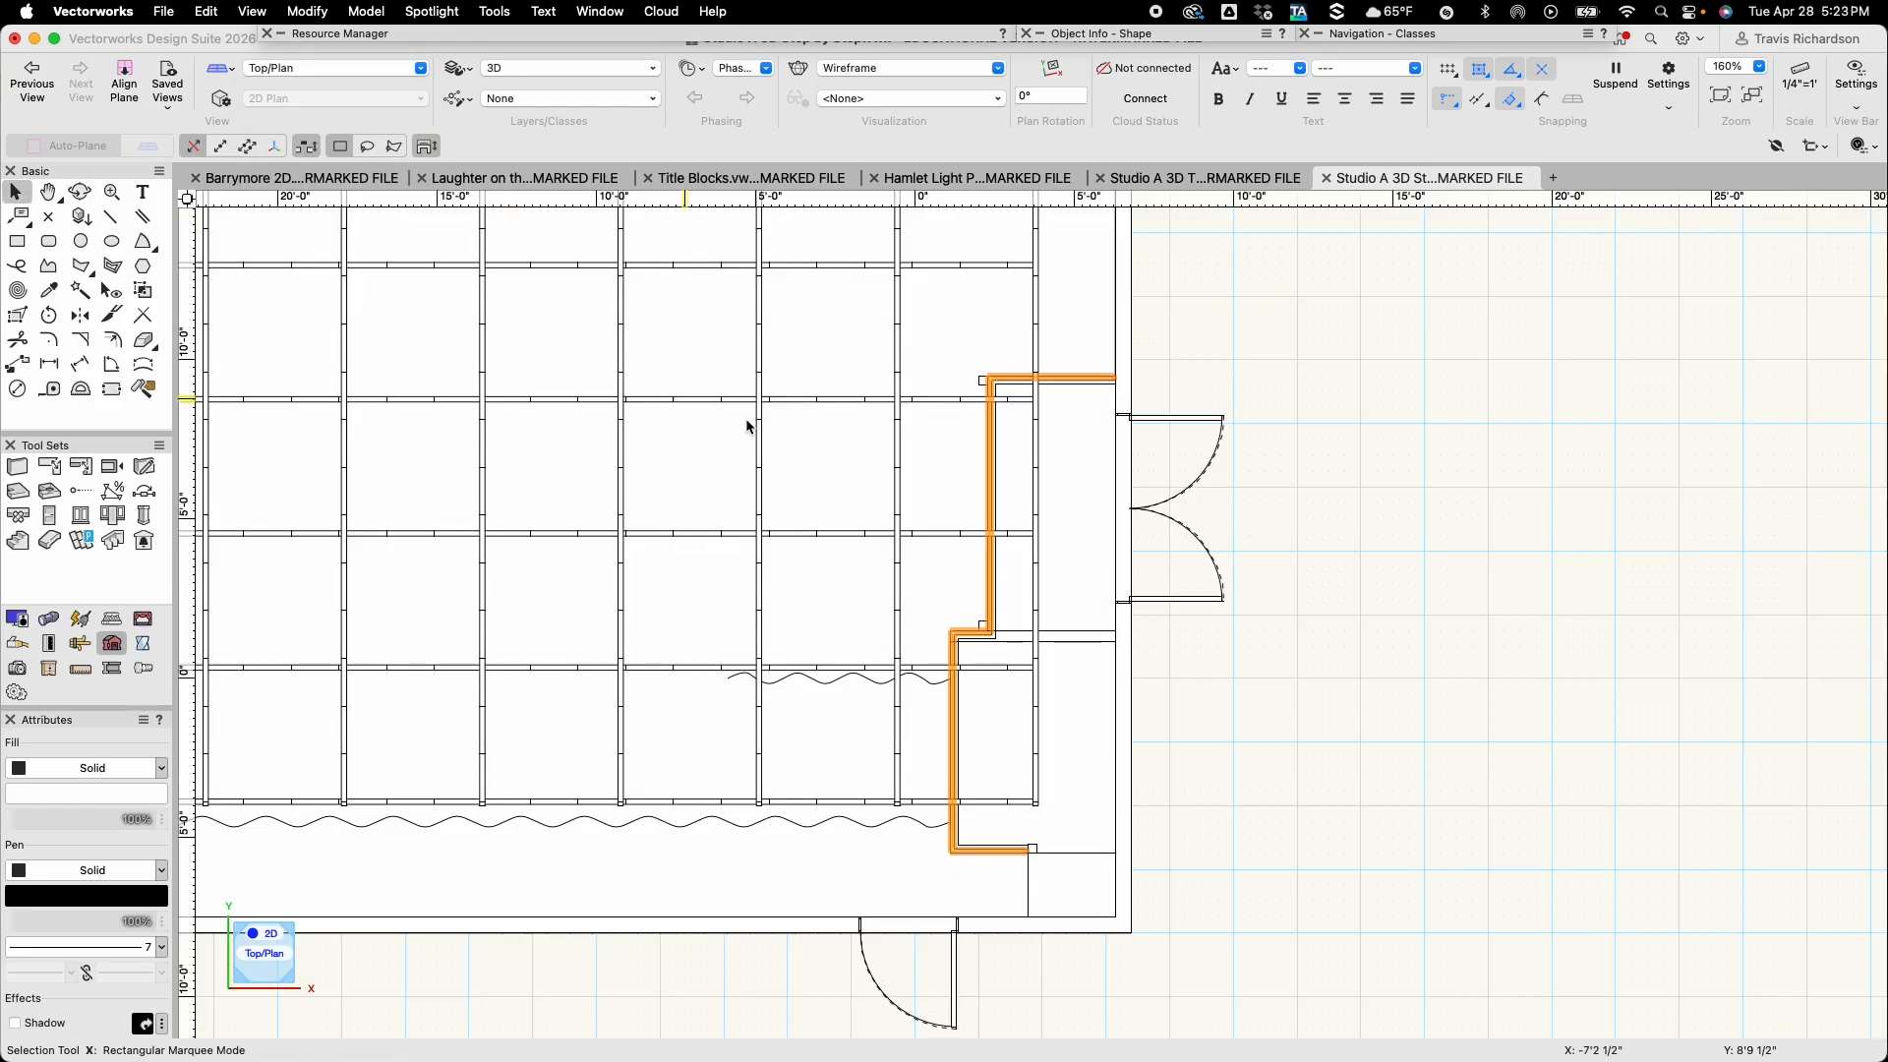
pyautogui.click(1388, 571)
pyautogui.moveTo(771, 510); pyautogui.dragTo(1235, 573, button='middle')
pyautogui.scroll(-2, 1233, 573)
pyautogui.scroll(-1, 1230, 573)
pyautogui.moveTo(744, 498); pyautogui.dragTo(682, 526, button='middle')
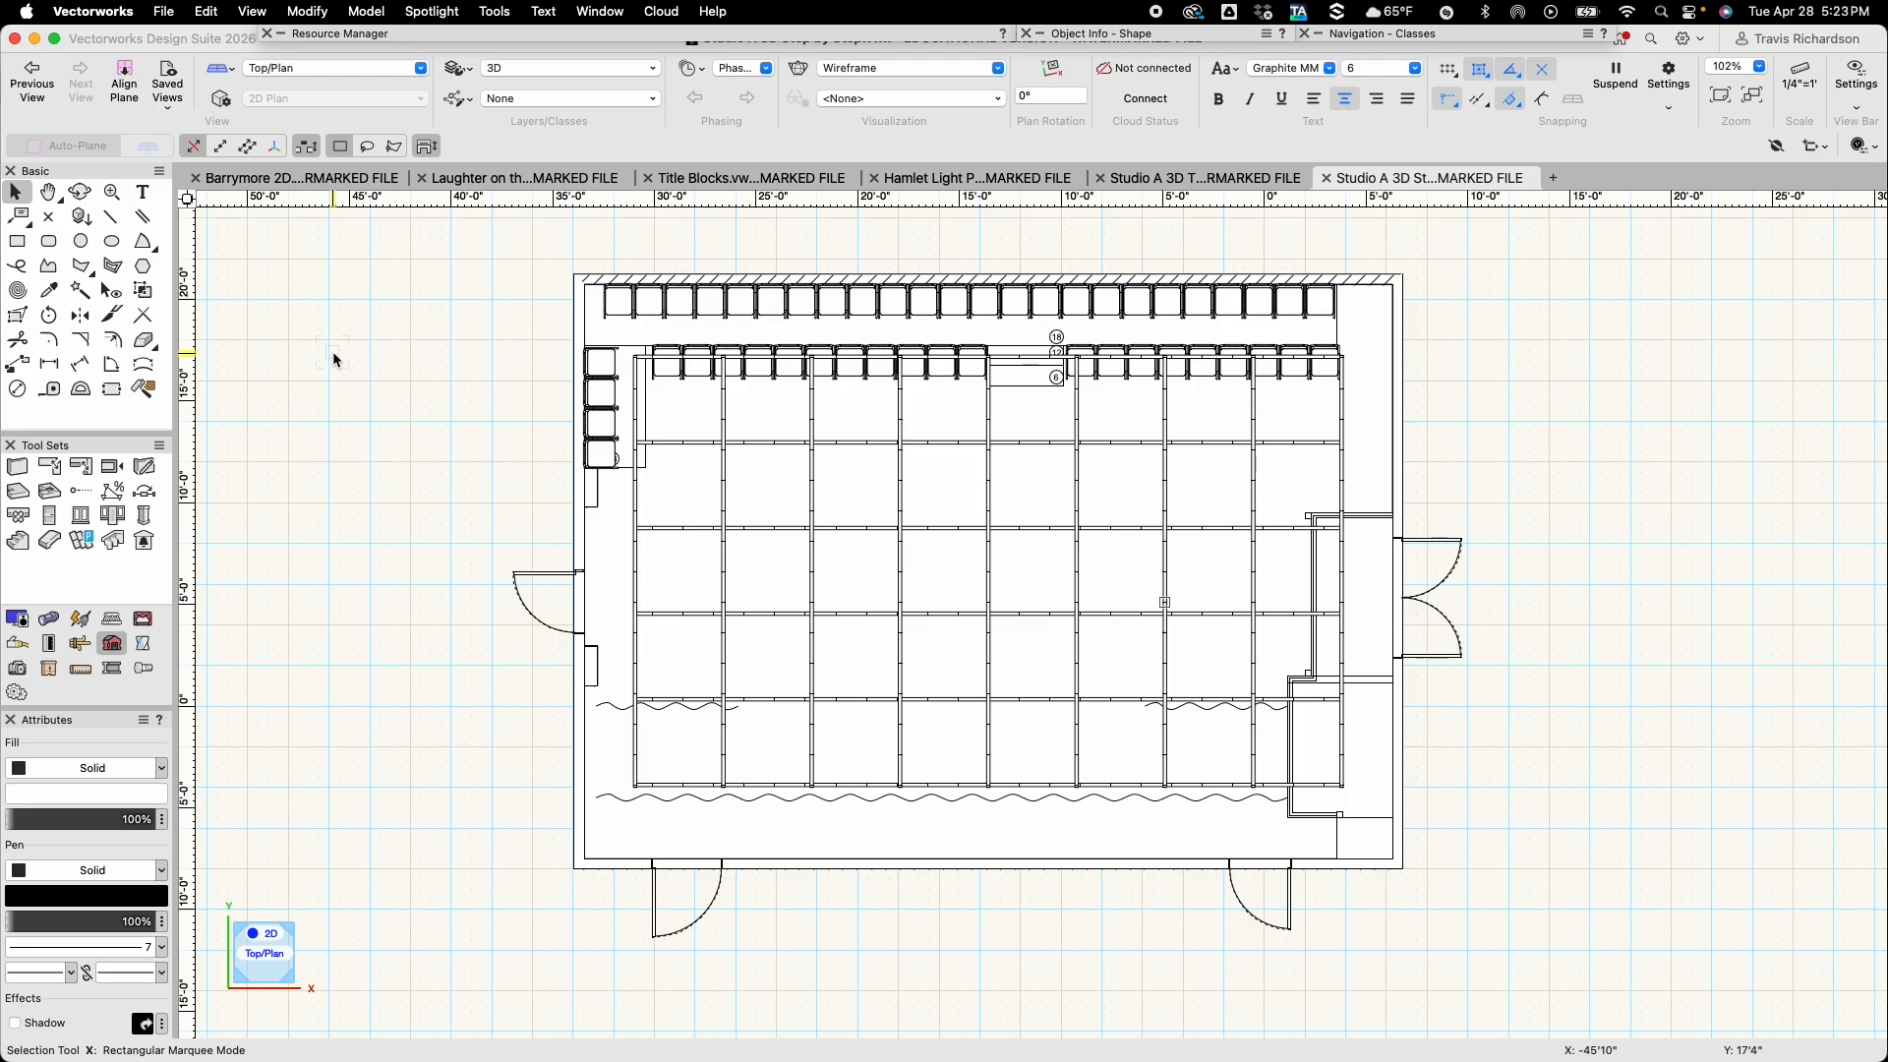
pyautogui.press('space')
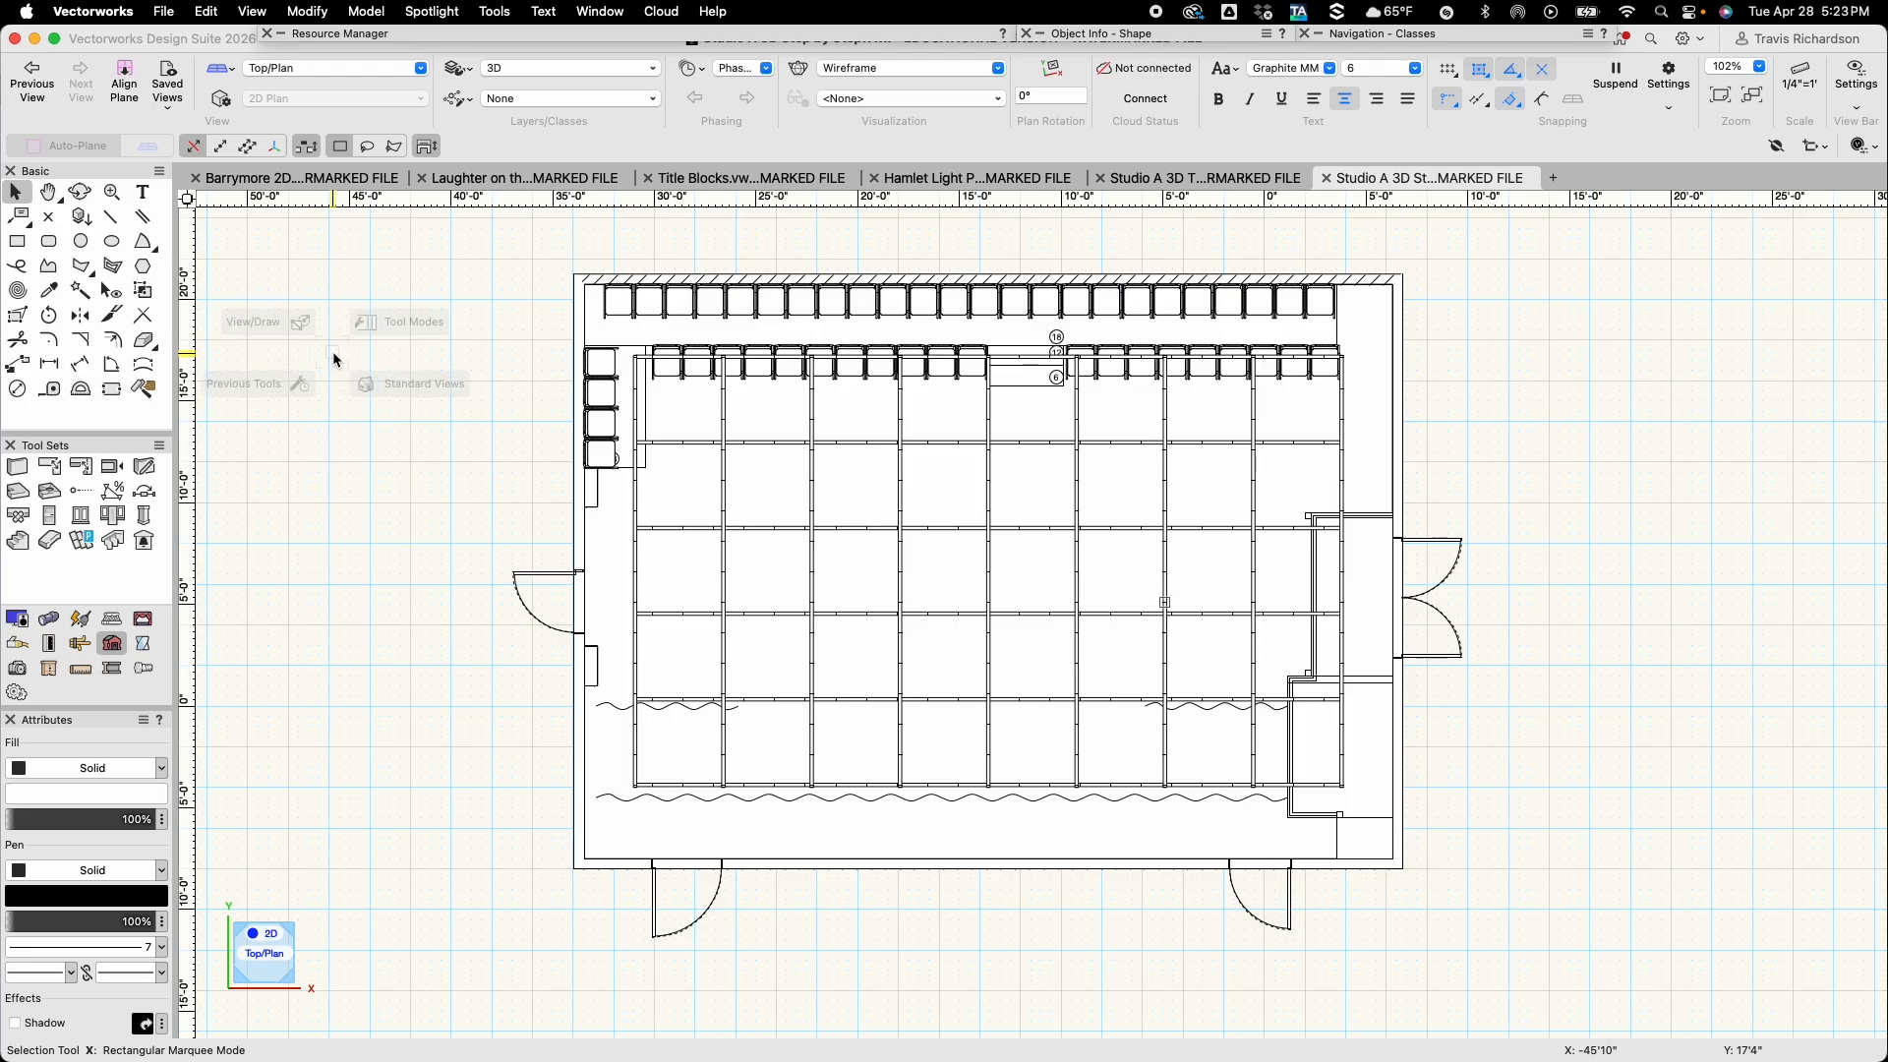